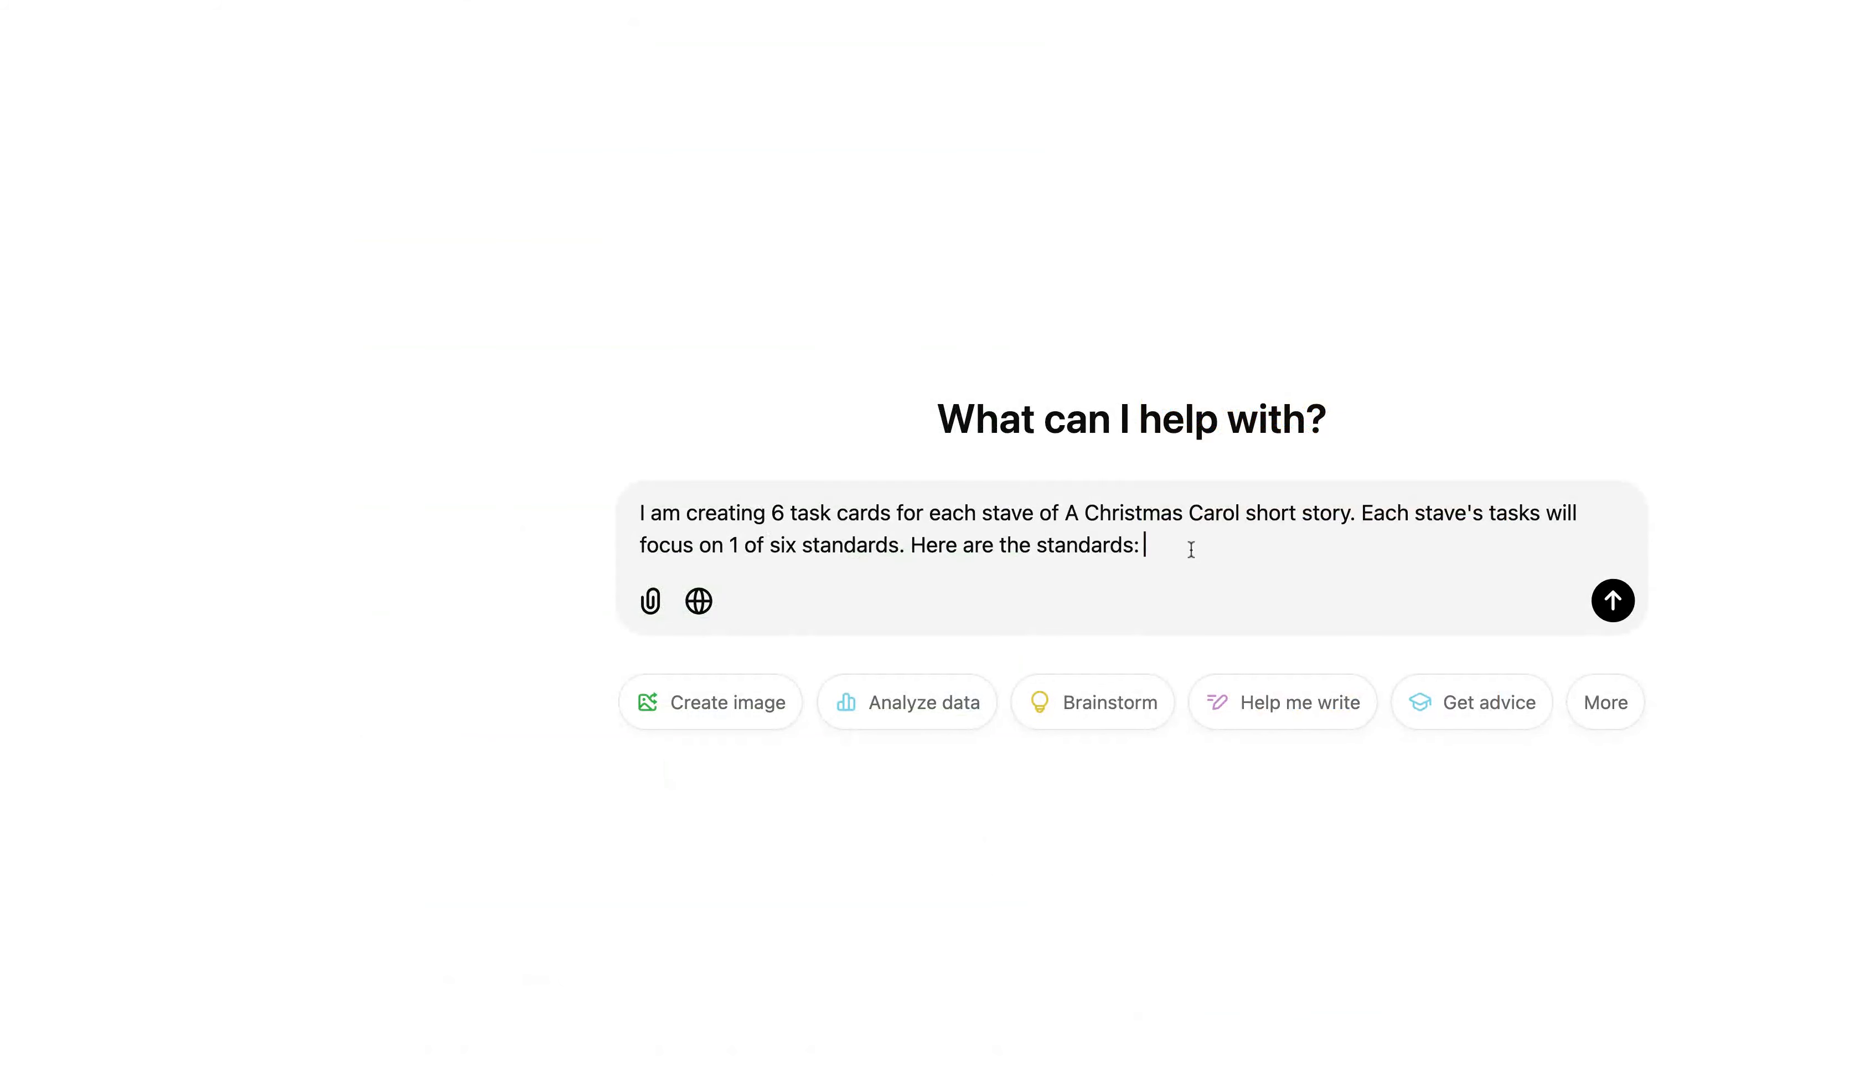
# Paste the CCSS.ELA-Literacy.RL.8 standards list into the prompt after "Here are the standards:"
pyautogui.press('super+v')
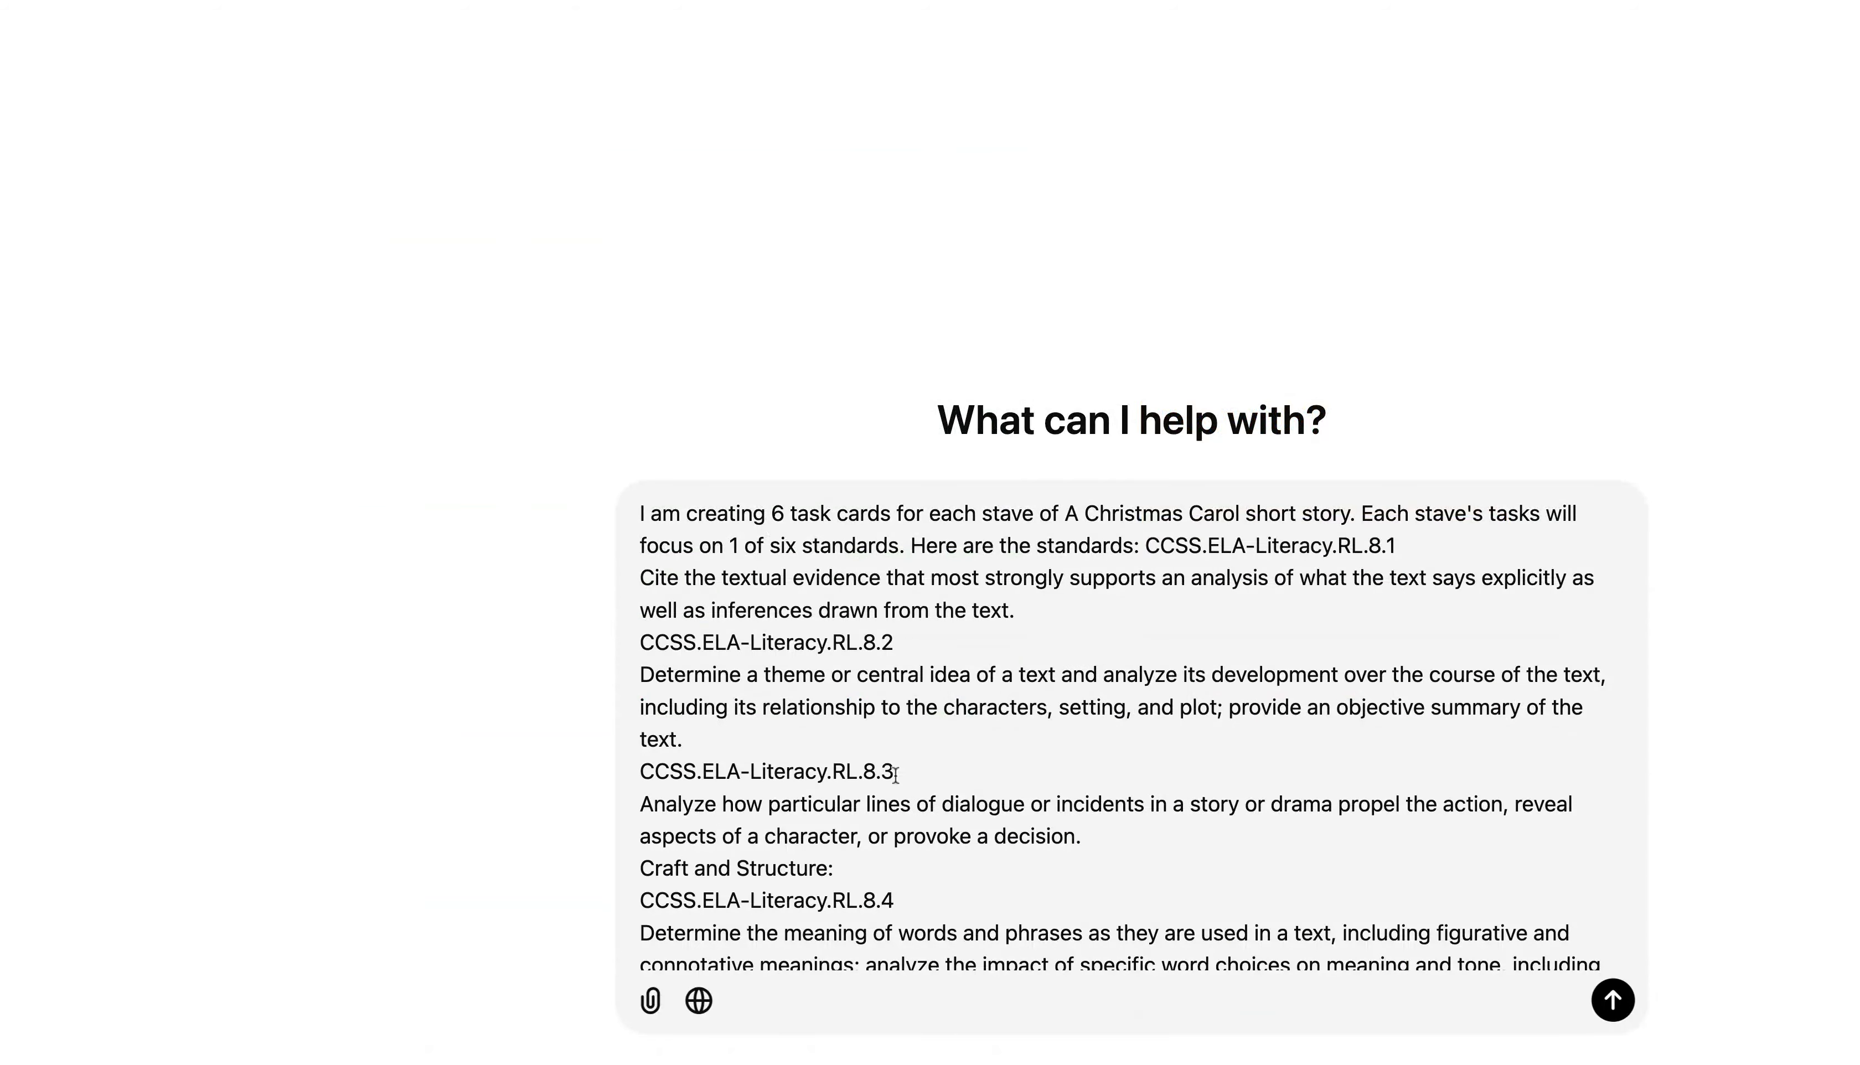
pyautogui.scroll(-3, 896, 775)
pyautogui.click(1100, 854)
pyautogui.hotkey('shift', 'alt', 'Left')
pyautogui.hotkey('shift', 'alt', 'Left')
pyautogui.hotkey('shift', 'alt', 'Left')
pyautogui.hotkey('shift', 'alt', 'Left')
pyautogui.hotkey('shift', 'alt', 'Left')
pyautogui.hotkey('shift', 'alt', 'Left')
pyautogui.hotkey('shift', 'alt', 'Left')
pyautogui.hotkey('shift', 'alt', 'Left')
pyautogui.hotkey('shift', 'alt', 'Left')
pyautogui.hotkey('shift', 'alt', 'Left')
pyautogui.hotkey('shift', 'alt', 'Left')
pyautogui.hotkey('shift', 'alt', 'Left')
pyautogui.hotkey('shift', 'alt', 'Left')
pyautogui.hotkey('shift', 'alt', 'Left')
pyautogui.hotkey('shift', 'alt', 'Left')
pyautogui.hotkey('shift', 'alt', 'Left')
pyautogui.hotkey('shift', 'alt', 'Left')
pyautogui.hotkey('shift', 'alt', 'Left')
pyautogui.hotkey('shift', 'alt', 'Left')
pyautogui.hotkey('shift', 'alt', 'Left')
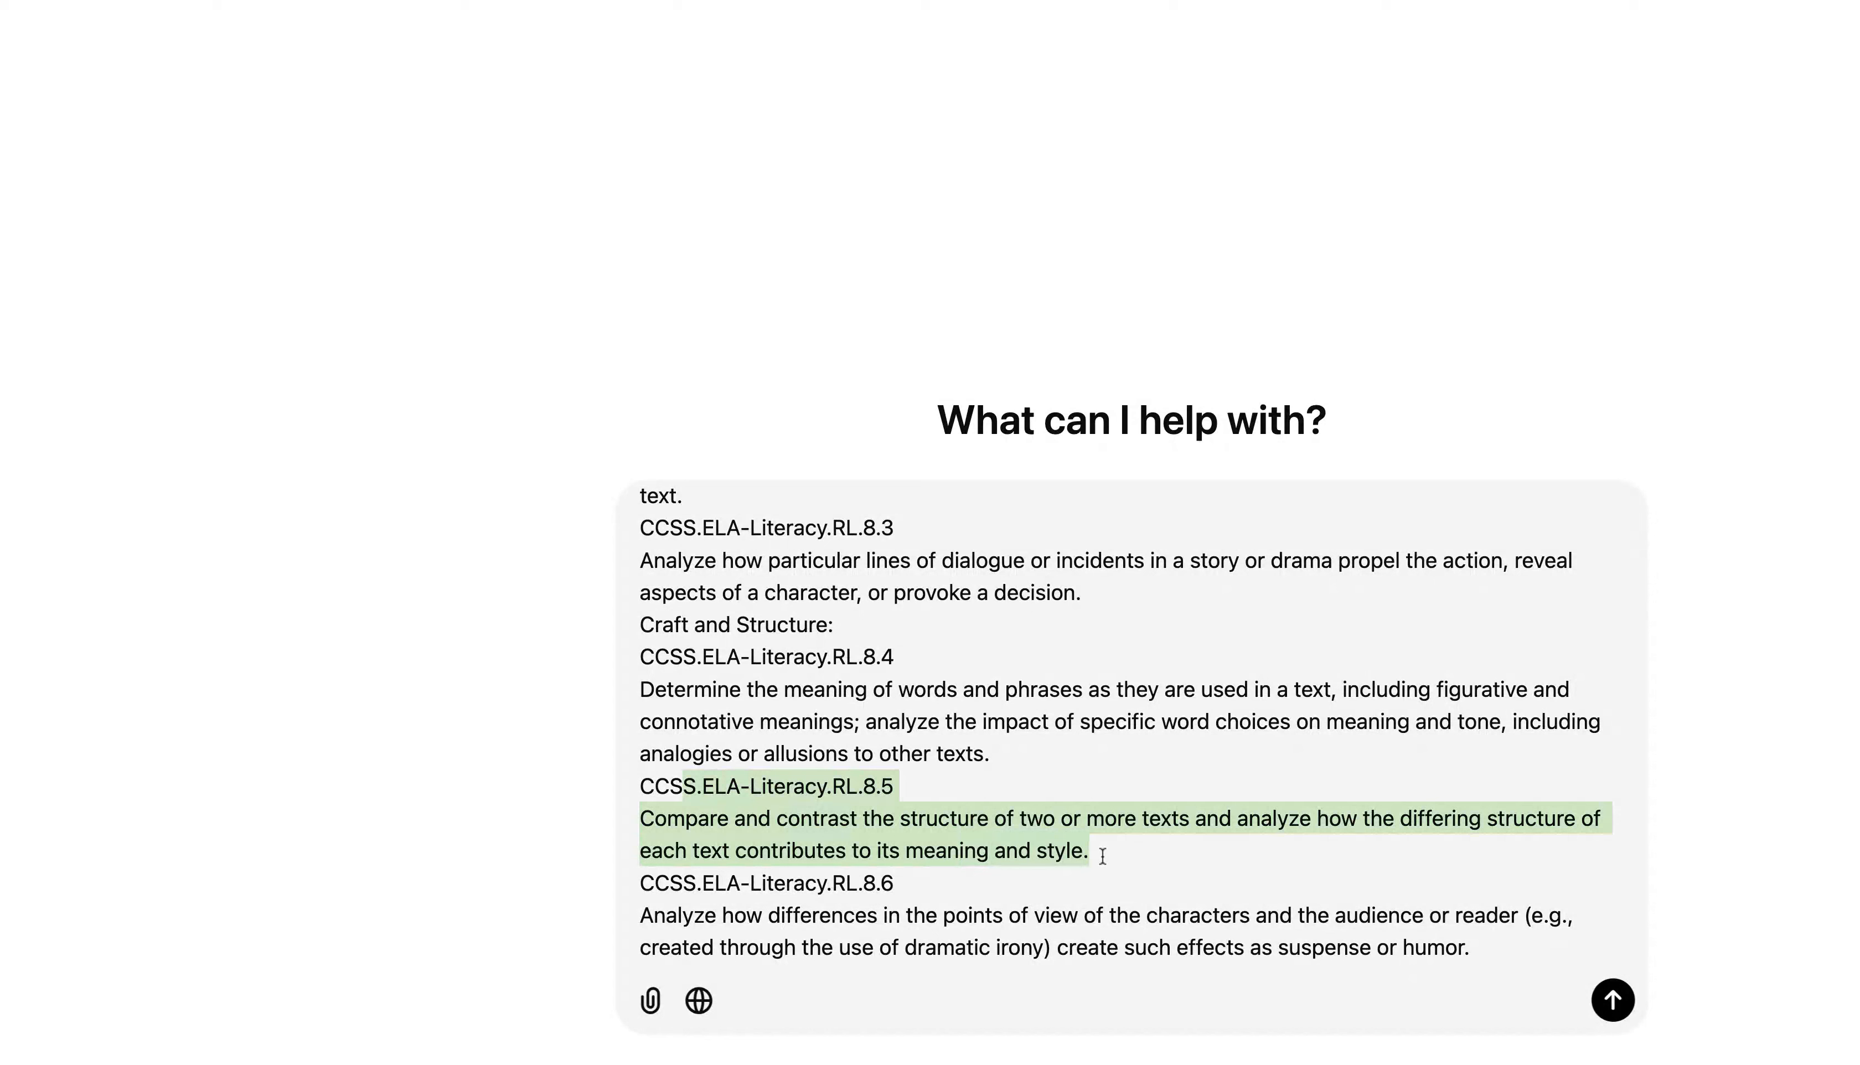
# Trim the end of the pasted standards after "director or actors" and delete the RL.8.5 standard with its description
pyautogui.press('super+Down')
pyautogui.press('BackSpace')
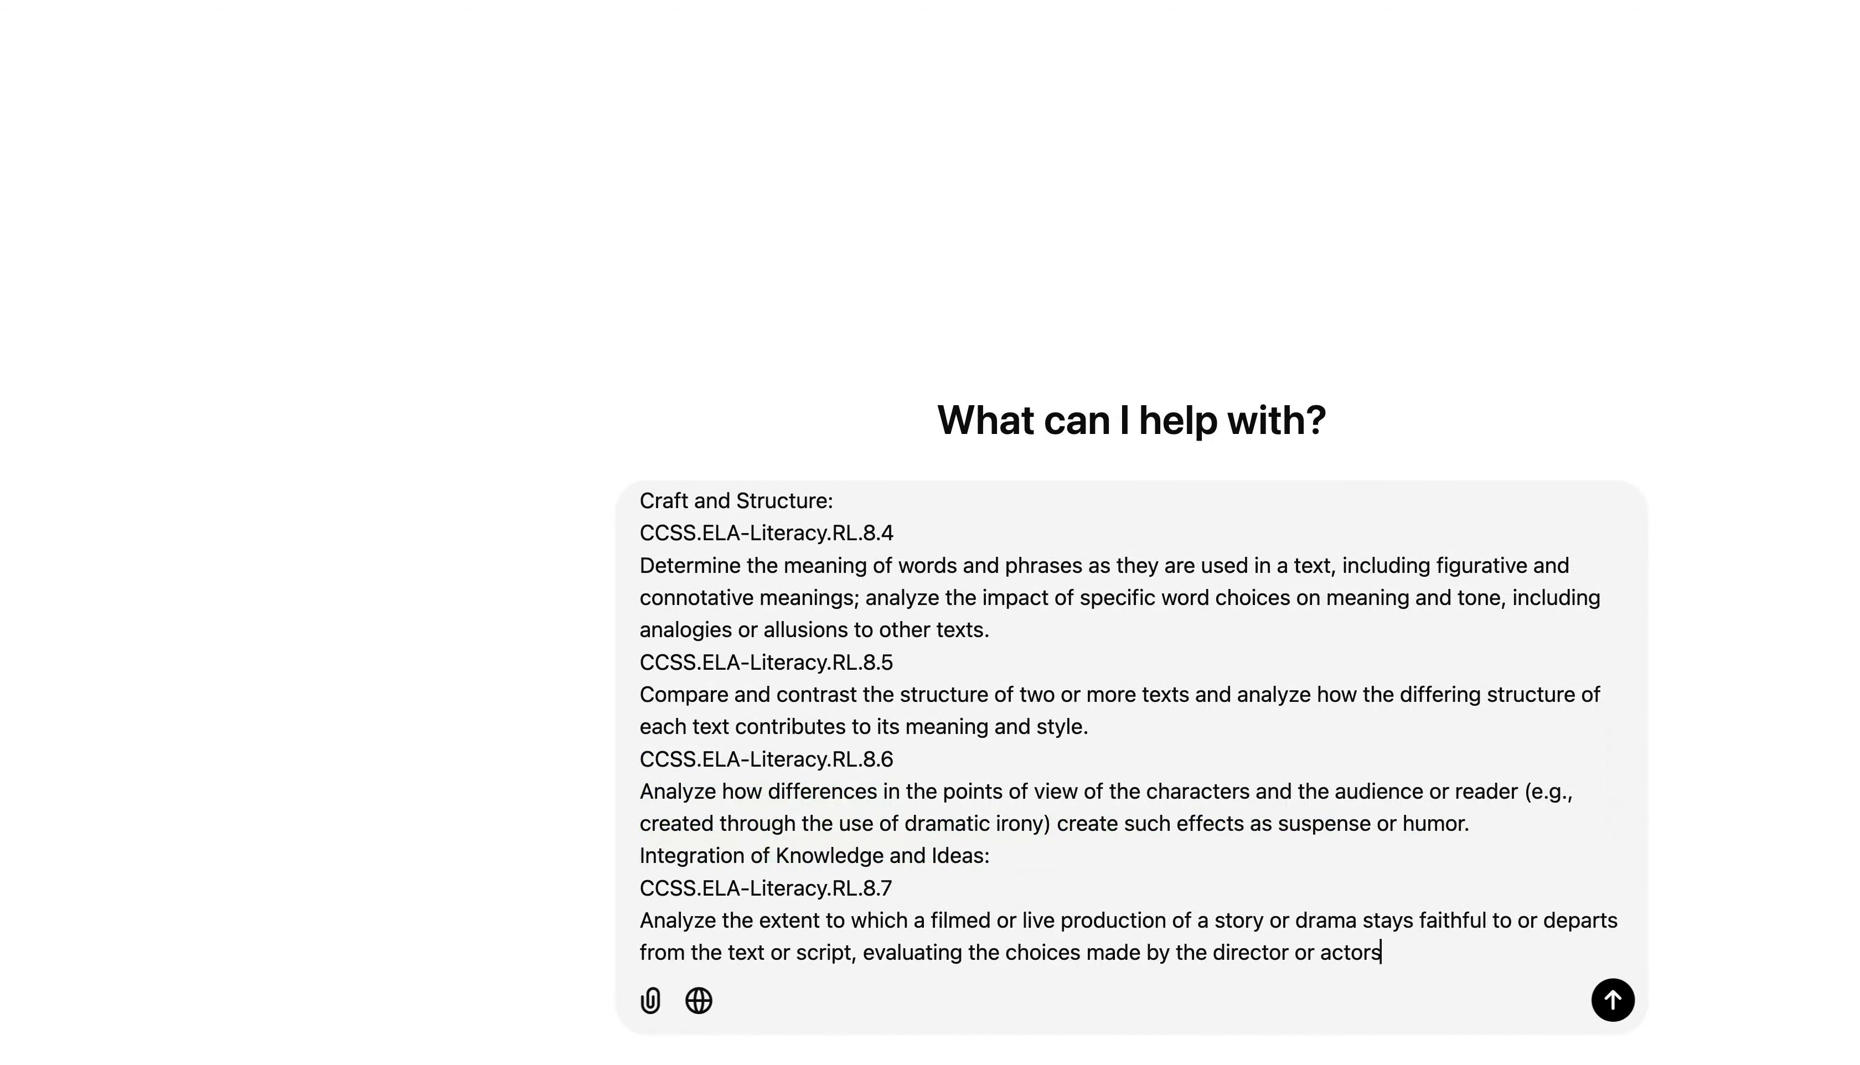
pyautogui.click(1127, 719)
pyautogui.hotkey('shift', 'alt', 'Up')
pyautogui.hotkey('shift', 'alt', 'Up')
pyautogui.hotkey('shift', 'alt', 'Up')
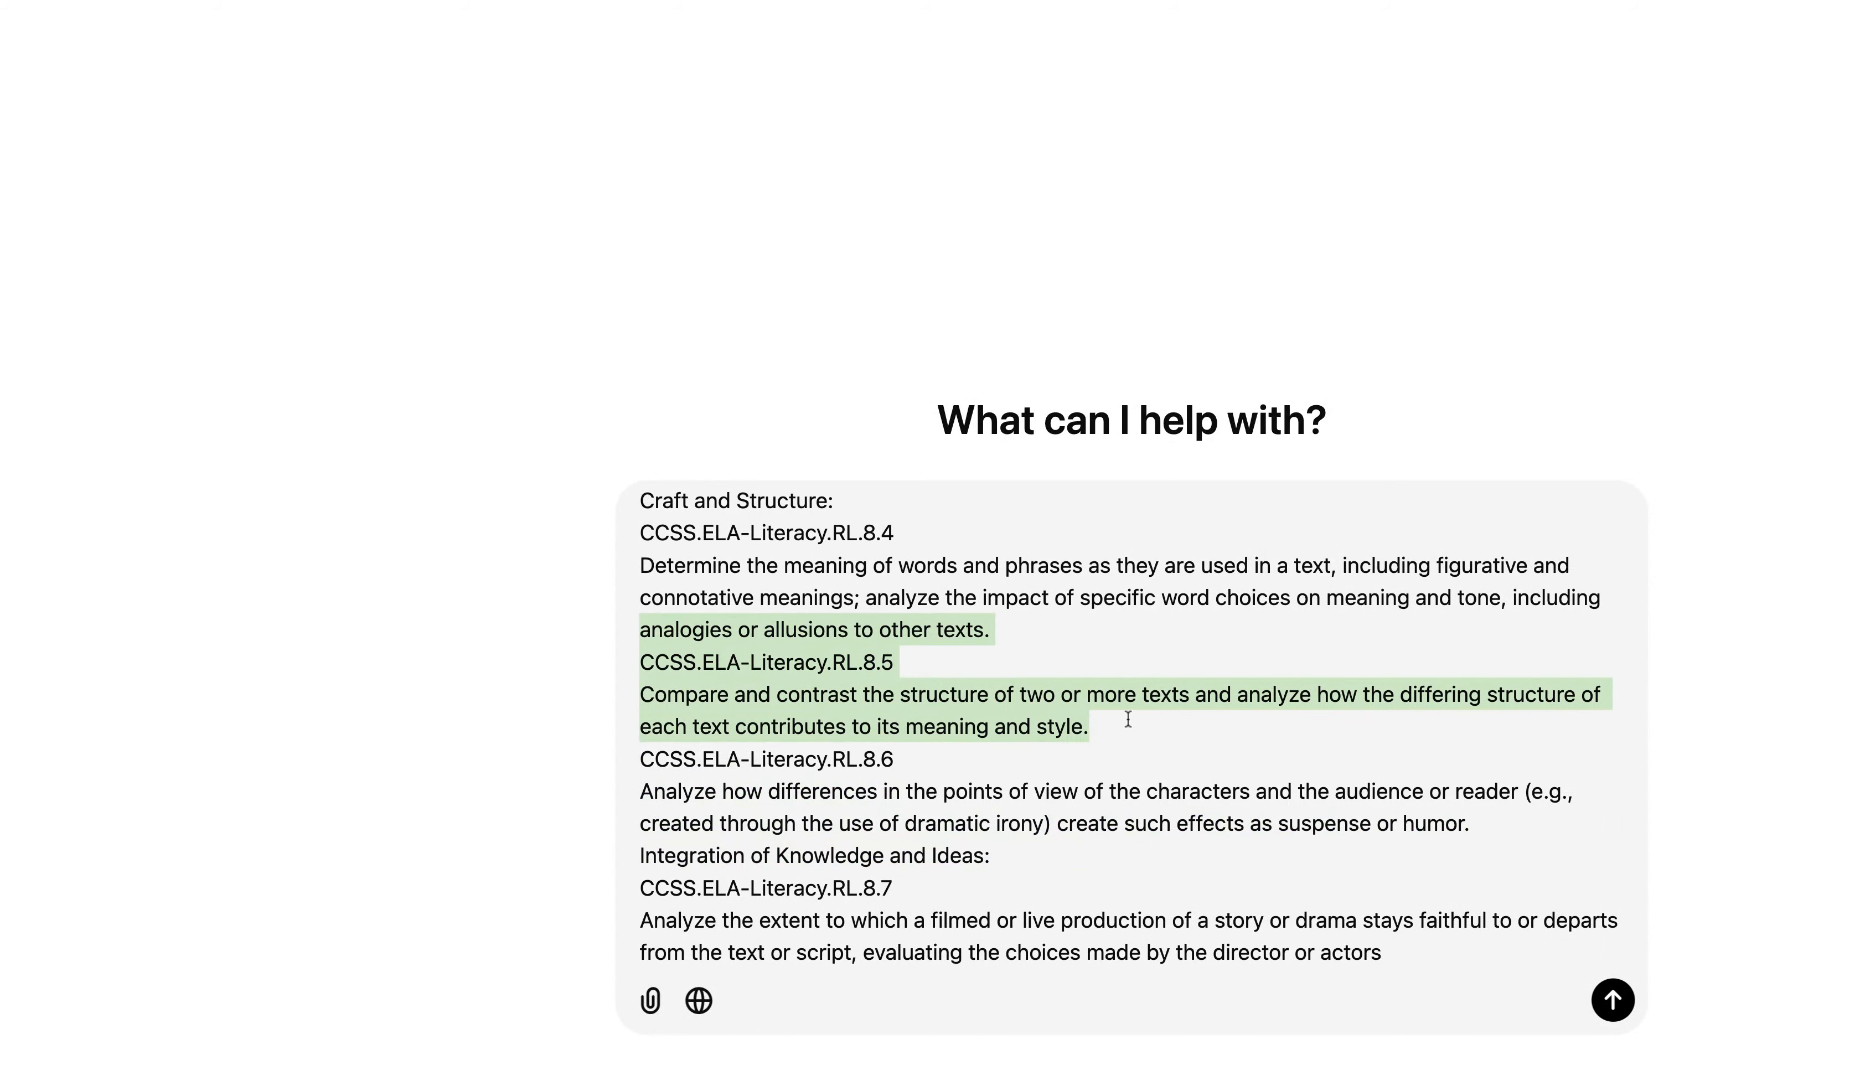
pyautogui.press('super+Down')
pyautogui.doubleClick(667, 661)
pyautogui.press('shift+super+Right')
pyautogui.press('BackSpace')
pyautogui.tripleClick(724, 699)
pyautogui.press('BackSpace')
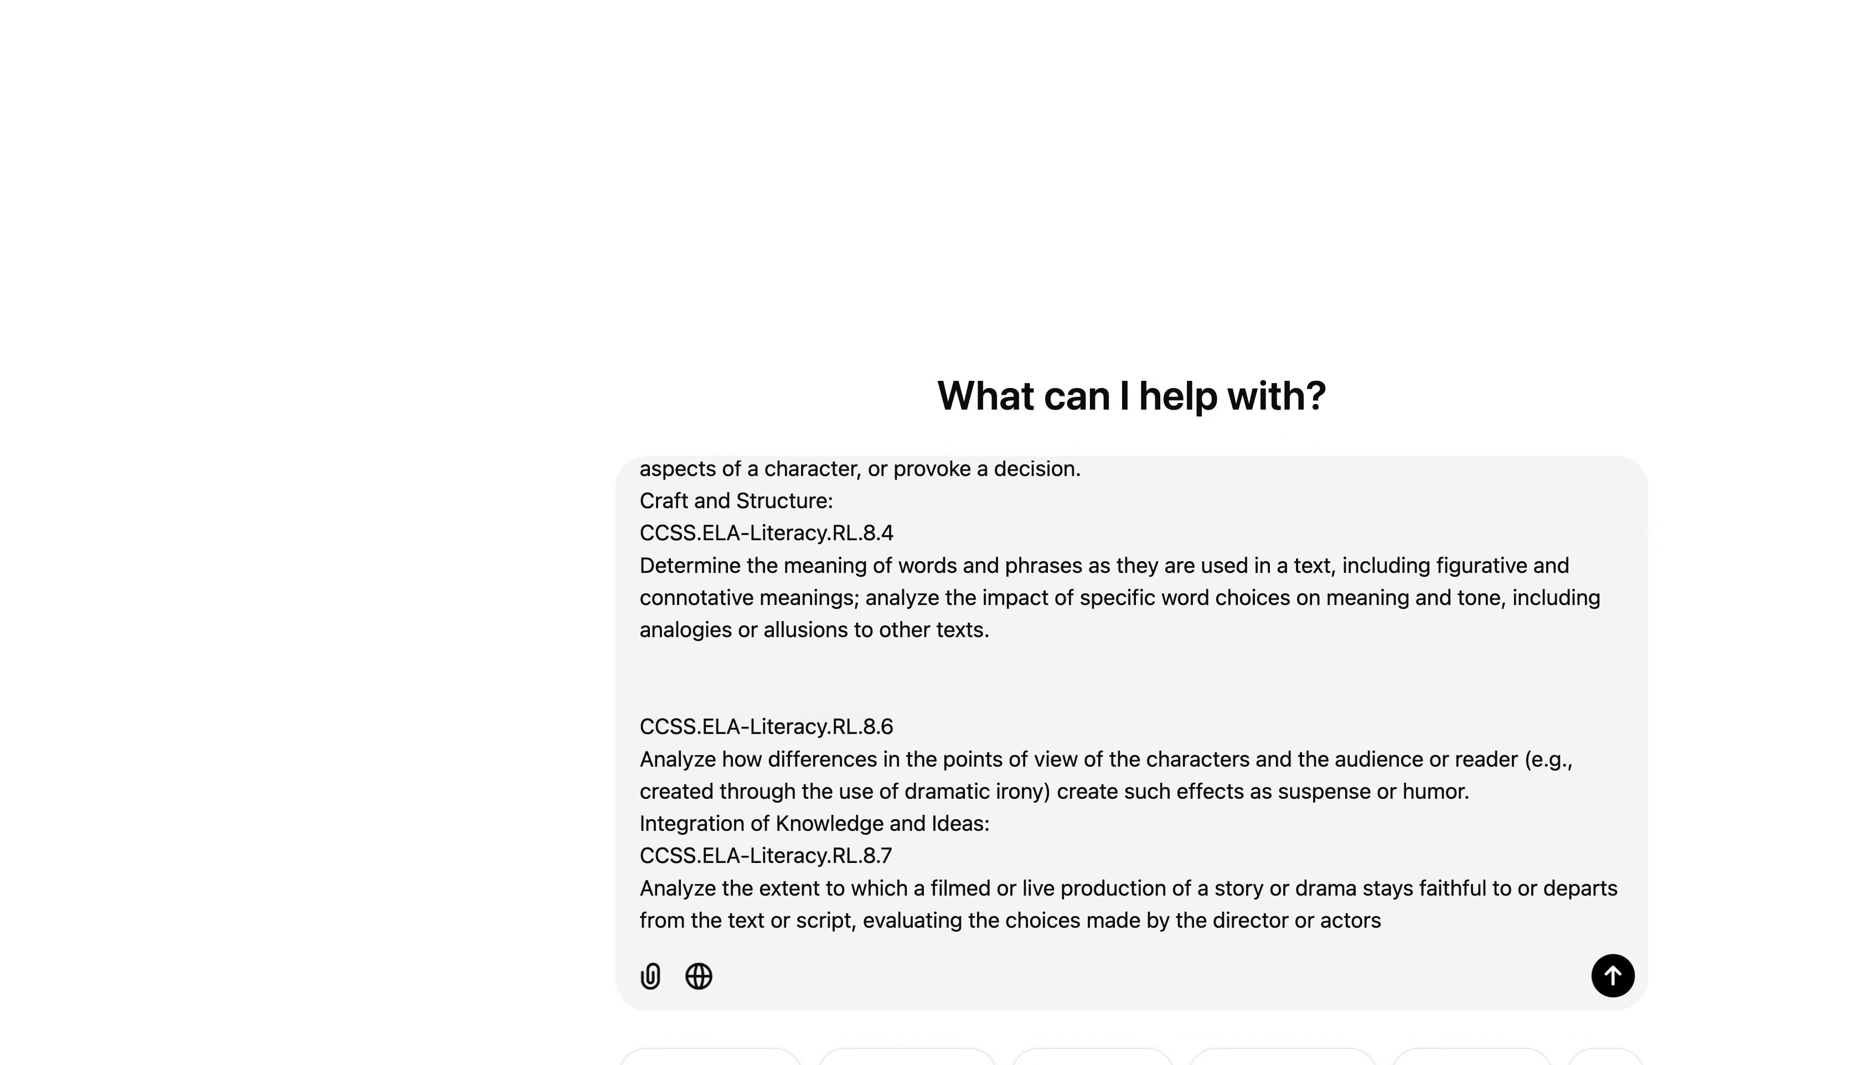
# Add that the tasks should be unique and engaging, take students about 10 minutes, and include creative flare while practicing standards mastery
pyautogui.write('I want these to be uni')
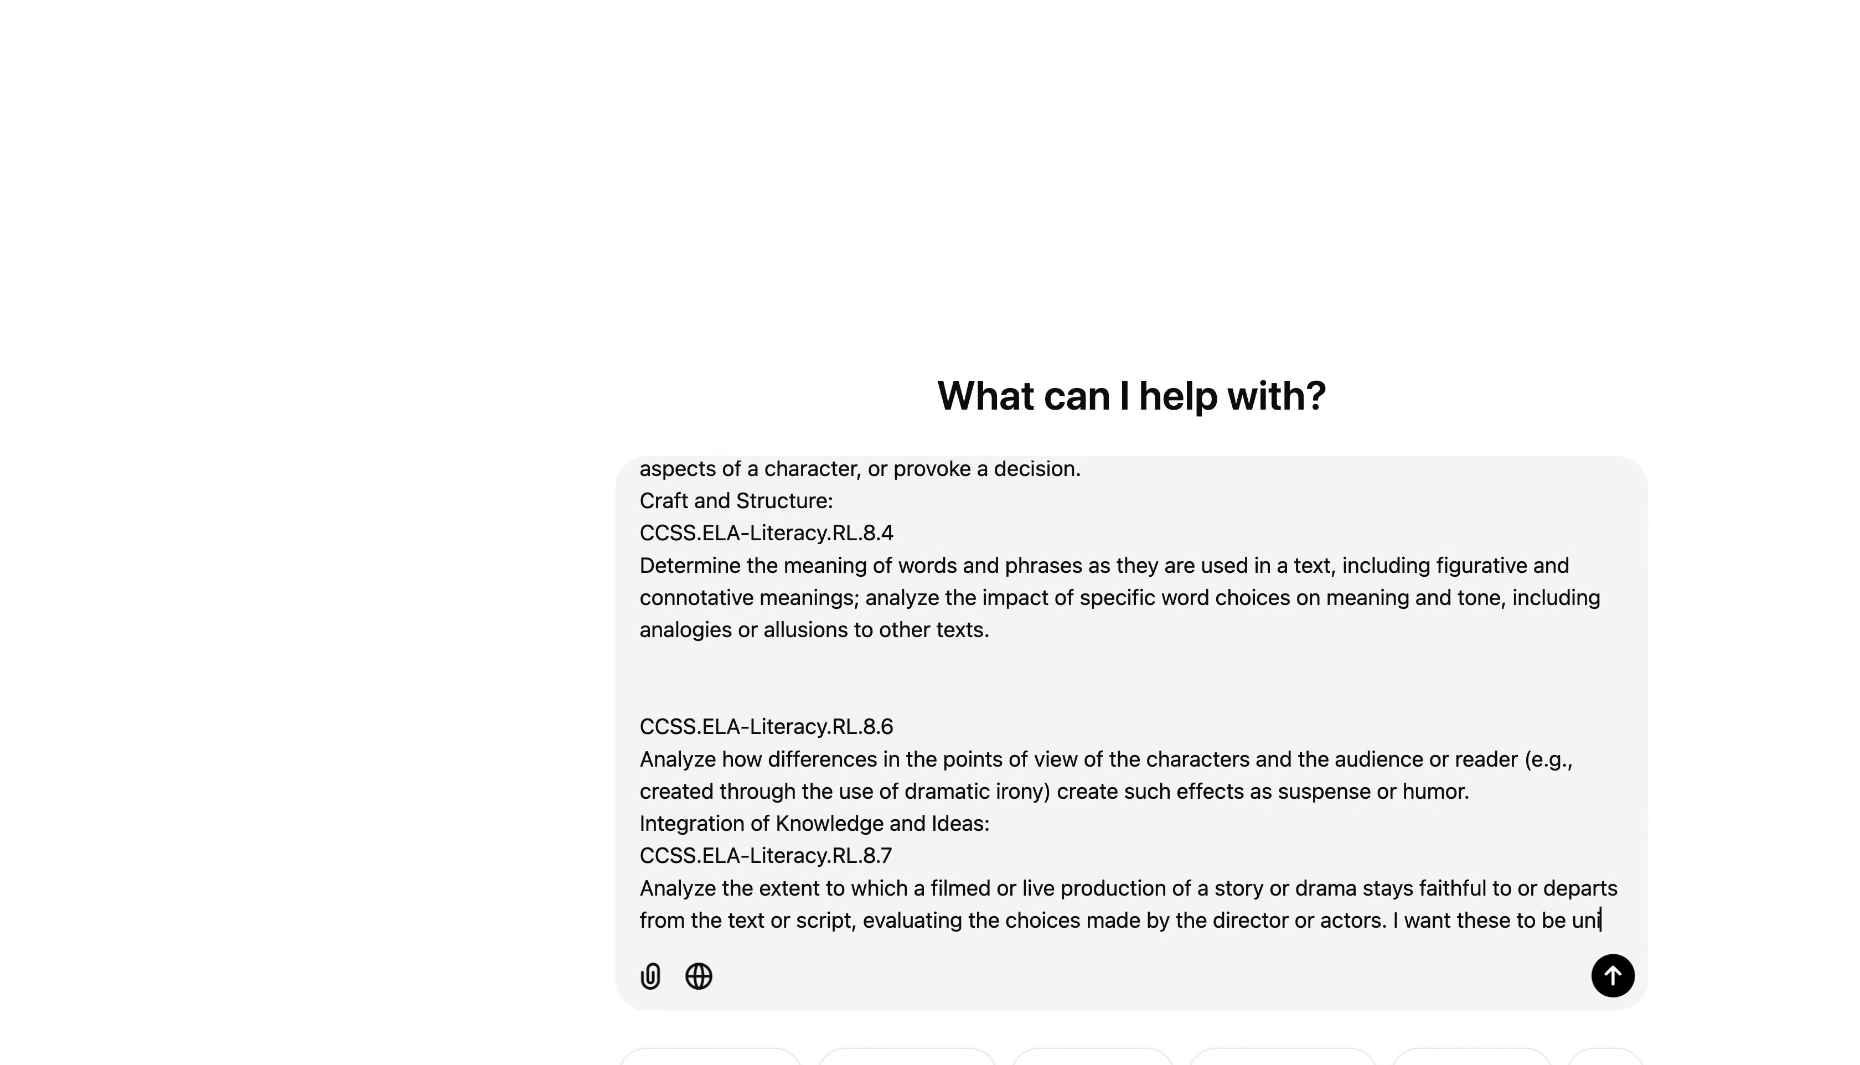
pyautogui.write('que and engaging and ')
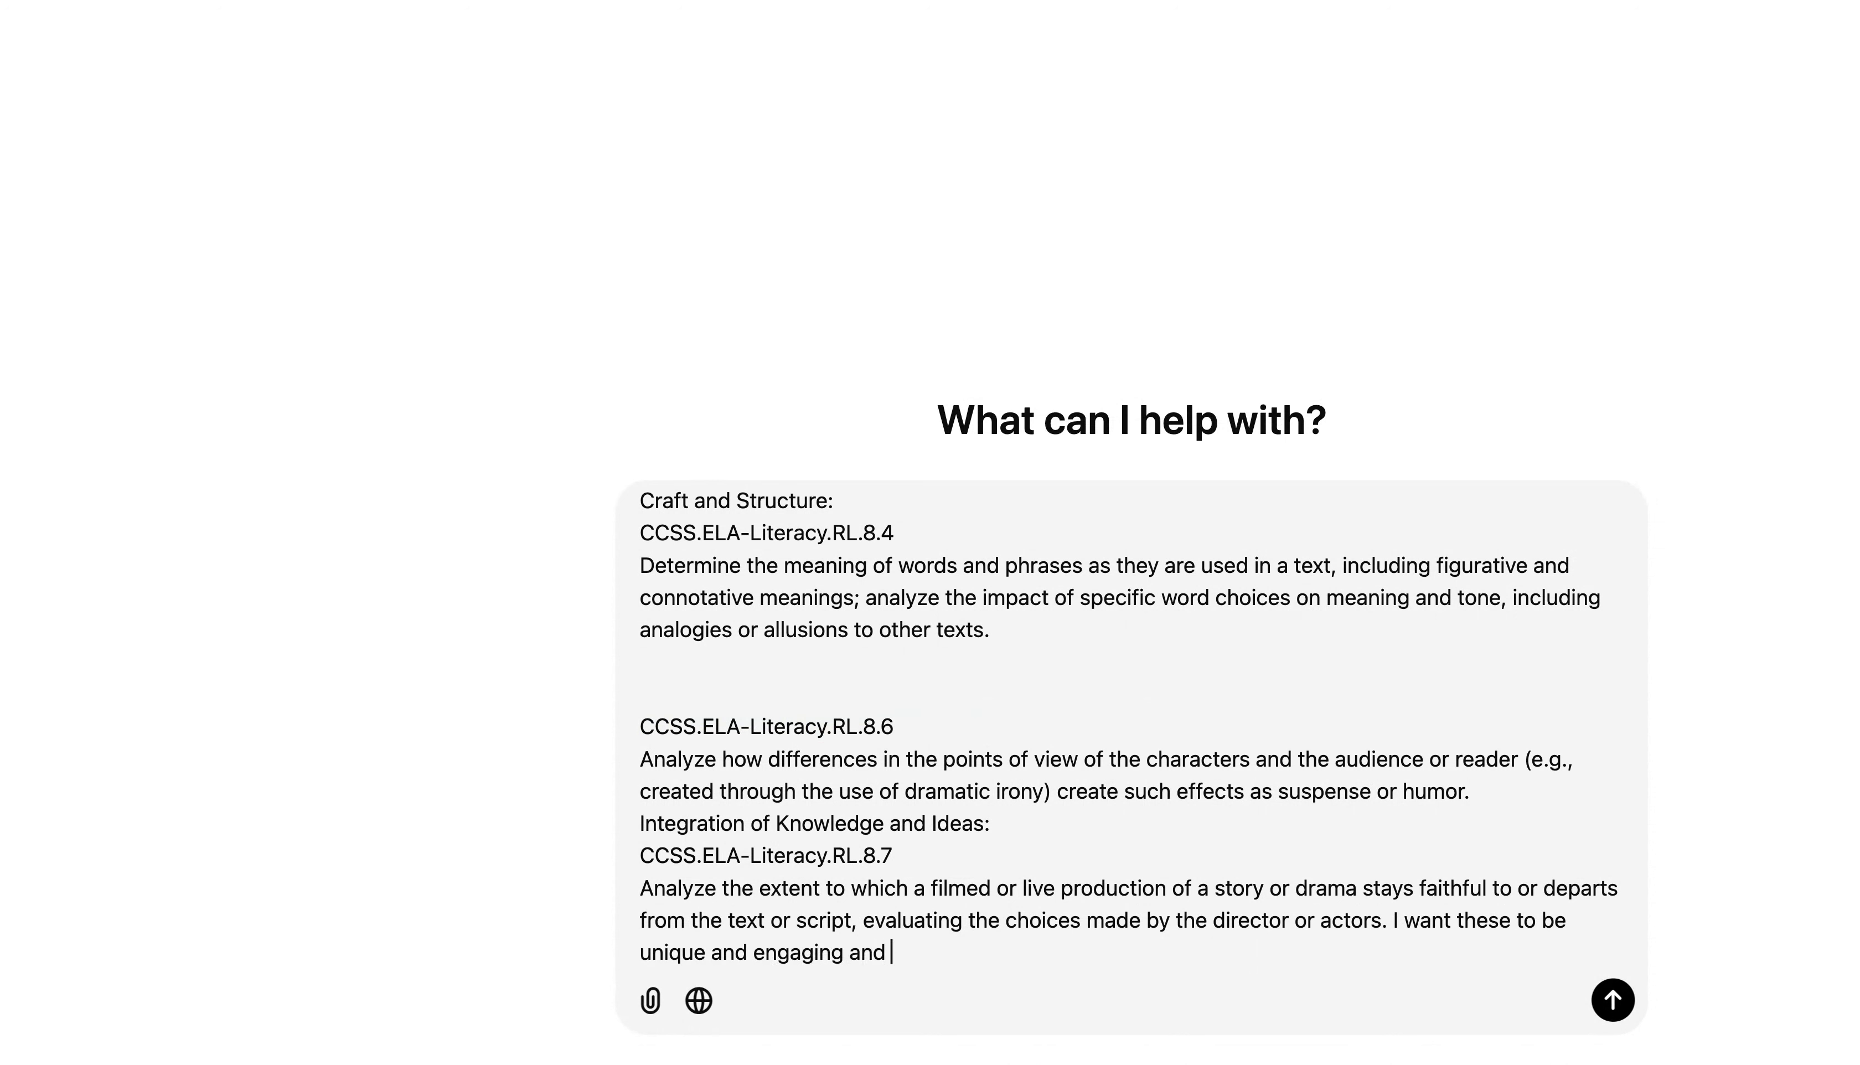
pyautogui.write('take students ab')
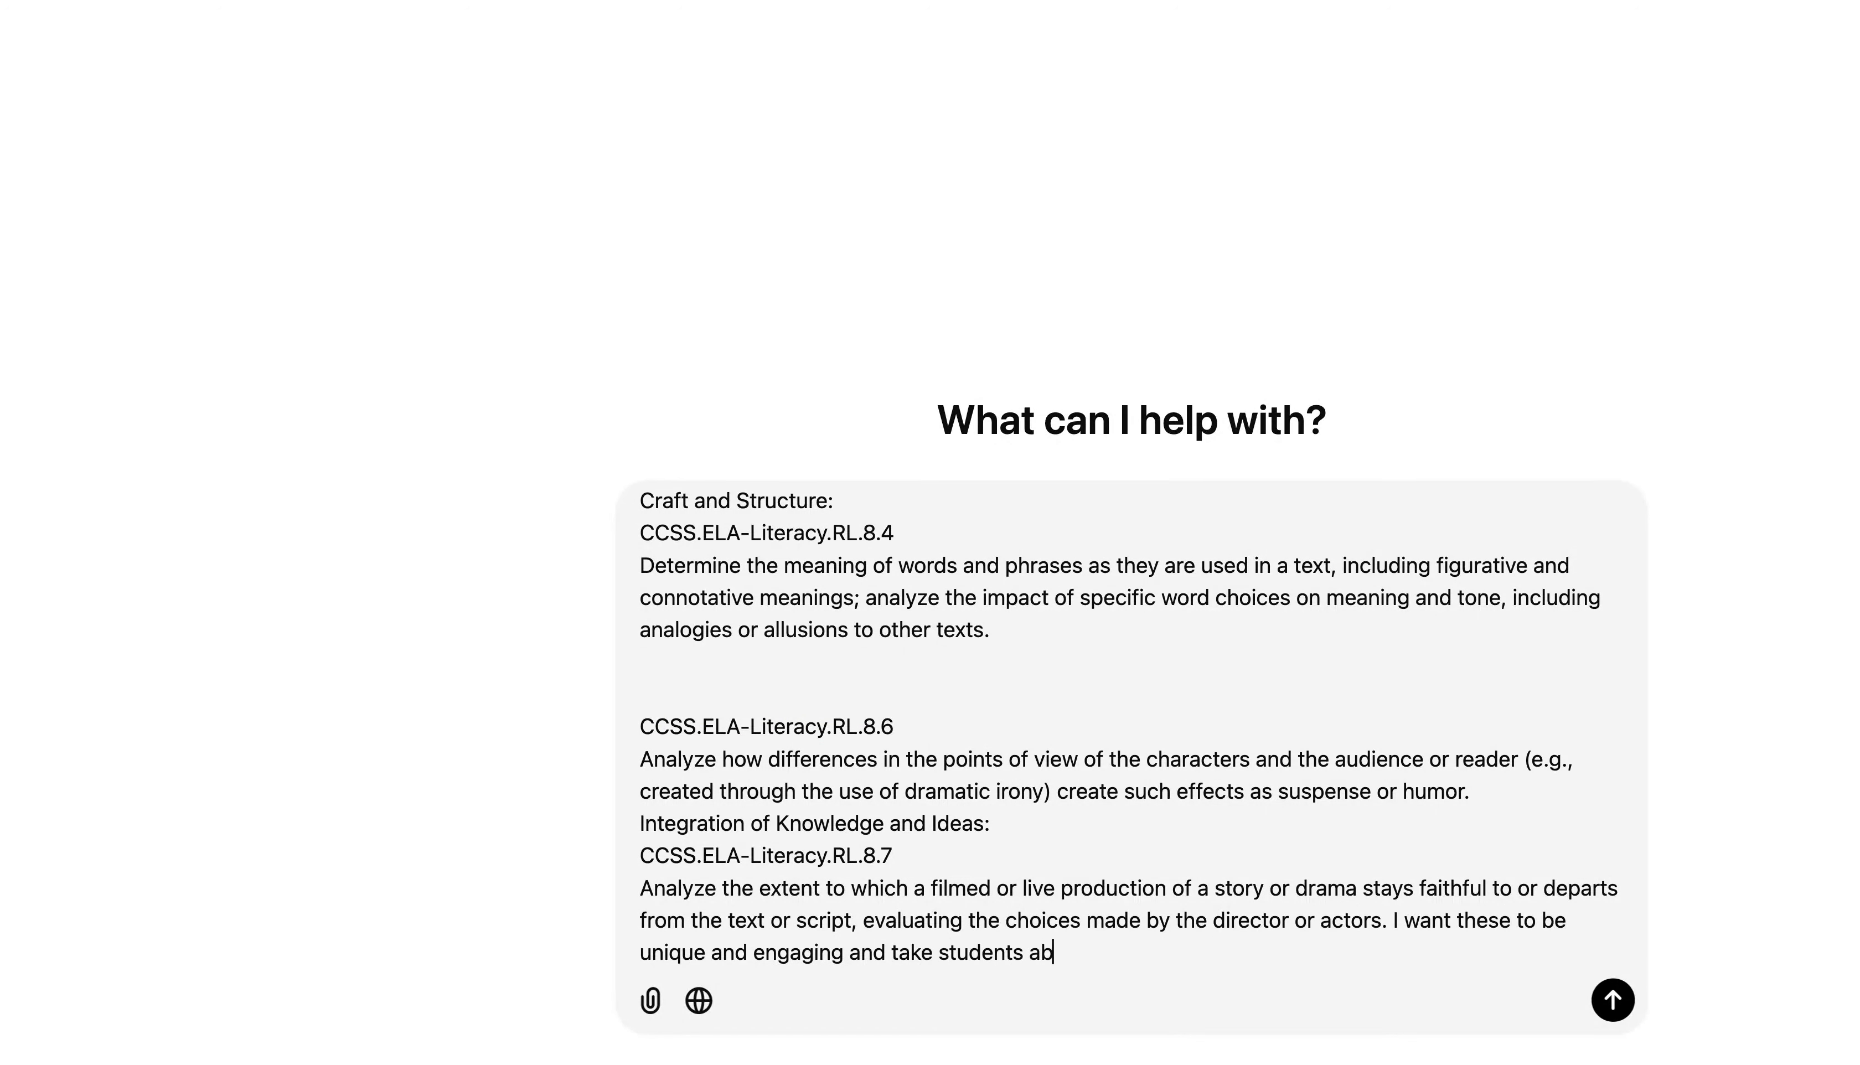
pyautogui.write('out 10 minutes to')
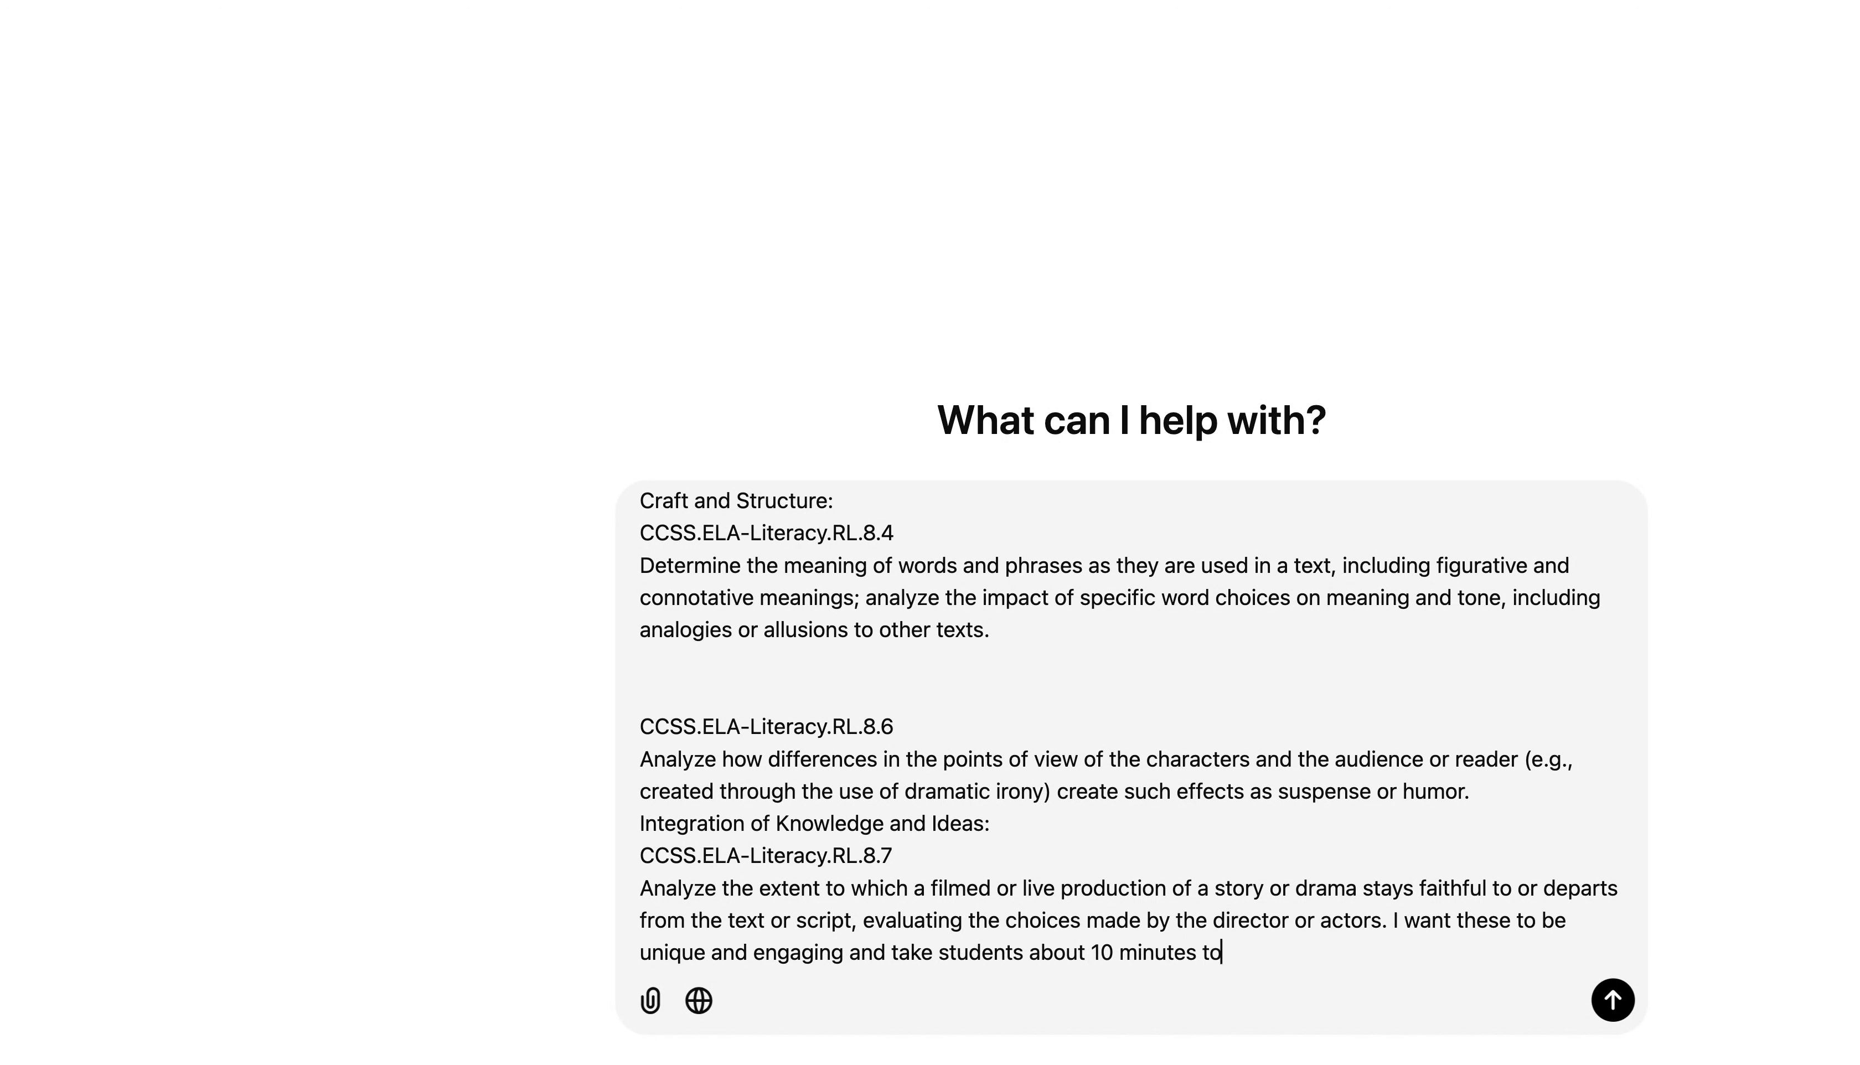
pyautogui.write(' complete. i would l')
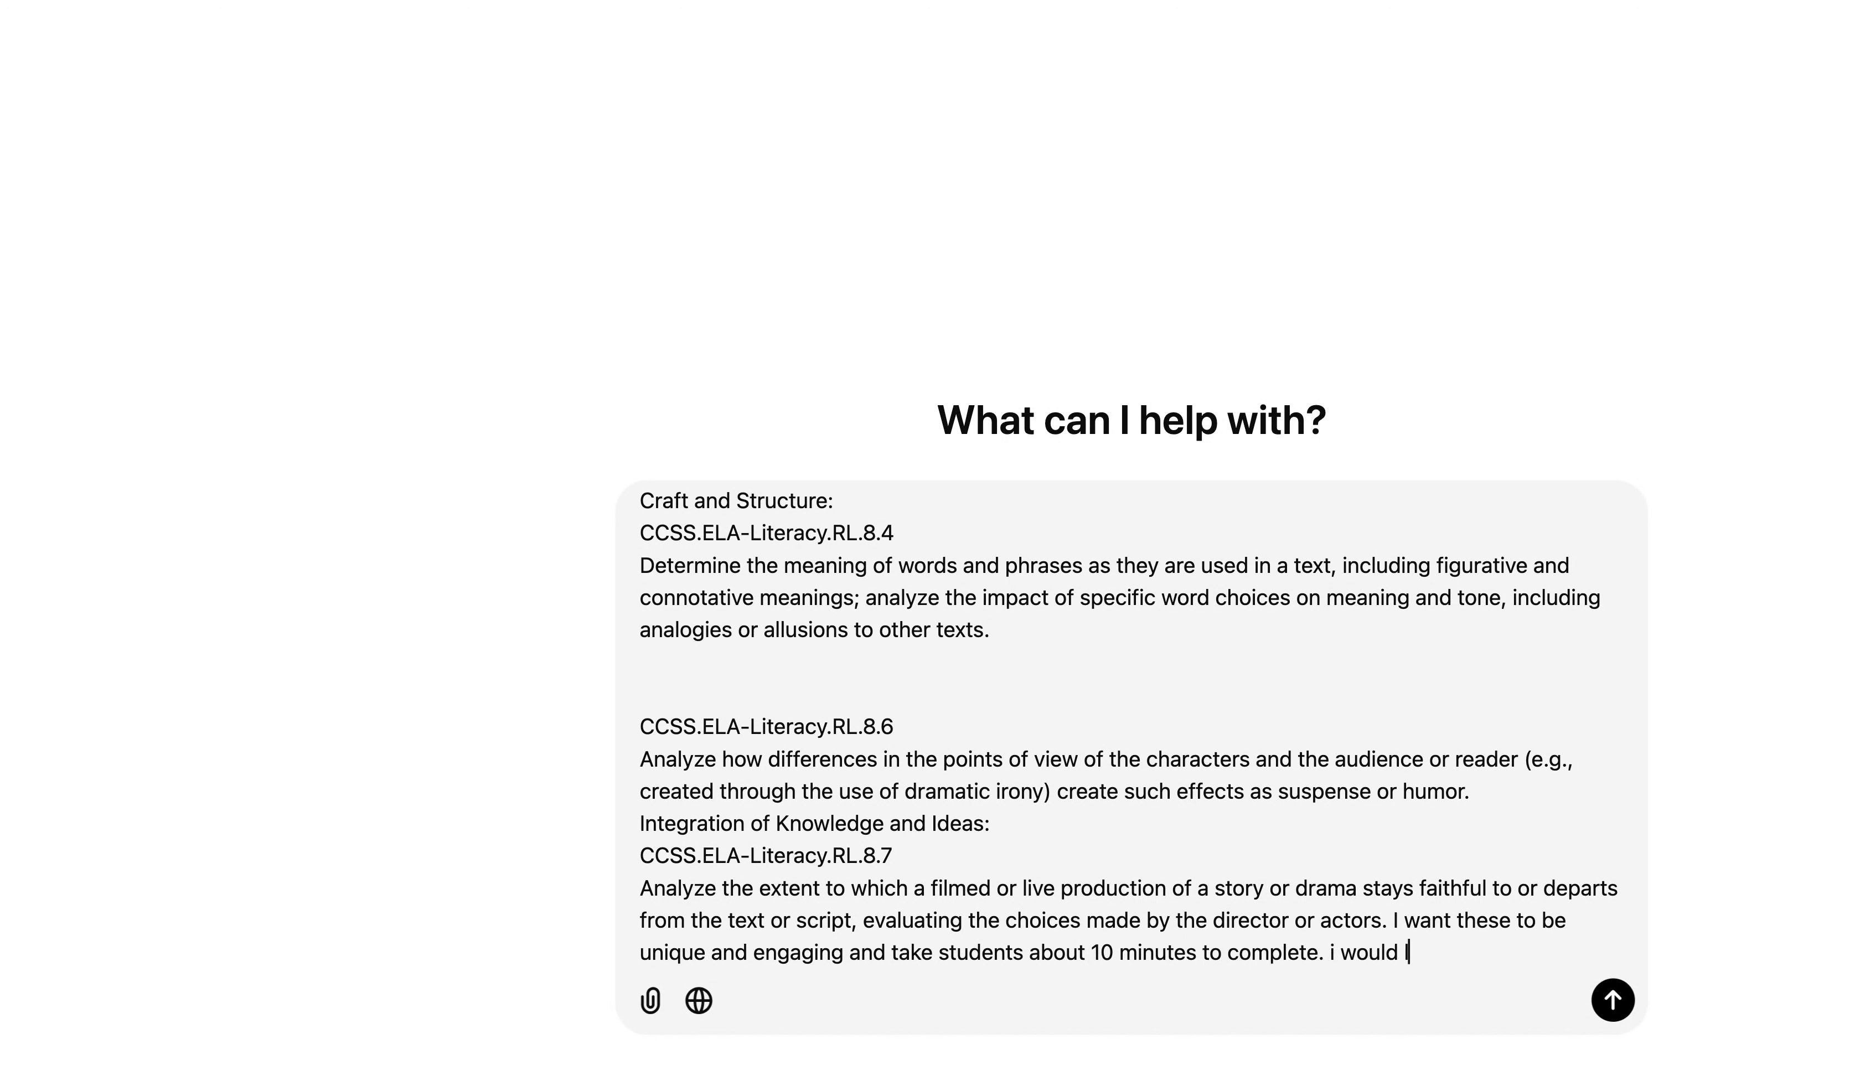
pyautogui.write('ove to add in some creat')
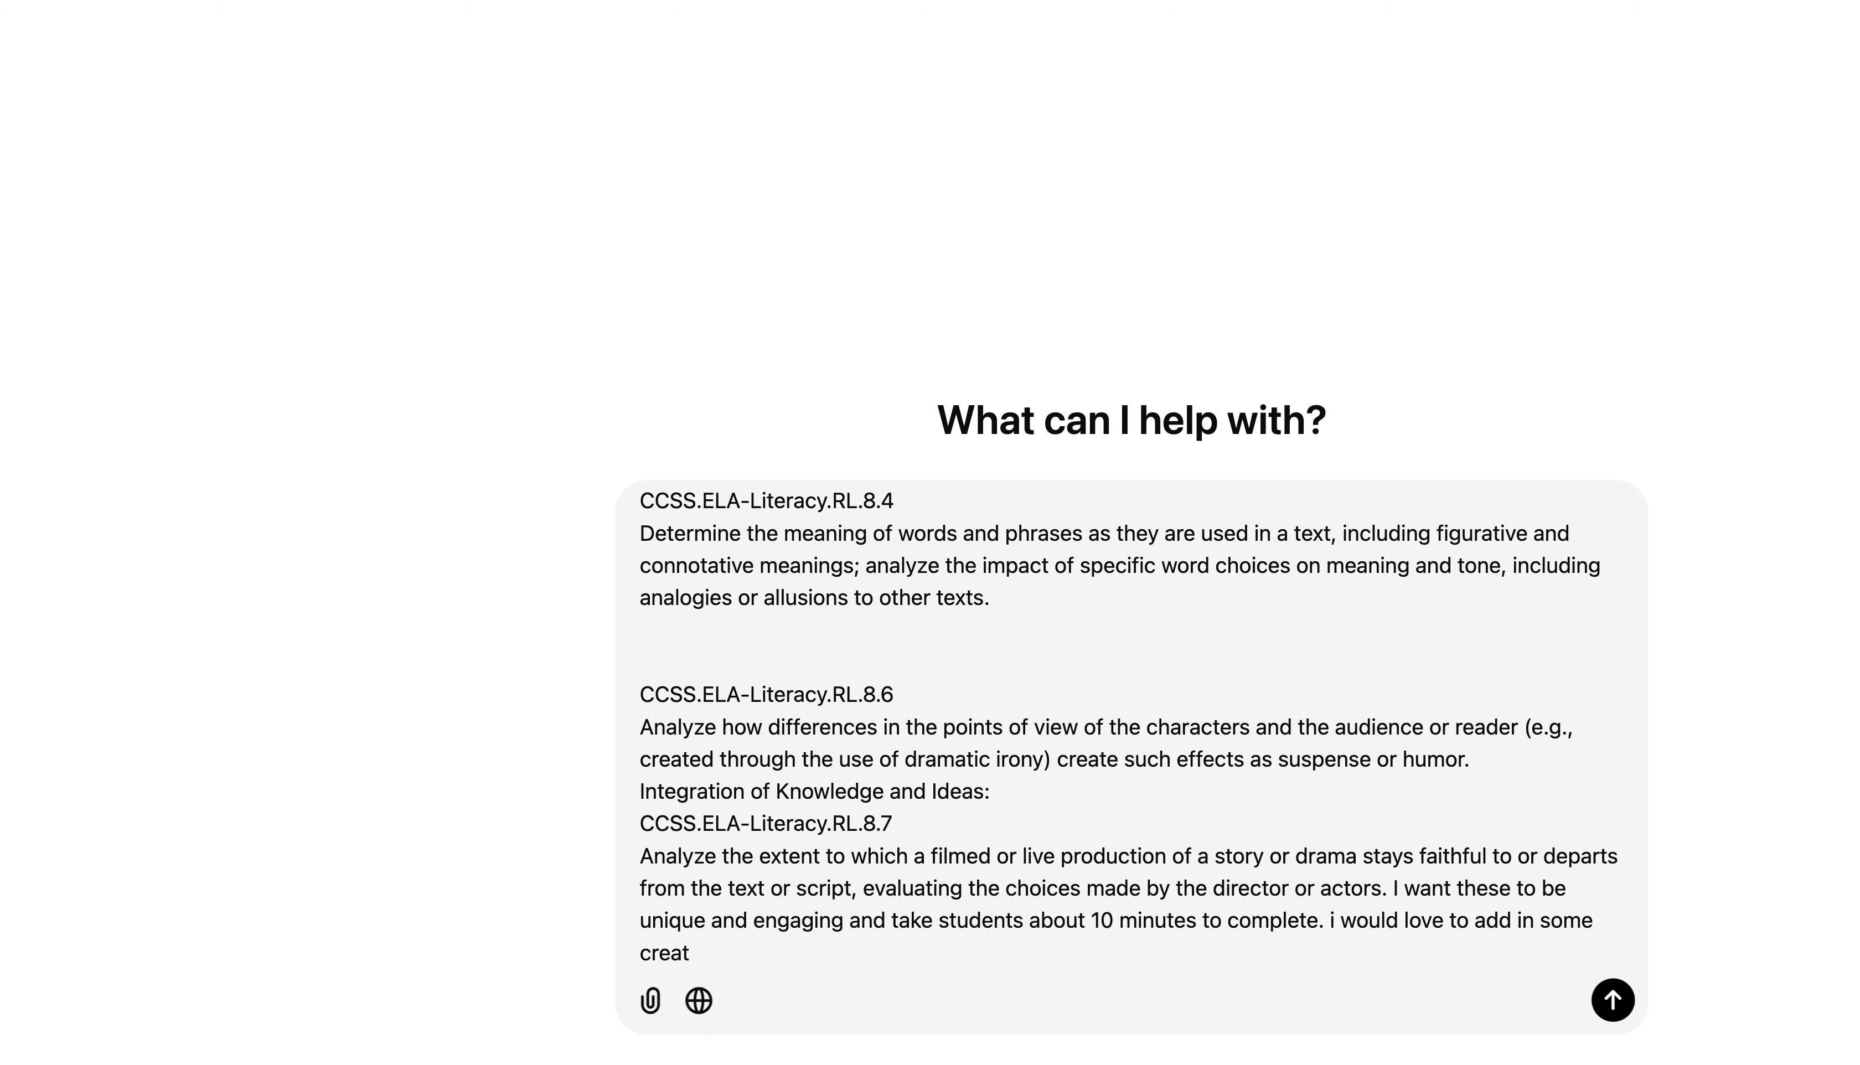
pyautogui.write('ive flare for fun whil they are p')
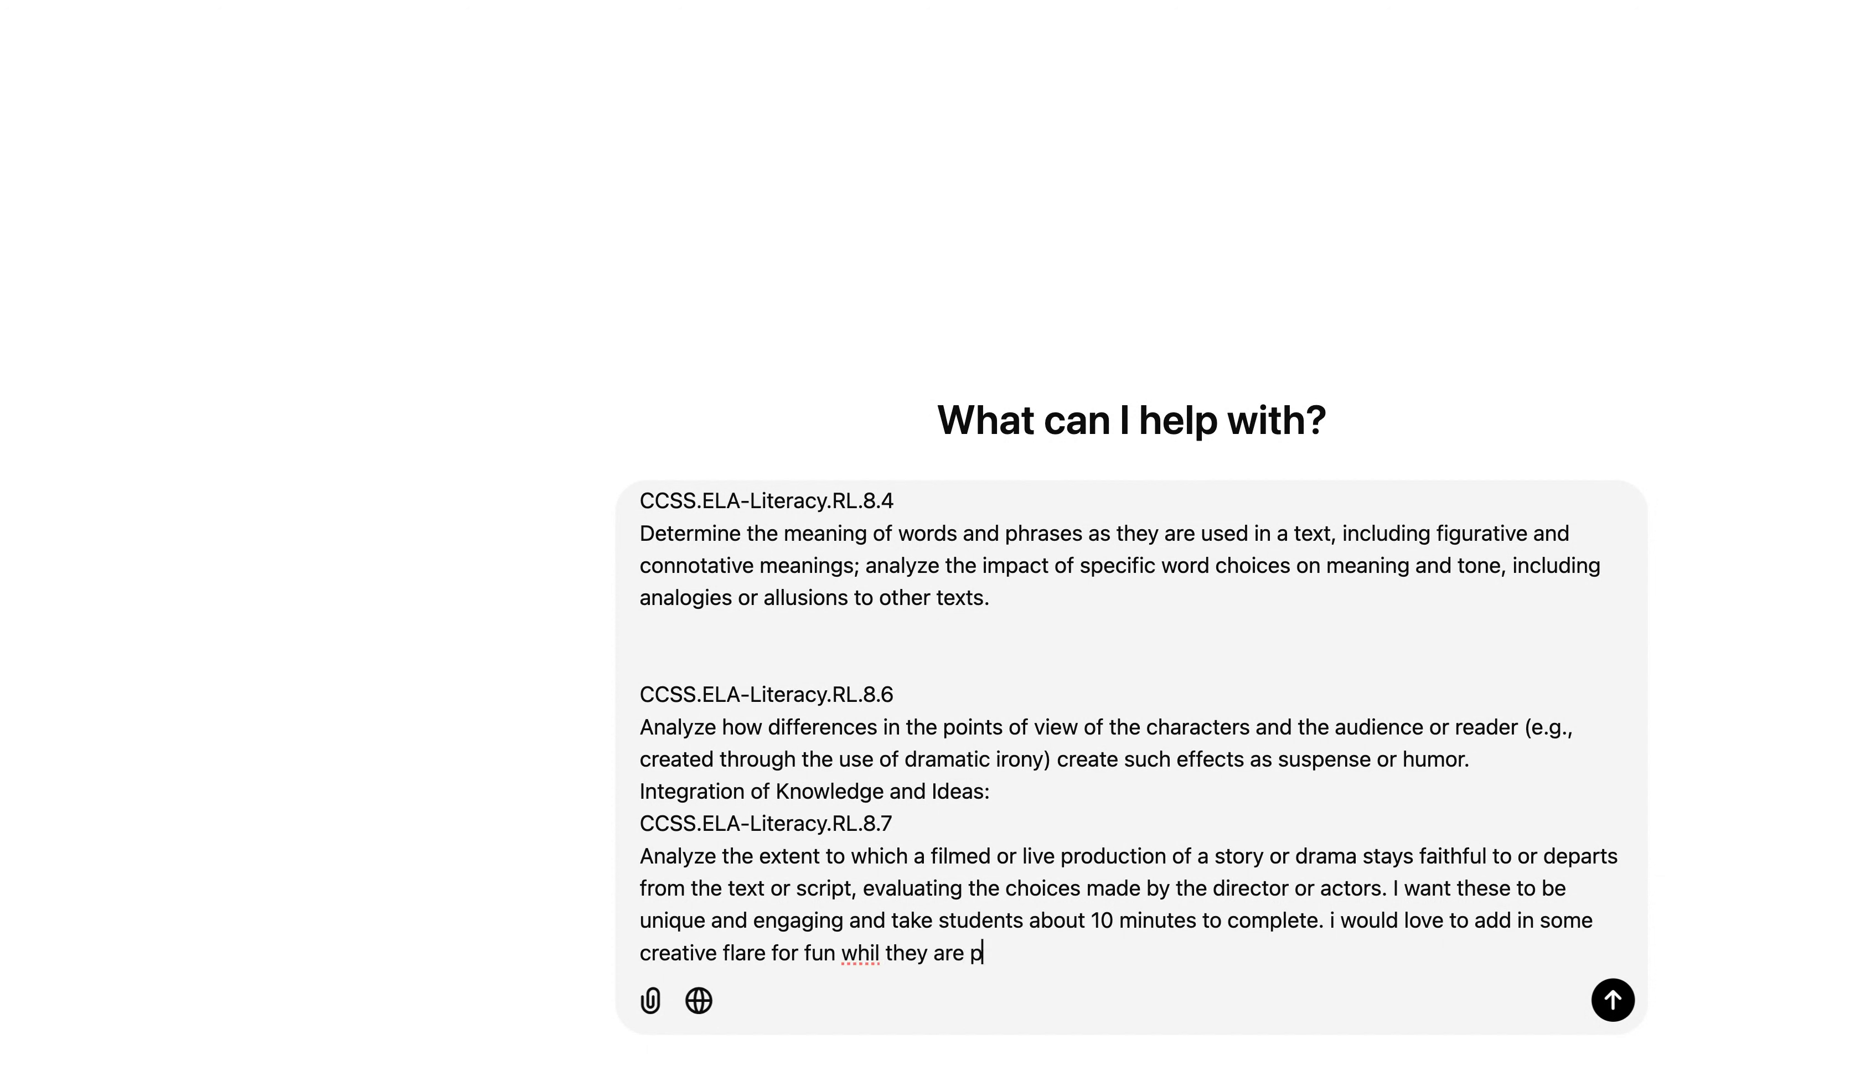
pyautogui.write('ractiving sta')
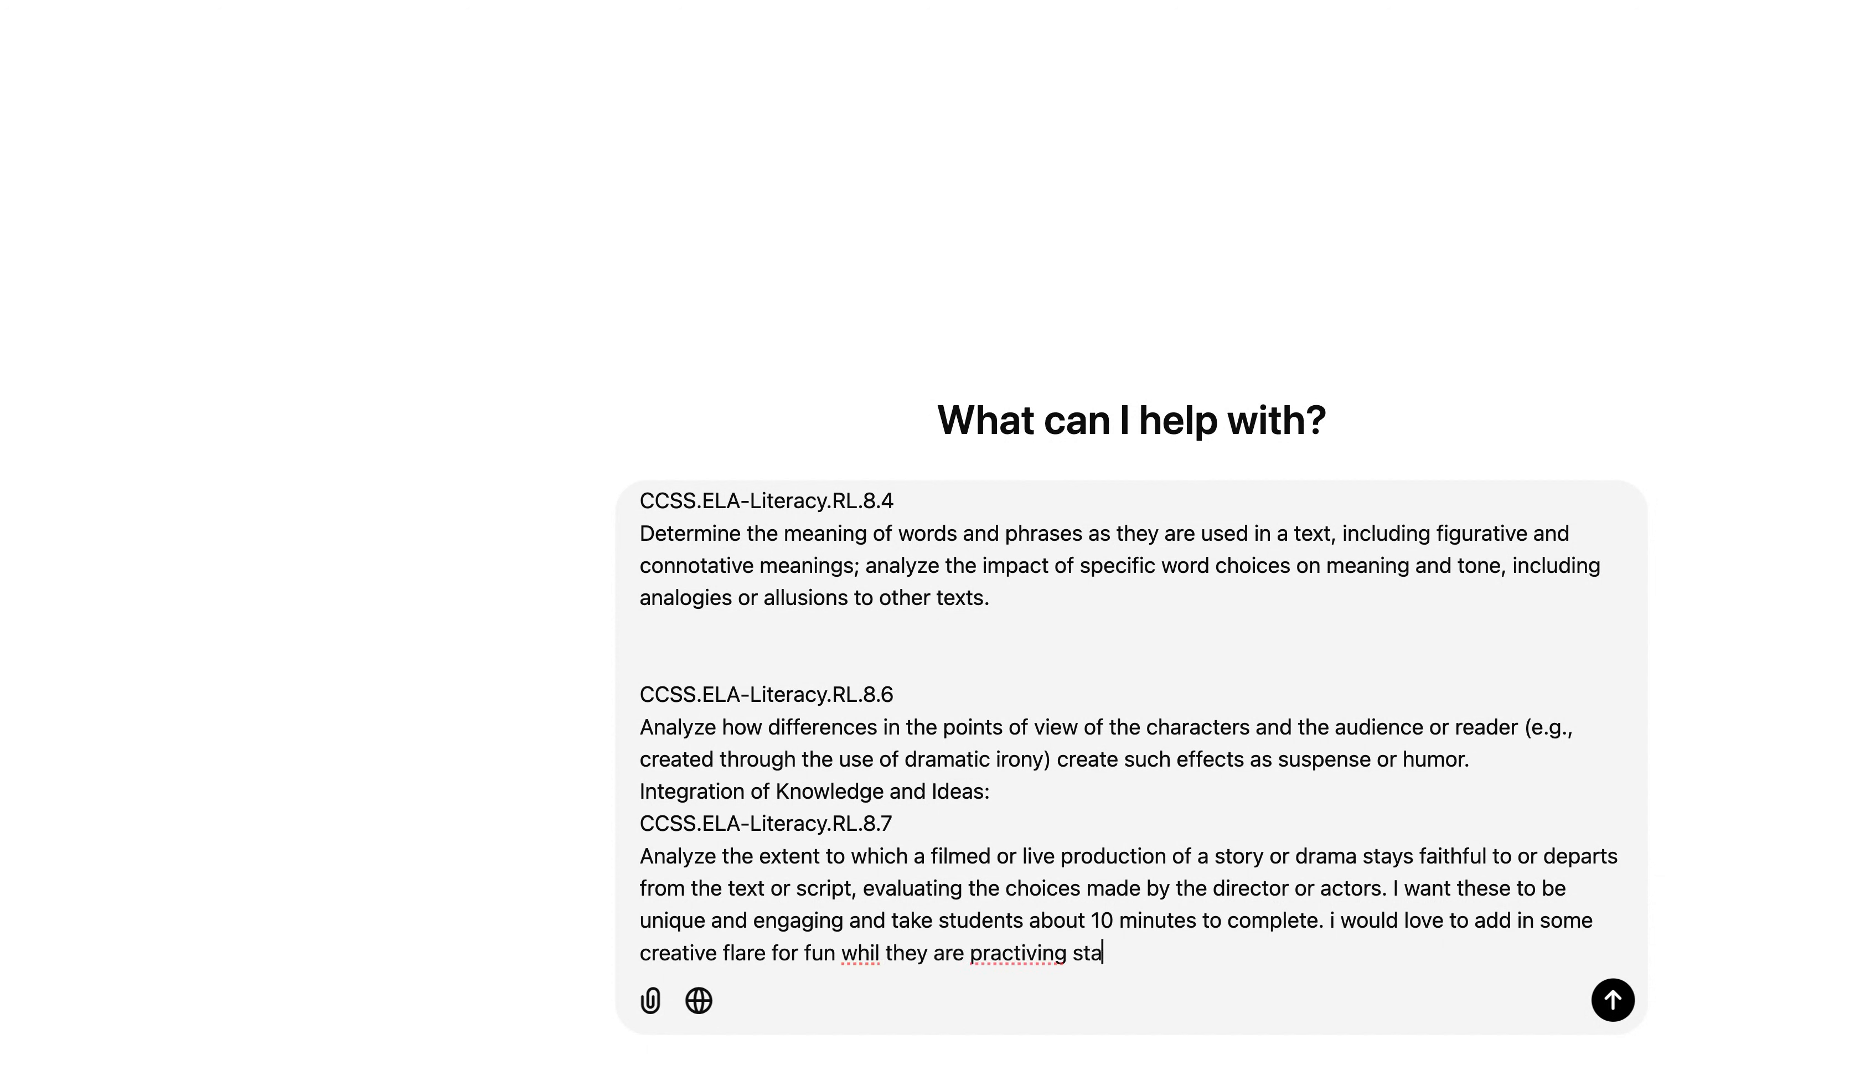
pyautogui.write('ndards mastery. I need you ')
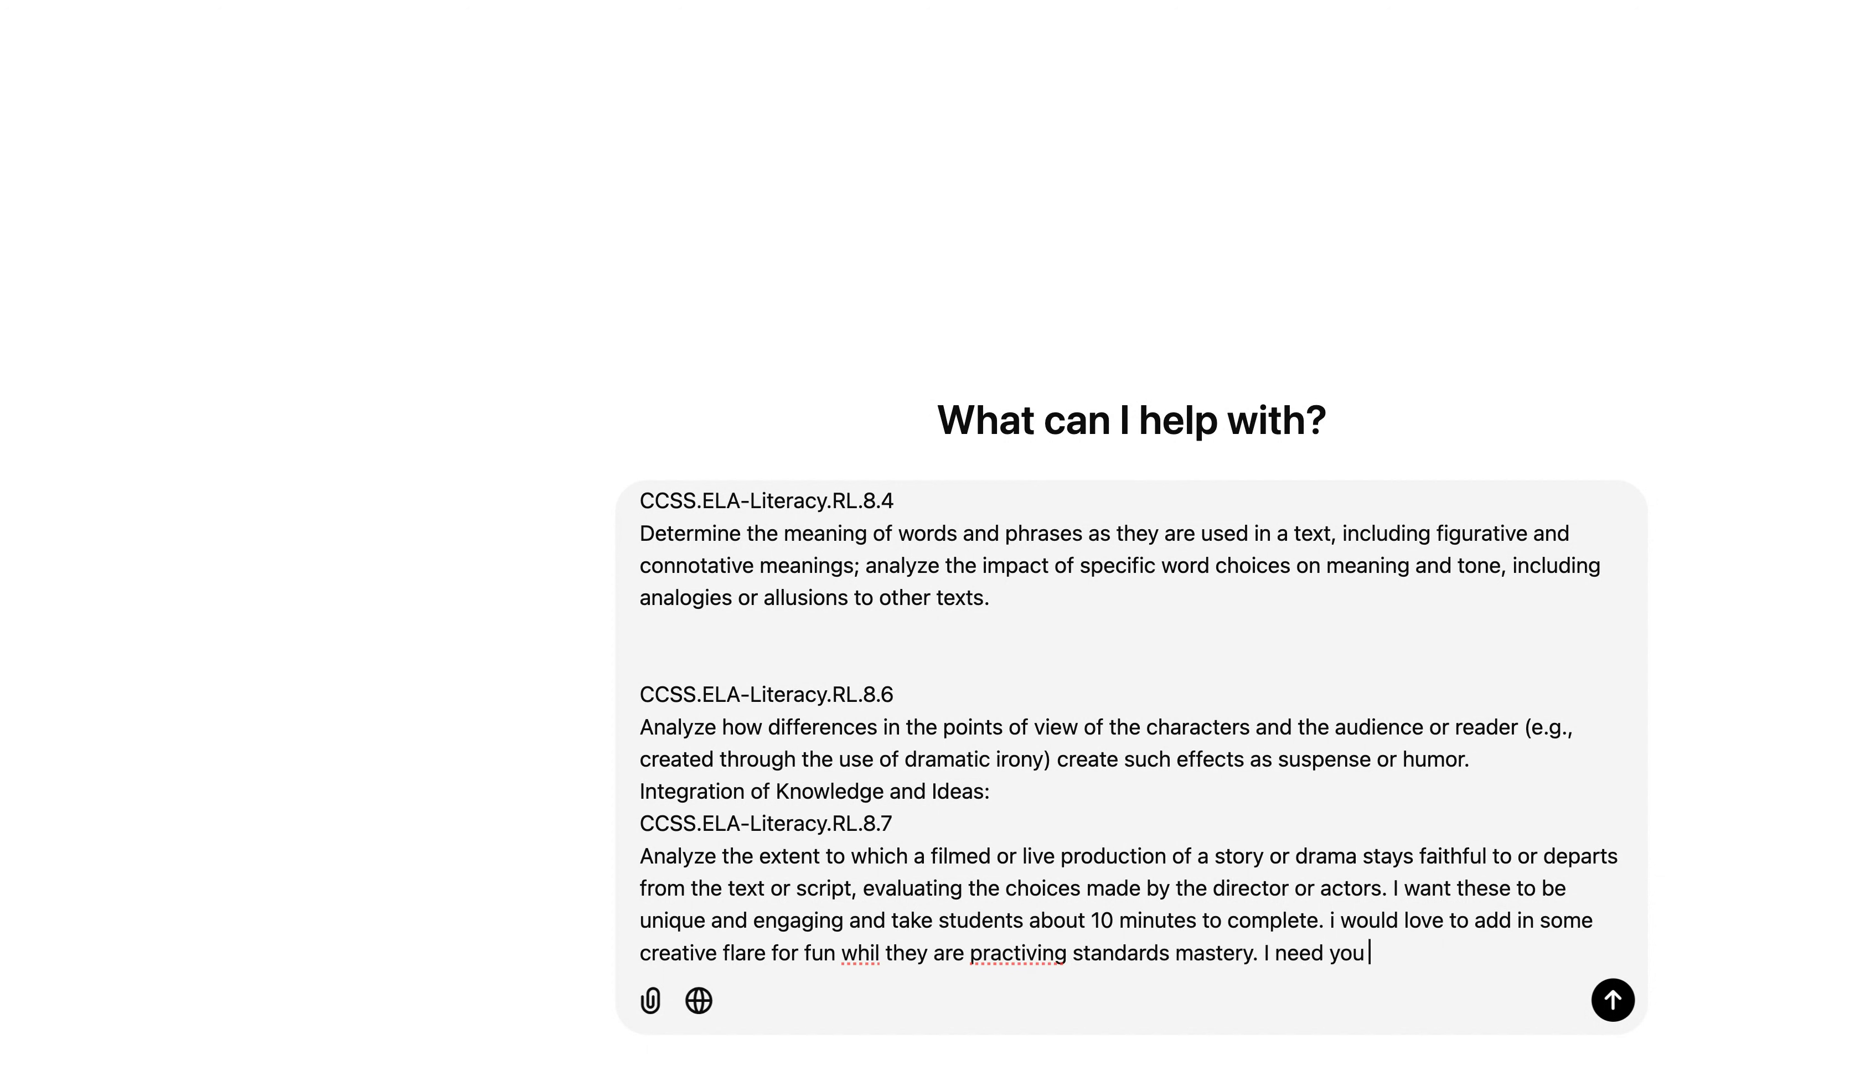
# Request all 30 tasks in a csv file, with the task card number in column A and the appropriate stave in column b
pyautogui.write('to put all 30 tasks in a csv fil')
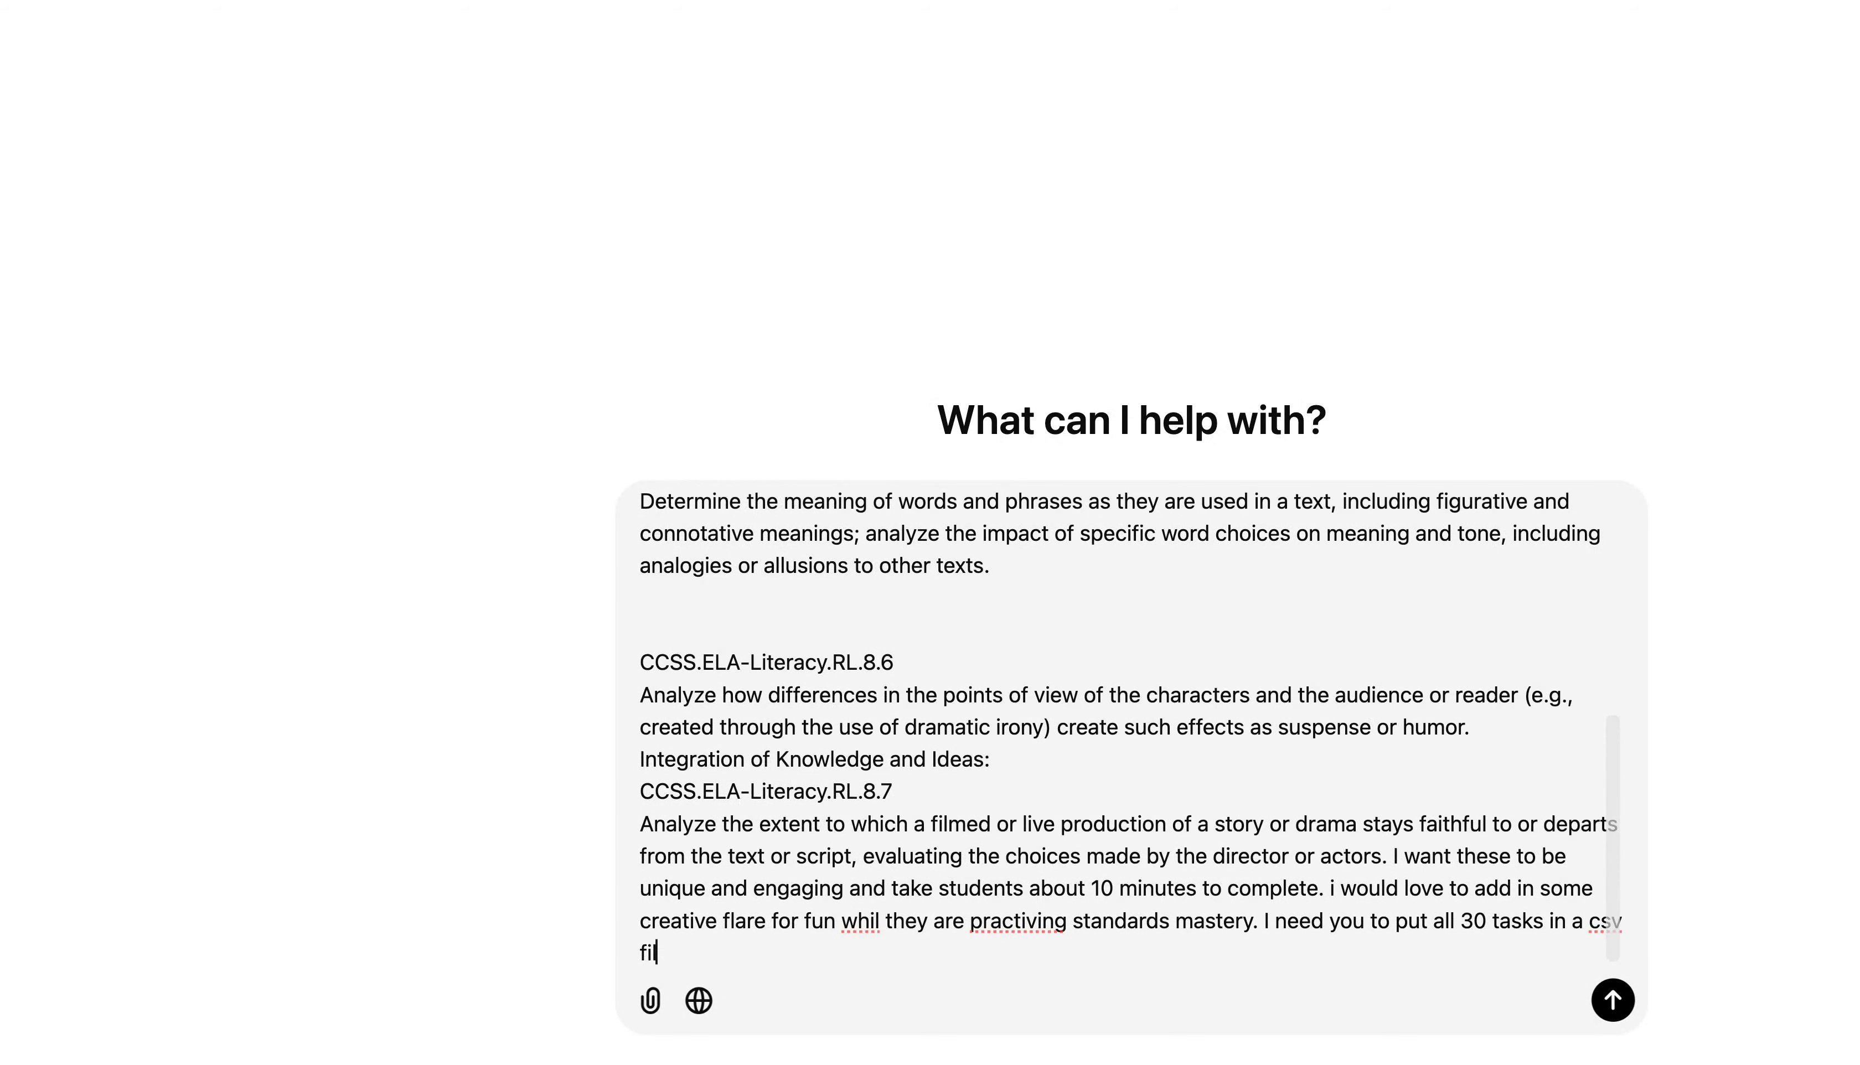
pyautogui.write('e ')
pyautogui.write('li')
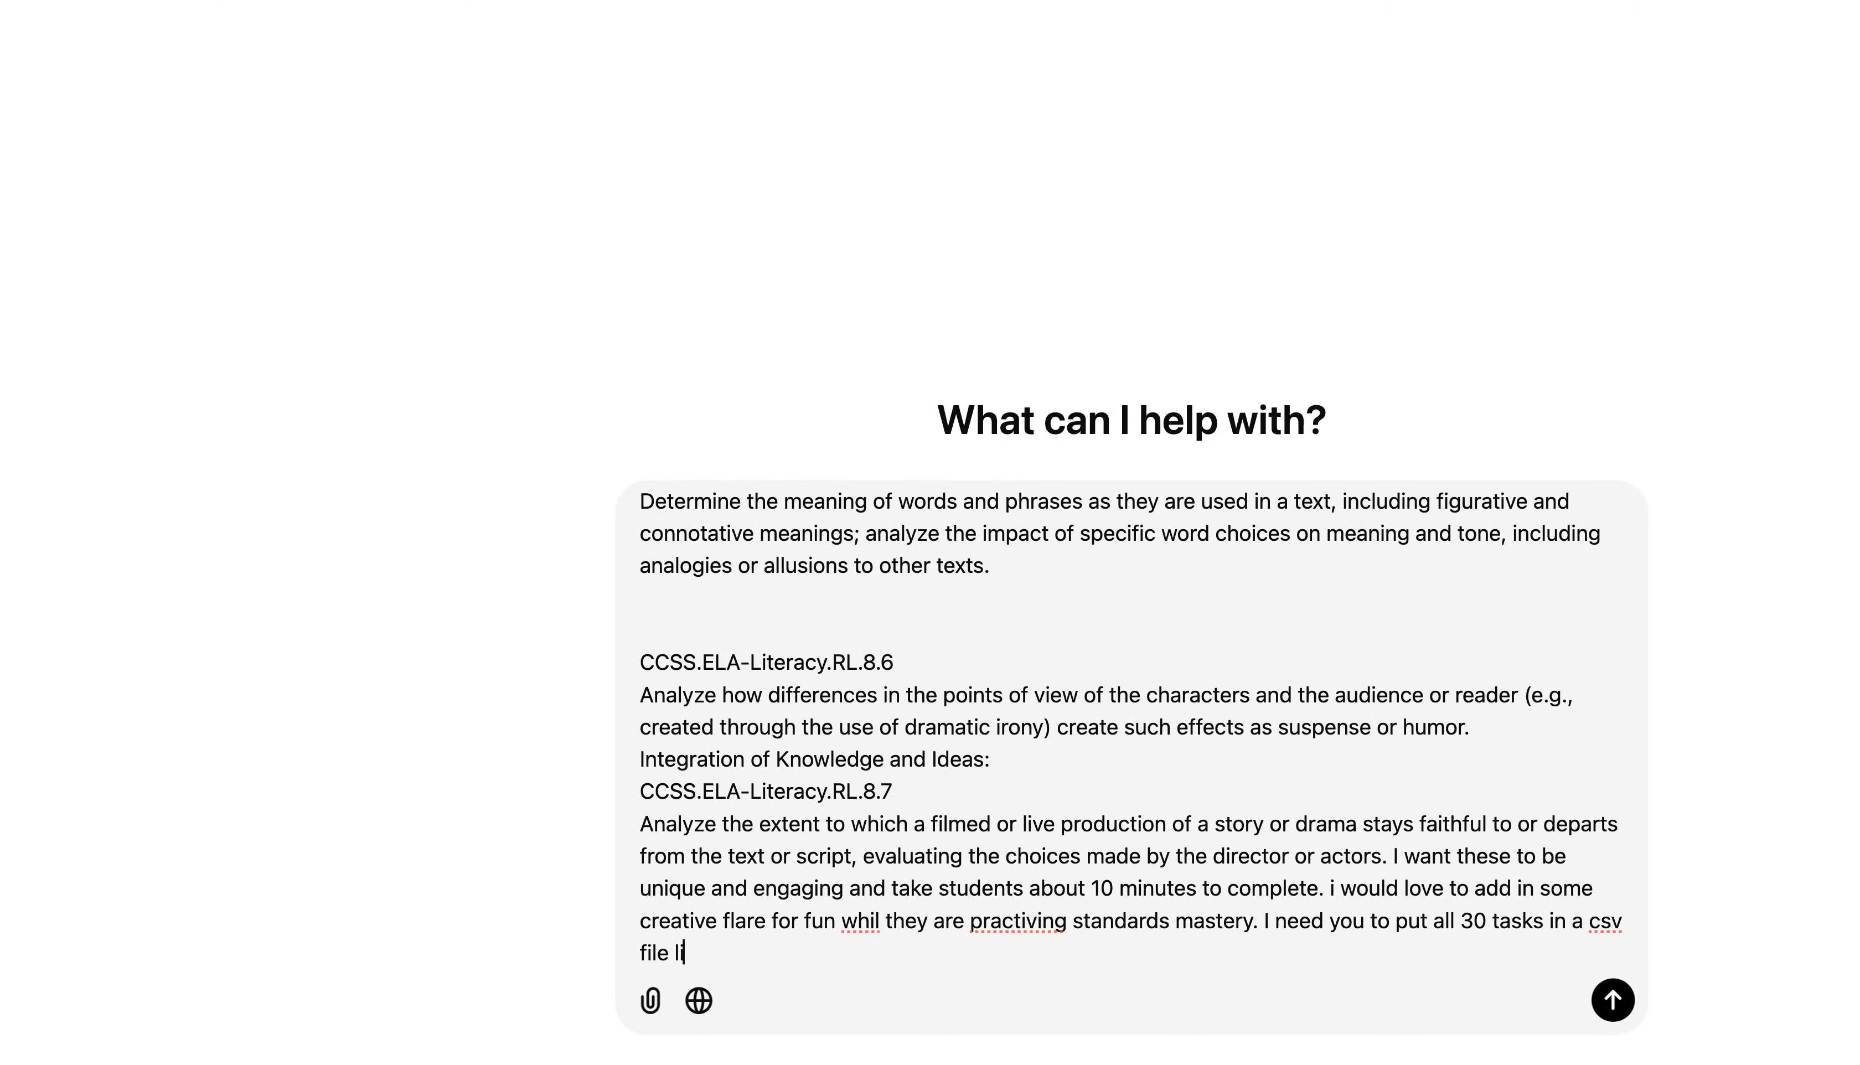
pyautogui.write('ke follows: column ')
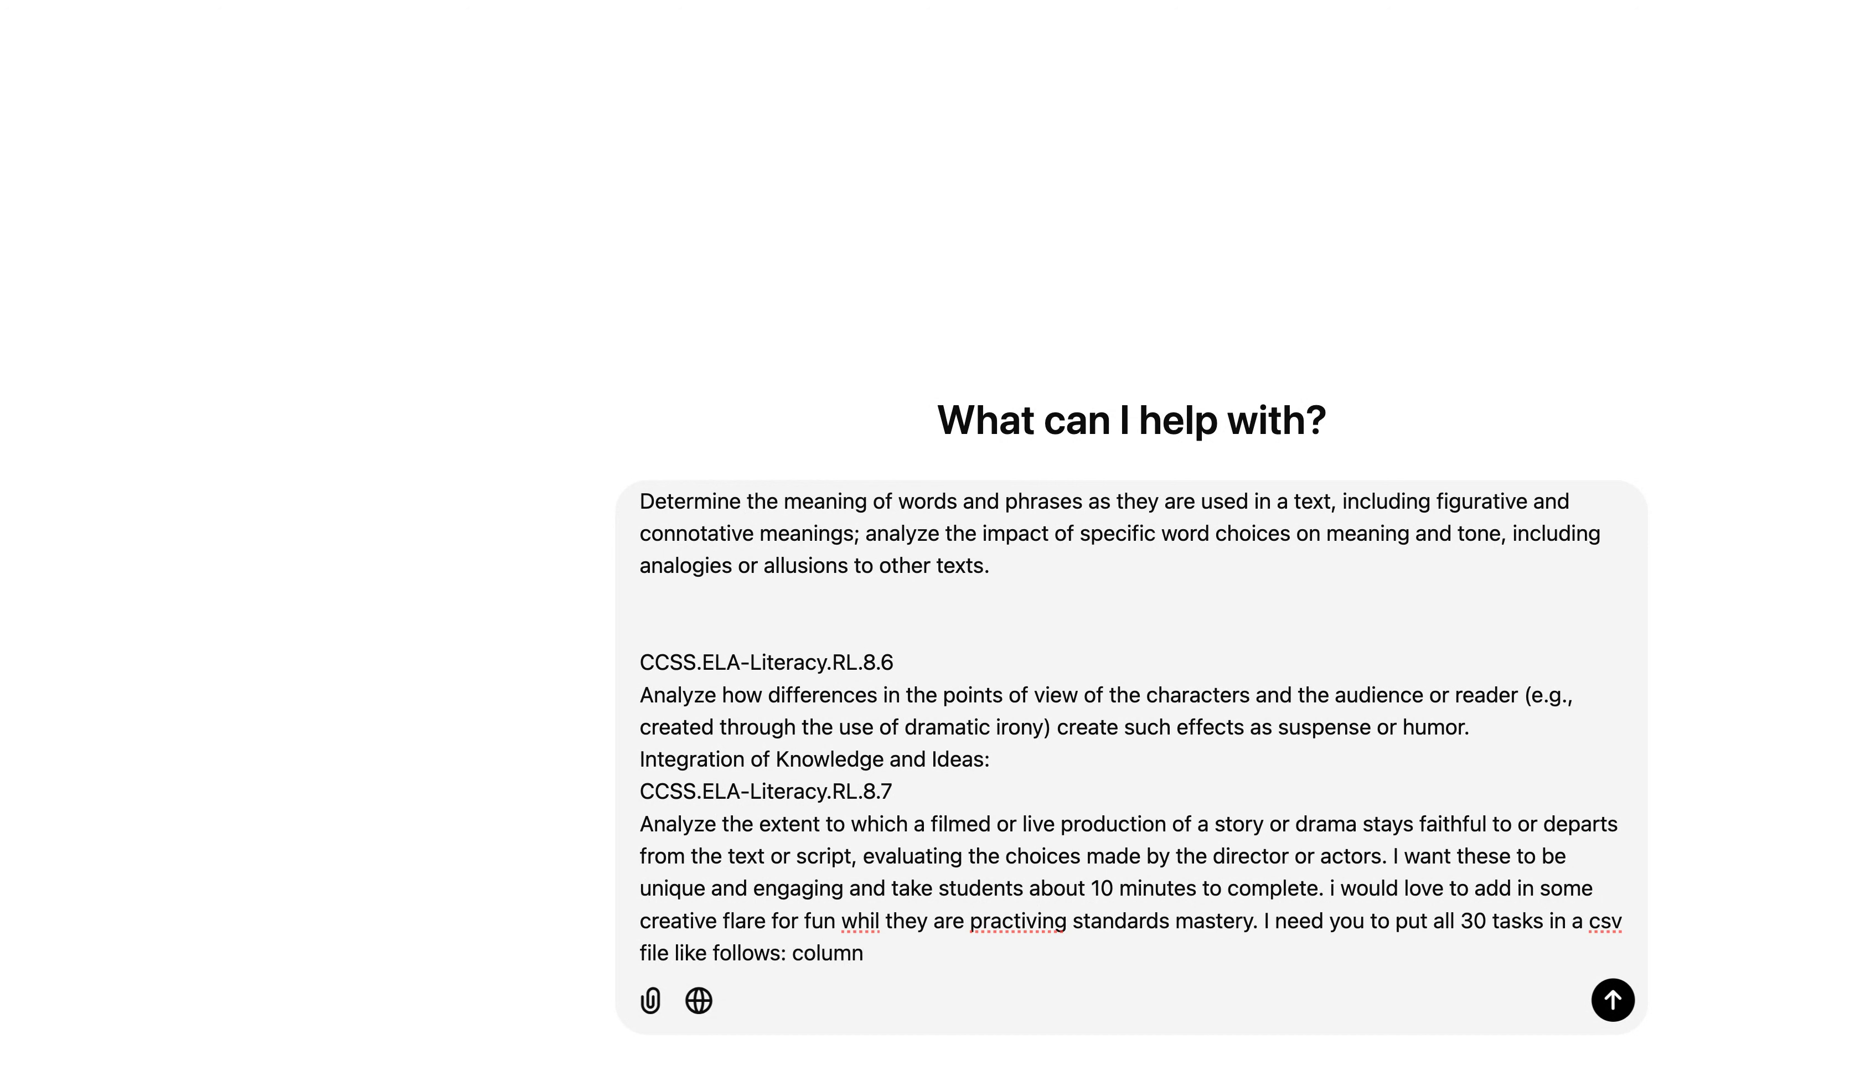
pyautogui.write('A will have the number of t')
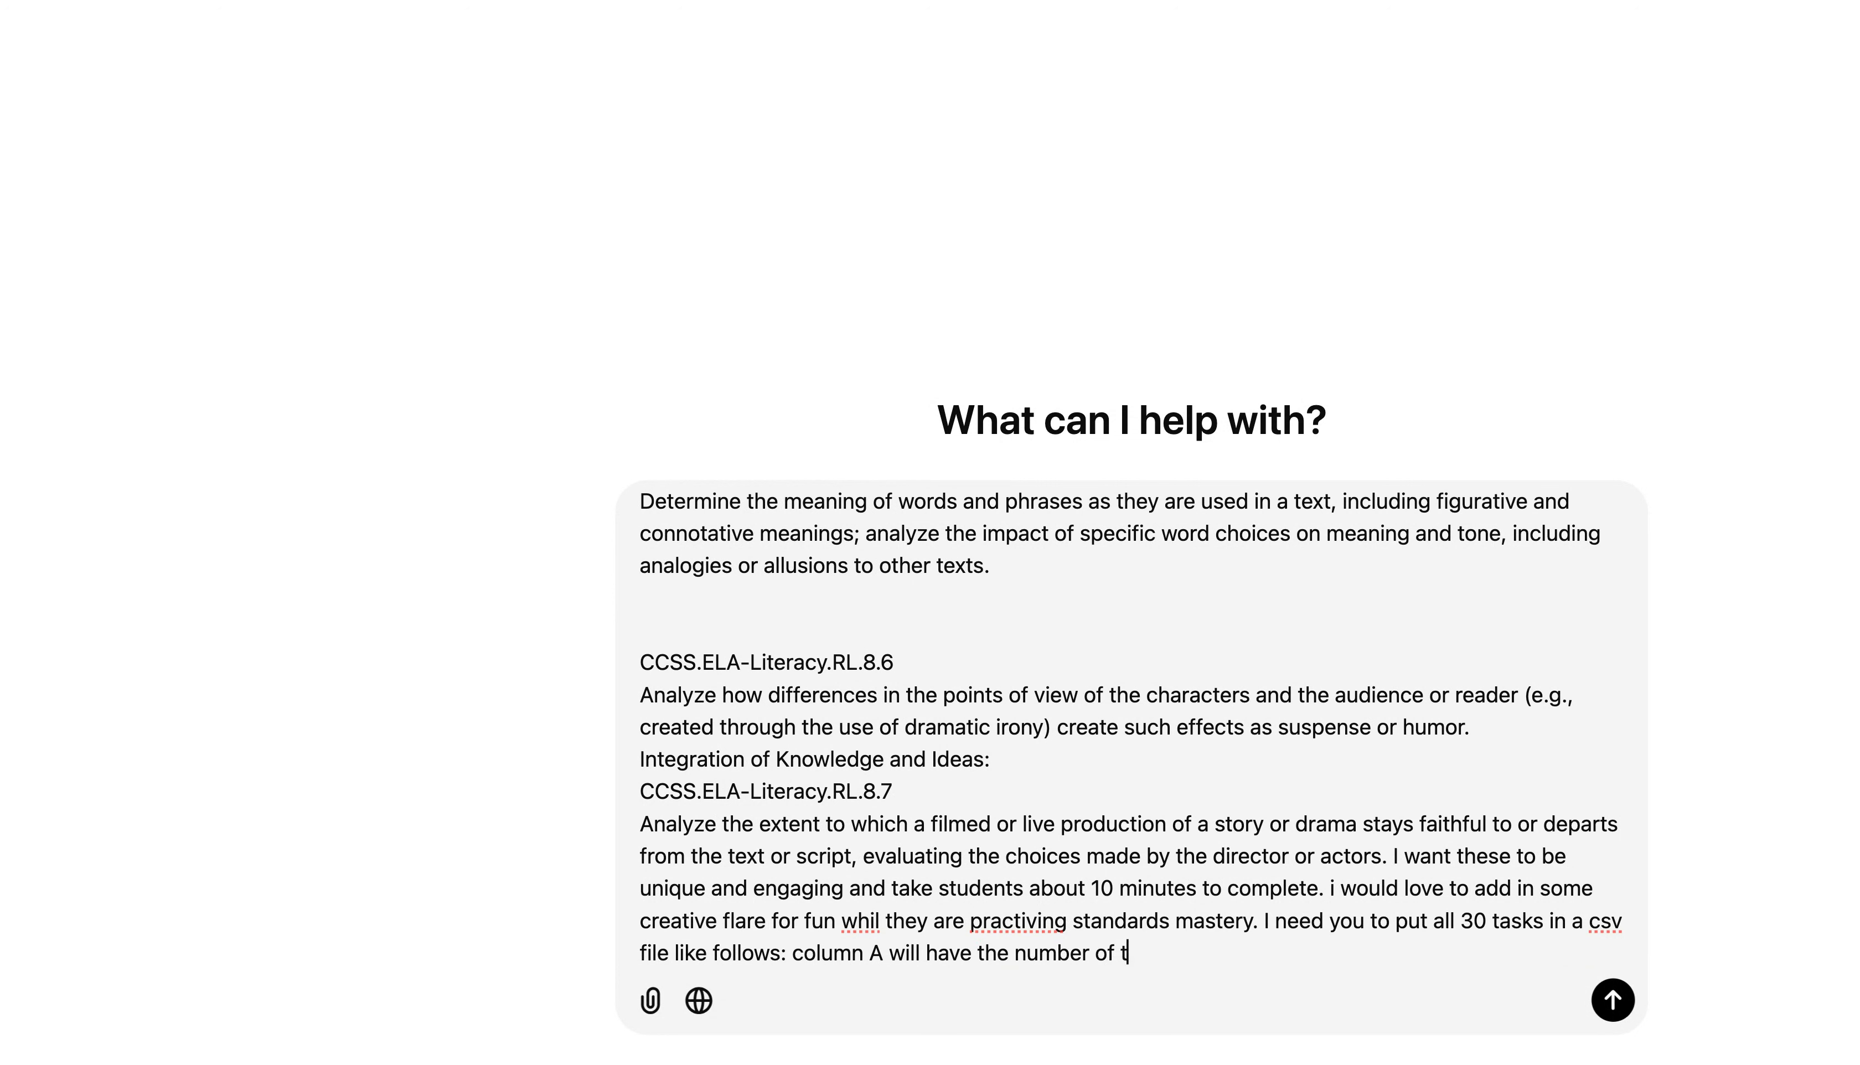
pyautogui.write('he task card, column b ')
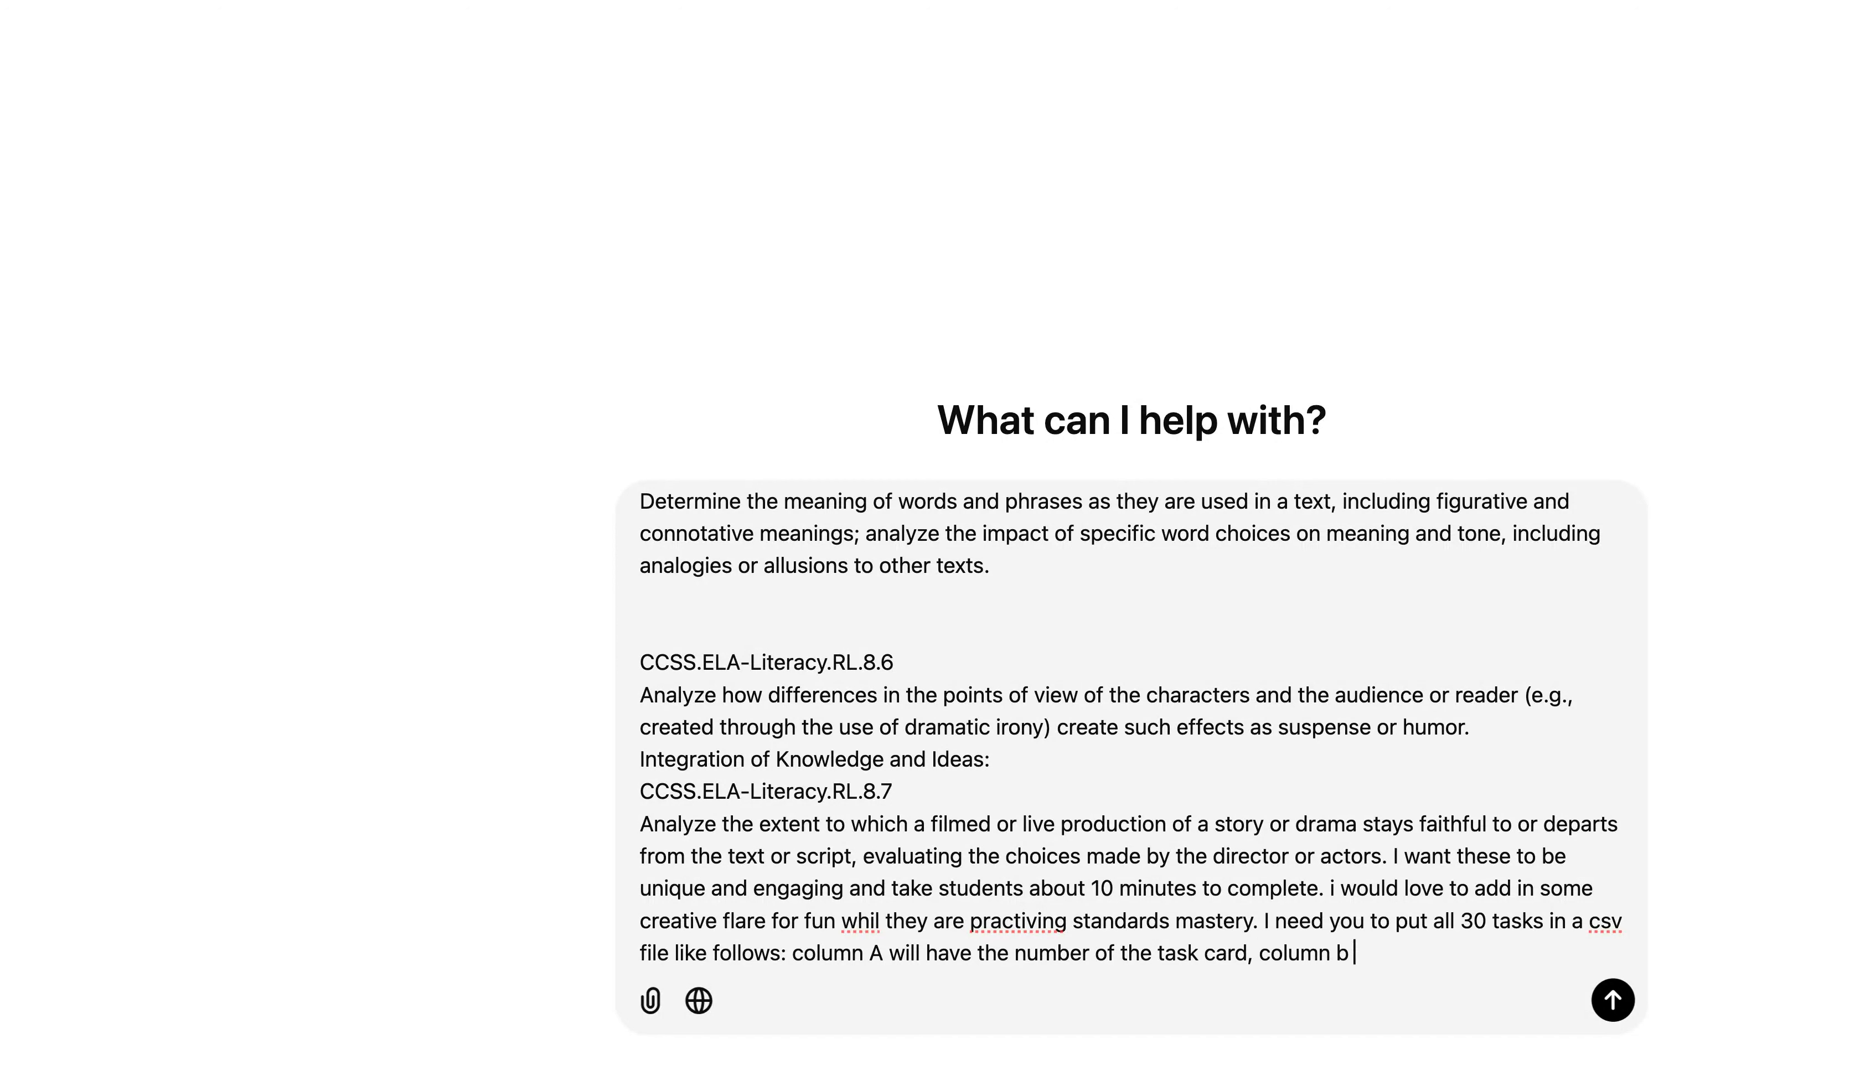
pyautogui.write('will be the appropriate stave')
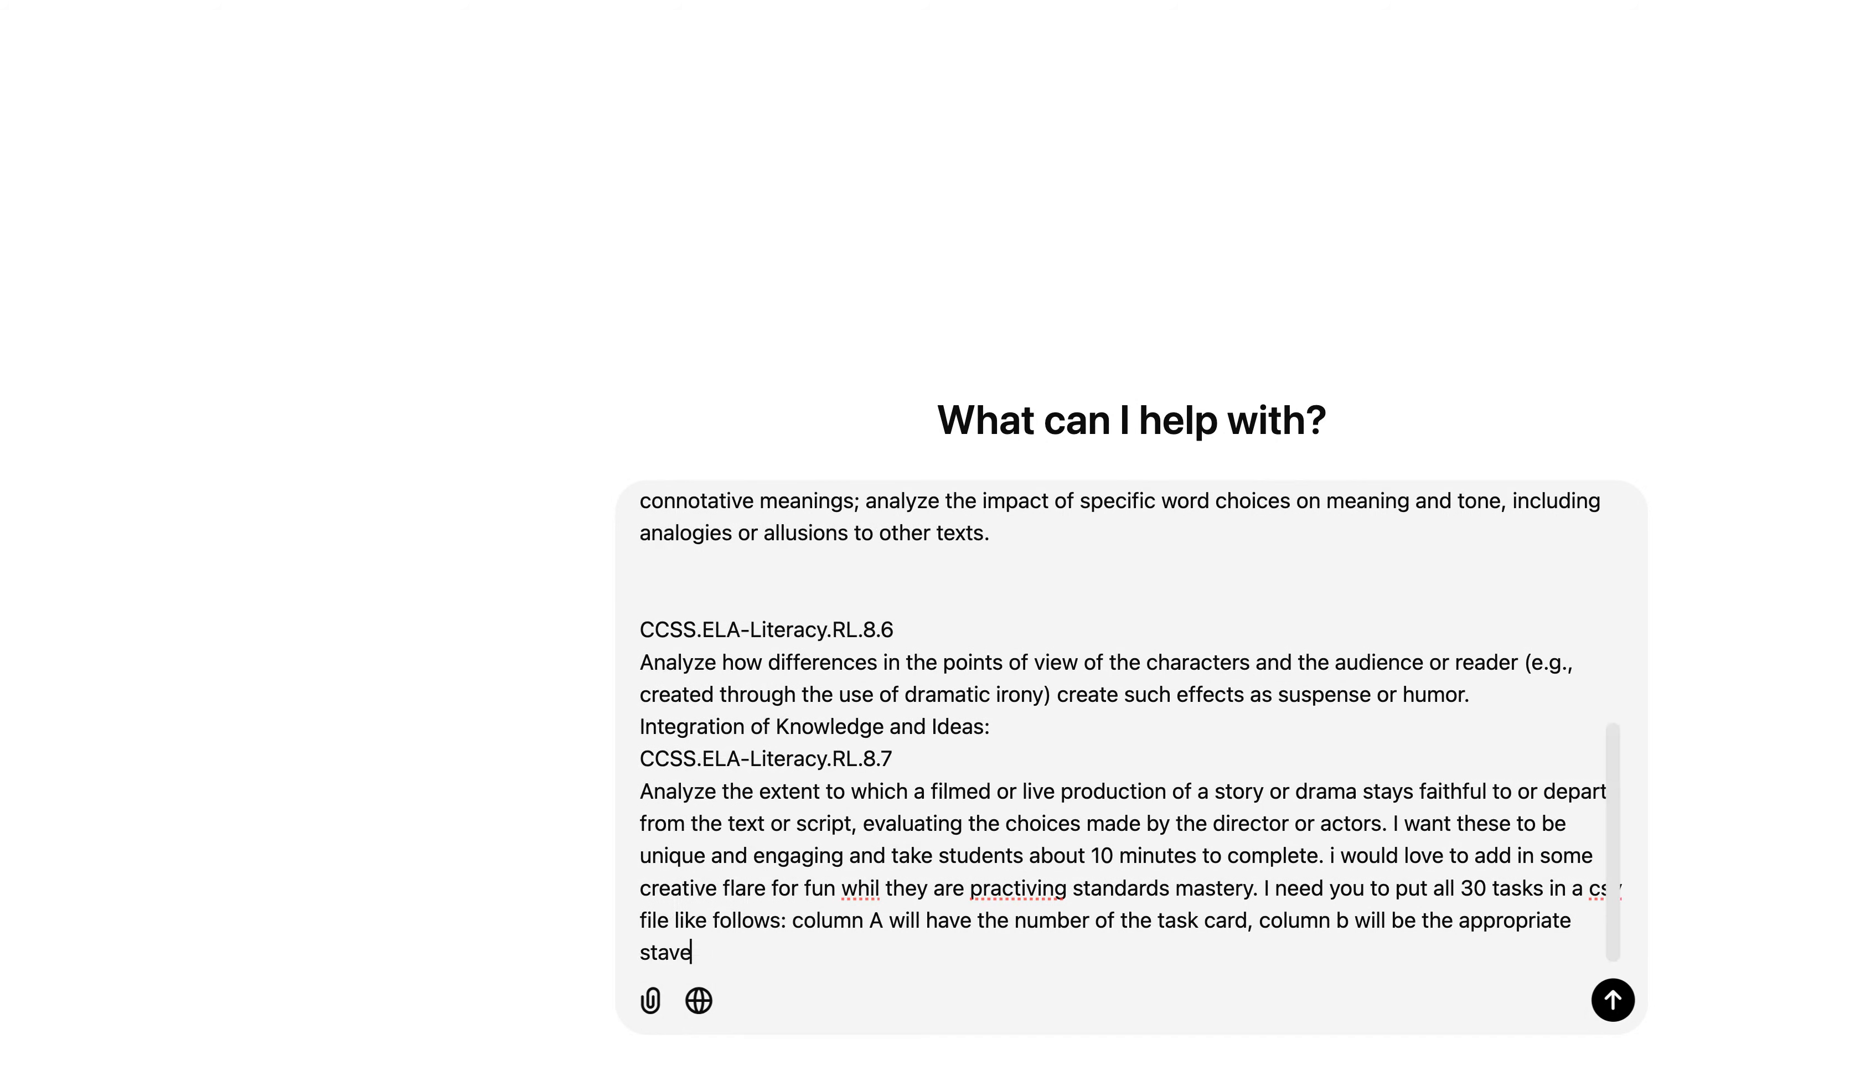
# Specify a brief standard identifier for column c and the task for column d, ask to generate it now, and submit the prompt
pyautogui.write(', column ')
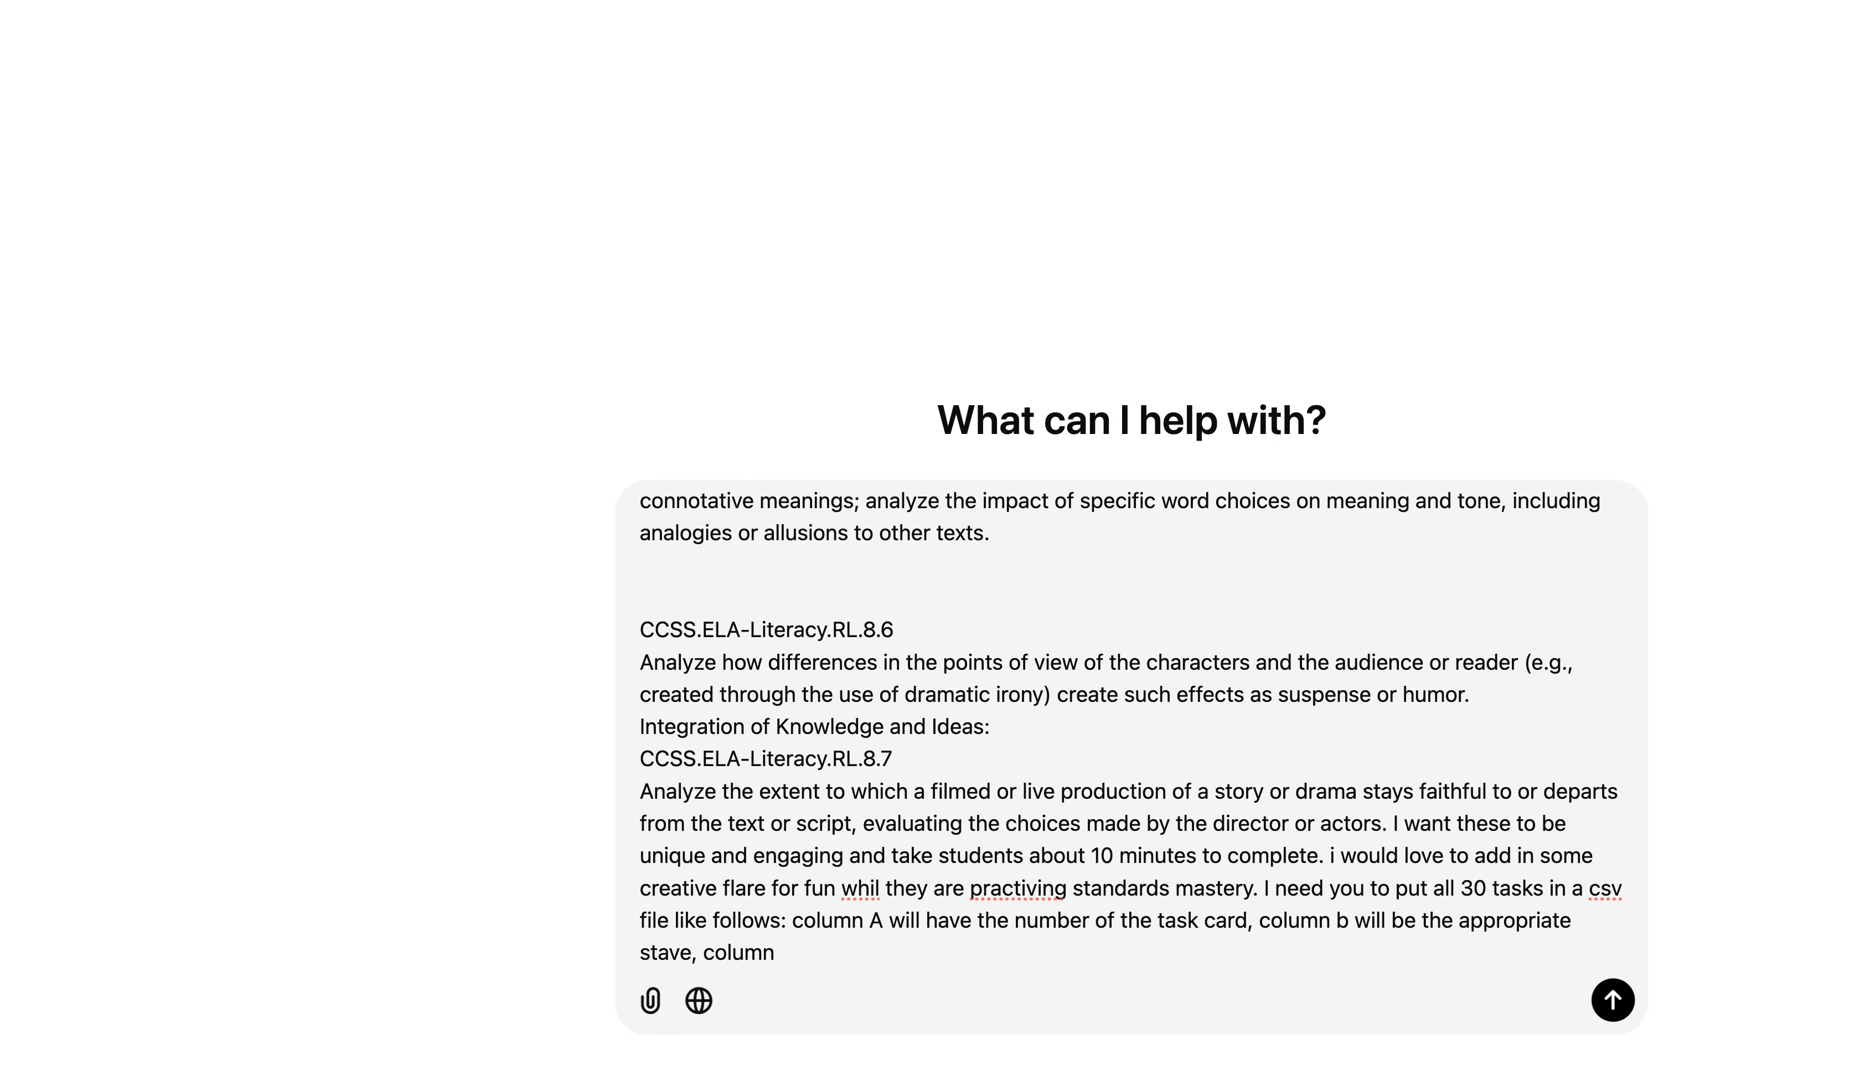
pyautogui.write('c will be a brief identifier o')
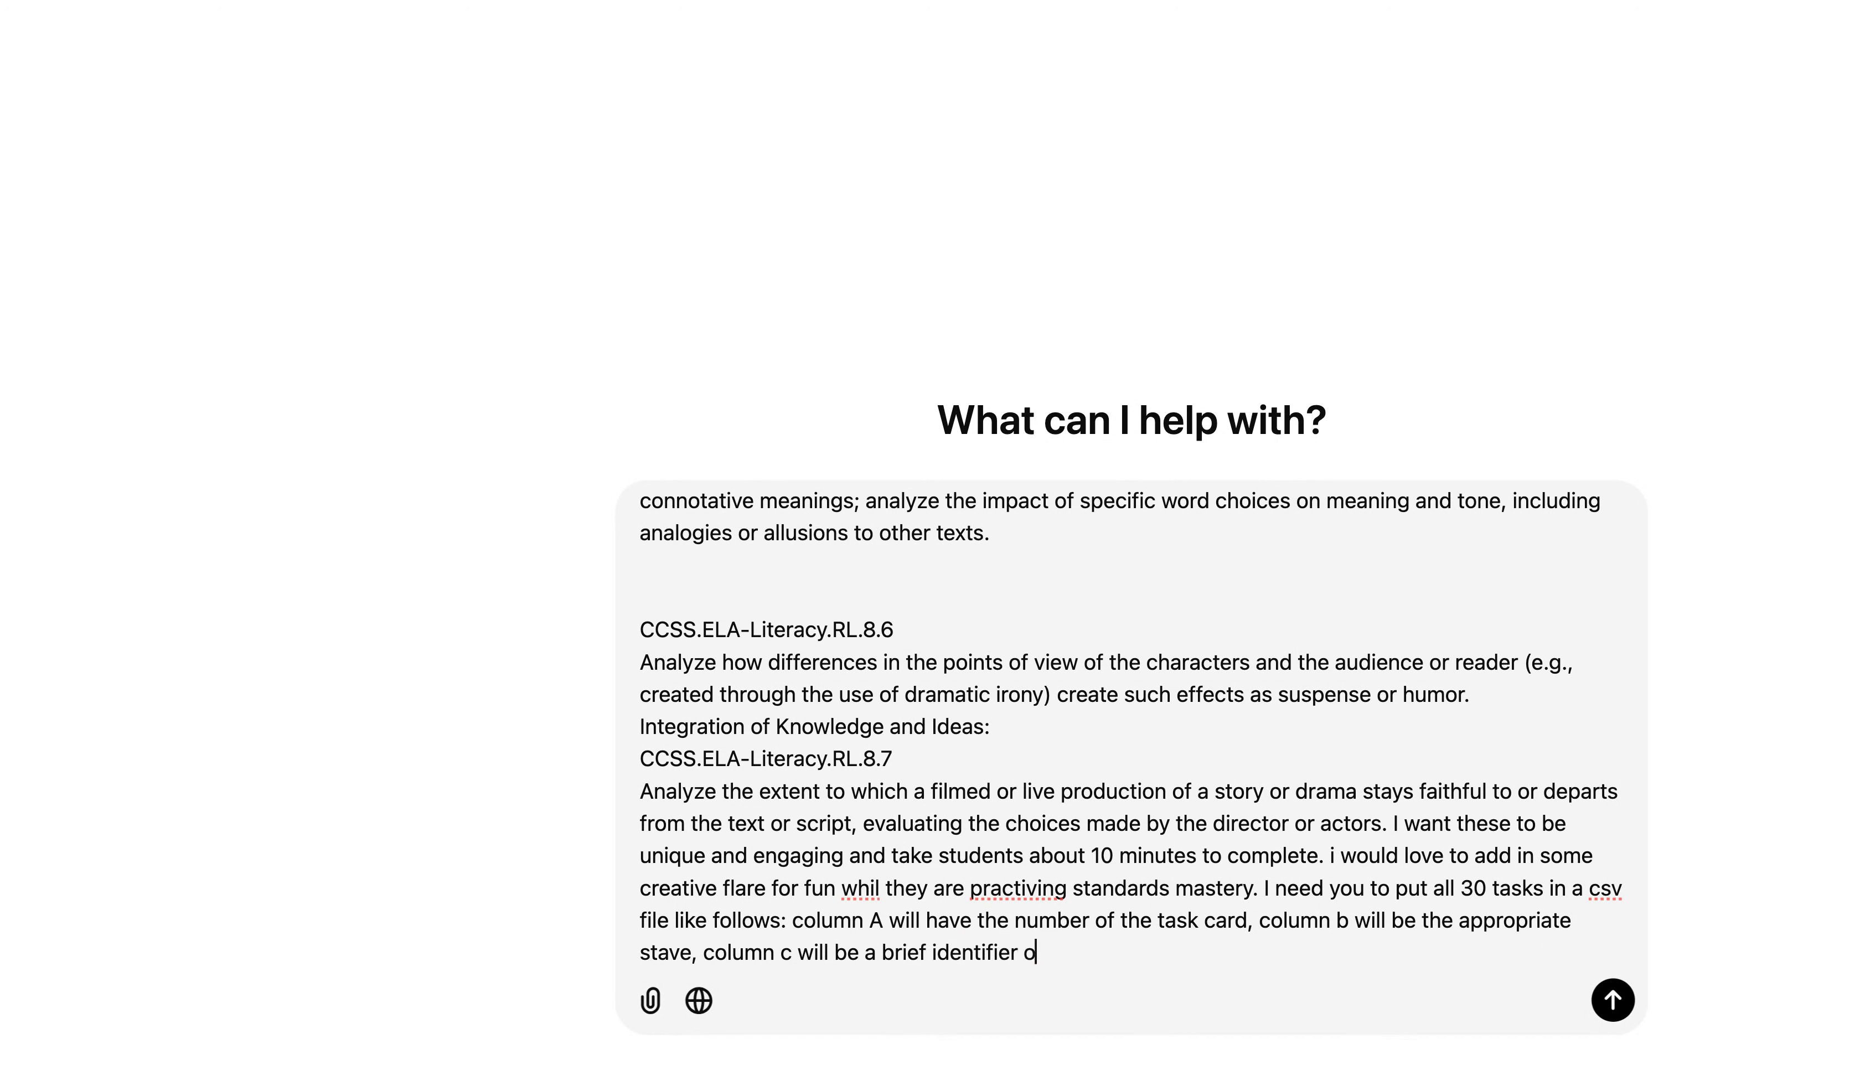
pyautogui.write('f the standard being practices')
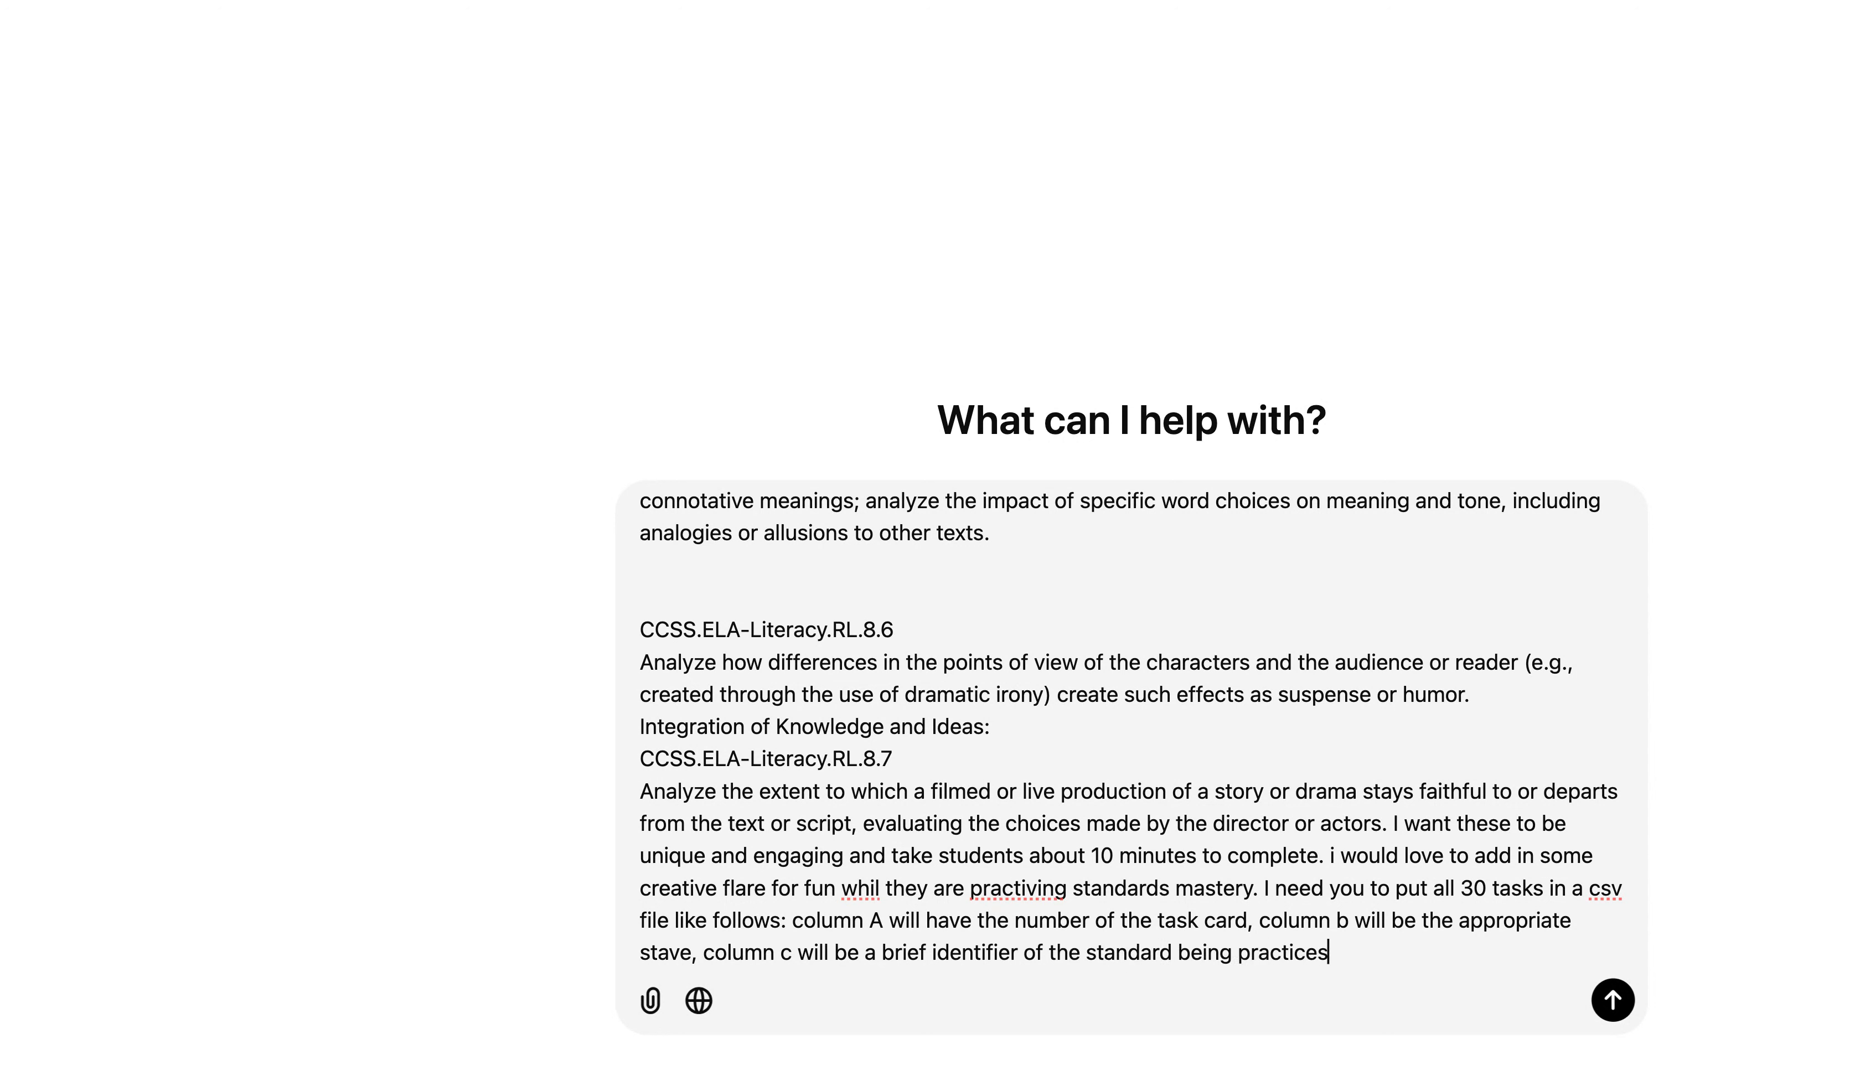
pyautogui.write(', column d will be the task')
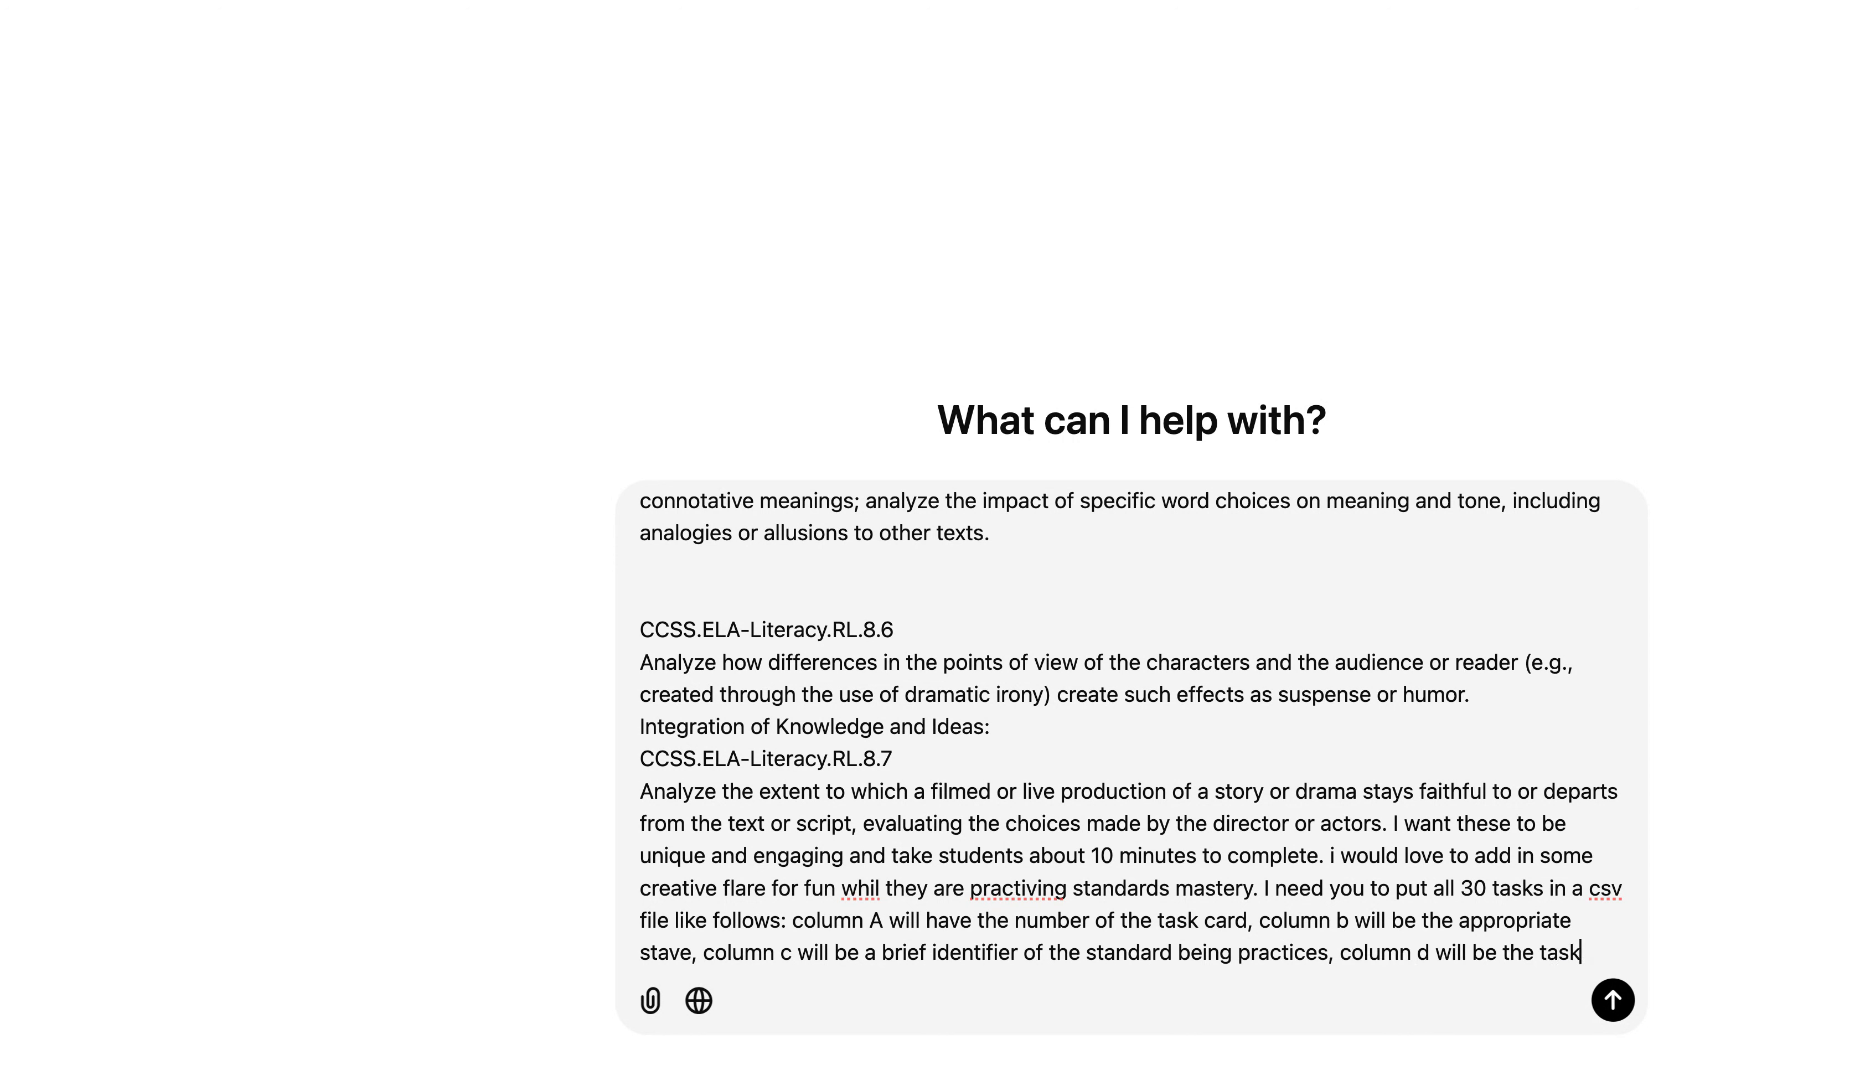
pyautogui.write('. please generate this for me now.')
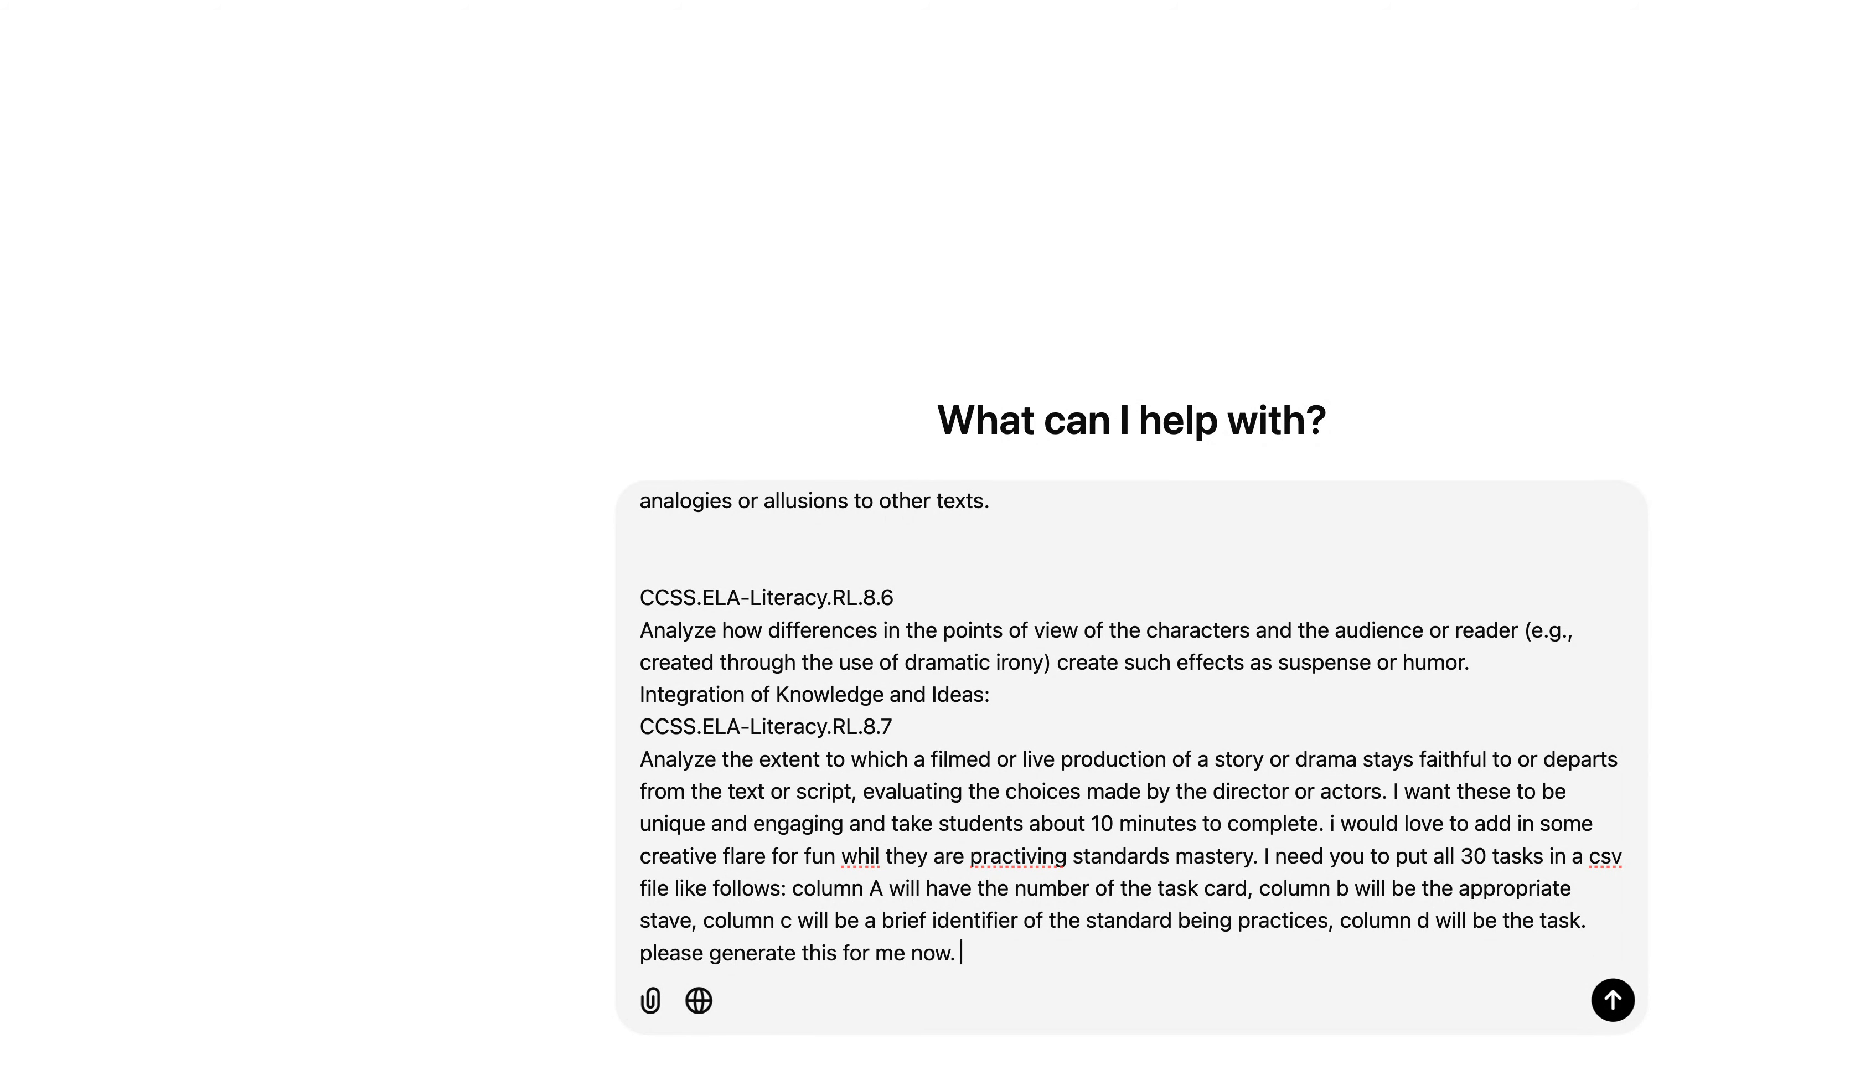
pyautogui.press('Return')
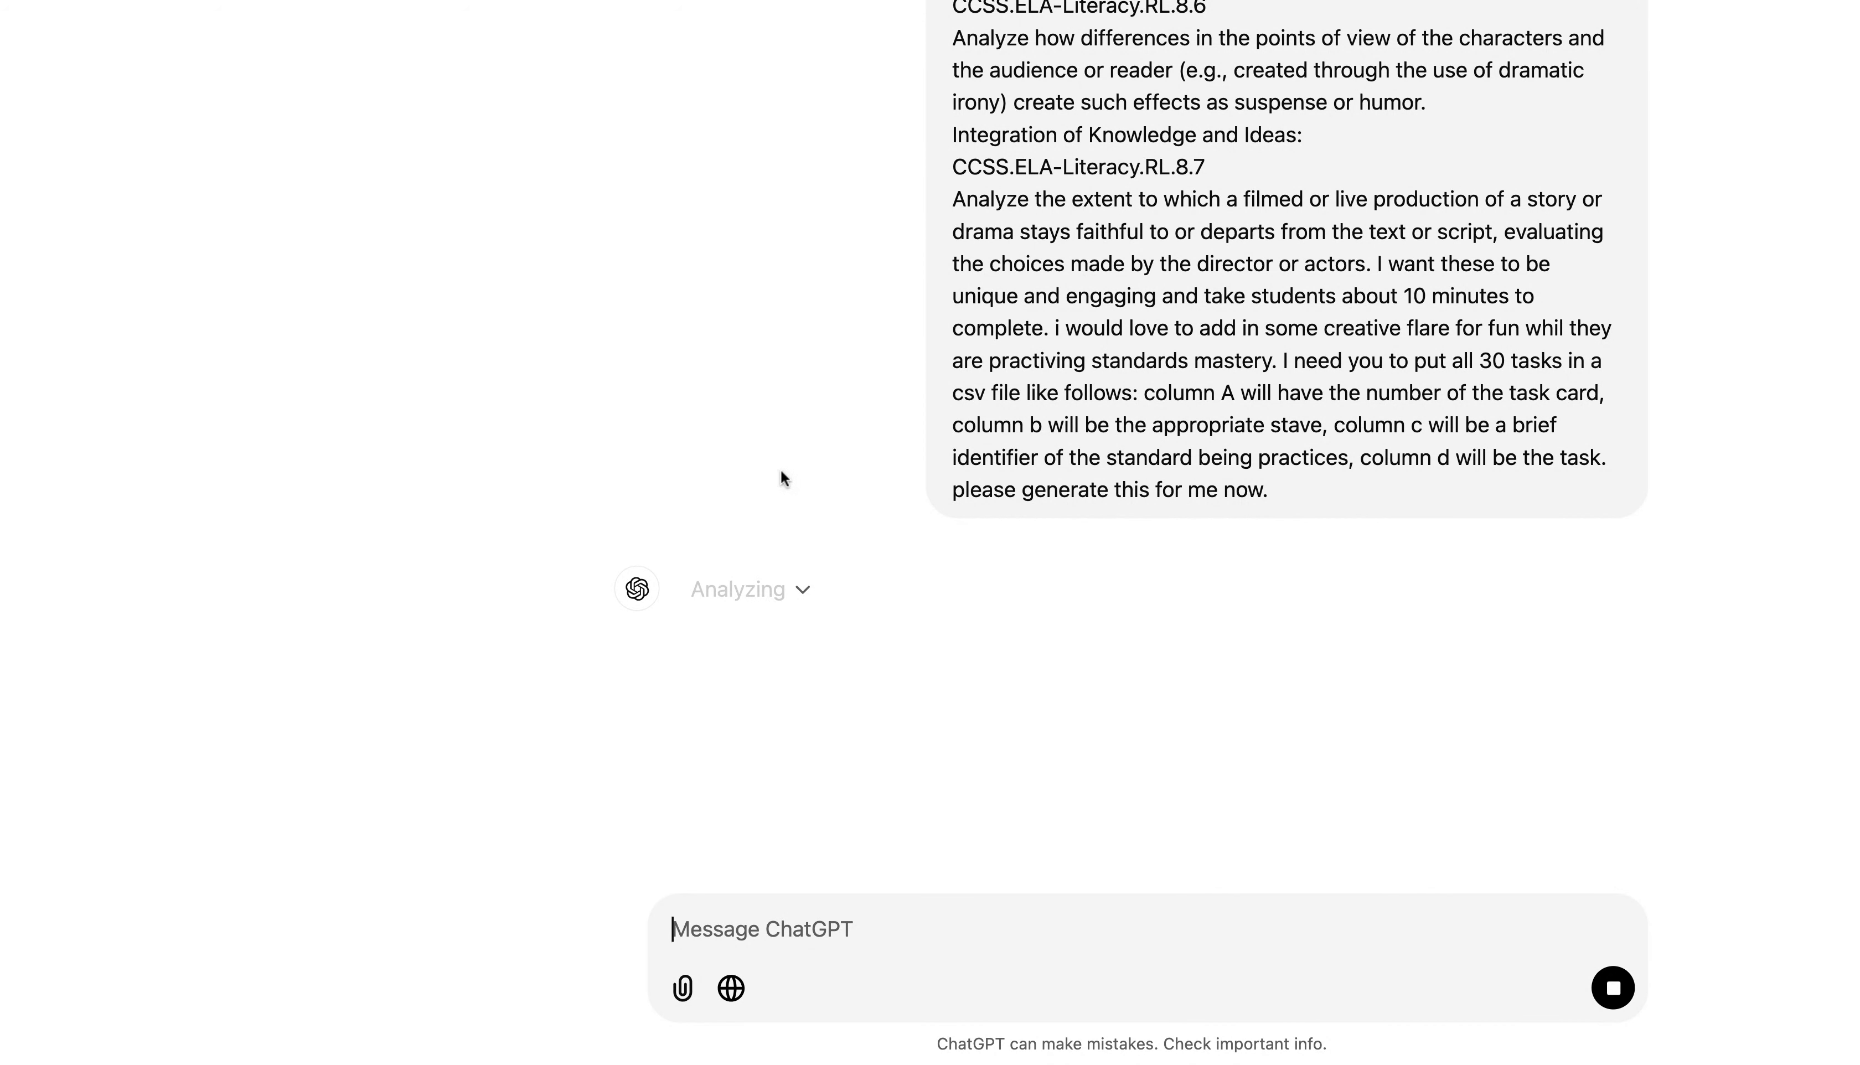
# View the New Year's 2025 Resolution Task Cards listing on TPT and switch to the Canva home page
pyautogui.click(490, 2)
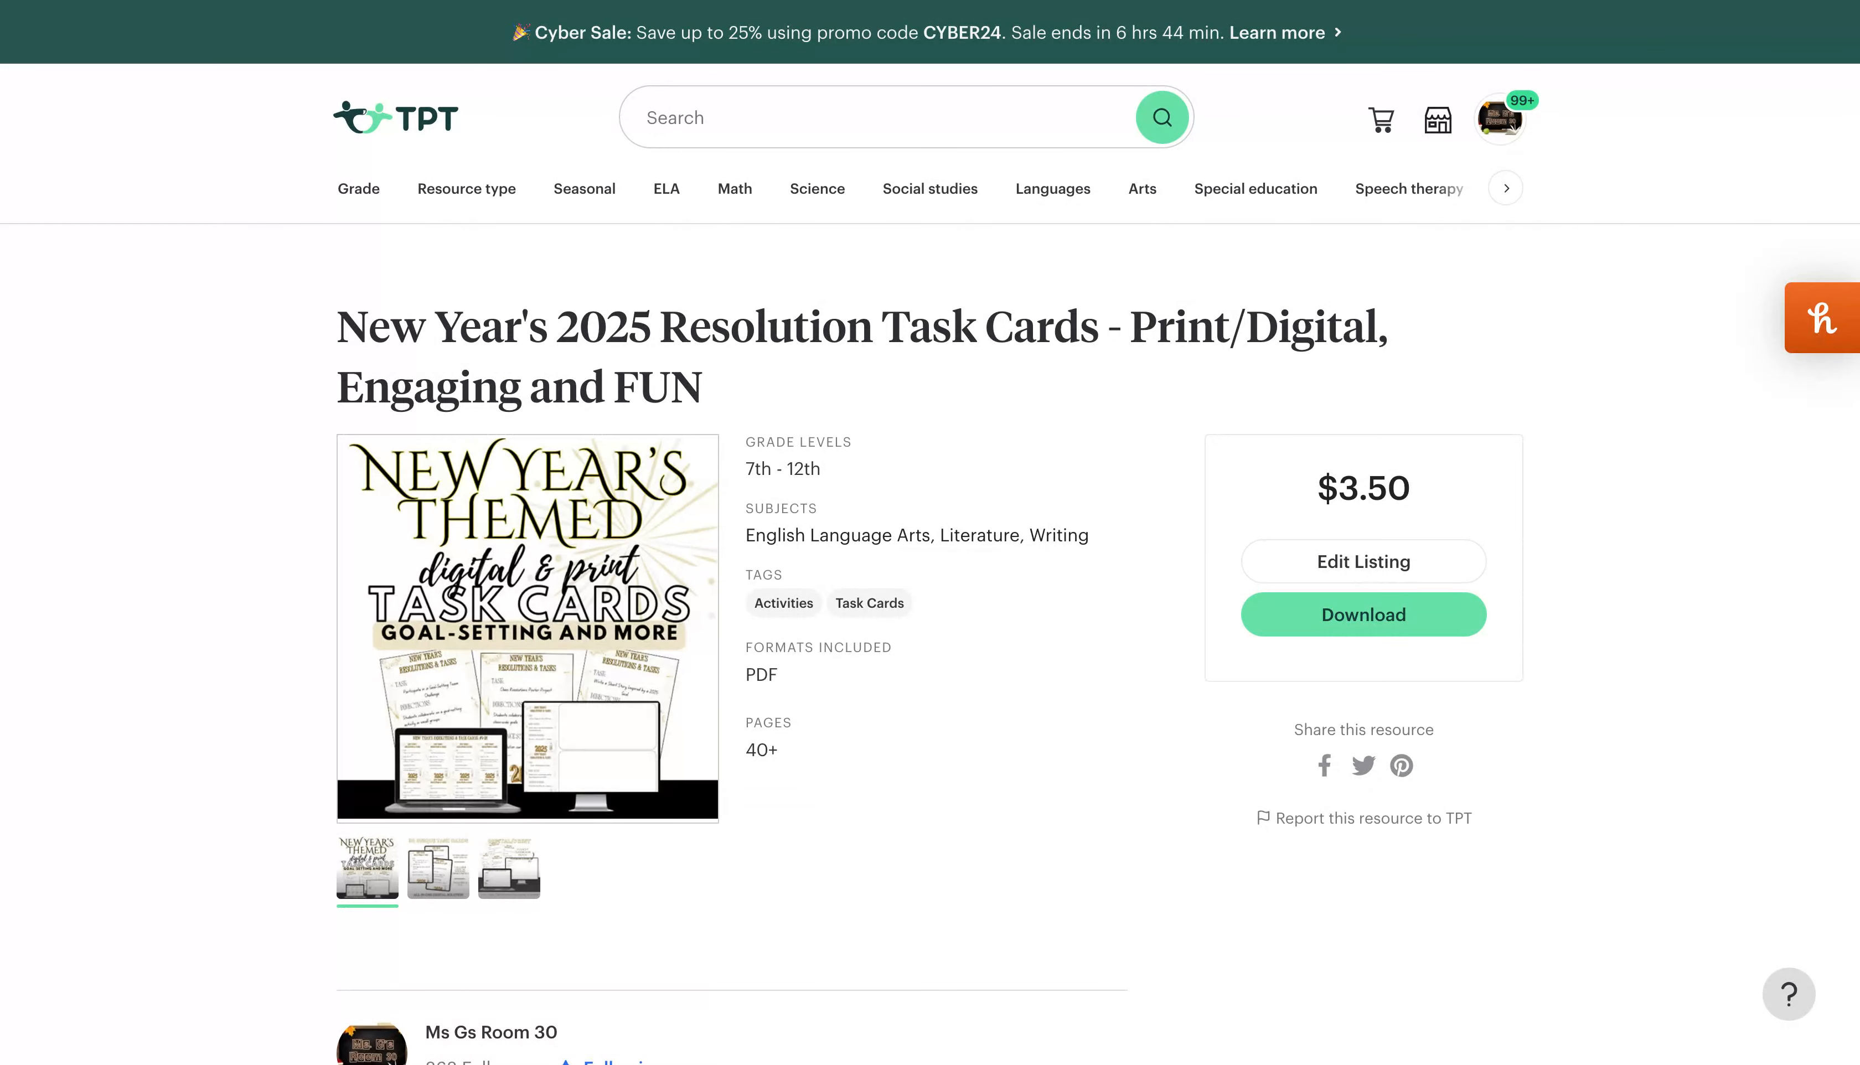
pyautogui.click(428, 1)
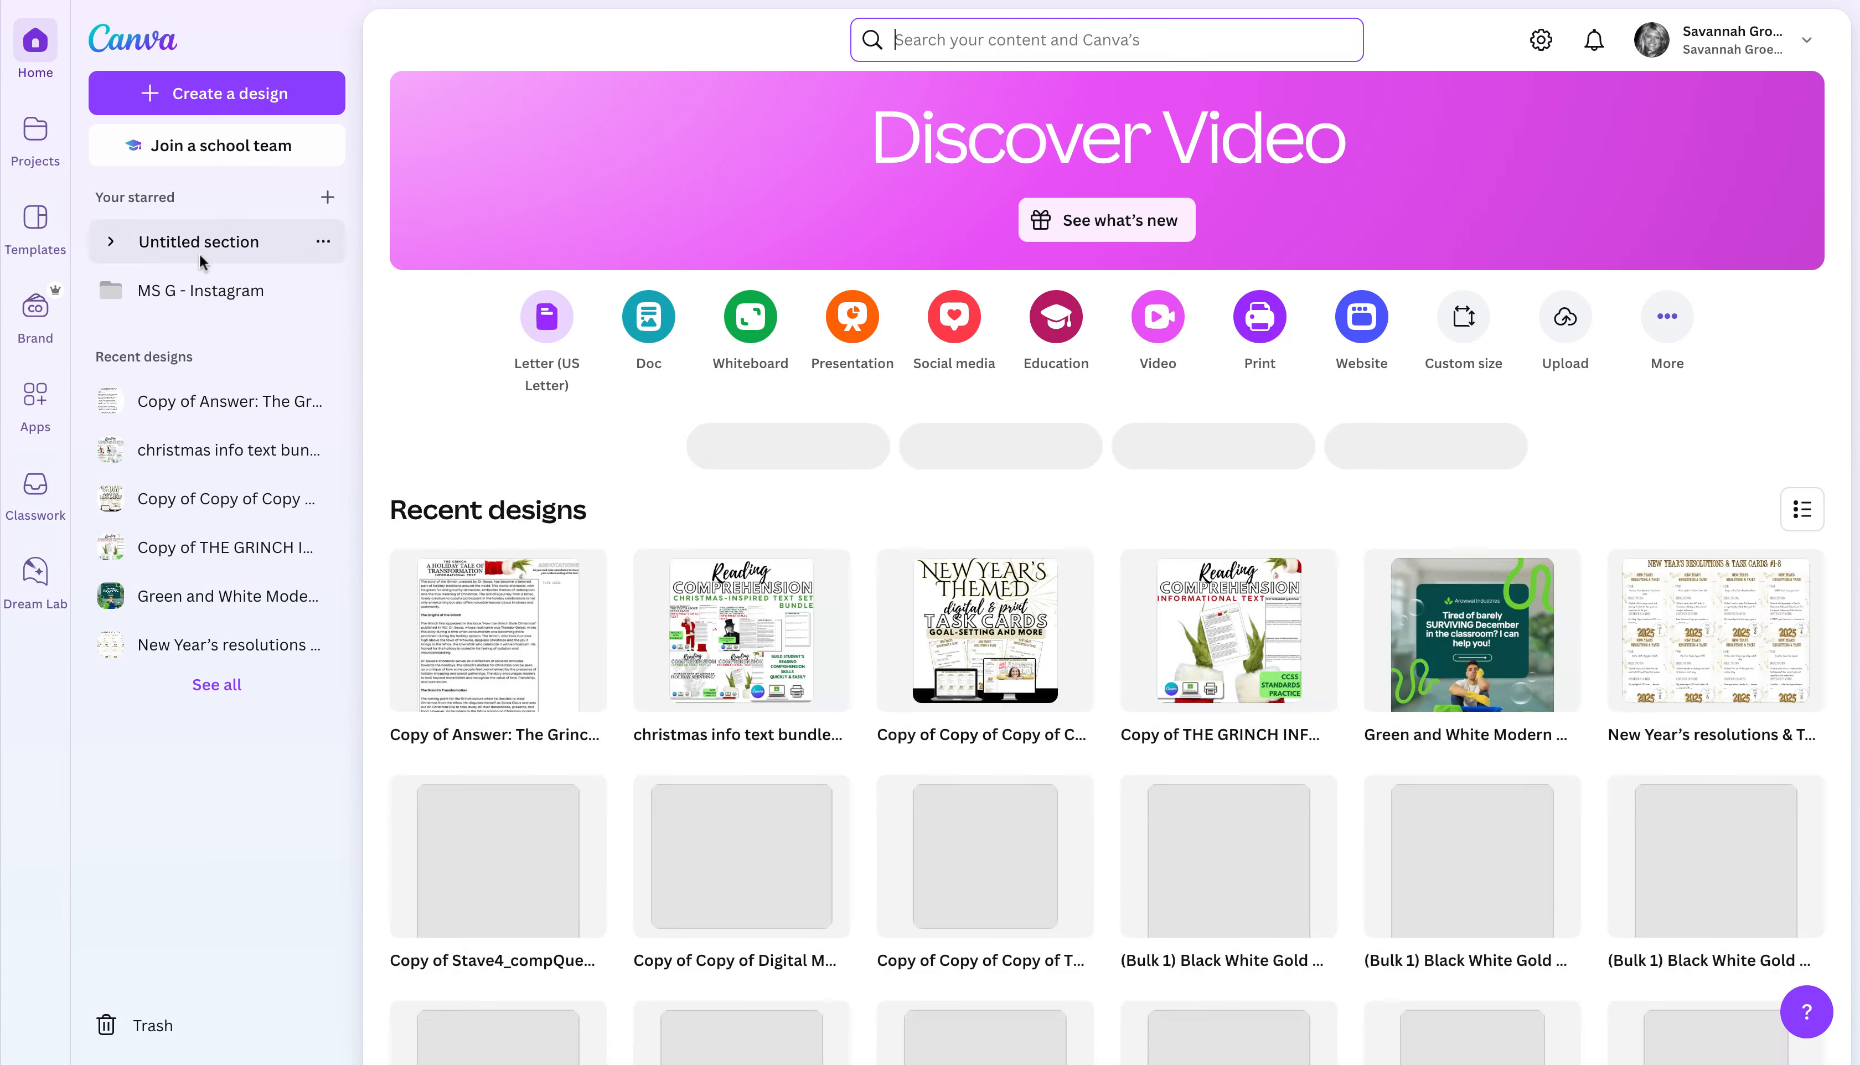
pyautogui.click(185, 91)
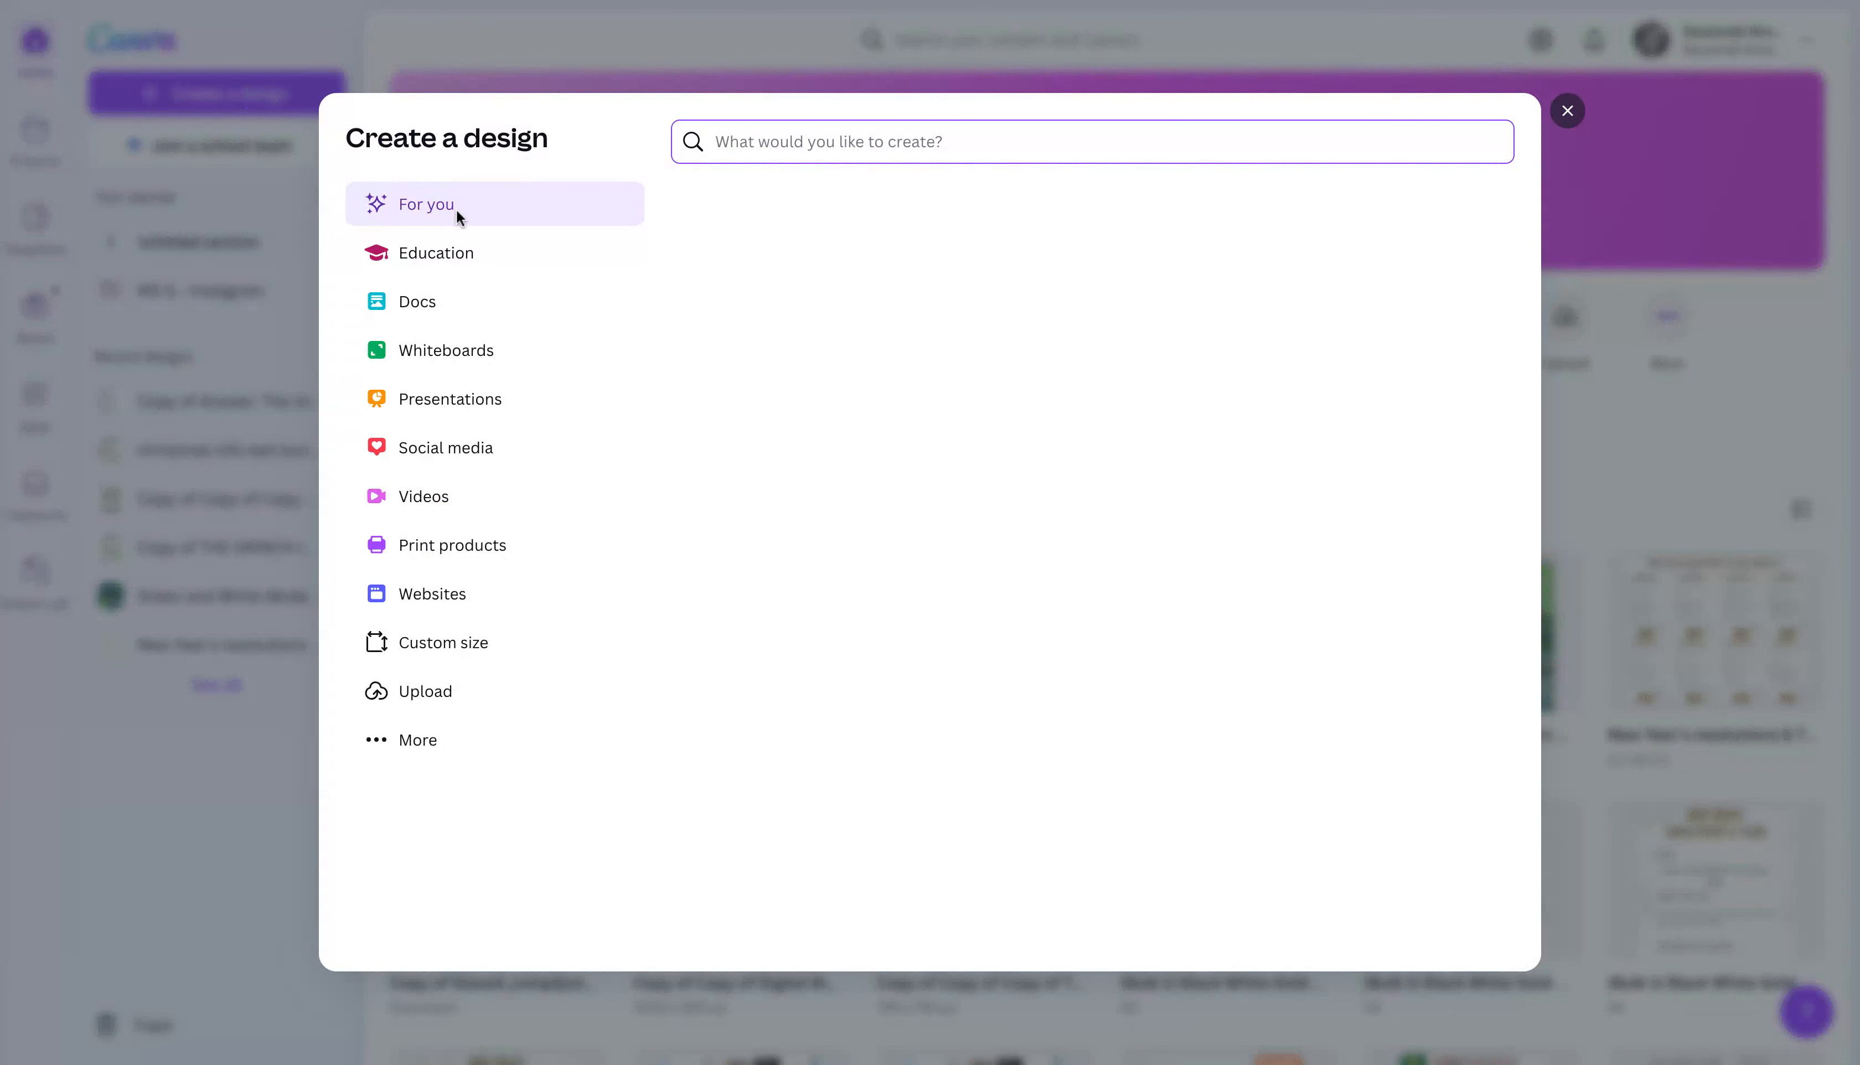
pyautogui.click(441, 652)
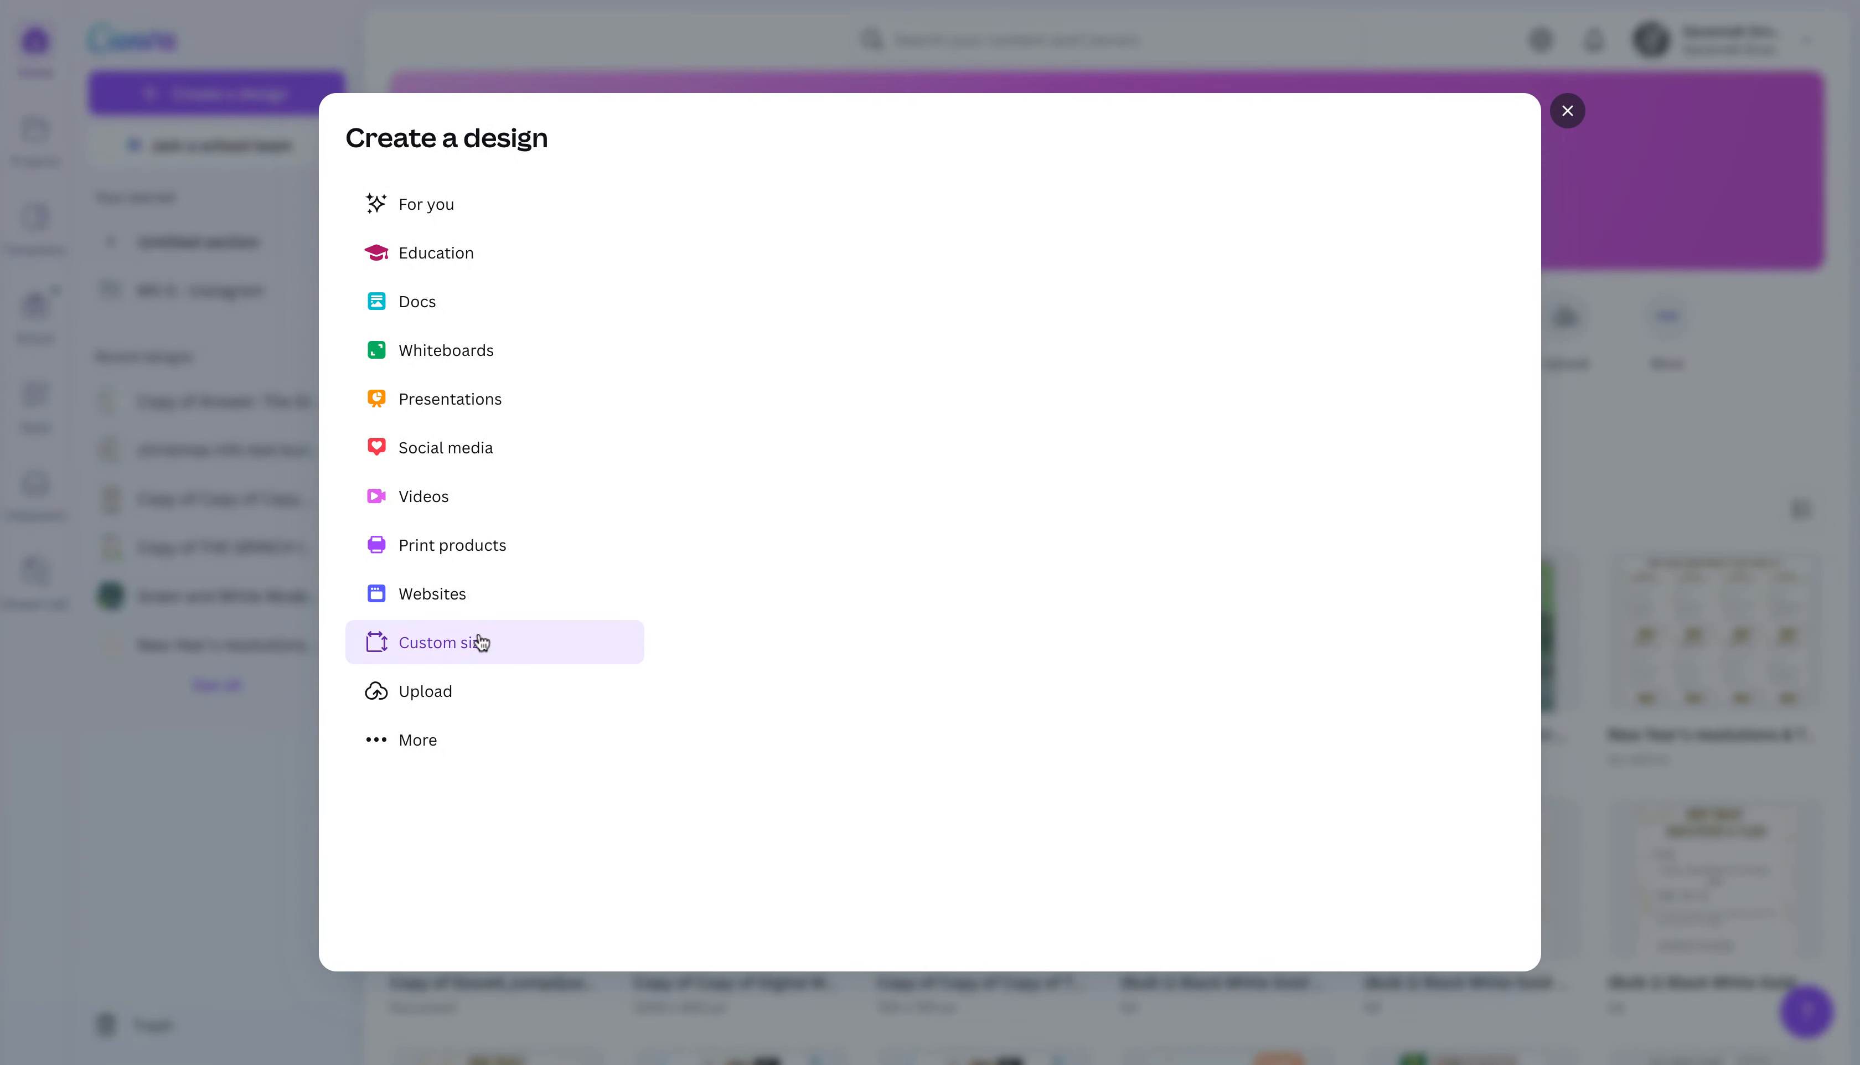
pyautogui.click(1567, 111)
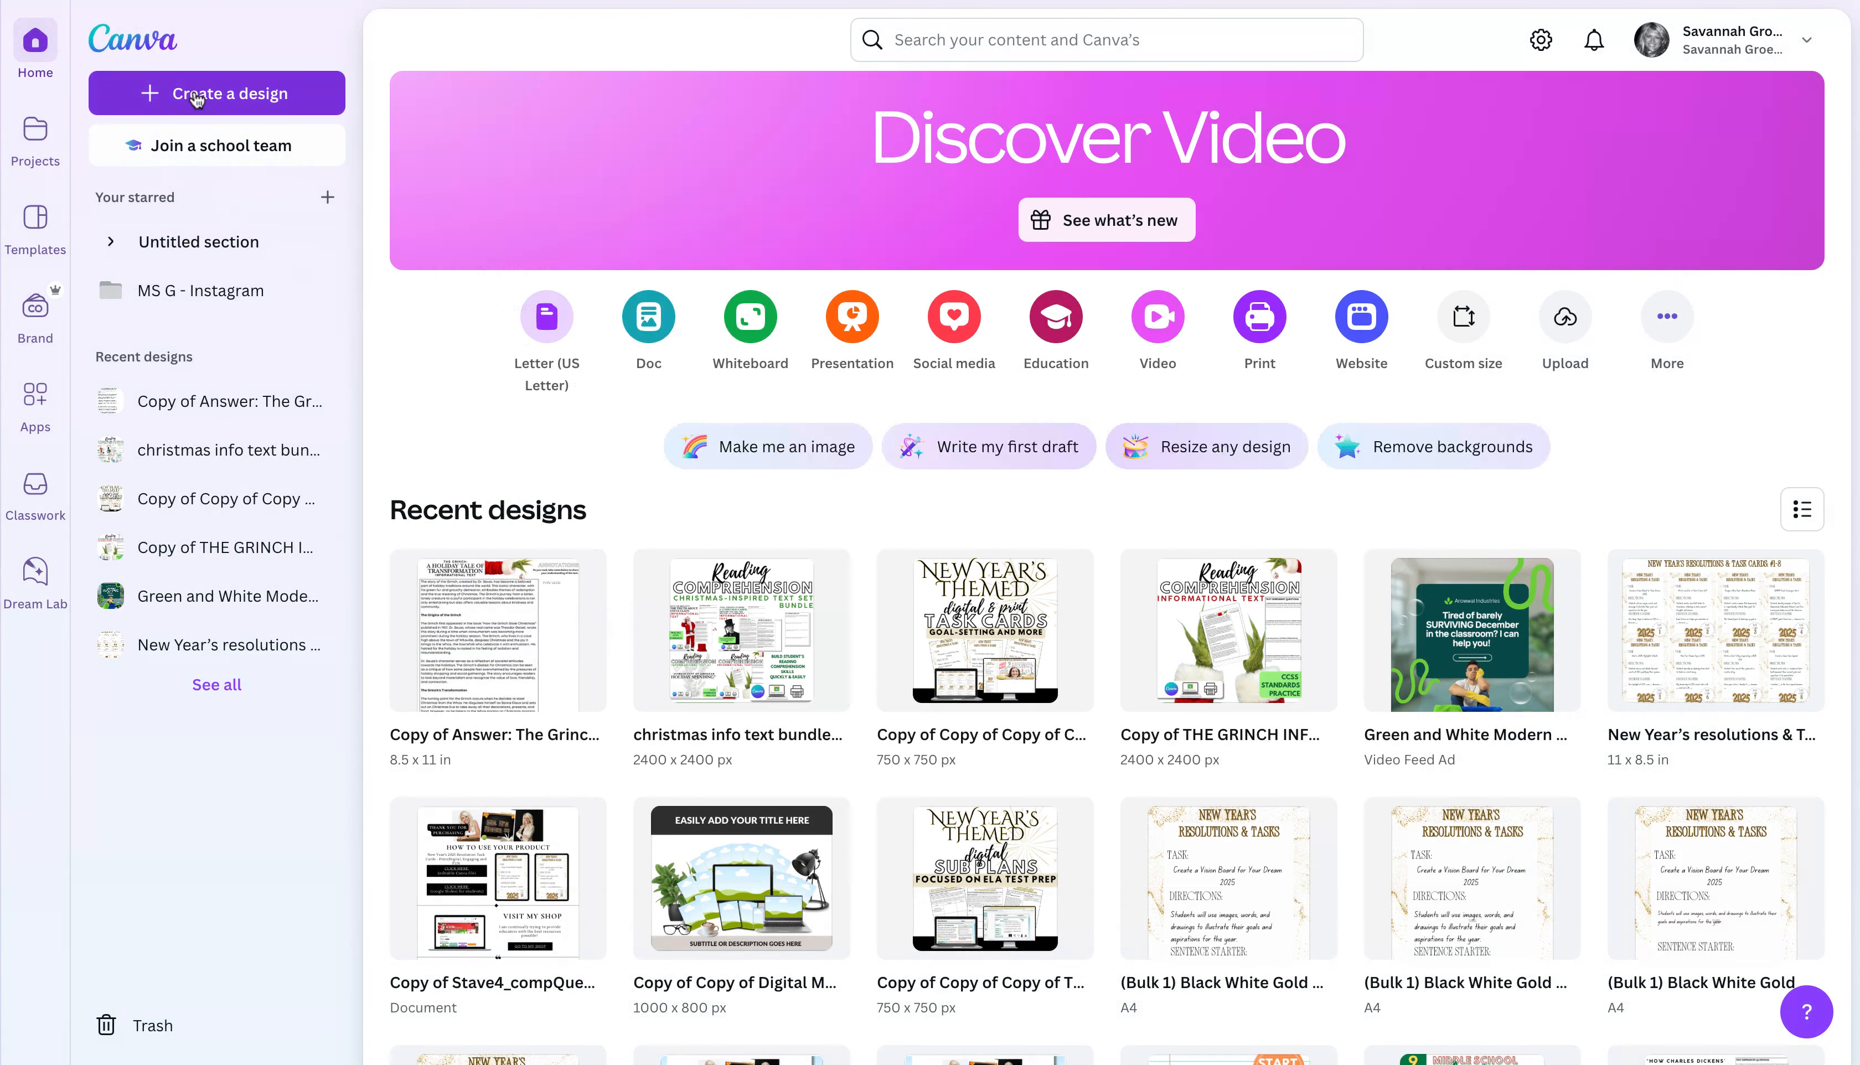
# Create a new blank custom-size design 4.25 in wide and 5.5 in high
pyautogui.click(201, 93)
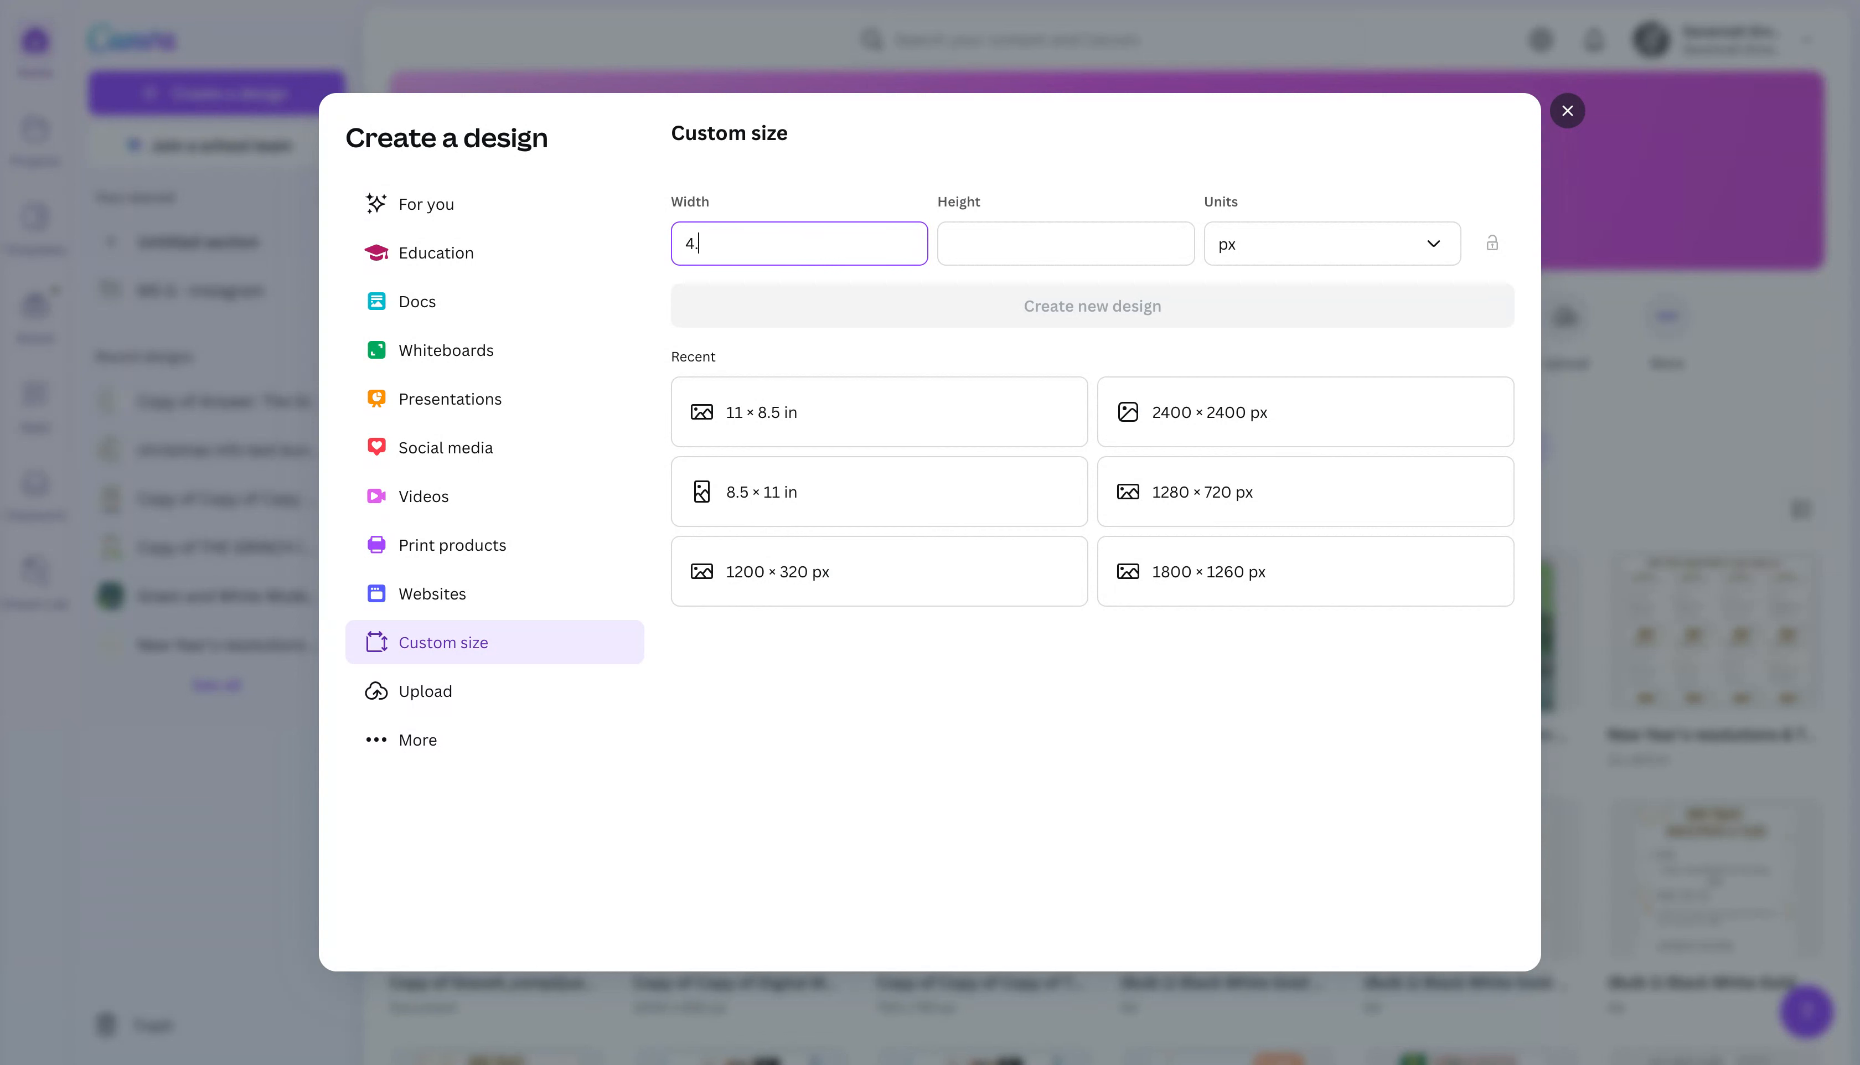
pyautogui.click(1034, 243)
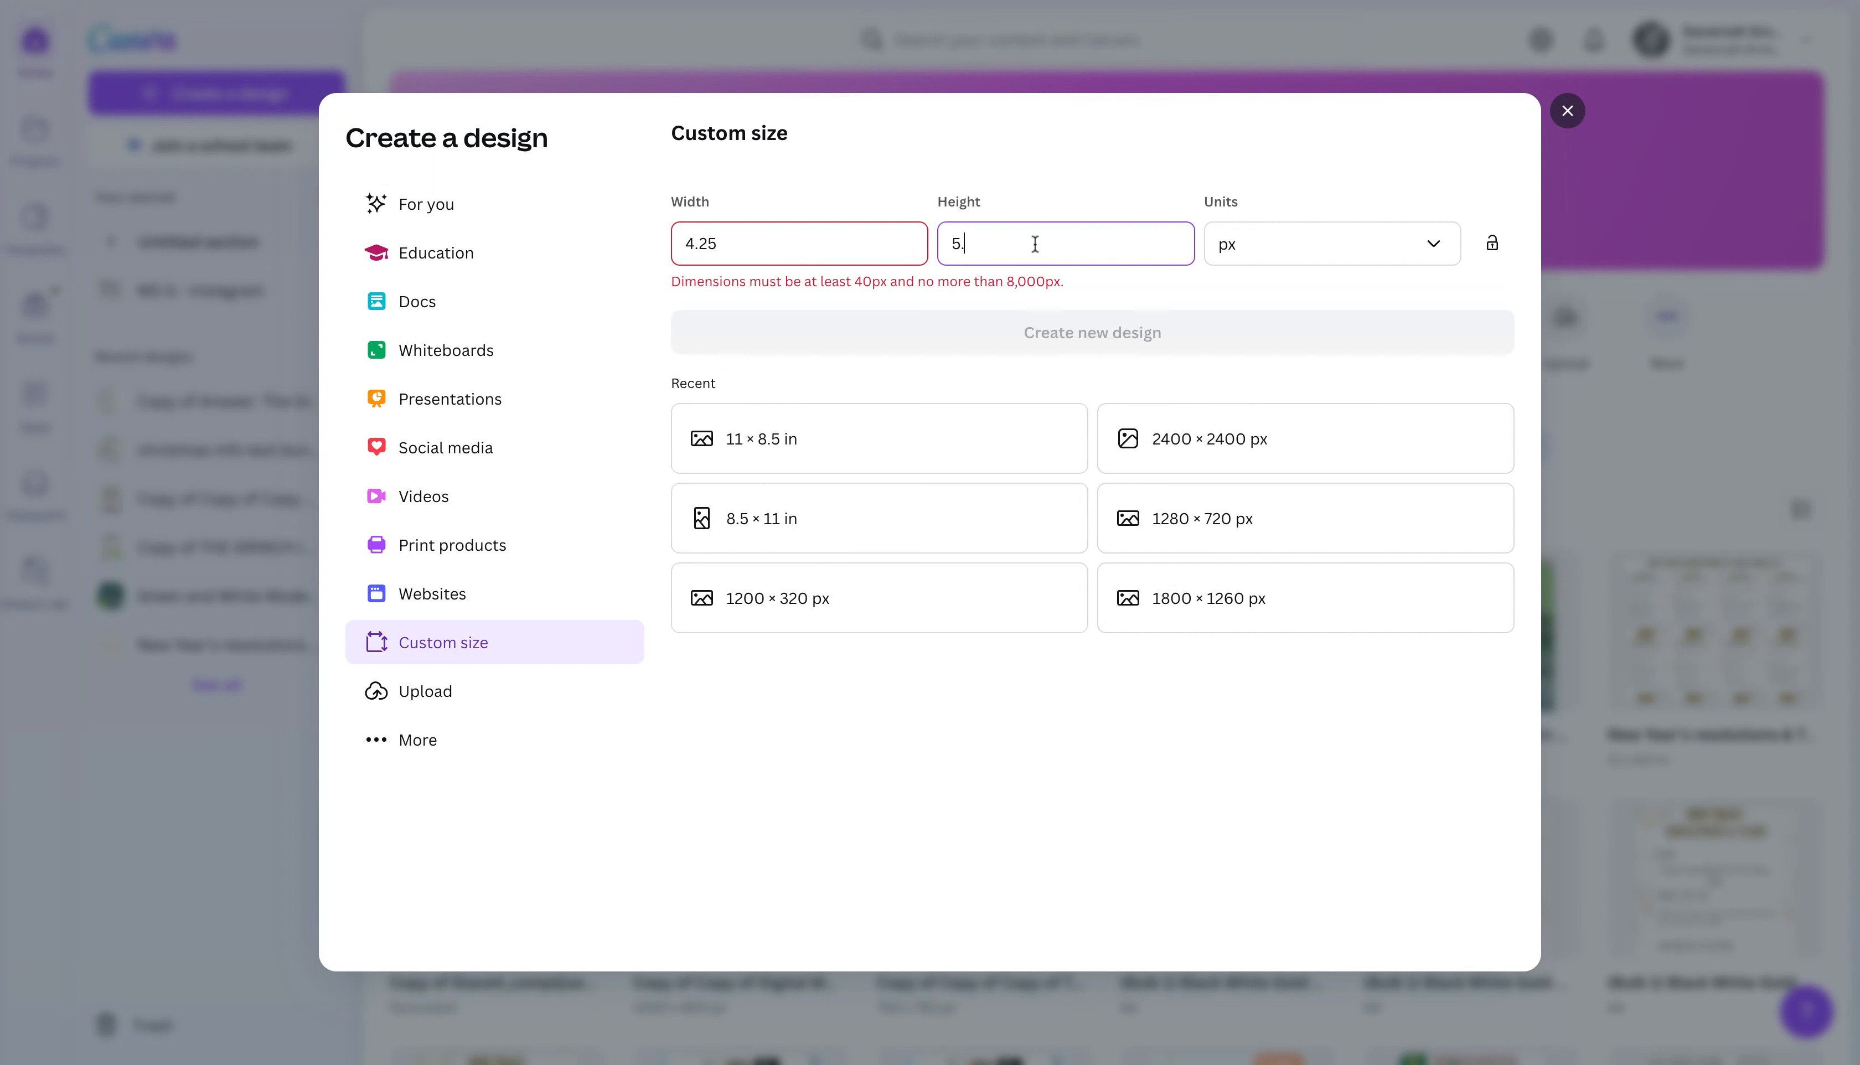
pyautogui.click(1283, 267)
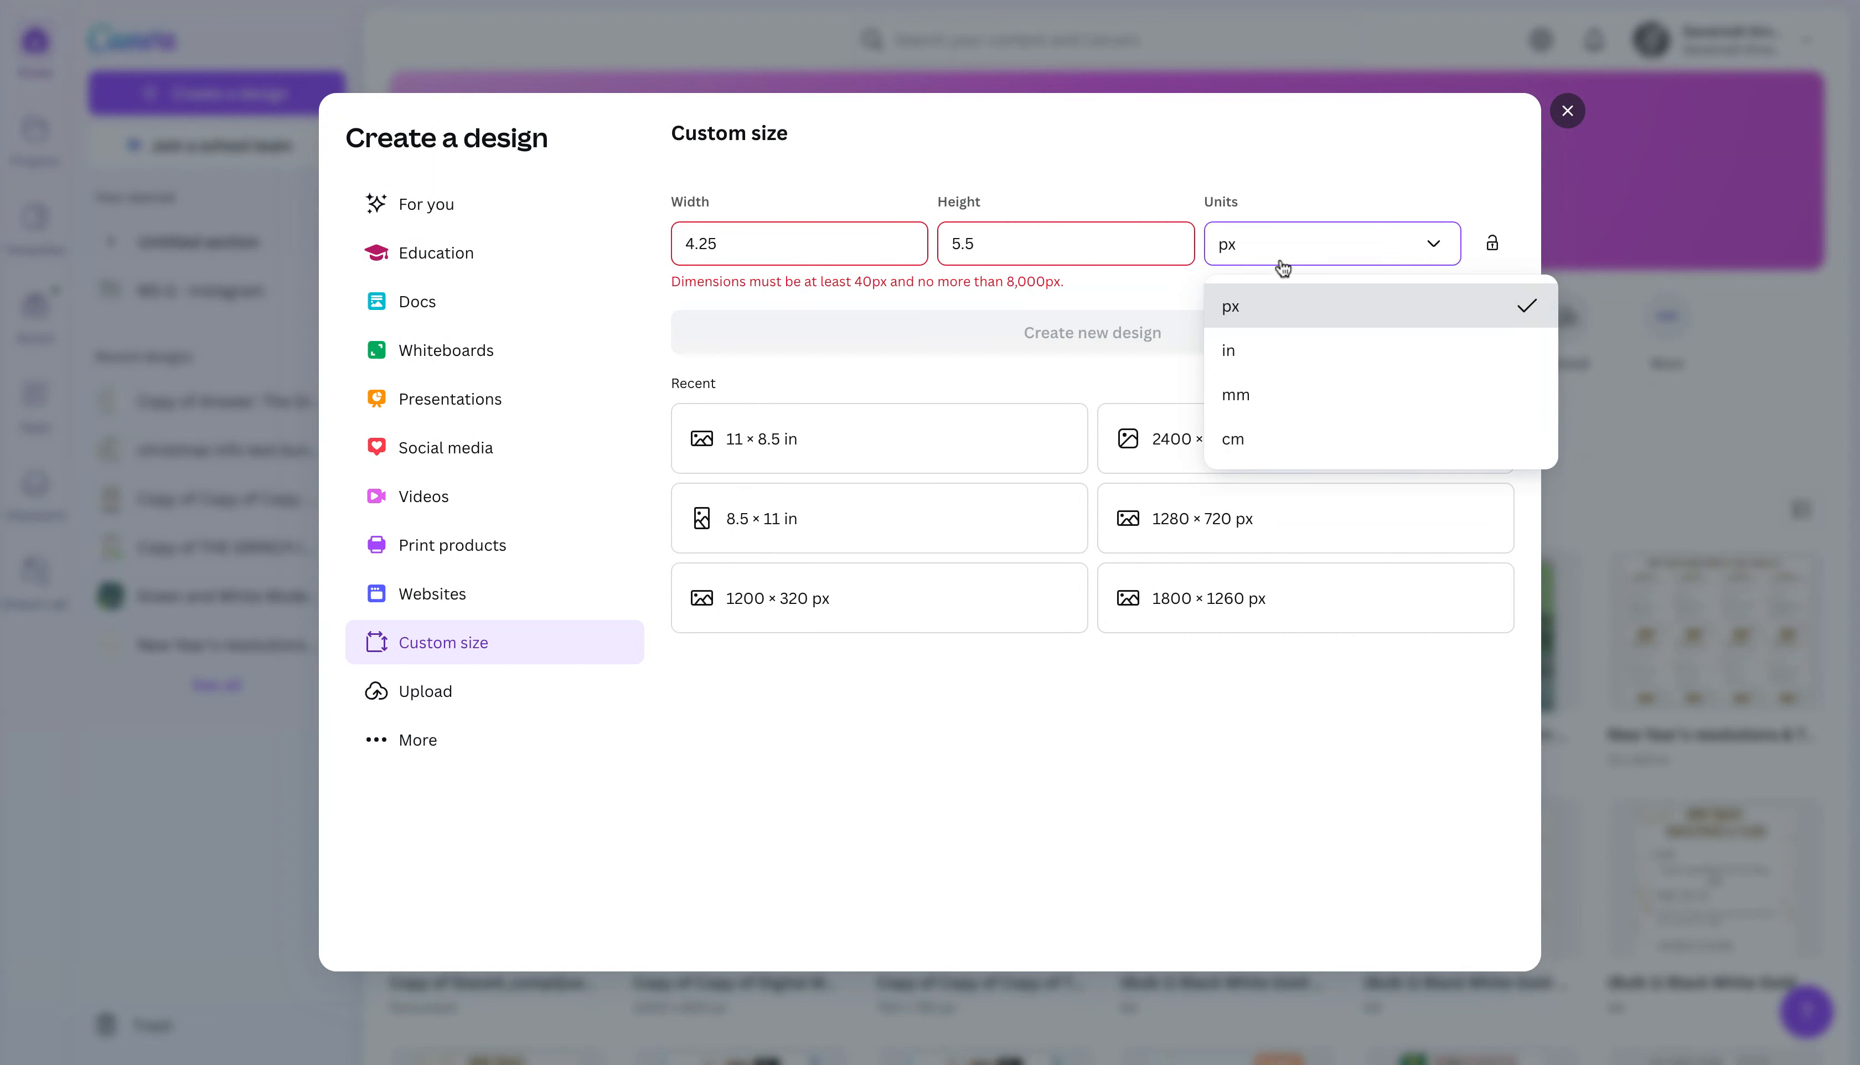
pyautogui.click(1267, 351)
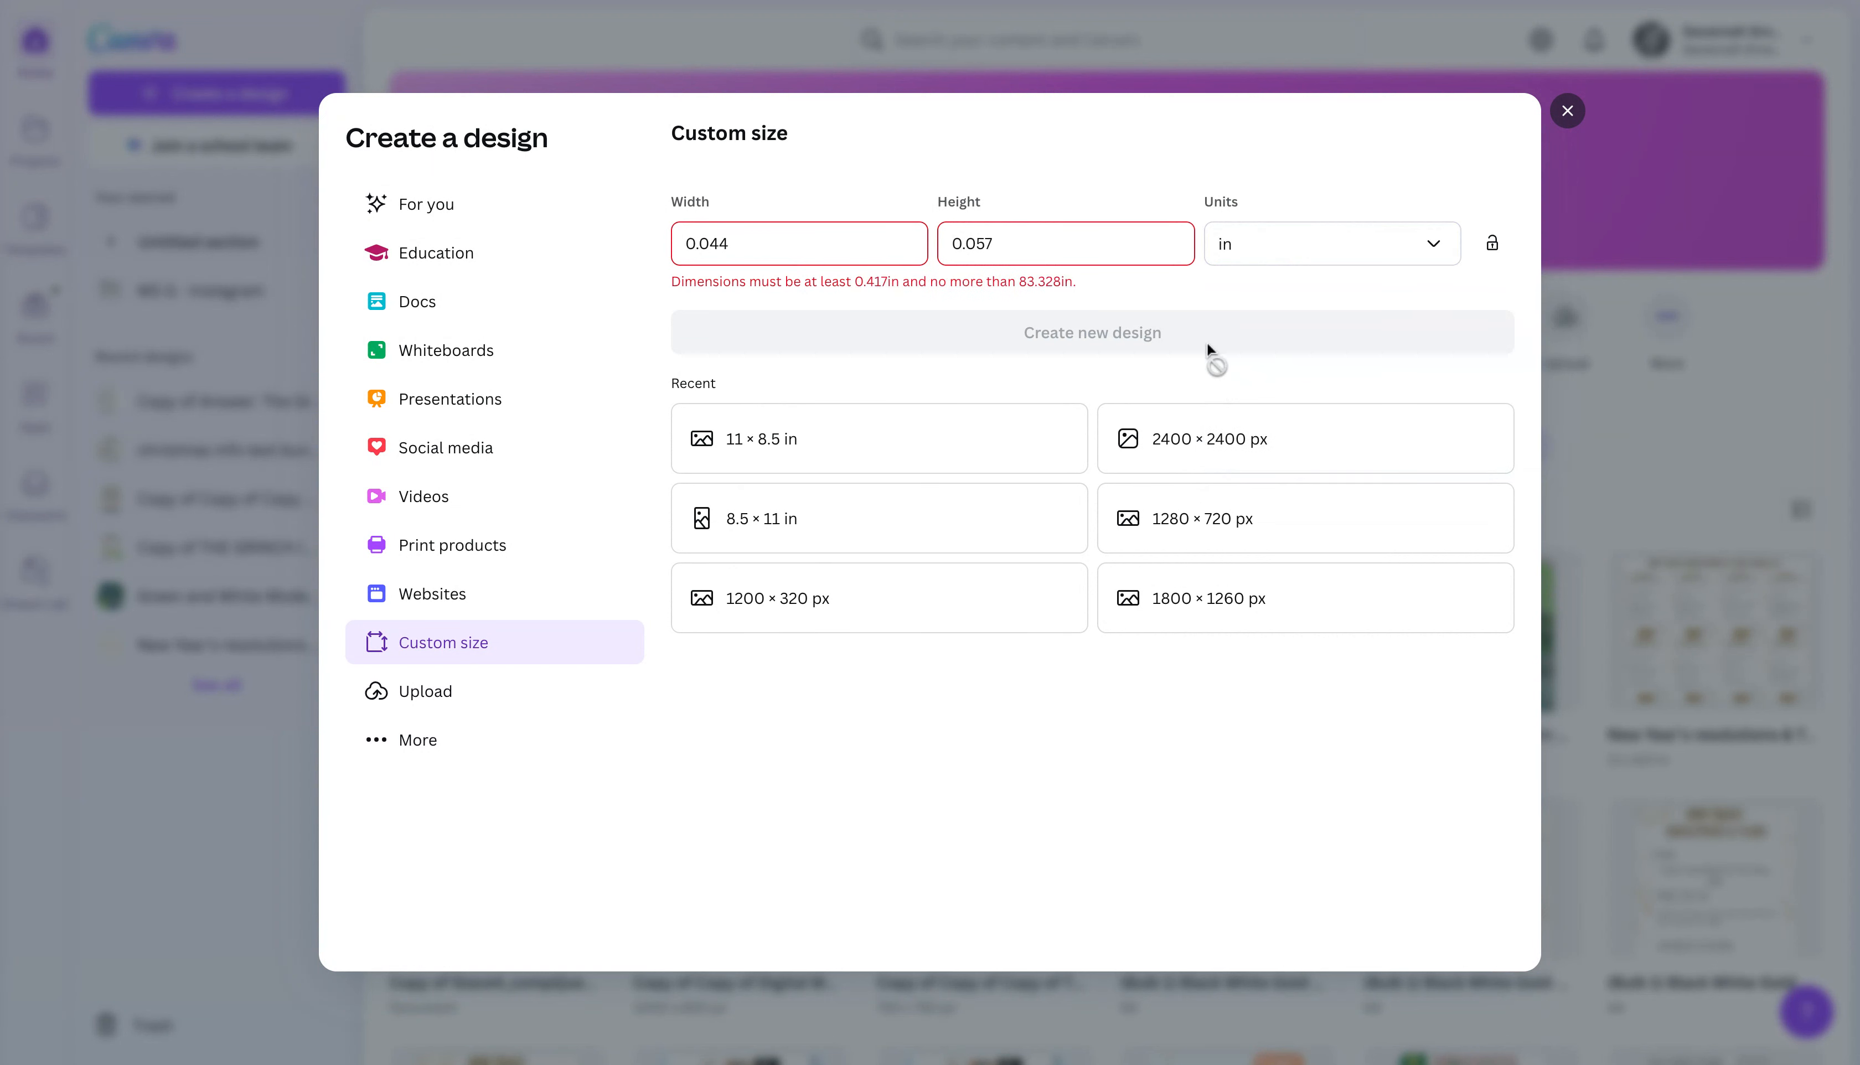
pyautogui.click(805, 233)
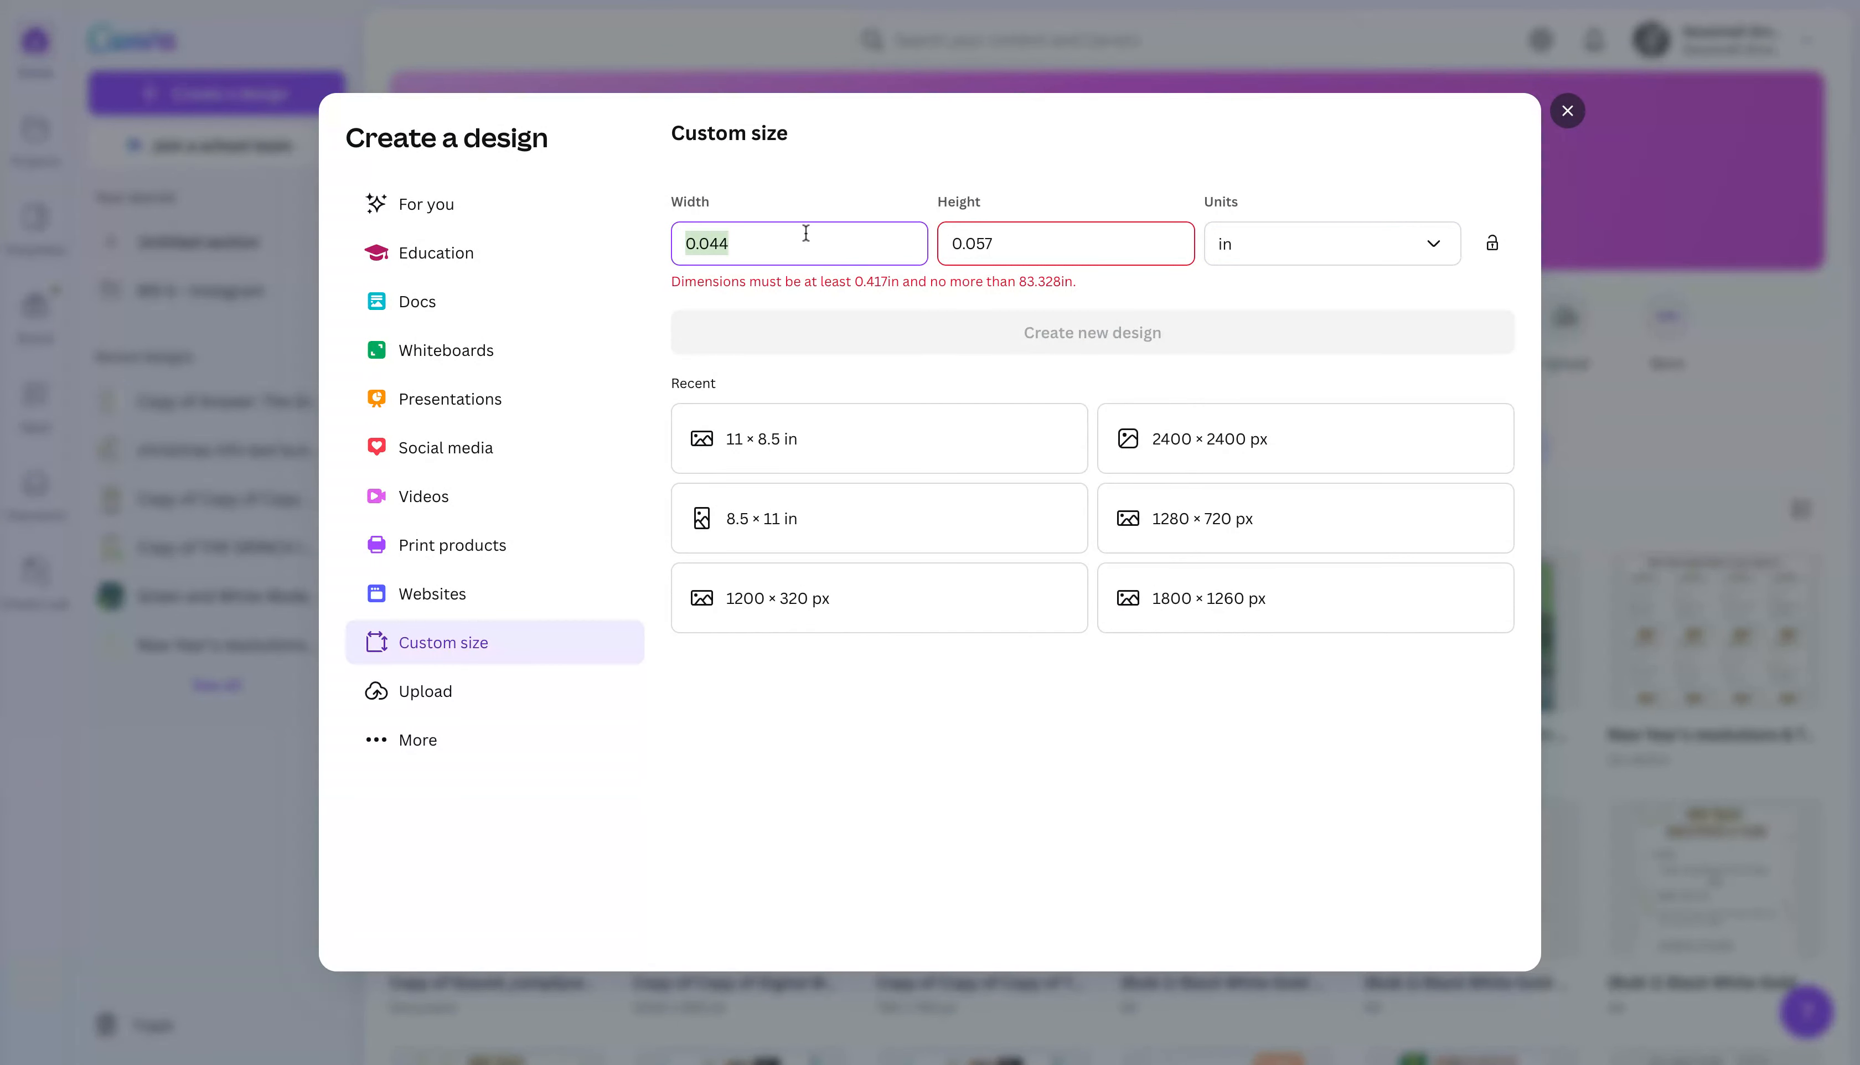
pyautogui.write('4.25')
pyautogui.click(994, 242)
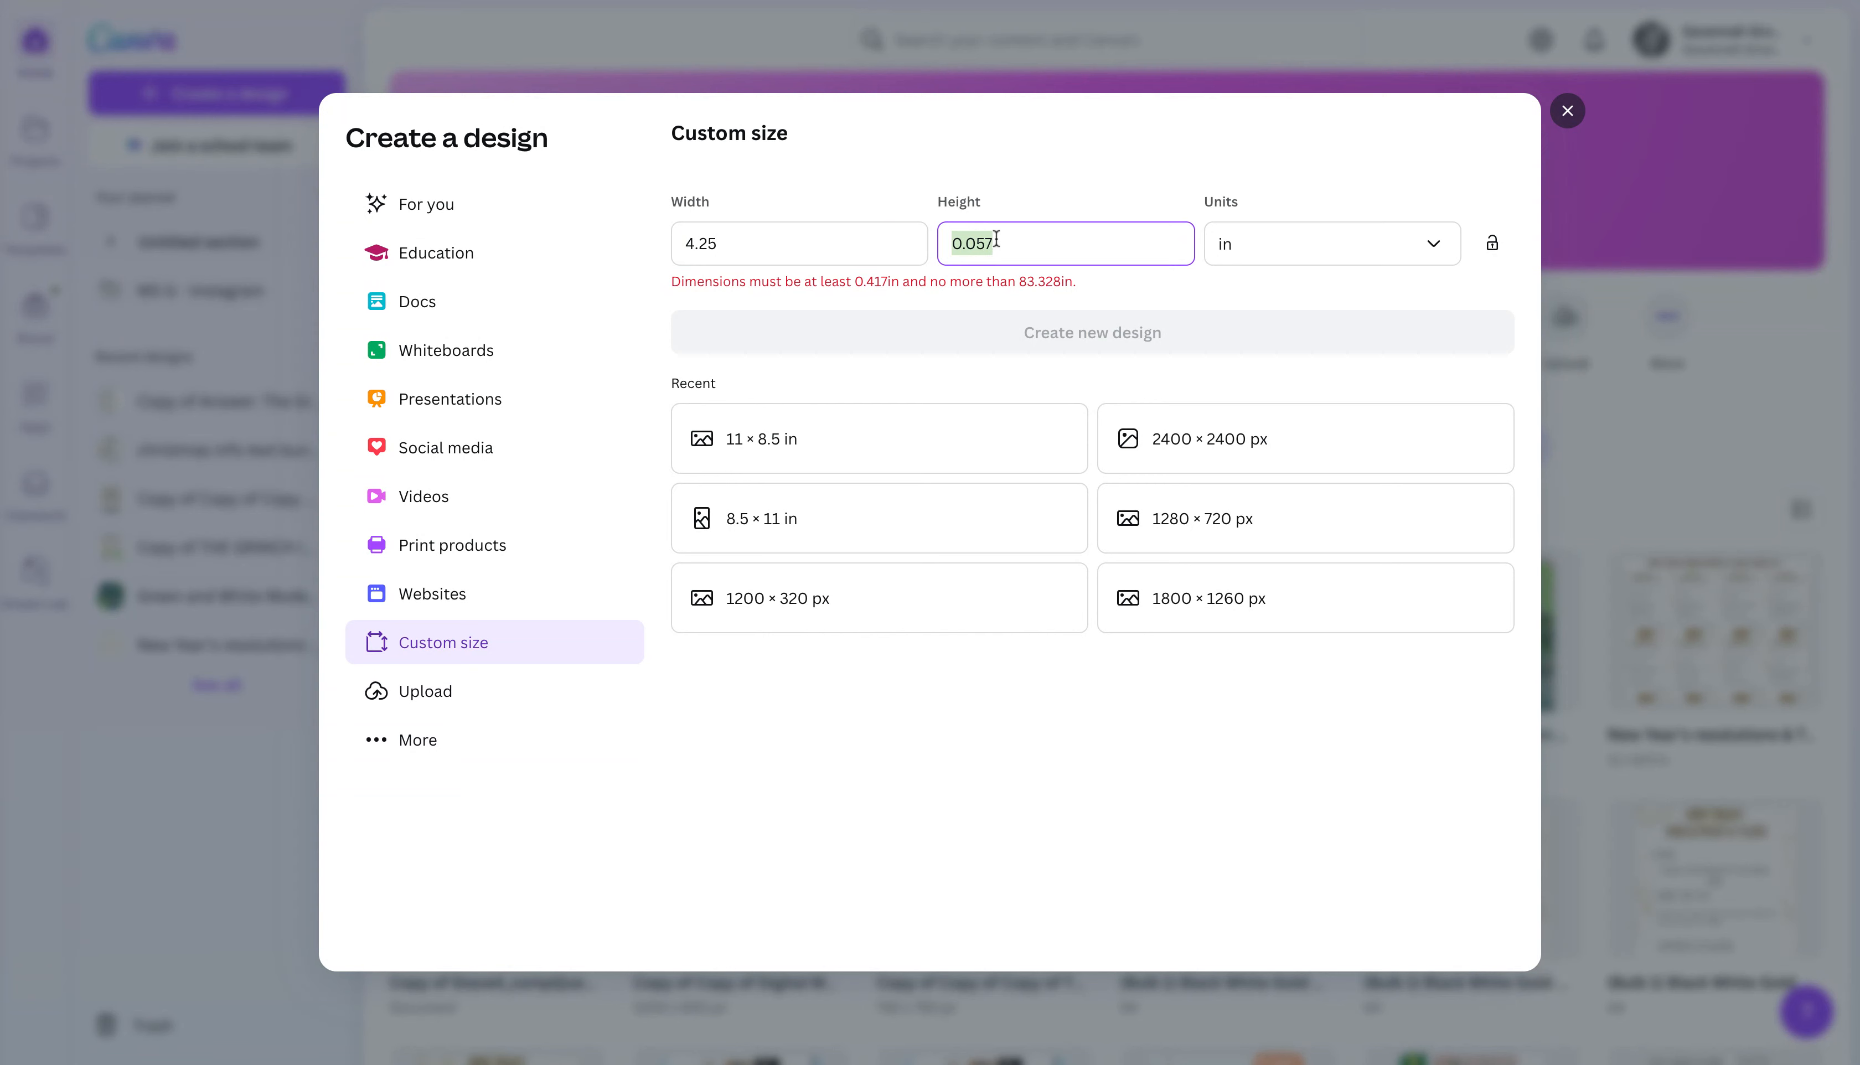
pyautogui.write('5')
pyautogui.click(1107, 315)
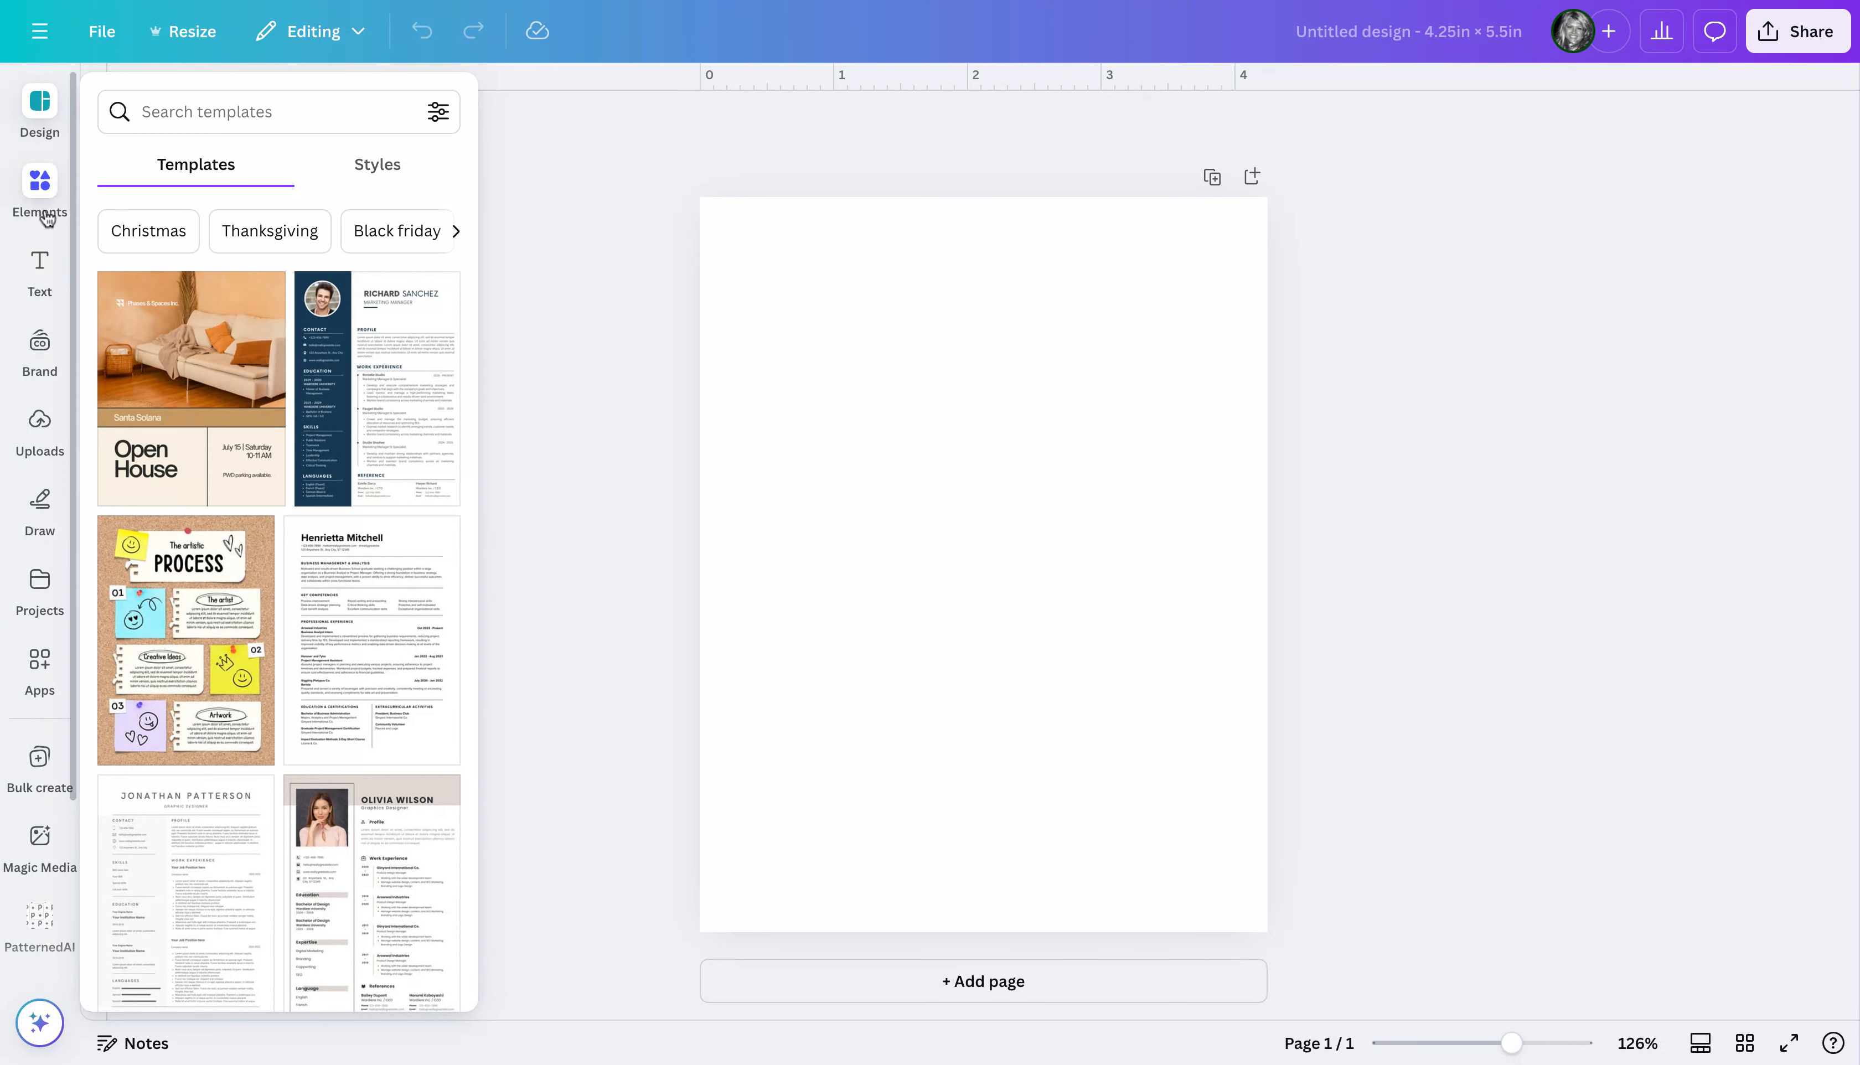
# Add a square shape and stretch it to about 4 by 5.25 in, leaving a narrow even margin around the page
pyautogui.click(42, 213)
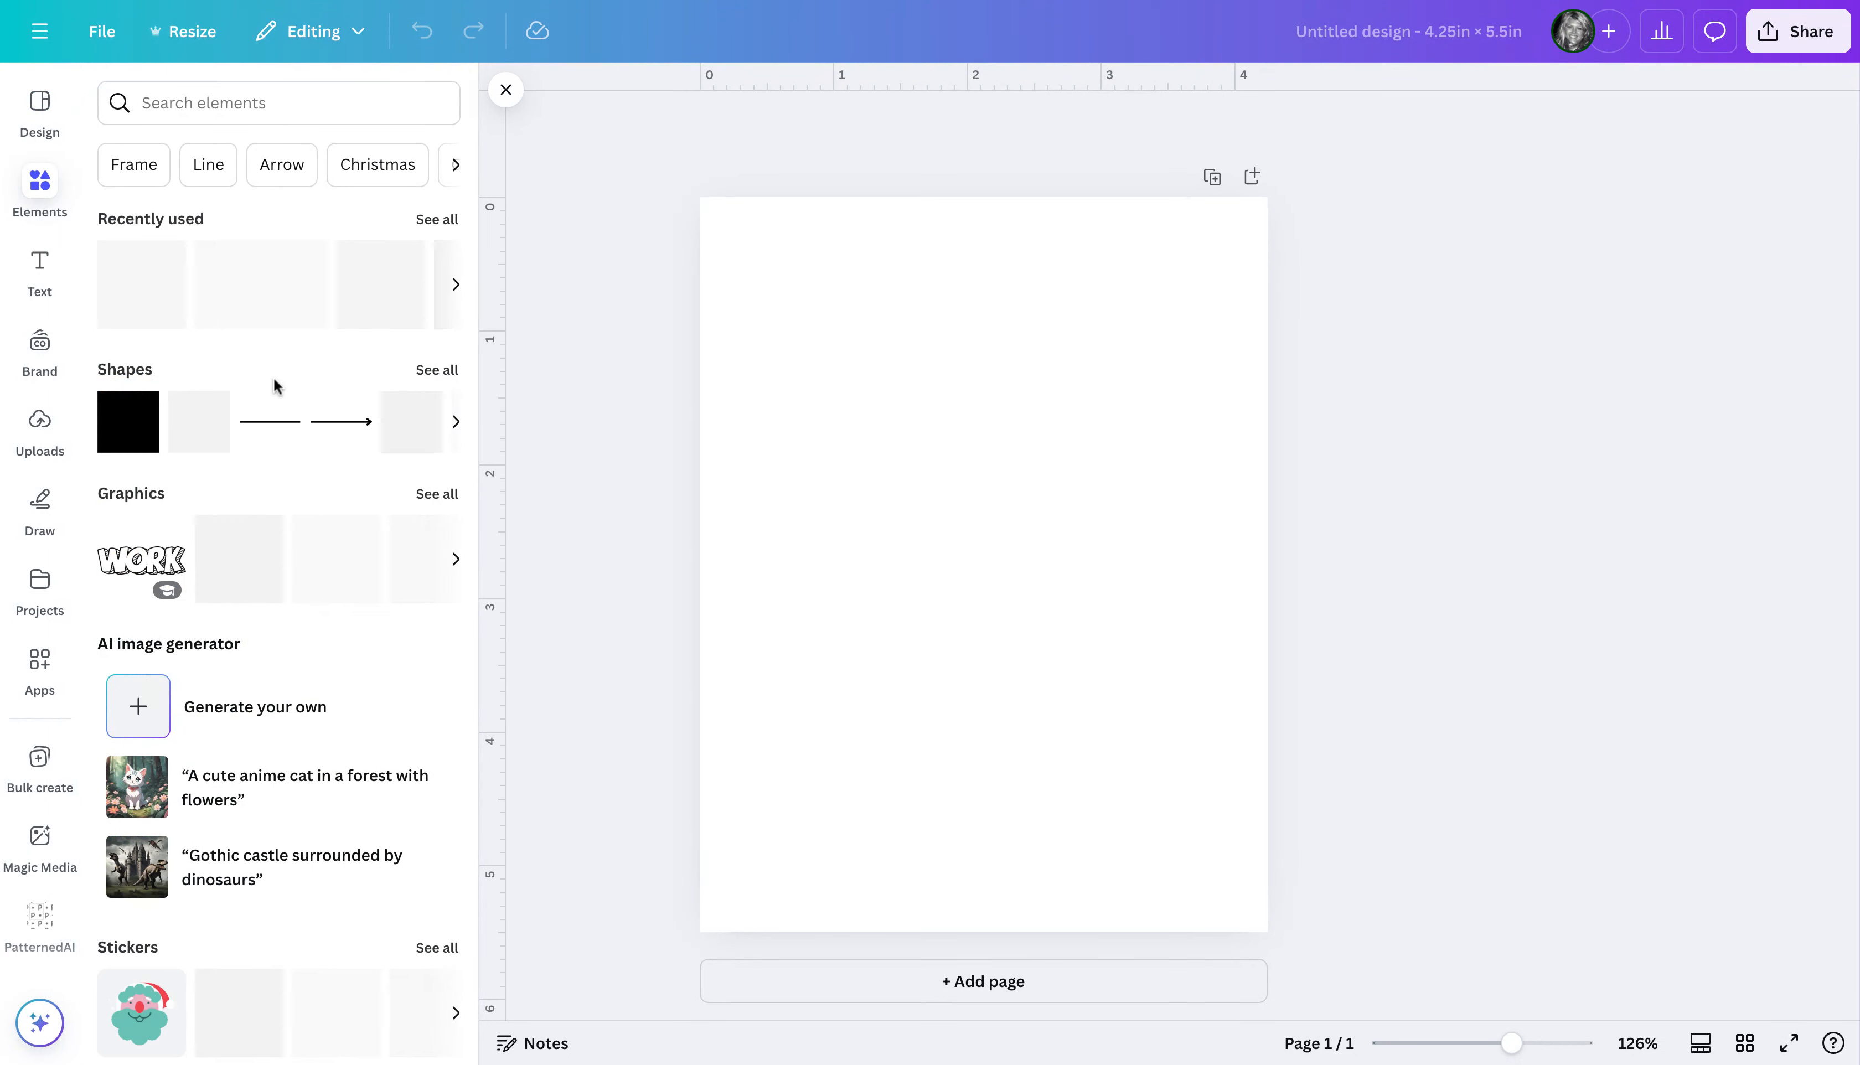
pyautogui.click(127, 434)
pyautogui.moveTo(897, 479); pyautogui.dragTo(716, 215)
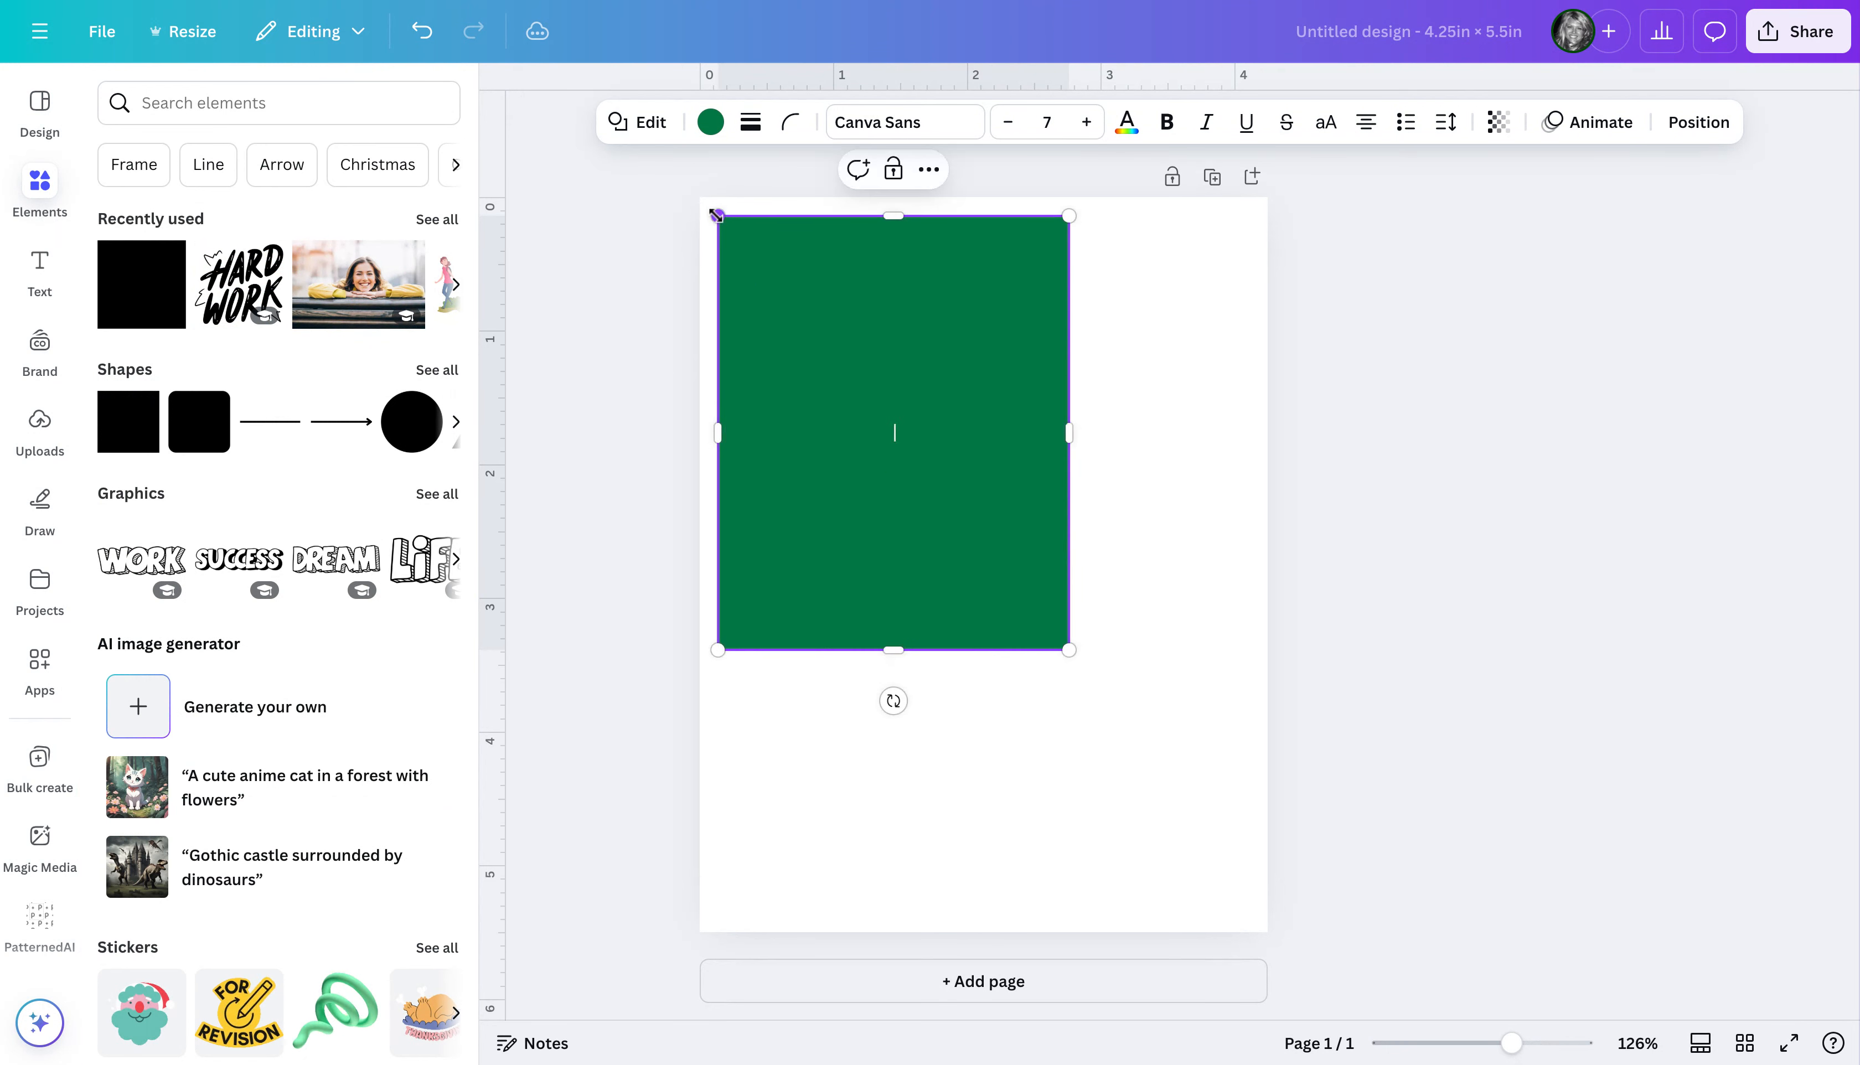
pyautogui.moveTo(1068, 648); pyautogui.dragTo(1251, 916)
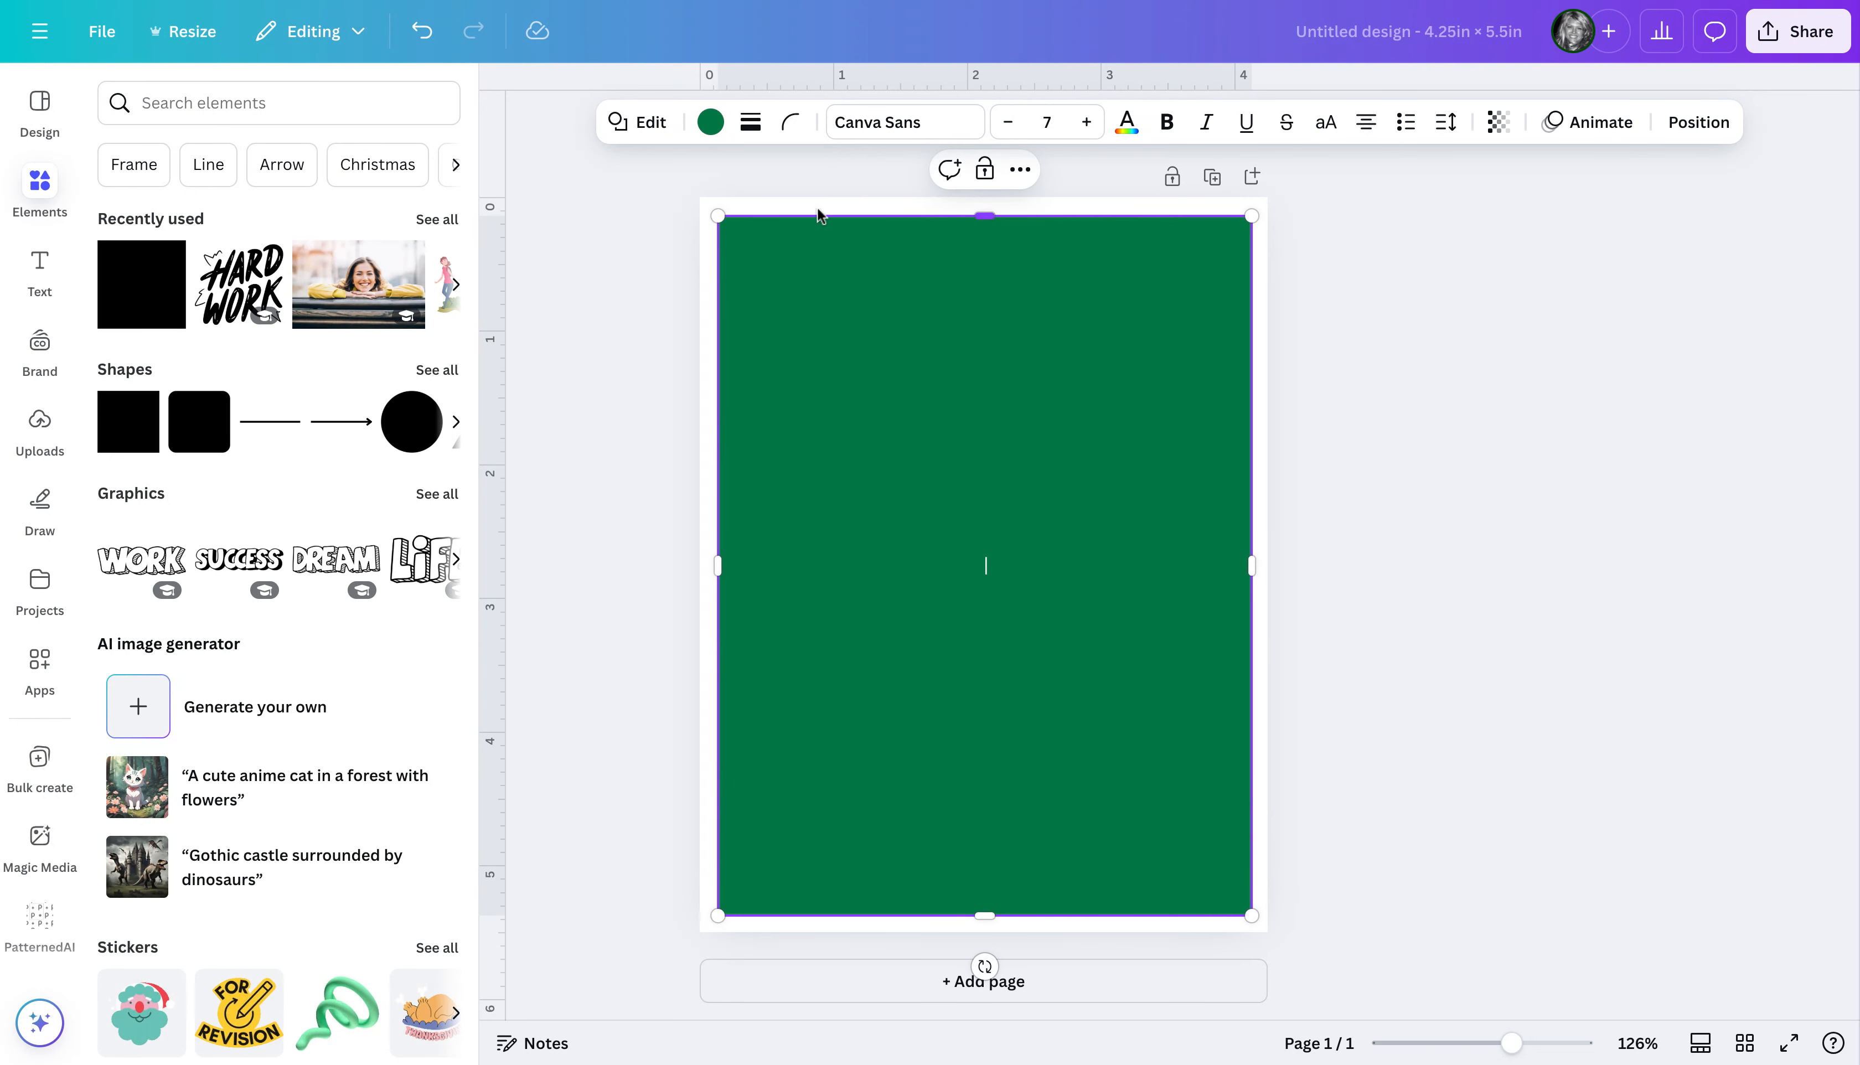
# Give the rectangle a solid border with weight 3 and set its fill to no color
pyautogui.click(750, 124)
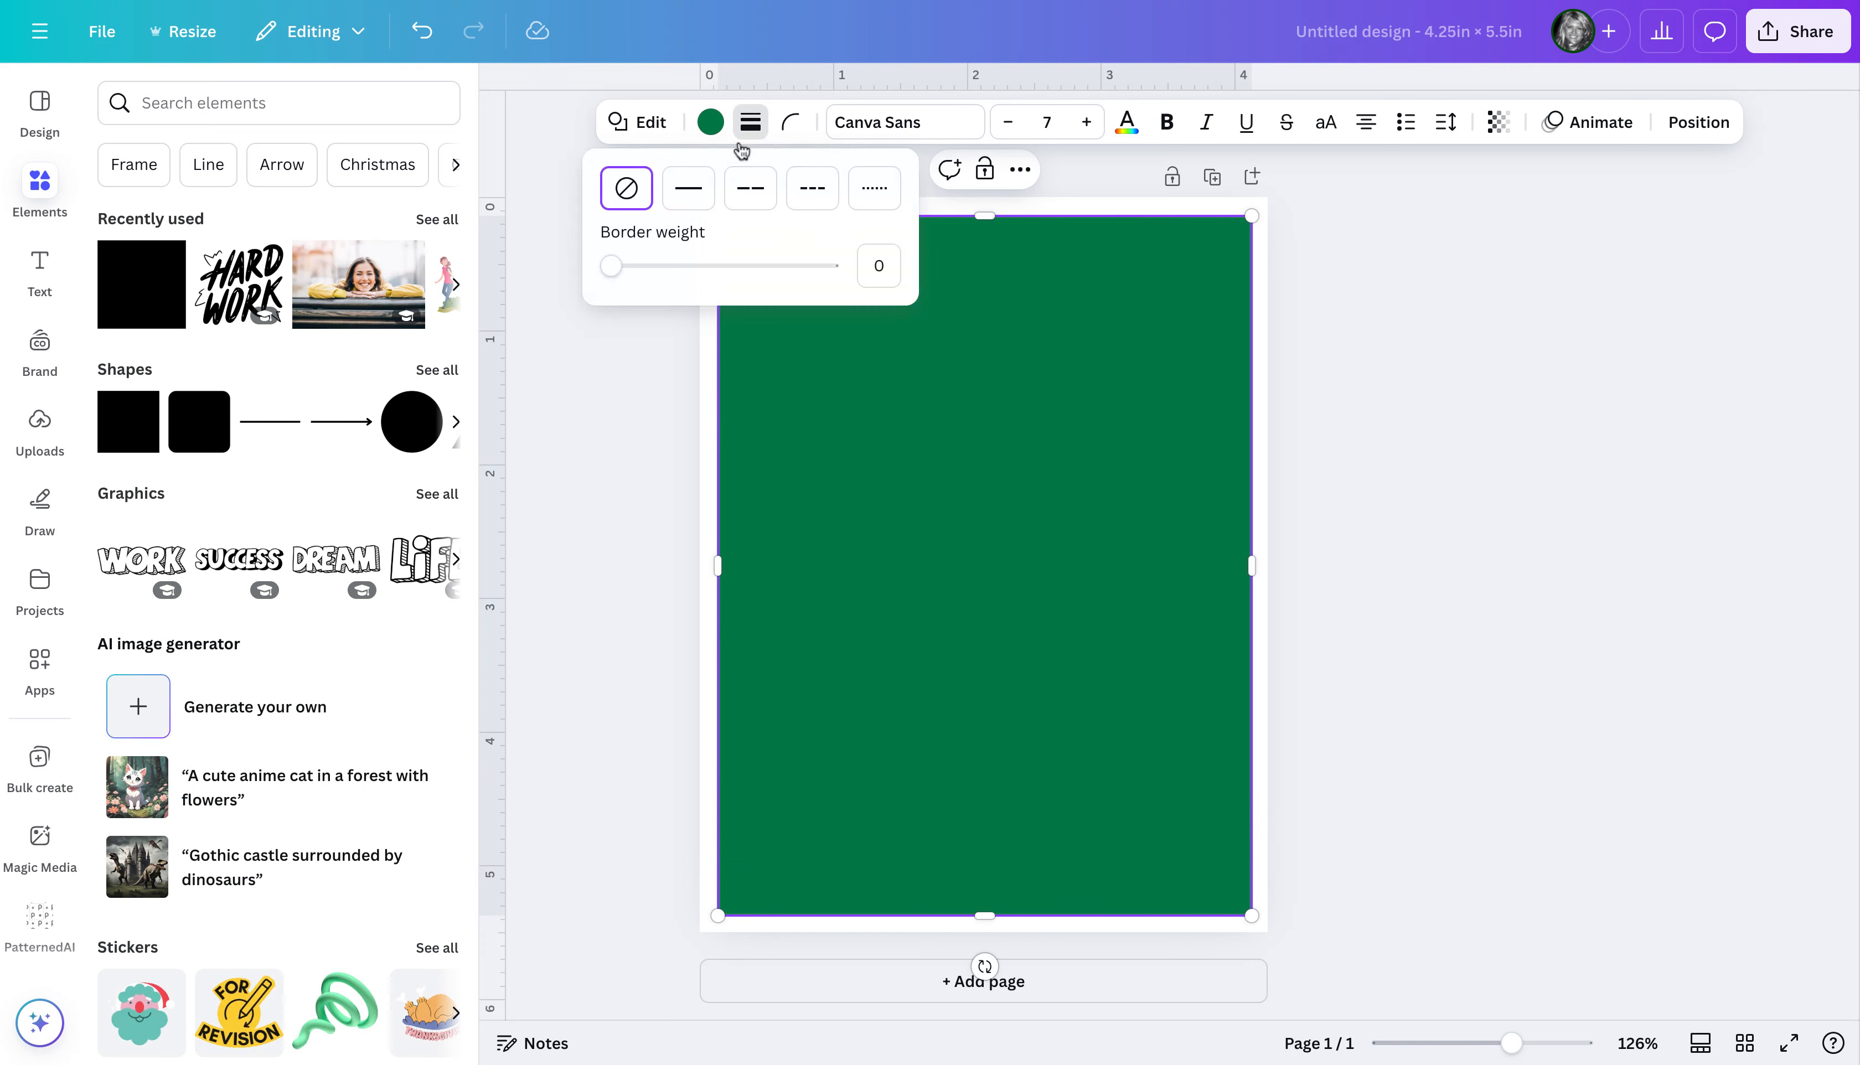
pyautogui.click(688, 188)
pyautogui.moveTo(611, 265); pyautogui.dragTo(617, 265)
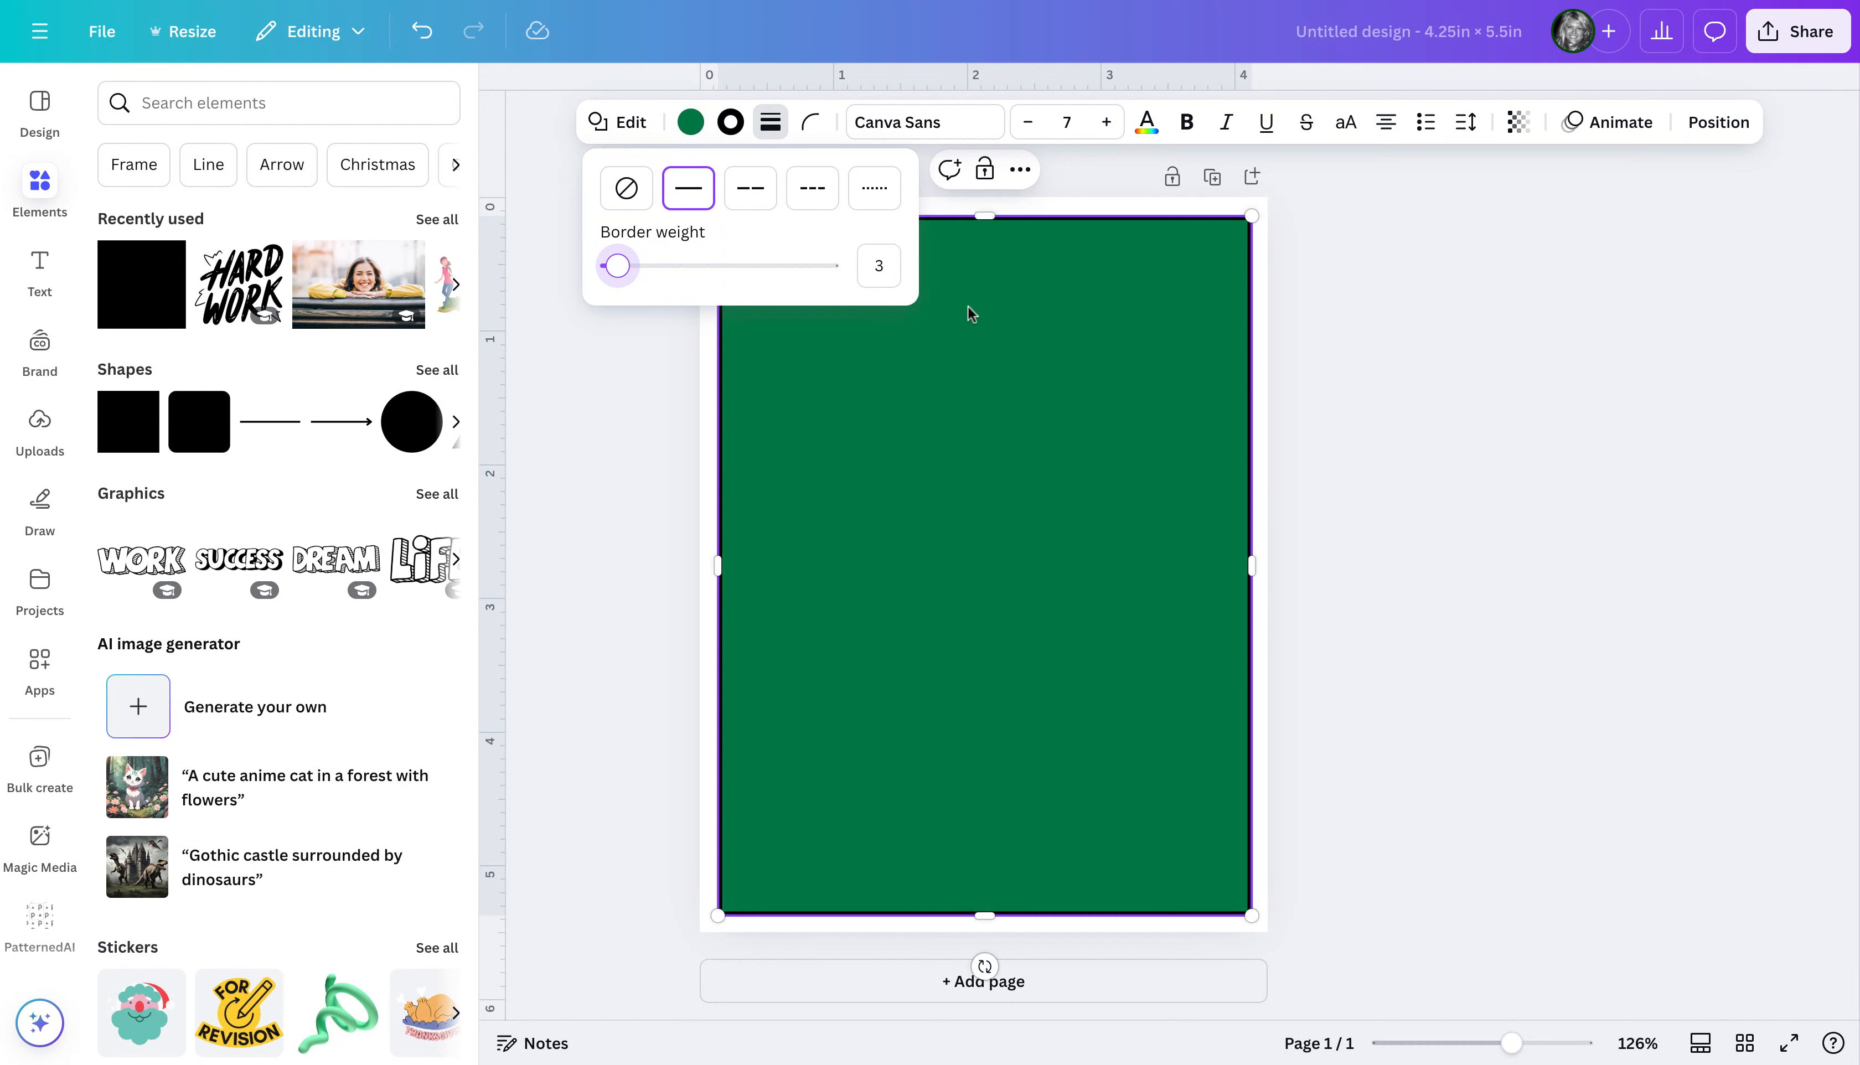
pyautogui.click(688, 124)
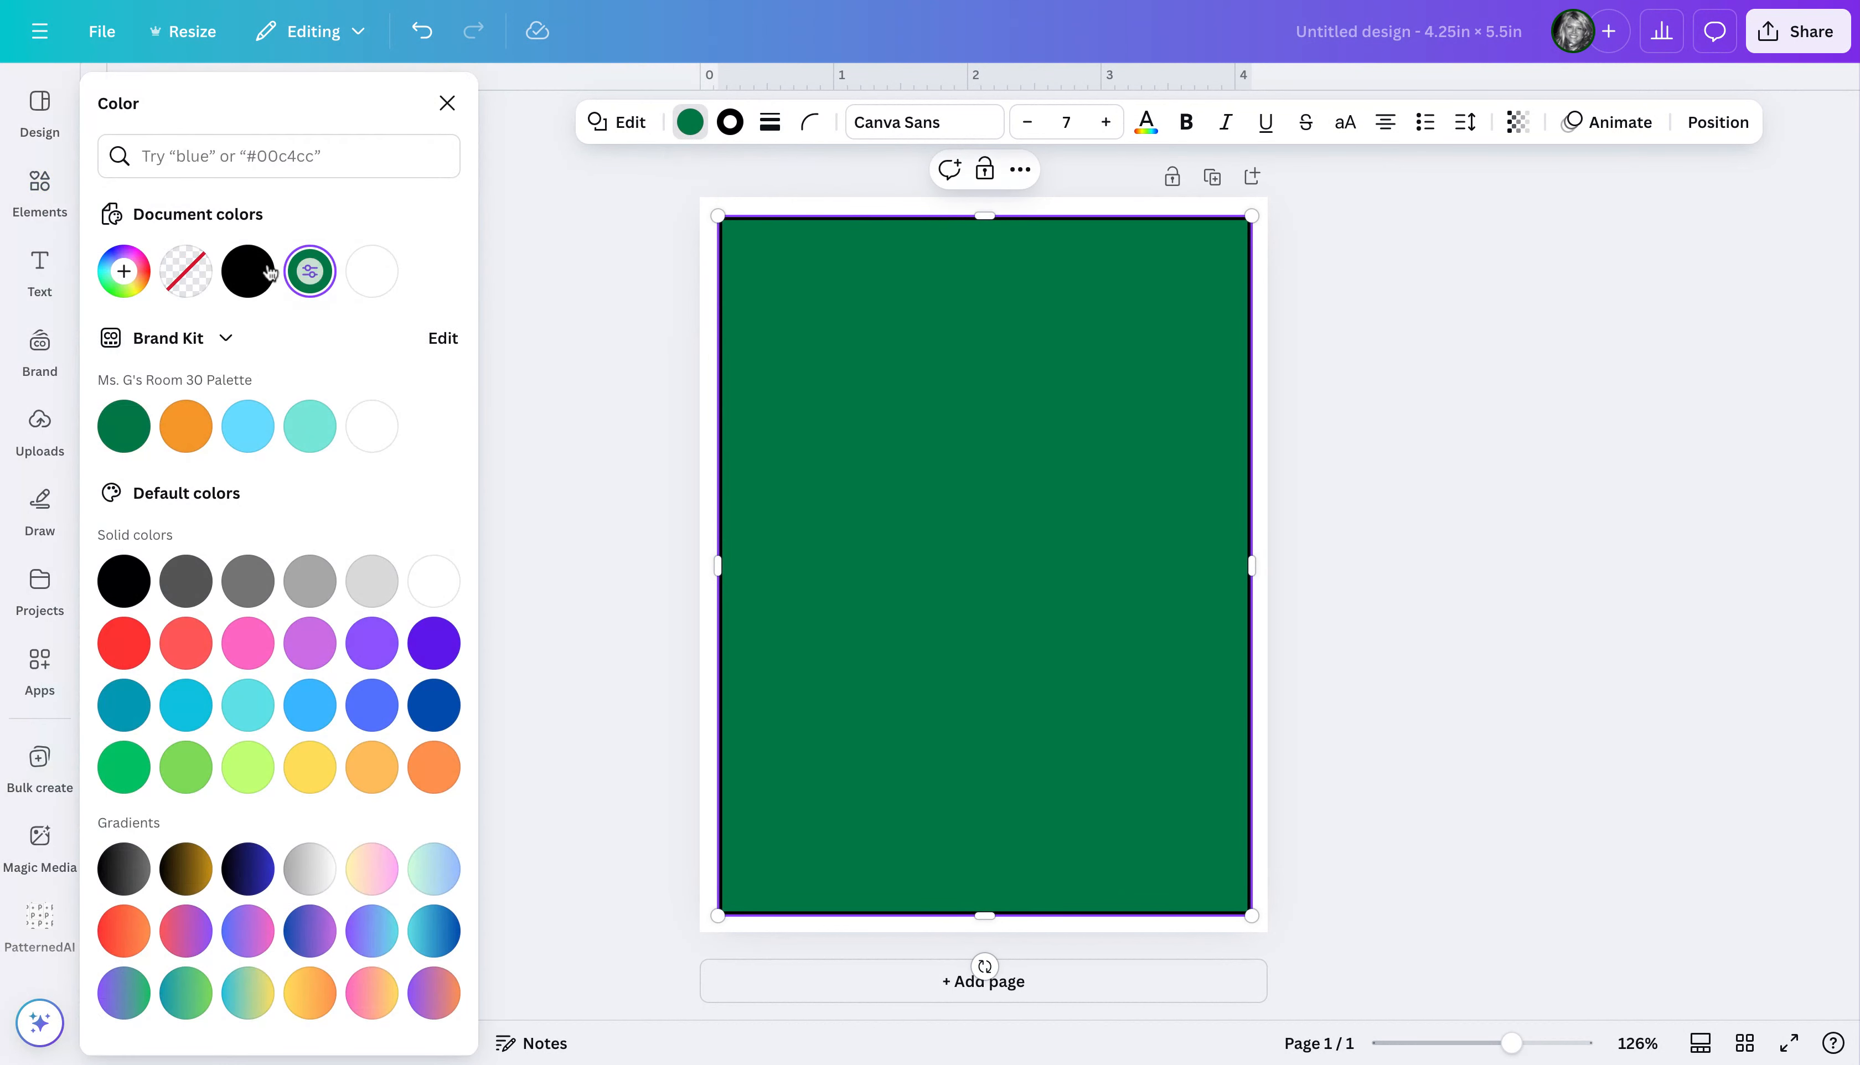
pyautogui.click(178, 278)
pyautogui.click(1424, 349)
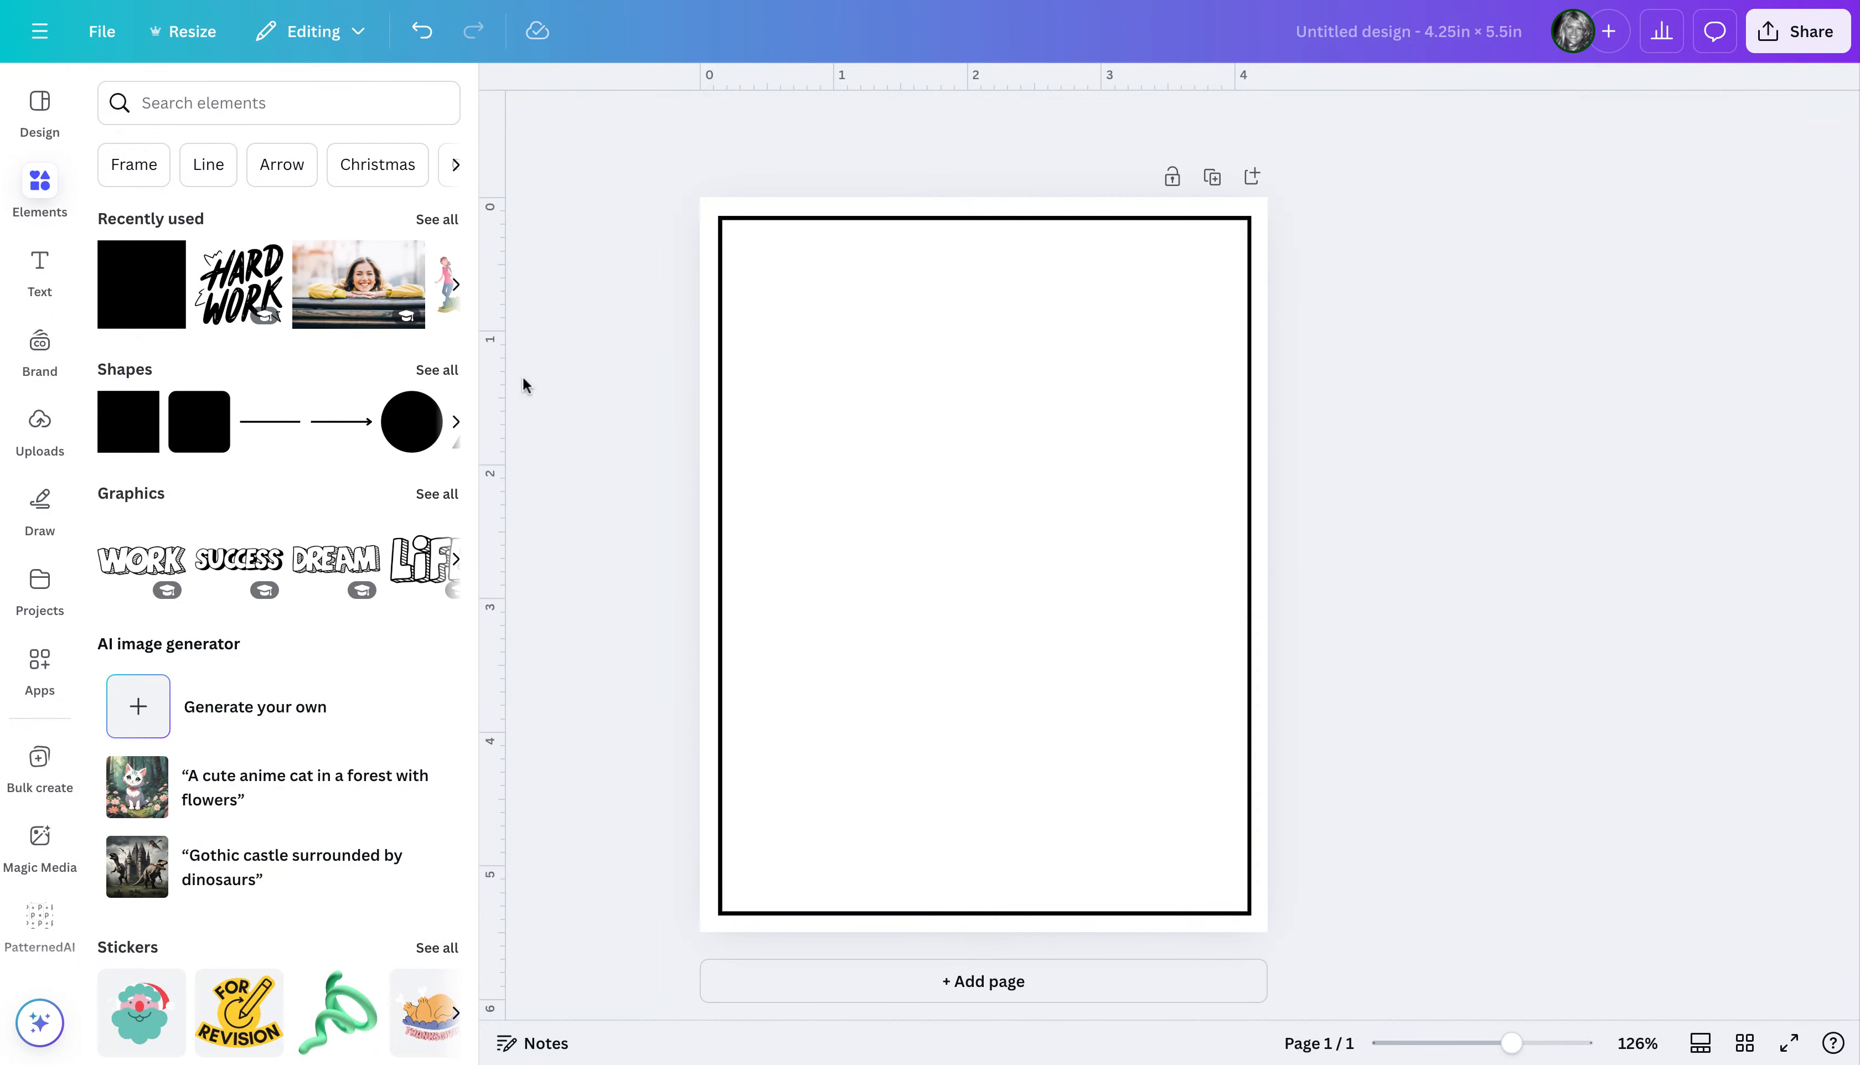
# Add a circle with no fill color and a solid border of weight 2
pyautogui.click(419, 441)
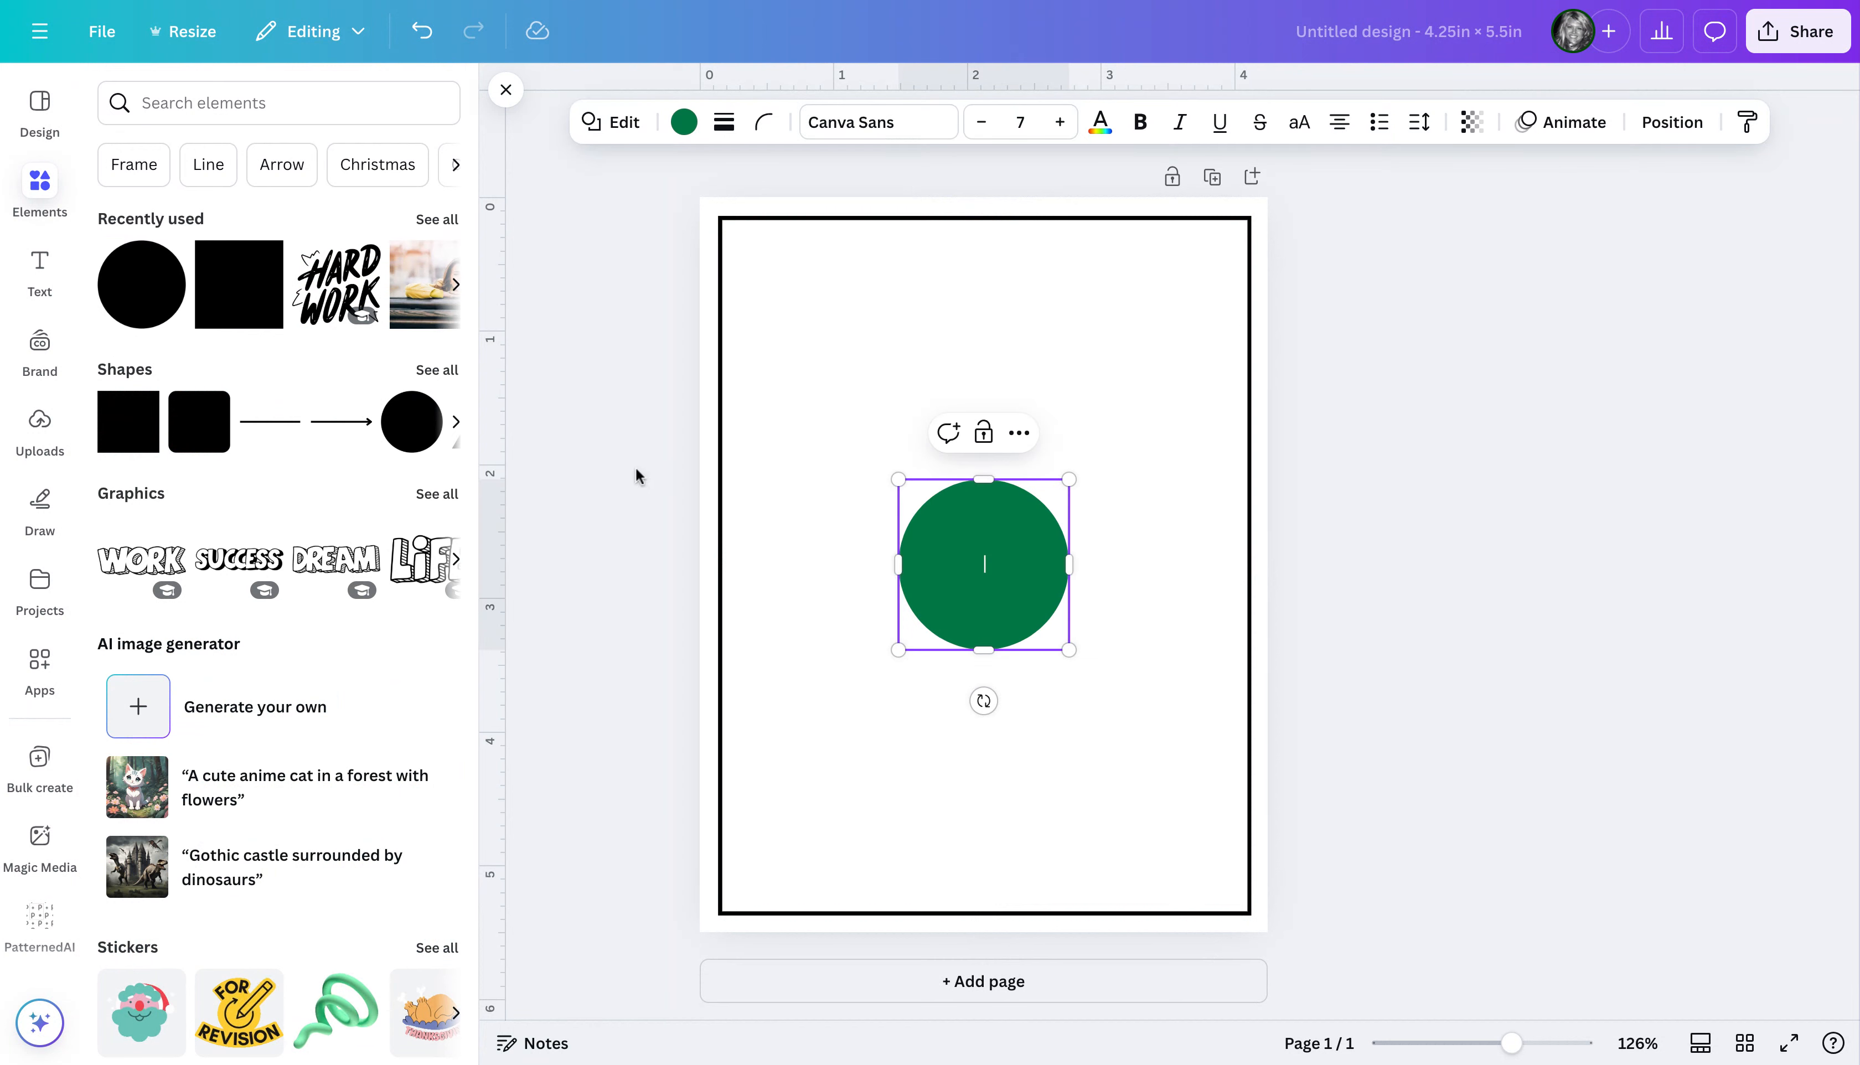
pyautogui.click(684, 124)
pyautogui.click(186, 271)
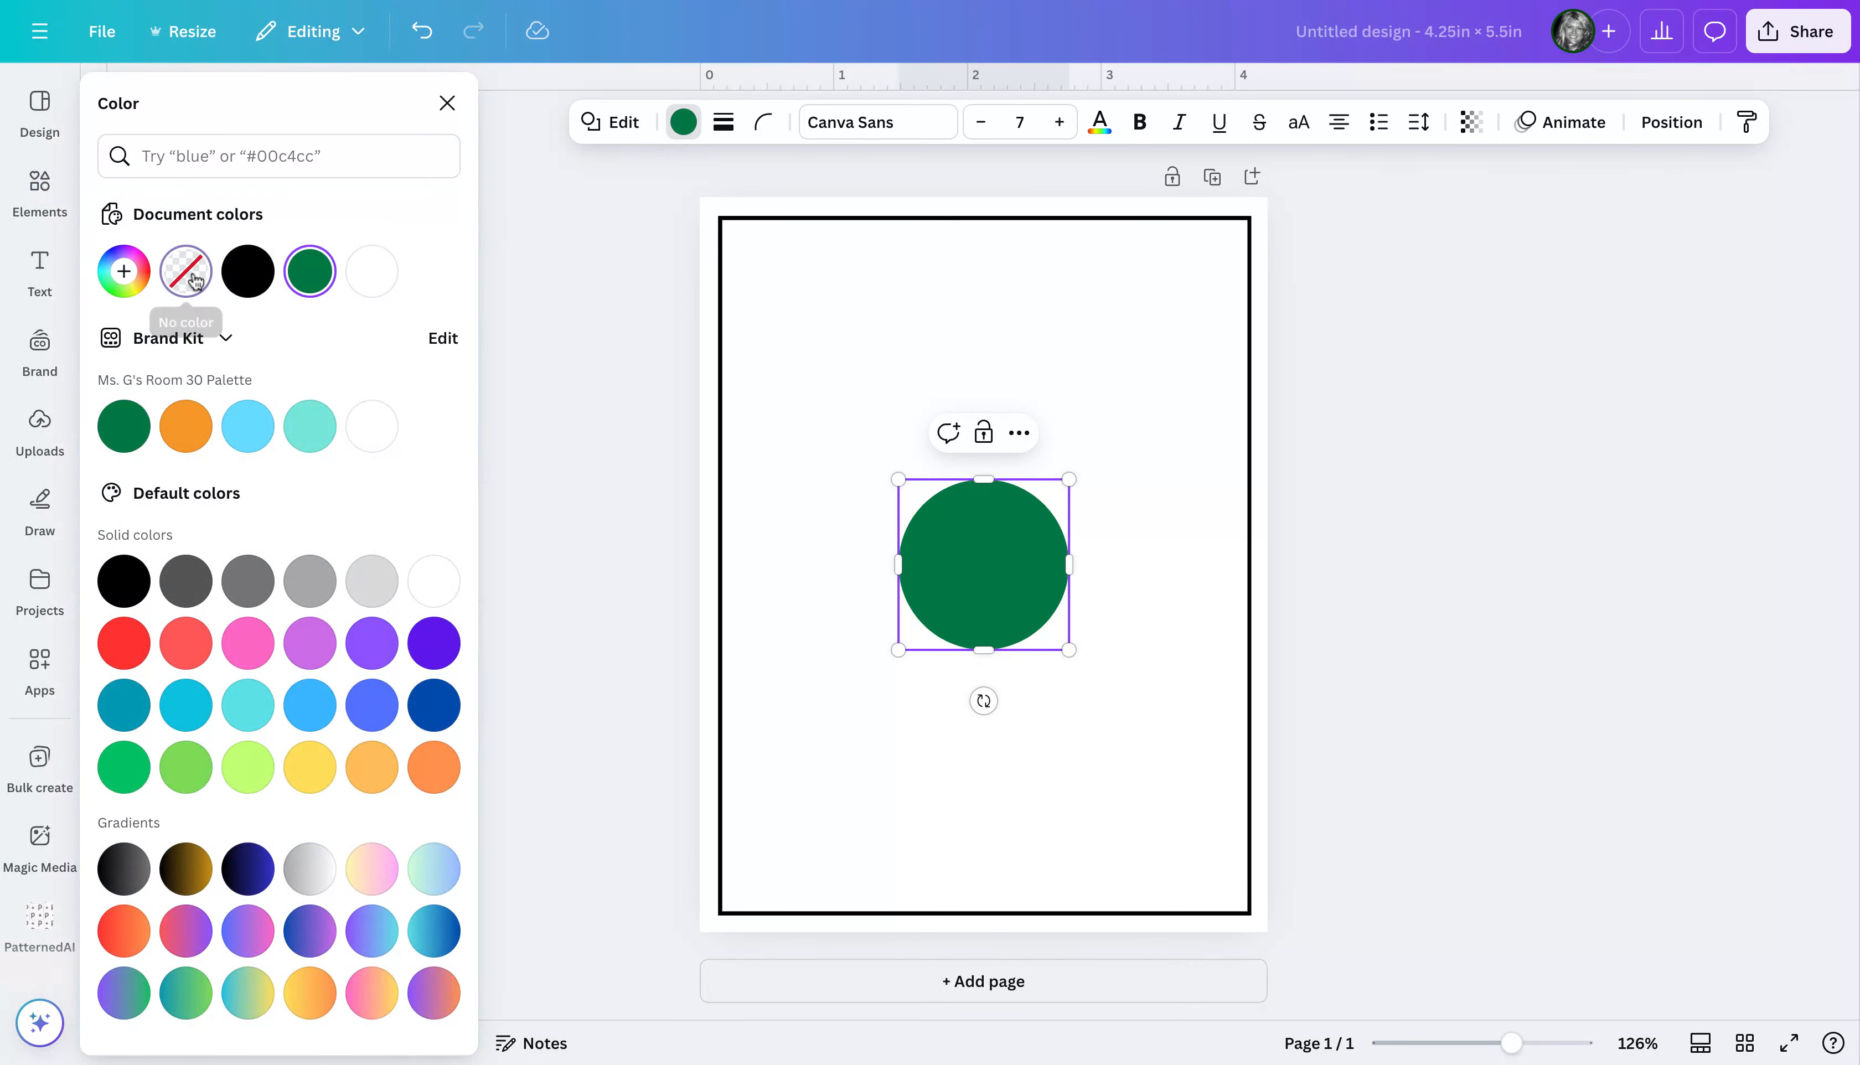
pyautogui.click(724, 122)
pyautogui.click(653, 189)
pyautogui.moveTo(593, 265); pyautogui.dragTo(590, 266)
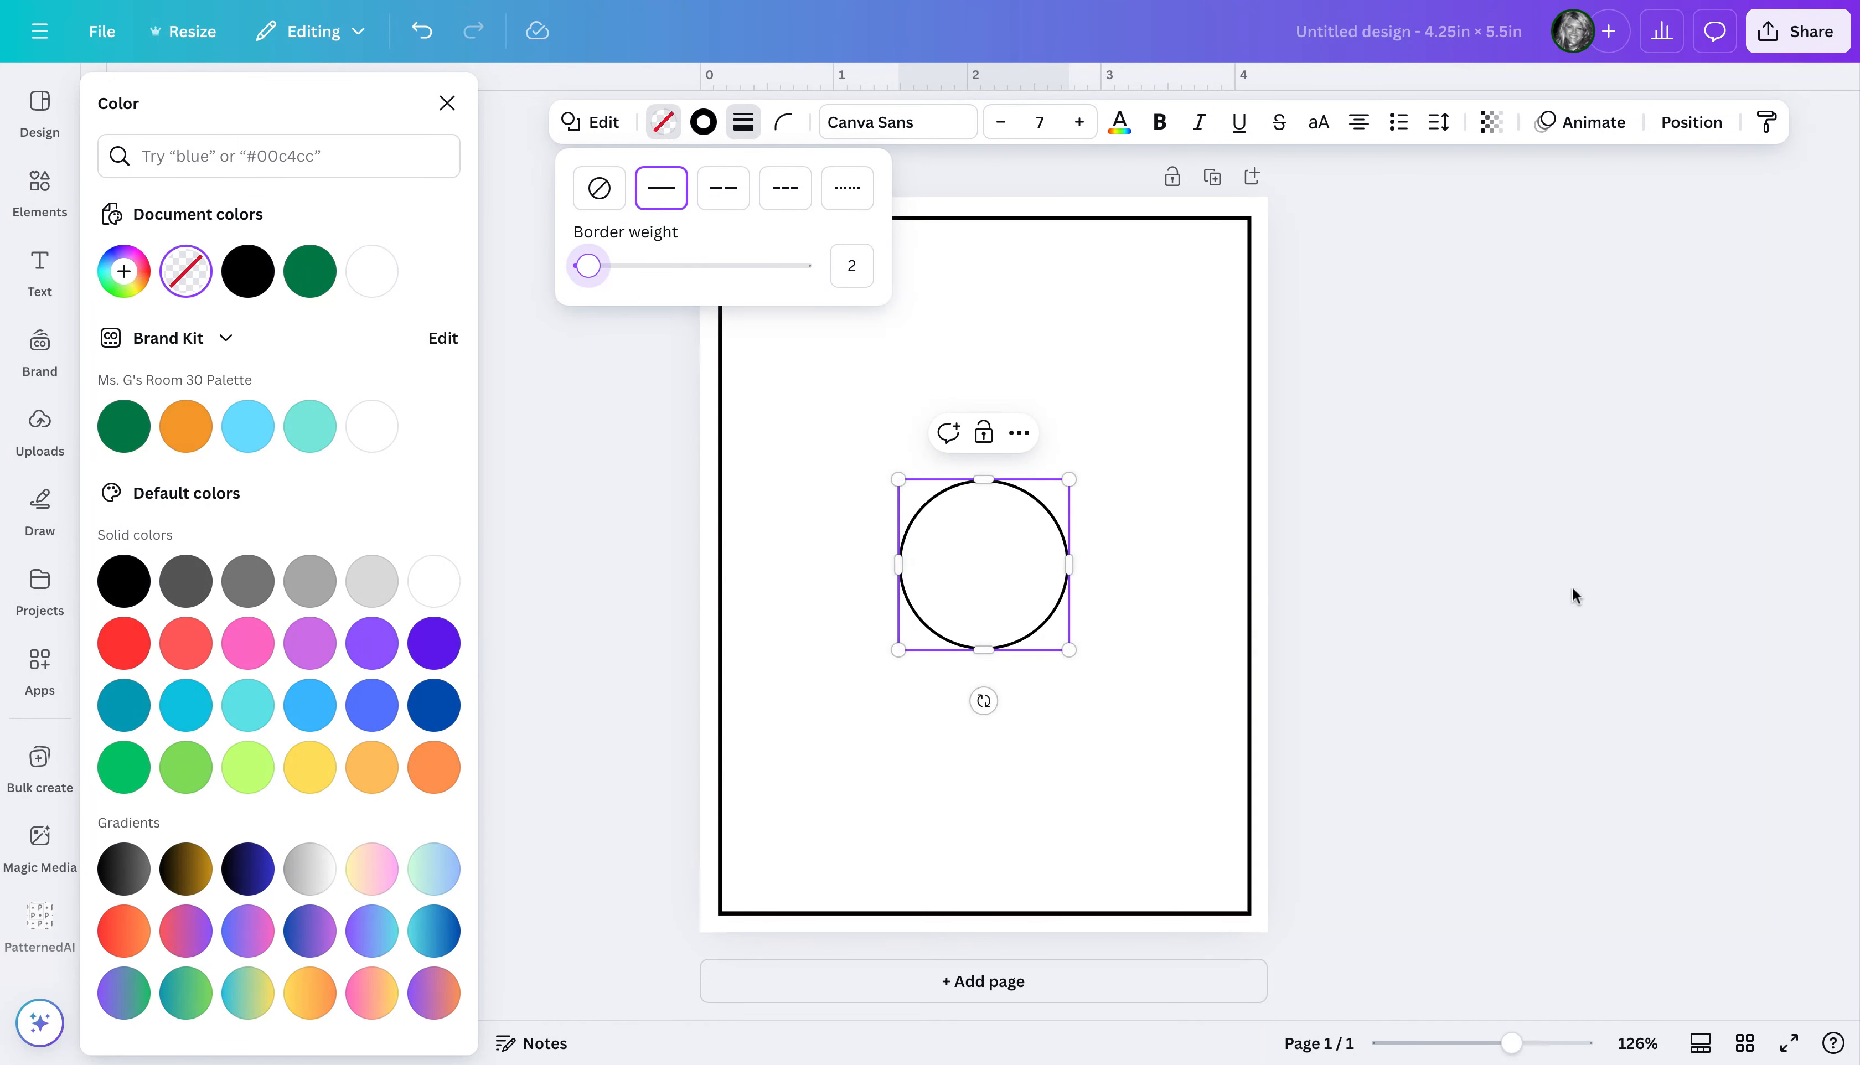
pyautogui.press('Escape')
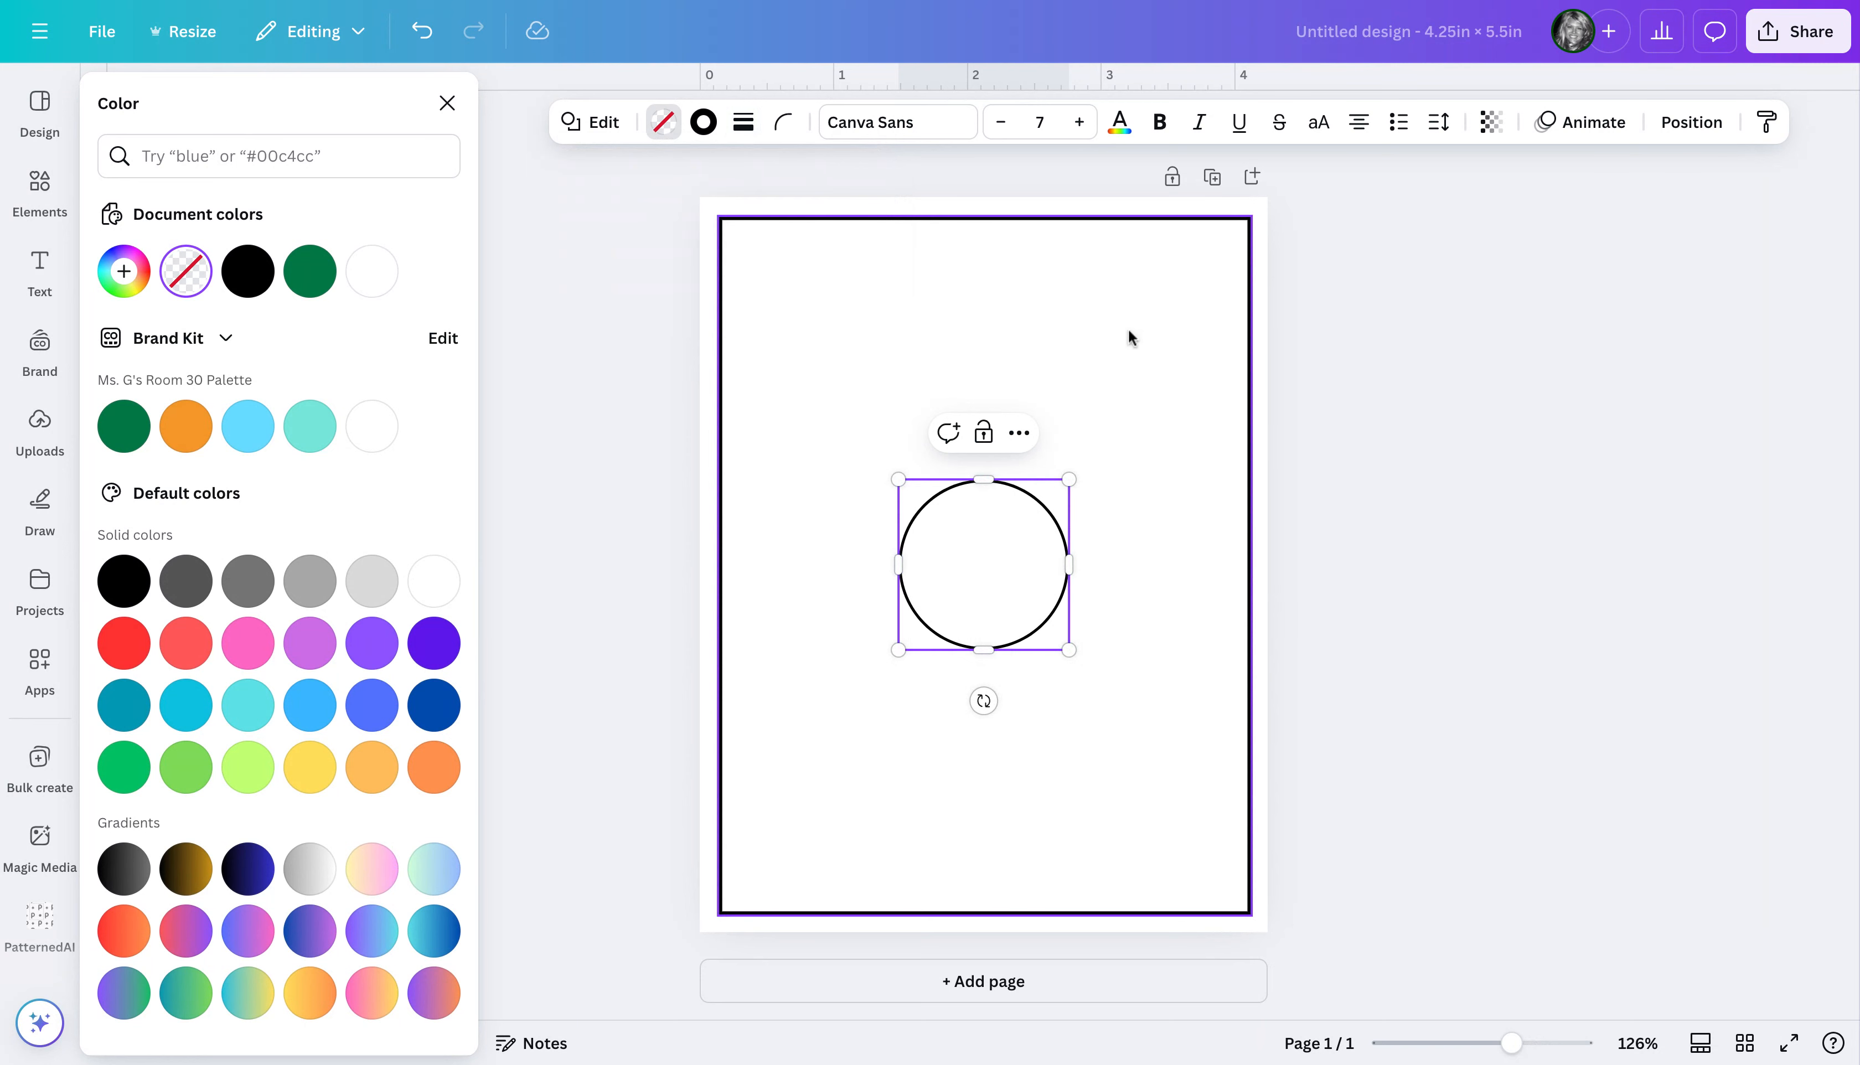
# Move the circle into the frame's upper-right corner and shrink it to about 1 in across
pyautogui.click(1185, 497)
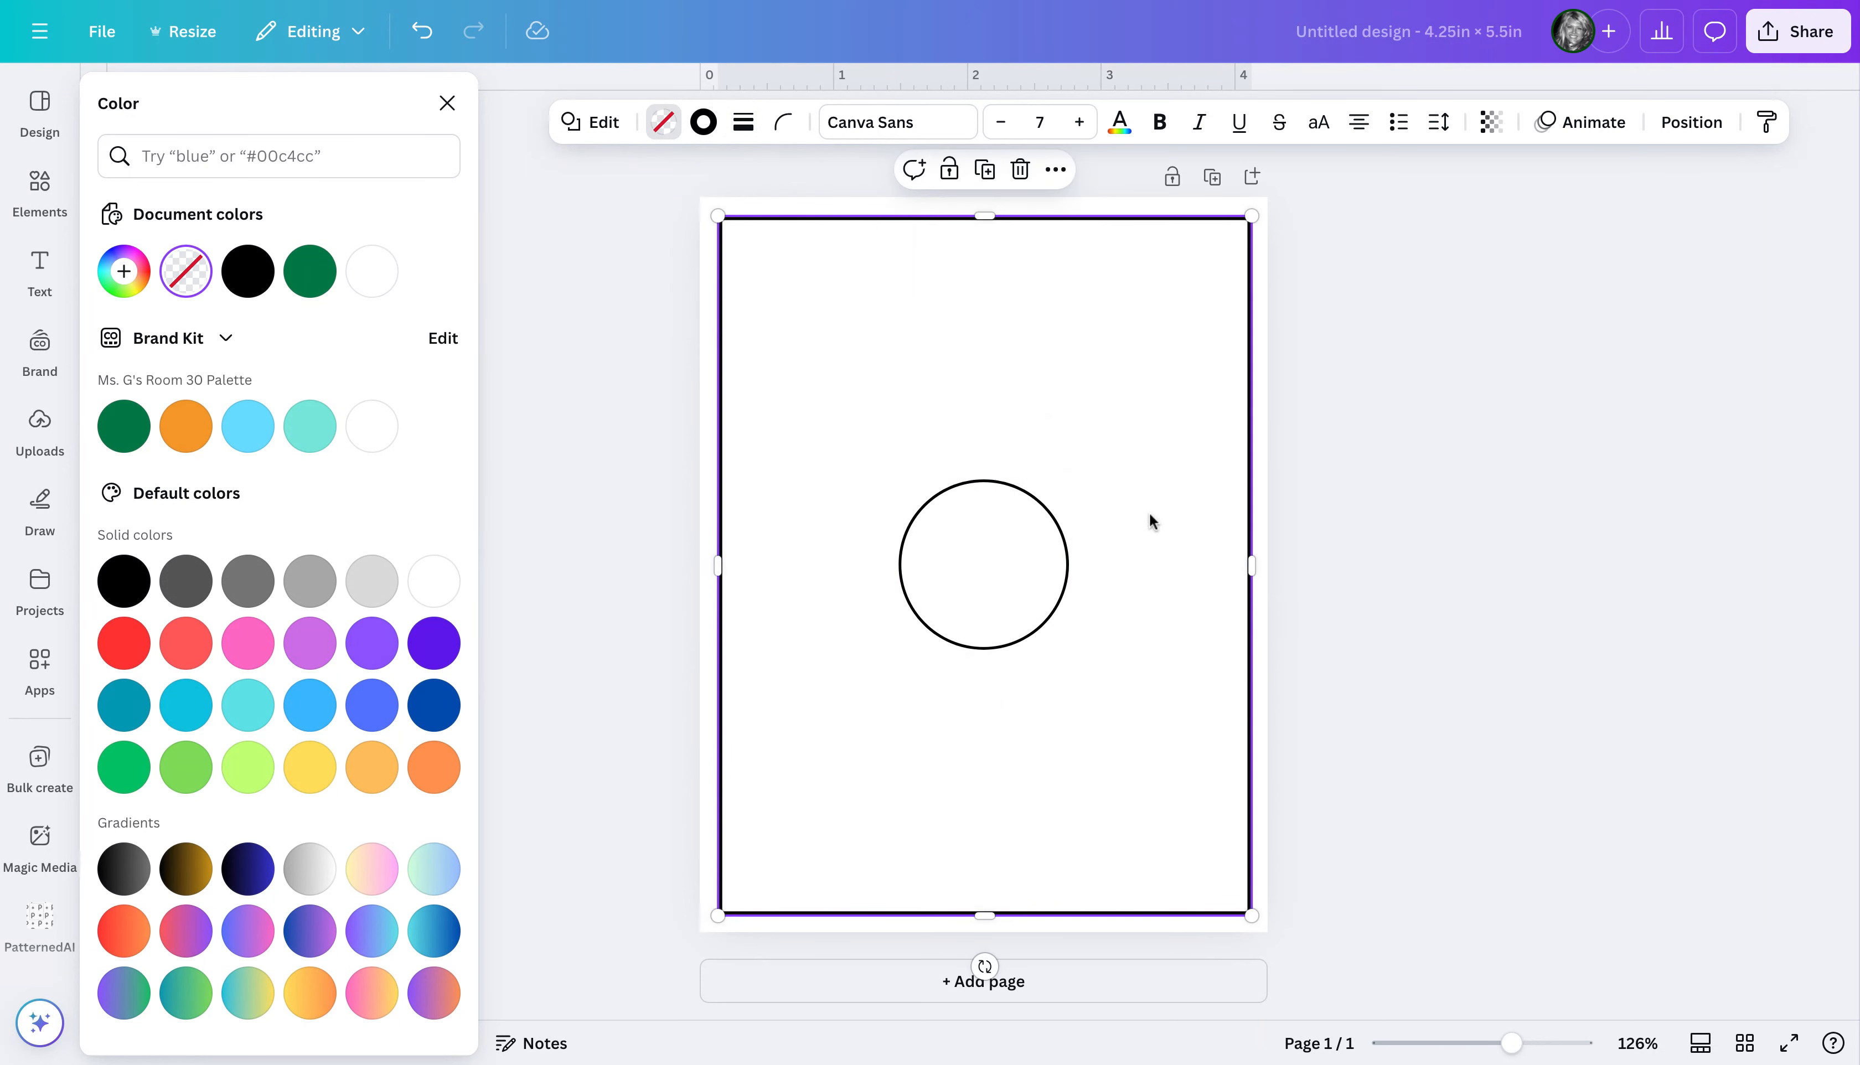
pyautogui.moveTo(1044, 546); pyautogui.dragTo(1228, 283)
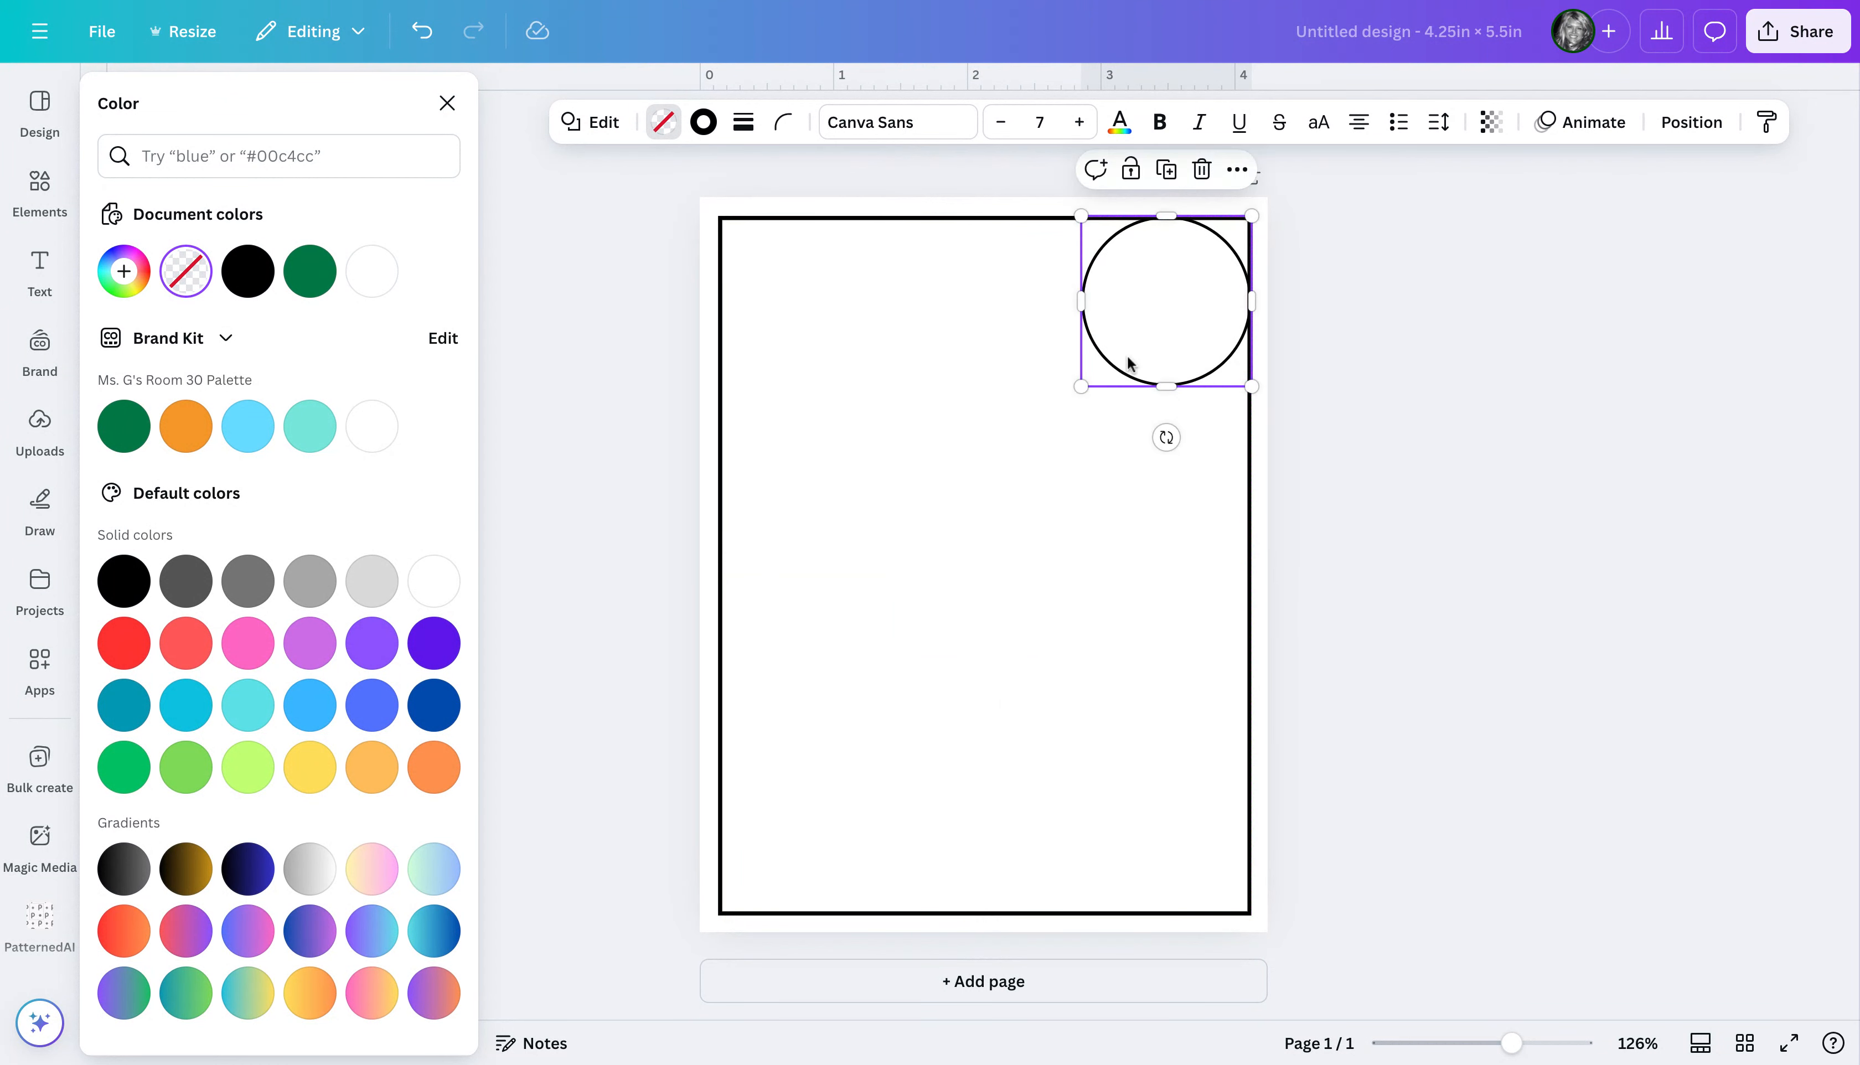
pyautogui.moveTo(1081, 386)
pyautogui.mouseDown()
pyautogui.moveTo(1145, 324)
pyautogui.moveTo(1073, 393)
pyautogui.mouseUp()
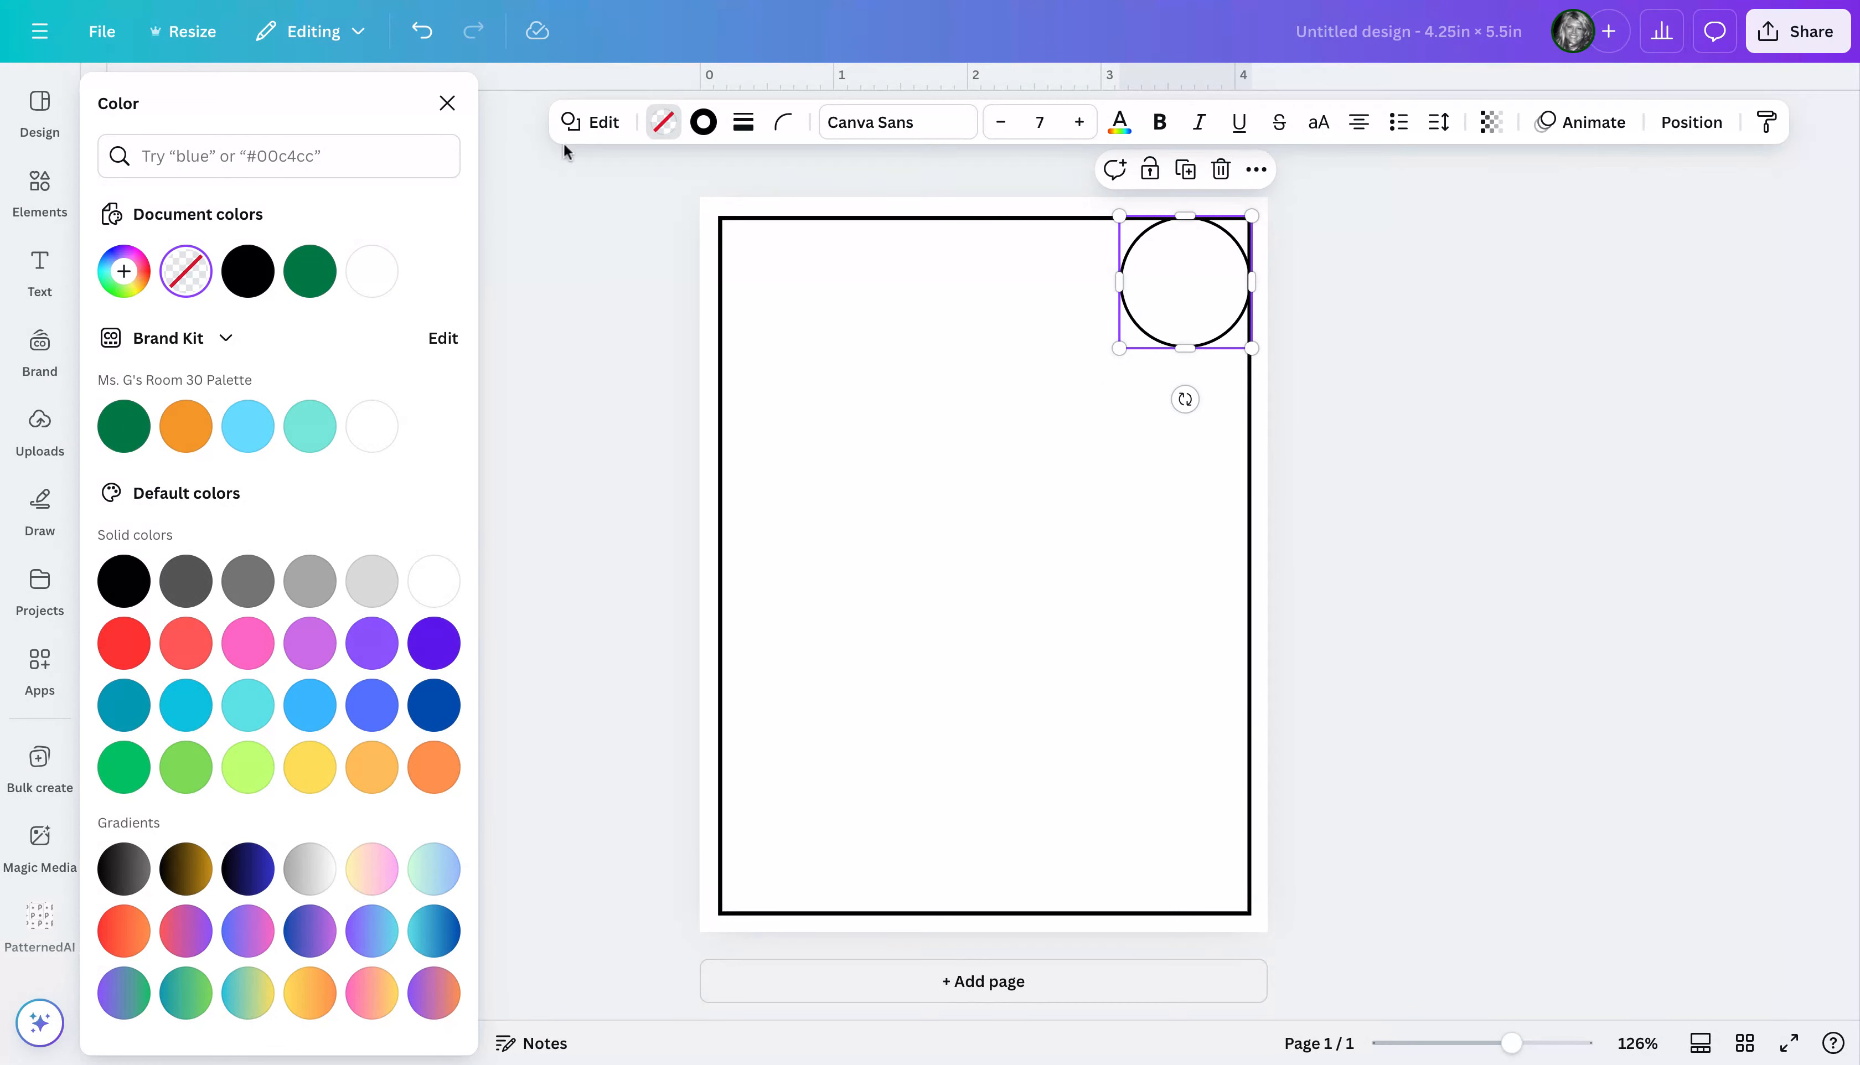
# Add a subheading reading "Task", scale it down to size 13.4 and place it inside the top of the circle
pyautogui.click(40, 266)
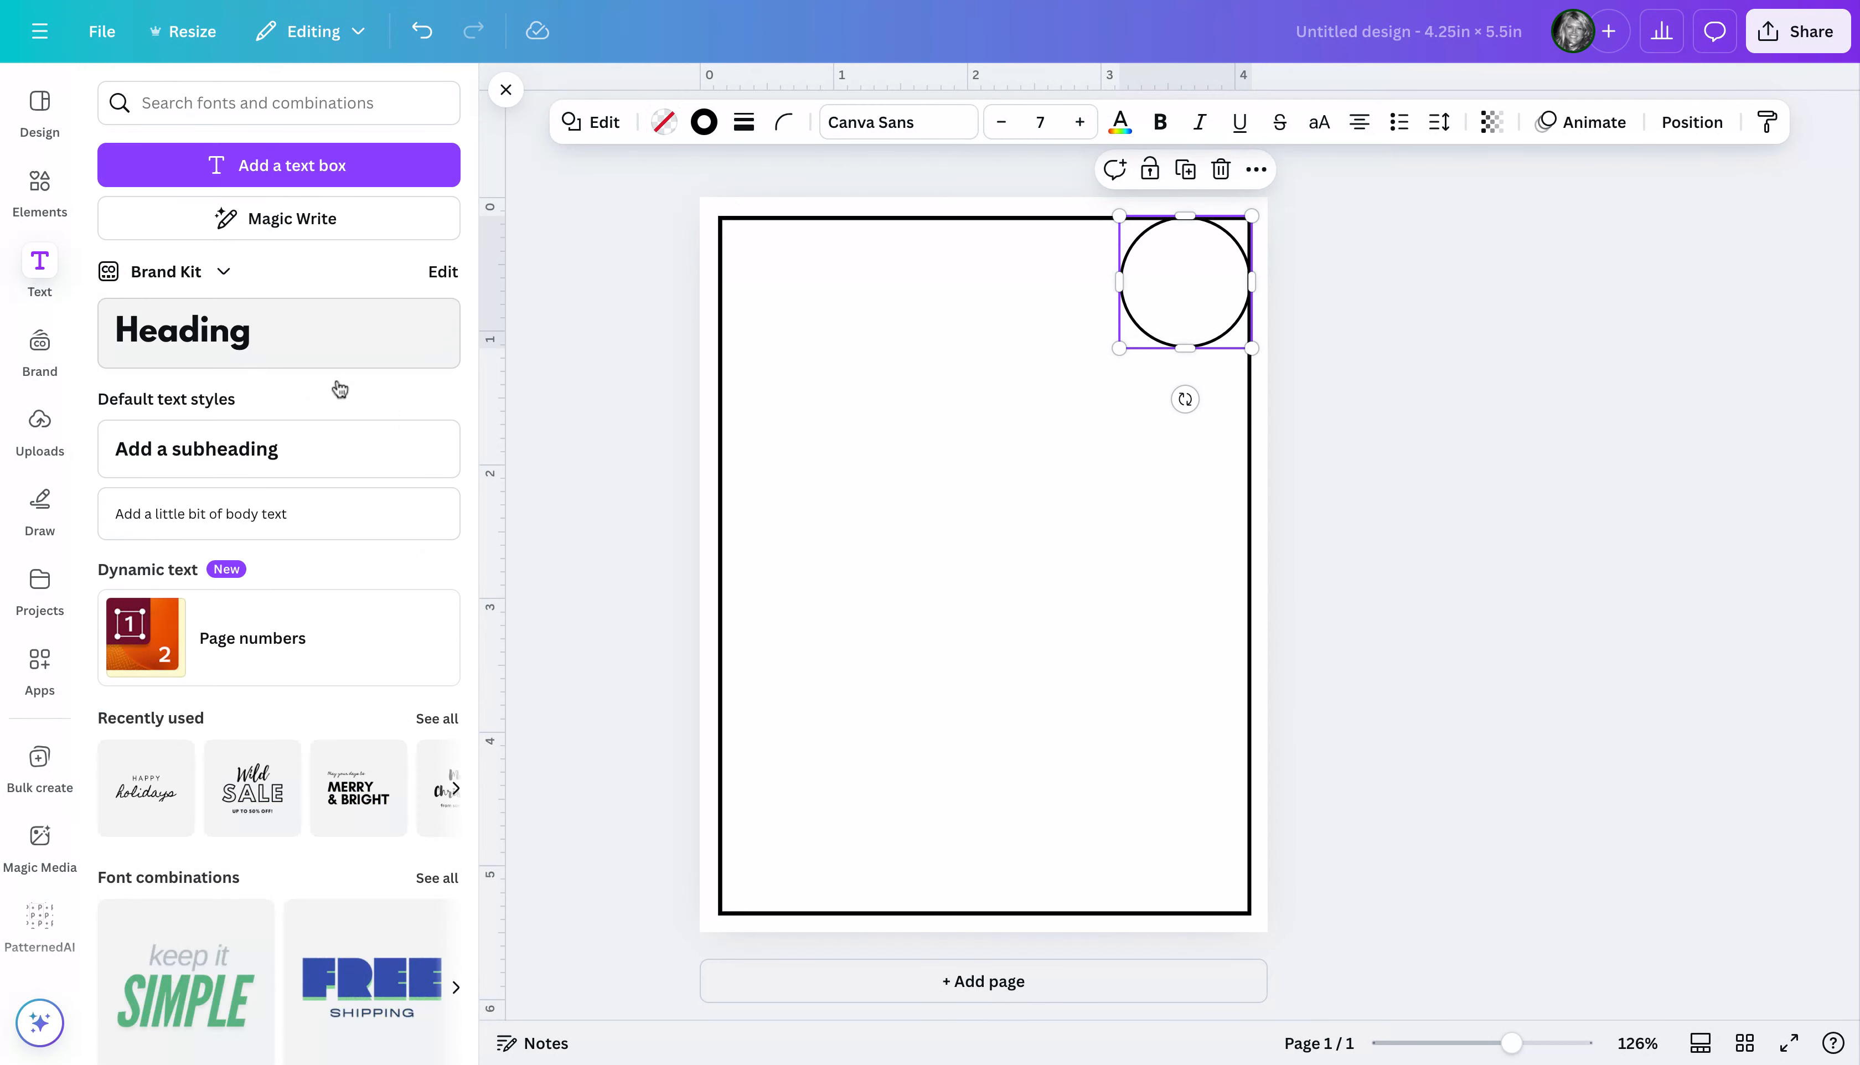
pyautogui.click(299, 466)
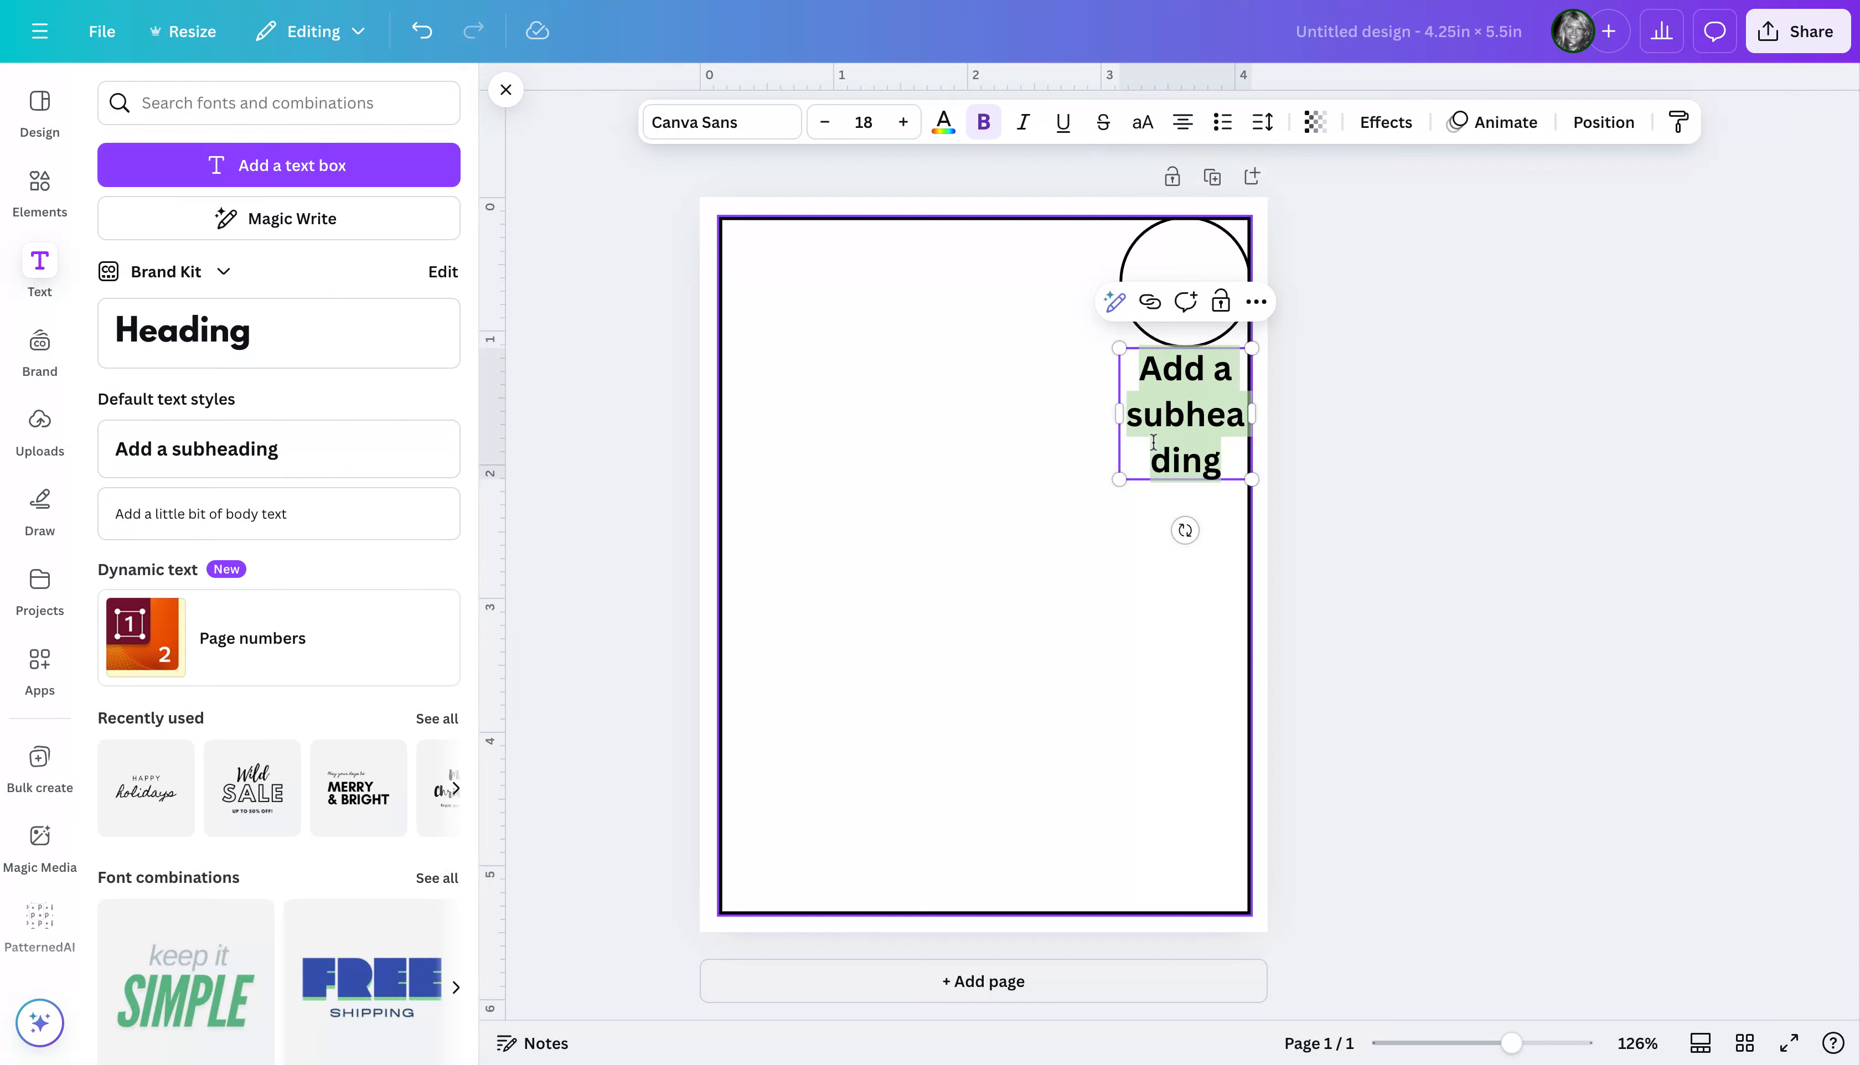
pyautogui.write('Task')
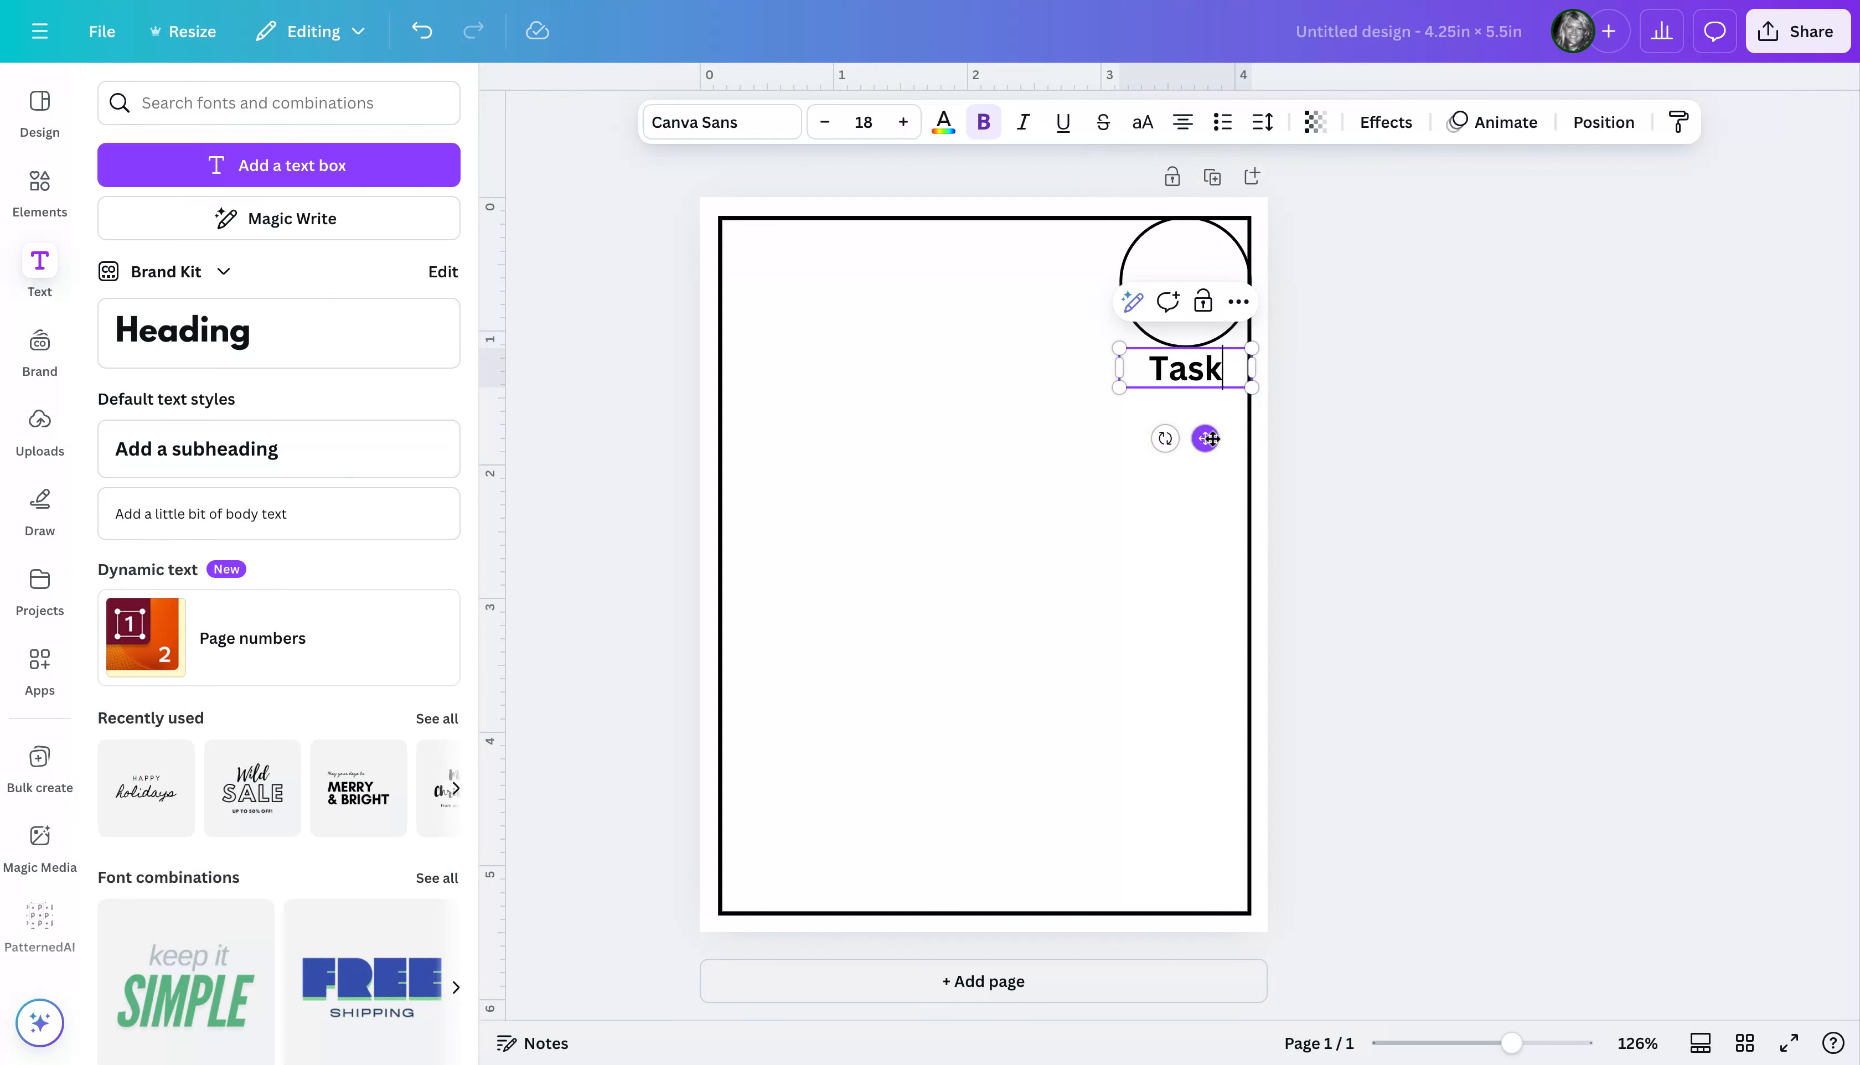
pyautogui.click(1371, 441)
pyautogui.click(1194, 382)
pyautogui.moveTo(1194, 381); pyautogui.dragTo(1169, 252)
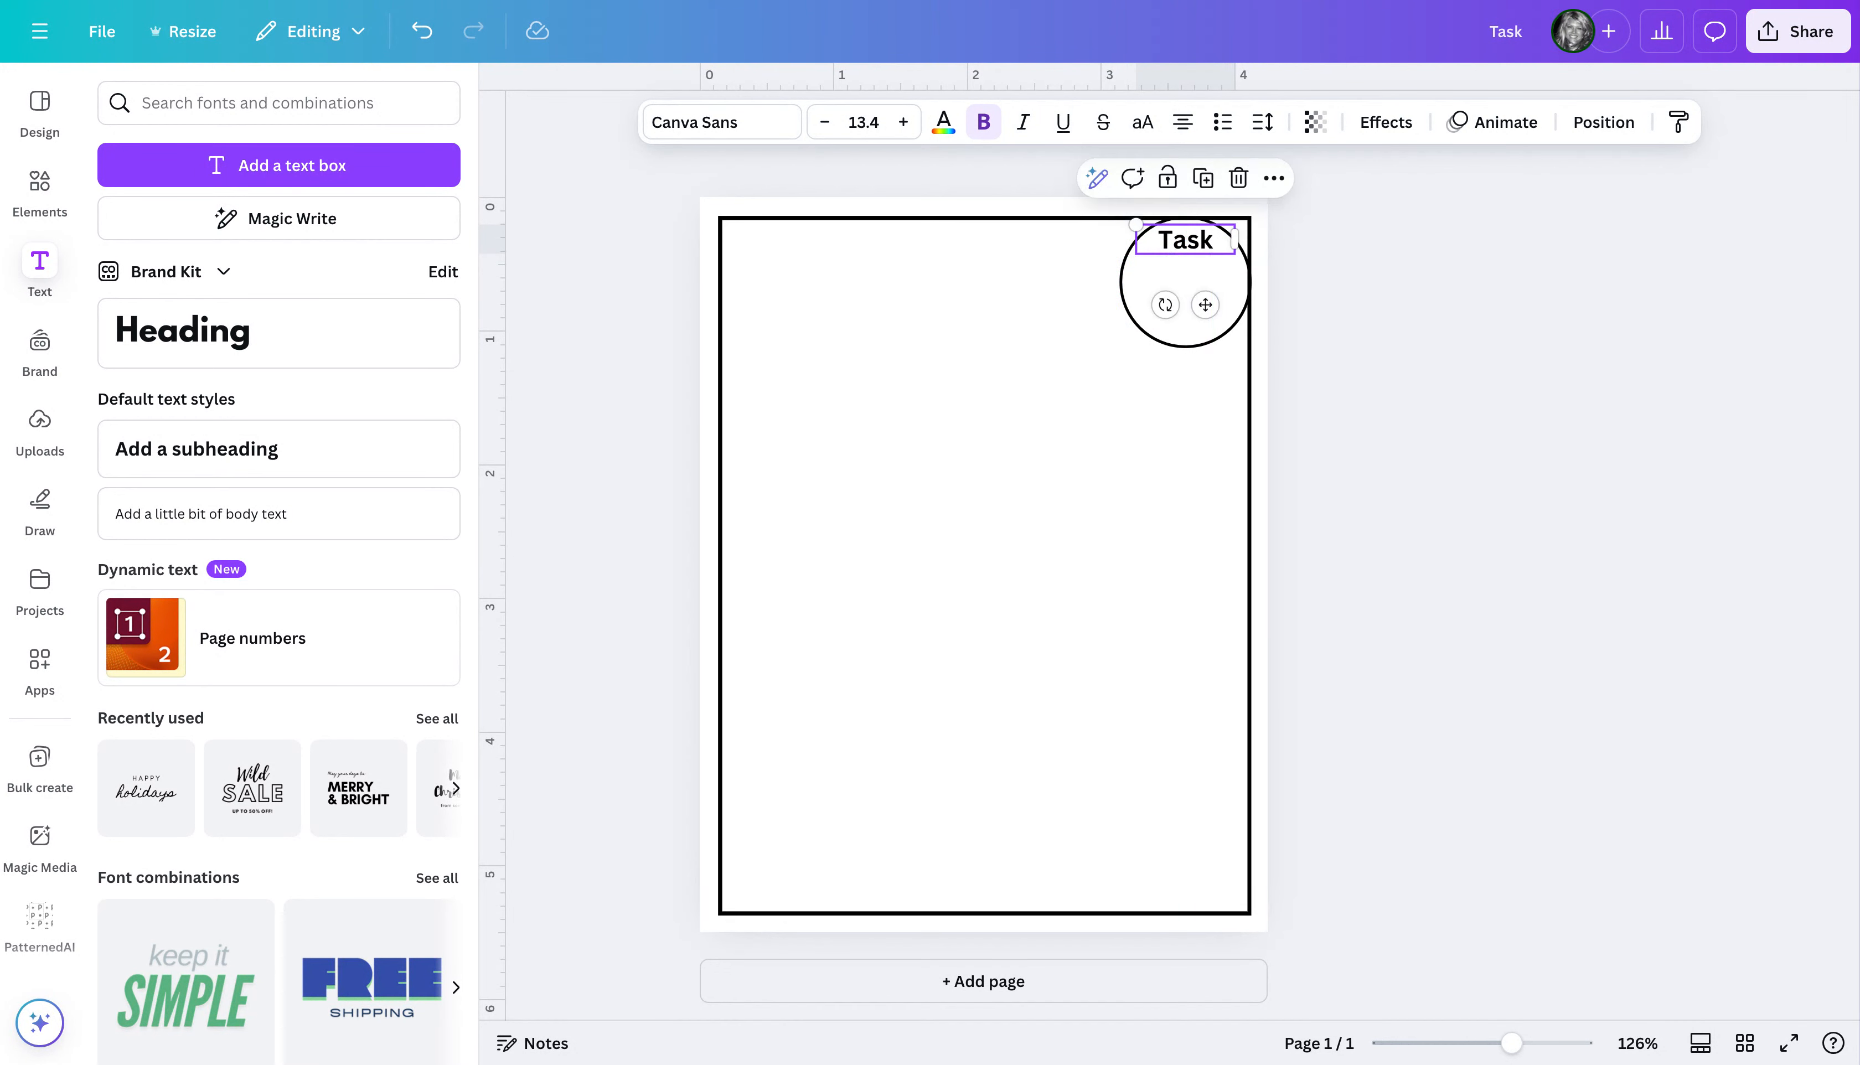
pyautogui.click(1338, 264)
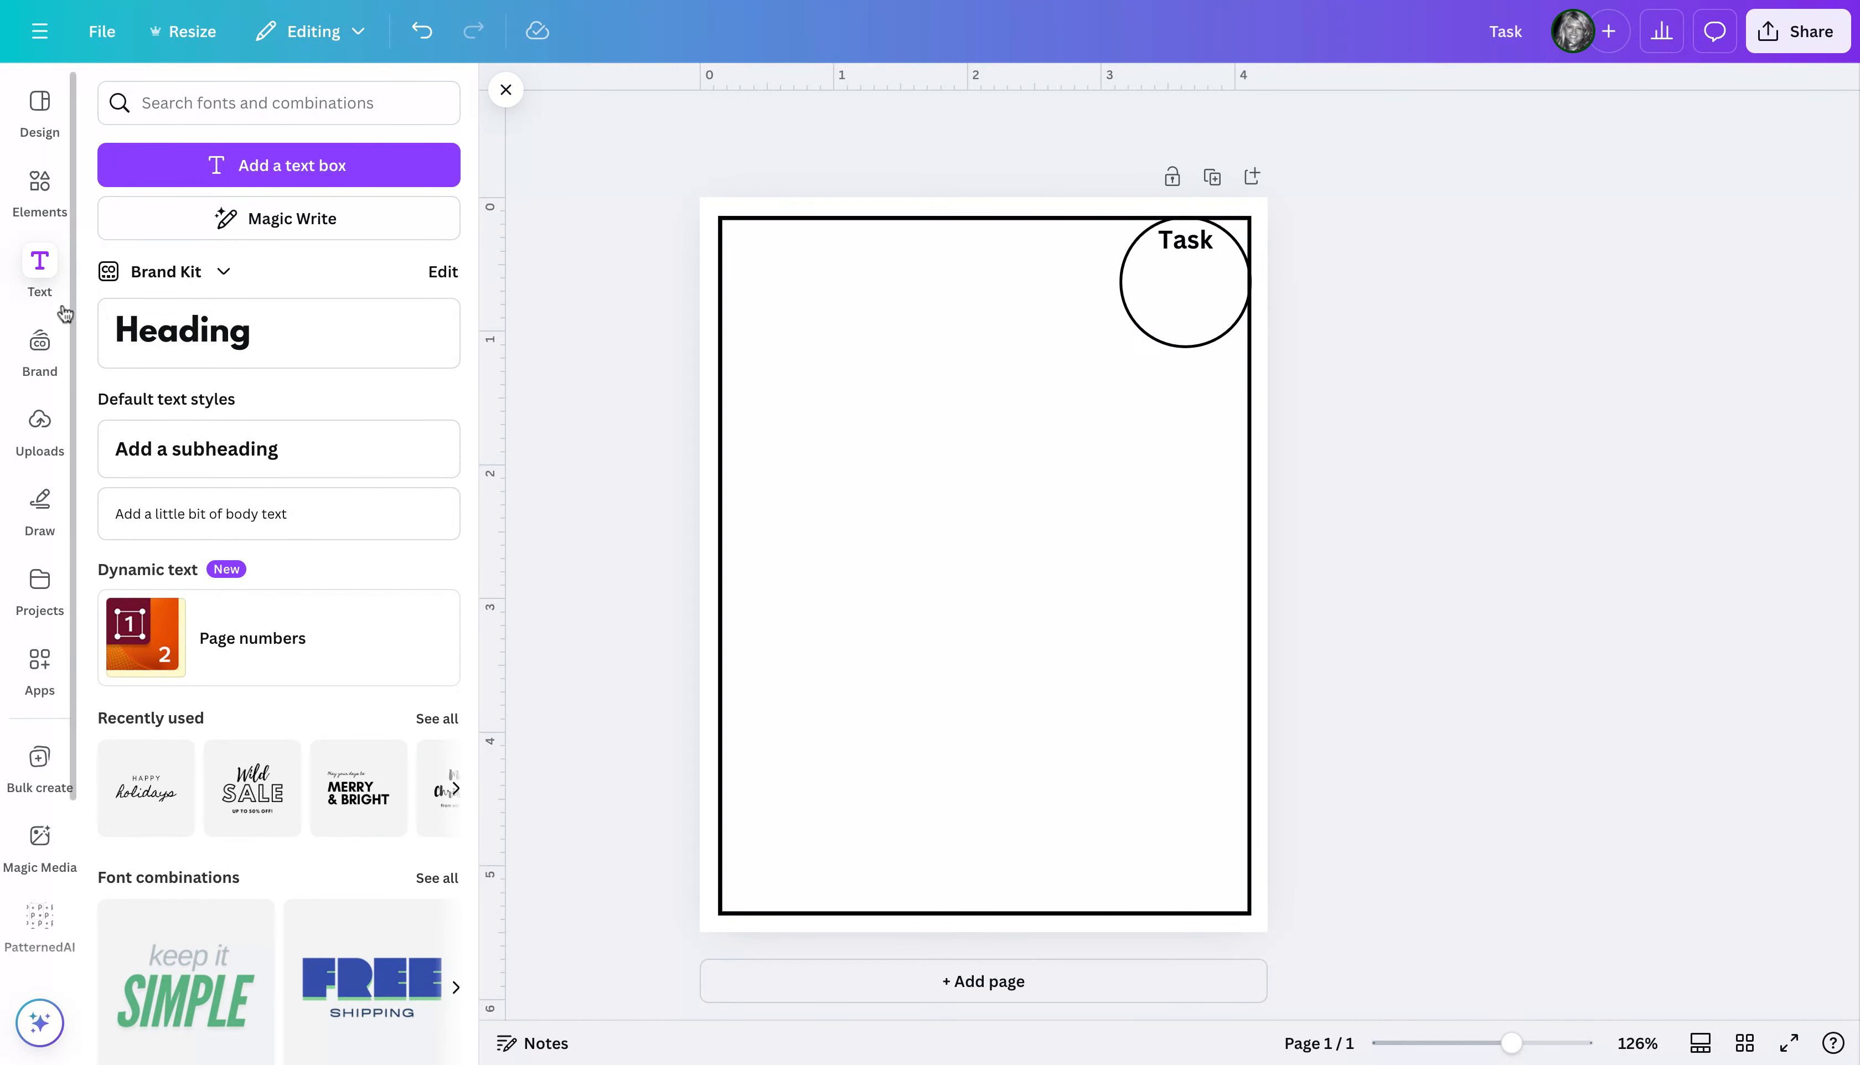
# Add a heading reading "1" and place it in the circle beneath the word "Task"
pyautogui.click(161, 328)
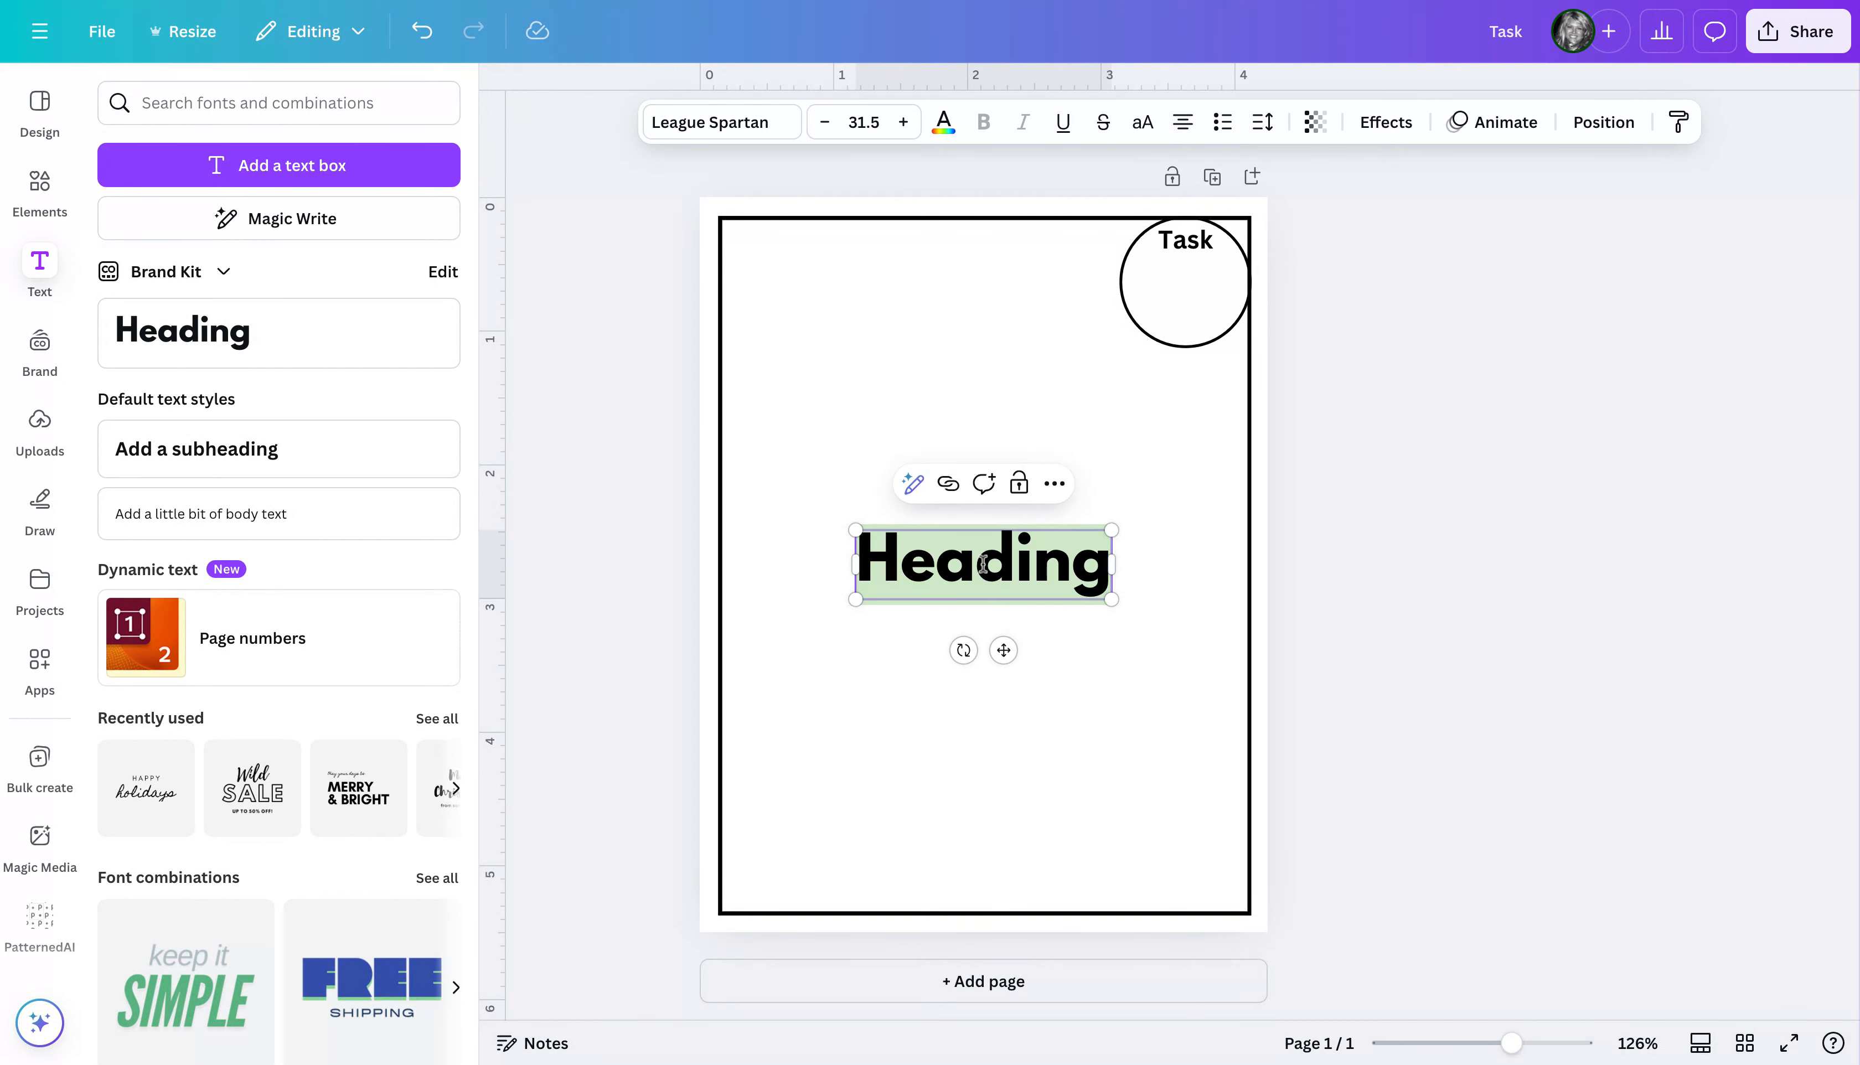
pyautogui.write('1')
pyautogui.click(1009, 570)
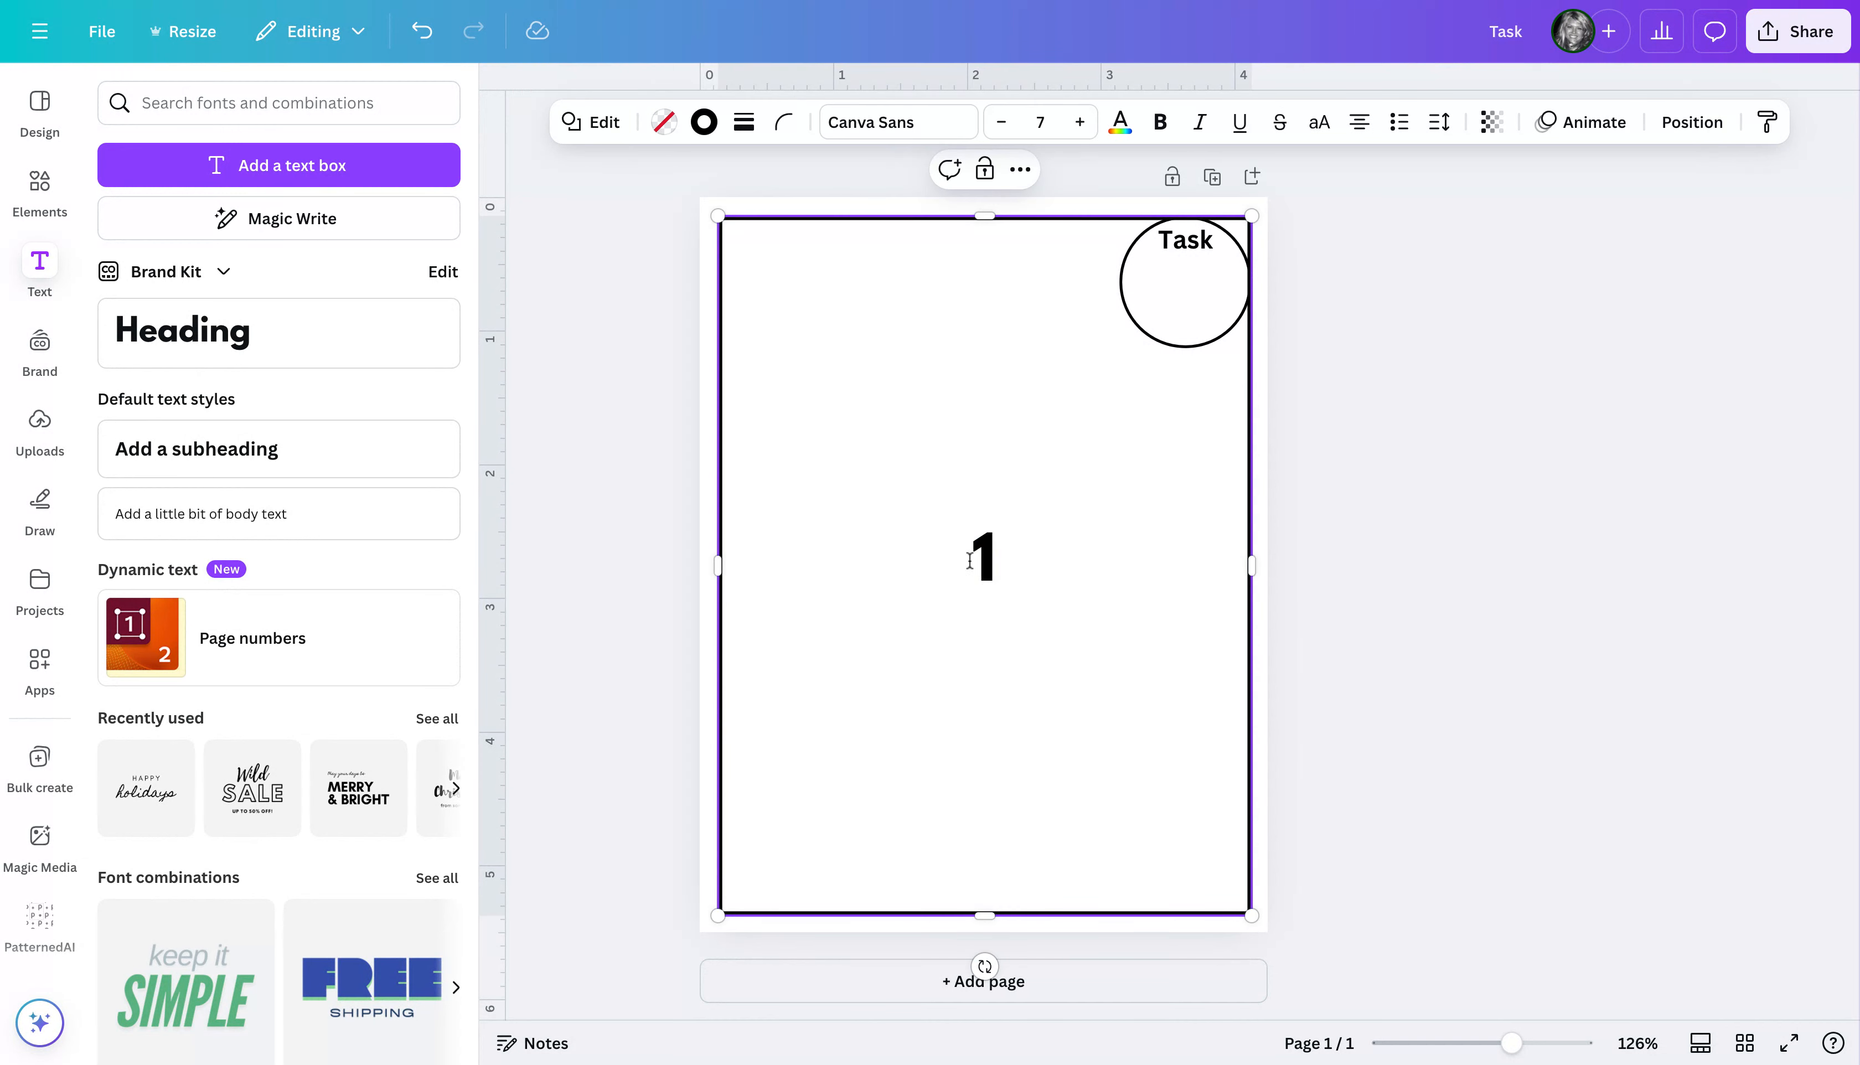
pyautogui.click(989, 553)
pyautogui.moveTo(989, 555); pyautogui.dragTo(1184, 297)
pyautogui.click(1305, 383)
pyautogui.click(1351, 308)
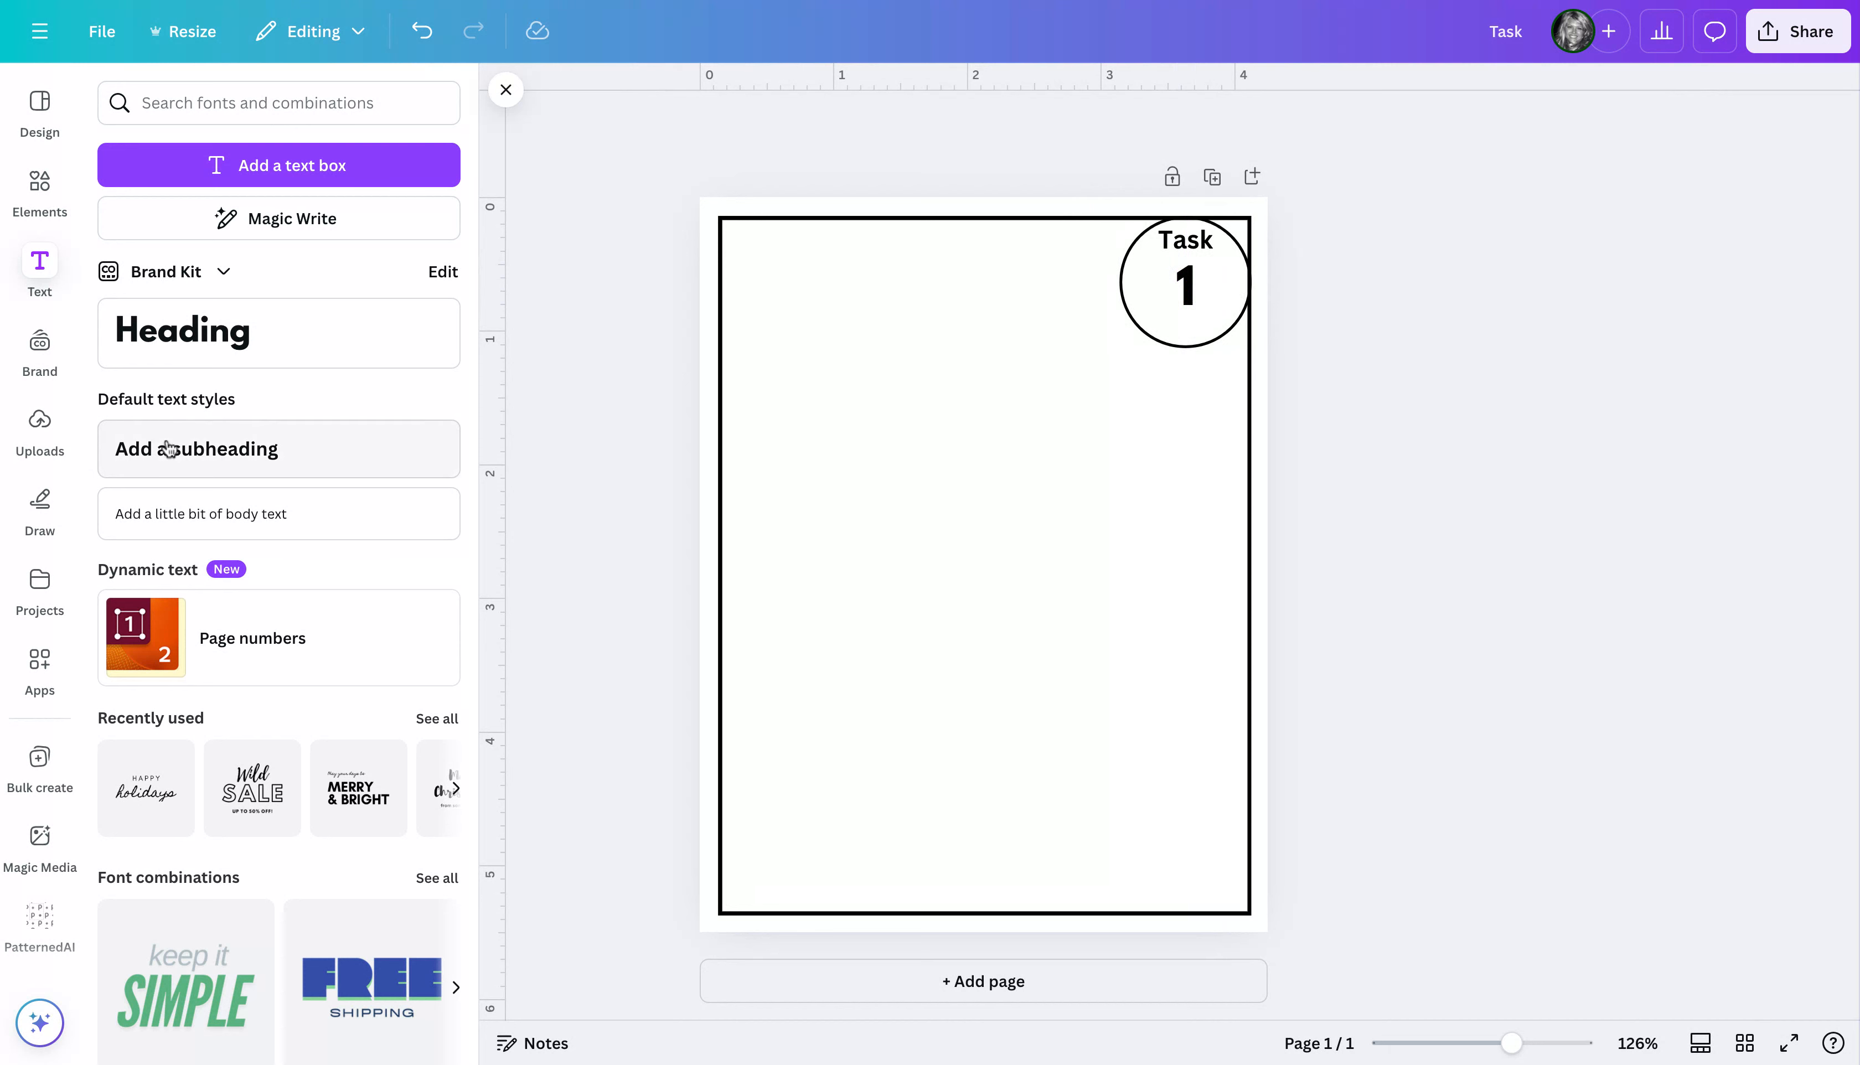
# Add a subheading reading "Task:" and place it near the frame's left edge, about 1 in below the page top
pyautogui.click(204, 448)
pyautogui.write('Task')
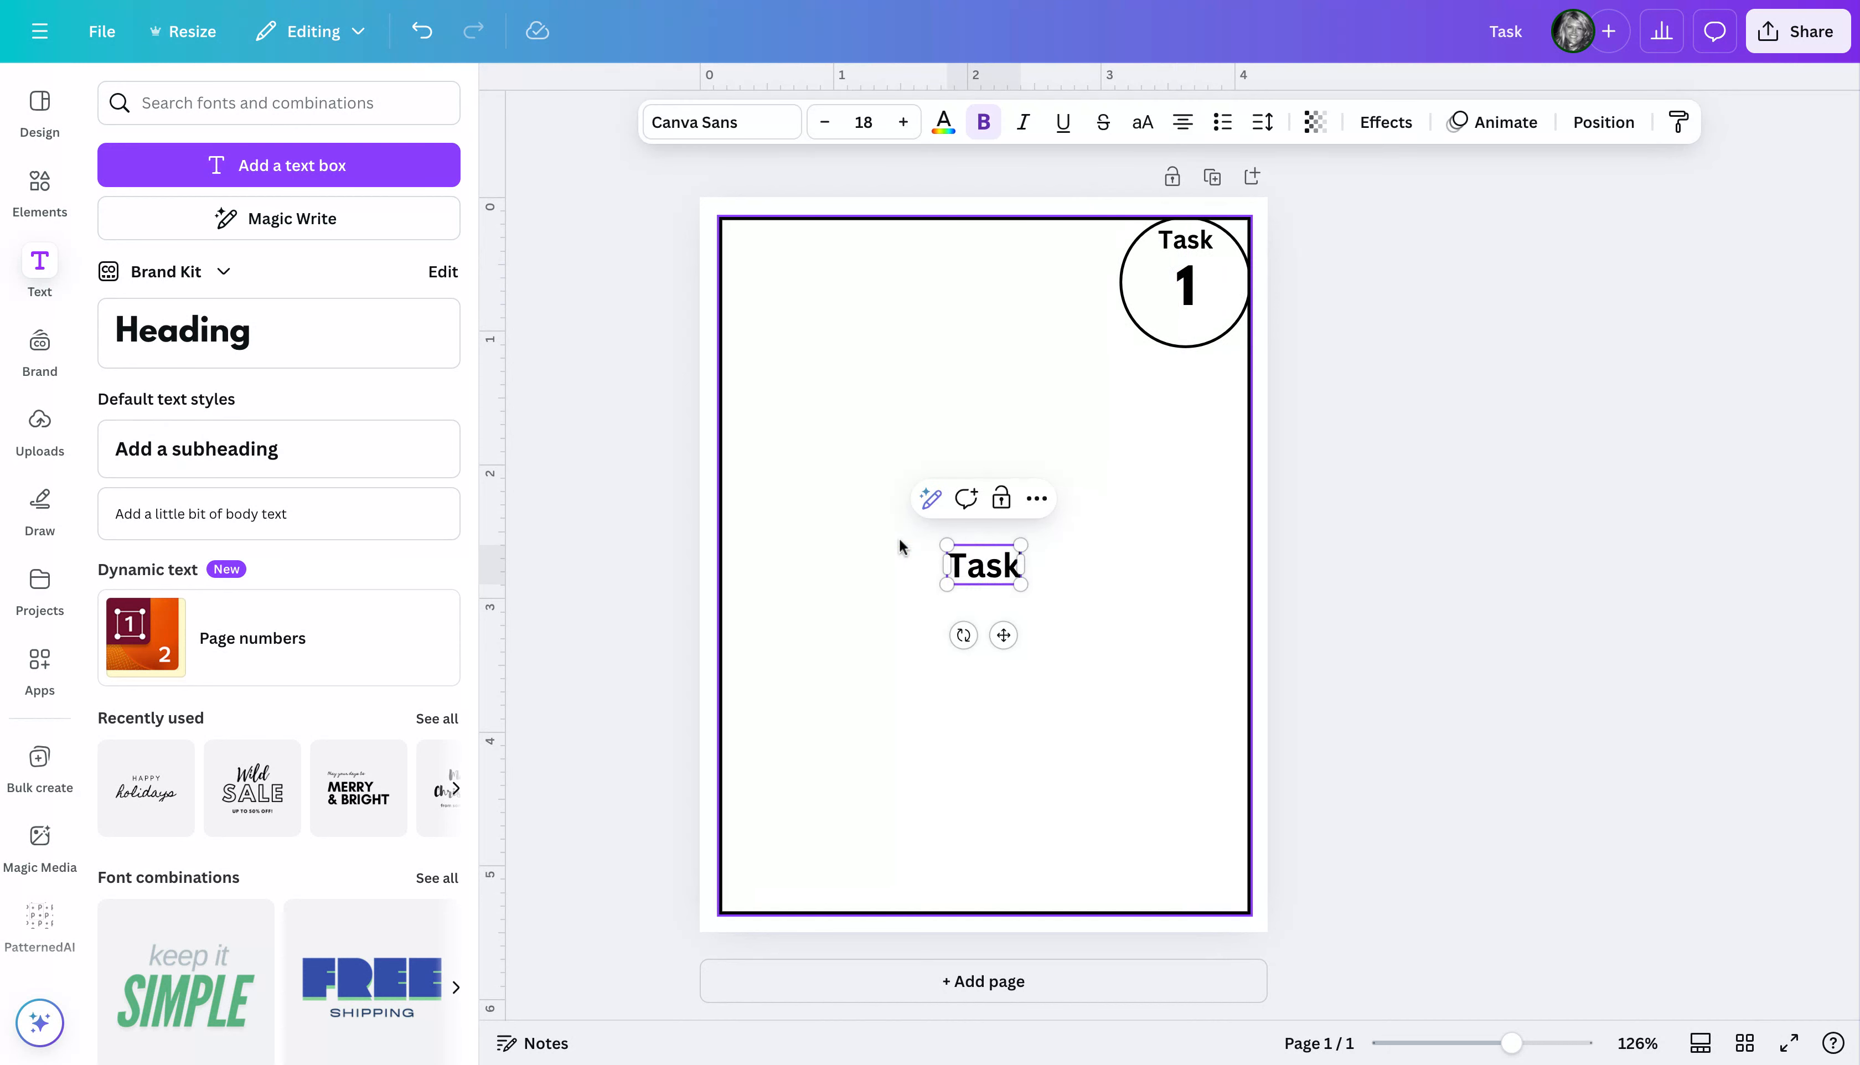
pyautogui.write(':')
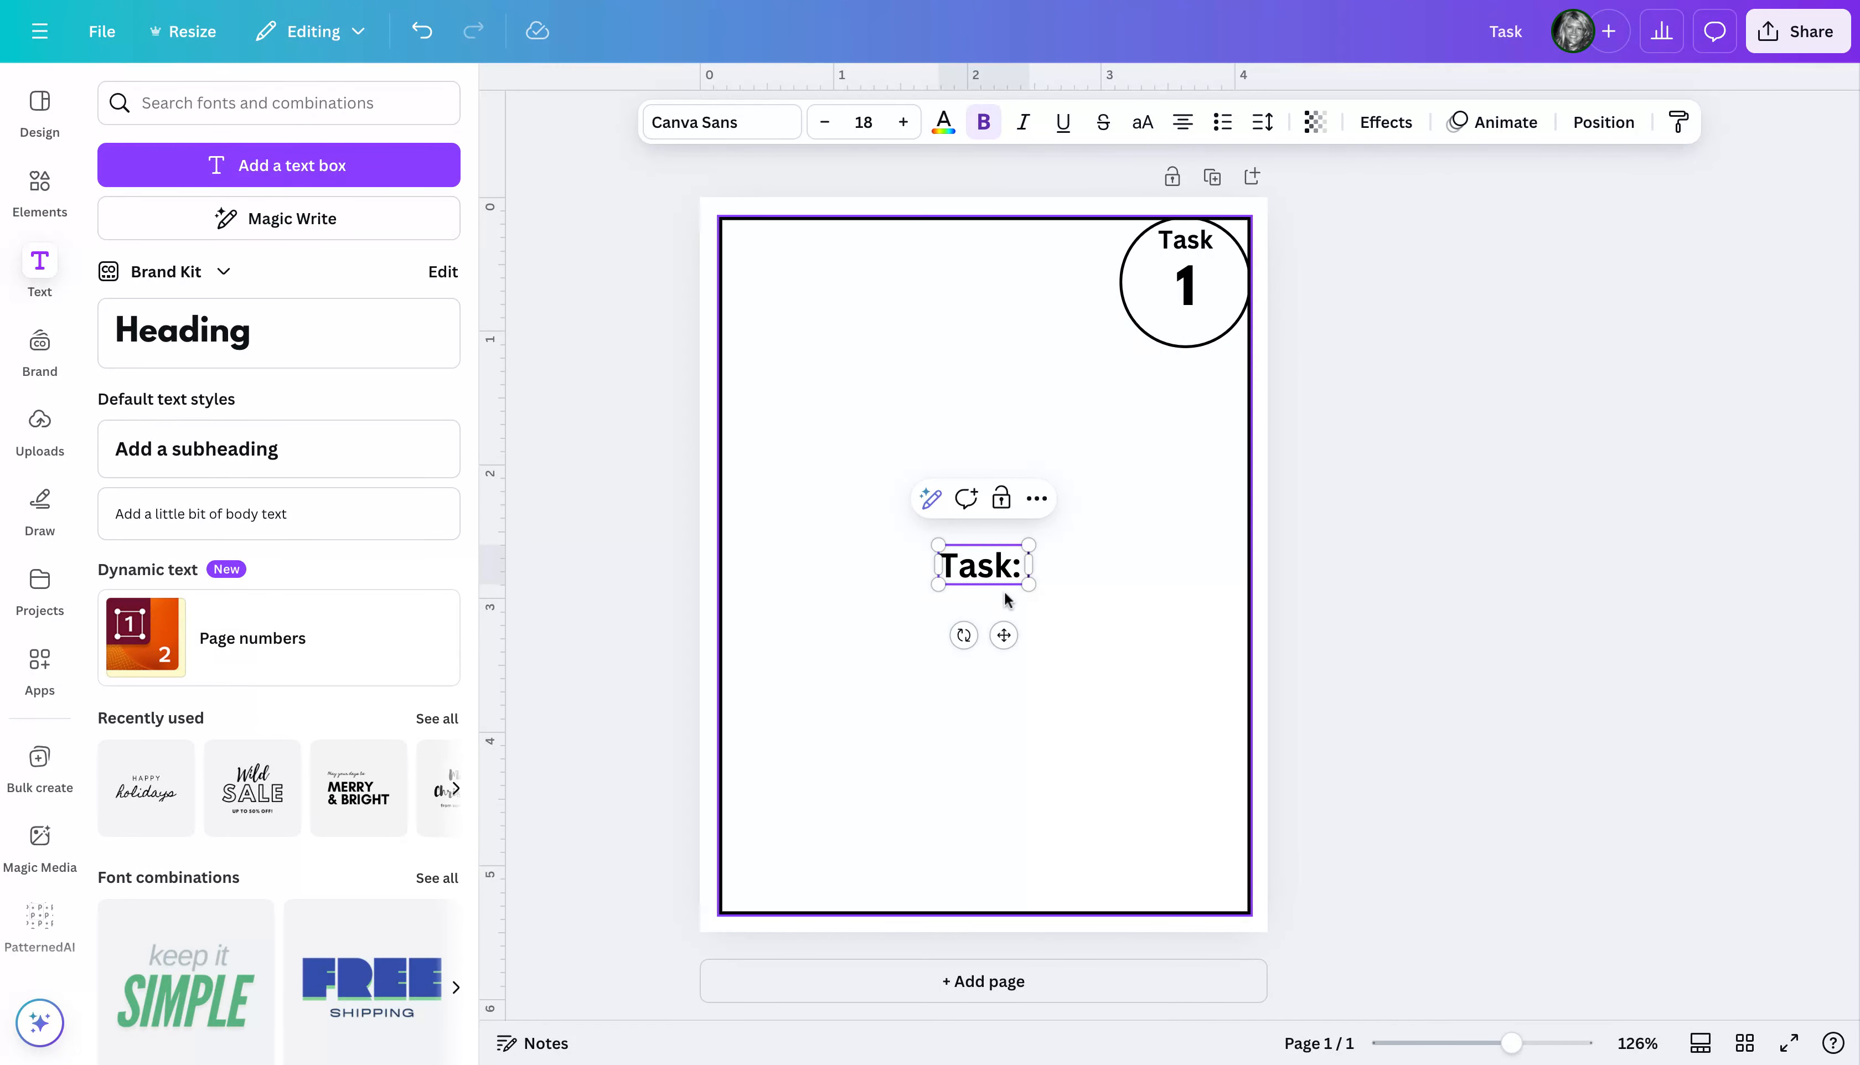
pyautogui.click(1388, 486)
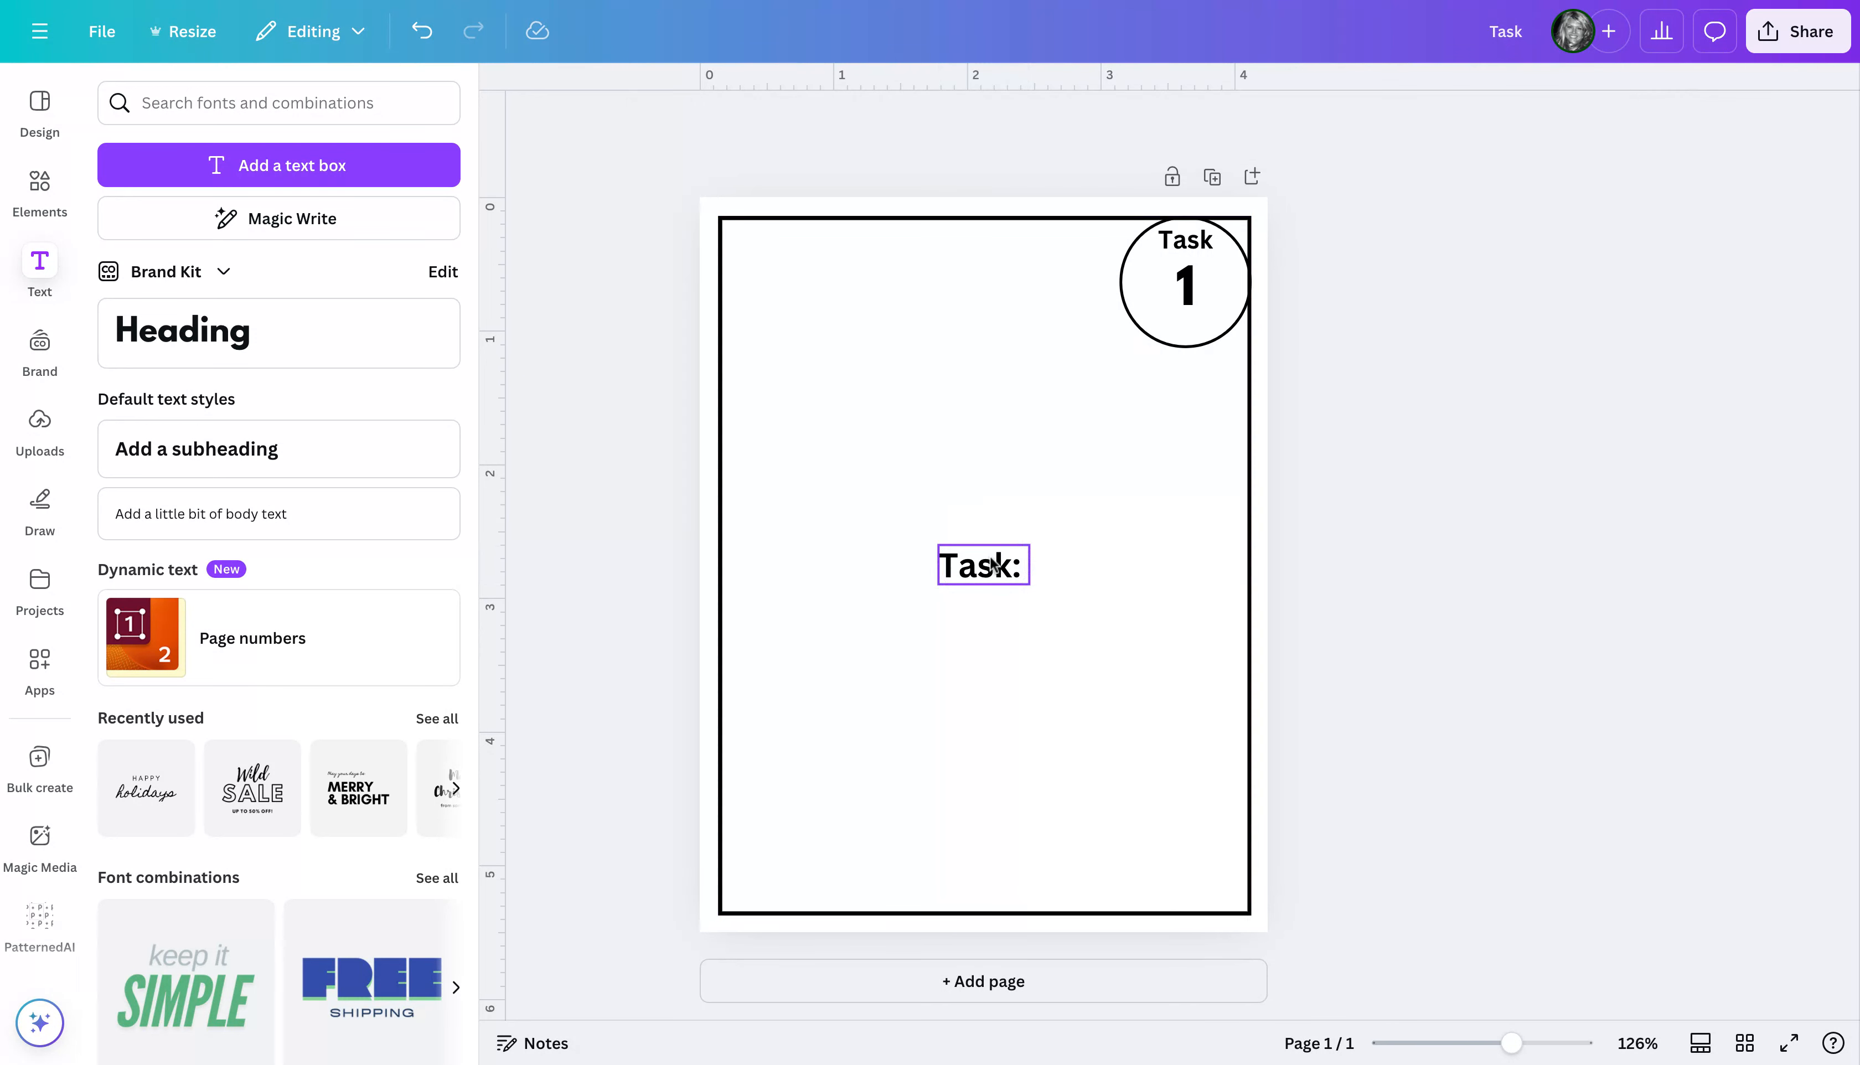
pyautogui.moveTo(994, 565)
pyautogui.mouseDown()
pyautogui.moveTo(892, 311)
pyautogui.moveTo(804, 245)
pyautogui.moveTo(786, 322)
pyautogui.mouseUp()
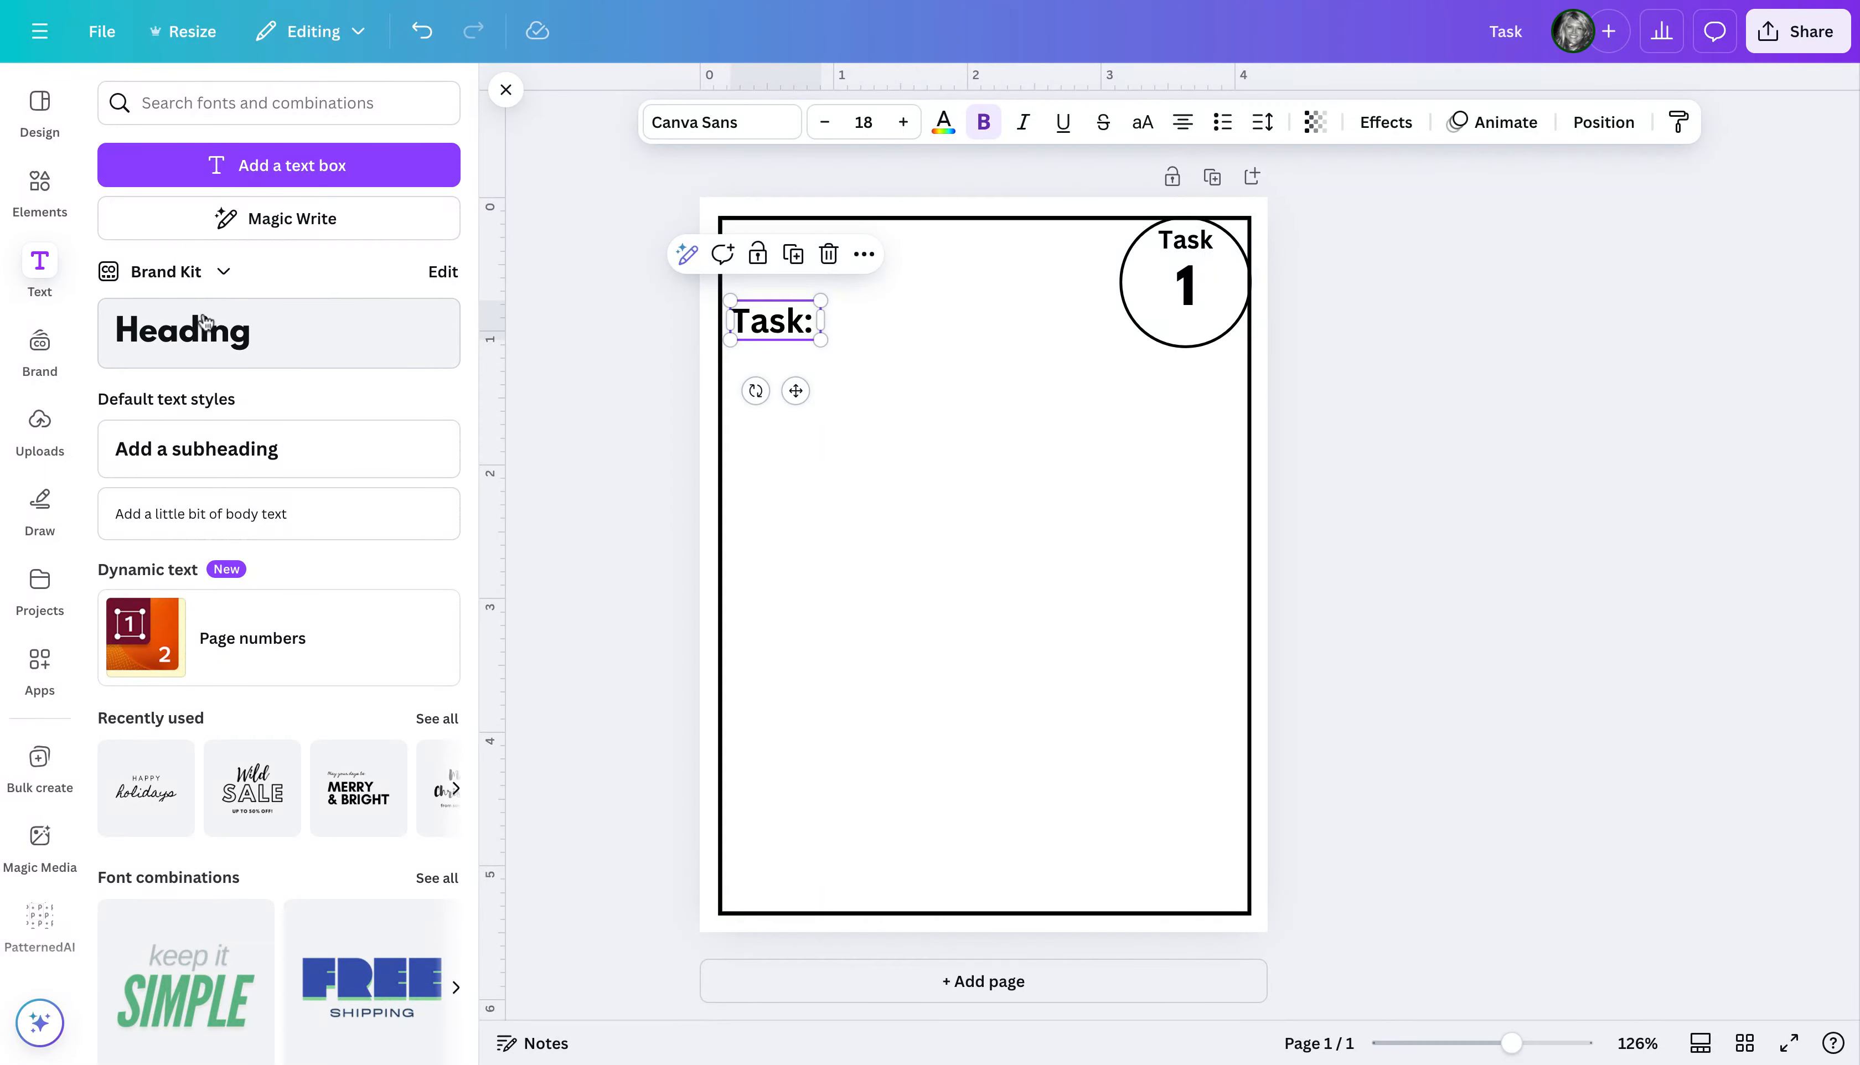
# Add the recently used "Happy holidays" text design to the card and change its wording to "A CHRISTMAS" and "Carol"
pyautogui.moveTo(188, 789); pyautogui.dragTo(1033, 513)
pyautogui.doubleClick(1034, 513)
pyautogui.write('A O')
pyautogui.write('HRISTMAS')
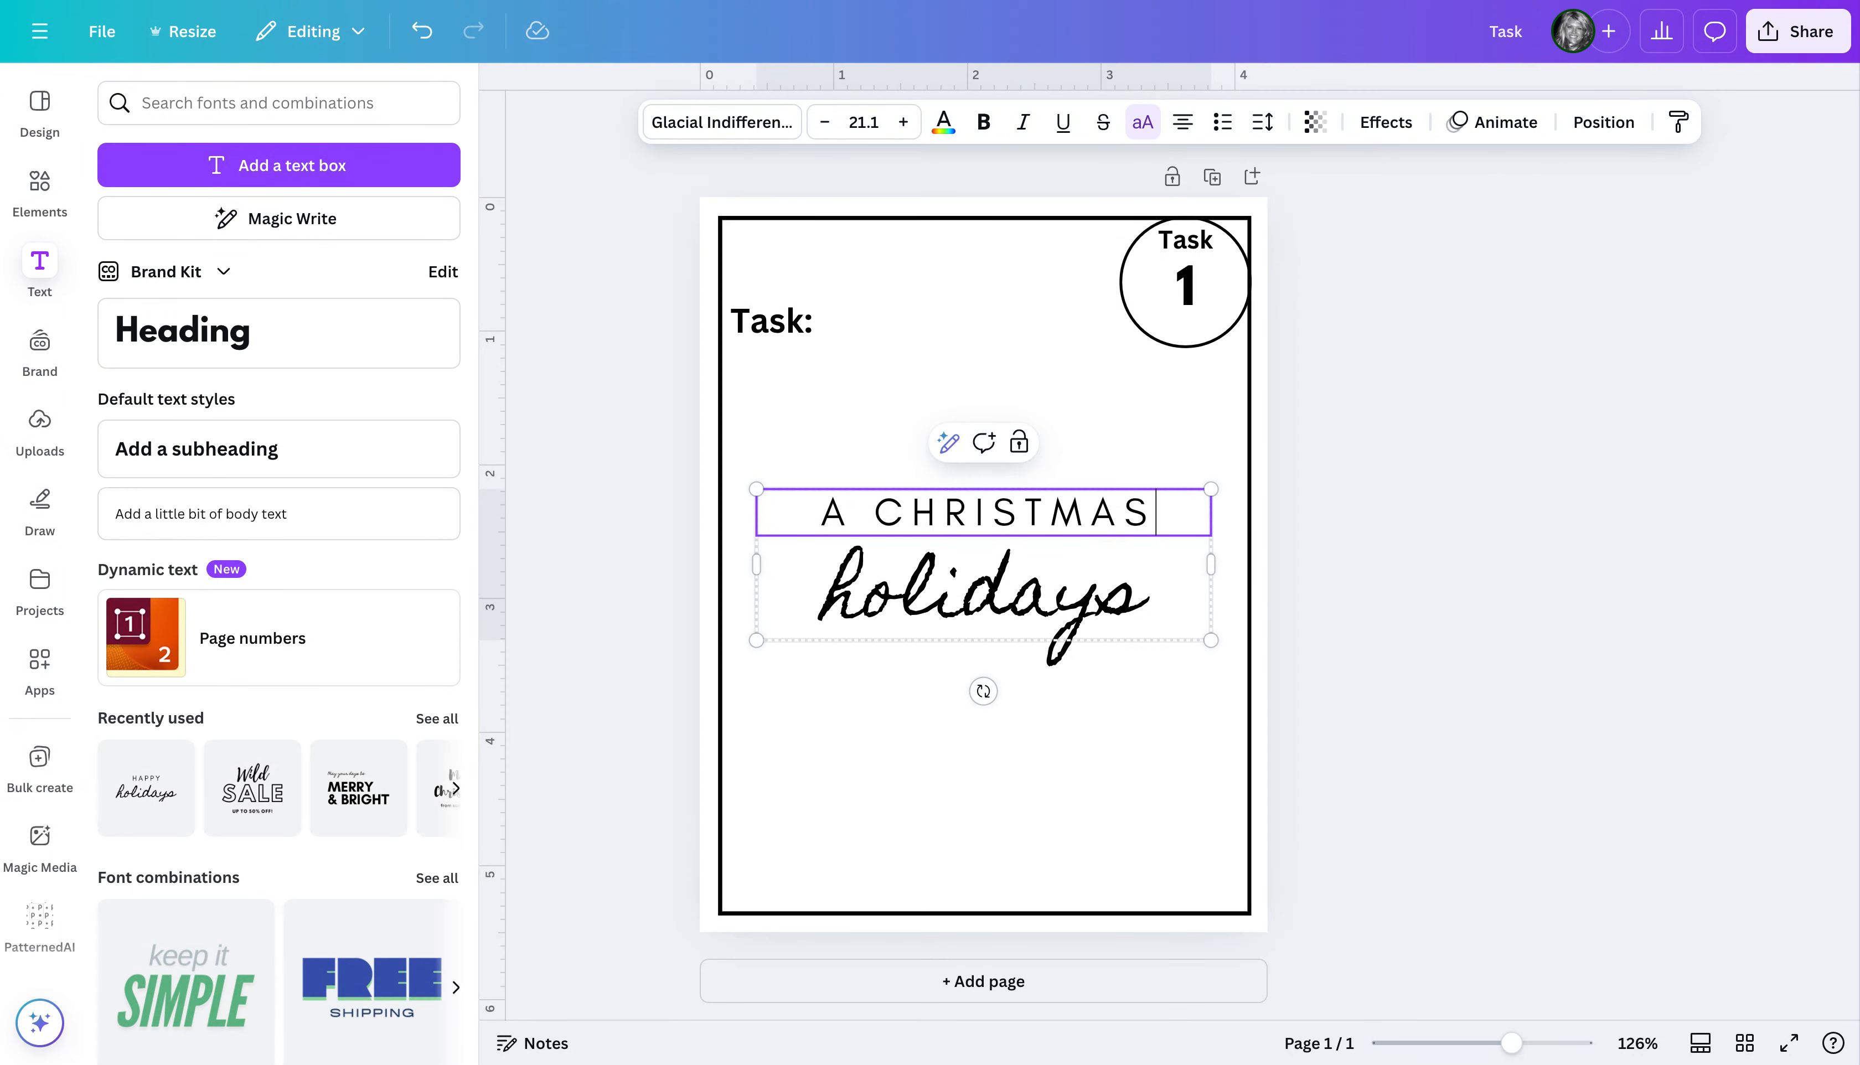
pyautogui.doubleClick(992, 586)
pyautogui.write('Carol')
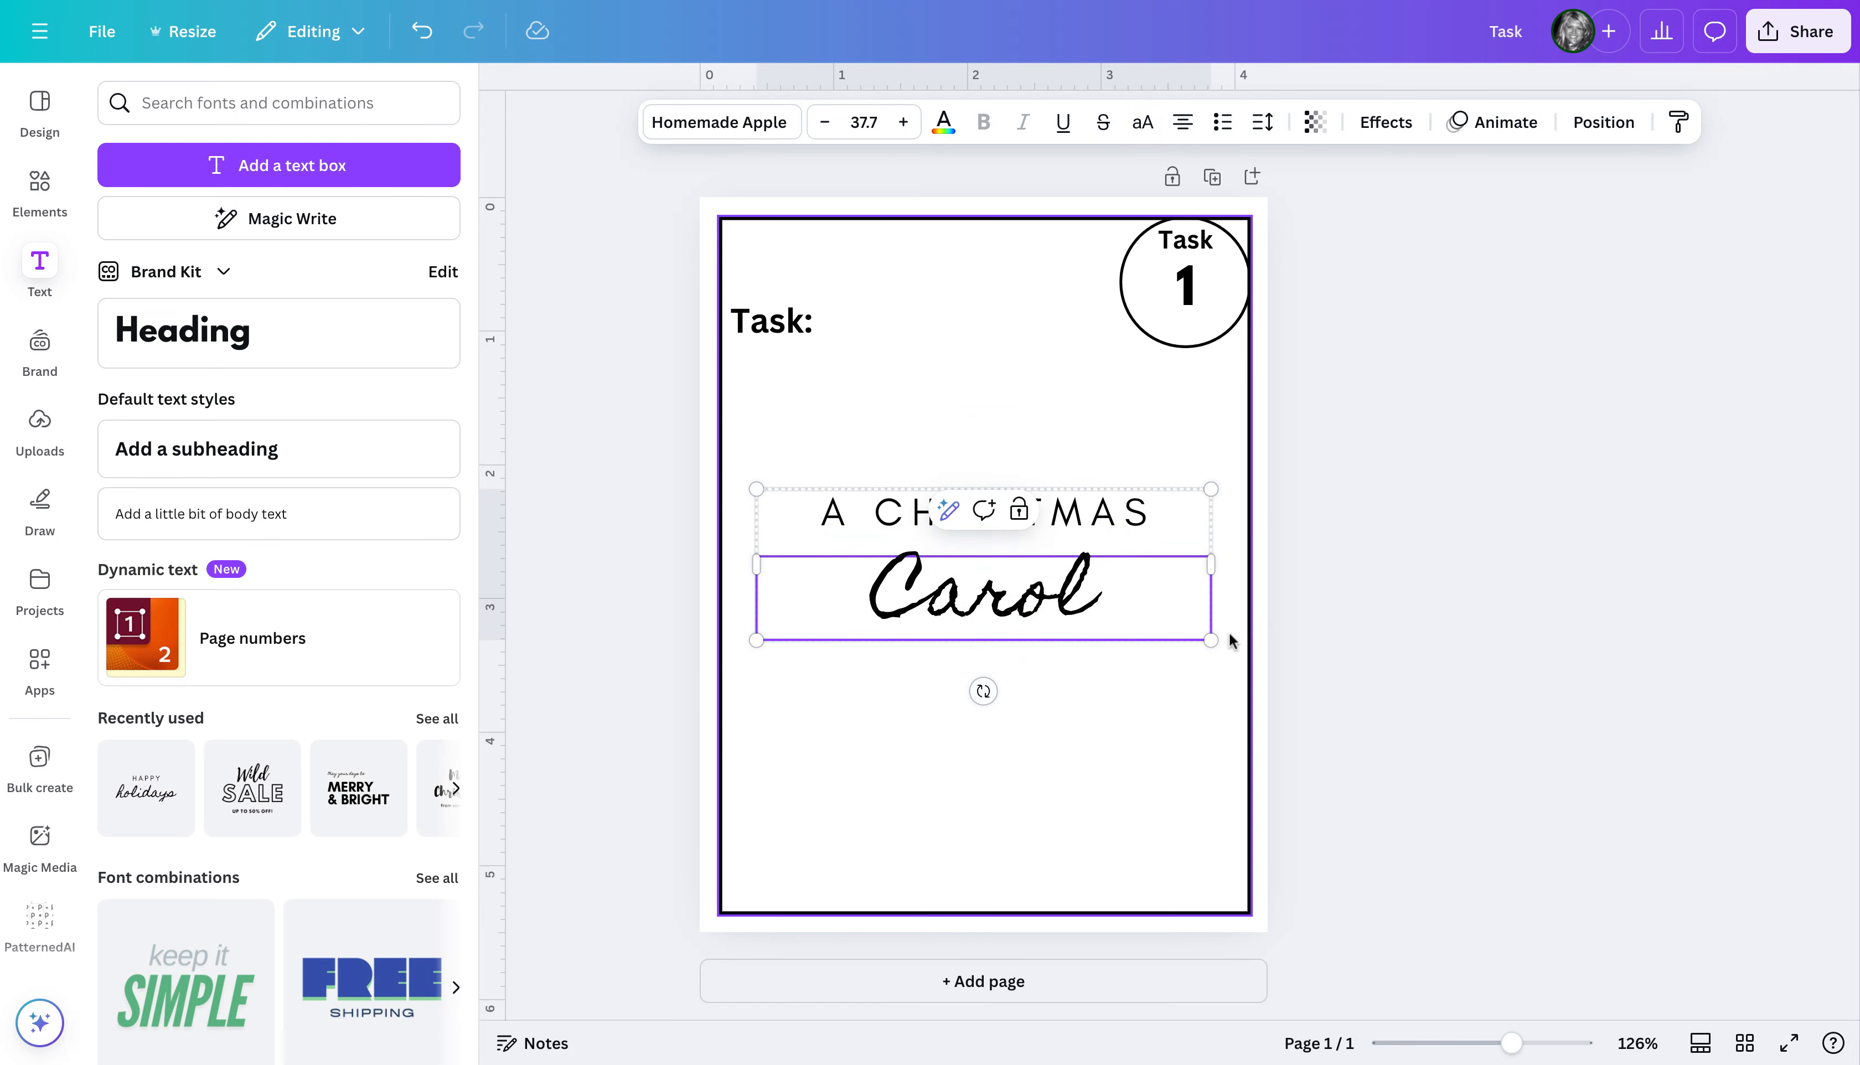
# Scale down the "A CHRISTMAS Carol" text group to about 1.4 in wide and place it in the card's upper-left corner above "Task:"
pyautogui.moveTo(1211, 641); pyautogui.dragTo(948, 553)
pyautogui.click(1005, 552)
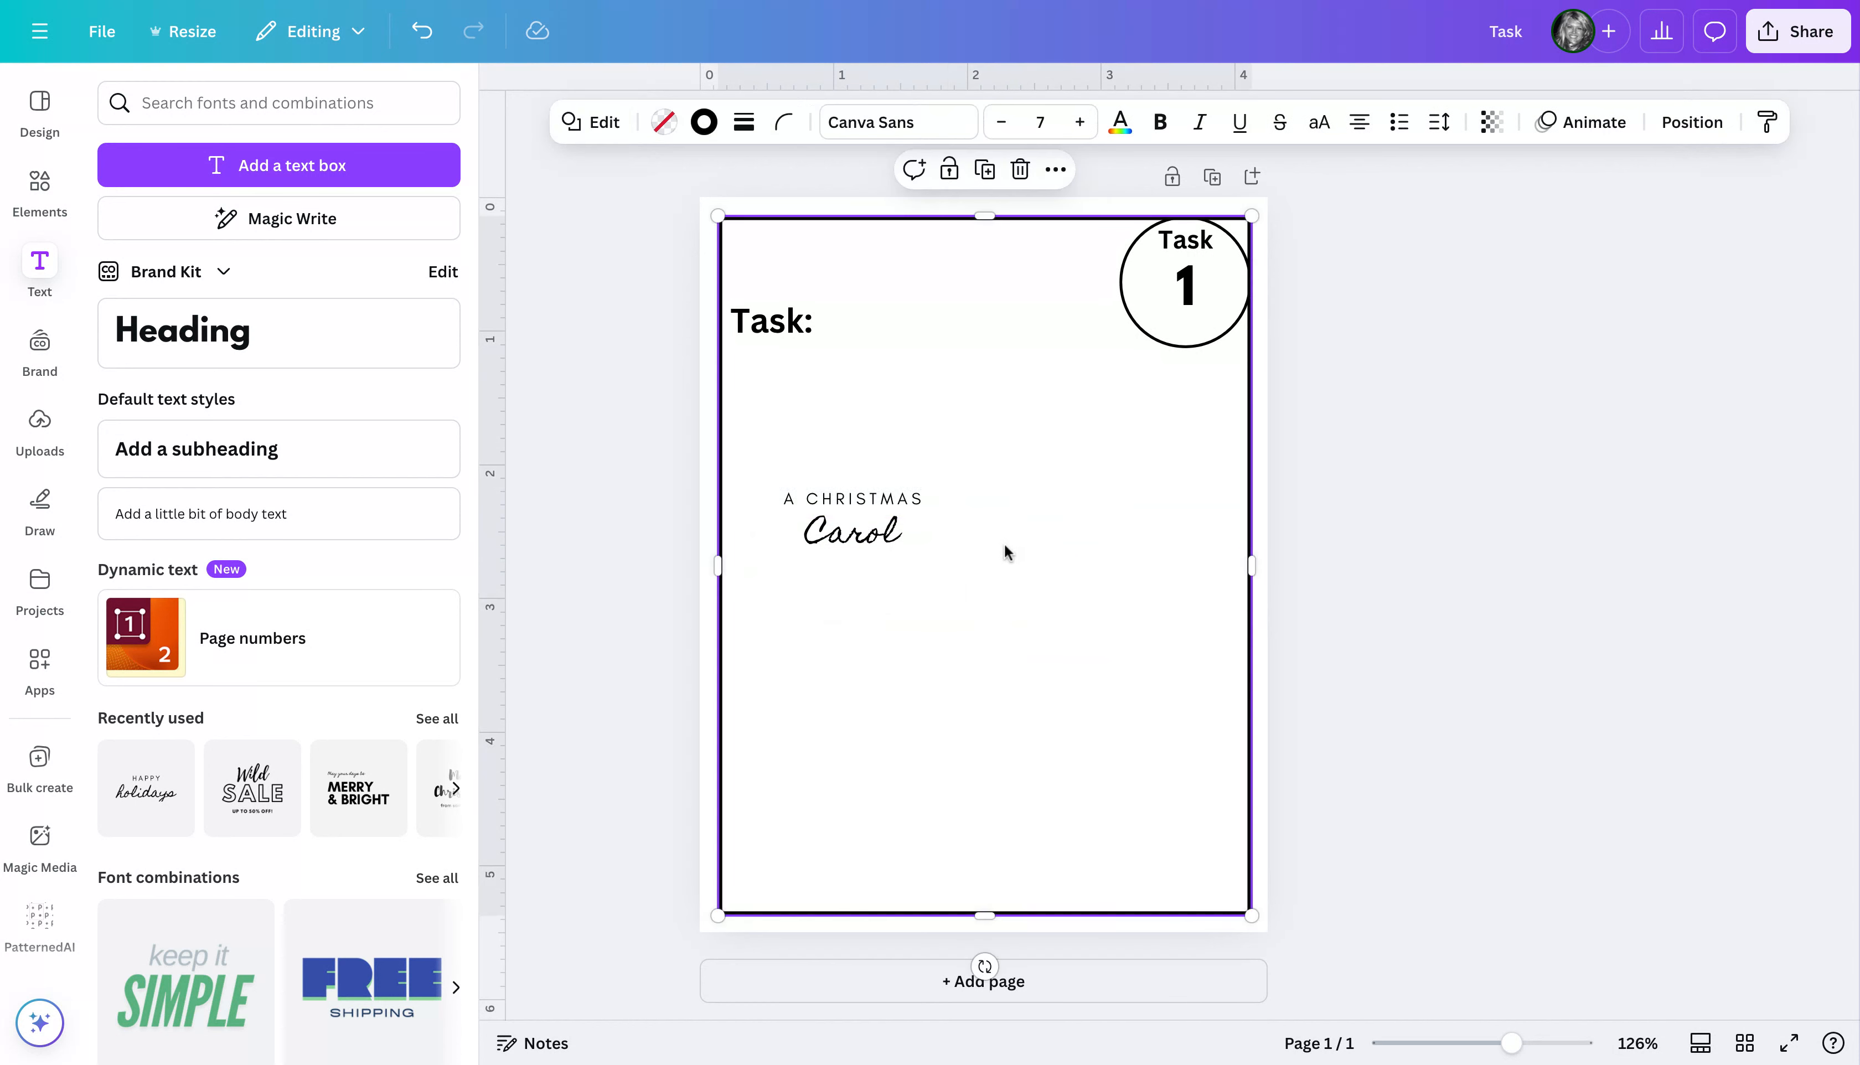
pyautogui.click(892, 531)
pyautogui.moveTo(892, 531); pyautogui.dragTo(846, 270)
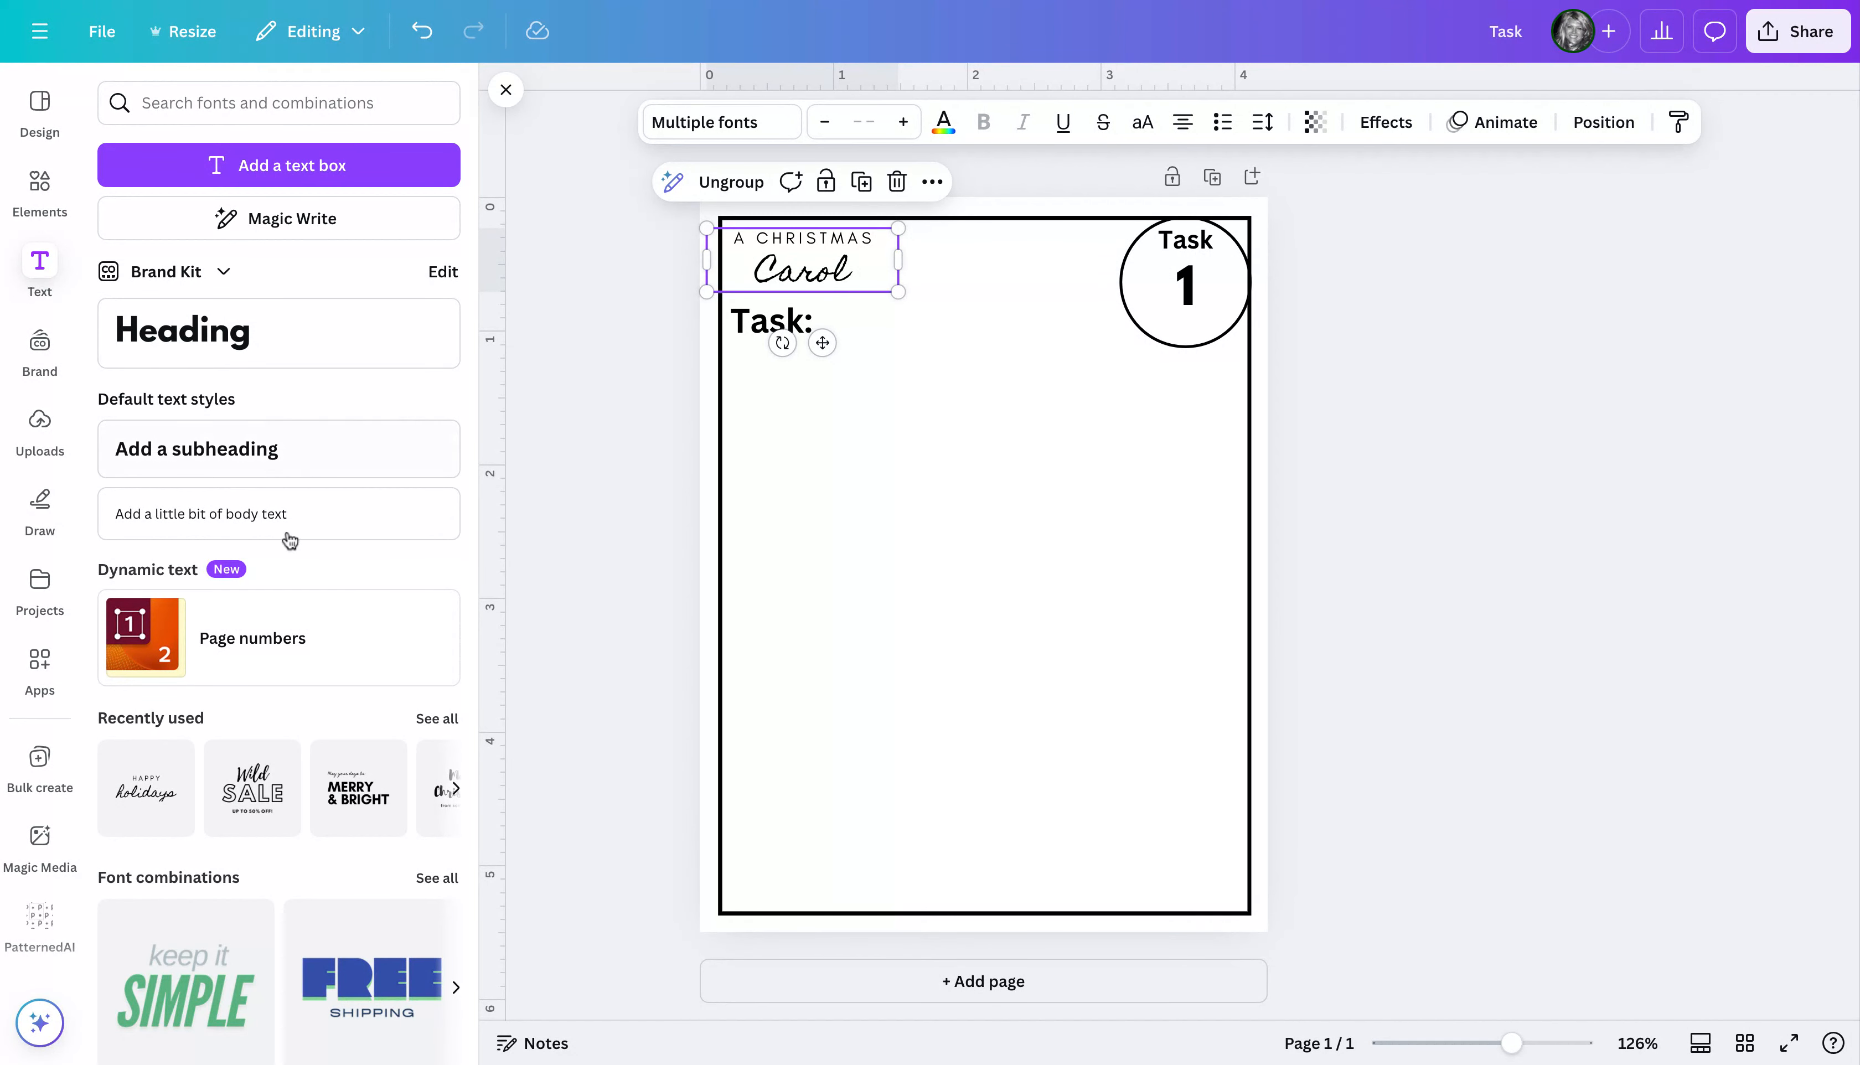
# Add the recently used "Merry & Bright" text design, change its large wording to "TASK CARDS" and clear its small script line
pyautogui.click(356, 792)
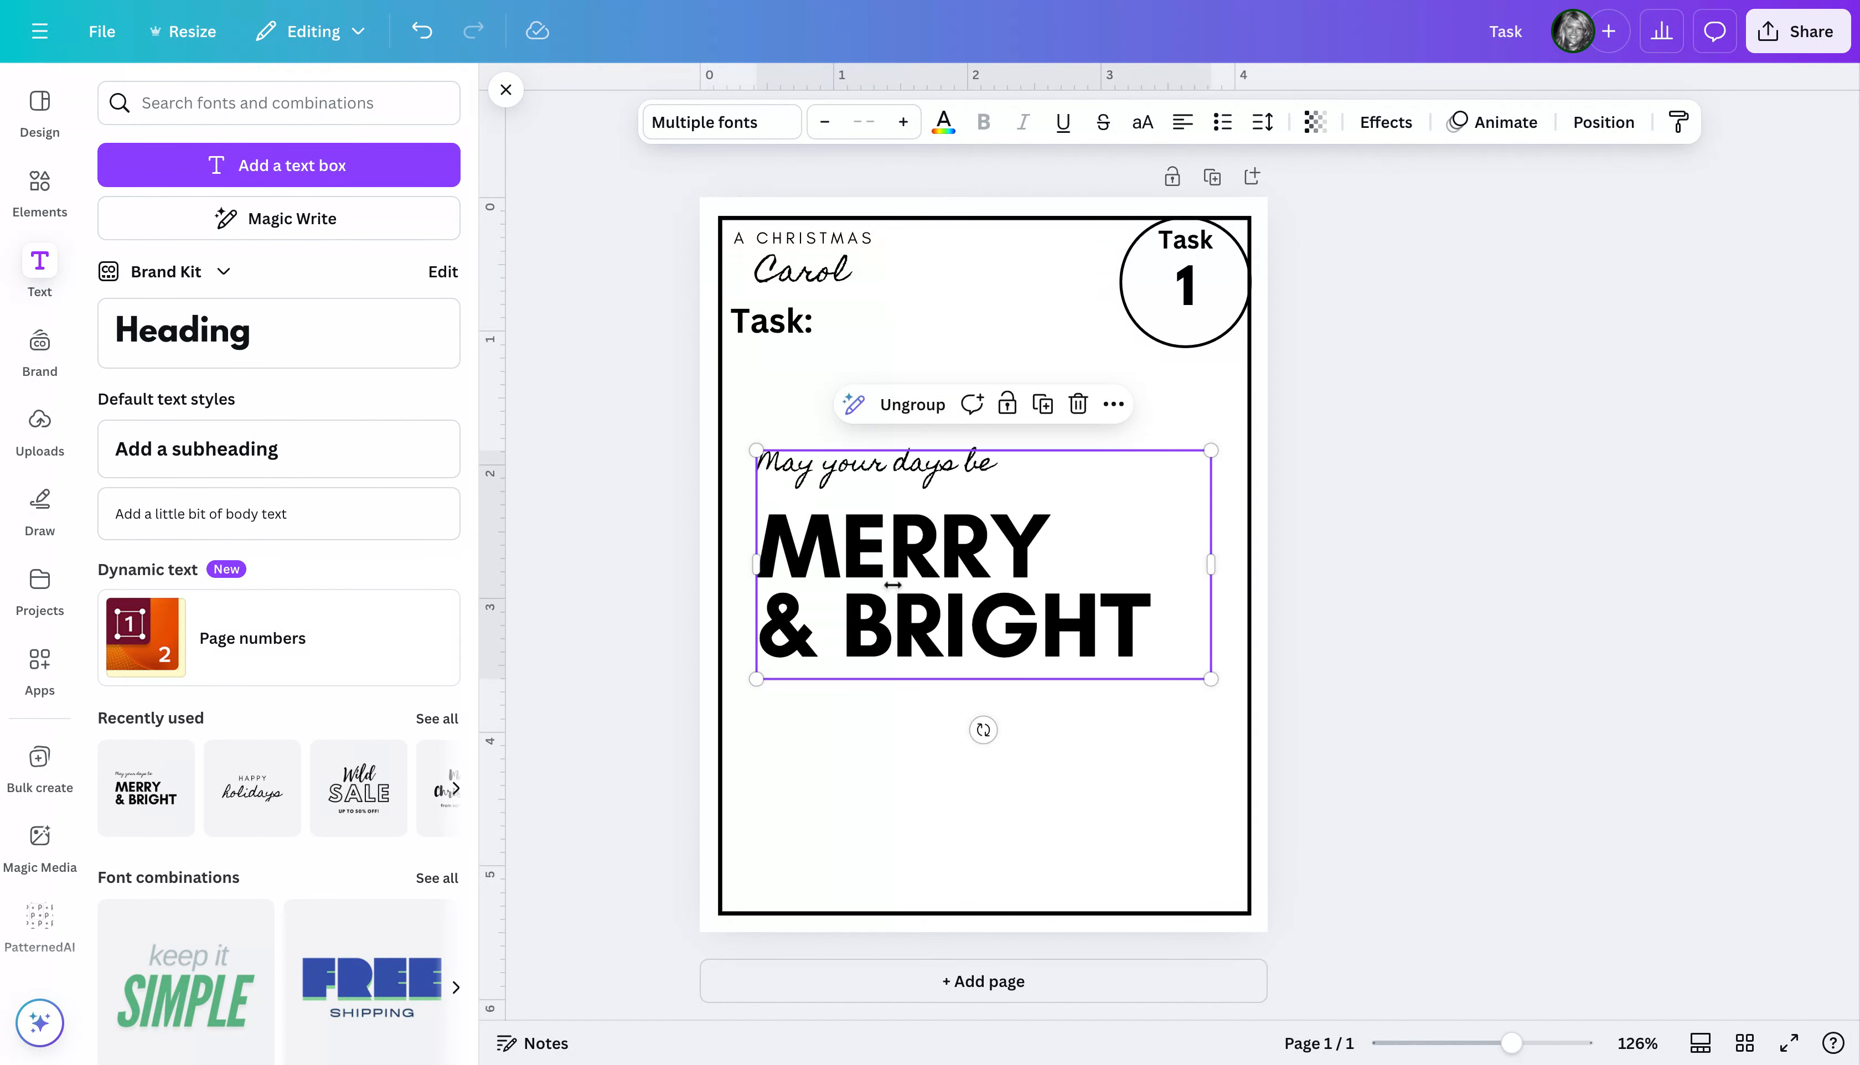
pyautogui.click(906, 562)
pyautogui.doubleClick(906, 562)
pyautogui.write('TASK')
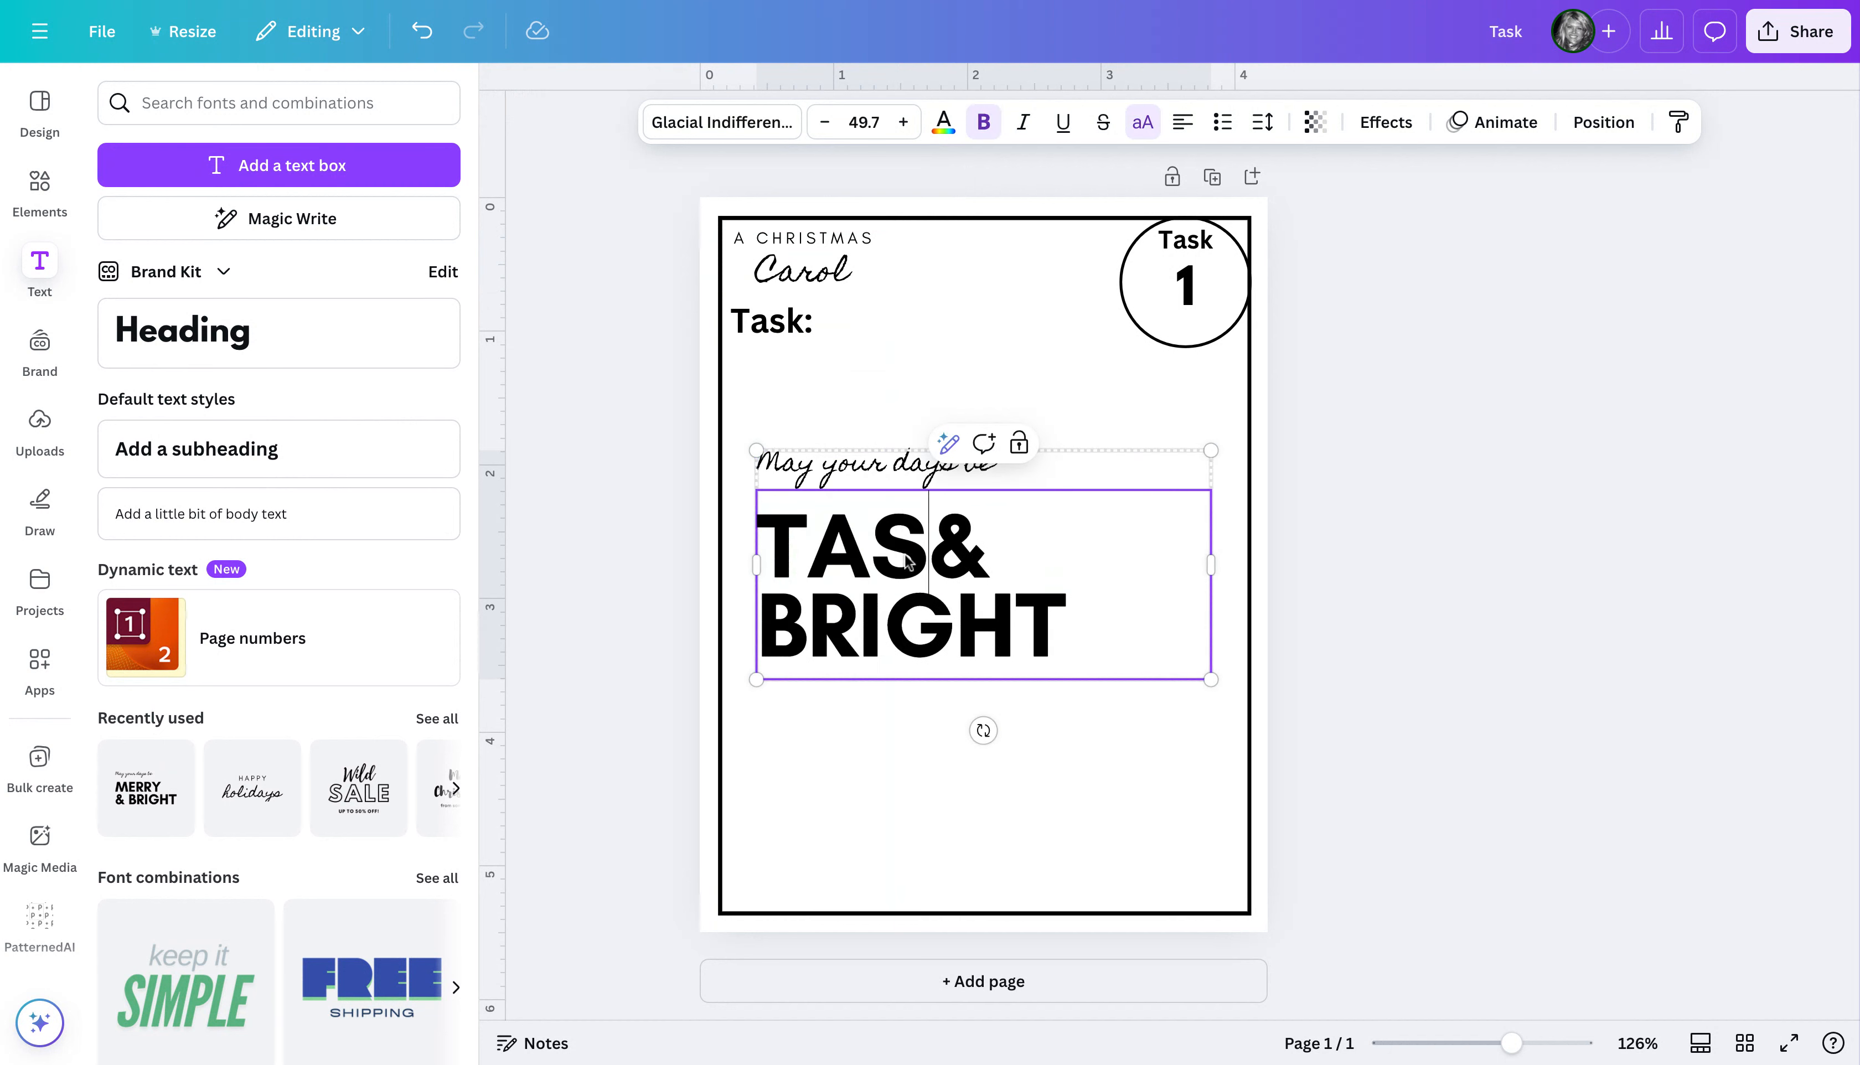
pyautogui.write(' CARDS')
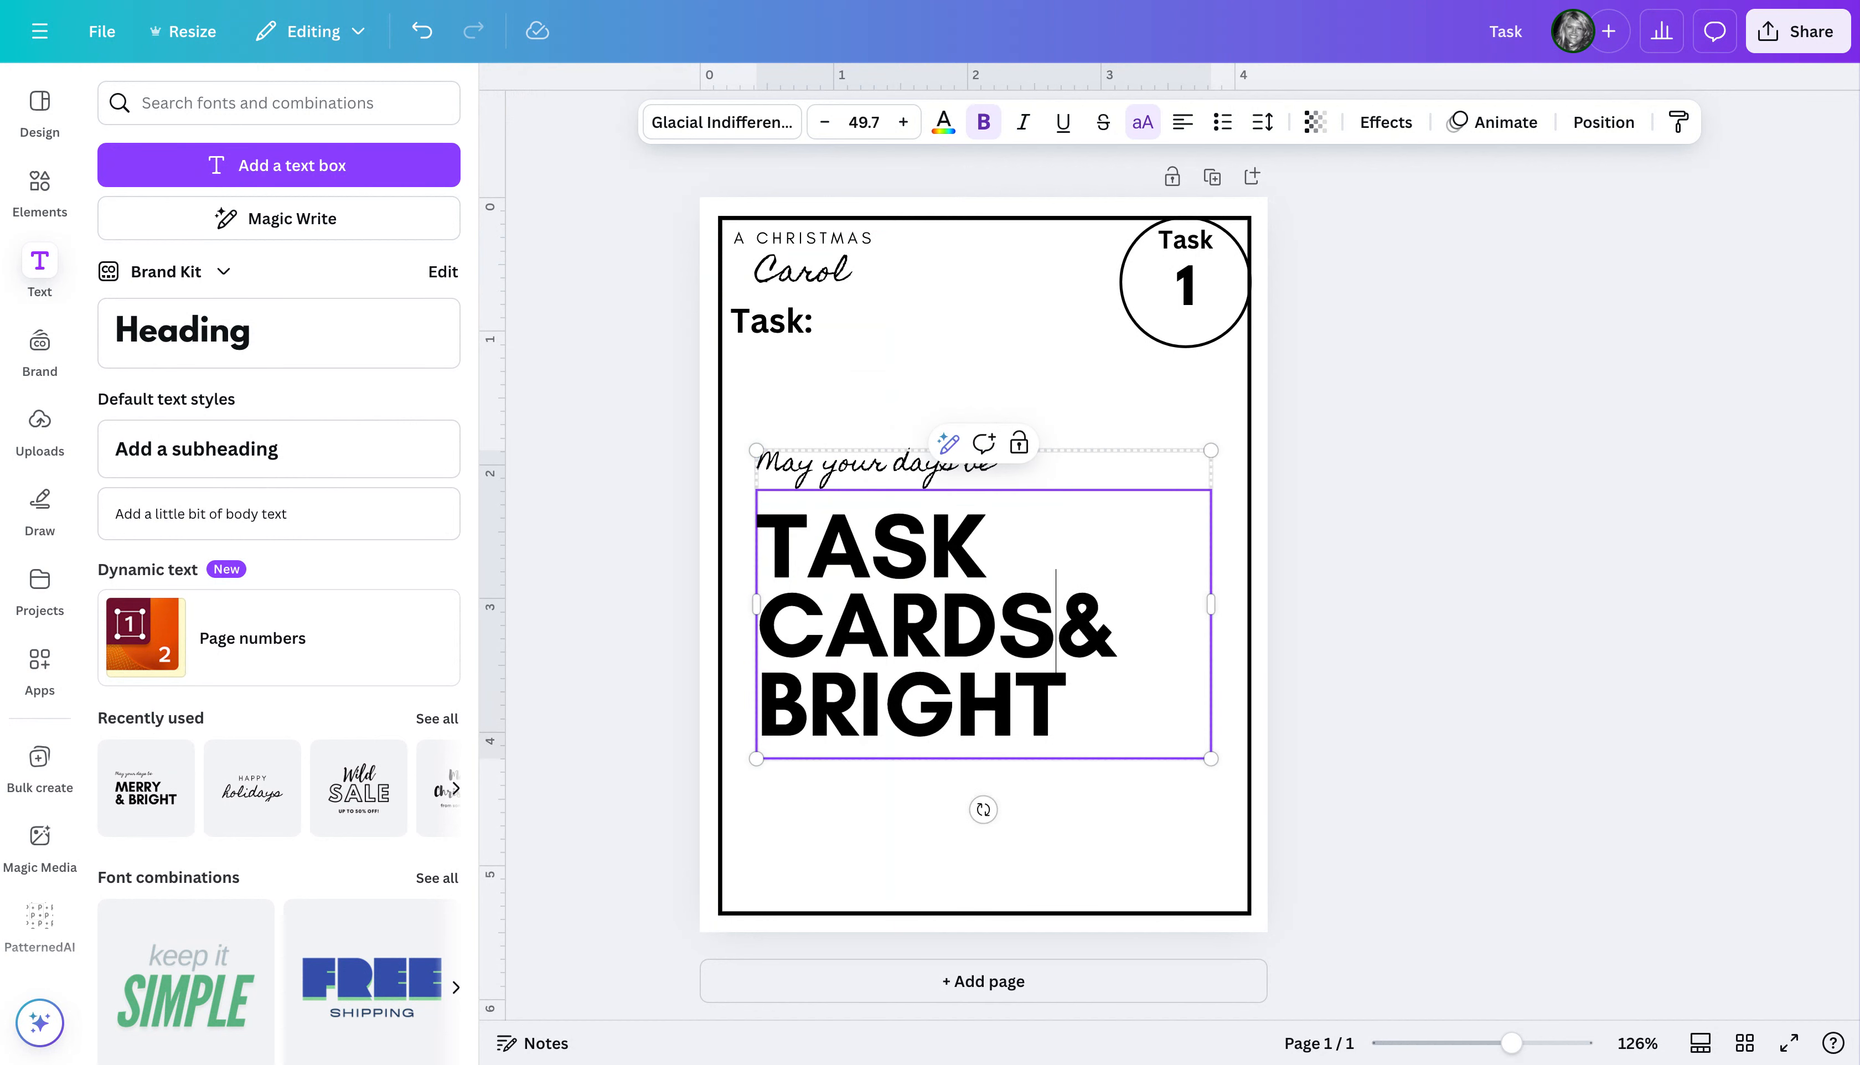
pyautogui.hotkey('ctrl', 'shift', 'Left')
pyautogui.hotkey('ctrl', 'shift', 'Left')
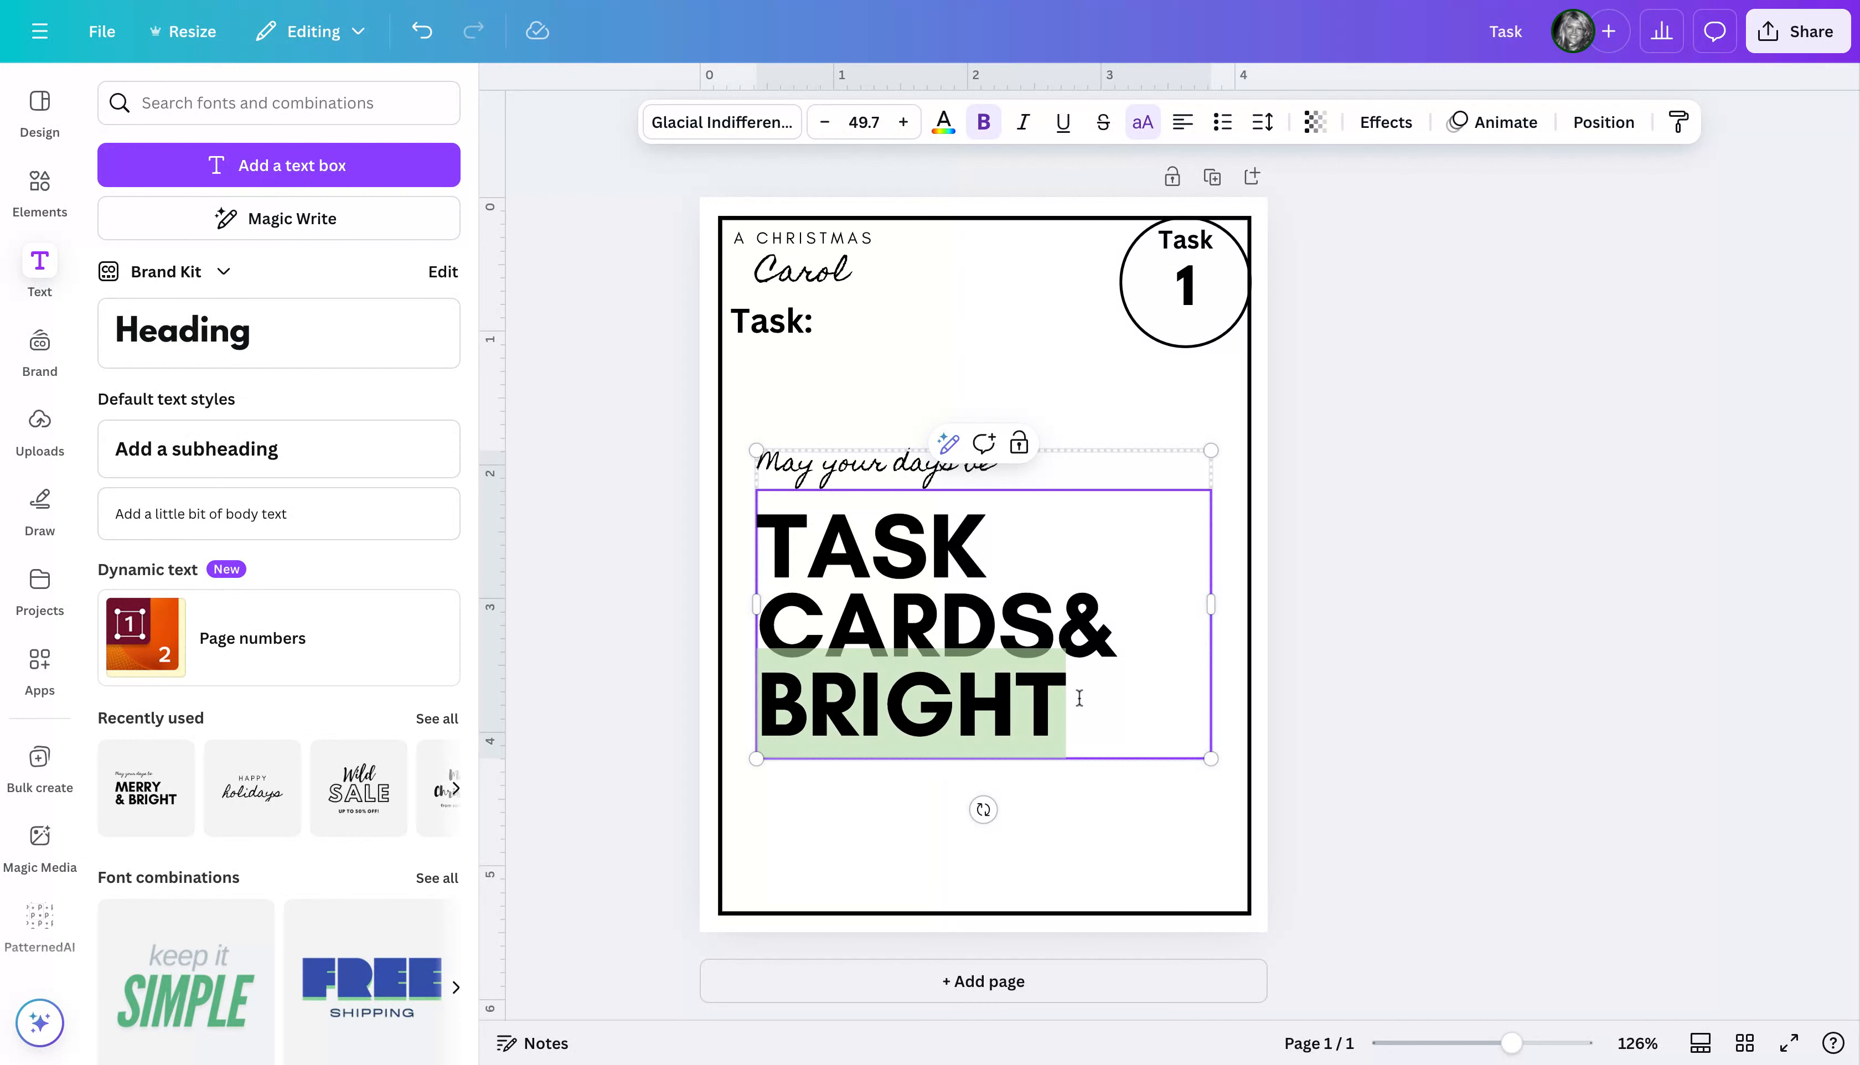
pyautogui.press('BackSpace')
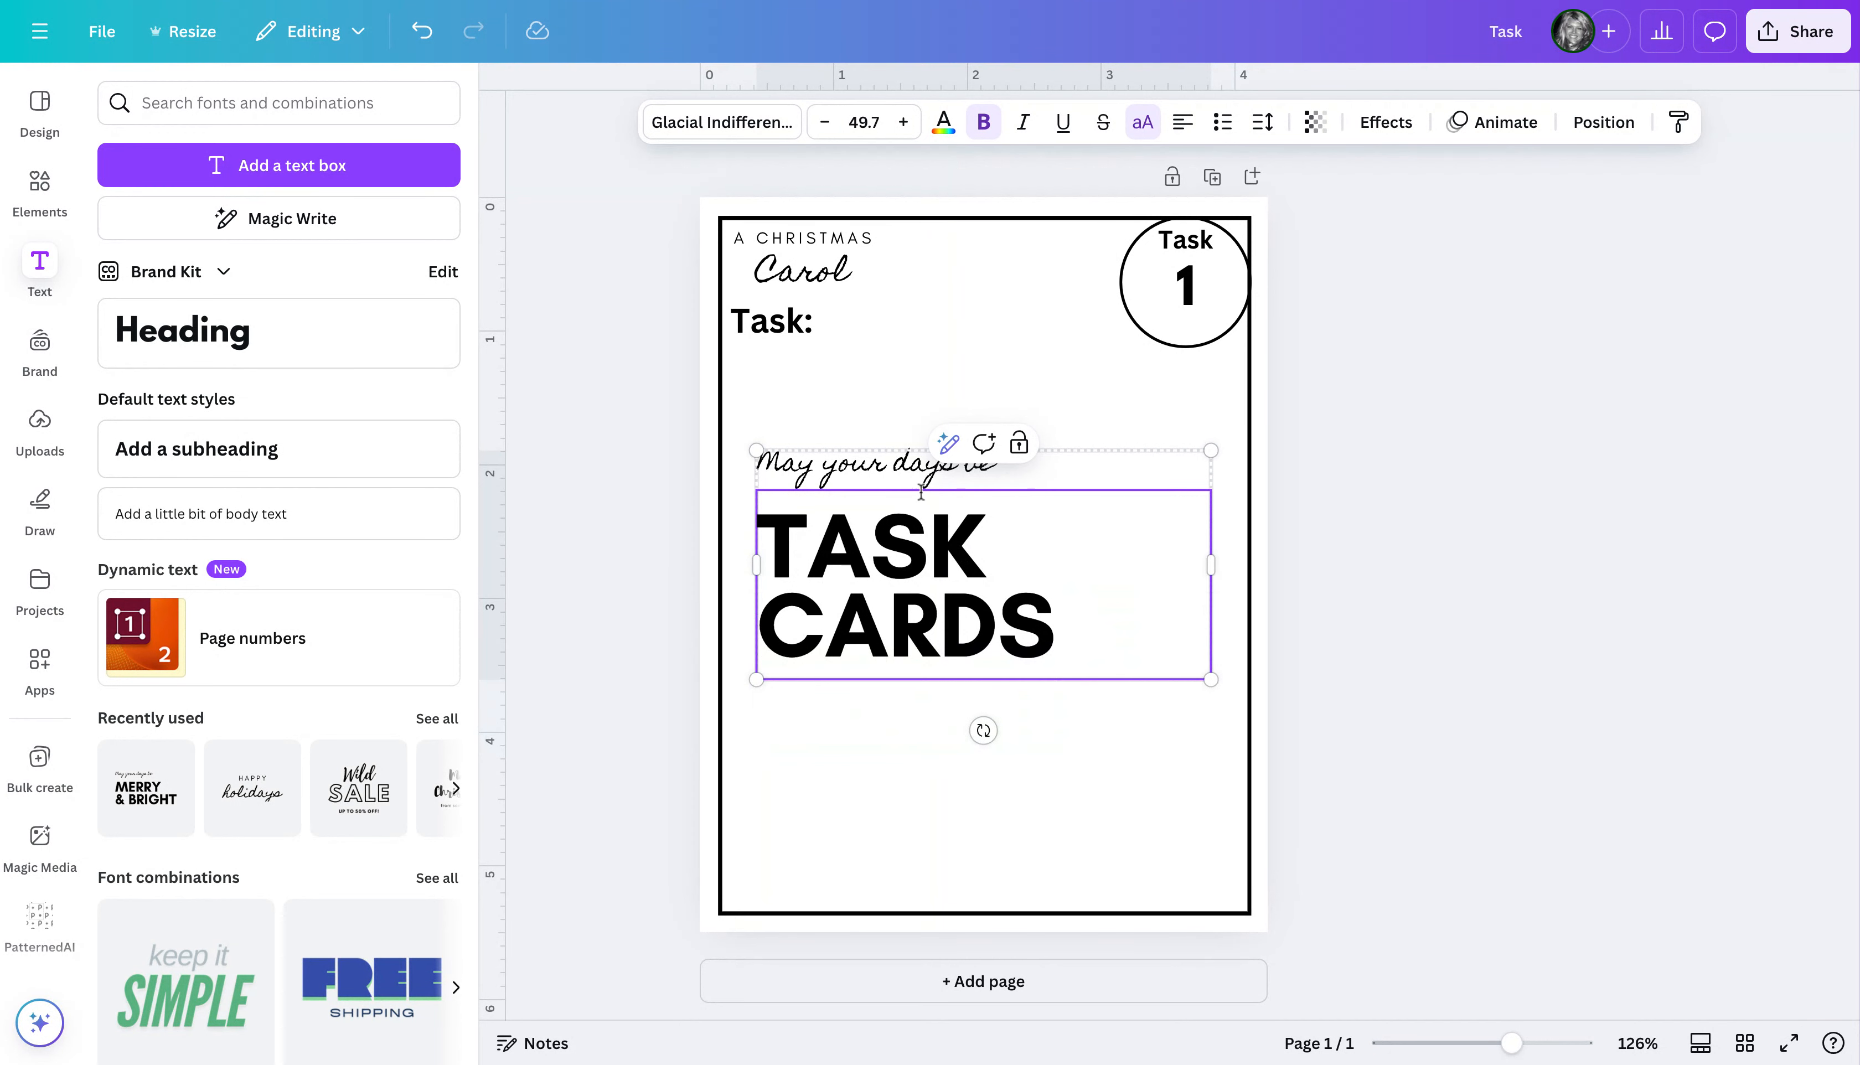
pyautogui.click(891, 472)
pyautogui.click(891, 474)
pyautogui.press('BackSpace')
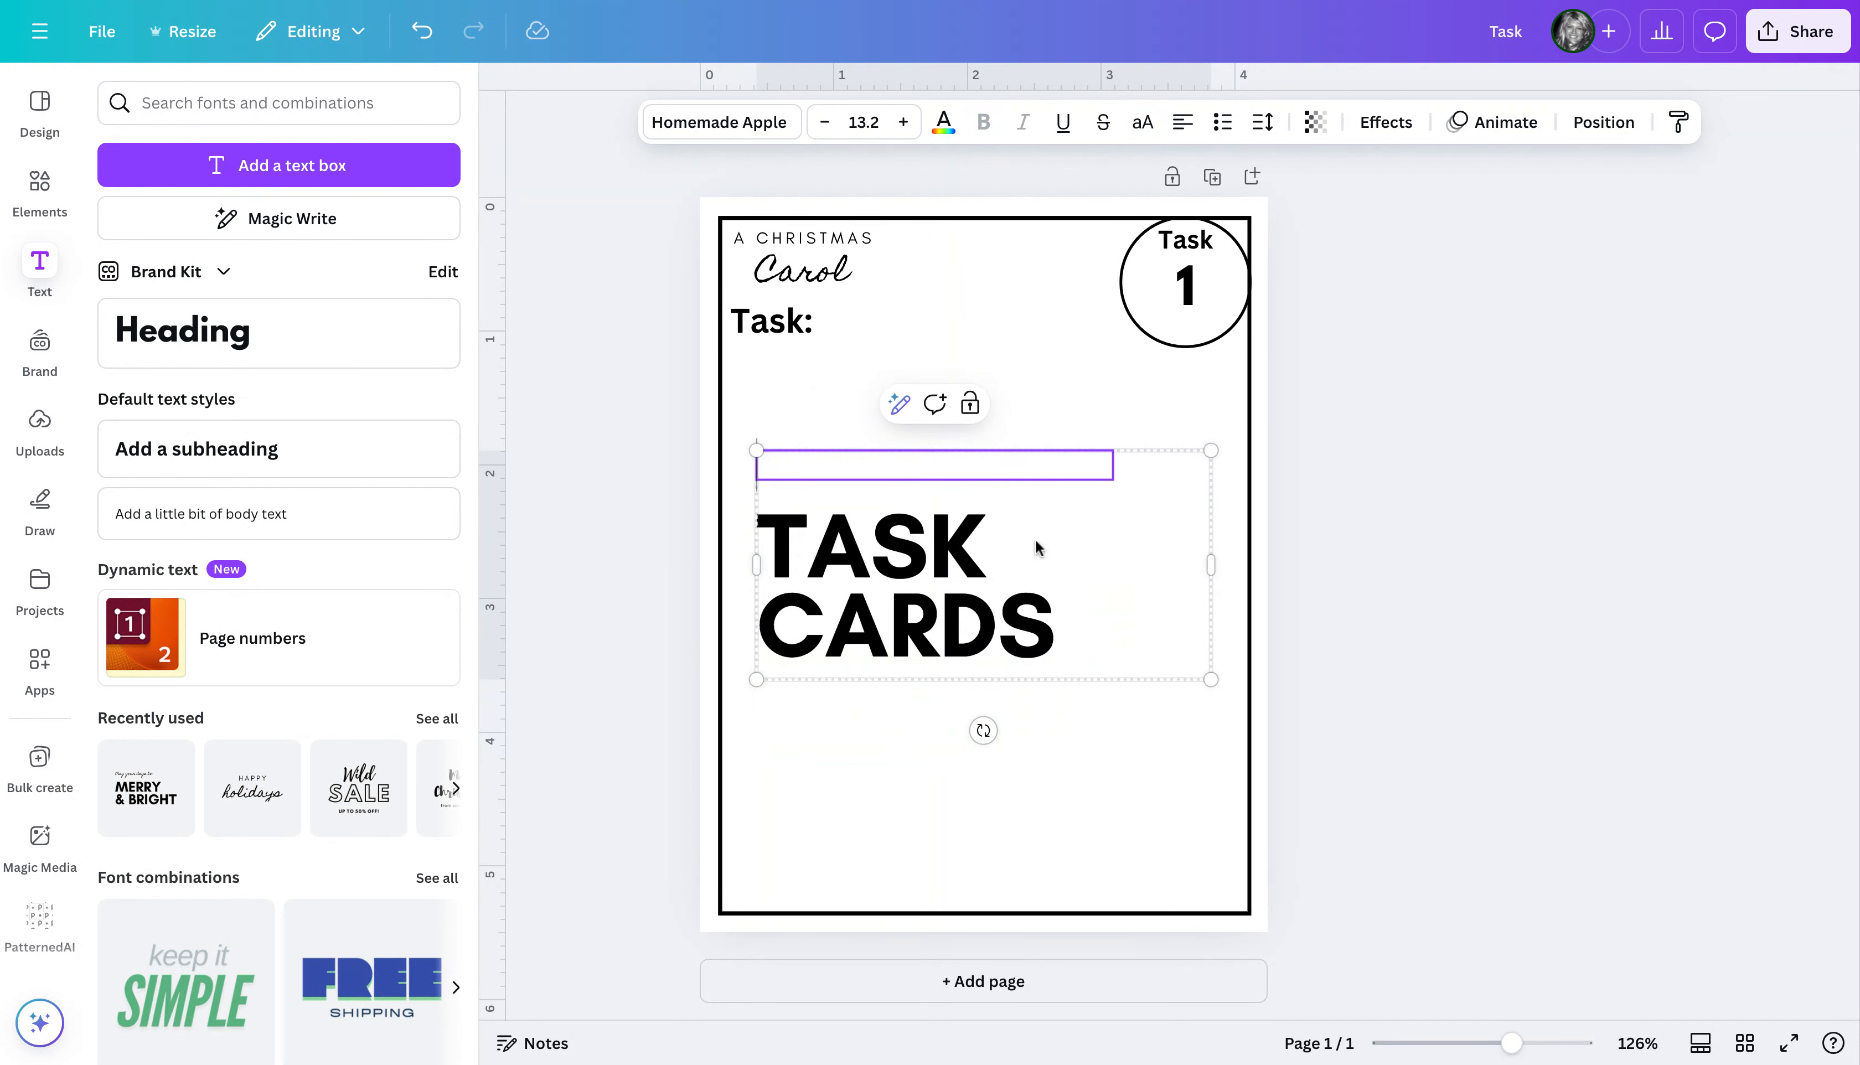
# Try the "TASK CARDS" design scaled down beside "Carol", and remove it from the card
pyautogui.moveTo(1210, 680); pyautogui.dragTo(1027, 291)
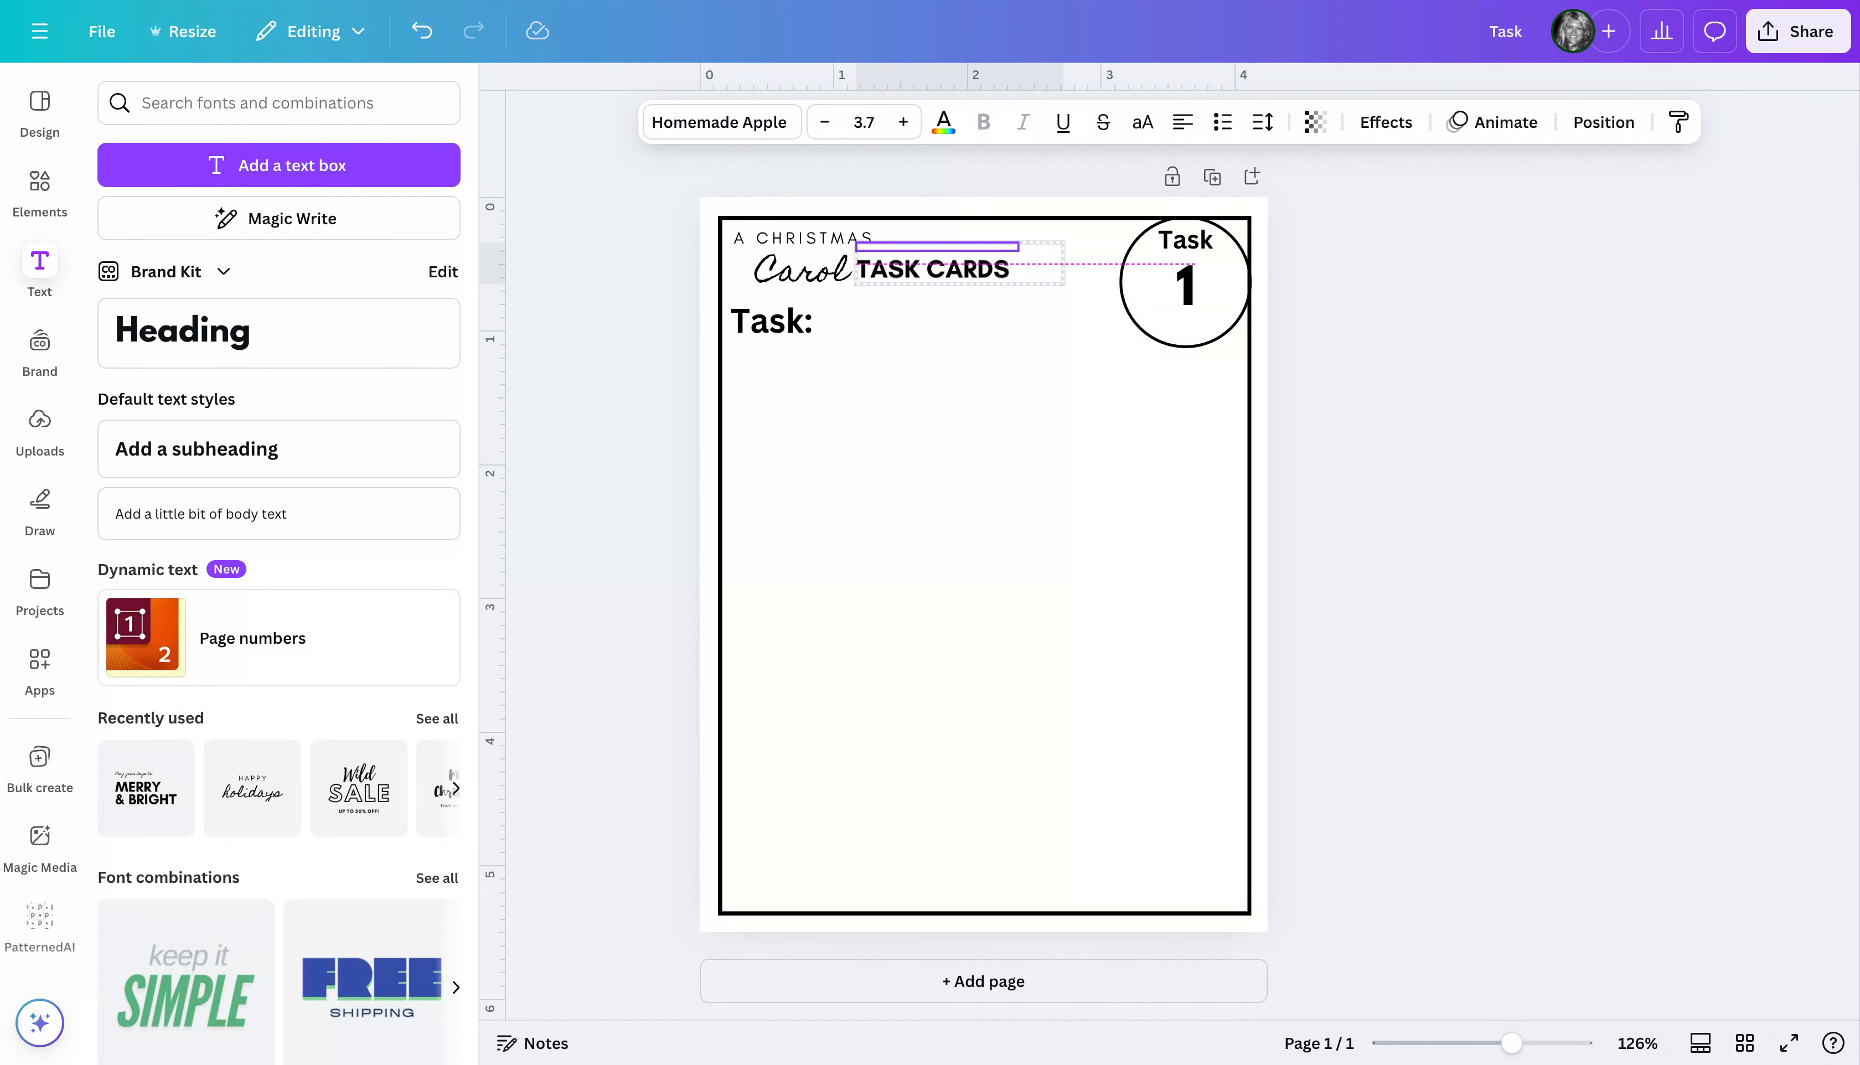
pyautogui.click(1007, 277)
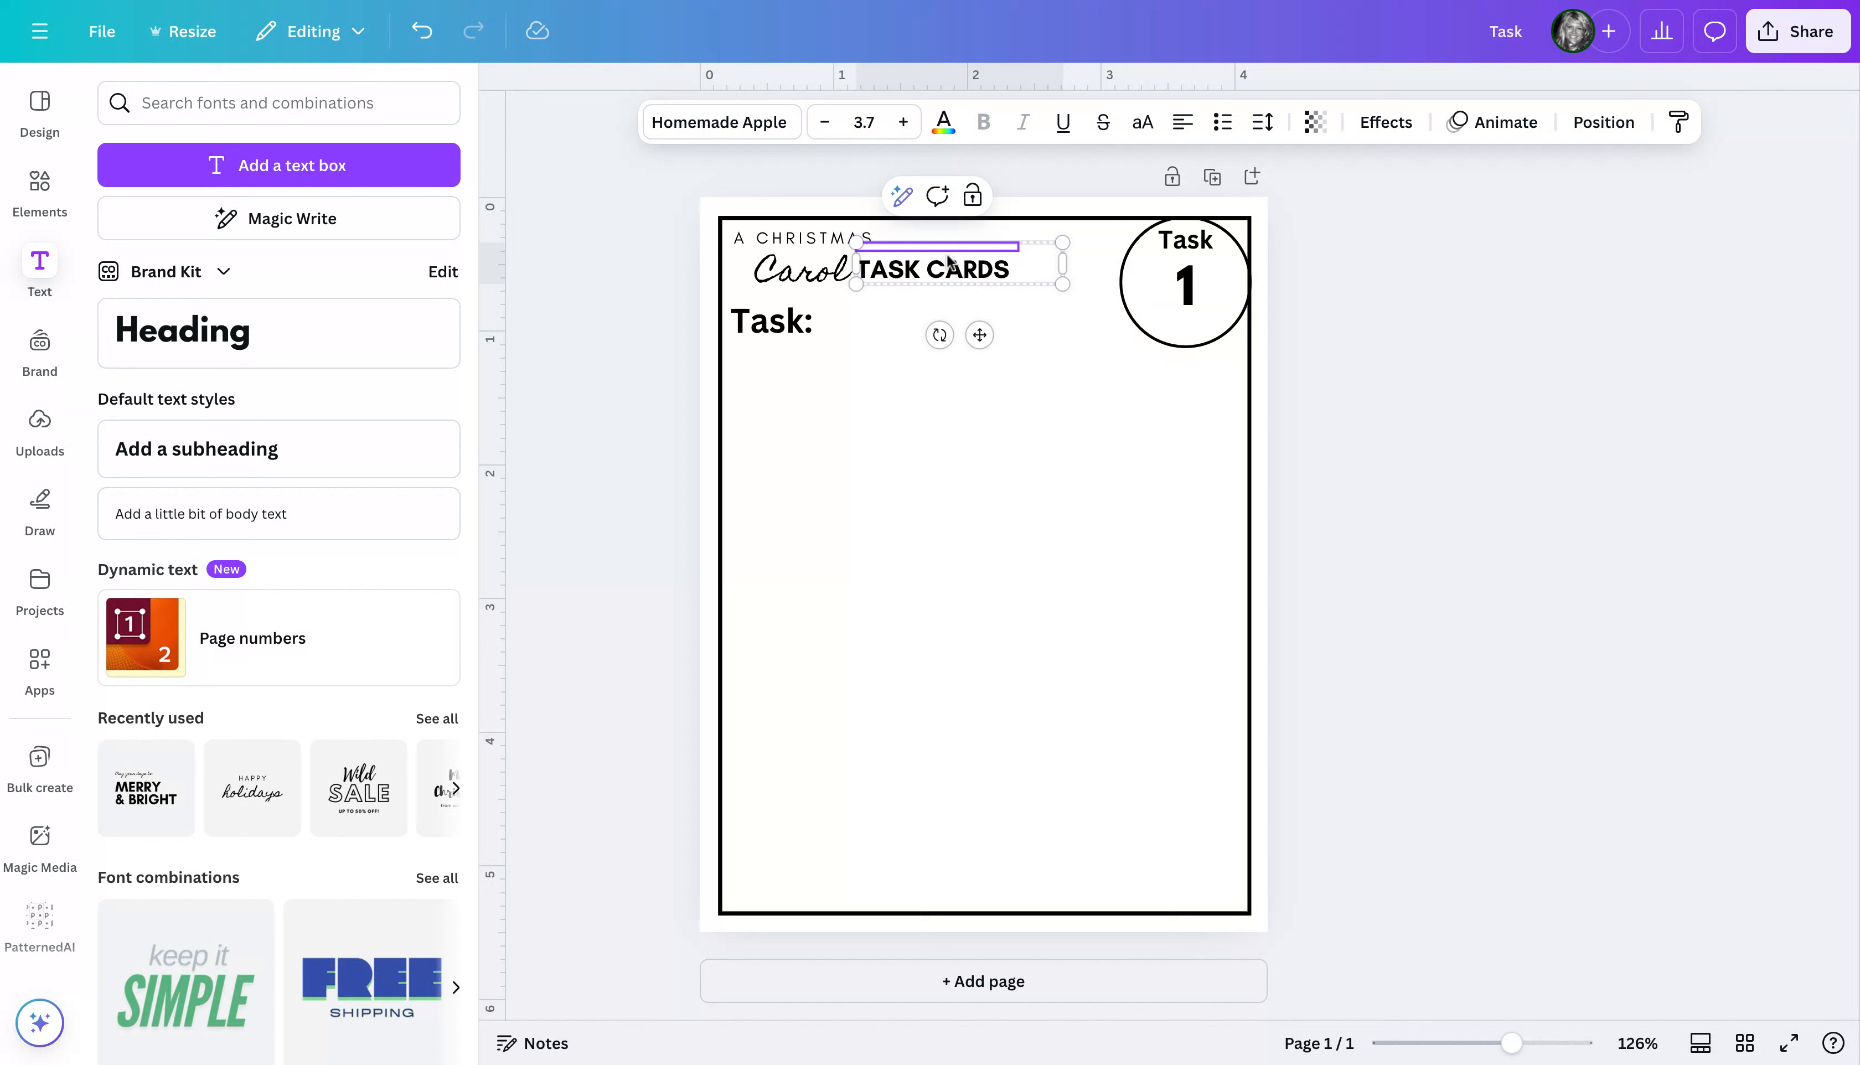
pyautogui.click(939, 279)
pyautogui.click(917, 324)
pyautogui.click(931, 275)
pyautogui.click(932, 275)
# Ungroup the "A CHRISTMAS Carol" title so its two lines can be handled separately
pyautogui.click(876, 246)
pyautogui.click(812, 242)
pyautogui.doubleClick(812, 242)
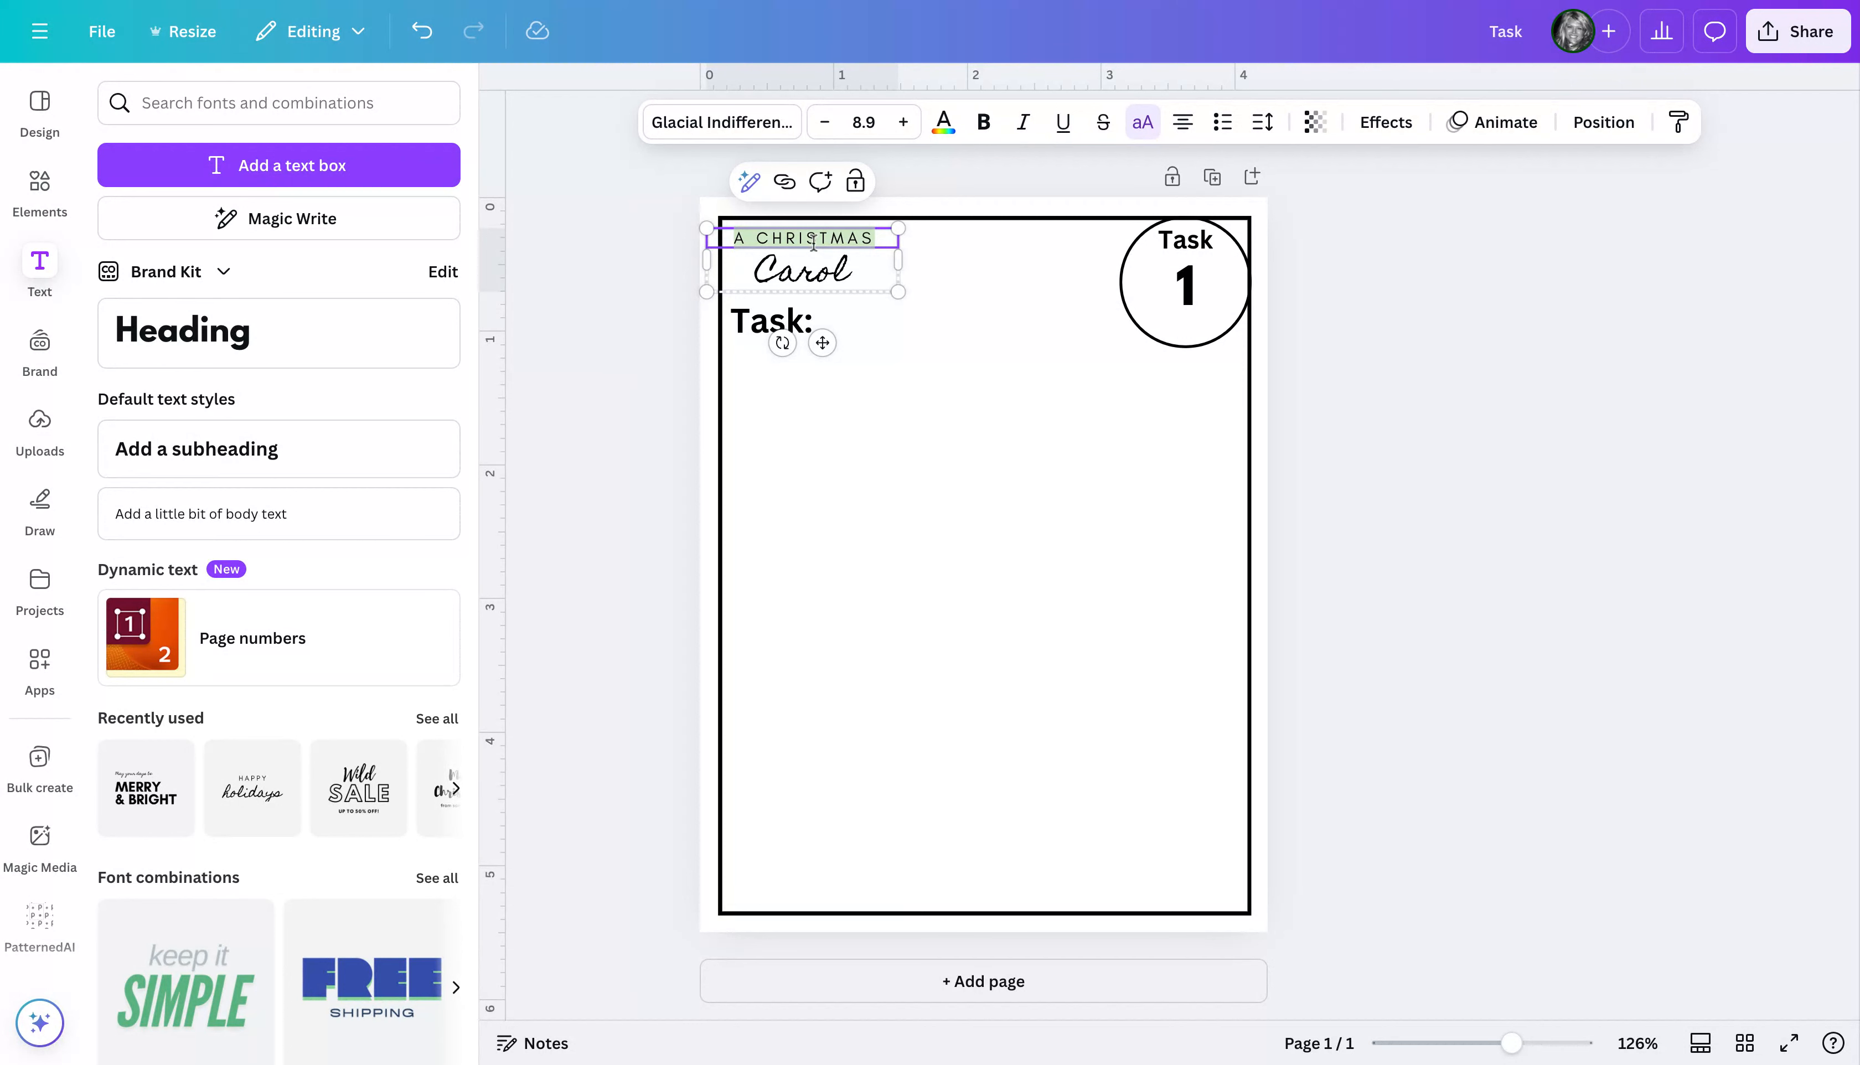
pyautogui.press('Escape')
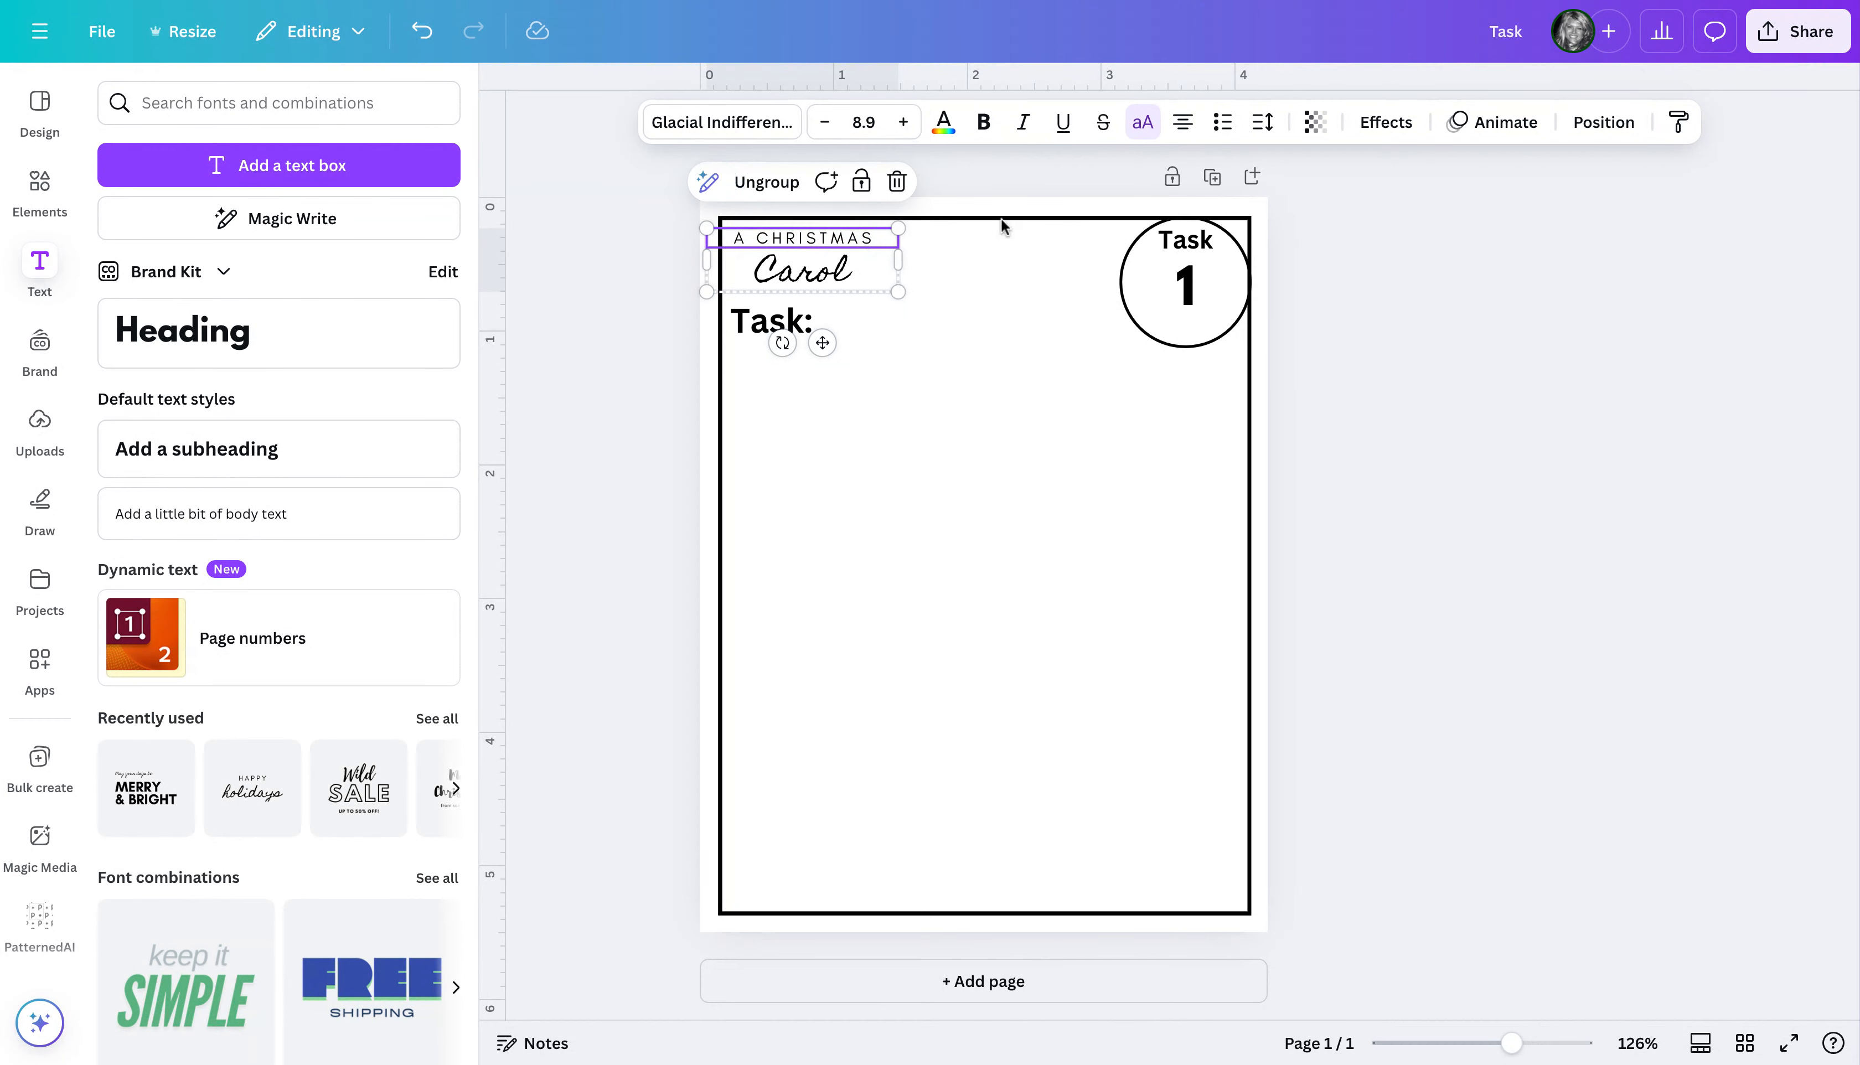
pyautogui.click(760, 182)
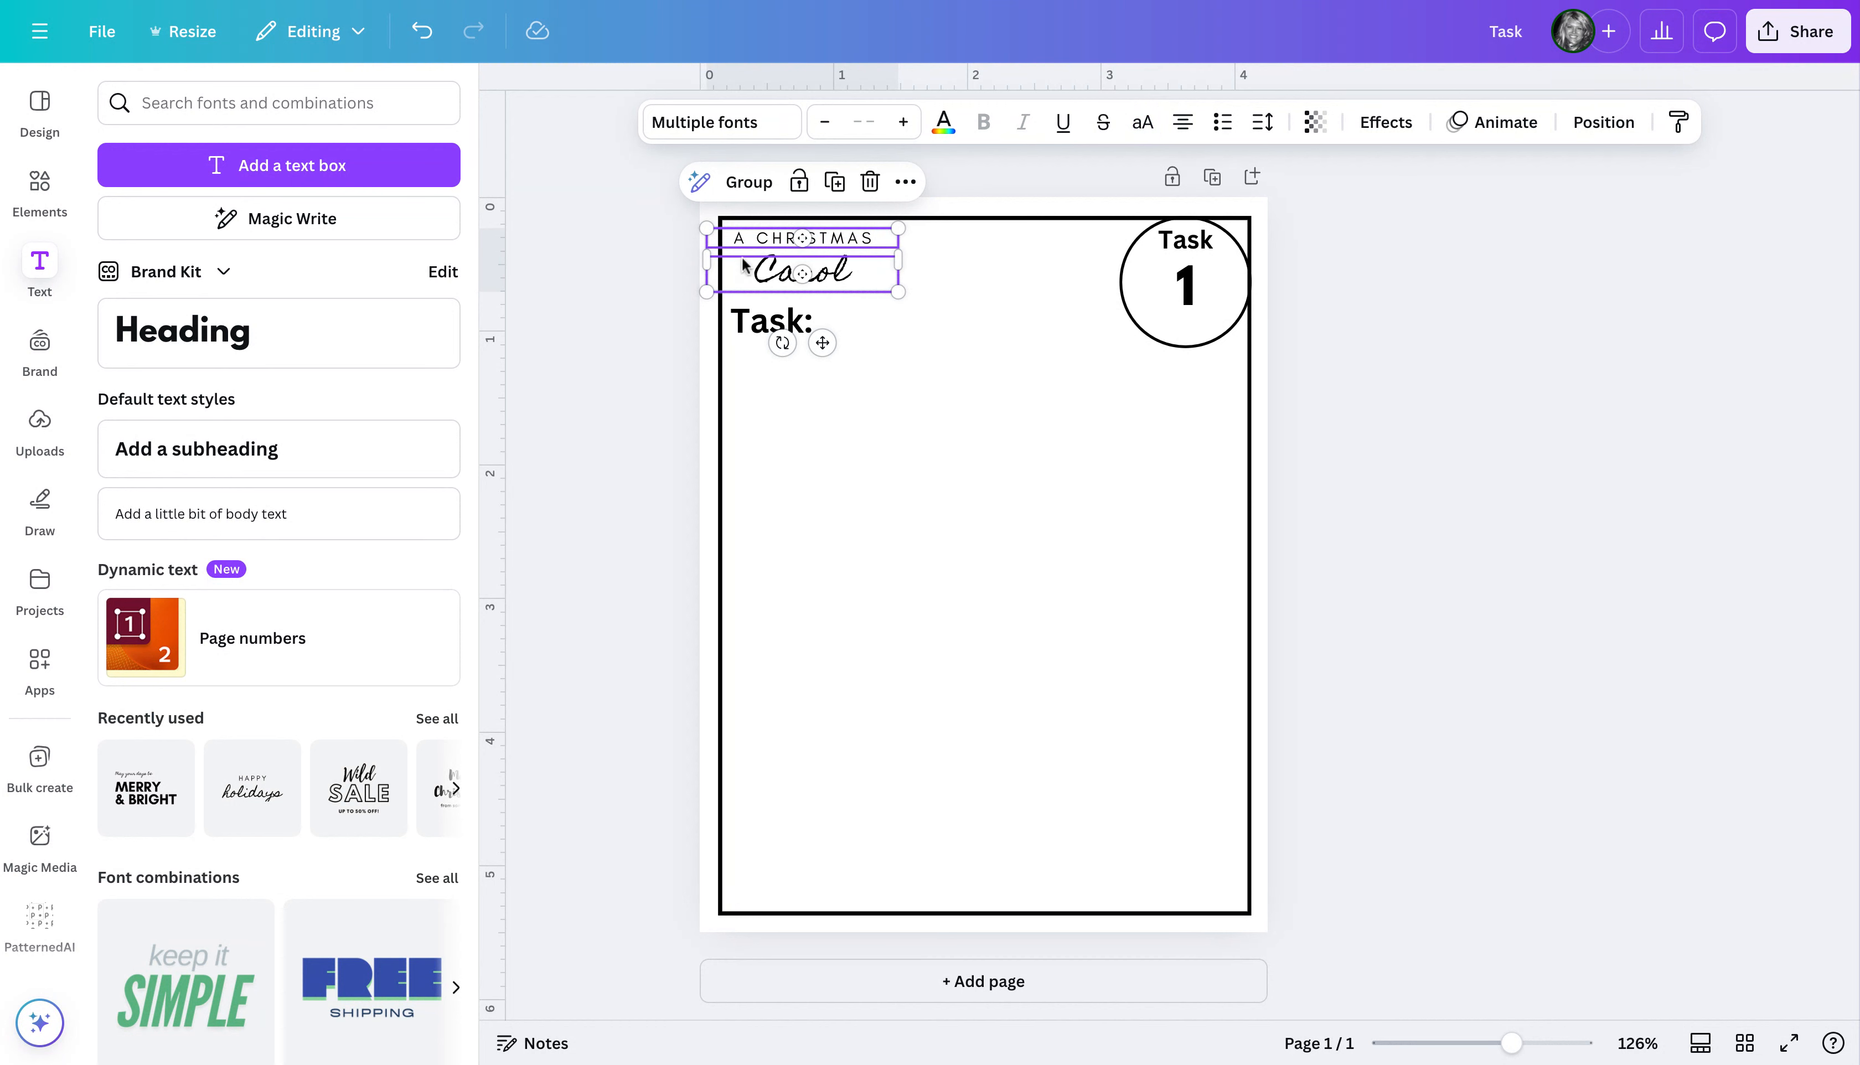
pyautogui.click(682, 271)
# Duplicate the "A CHRISTMAS" line, change the copy to "TASK CARDS" and place it directly to the right of "Carol"
pyautogui.click(782, 244)
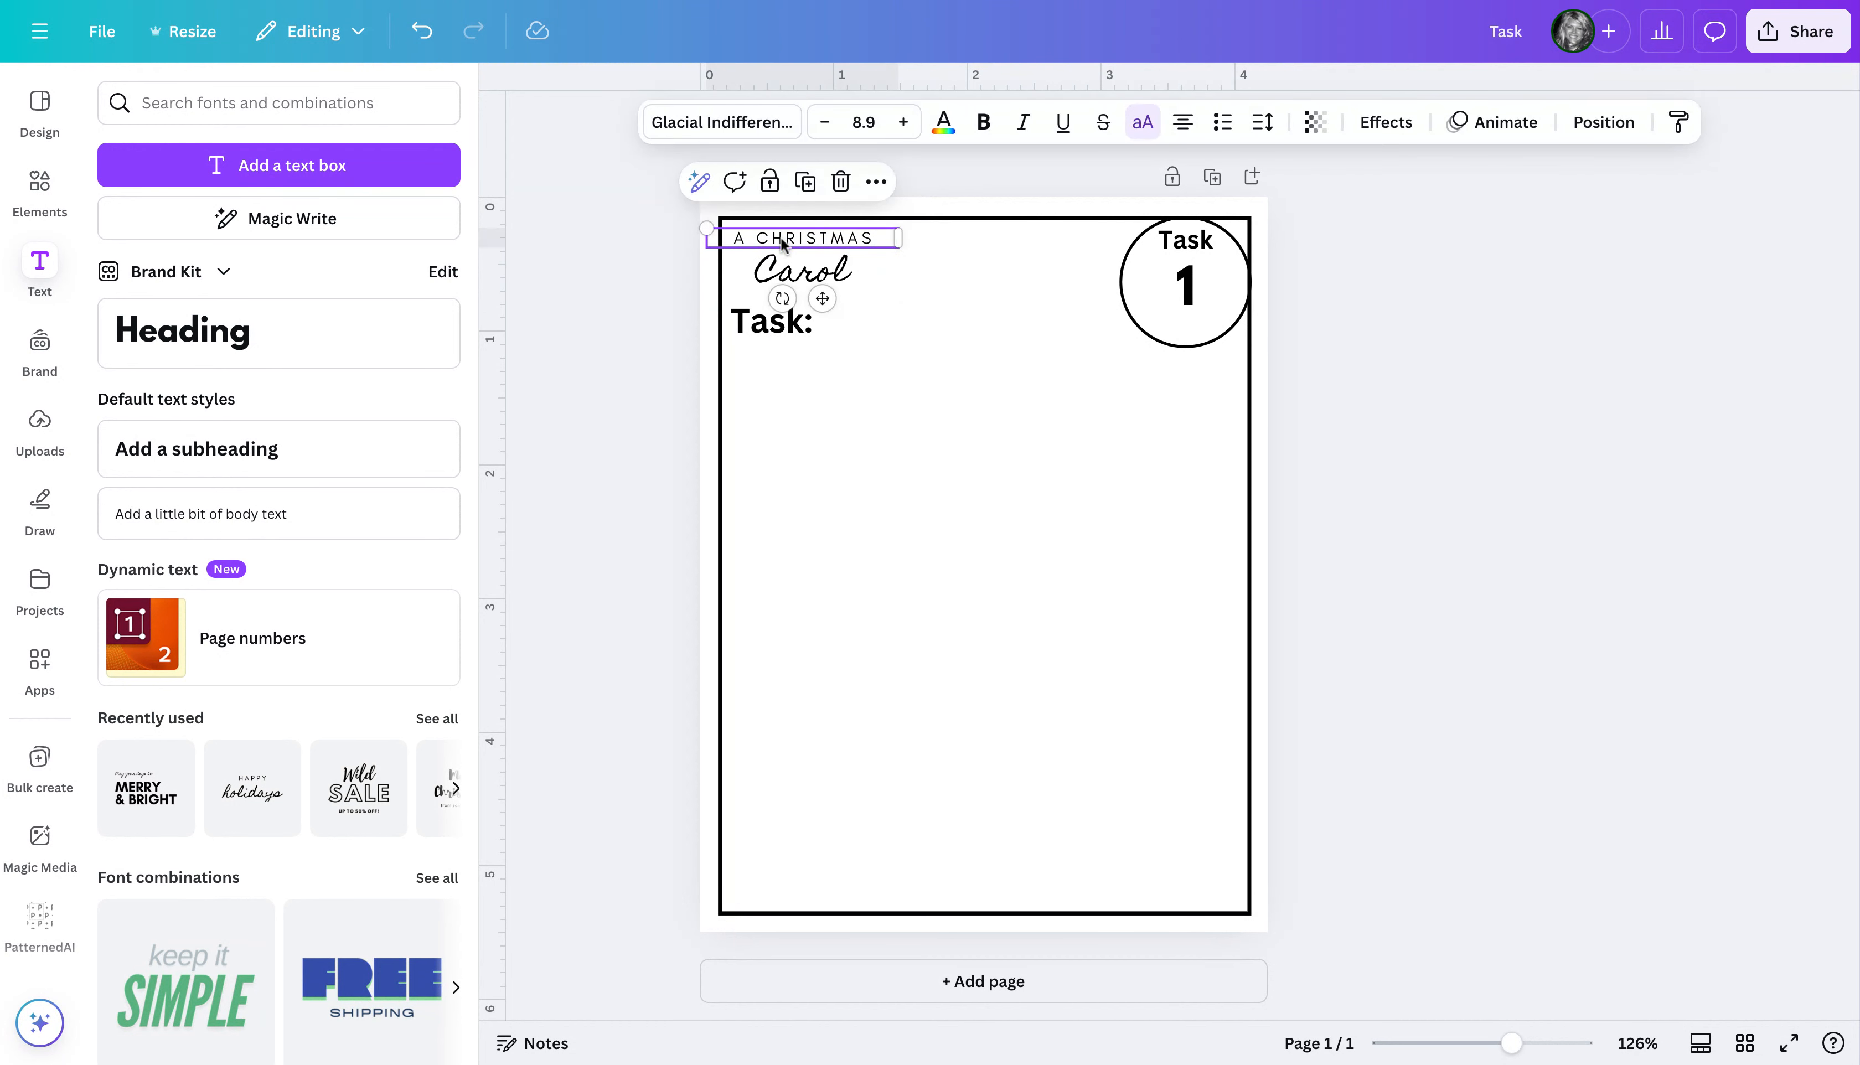
pyautogui.hotkey('ctrl', 'd')
pyautogui.doubleClick(812, 260)
pyautogui.write('TASK CARDS')
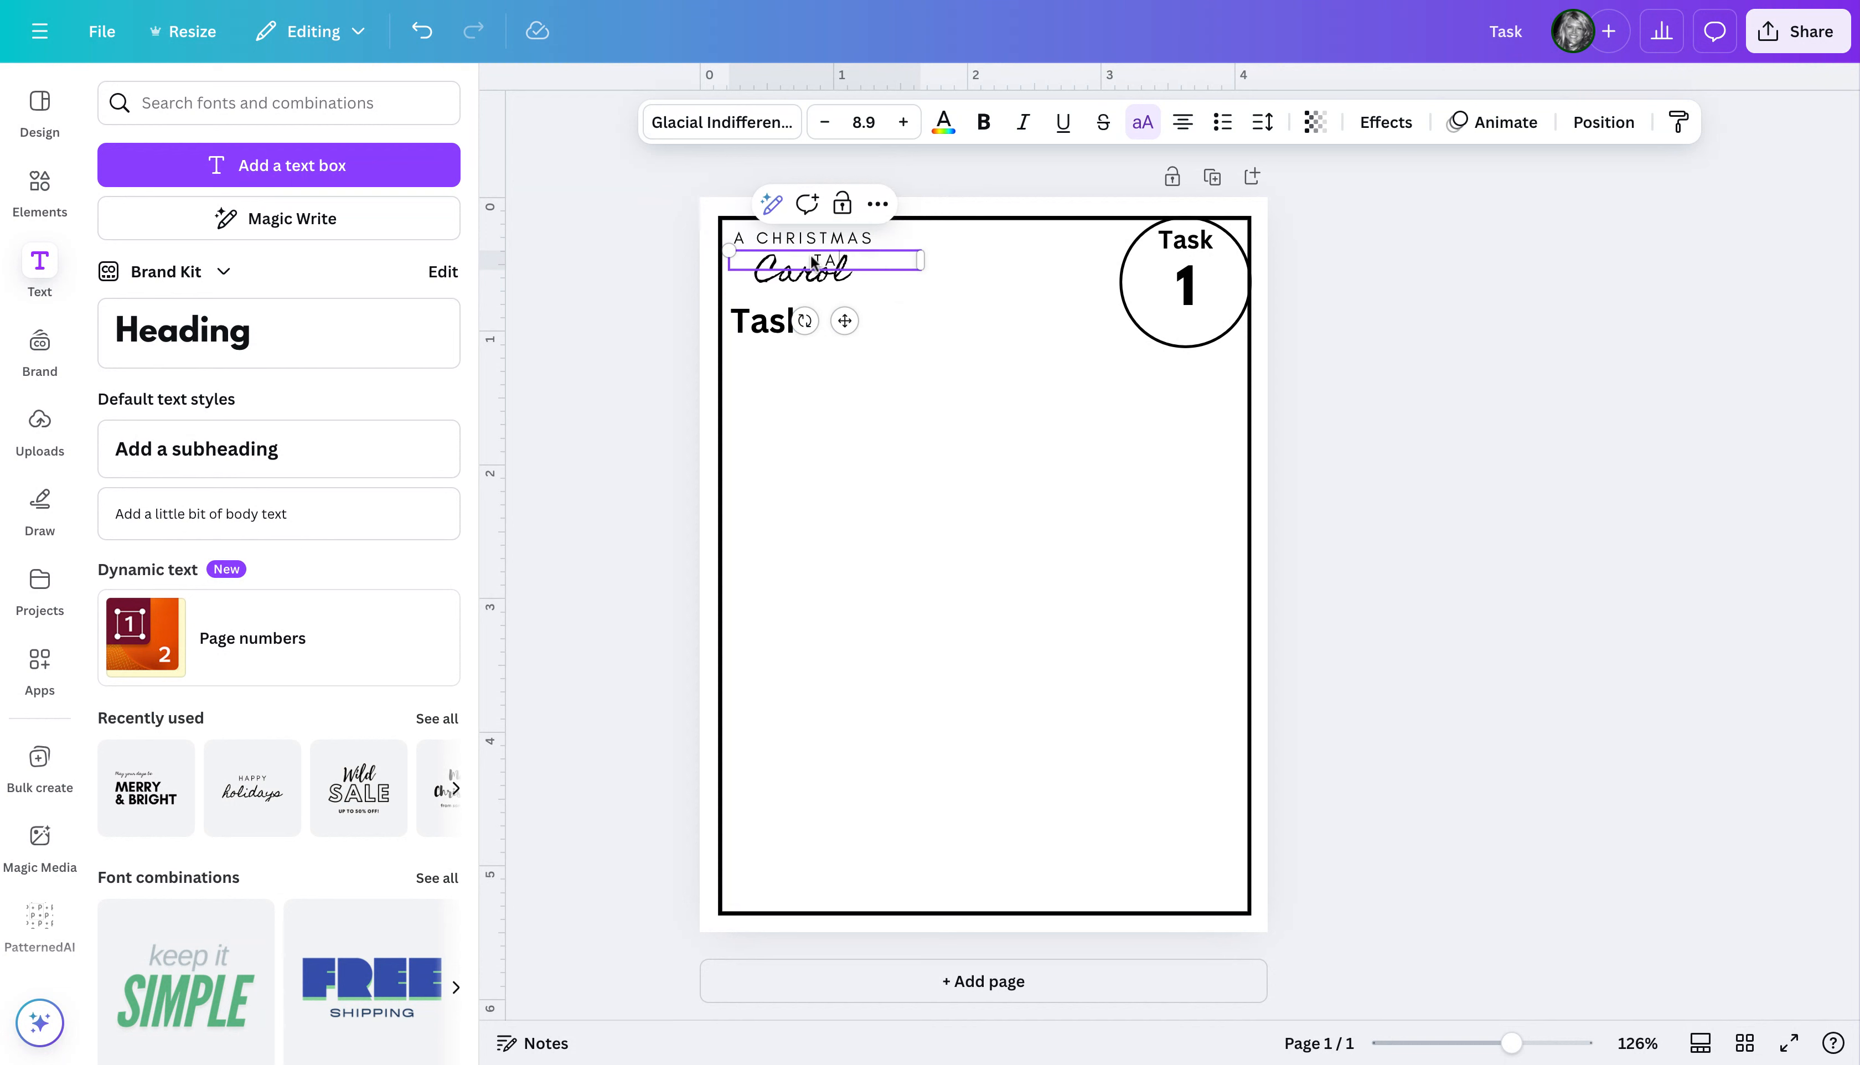
pyautogui.click(928, 289)
pyautogui.moveTo(864, 259); pyautogui.dragTo(961, 265)
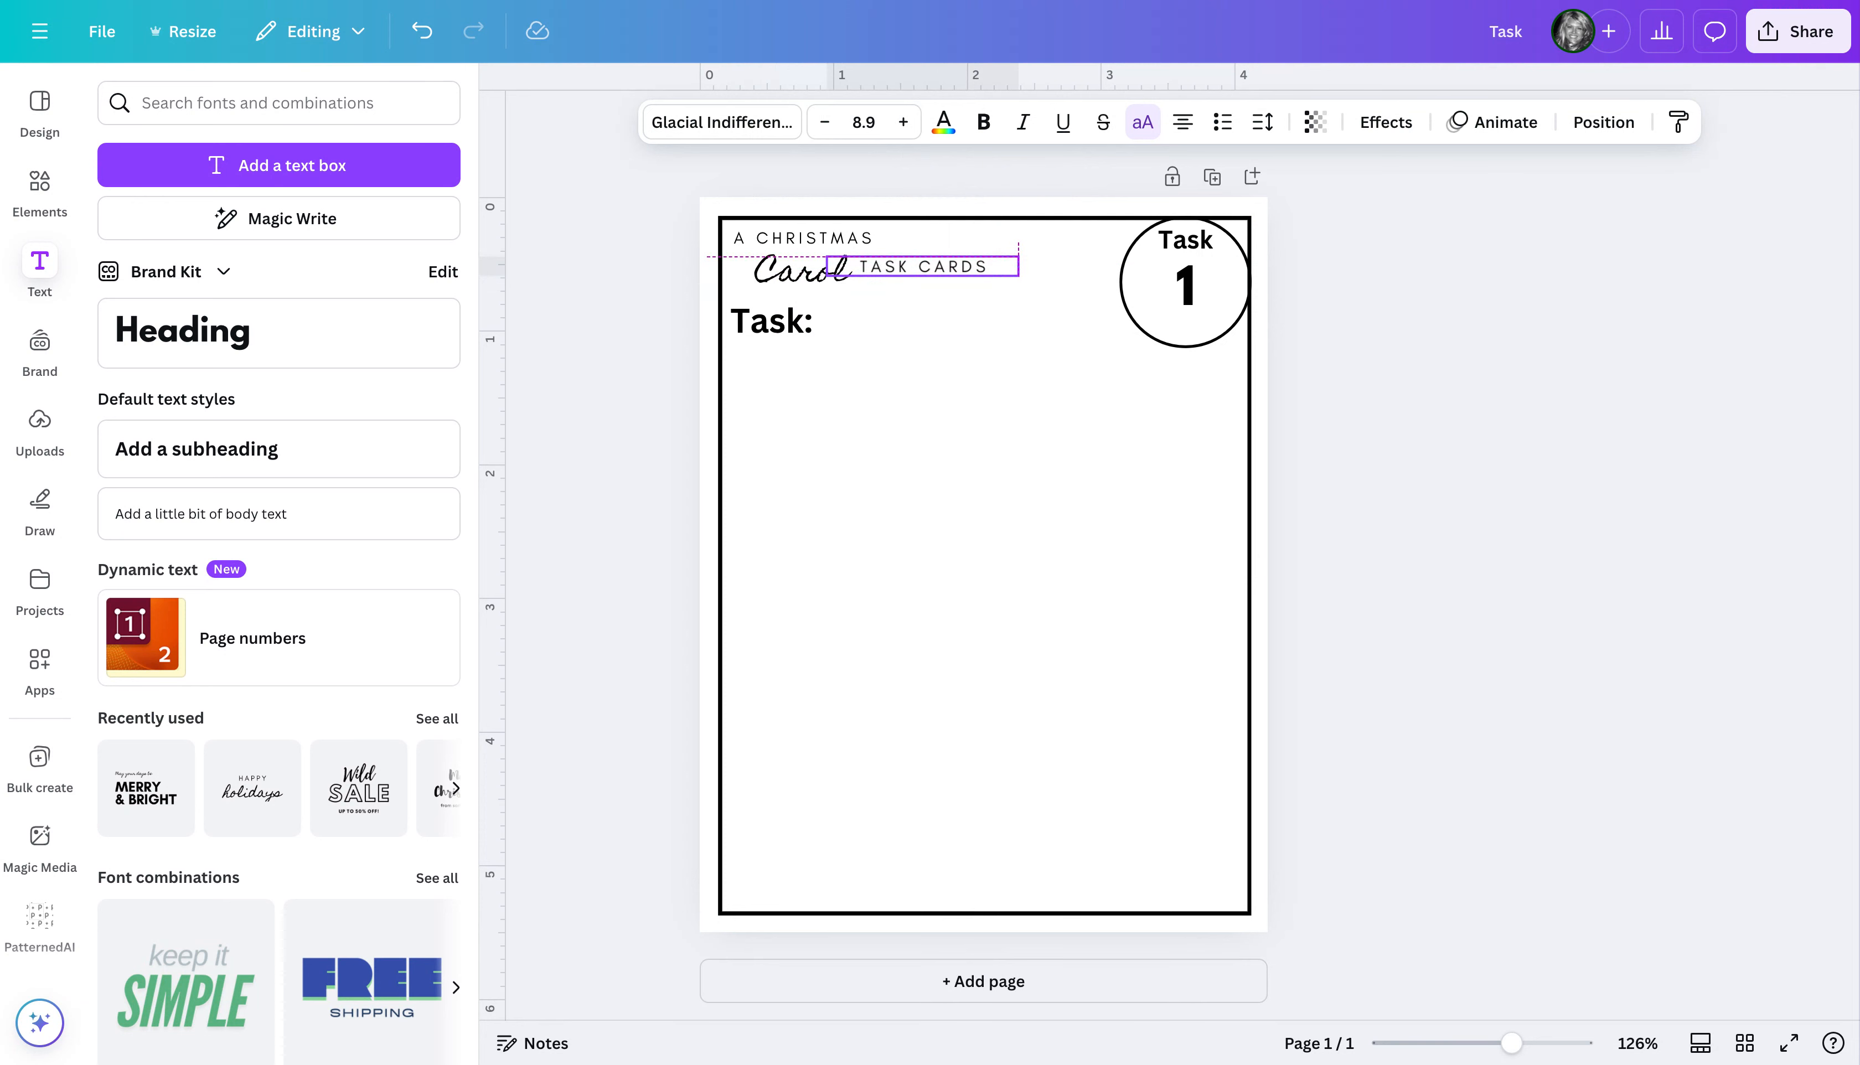
pyautogui.click(1509, 292)
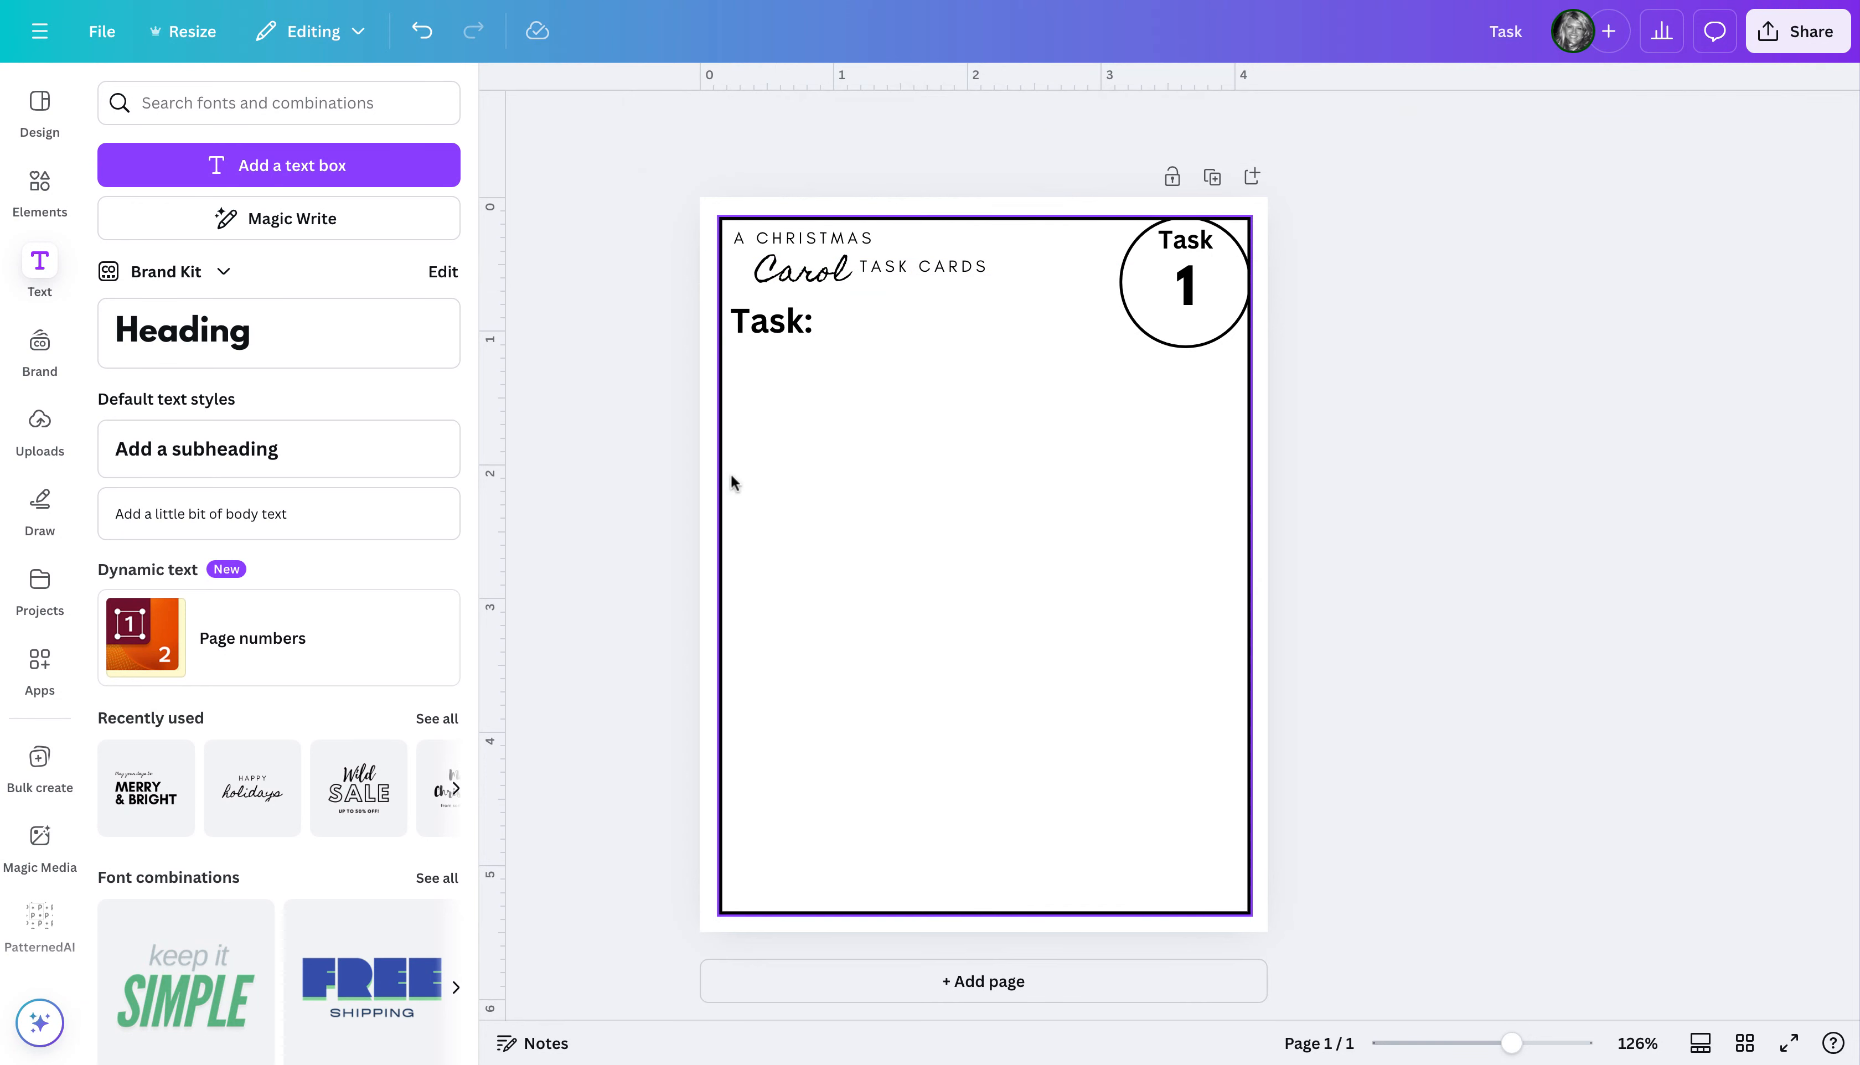
# Move "Carol" up close beneath "A CHRISTMAS" and shift the "Task:" label up beneath the title
pyautogui.moveTo(822, 277); pyautogui.dragTo(837, 274)
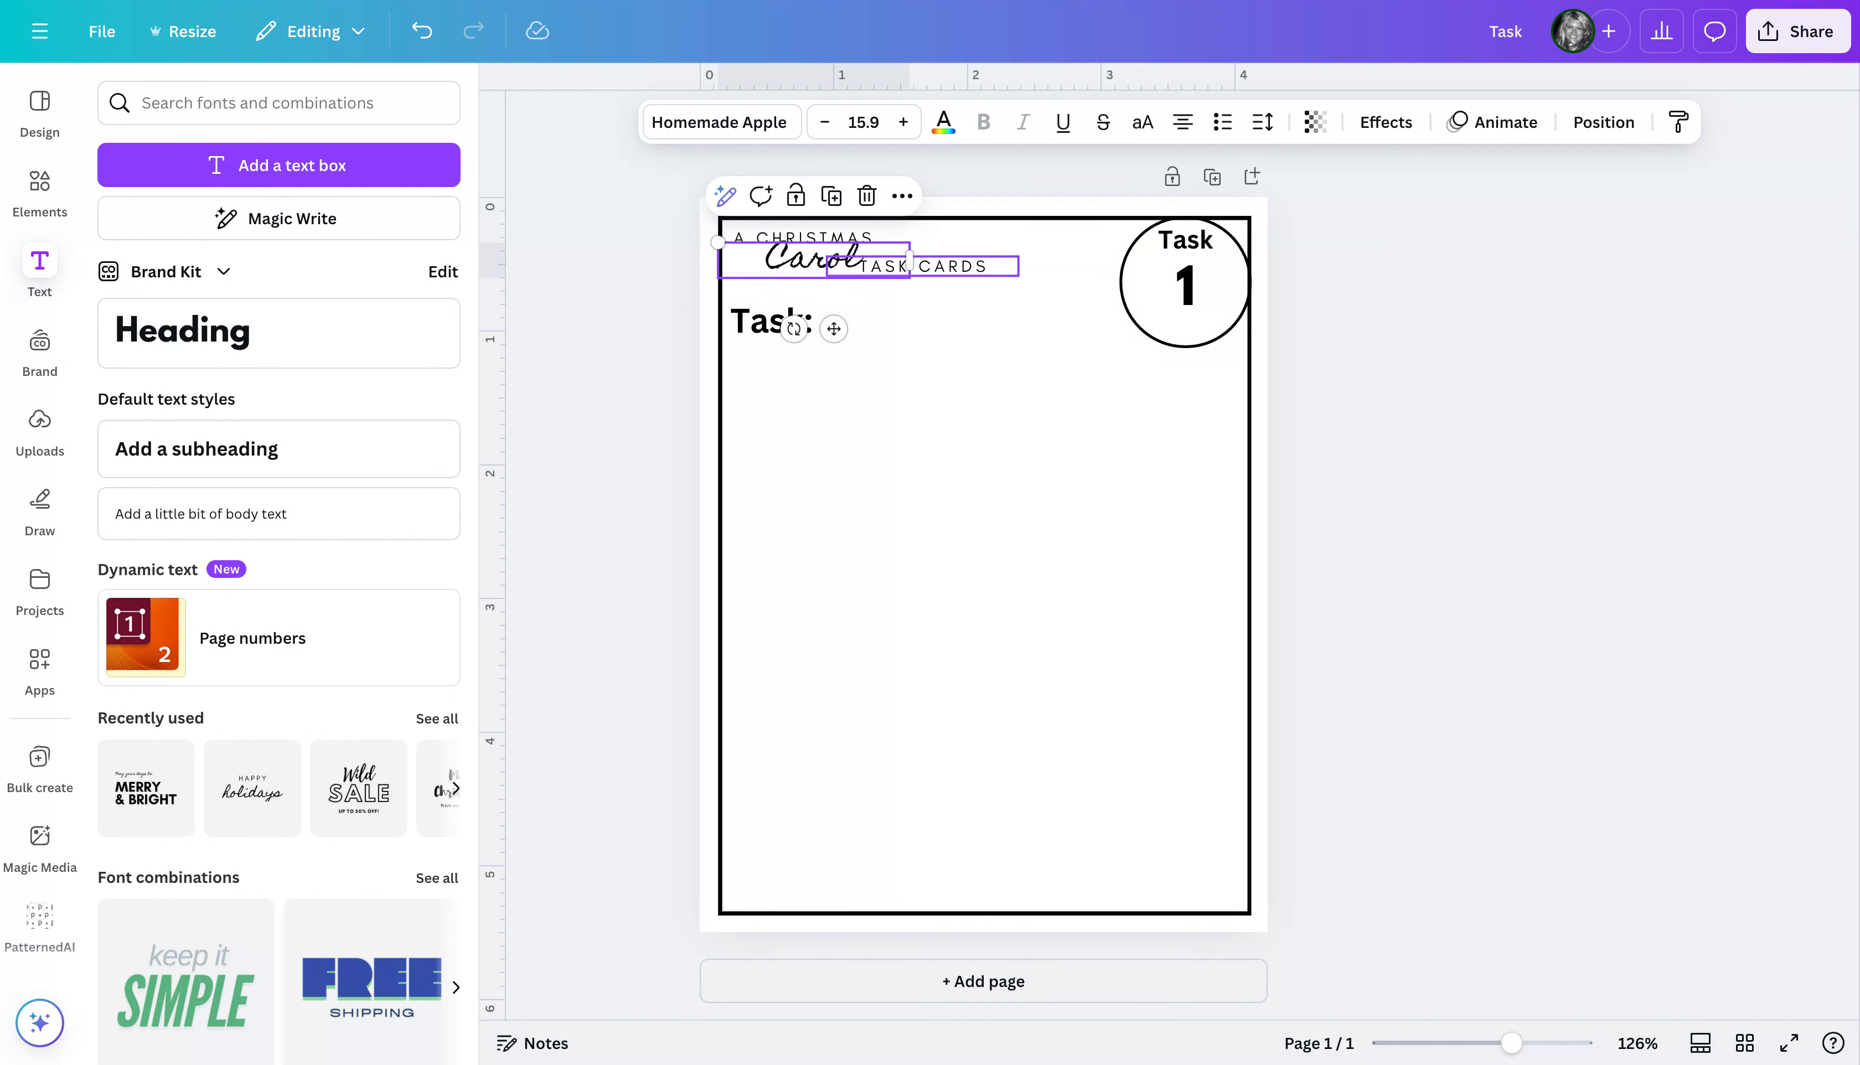
pyautogui.click(1346, 290)
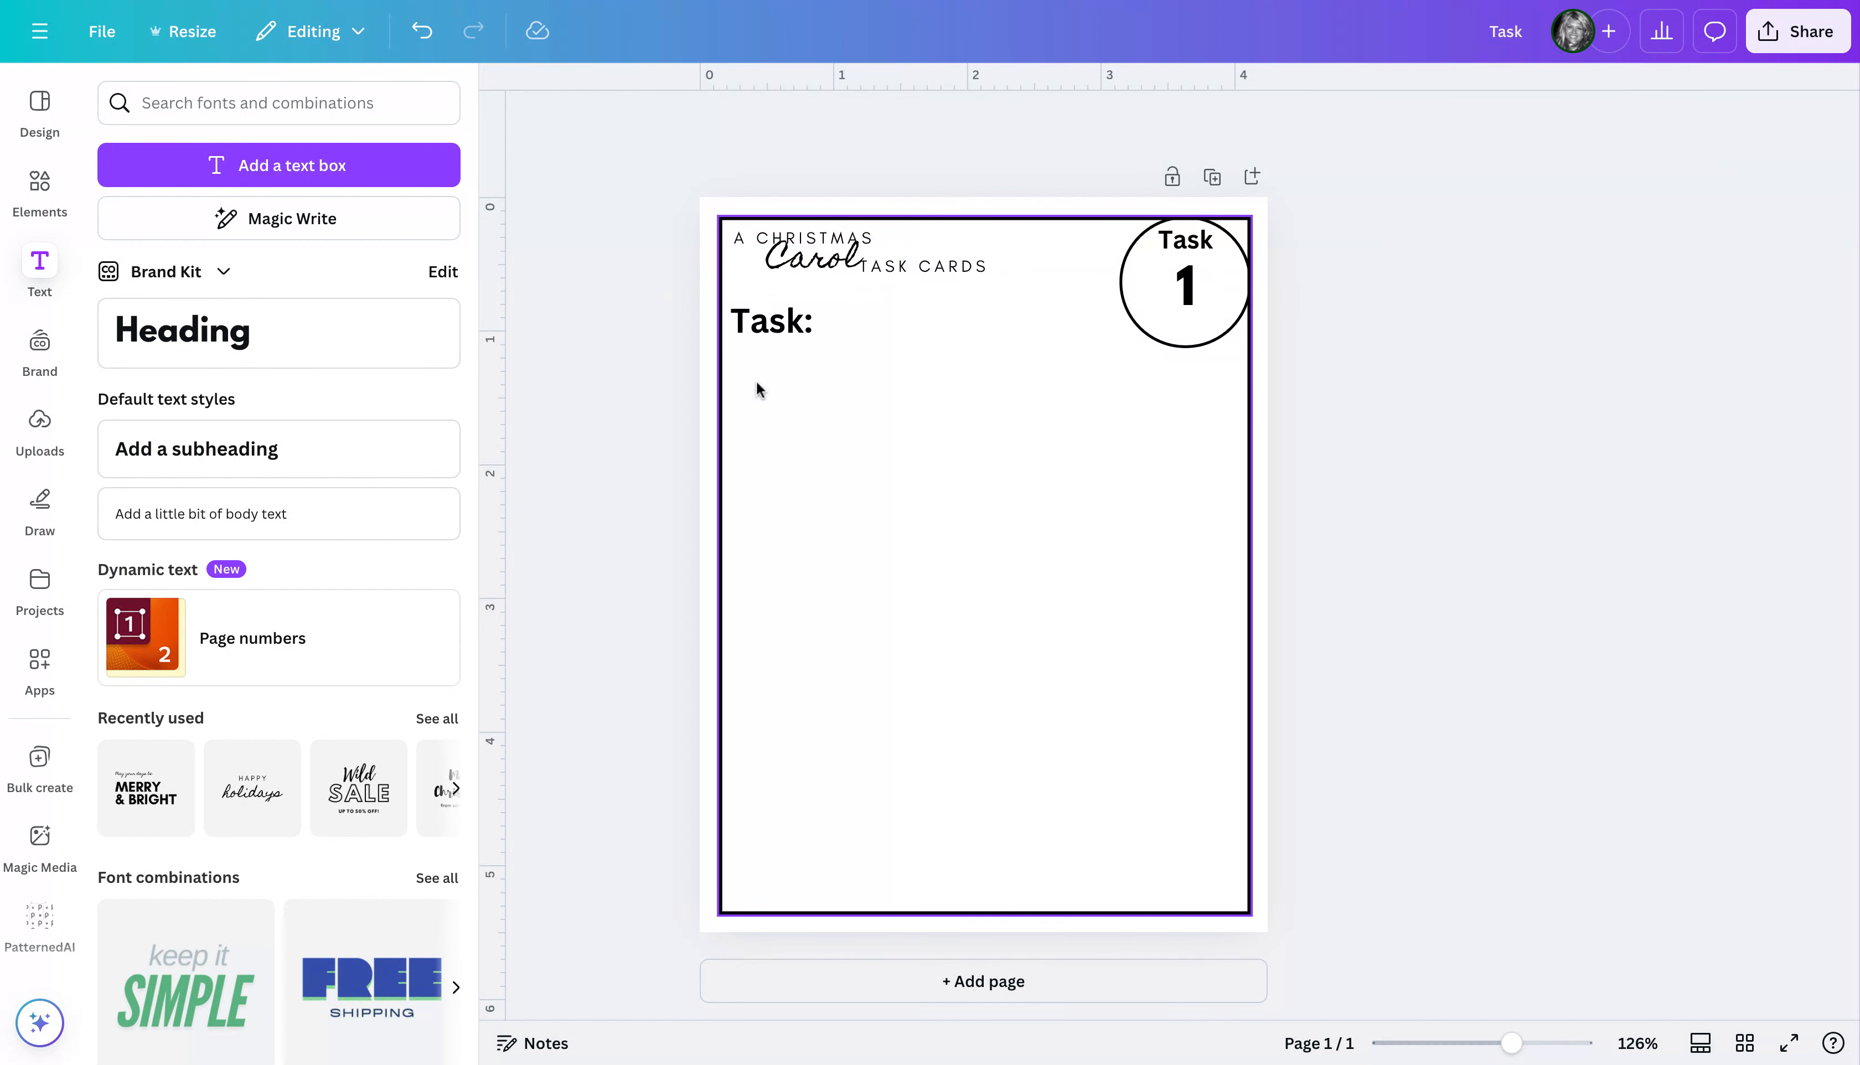
pyautogui.moveTo(774, 325); pyautogui.dragTo(787, 324)
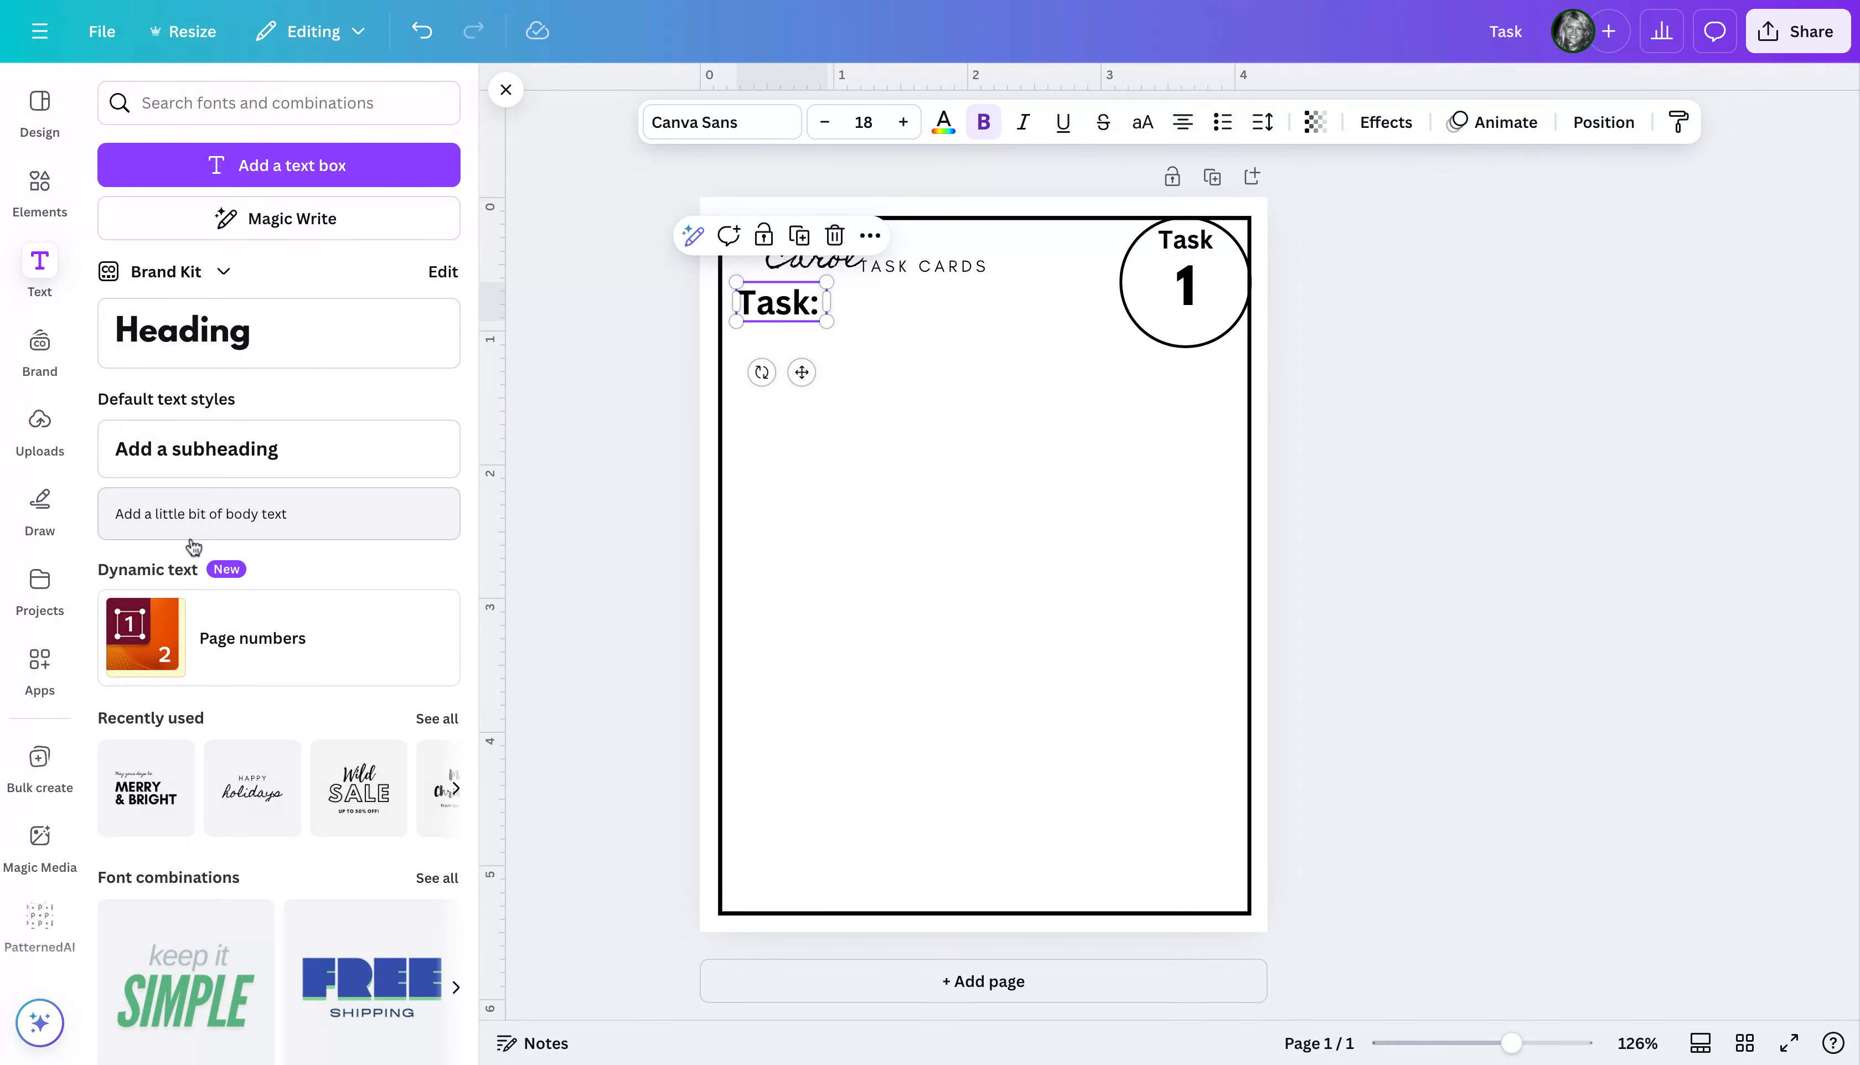
# Add a body text placeholder, scale it to size 17.4 on one line and place it about 1.7 in below the page top
pyautogui.click(198, 523)
pyautogui.moveTo(827, 440); pyautogui.dragTo(905, 543)
pyautogui.moveTo(910, 432); pyautogui.dragTo(1280, 432)
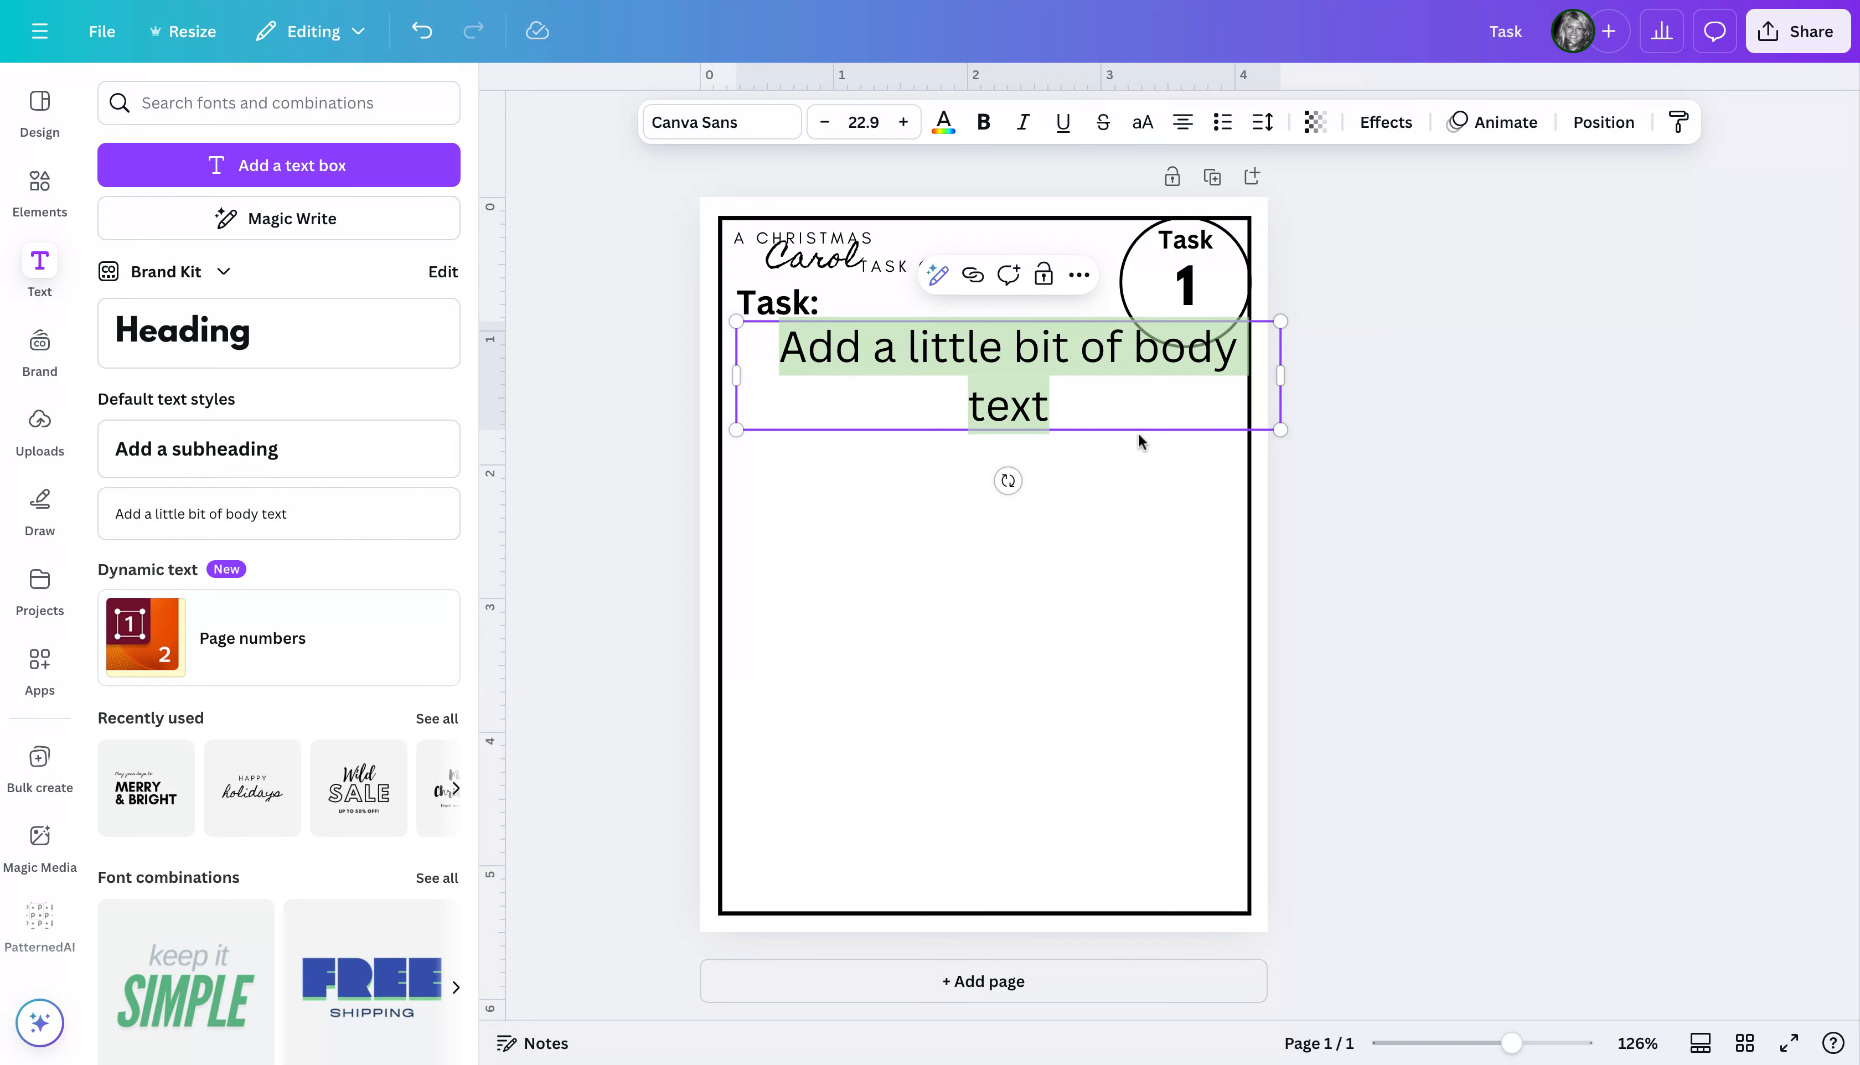
pyautogui.click(1375, 368)
pyautogui.moveTo(1047, 344)
pyautogui.mouseDown()
pyautogui.moveTo(1001, 346)
pyautogui.moveTo(1047, 349)
pyautogui.mouseUp()
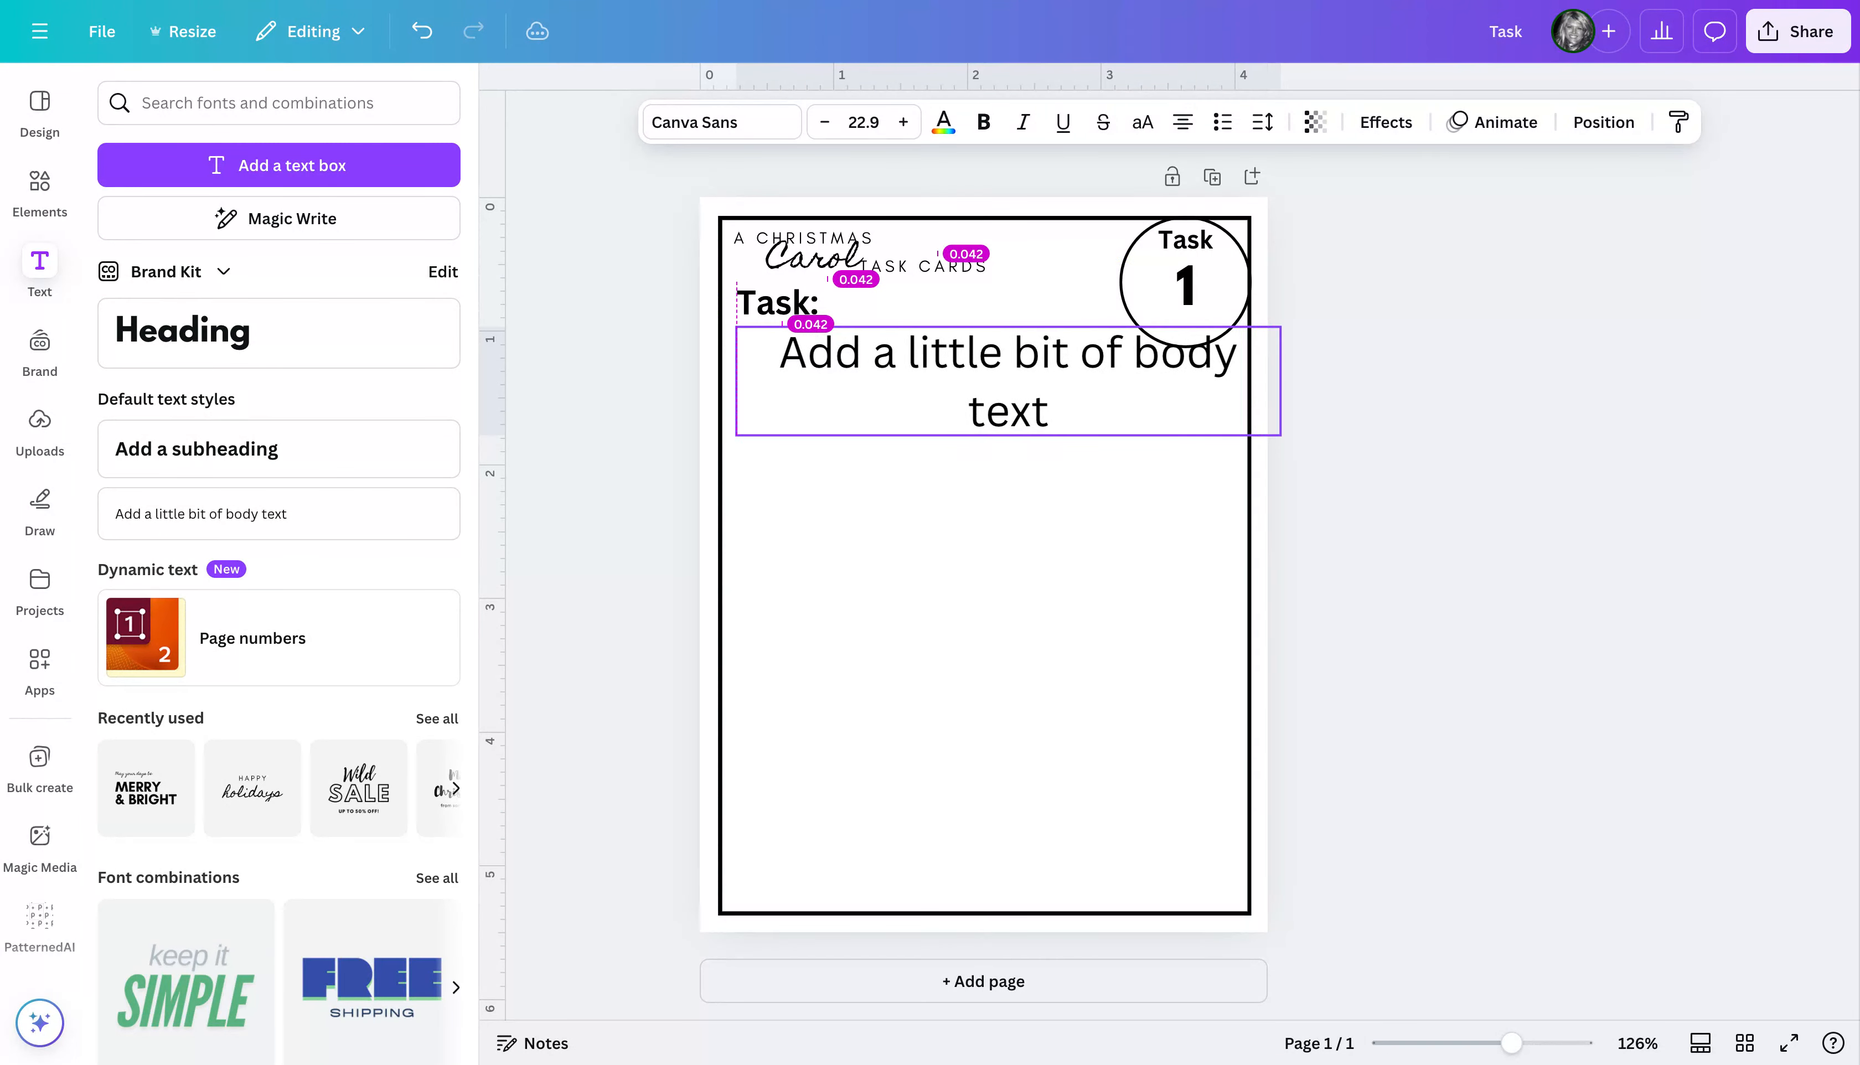
pyautogui.moveTo(1267, 433); pyautogui.dragTo(1207, 372)
pyautogui.moveTo(1021, 360); pyautogui.dragTo(1022, 410)
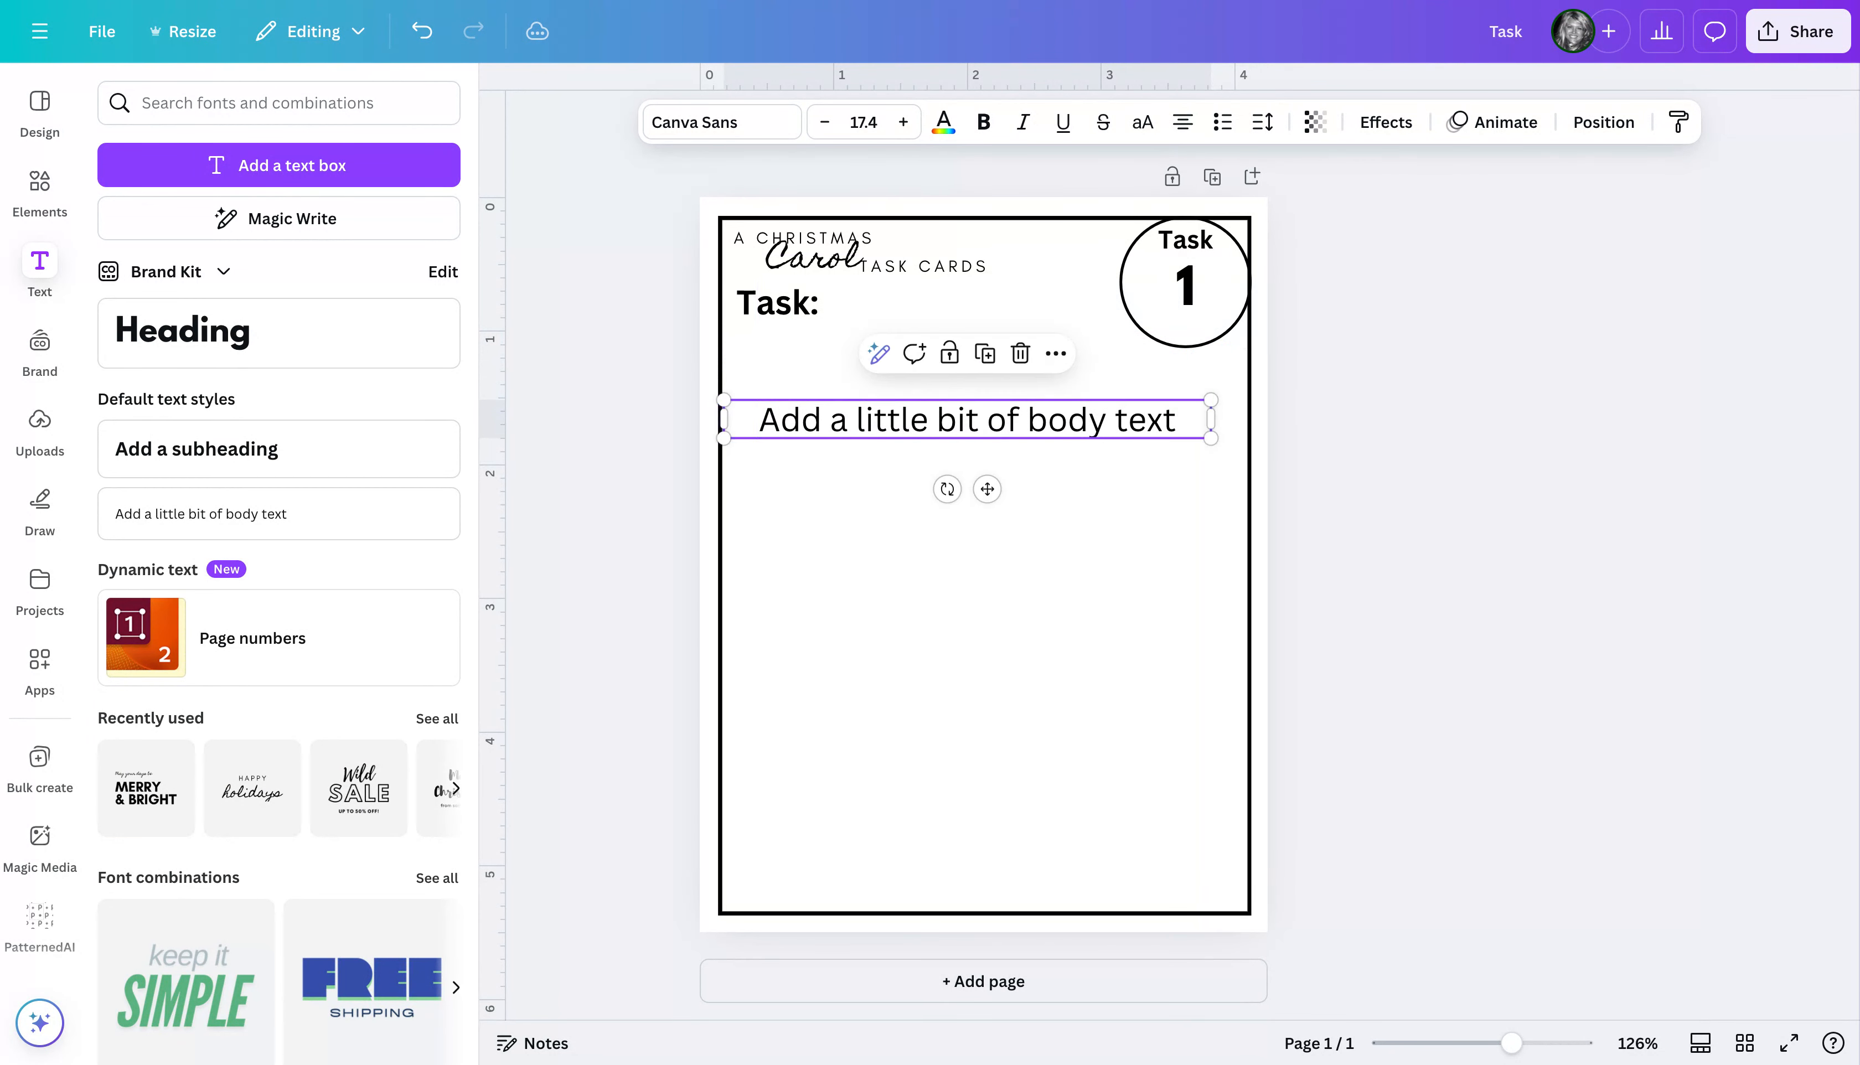
# Move "Task:" down to just above the body text and place a duplicate reading "Stave:" above it
pyautogui.moveTo(781, 302)
pyautogui.mouseDown()
pyautogui.moveTo(781, 368)
pyautogui.moveTo(783, 310)
pyautogui.mouseUp()
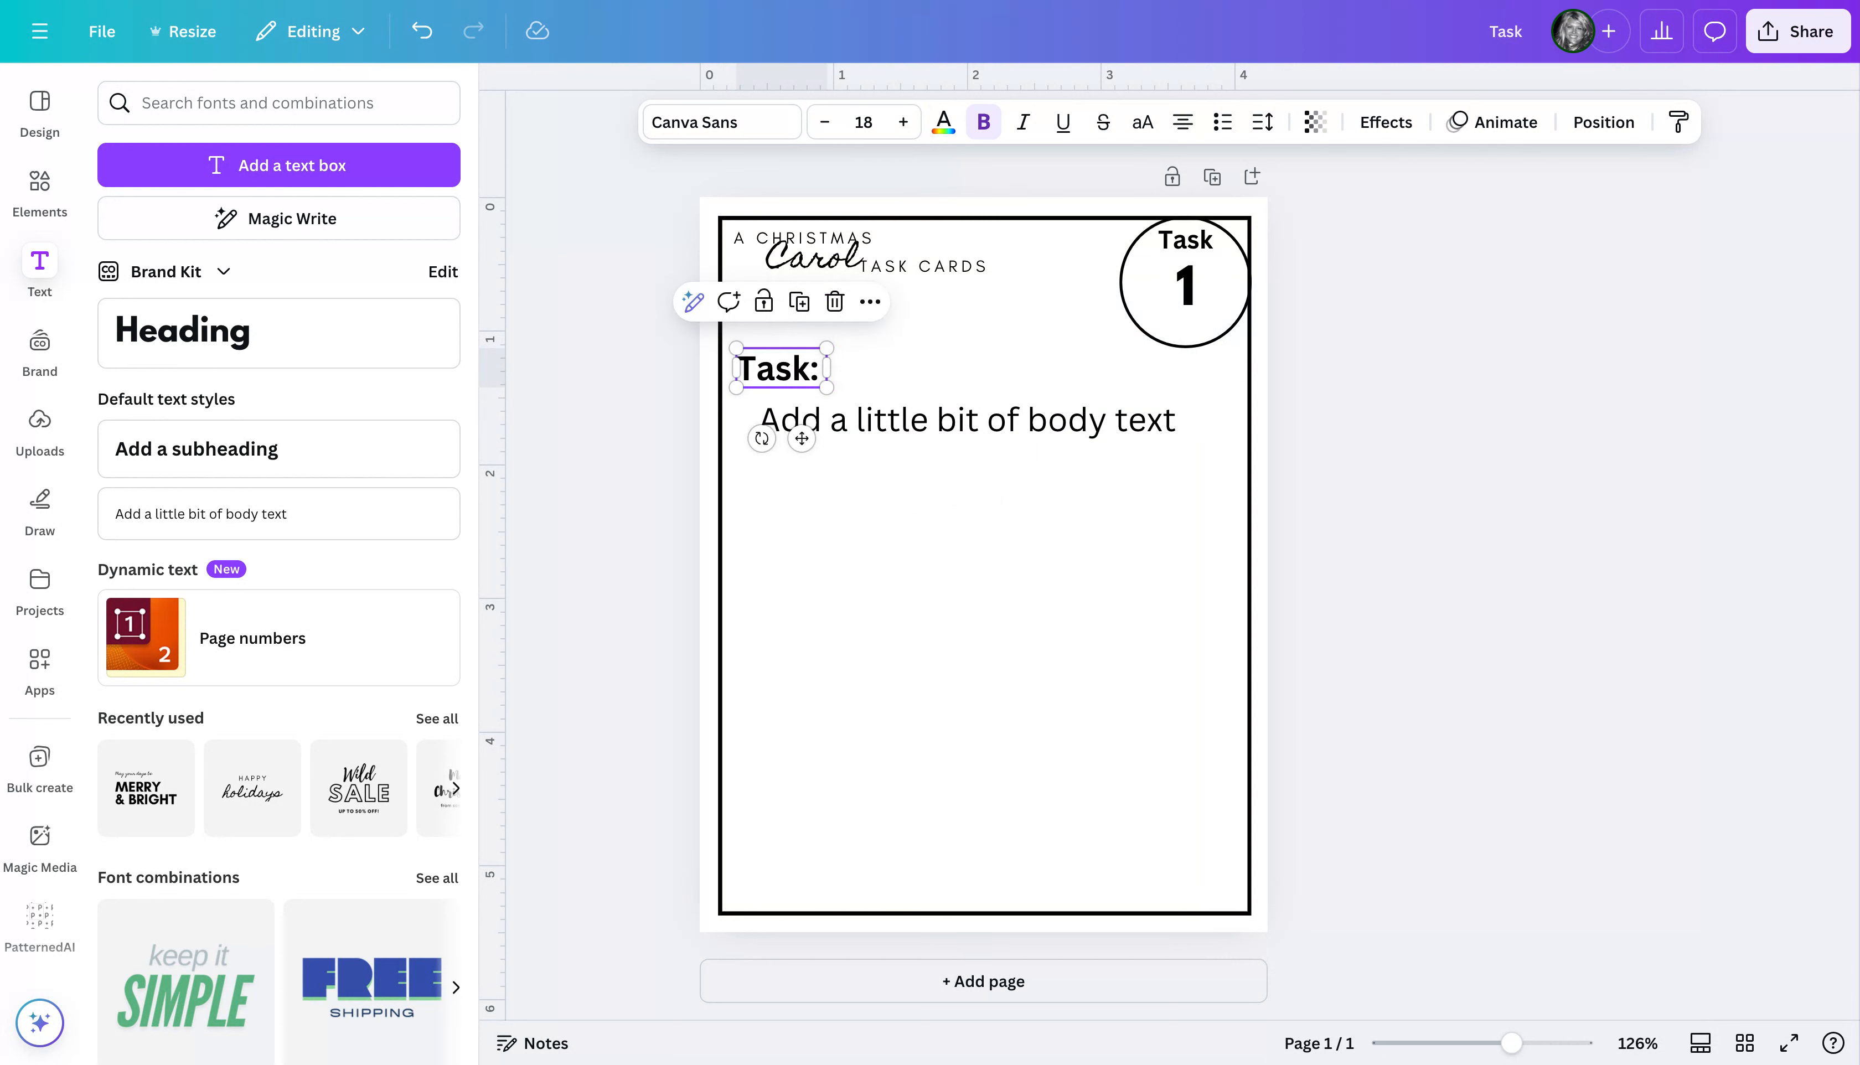
pyautogui.press('super+d')
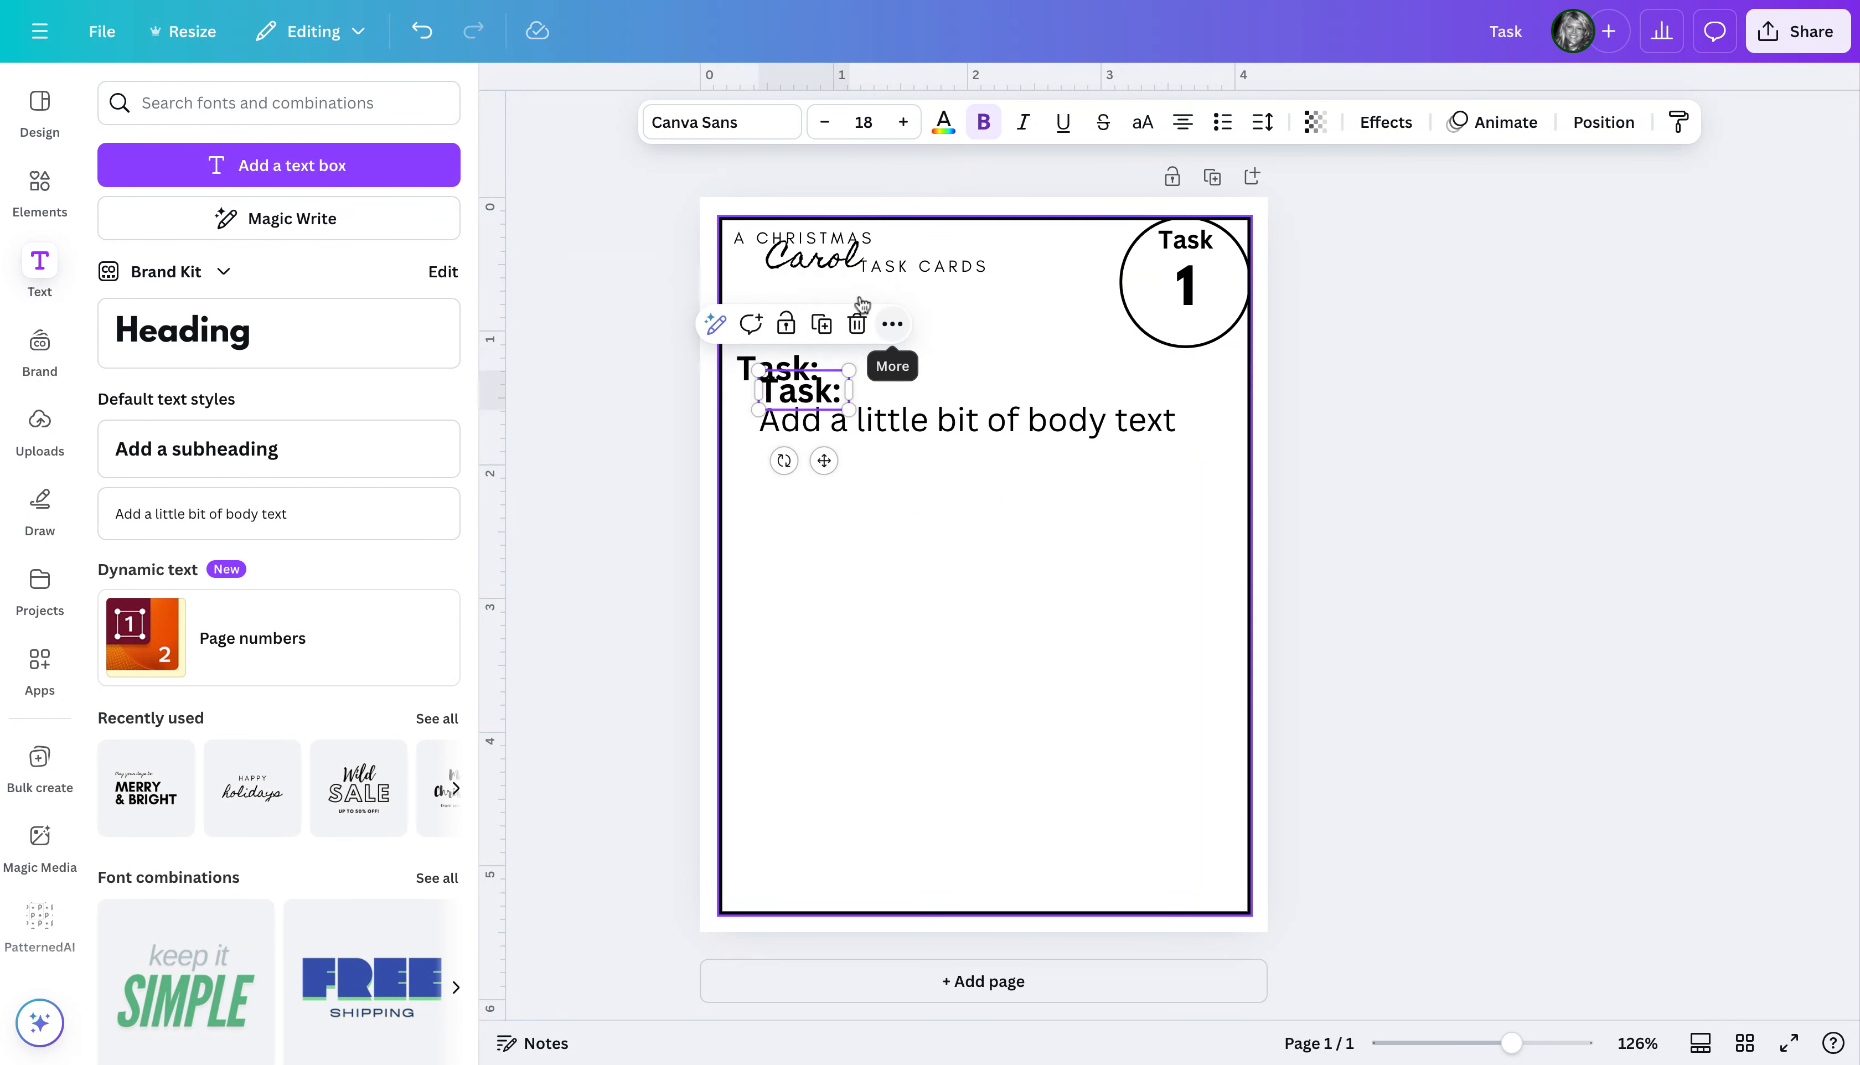
pyautogui.moveTo(824, 379); pyautogui.dragTo(802, 298)
pyautogui.write('Stave:')
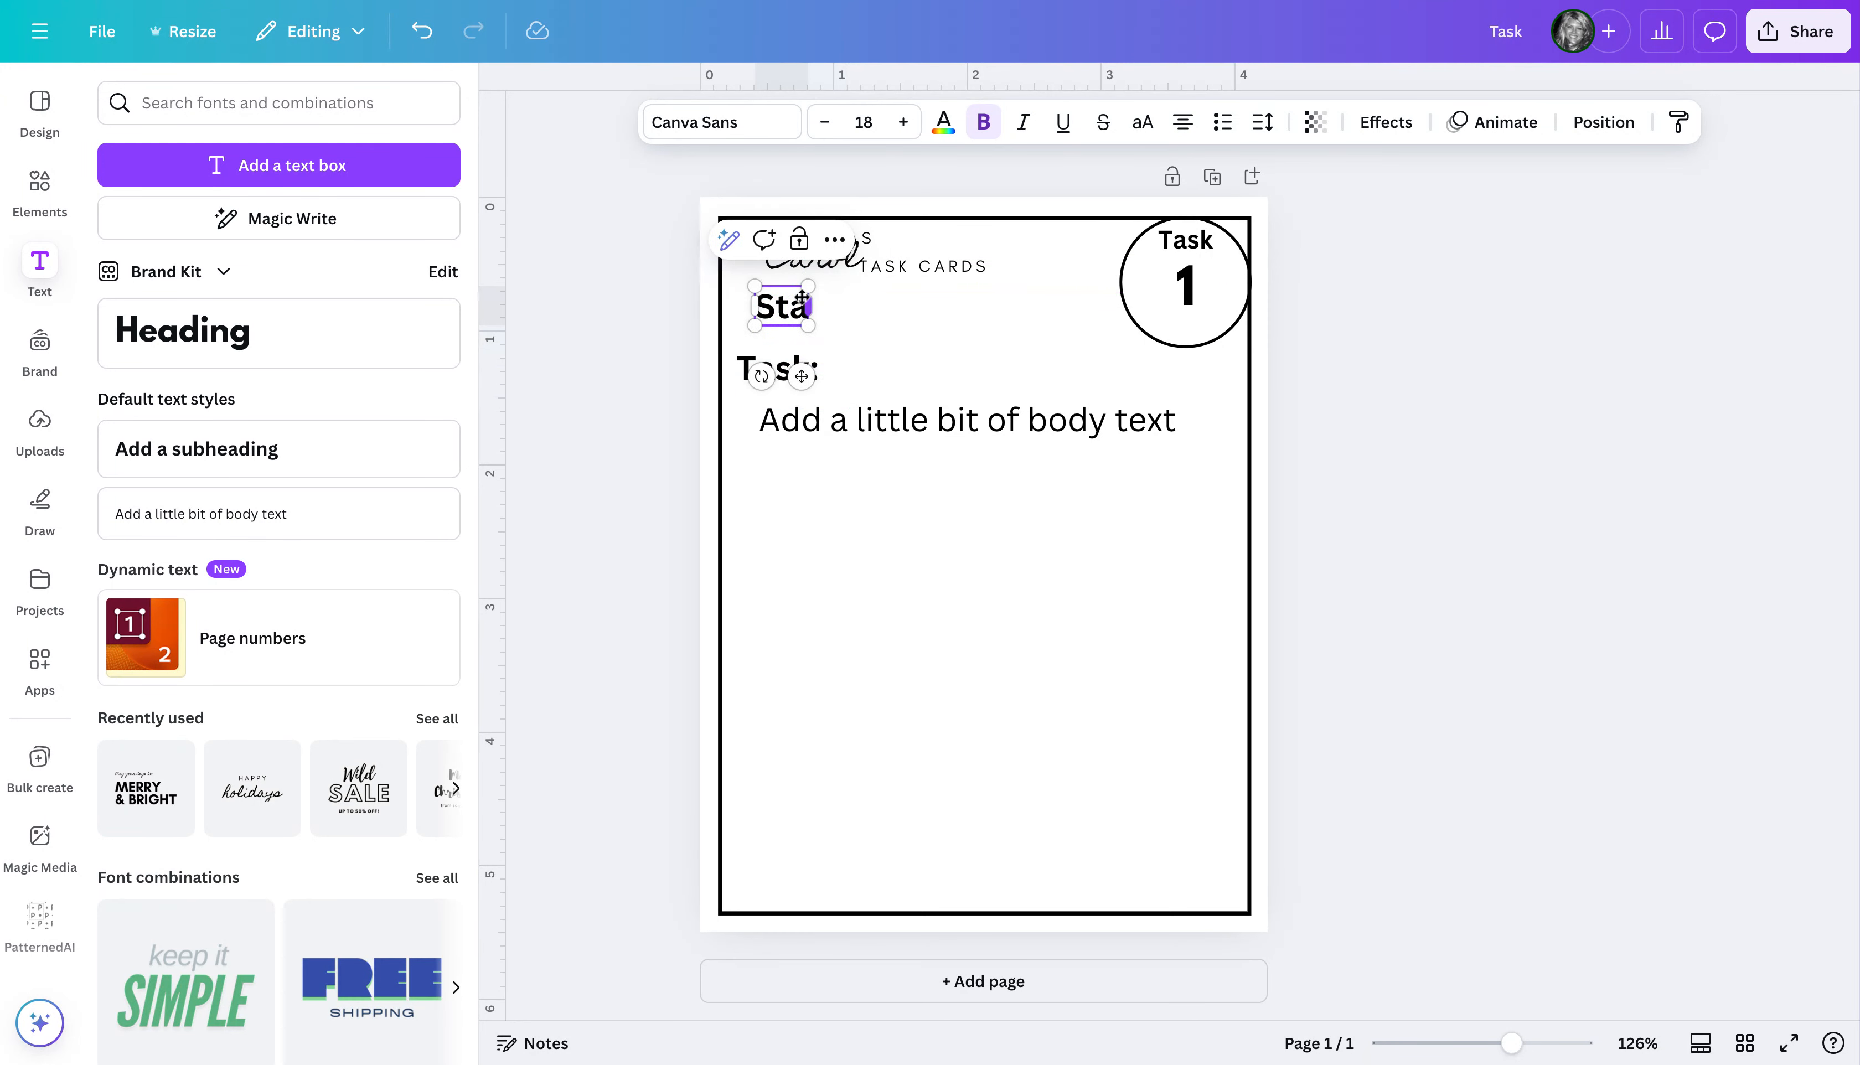
pyautogui.click(971, 308)
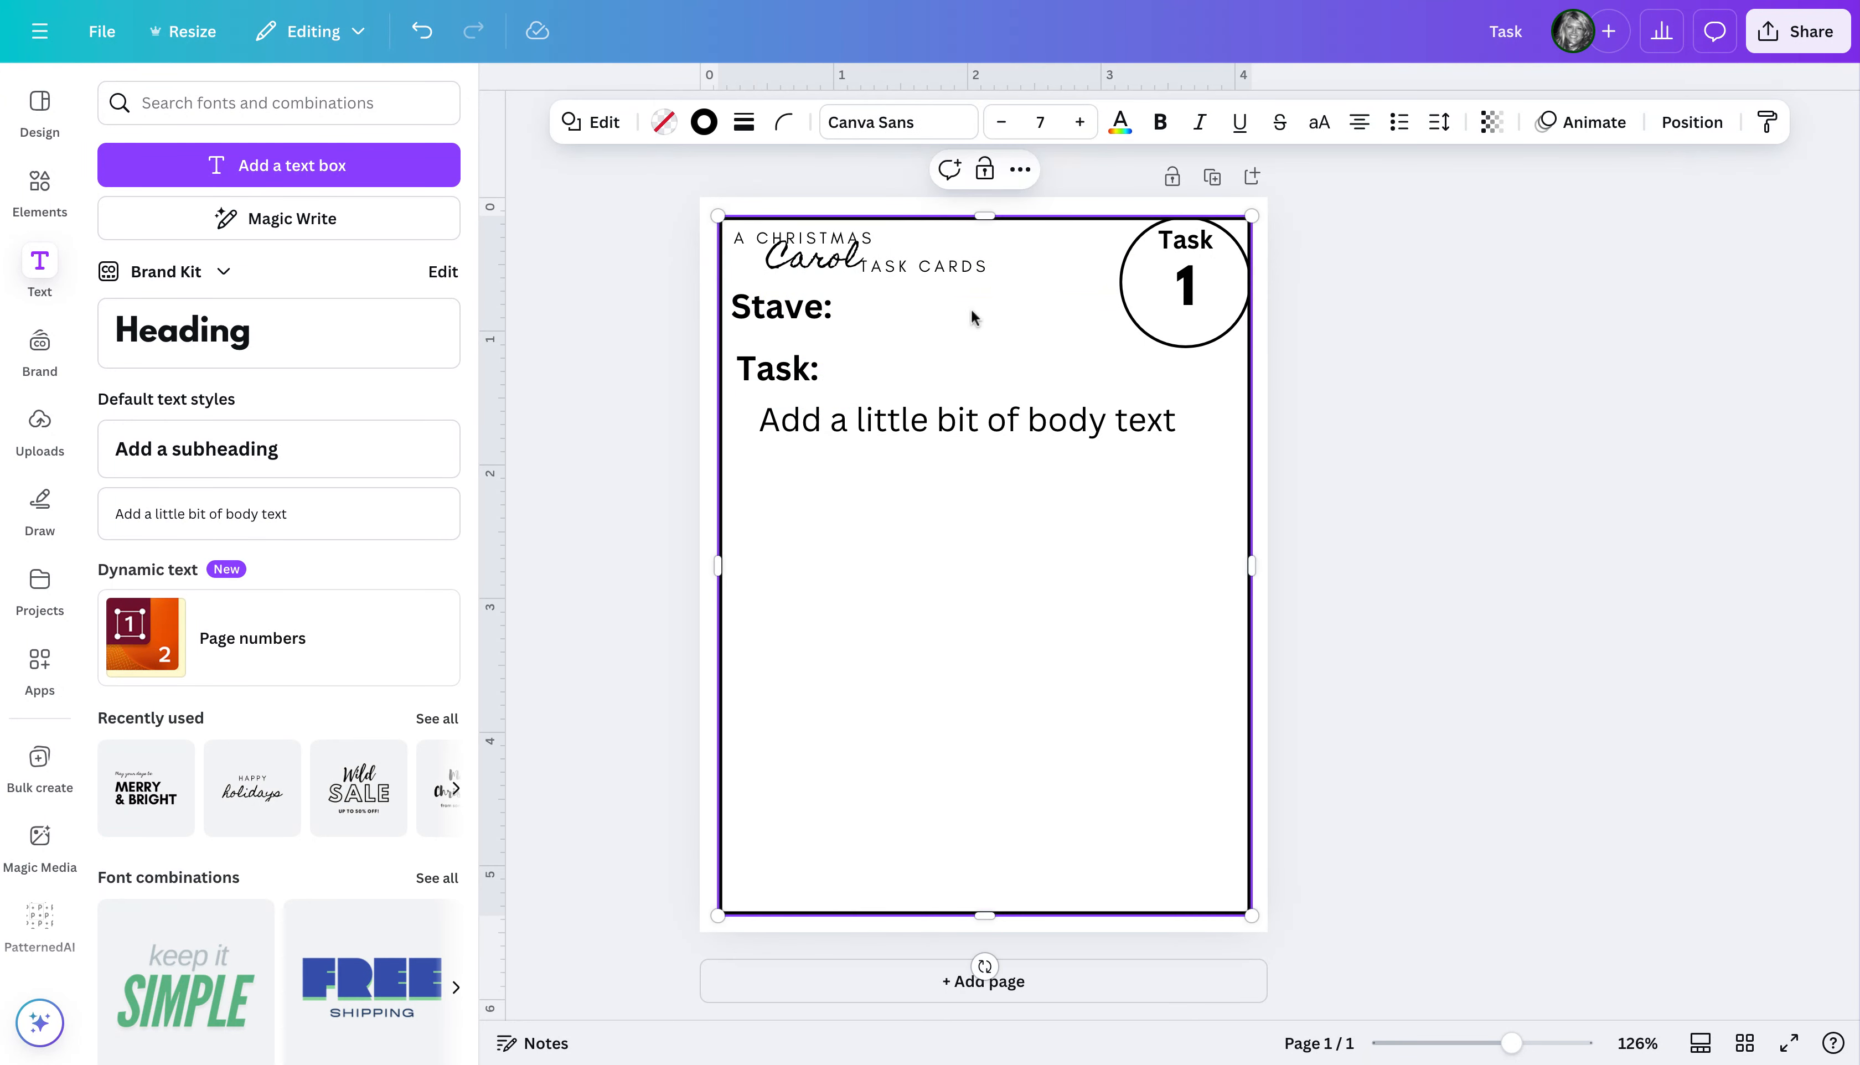
# Duplicate the "Stave:" label, place the copy to its right under "TASK CARDS" and change its wording to "Standard"
pyautogui.click(782, 318)
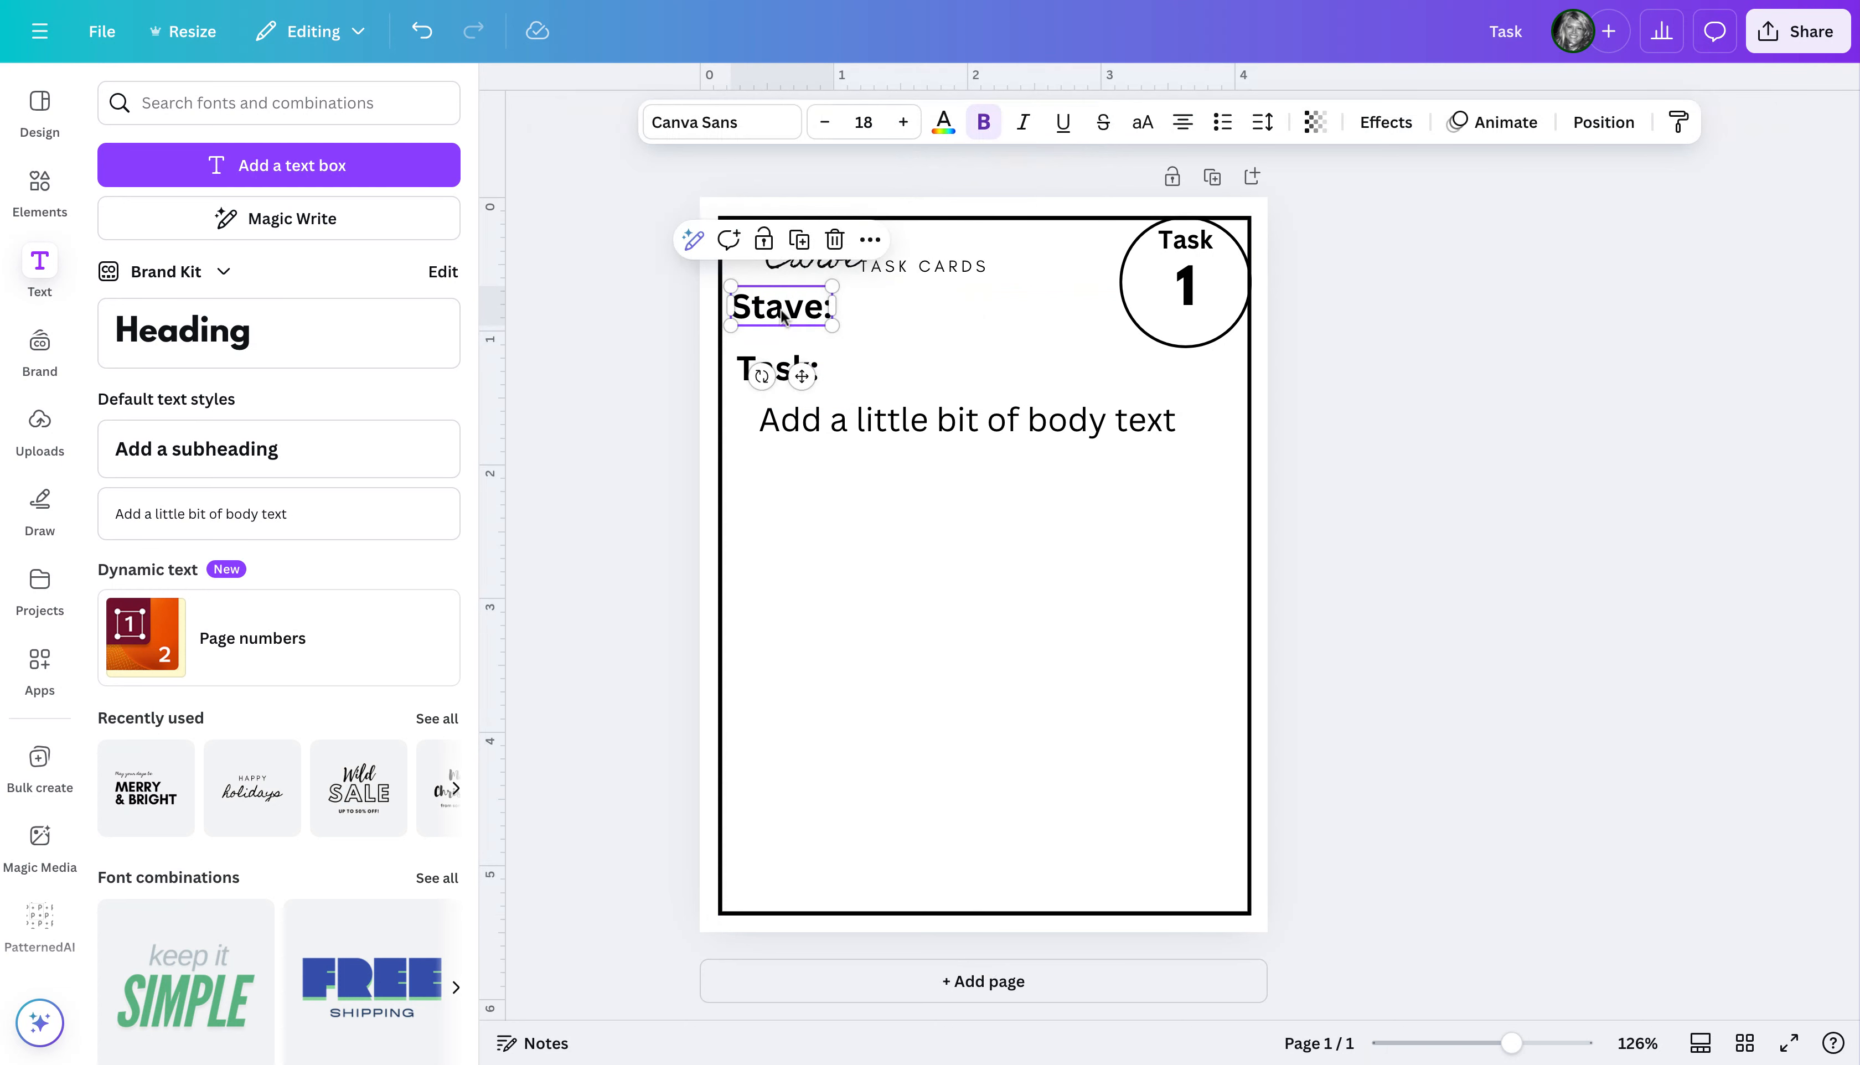
pyautogui.click(800, 240)
pyautogui.moveTo(805, 329); pyautogui.dragTo(968, 302)
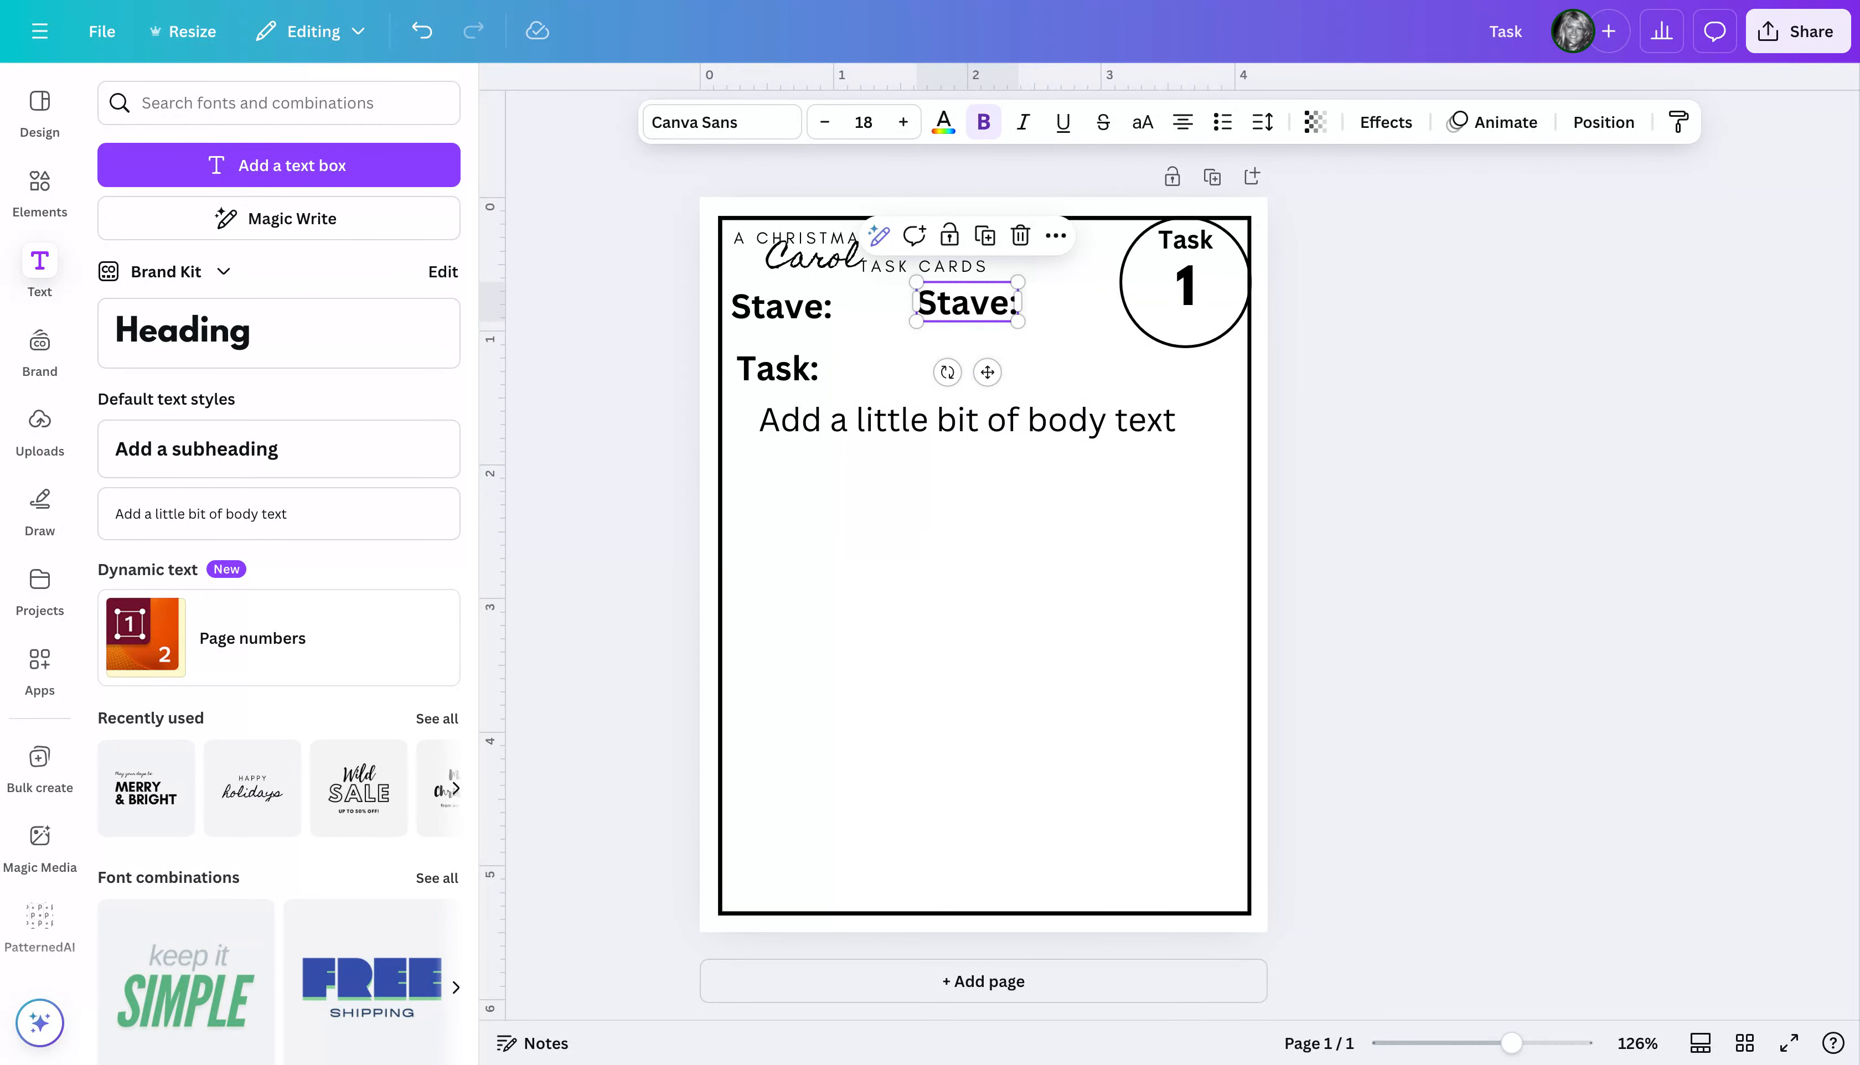
pyautogui.doubleClick(968, 302)
pyautogui.write('Standard')
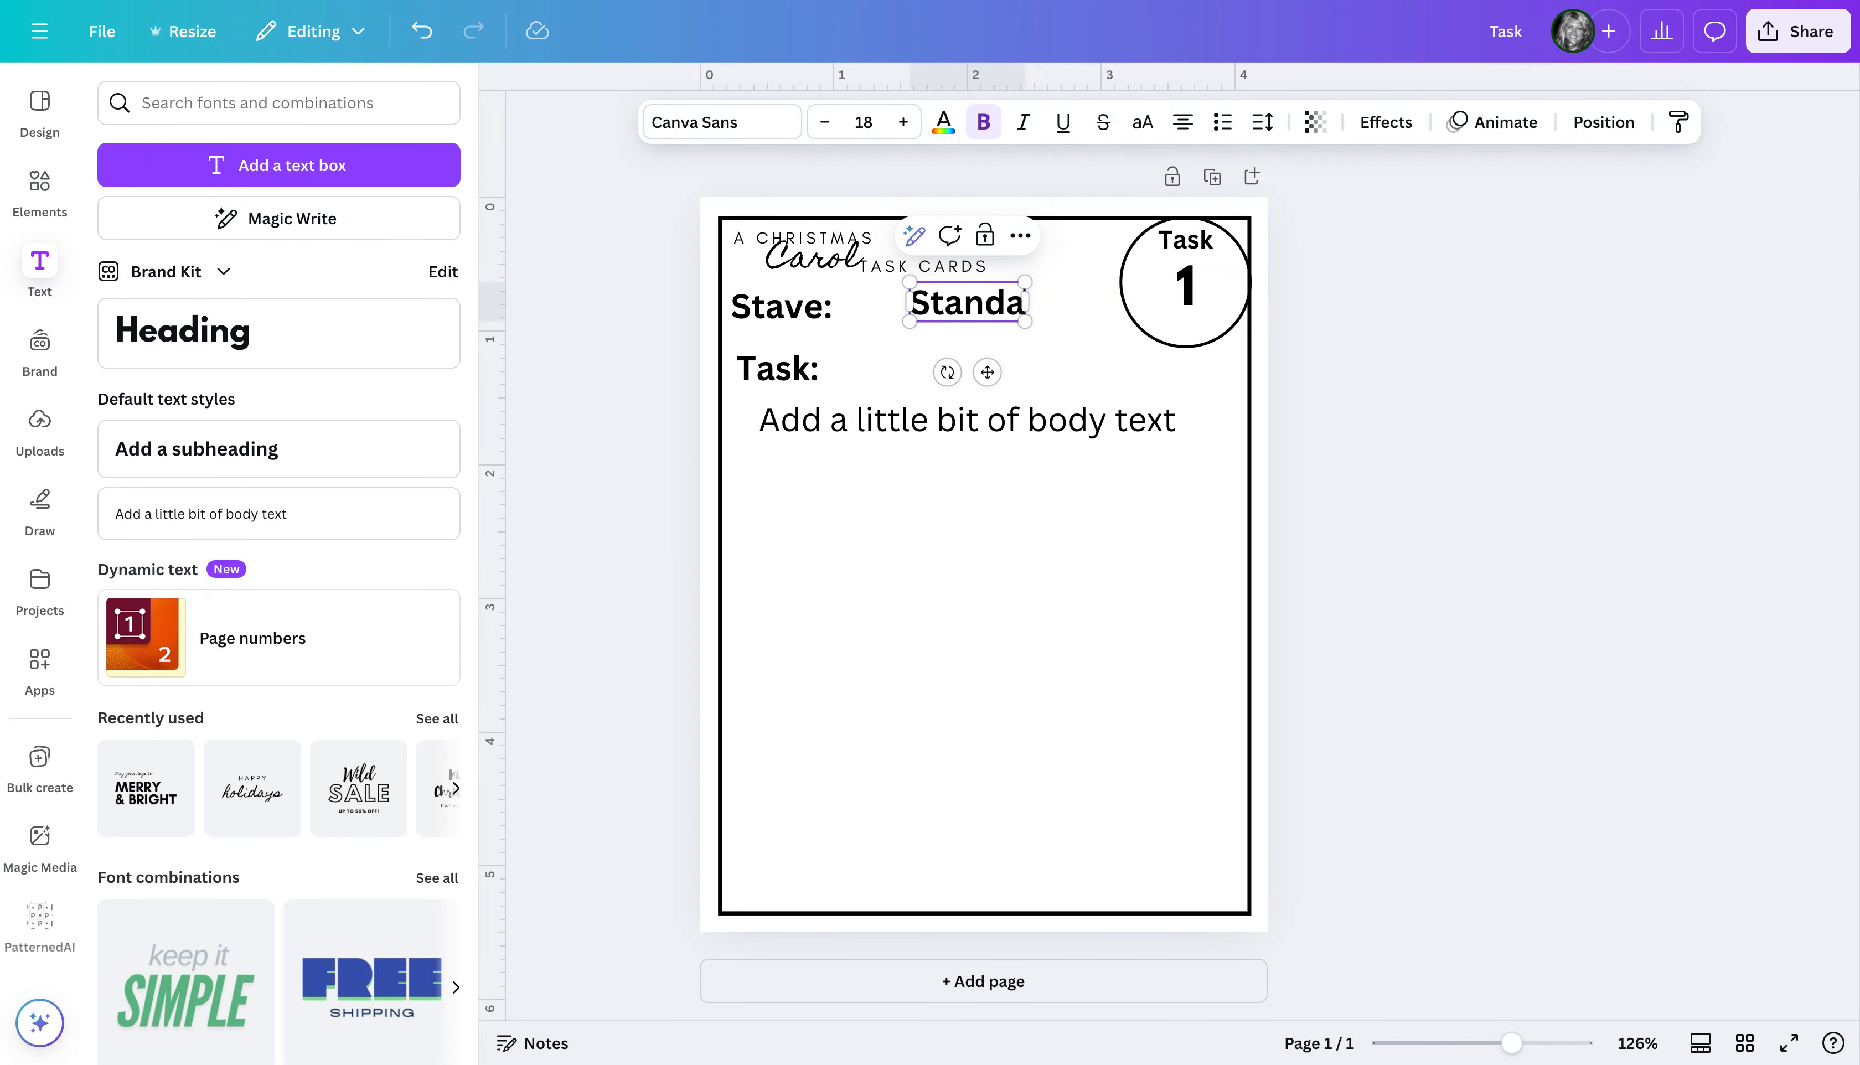
# Reduce the "Standard" label's text size to 11.4
pyautogui.doubleClick(981, 304)
pyautogui.click(826, 122)
pyautogui.click(825, 122)
pyautogui.click(826, 122)
pyautogui.click(826, 123)
pyautogui.click(826, 122)
pyautogui.click(1034, 340)
pyautogui.moveTo(996, 288); pyautogui.dragTo(910, 290)
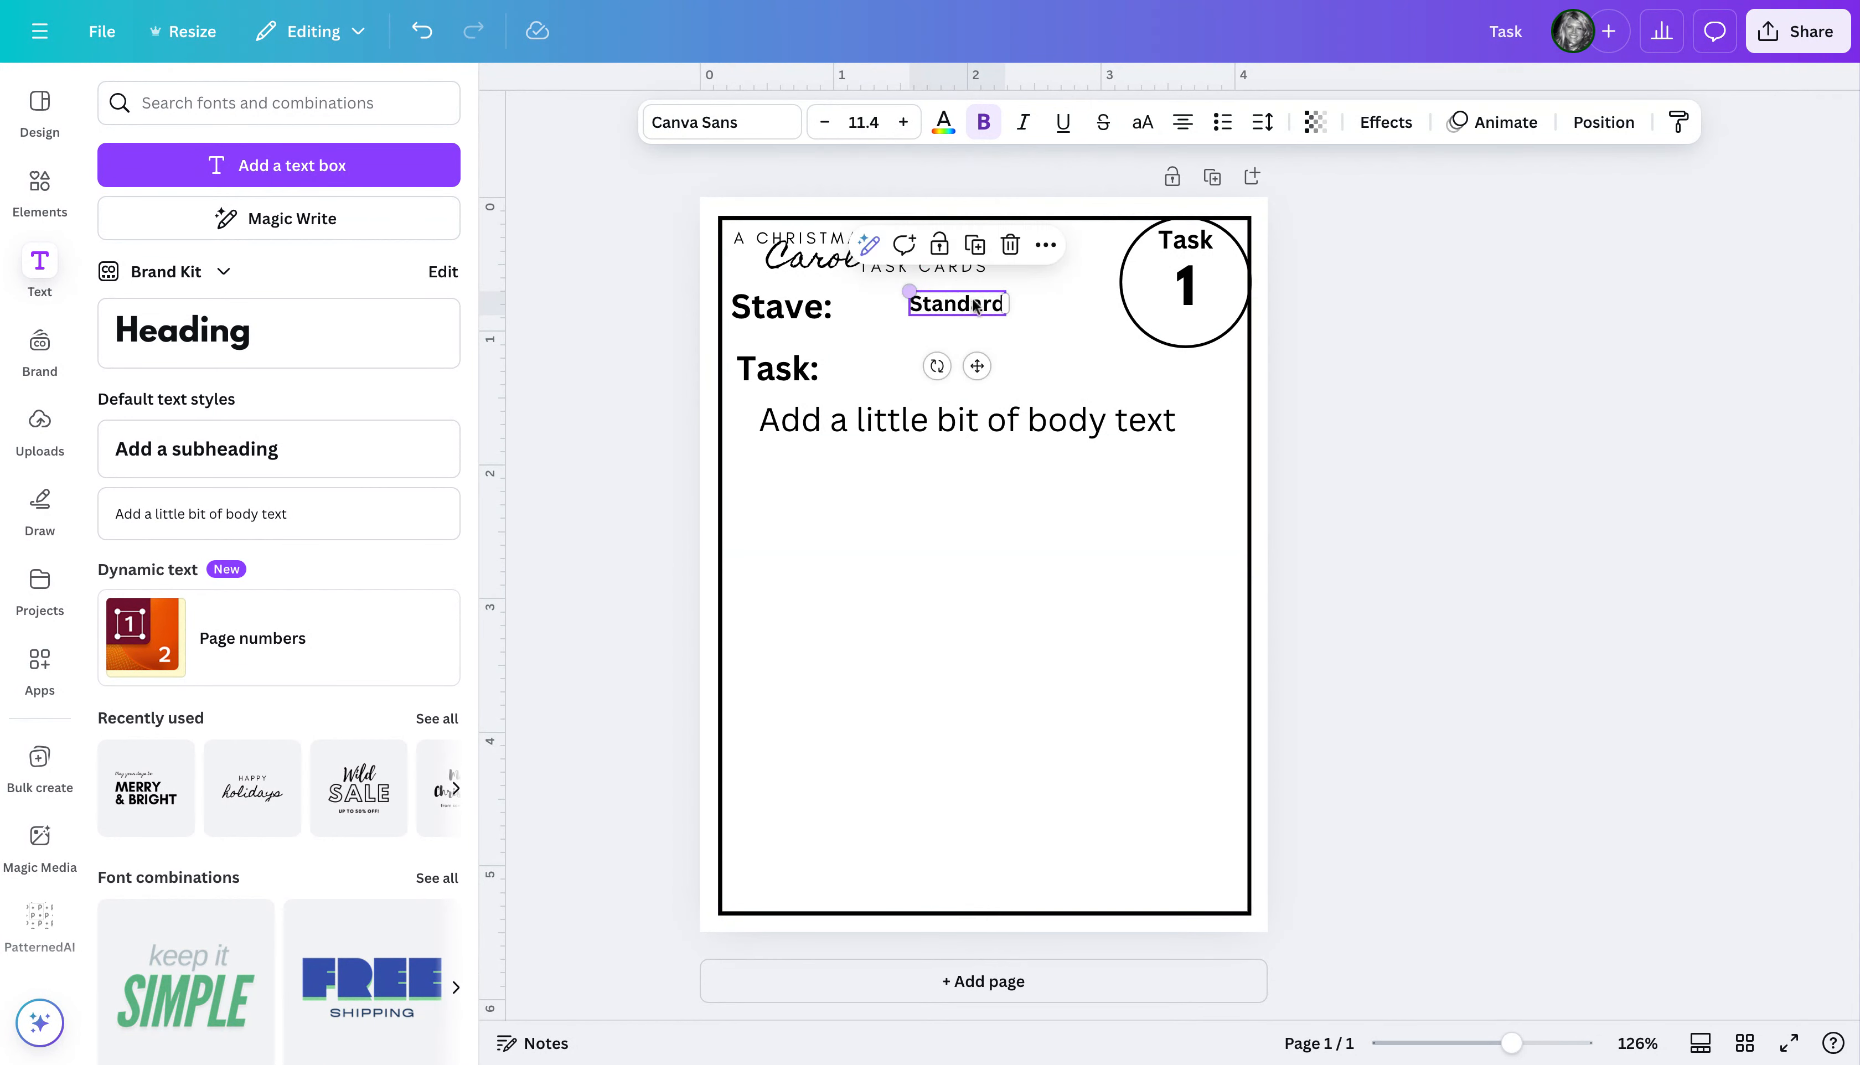
# Add a colon after "Standard" and move the label down slightly to line up with "Stave:"
pyautogui.click(1002, 313)
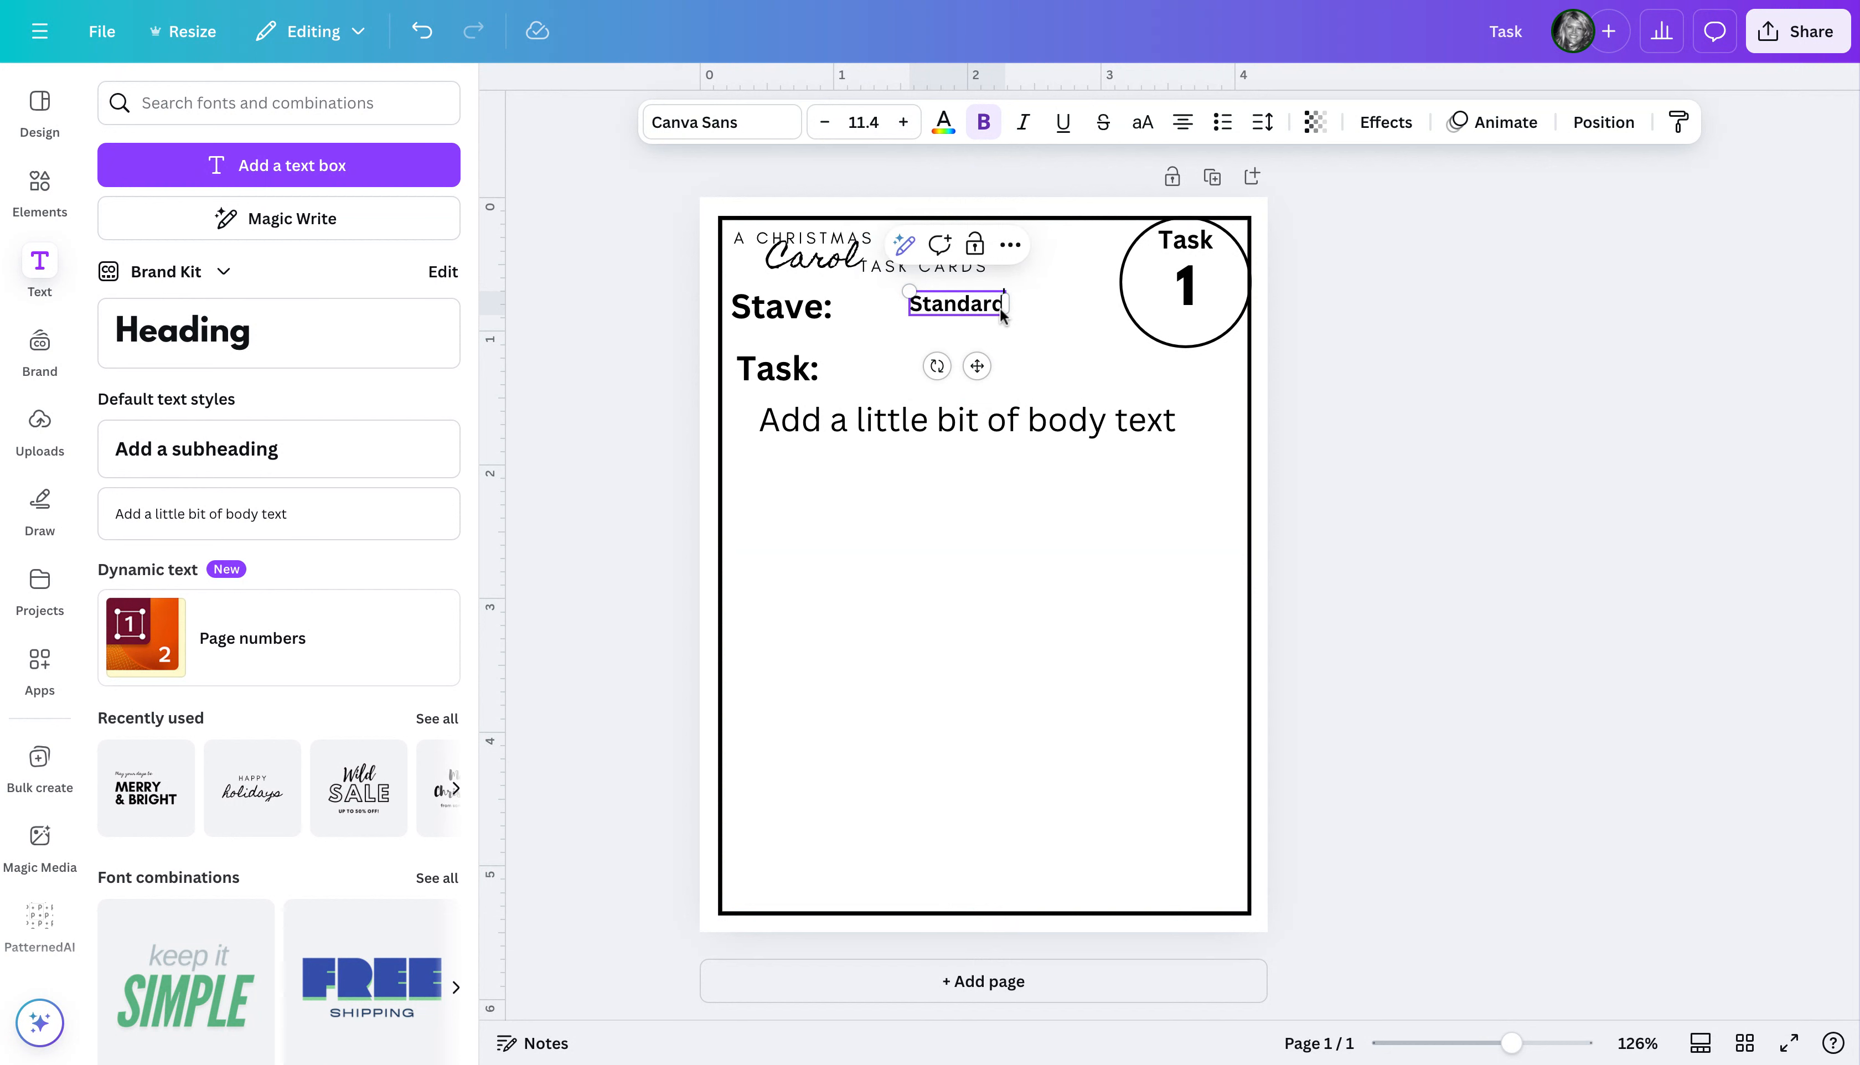
pyautogui.write(':')
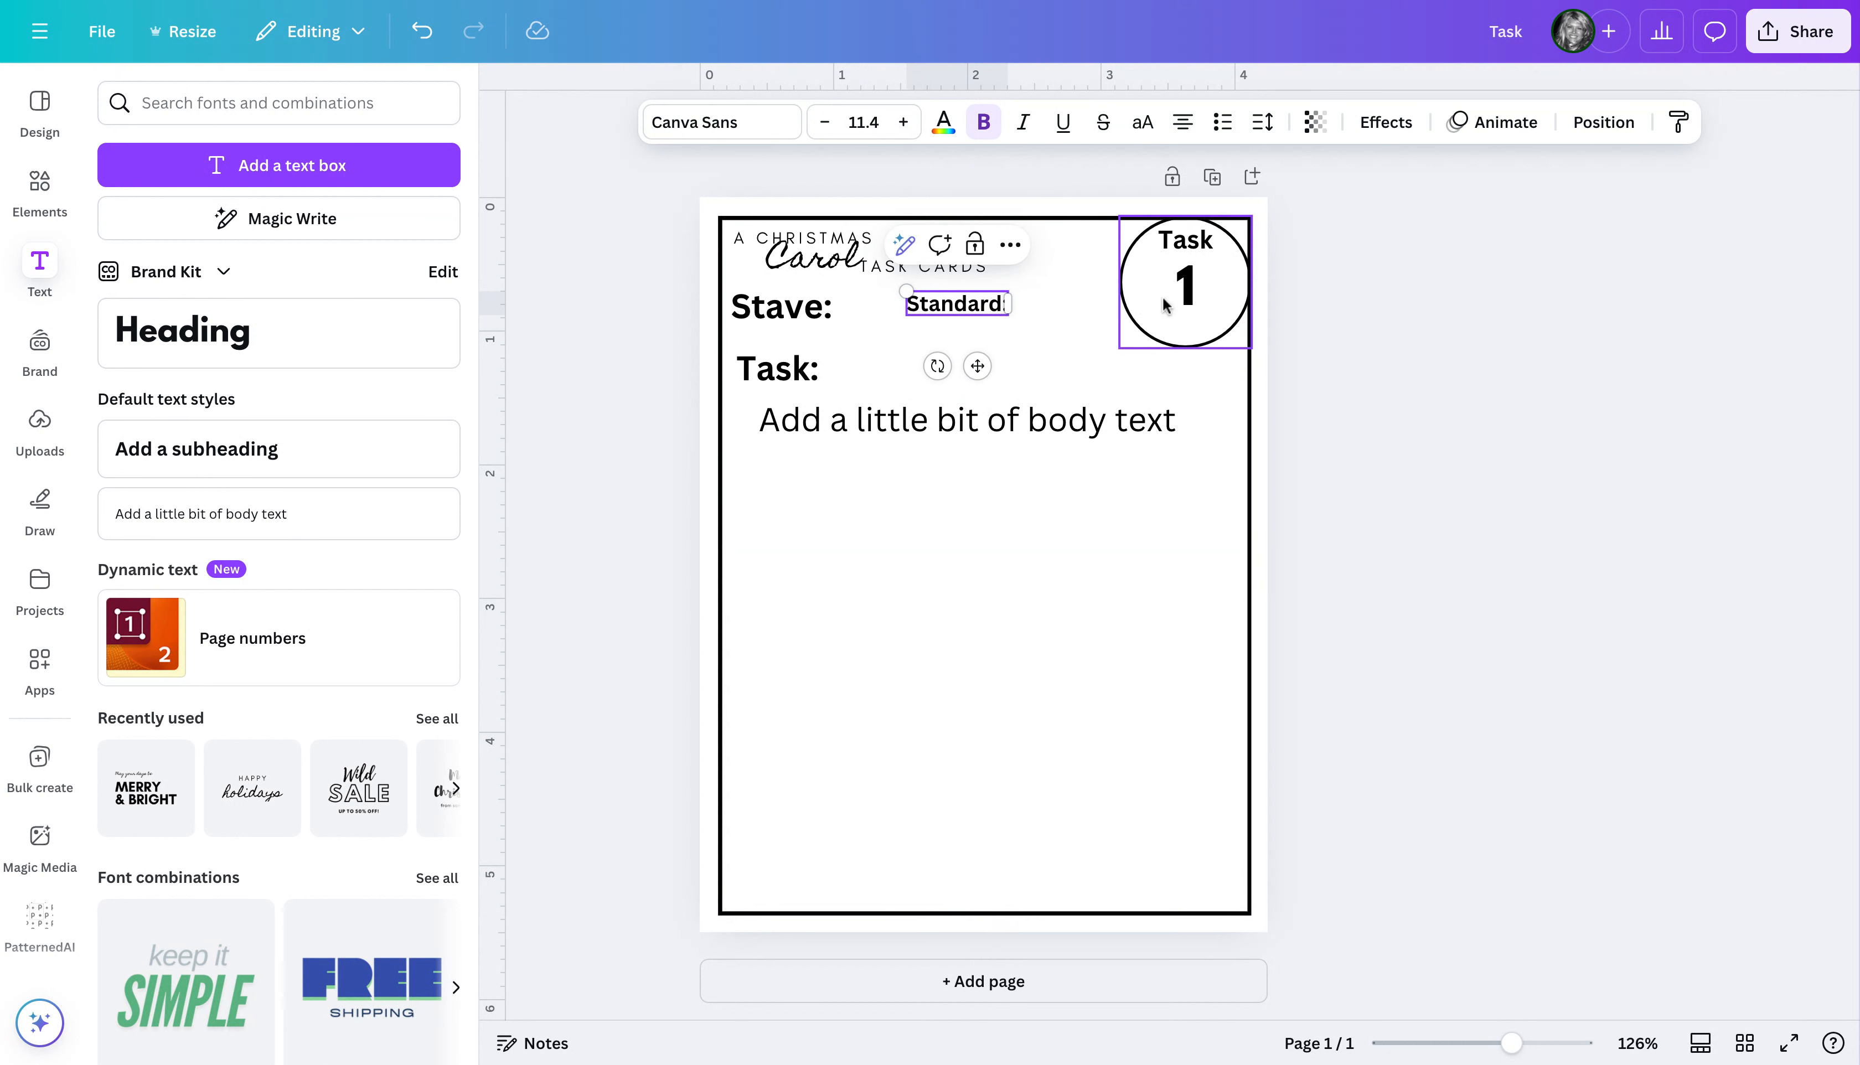
pyautogui.click(1111, 346)
pyautogui.click(993, 313)
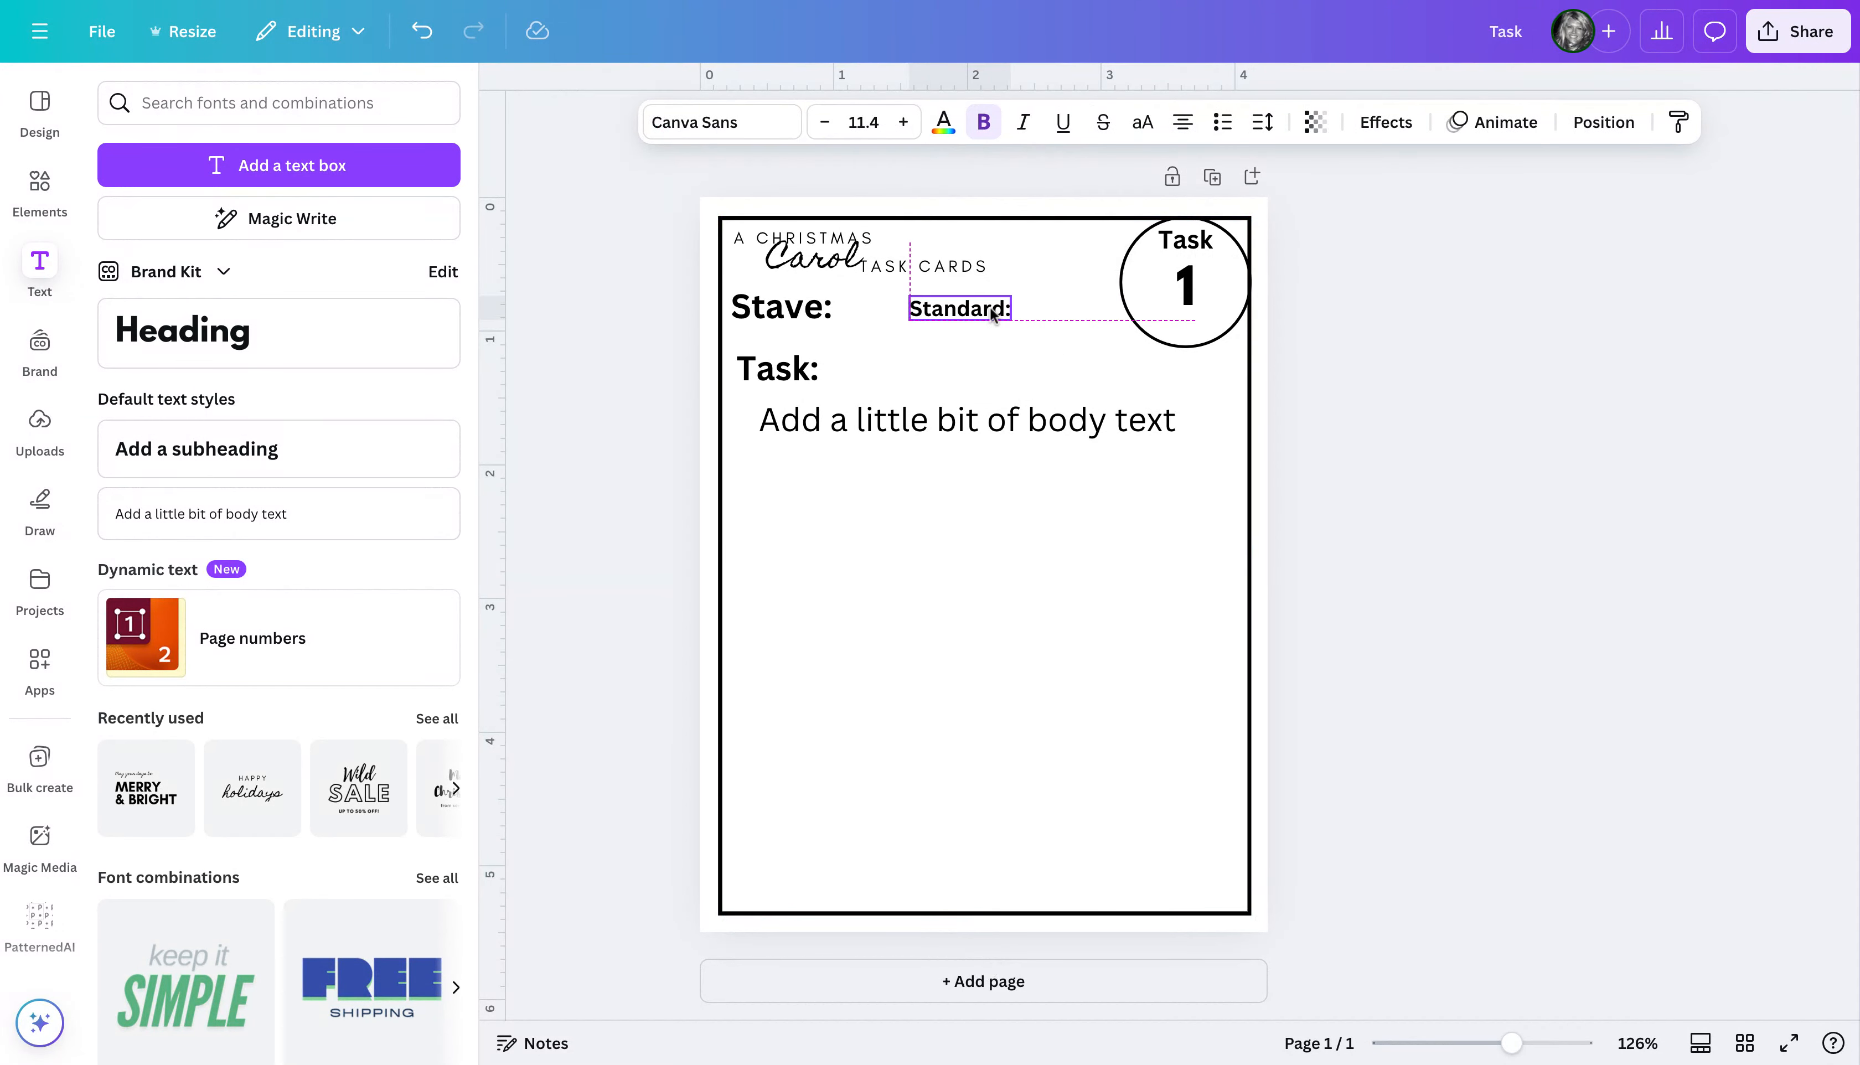
pyautogui.click(1096, 328)
pyautogui.click(824, 324)
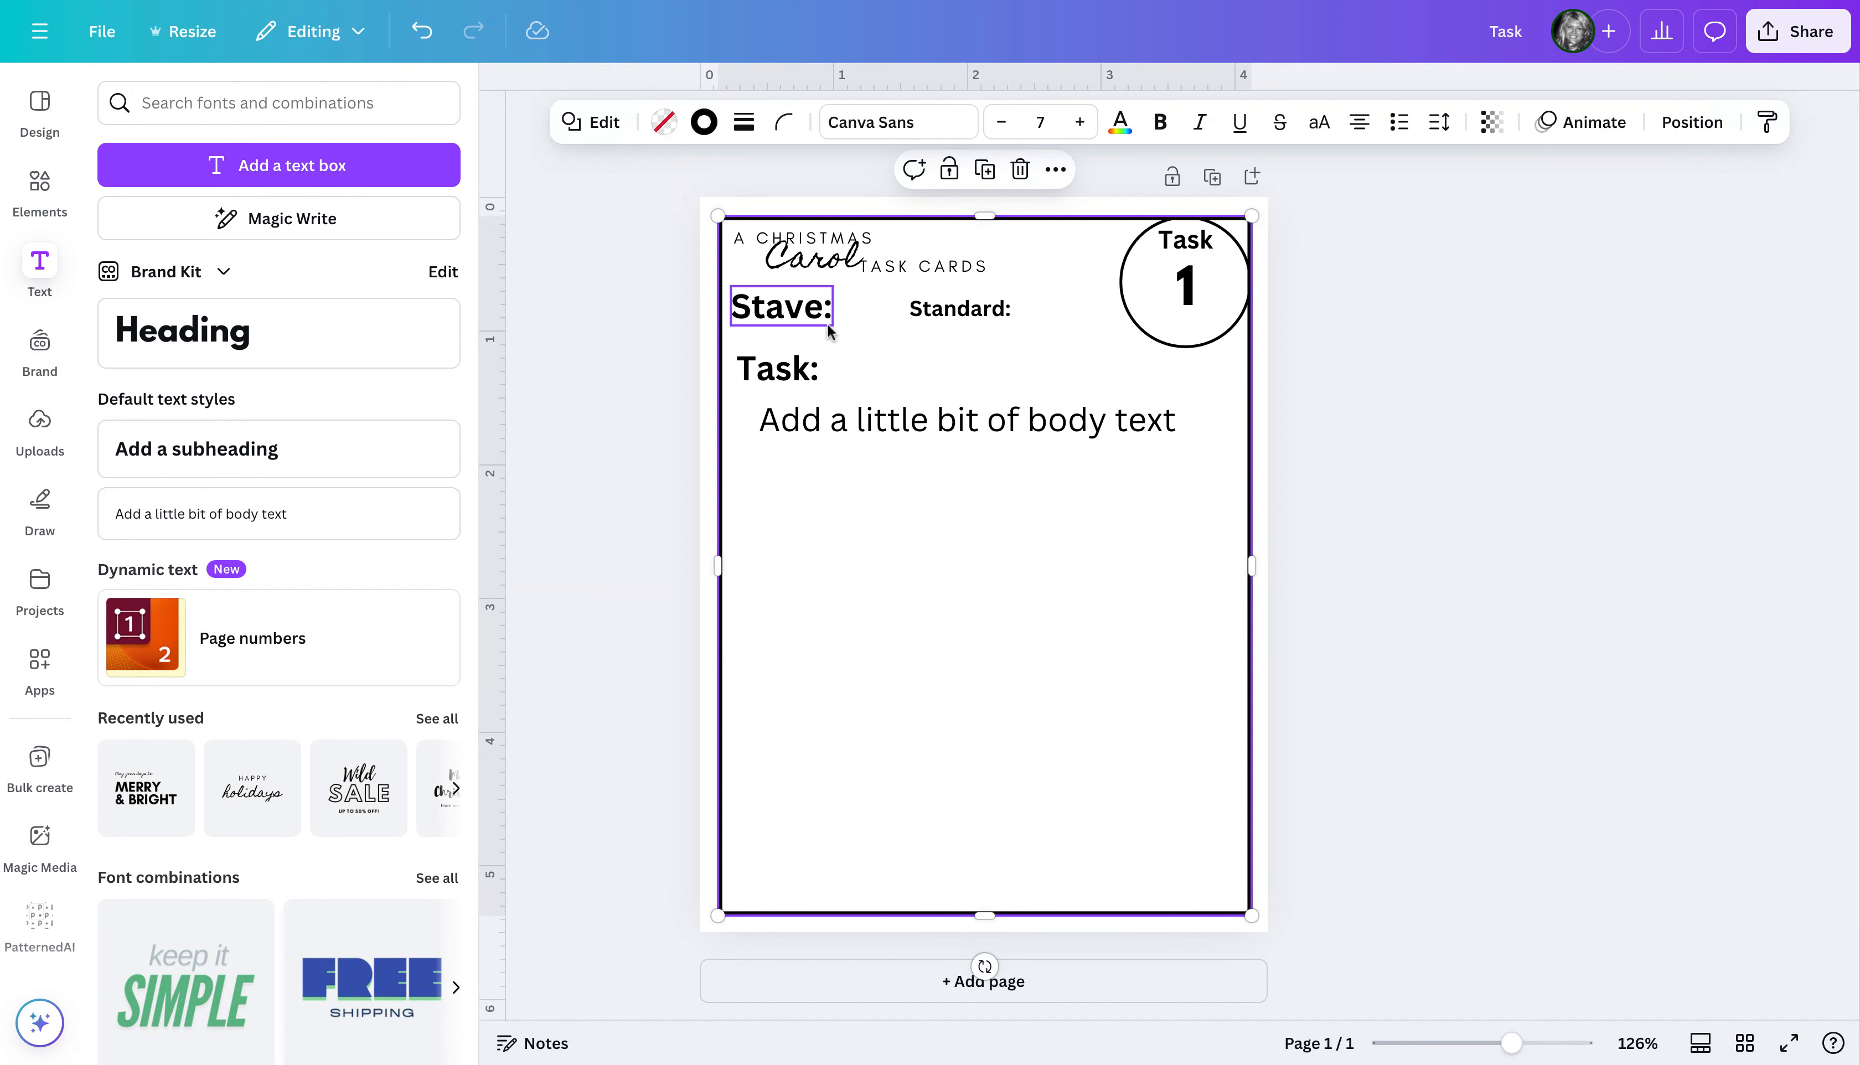
# Scale the "Stave:" label down to a text size of 12.7
pyautogui.moveTo(832, 325); pyautogui.dragTo(781, 308)
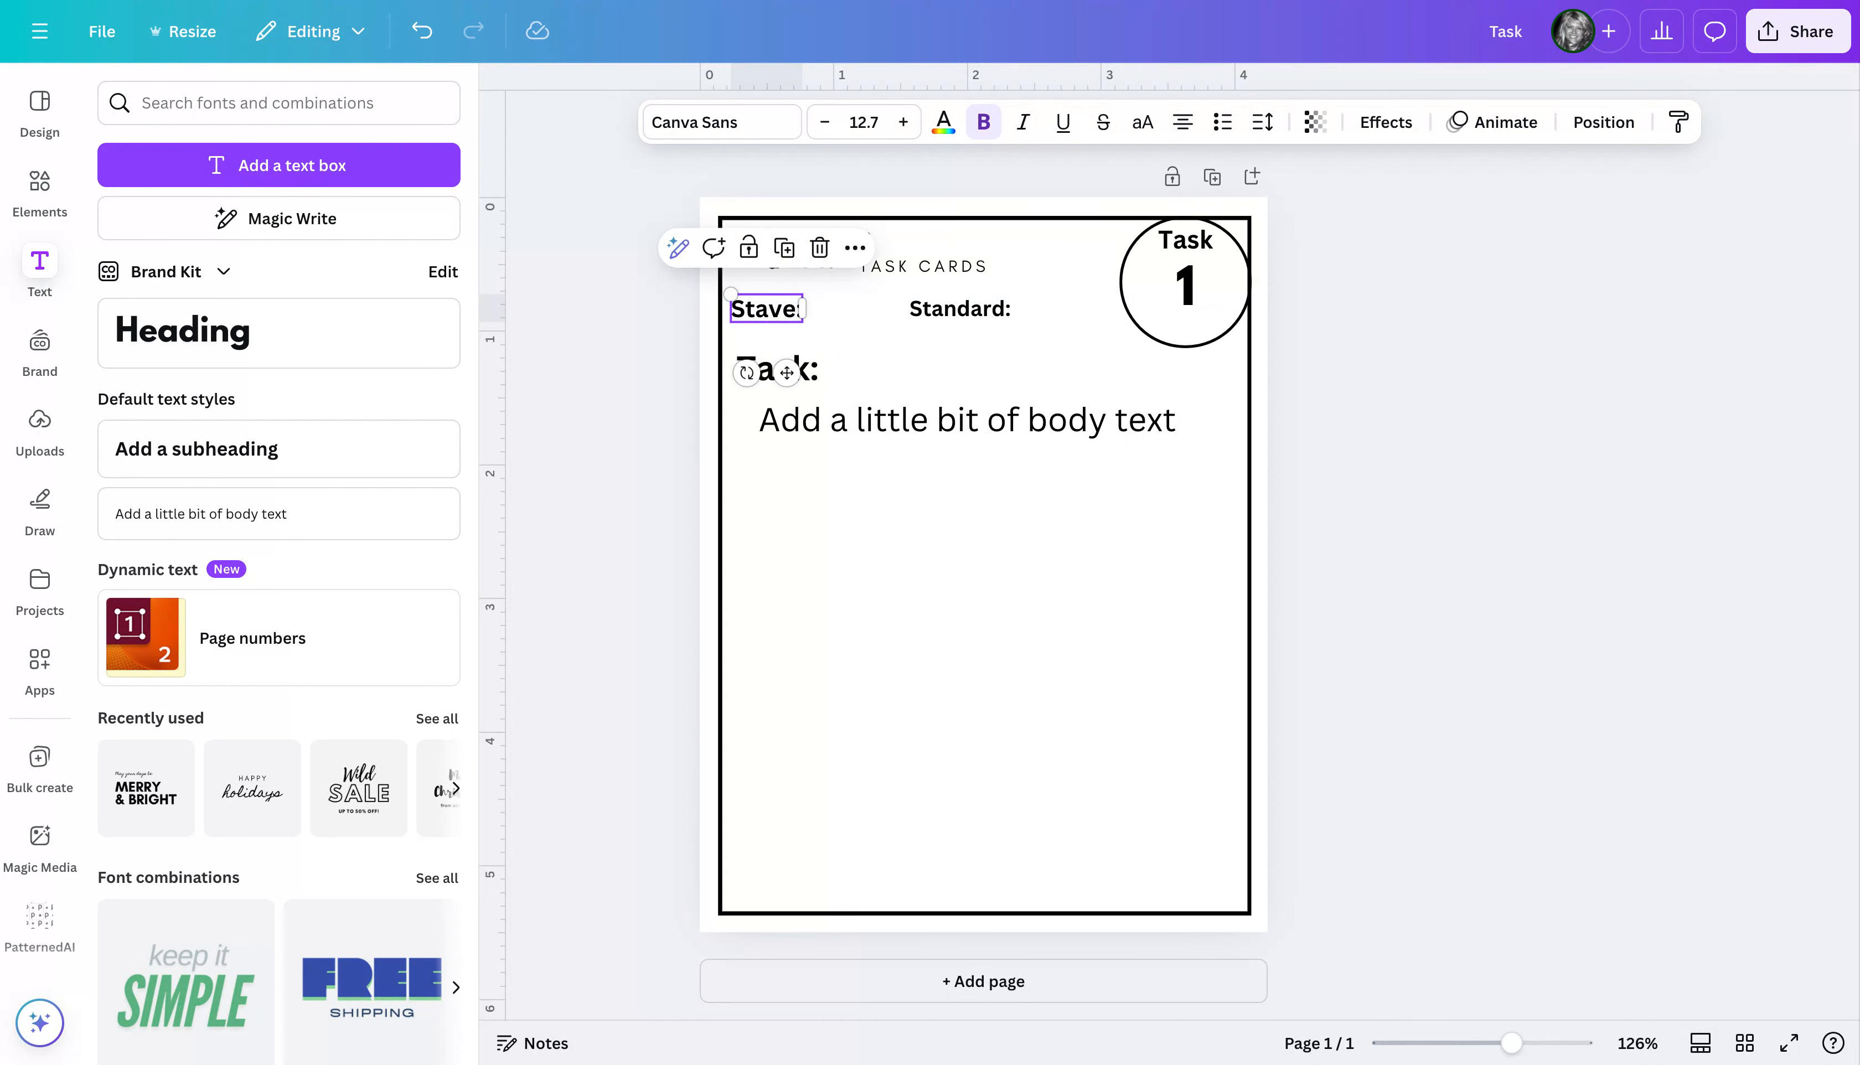
pyautogui.click(625, 322)
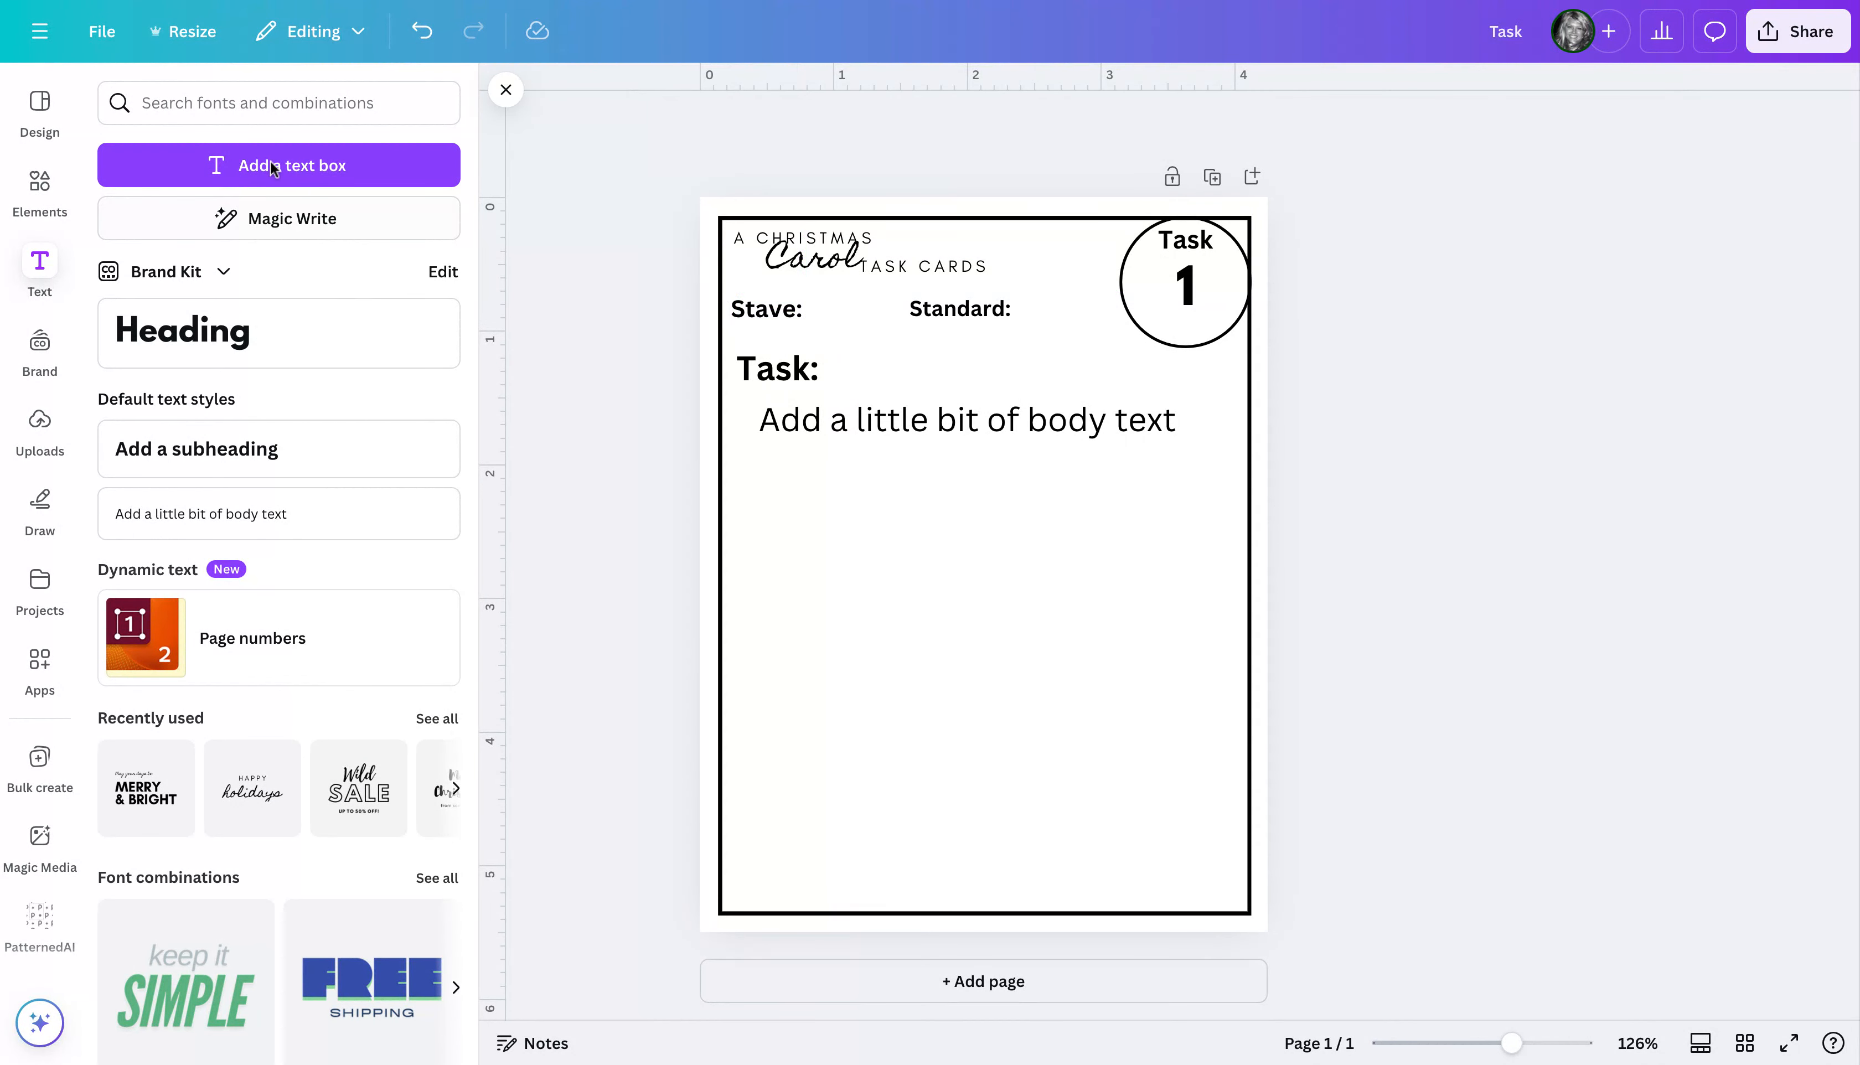
# Switch to the ChatGPT conversation and download the generated task cards CSV file
pyautogui.click(222, 0)
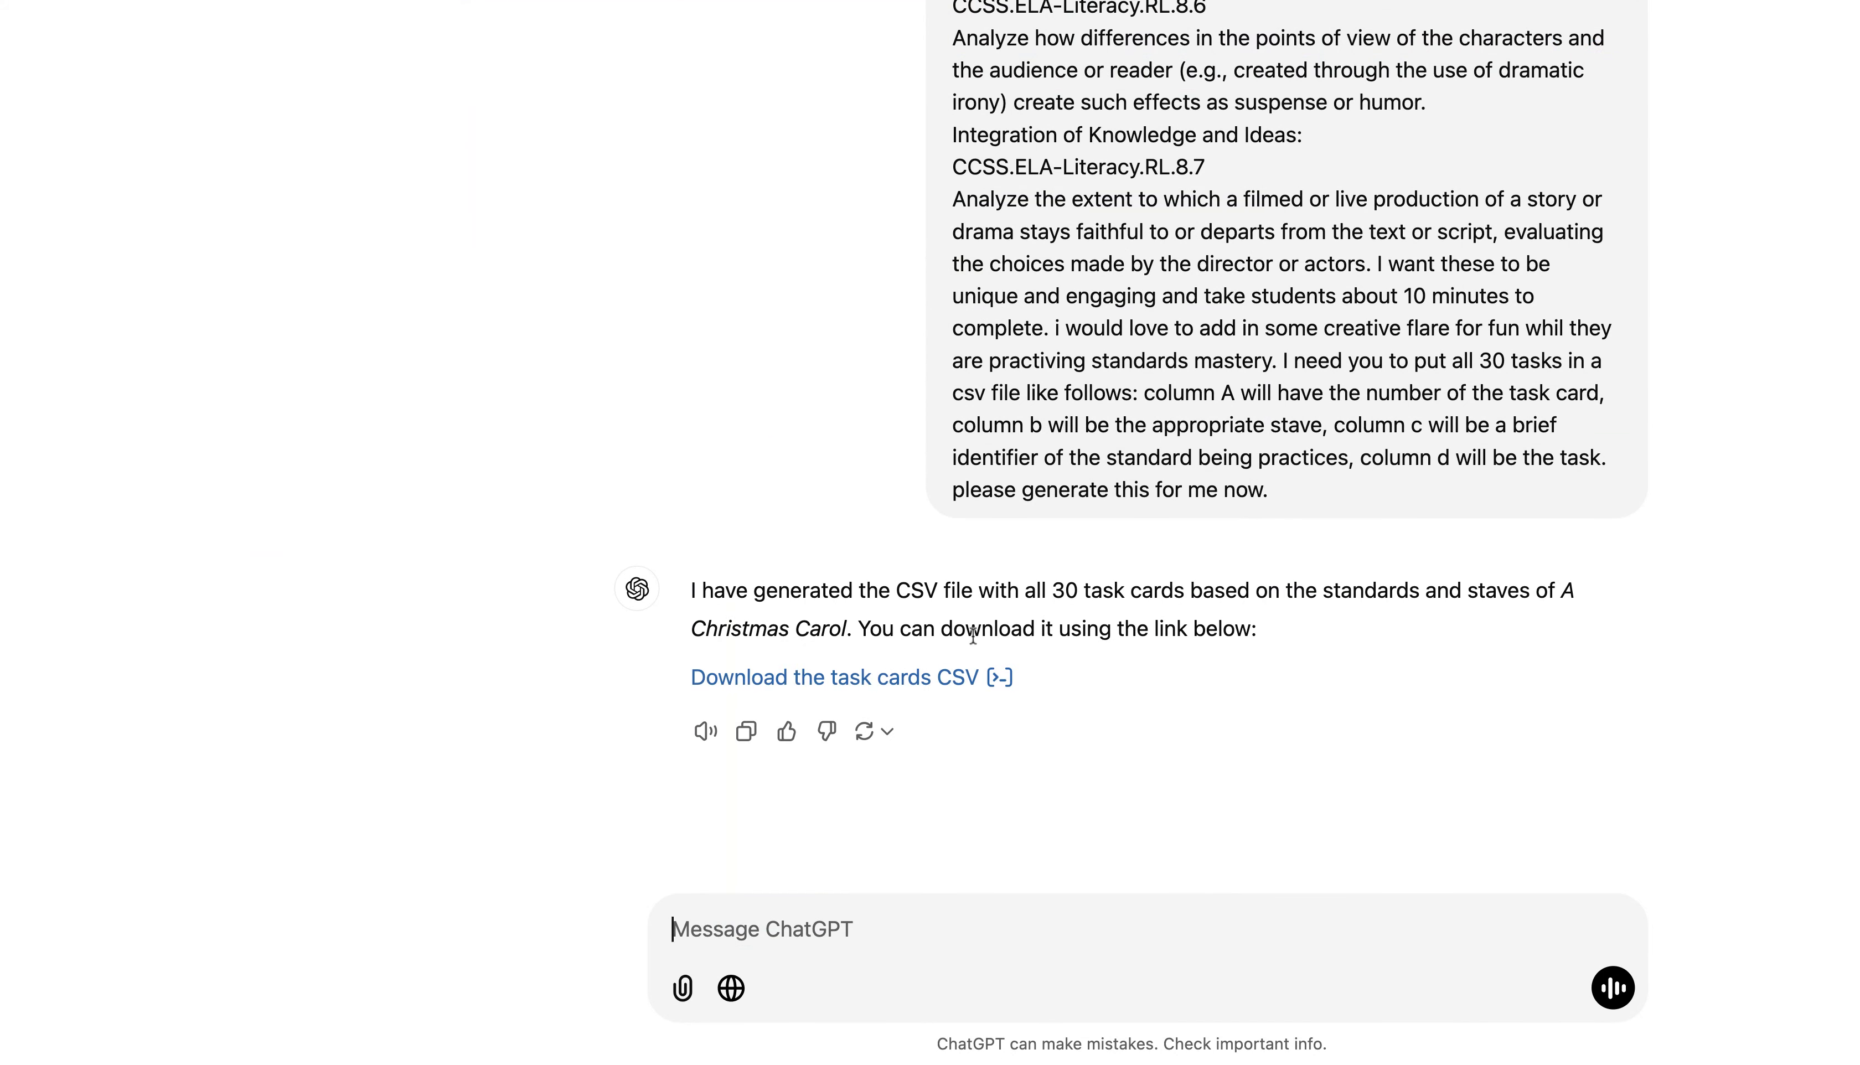
pyautogui.click(813, 686)
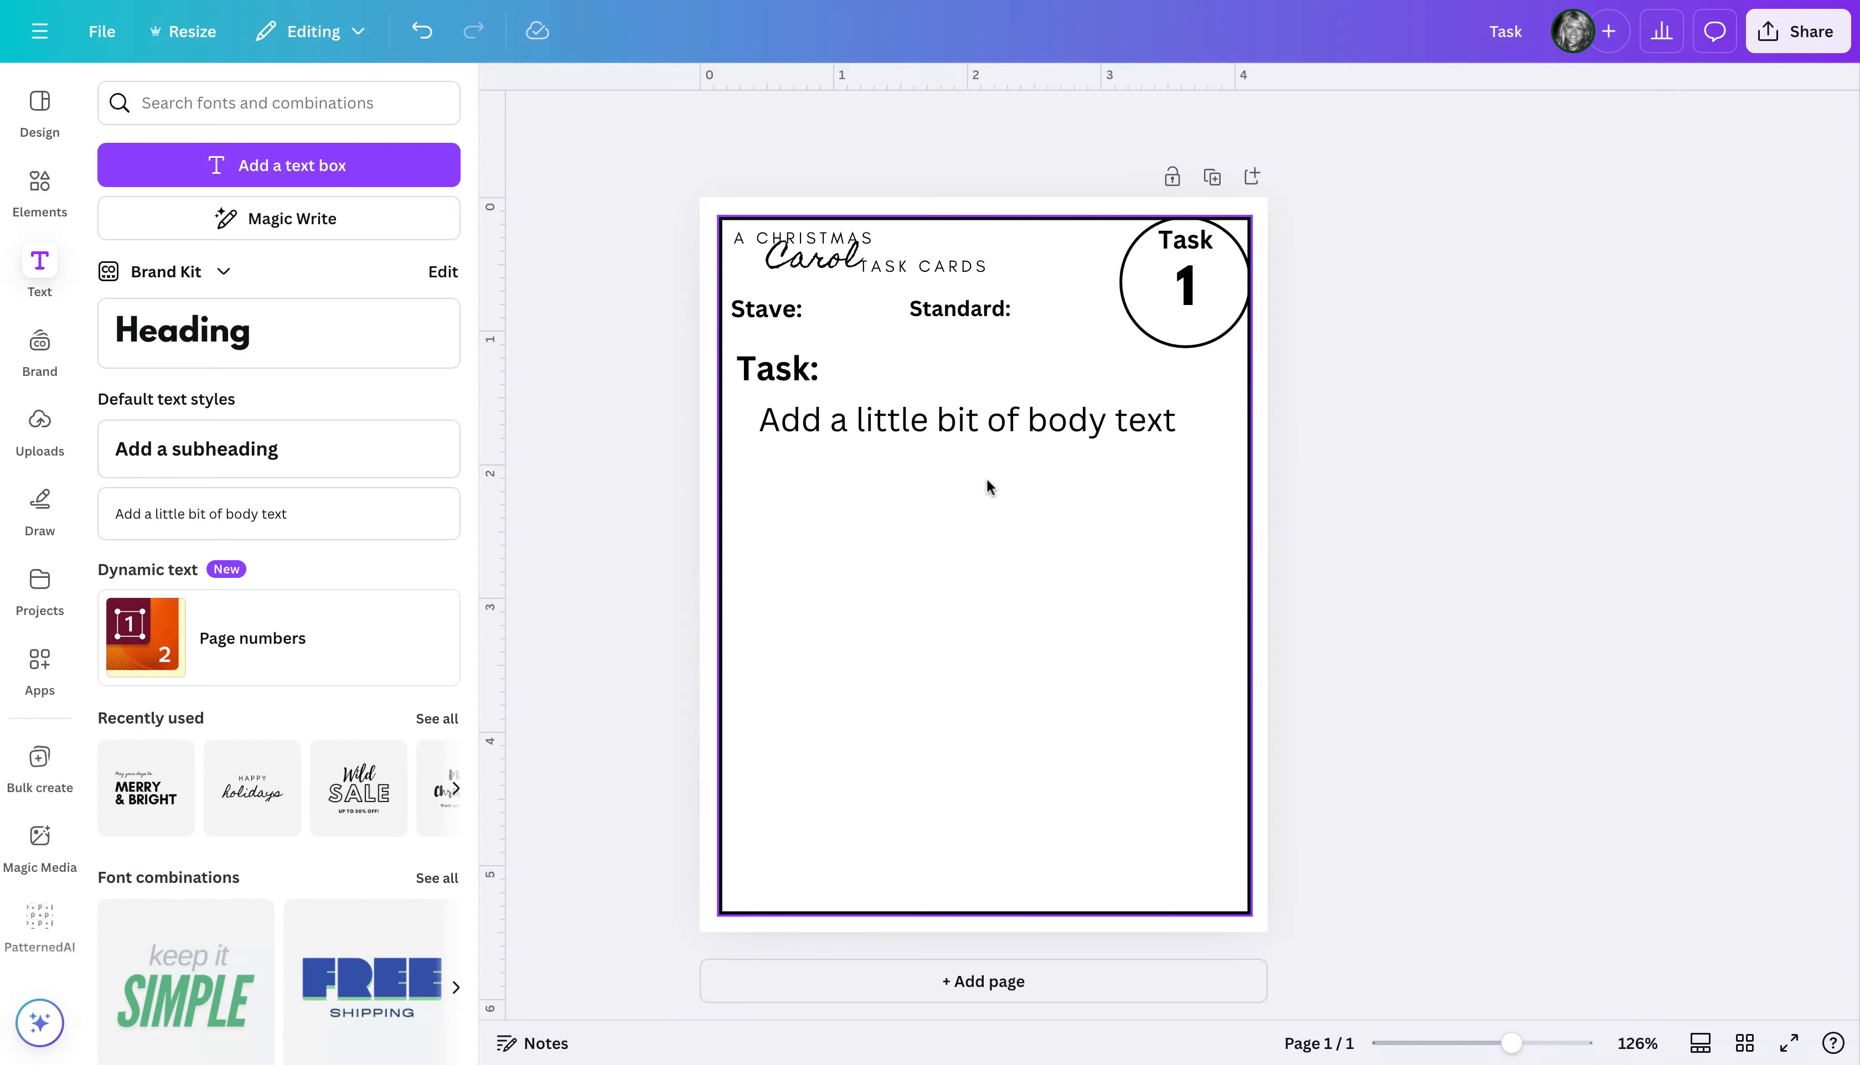
# Back in Canva, widen the body text box slightly and replace its placeholder text with "Task"
pyautogui.doubleClick(985, 428)
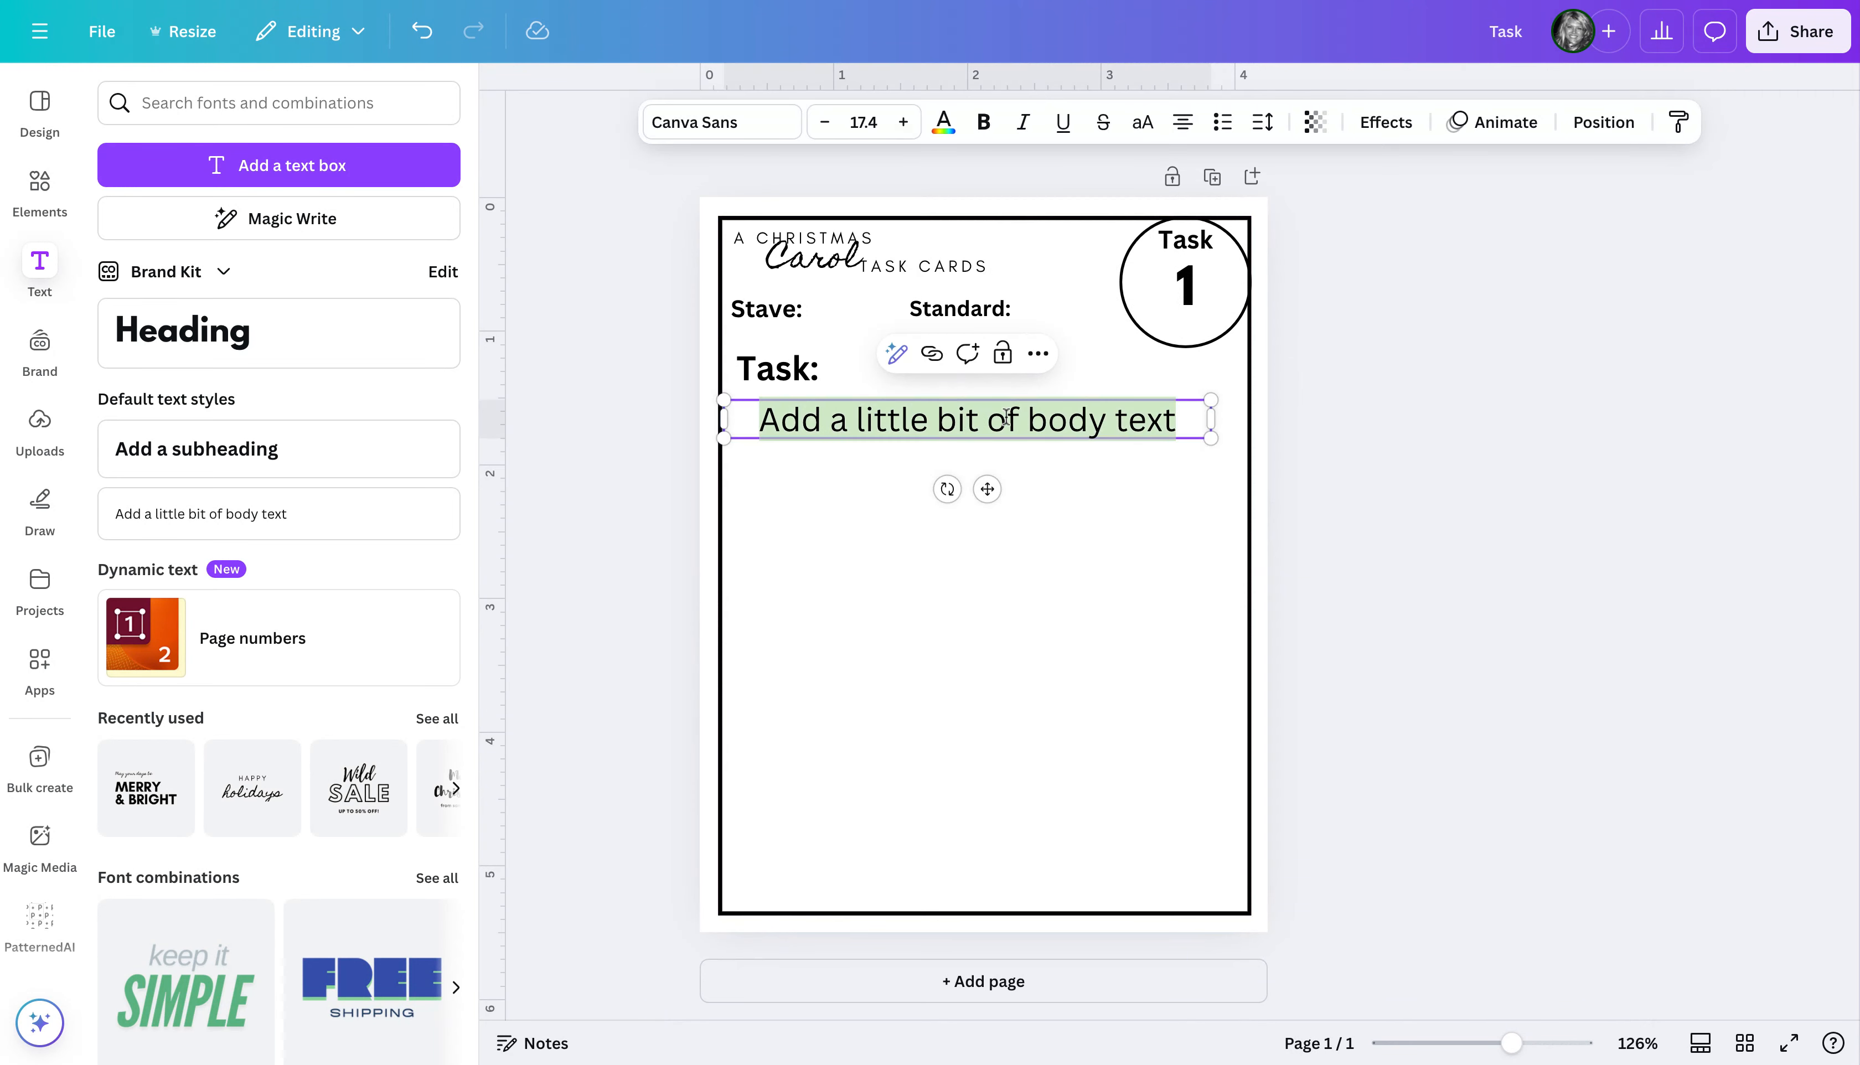
pyautogui.moveTo(1211, 419); pyautogui.dragTo(1226, 420)
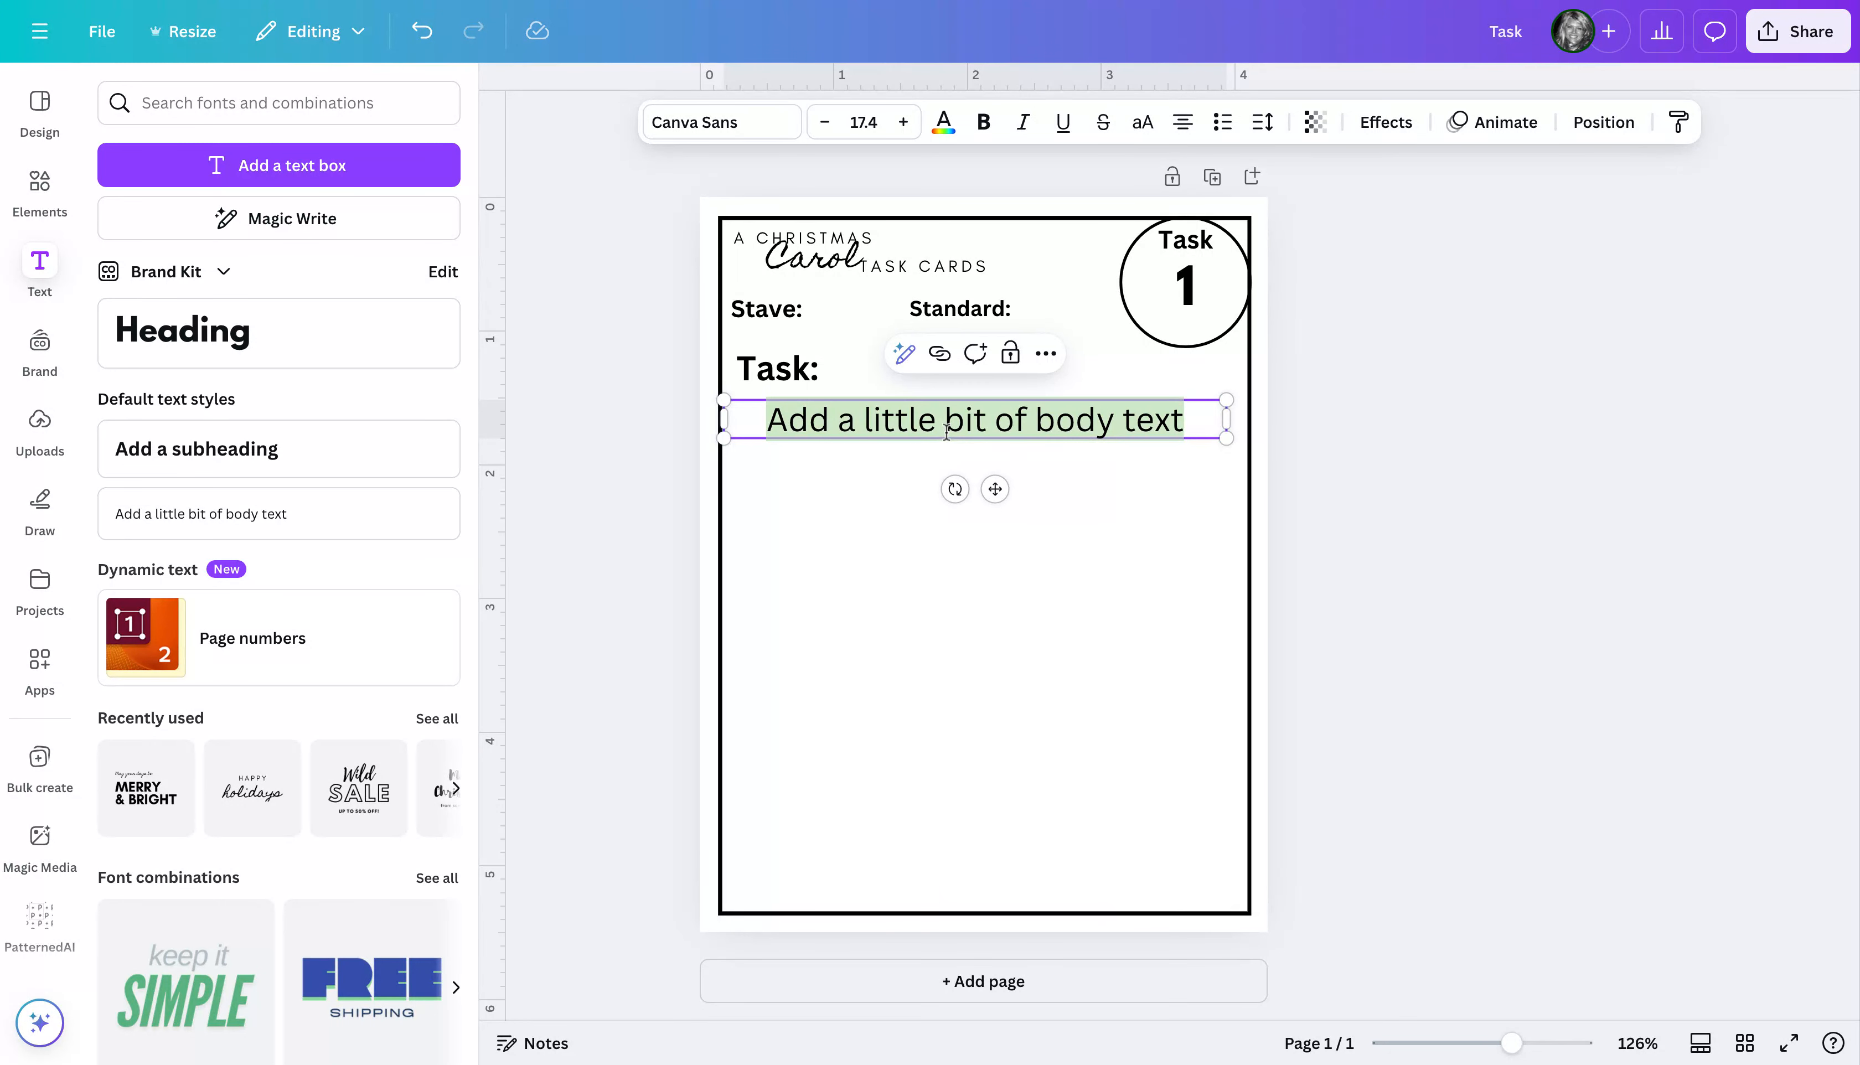
pyautogui.write('Task')
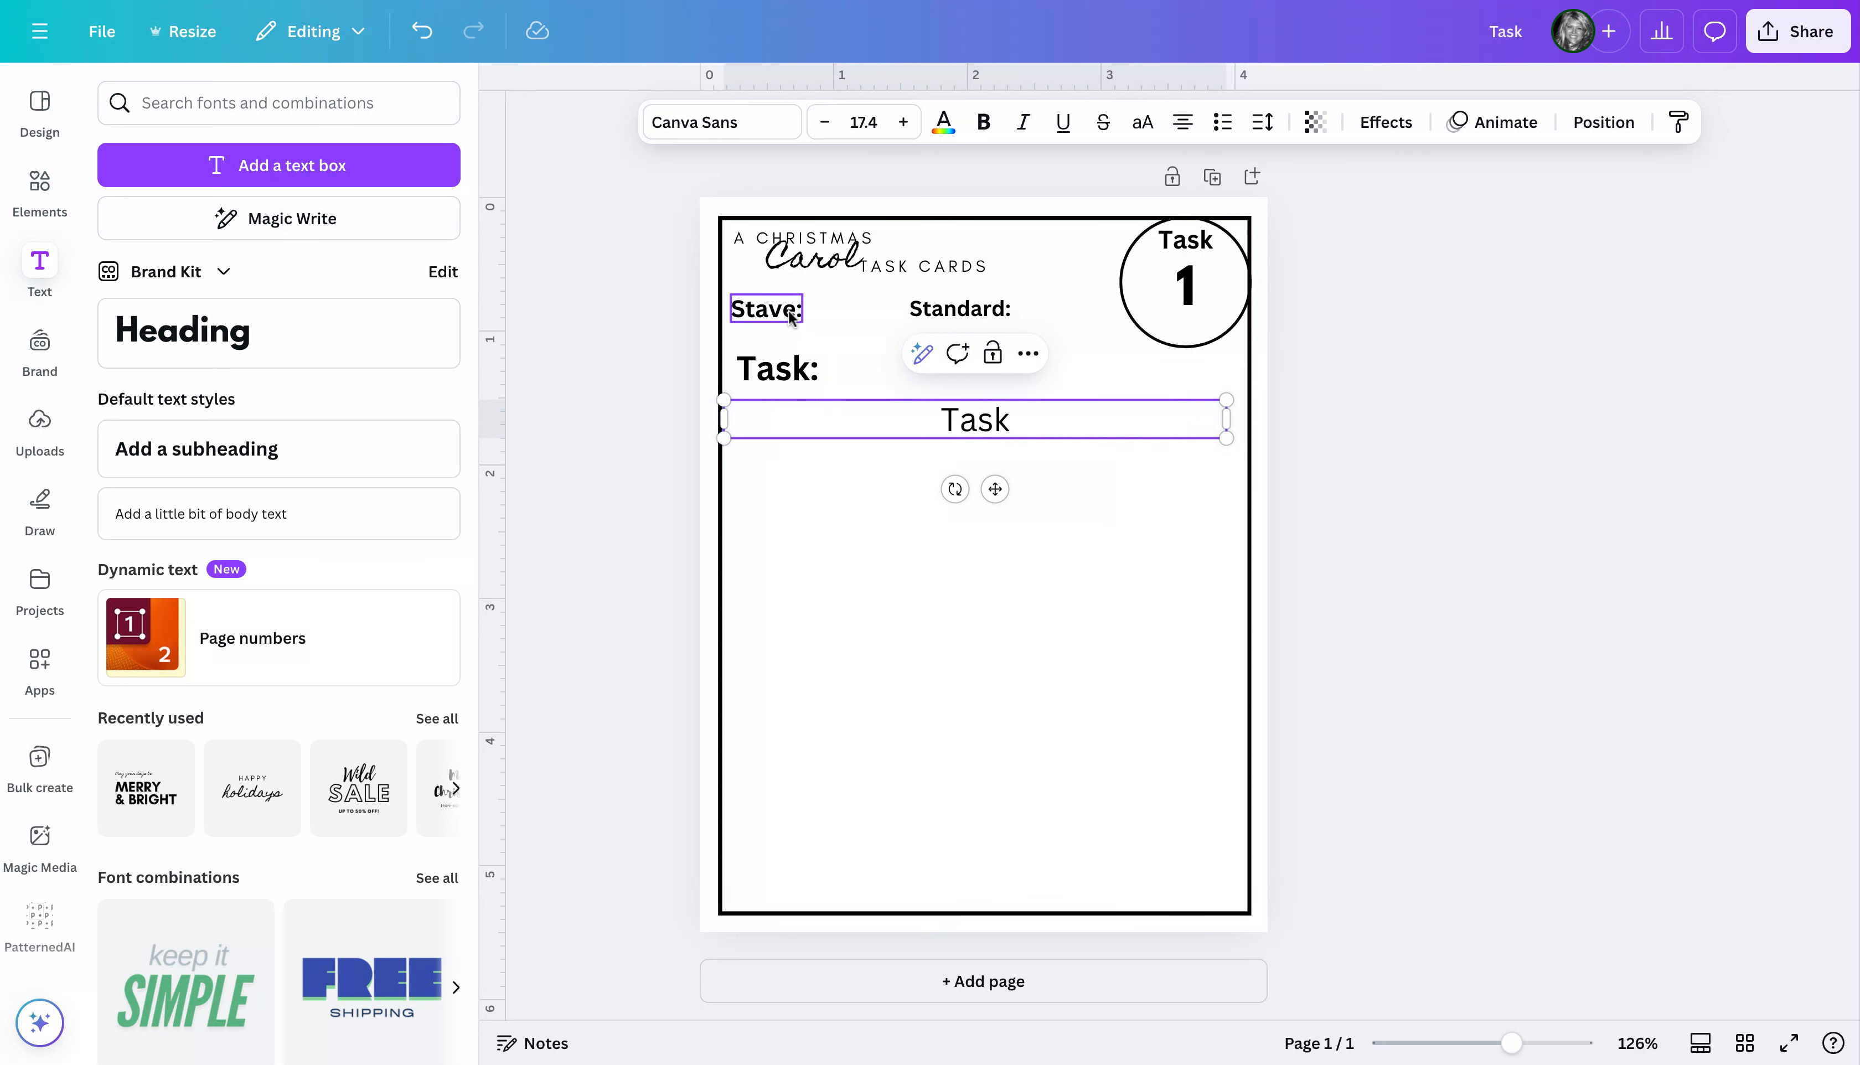
# Duplicate the "Stave:" label, change the copy's text to "1" and place it just after "Stave:"
pyautogui.click(817, 306)
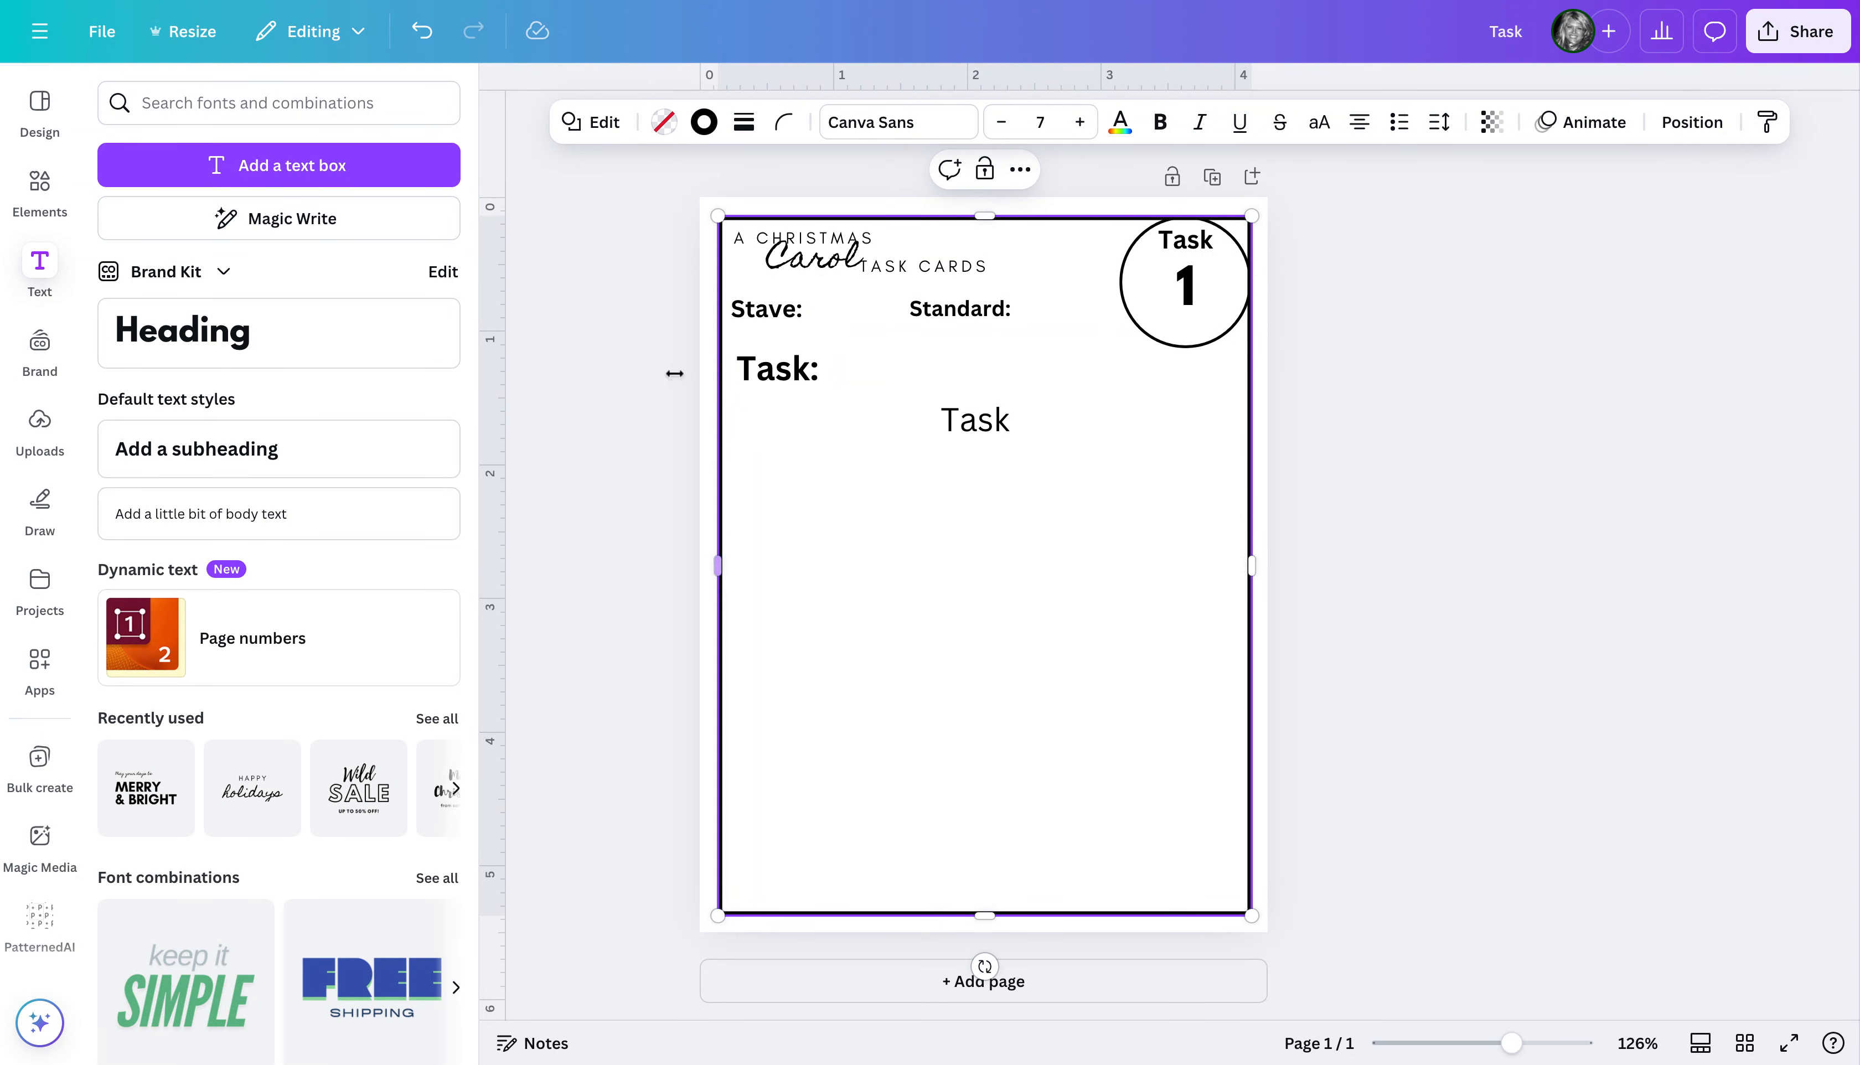
pyautogui.click(768, 310)
pyautogui.press('super+d')
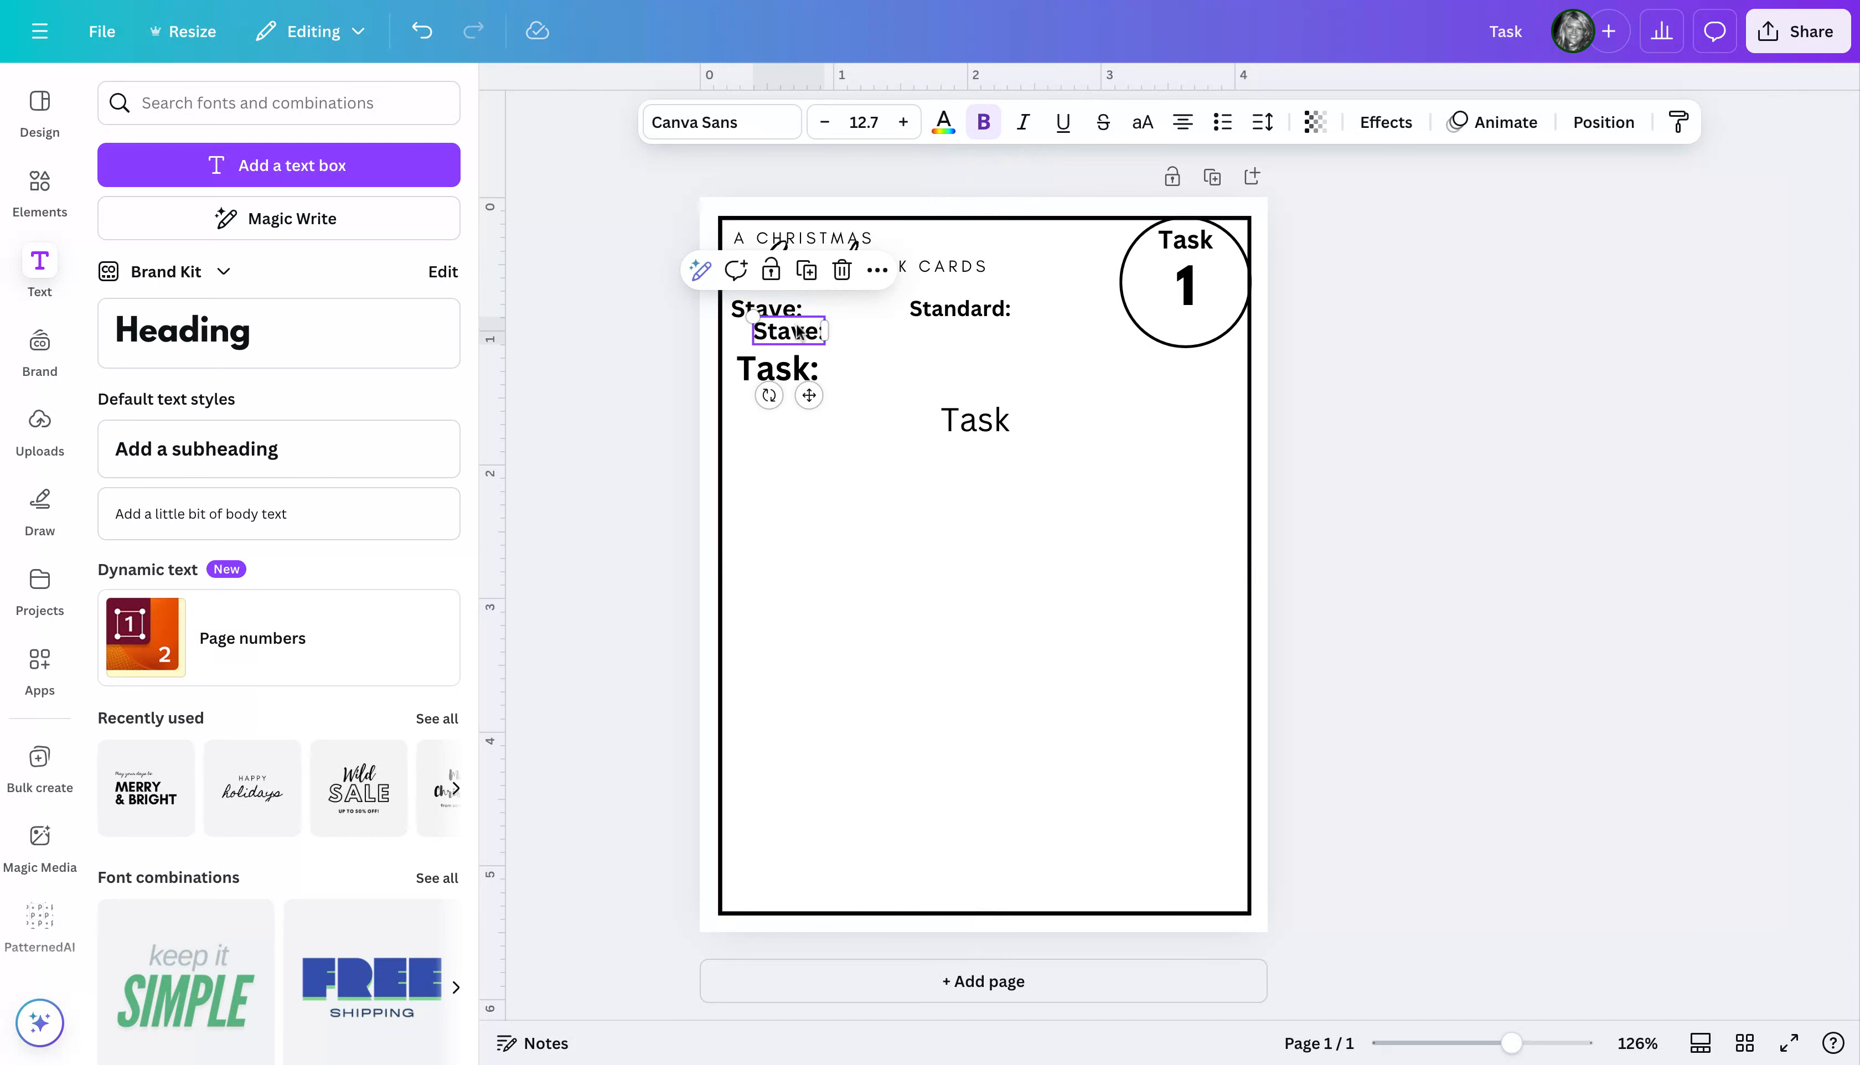
pyautogui.doubleClick(799, 332)
pyautogui.press('BackSpace')
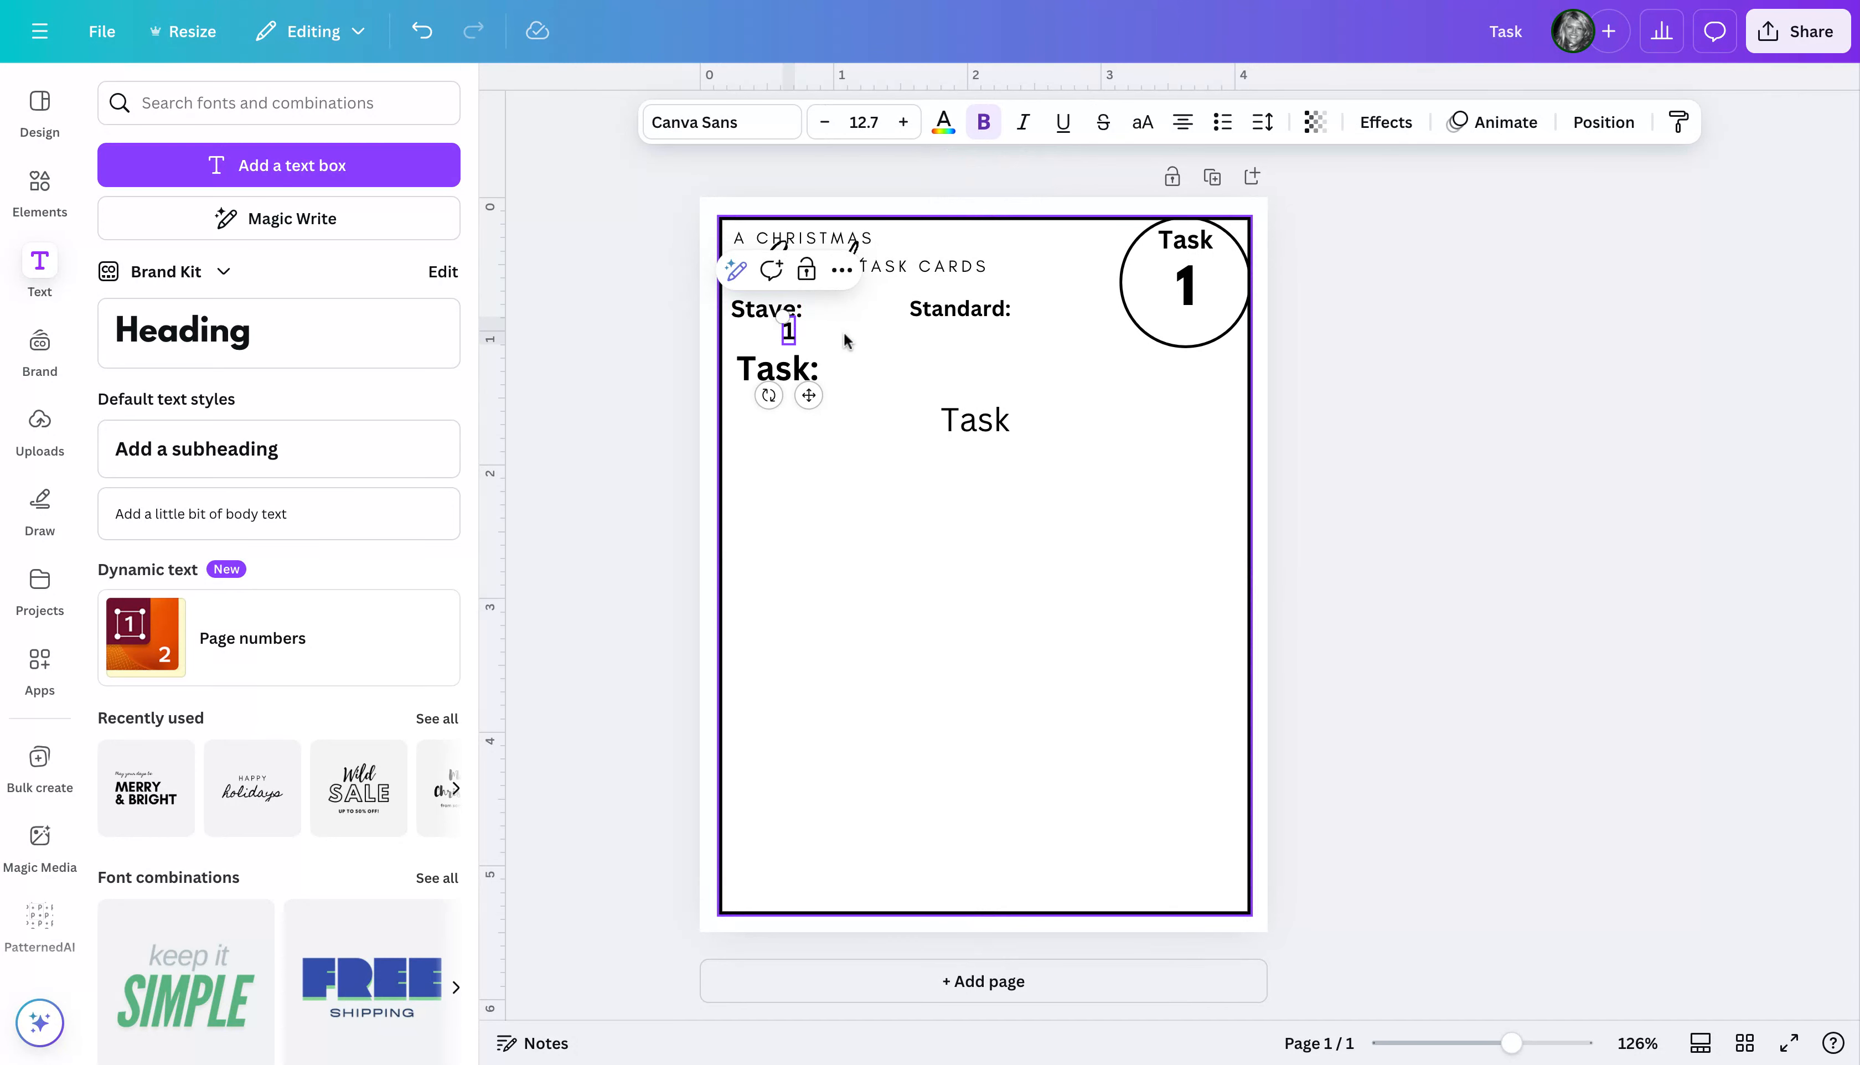
pyautogui.click(798, 331)
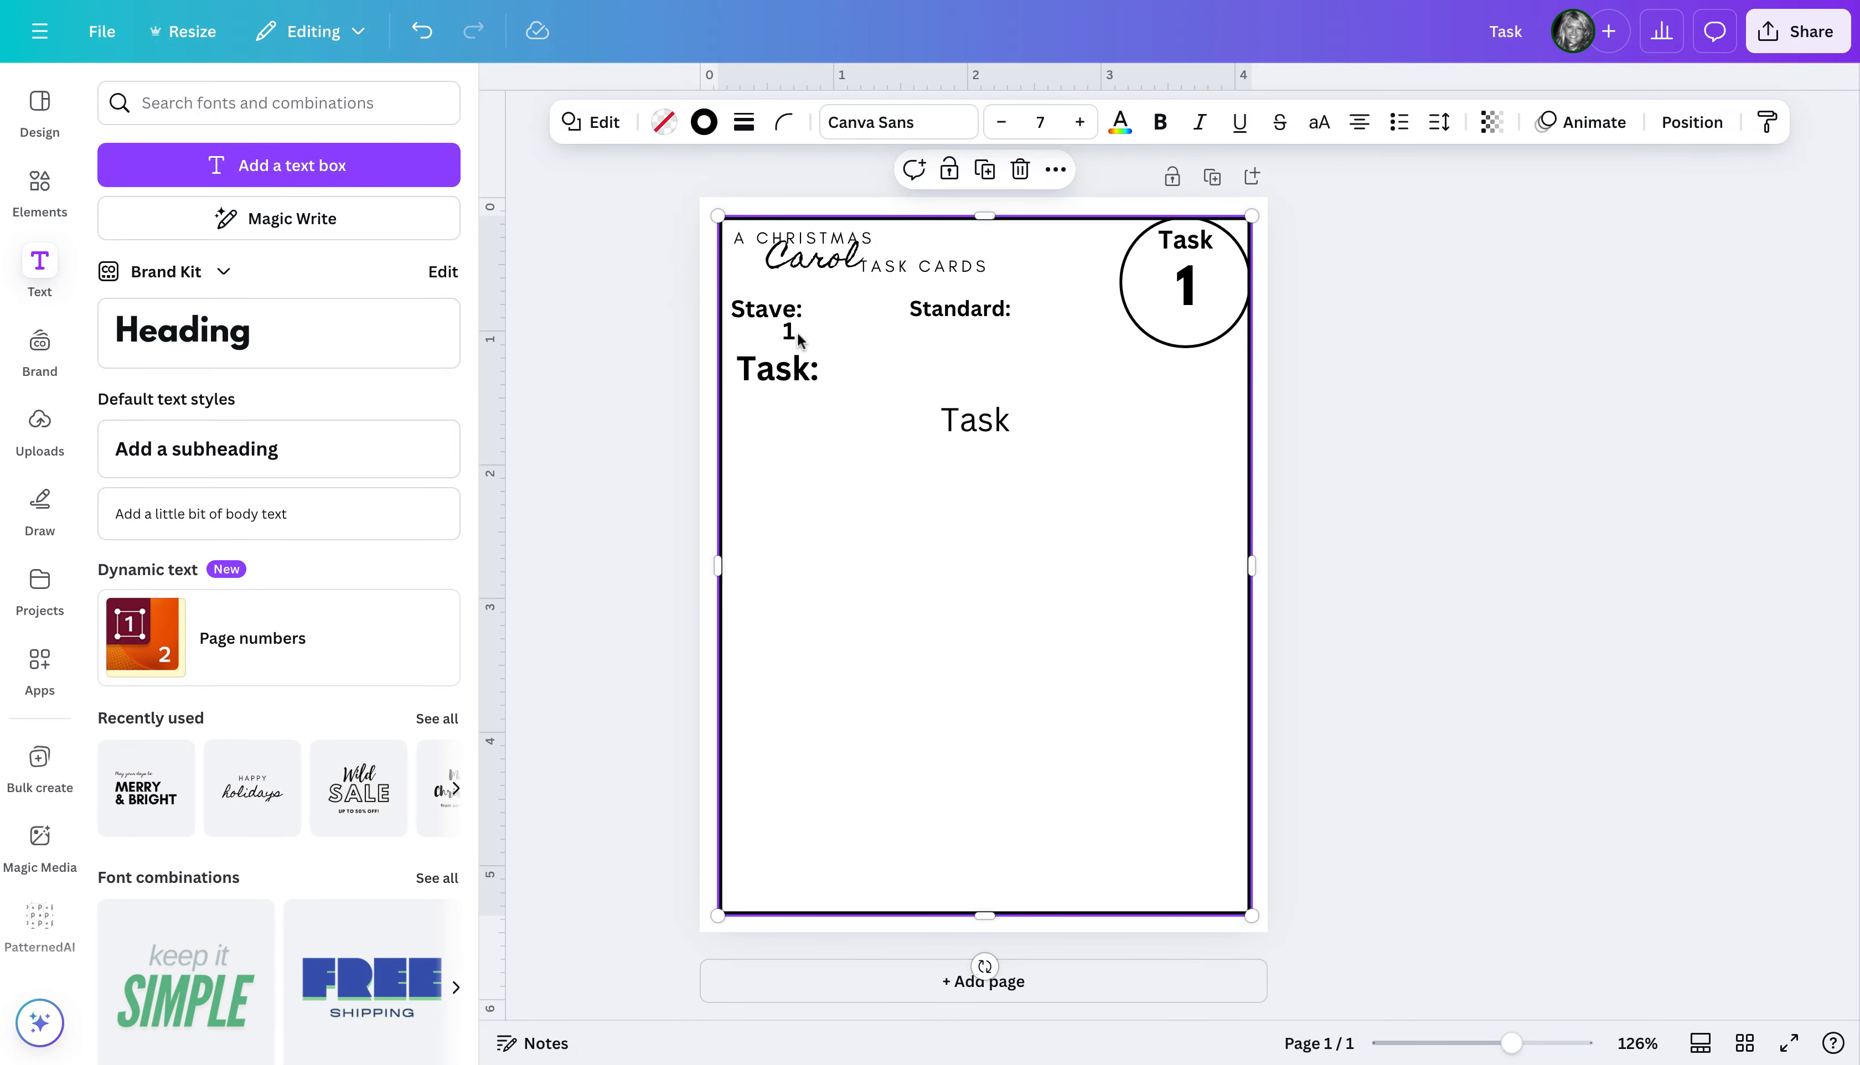
pyautogui.moveTo(788, 333); pyautogui.dragTo(820, 309)
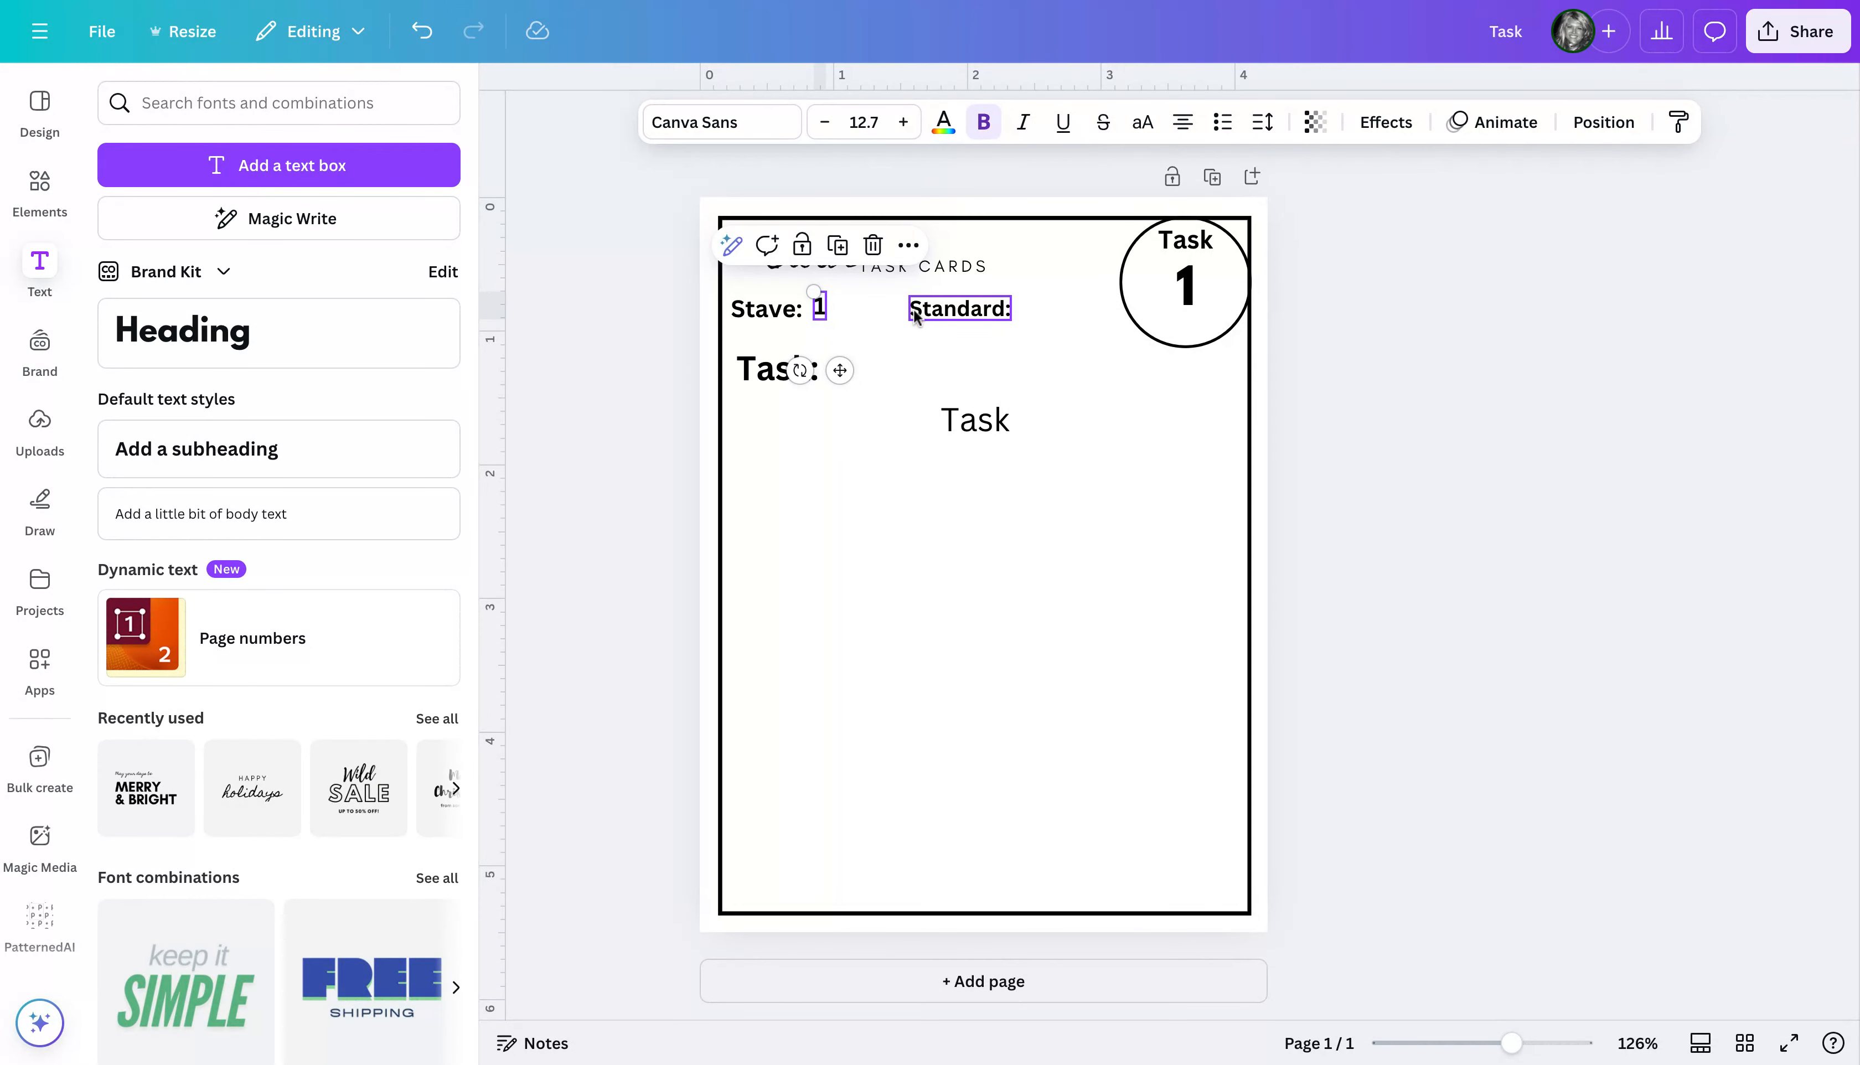
# Place a left-aligned duplicate of the "1" in a wider box after "Standard:", and shift the "Standard:" label closer to the Stave number
pyautogui.press('super+d')
pyautogui.moveTo(843, 333); pyautogui.dragTo(1150, 307)
pyautogui.moveTo(1006, 310); pyautogui.dragTo(954, 313)
pyautogui.click(819, 308)
pyautogui.moveTo(820, 308); pyautogui.dragTo(819, 313)
pyautogui.moveTo(1083, 304)
pyautogui.mouseDown()
pyautogui.moveTo(1033, 308)
pyautogui.moveTo(1050, 309)
pyautogui.mouseUp()
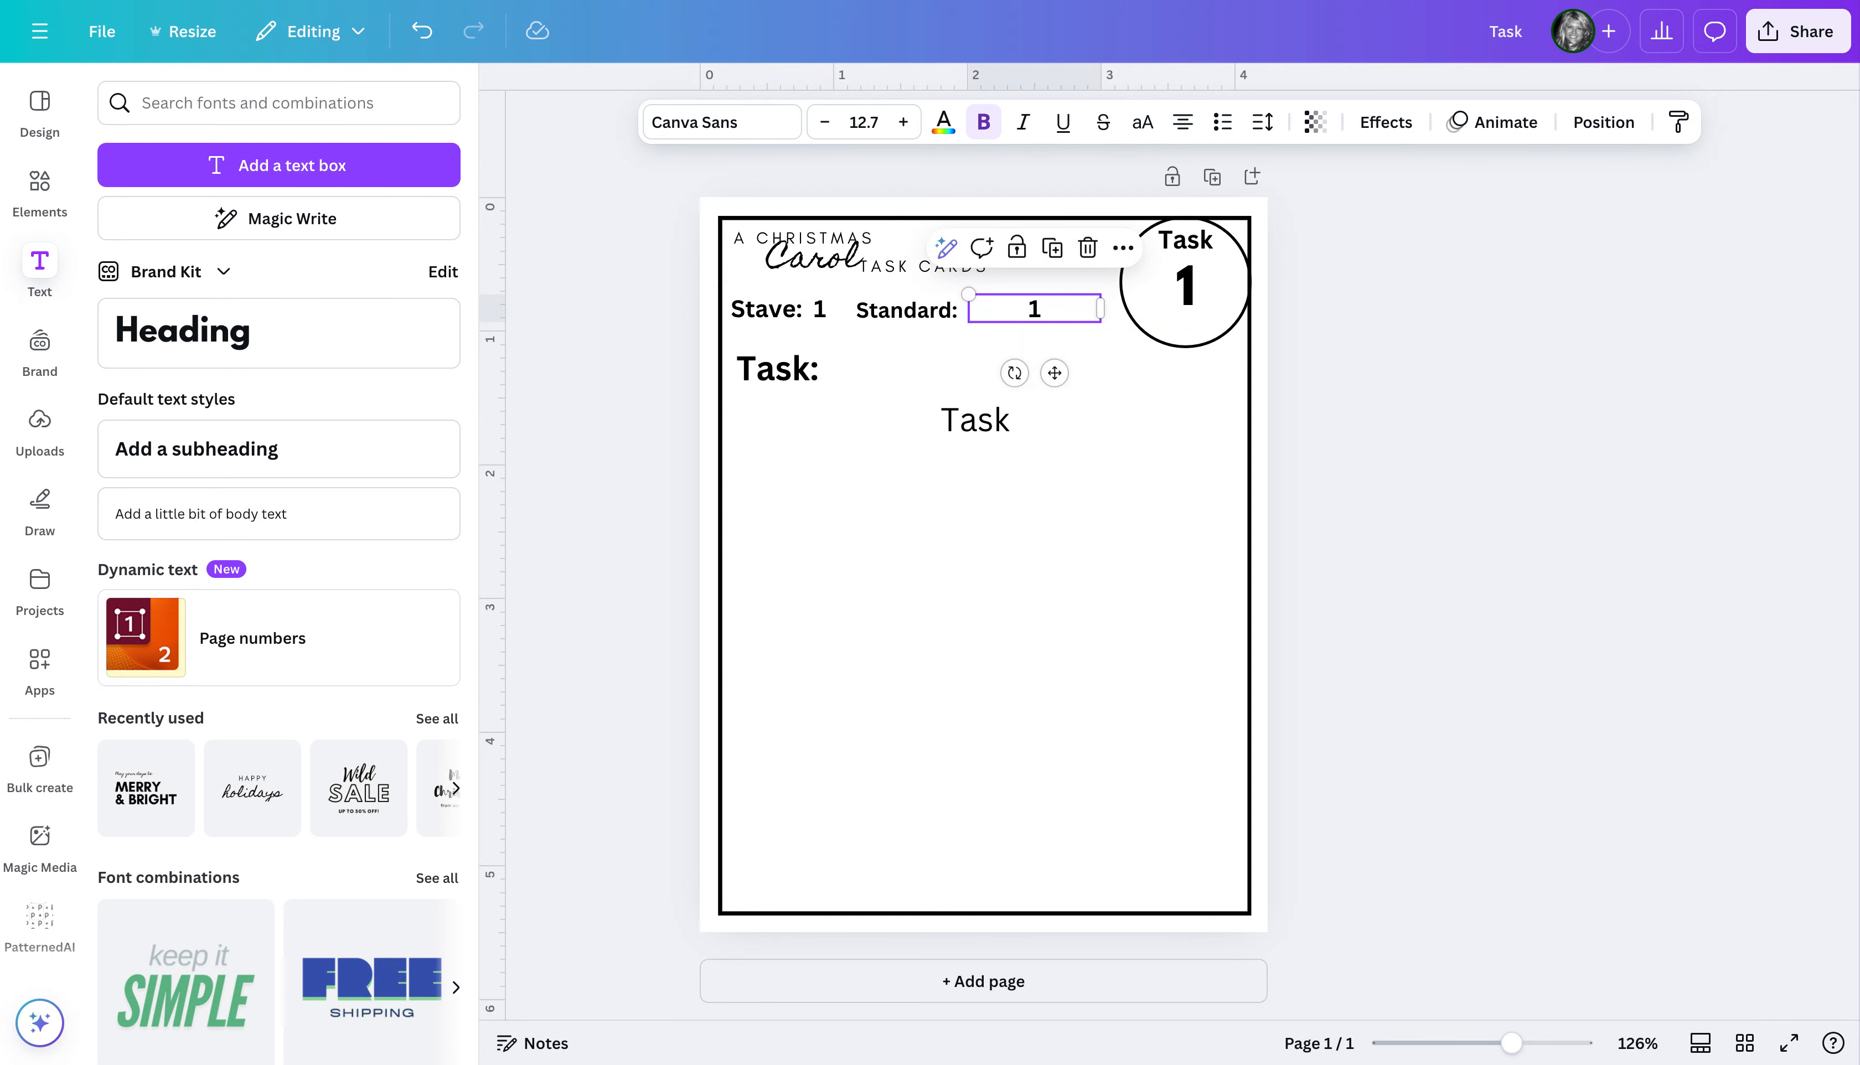
pyautogui.click(1184, 123)
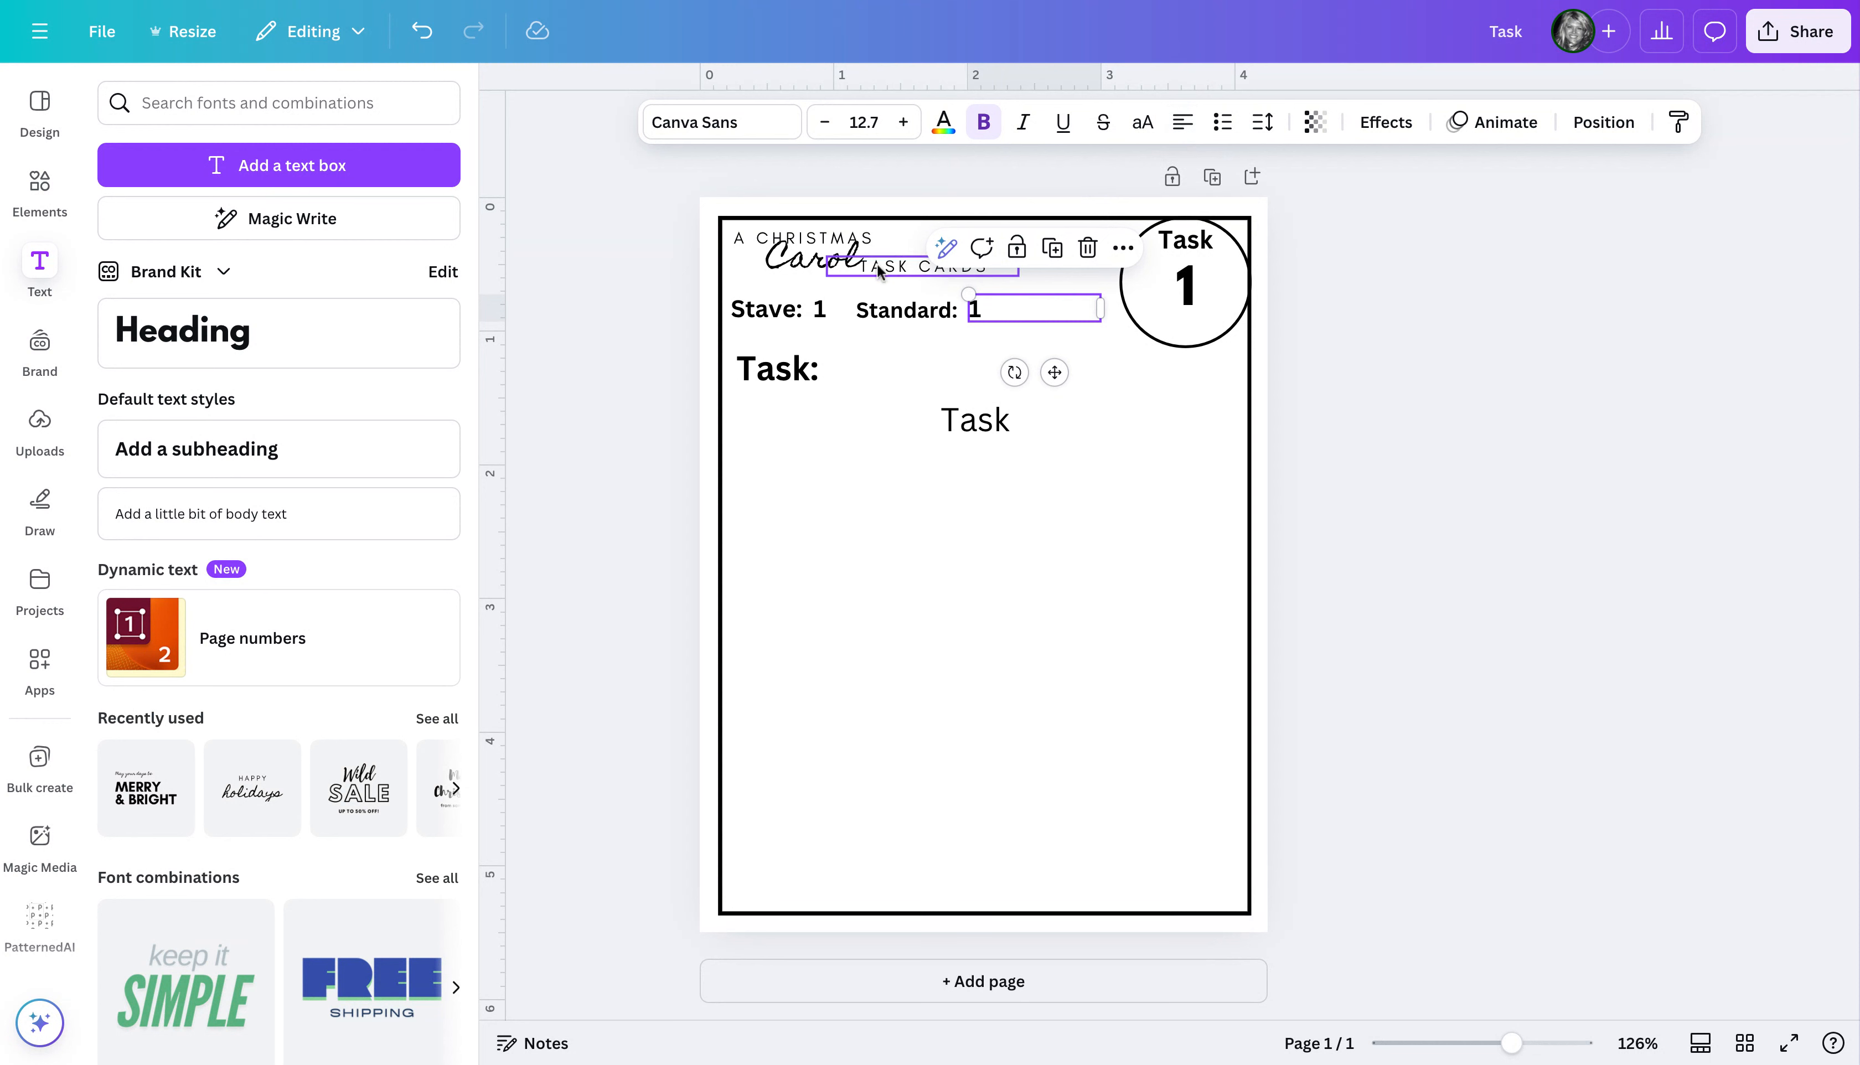
# Move "Standard:" and its number slightly left together, and nudge the "Stave:" label to line up with them
pyautogui.keyDown('shift'); pyautogui.click(895, 301); pyautogui.keyUp('shift')
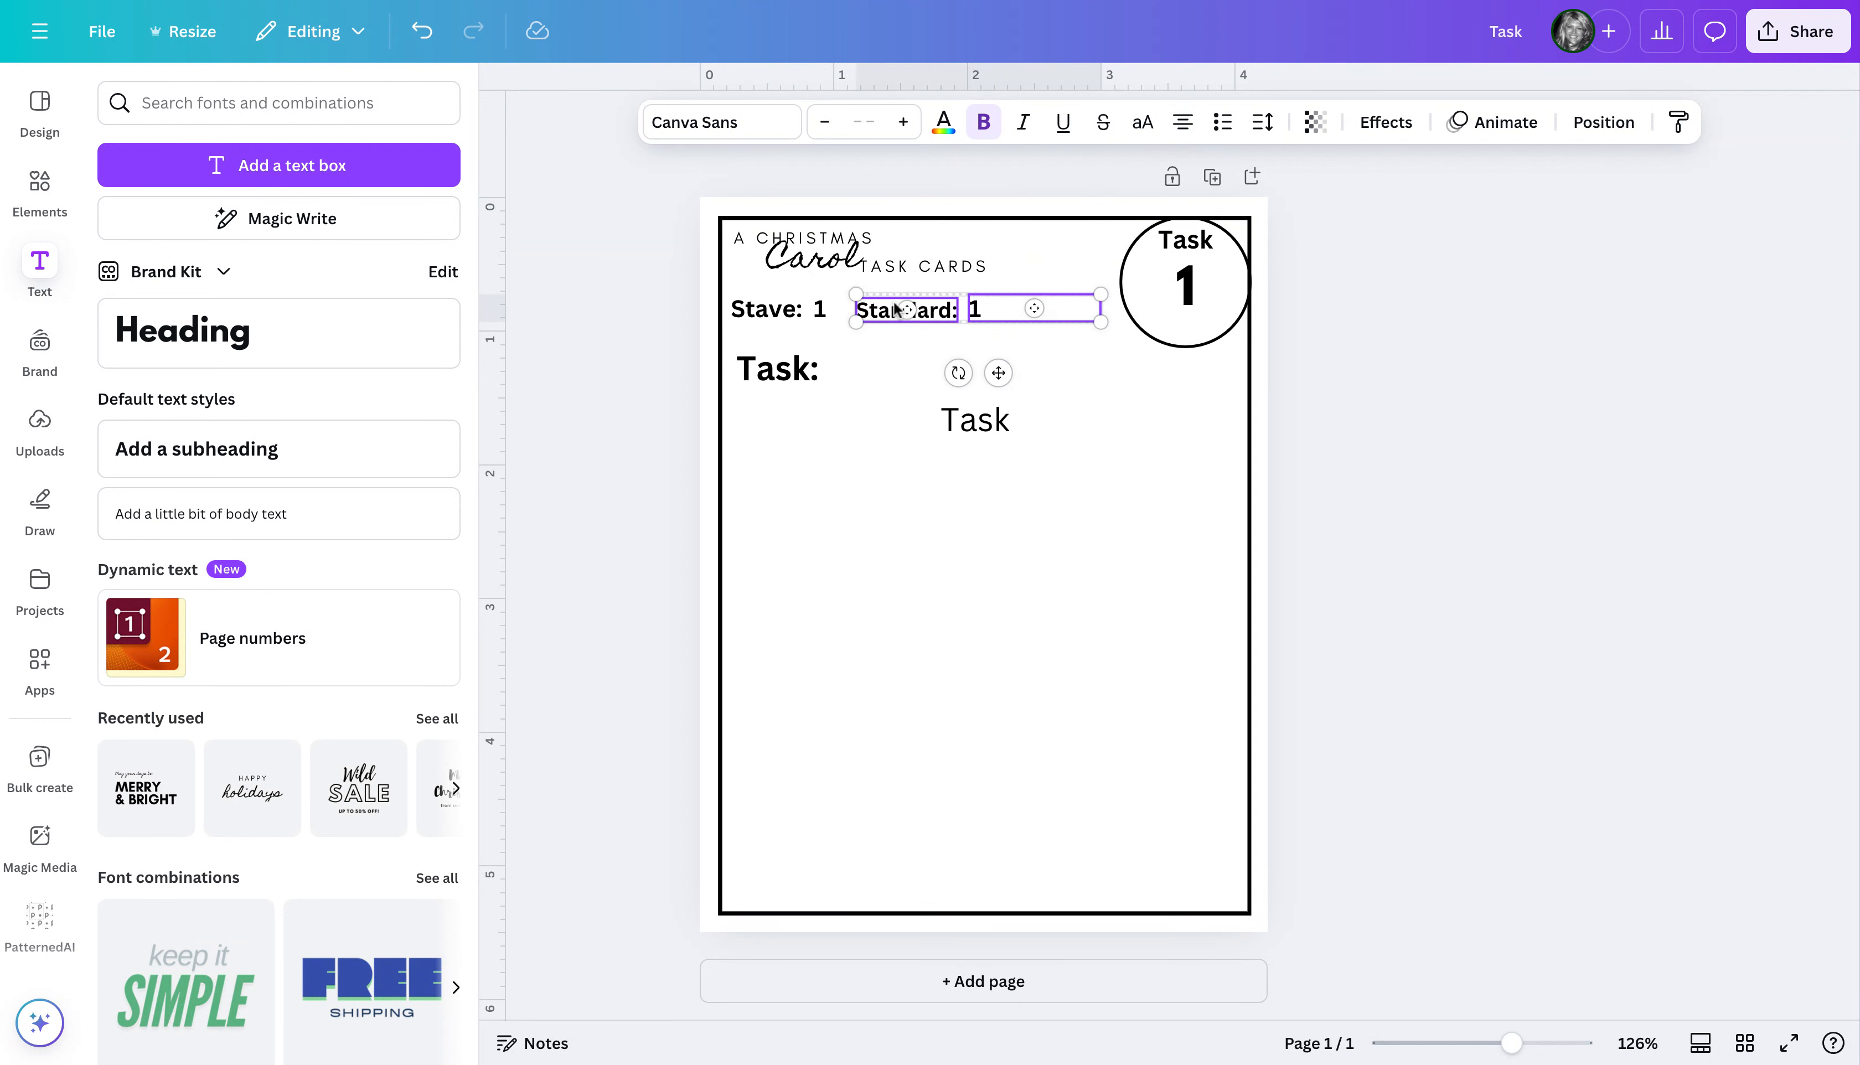
pyautogui.moveTo(922, 304)
pyautogui.mouseDown()
pyautogui.moveTo(894, 302)
pyautogui.moveTo(915, 310)
pyautogui.mouseUp()
pyautogui.moveTo(765, 317); pyautogui.dragTo(821, 316)
pyautogui.click(1453, 377)
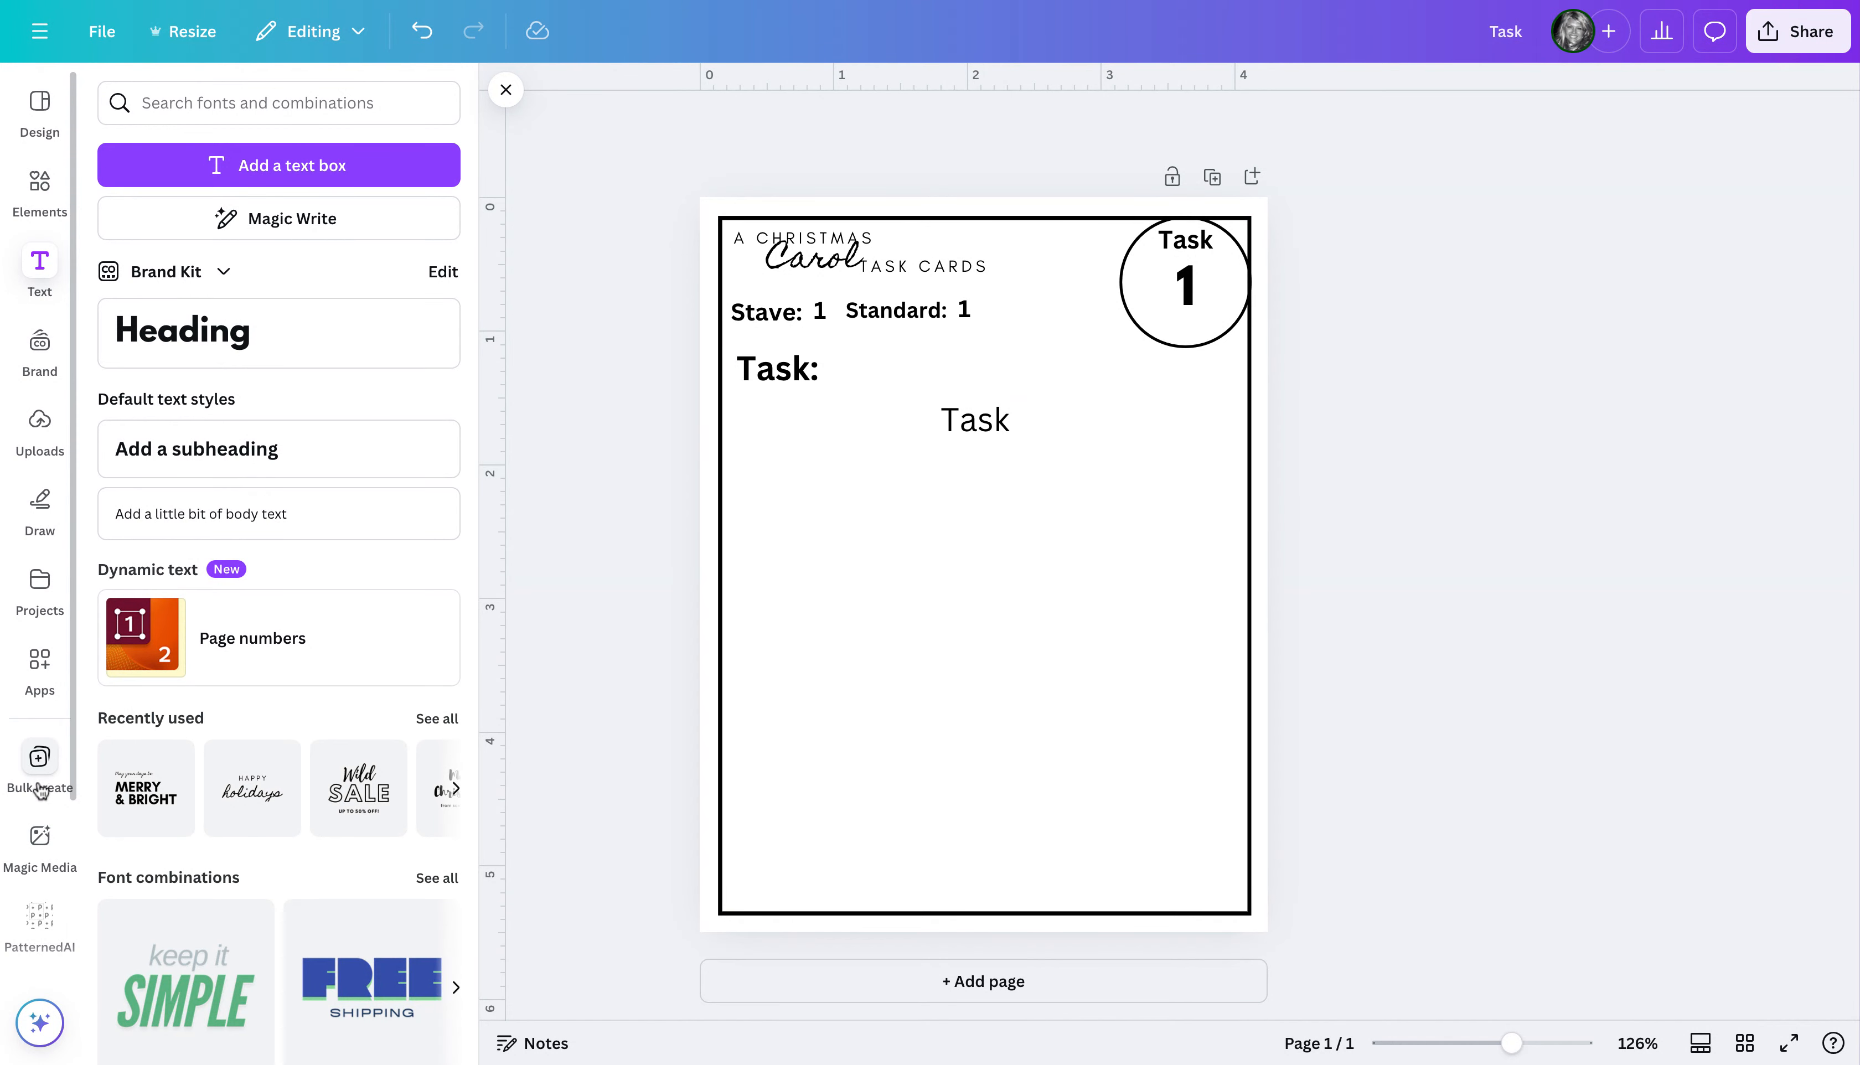
# Open manual data entry in Bulk create and clear the sample data from the table
pyautogui.click(43, 667)
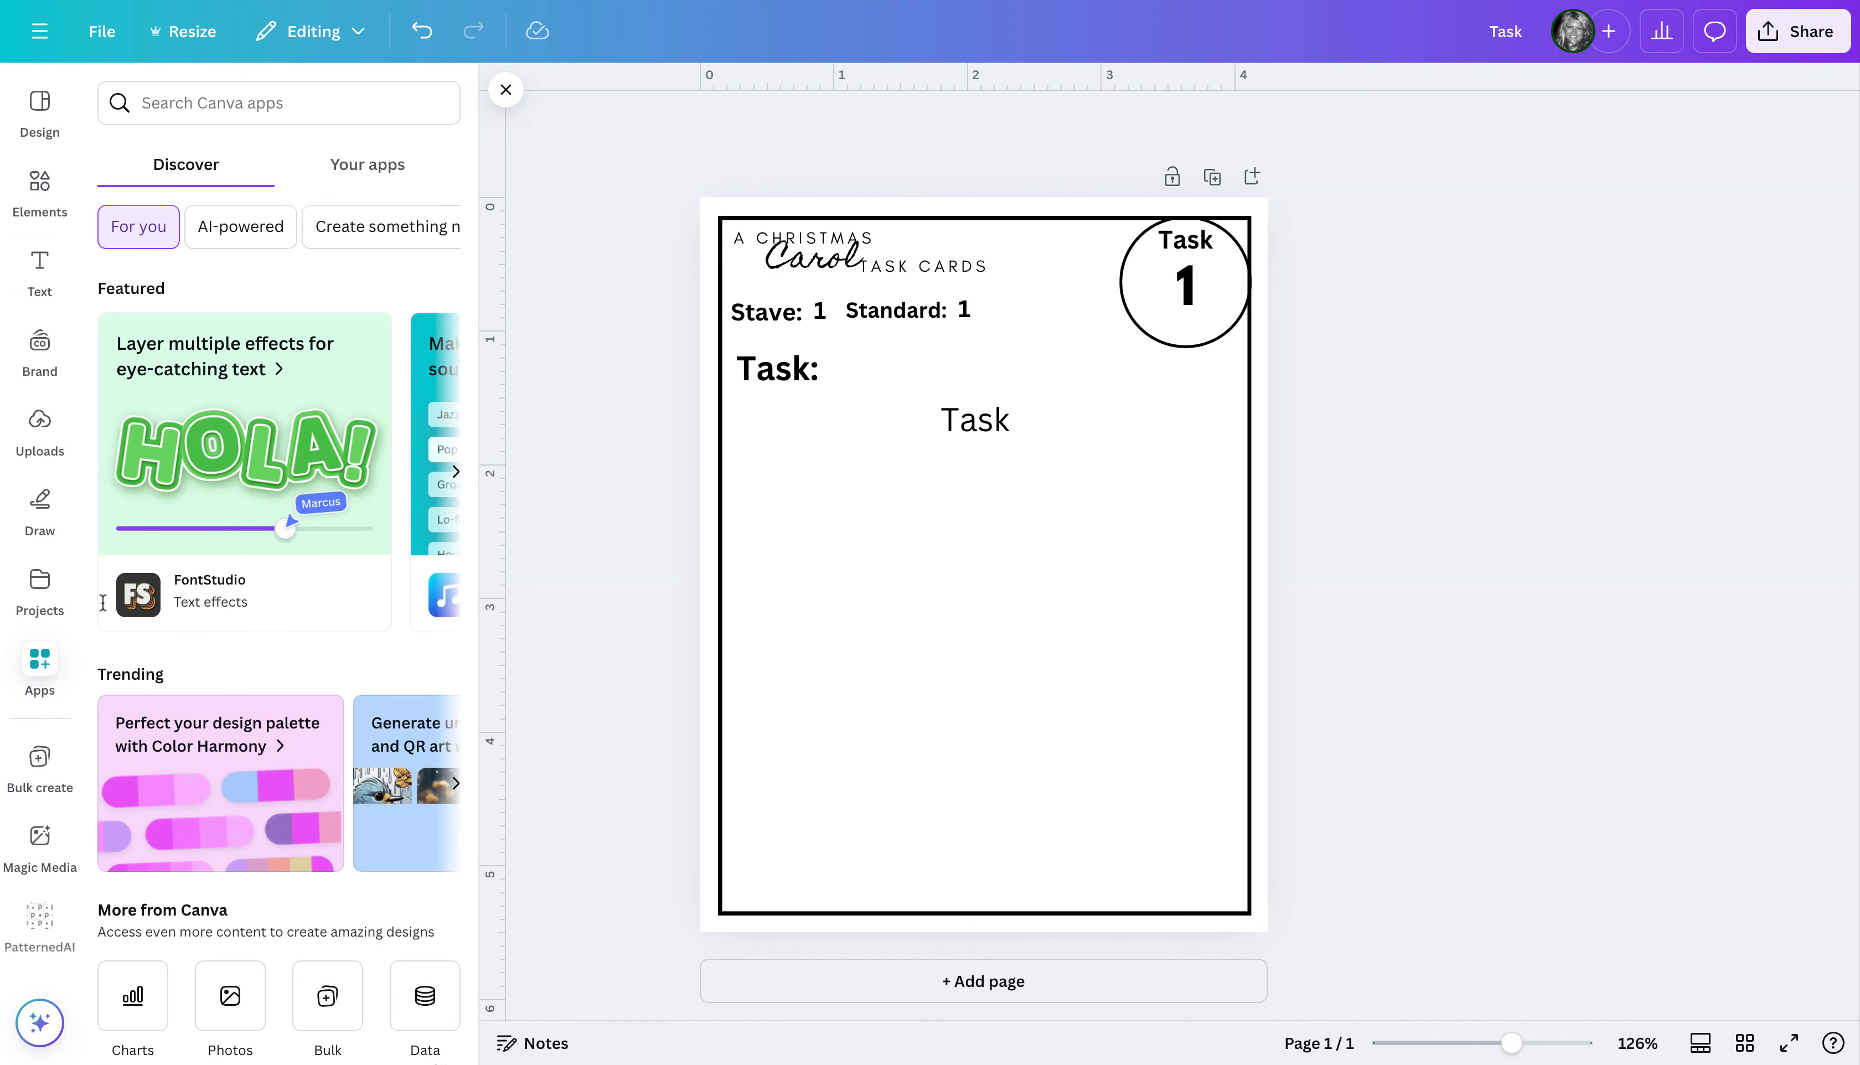
pyautogui.click(38, 787)
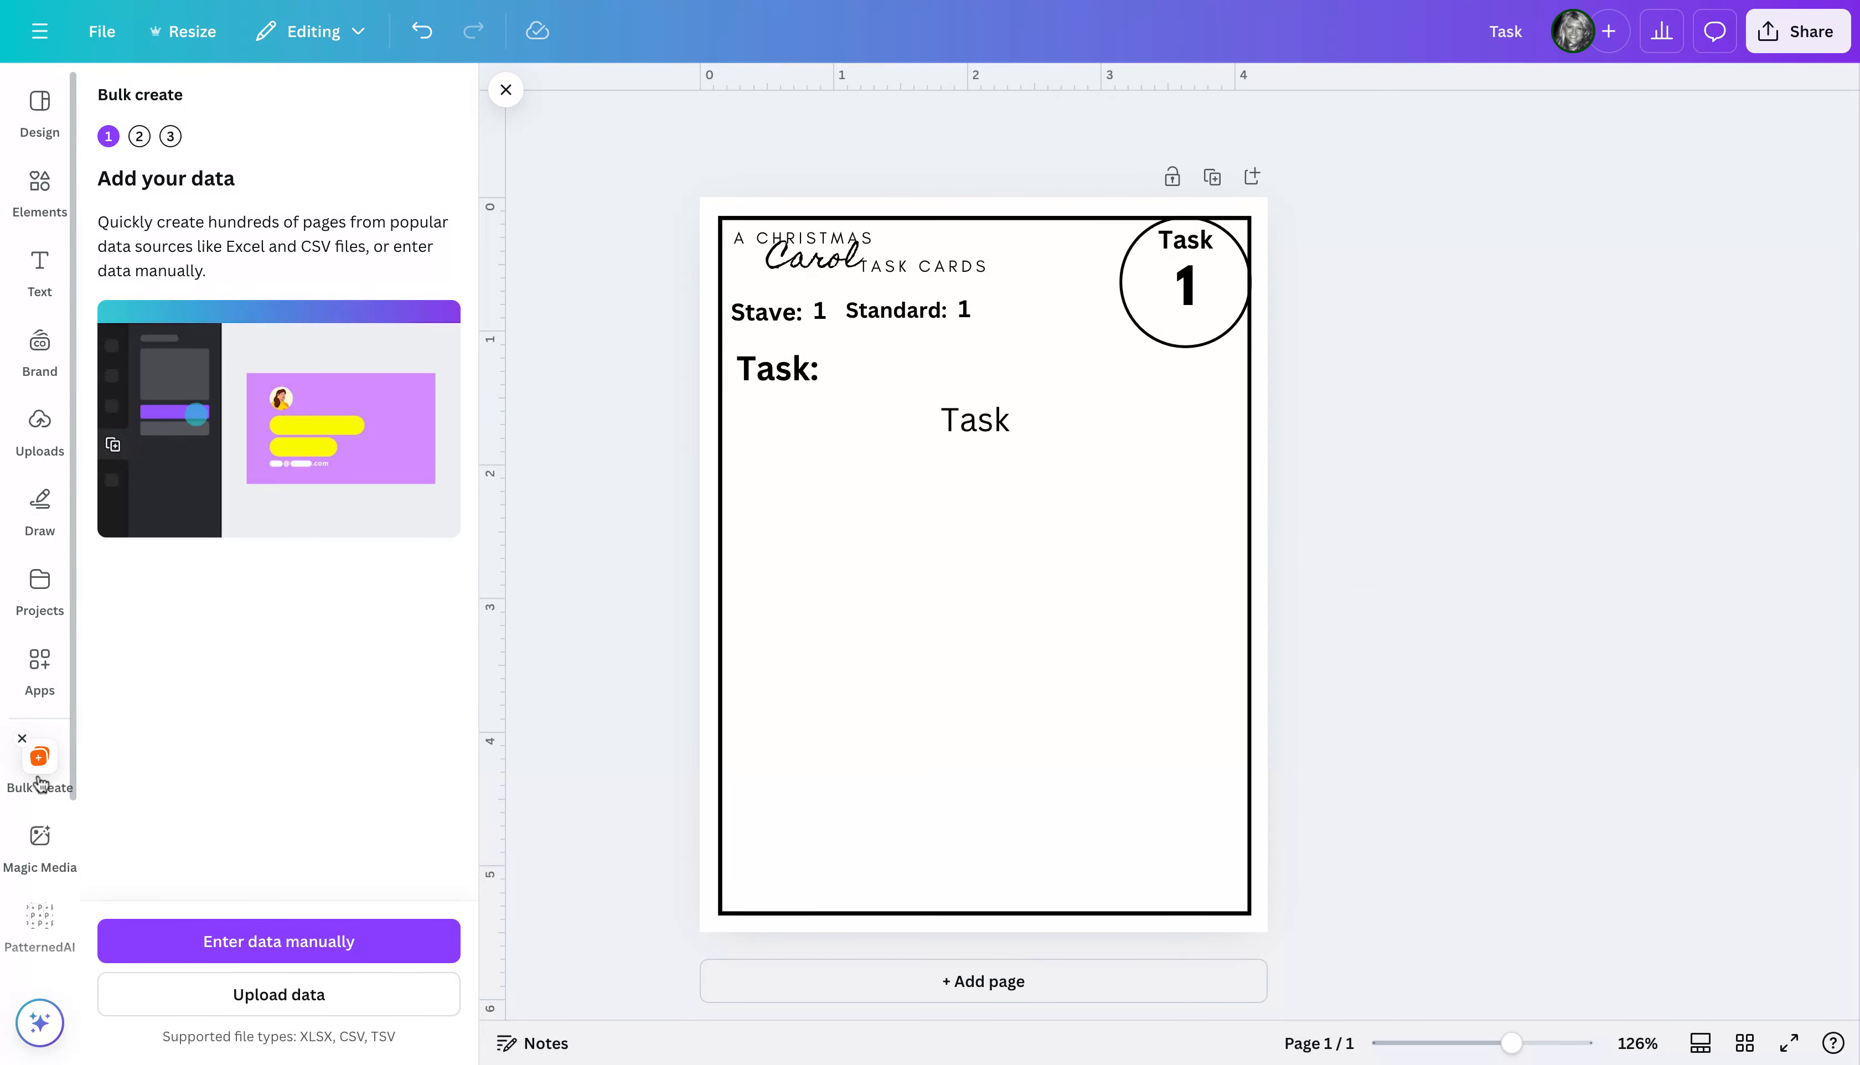
pyautogui.click(241, 947)
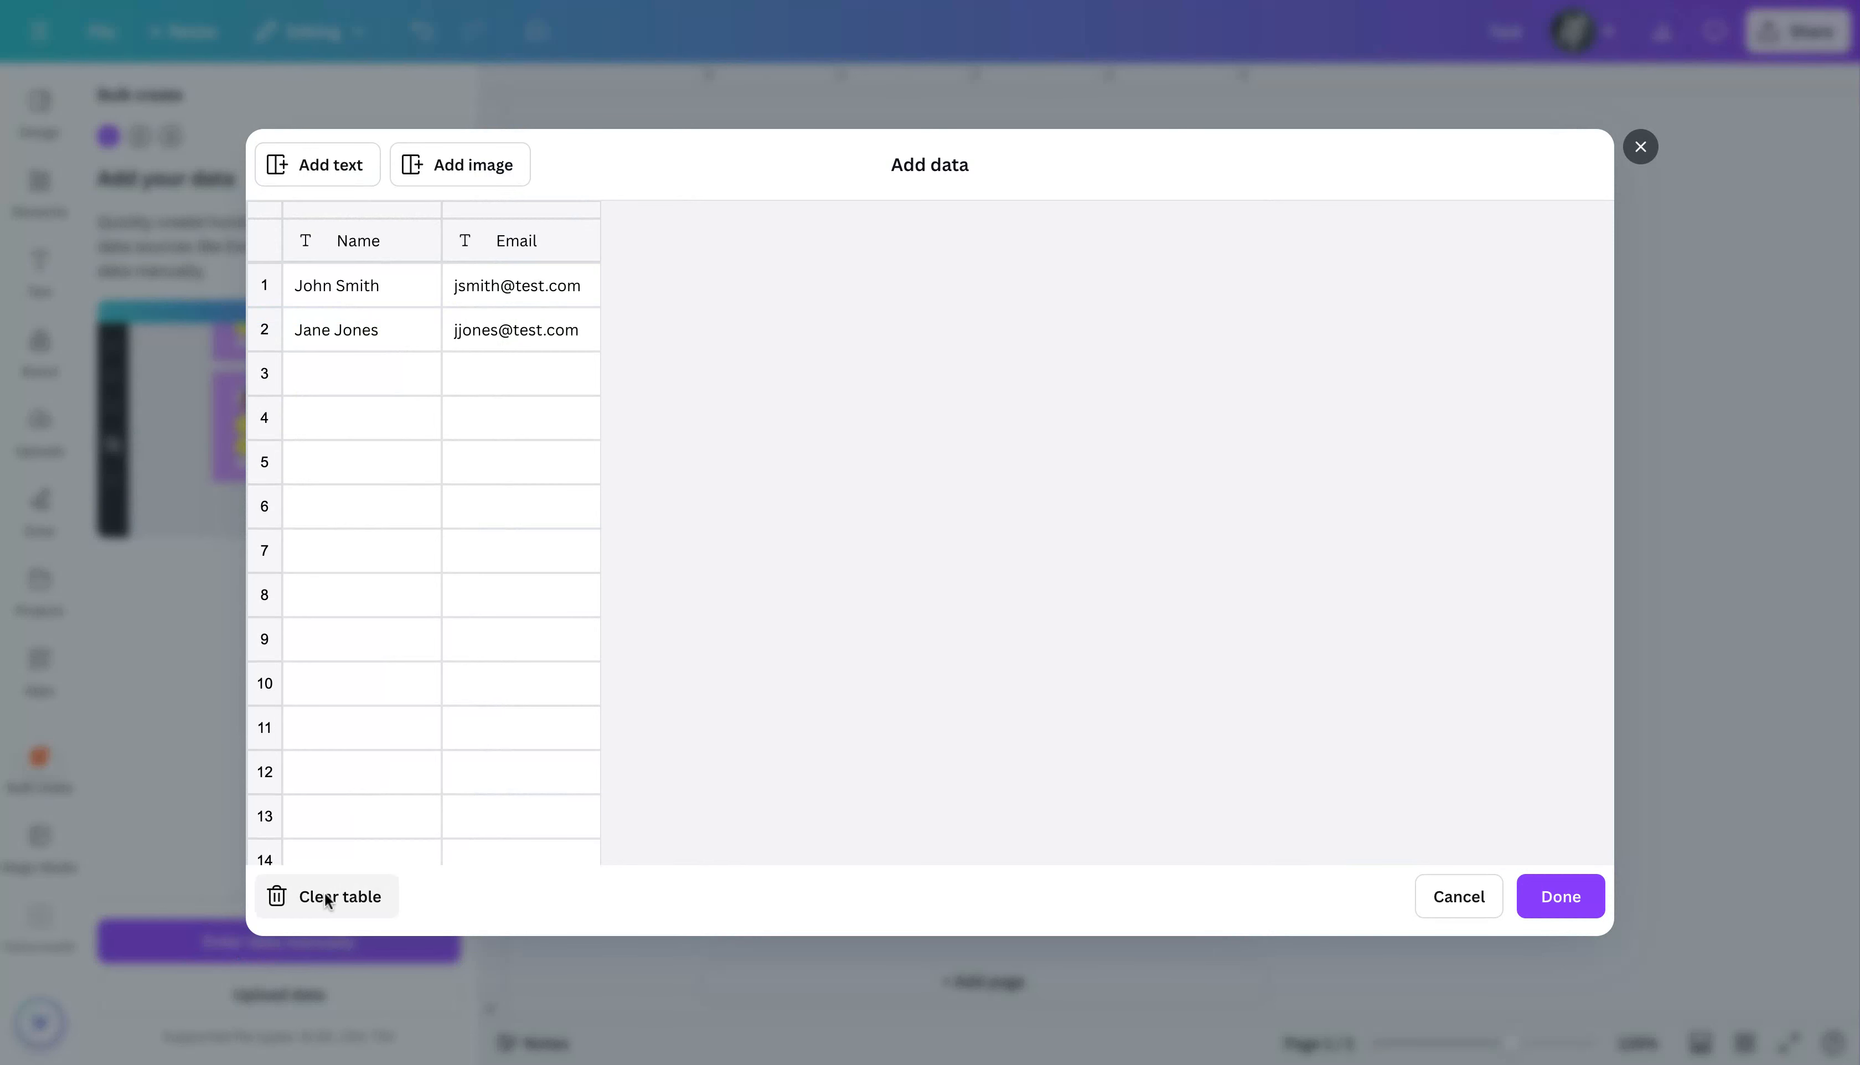
pyautogui.click(385, 897)
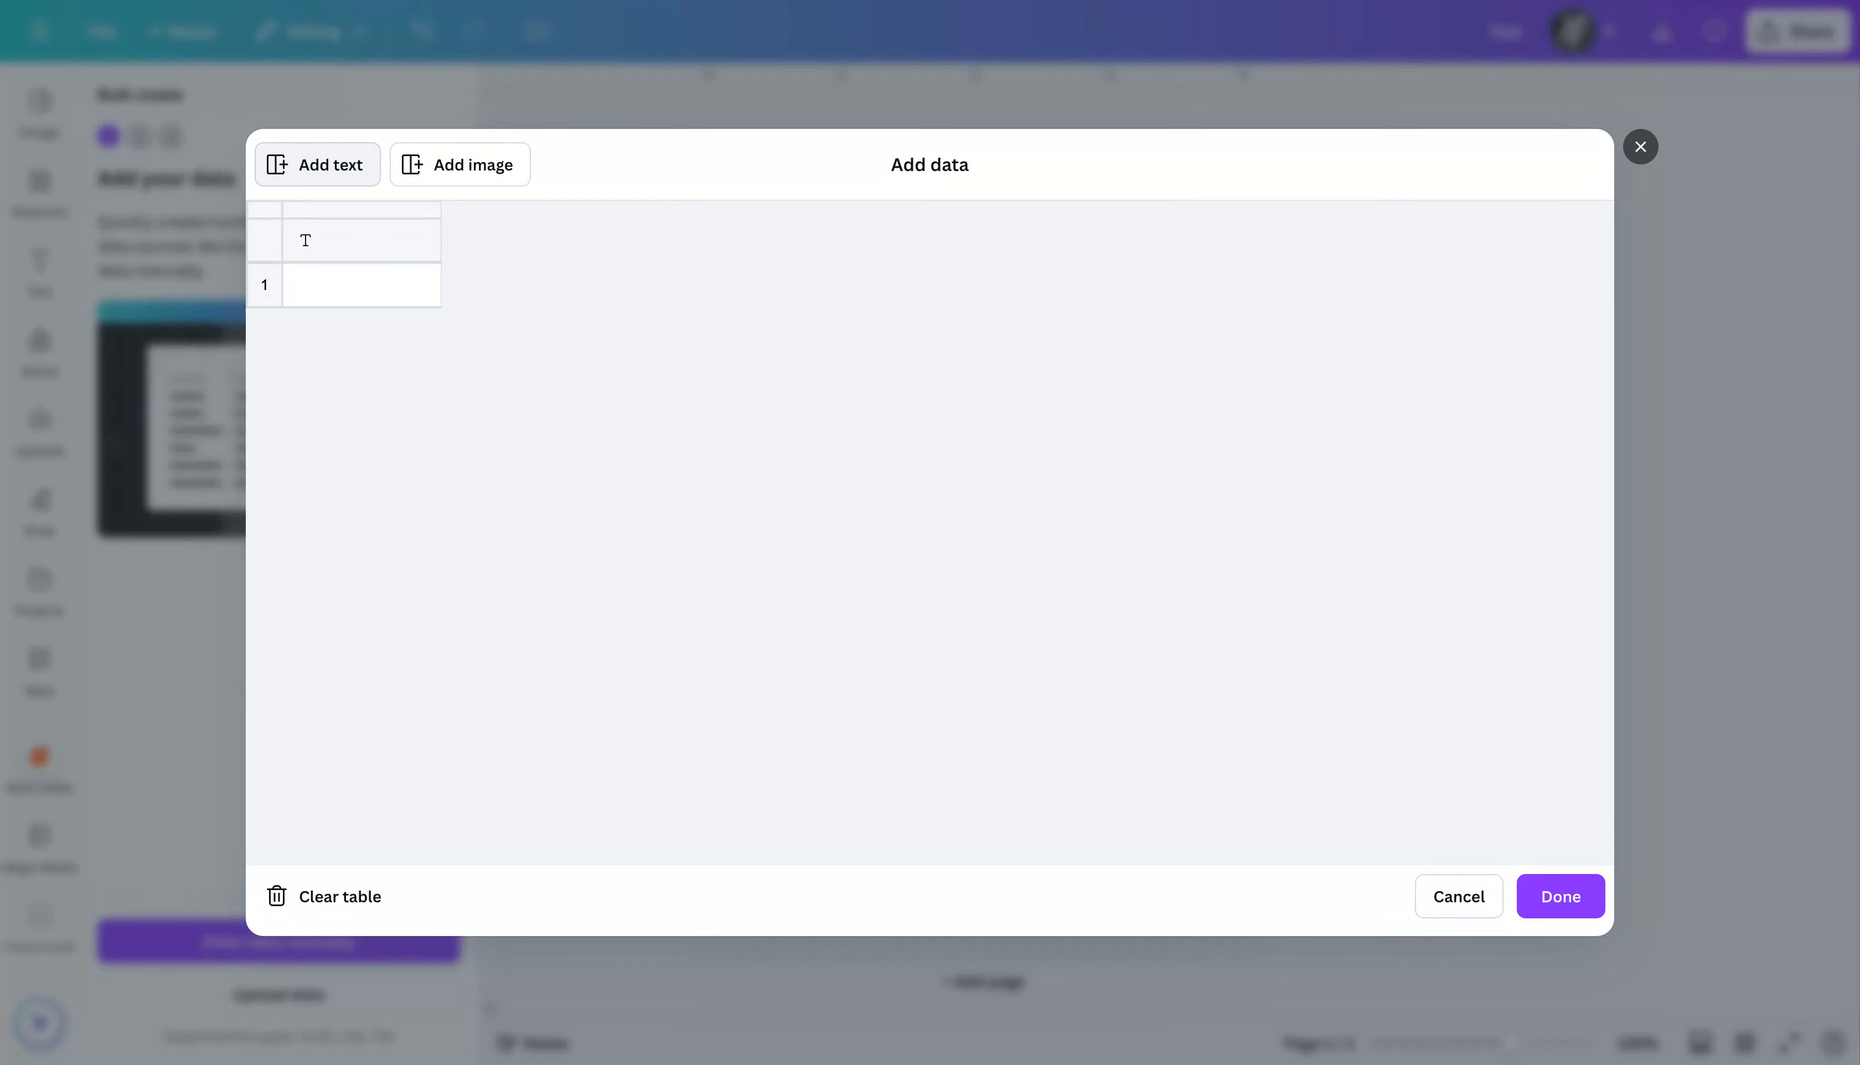
# Add text columns to the data table, fill them with the 30 cards' numbers, staves, standards and tasks, and save the data
pyautogui.click(318, 164)
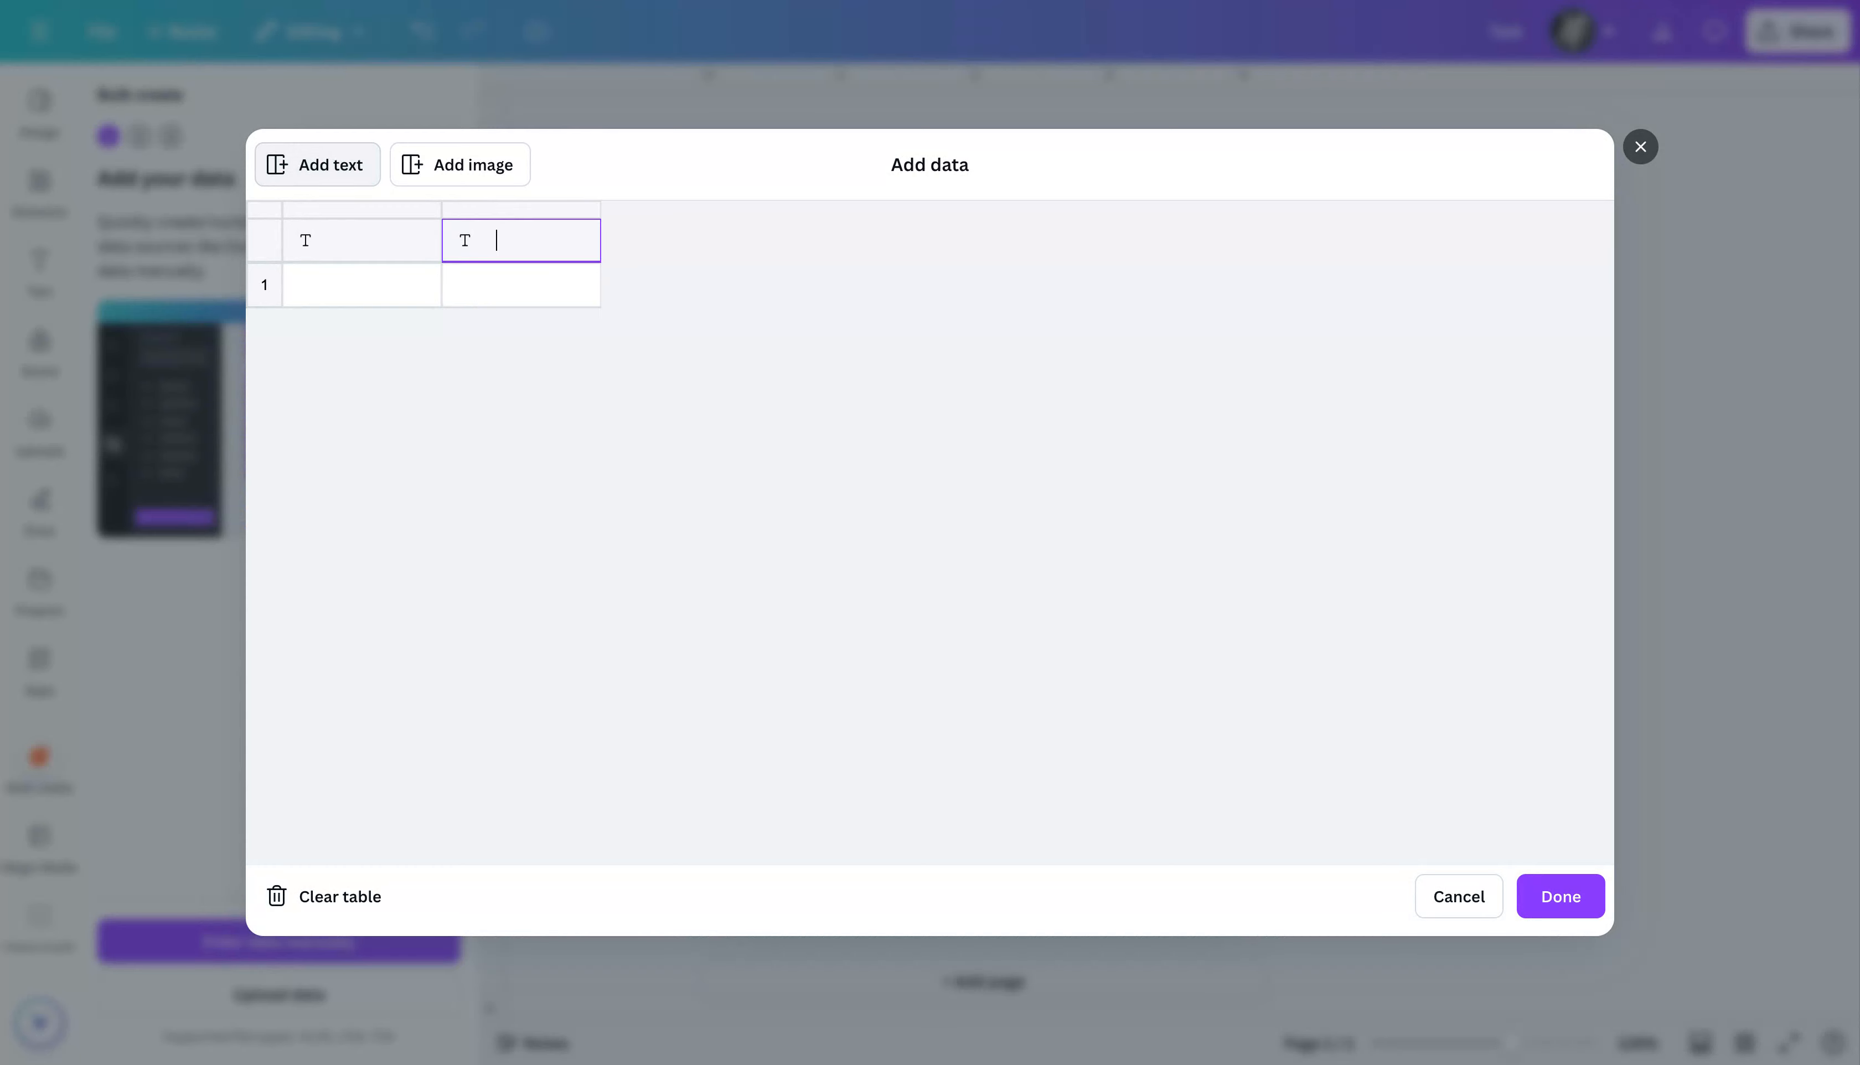
pyautogui.click(317, 164)
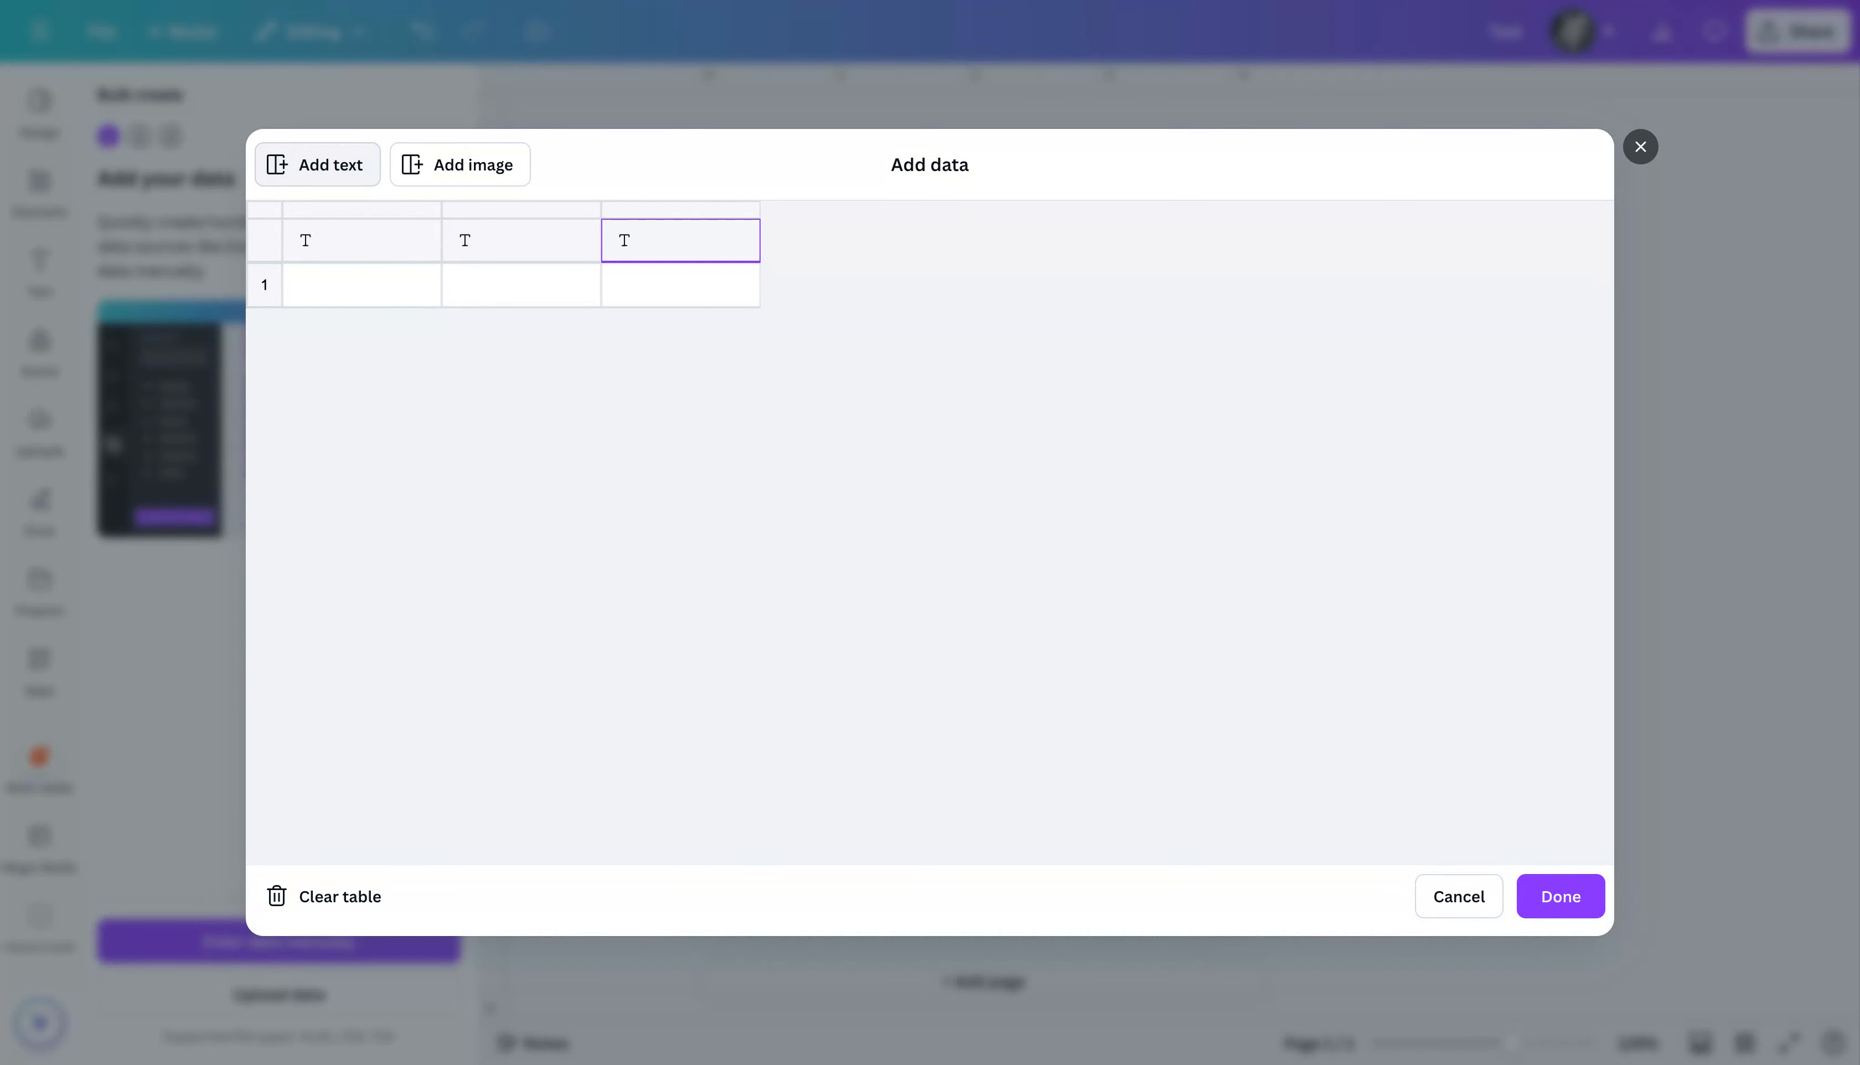
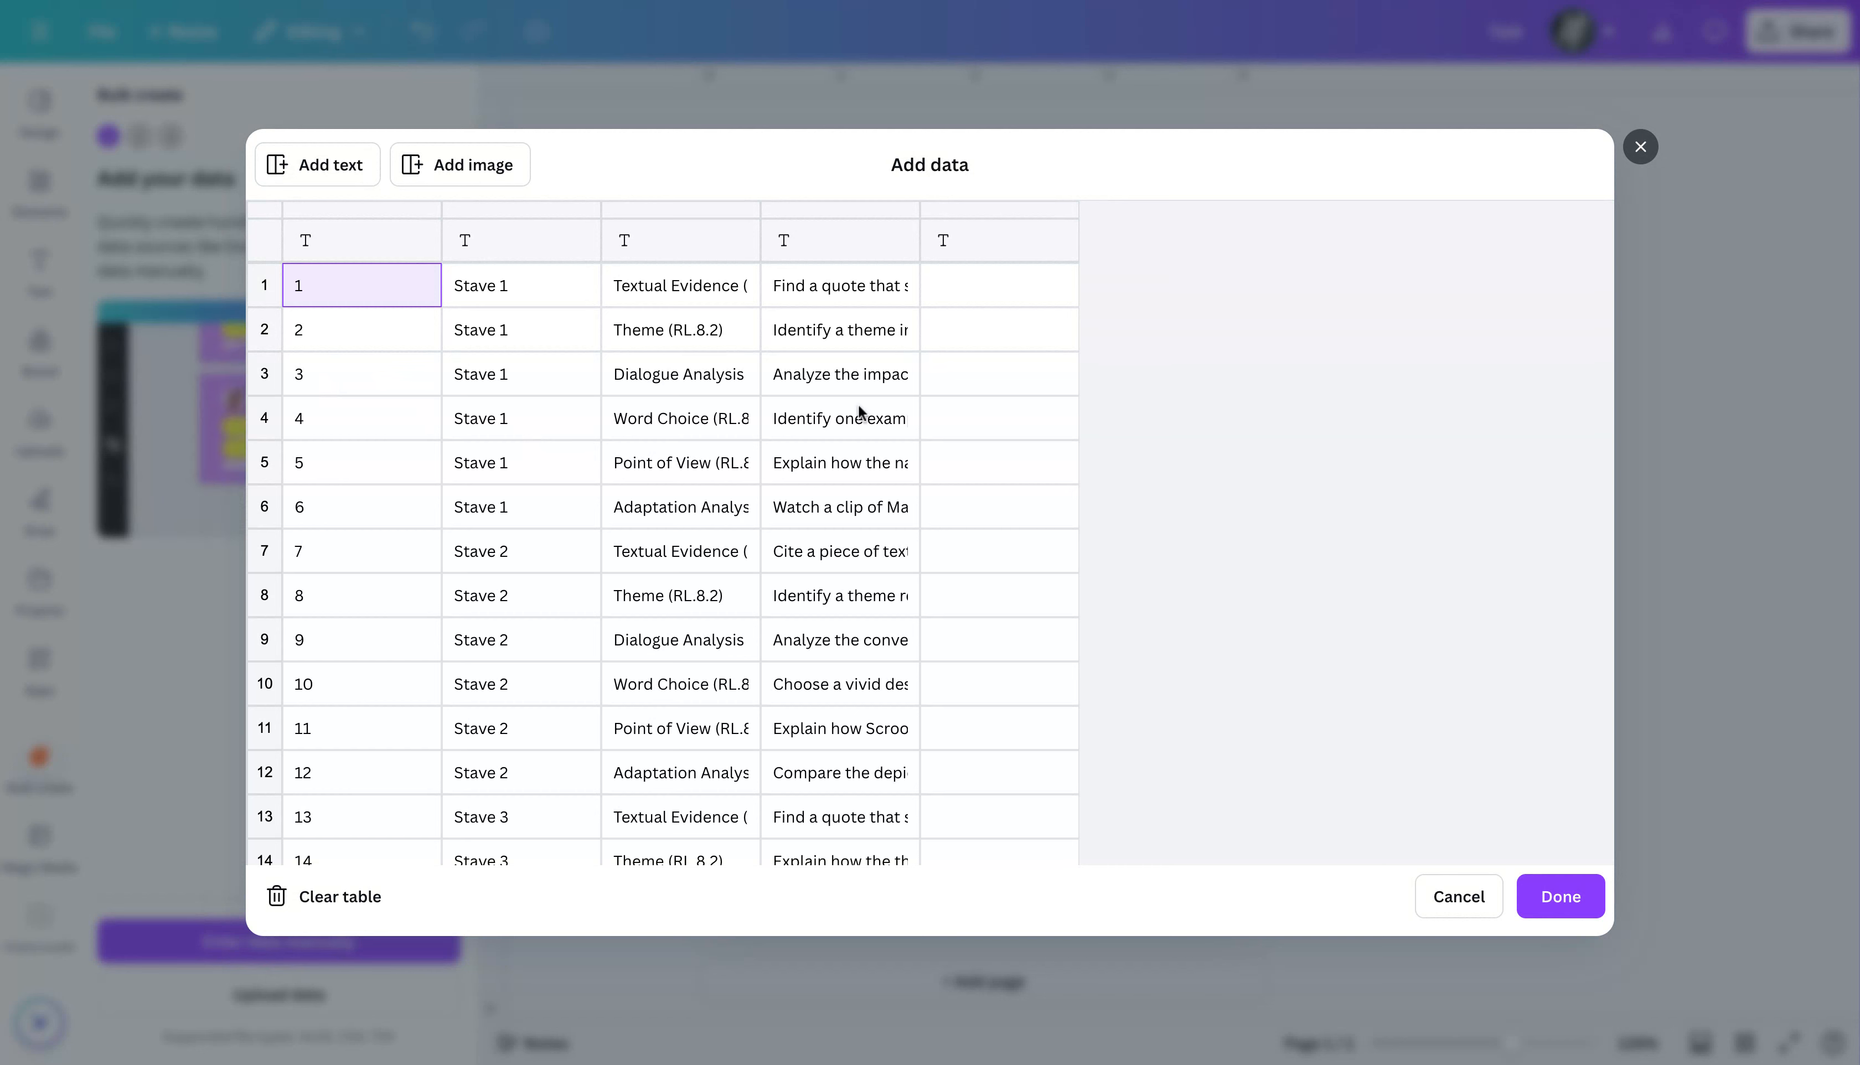
pyautogui.click(1560, 896)
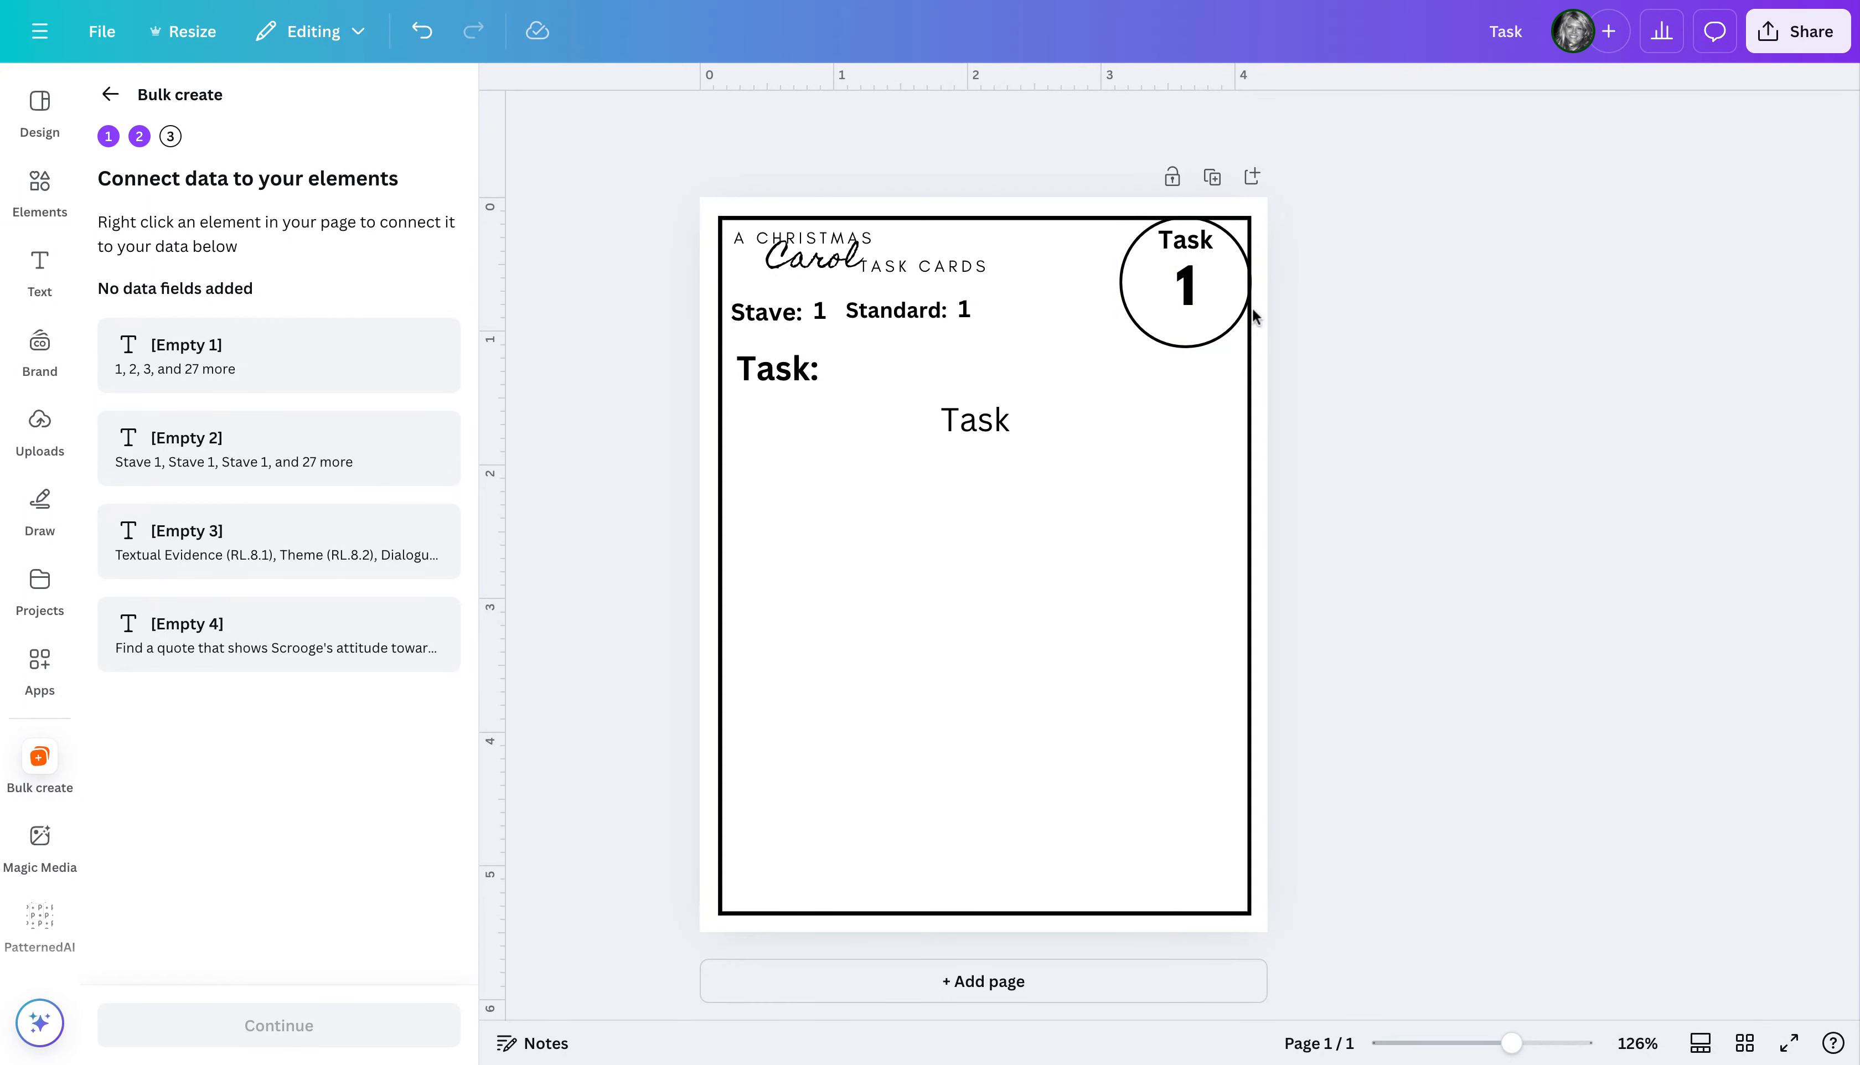
# Connect the circled task number to data field [Empty 1] and the number after "Stave:" to [Empty 2]
pyautogui.click(1187, 297)
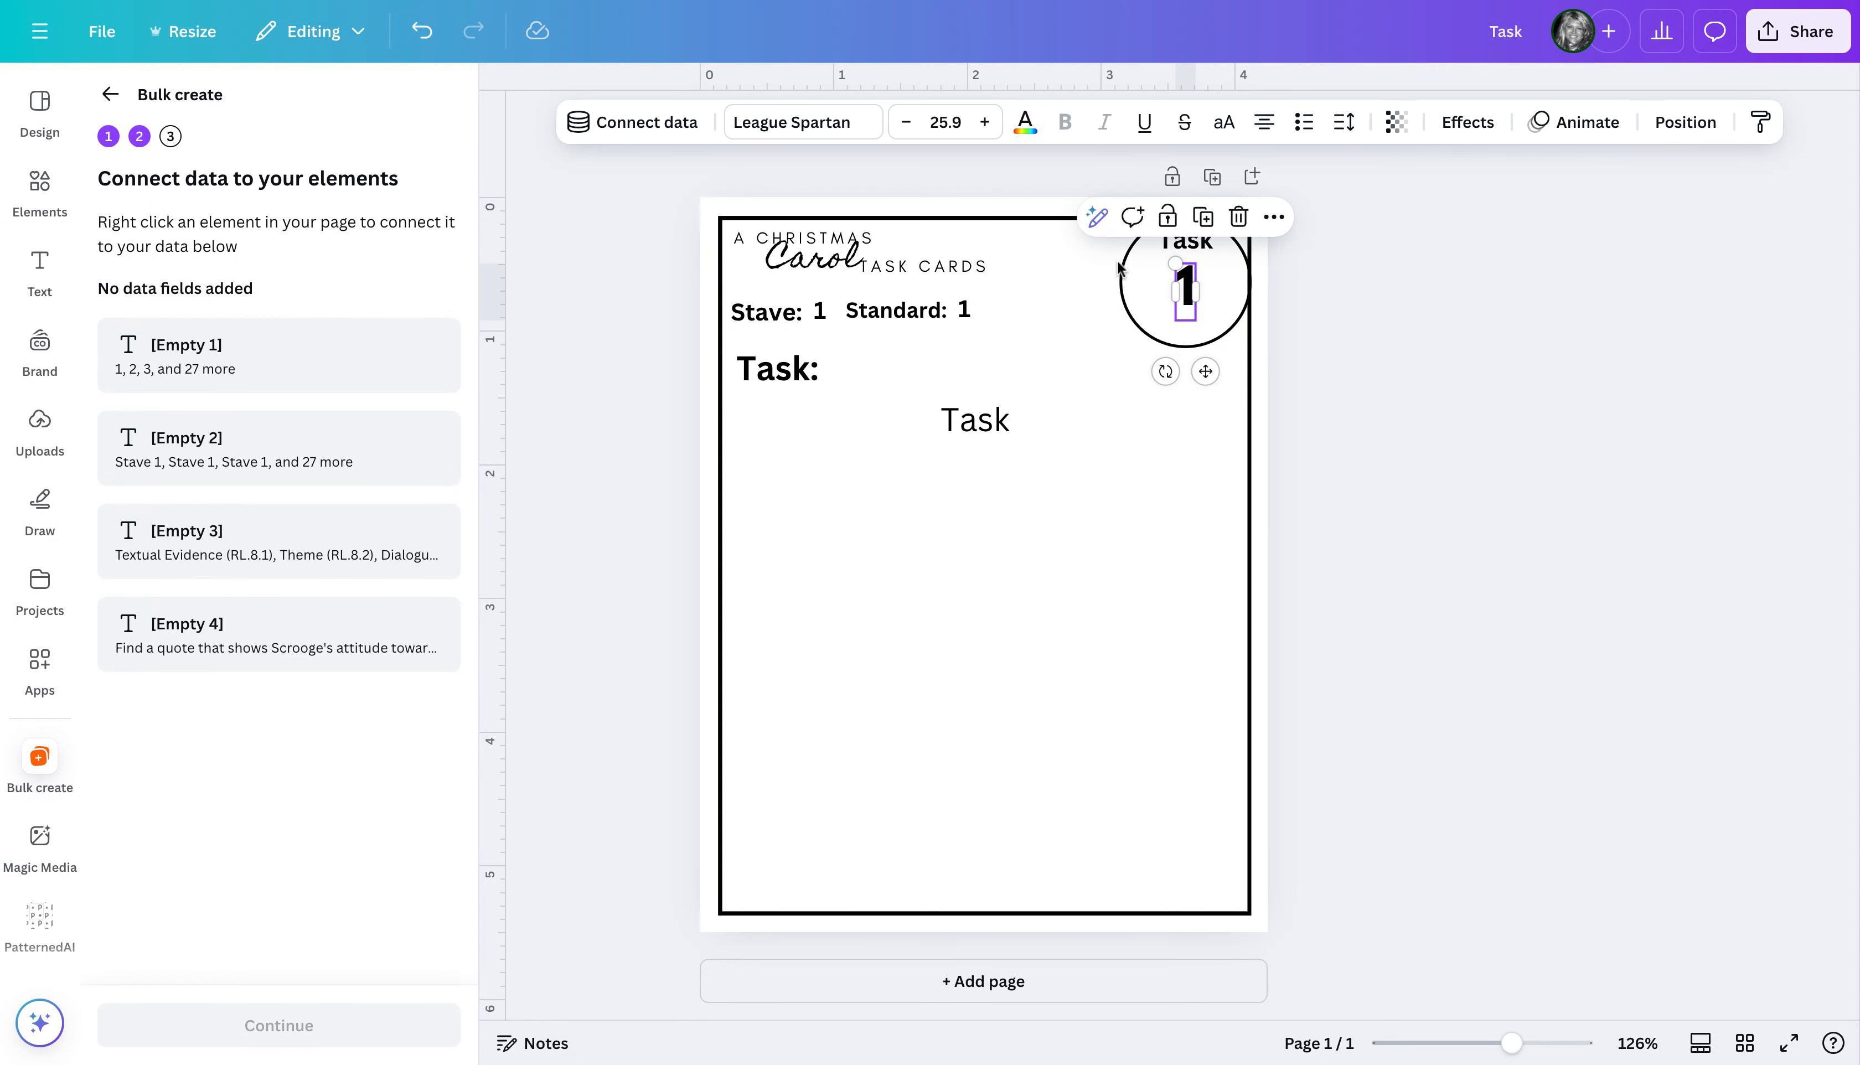
pyautogui.click(611, 133)
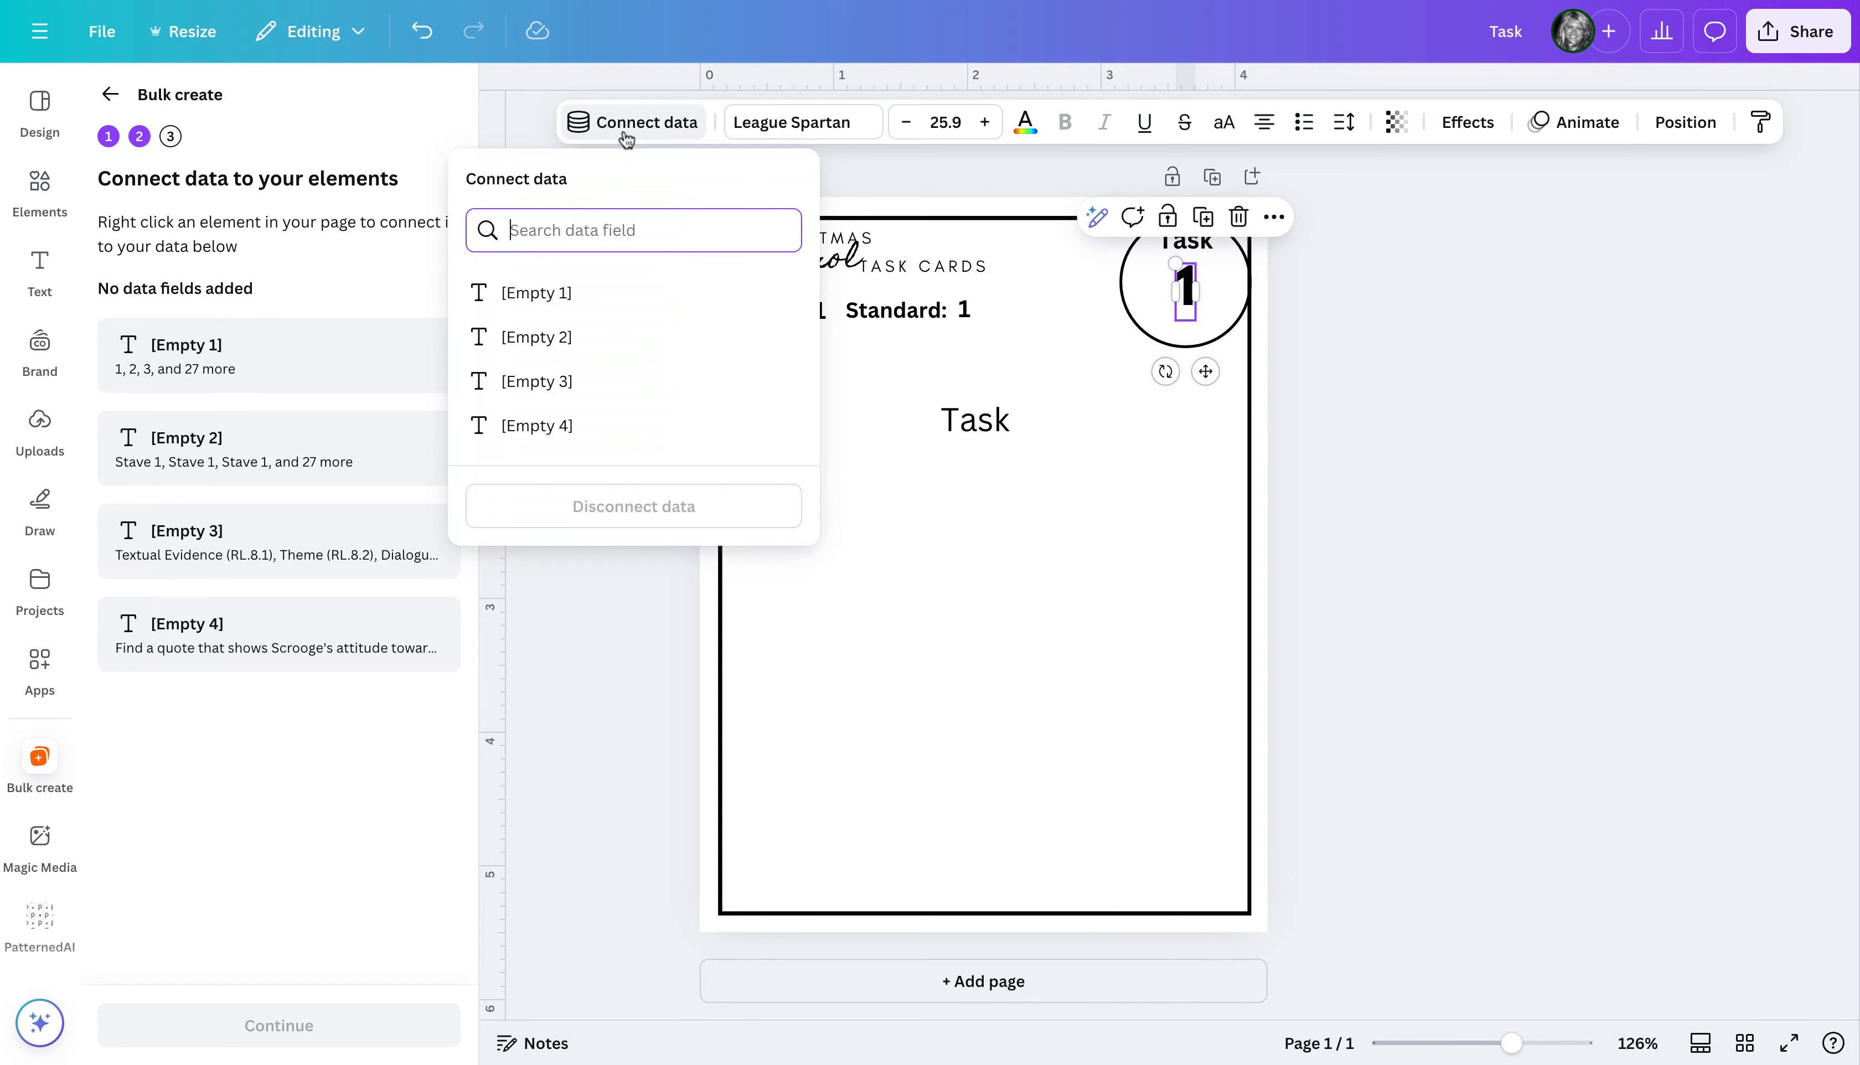
pyautogui.click(537, 293)
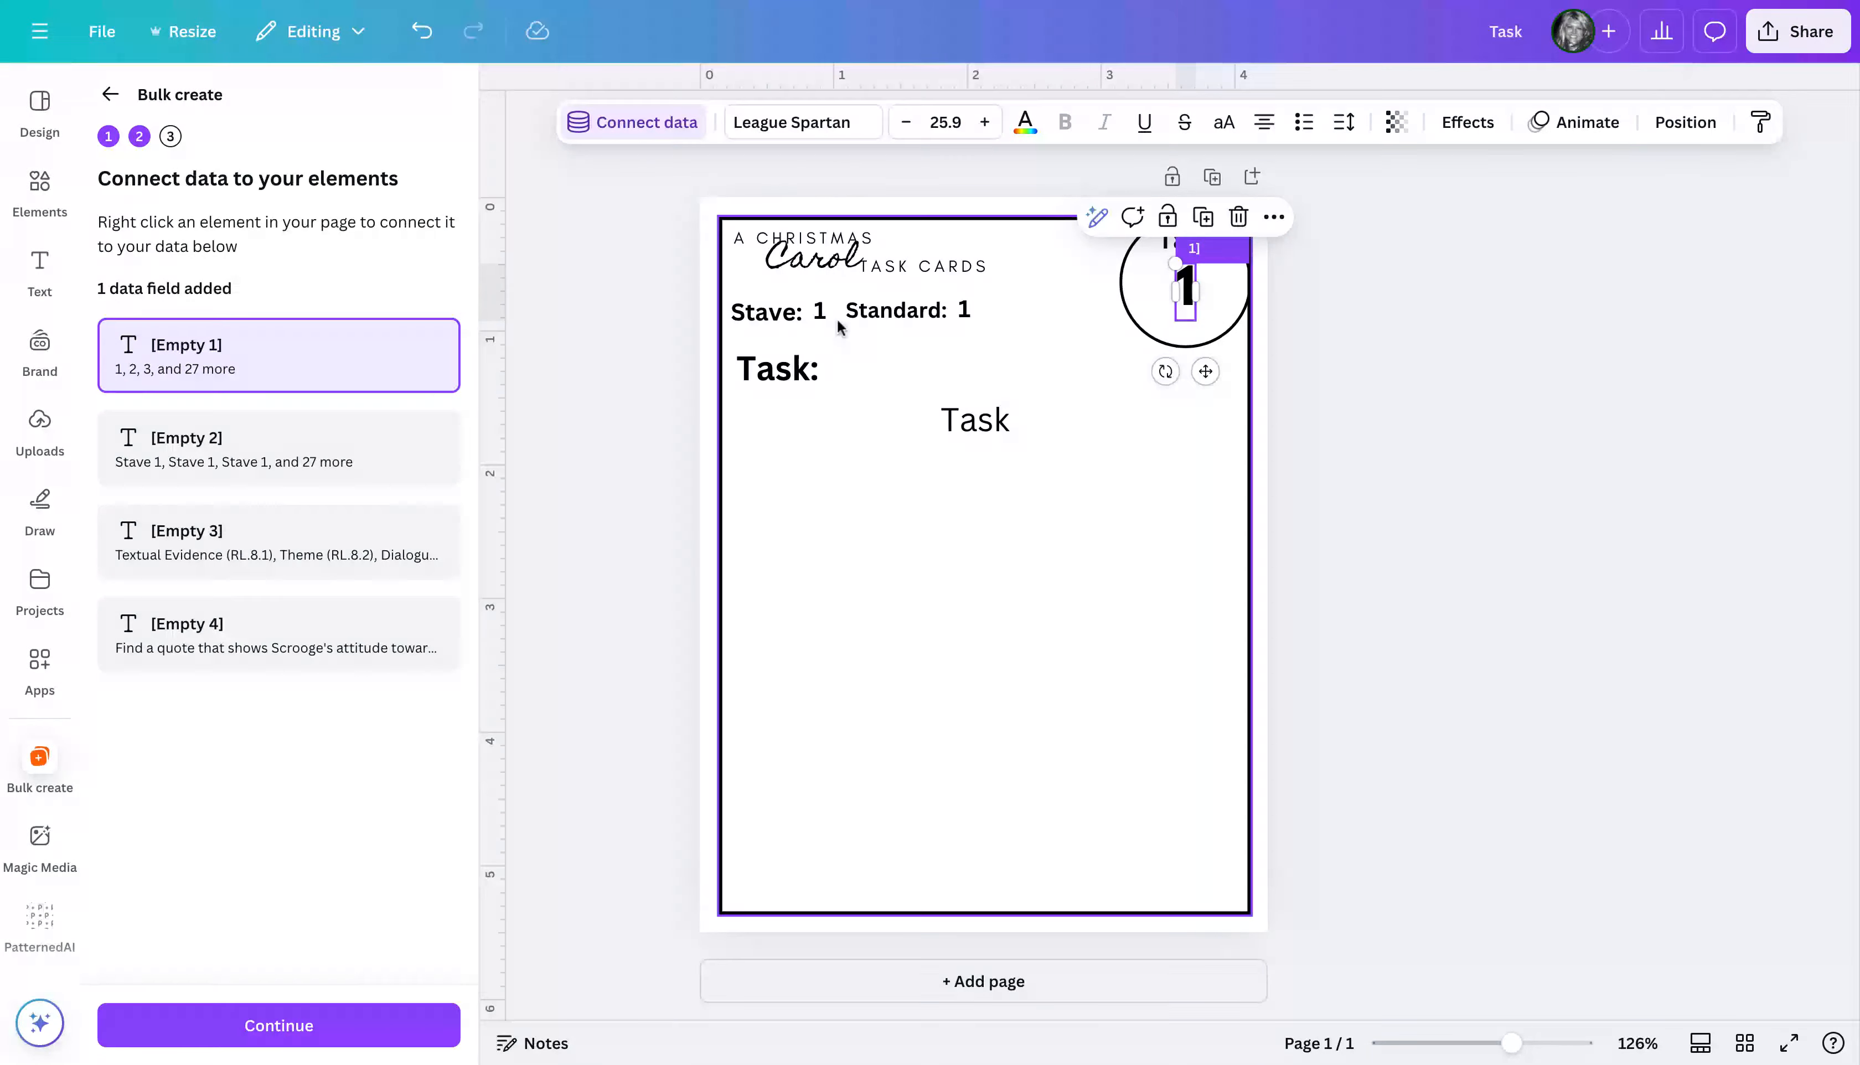
pyautogui.click(819, 316)
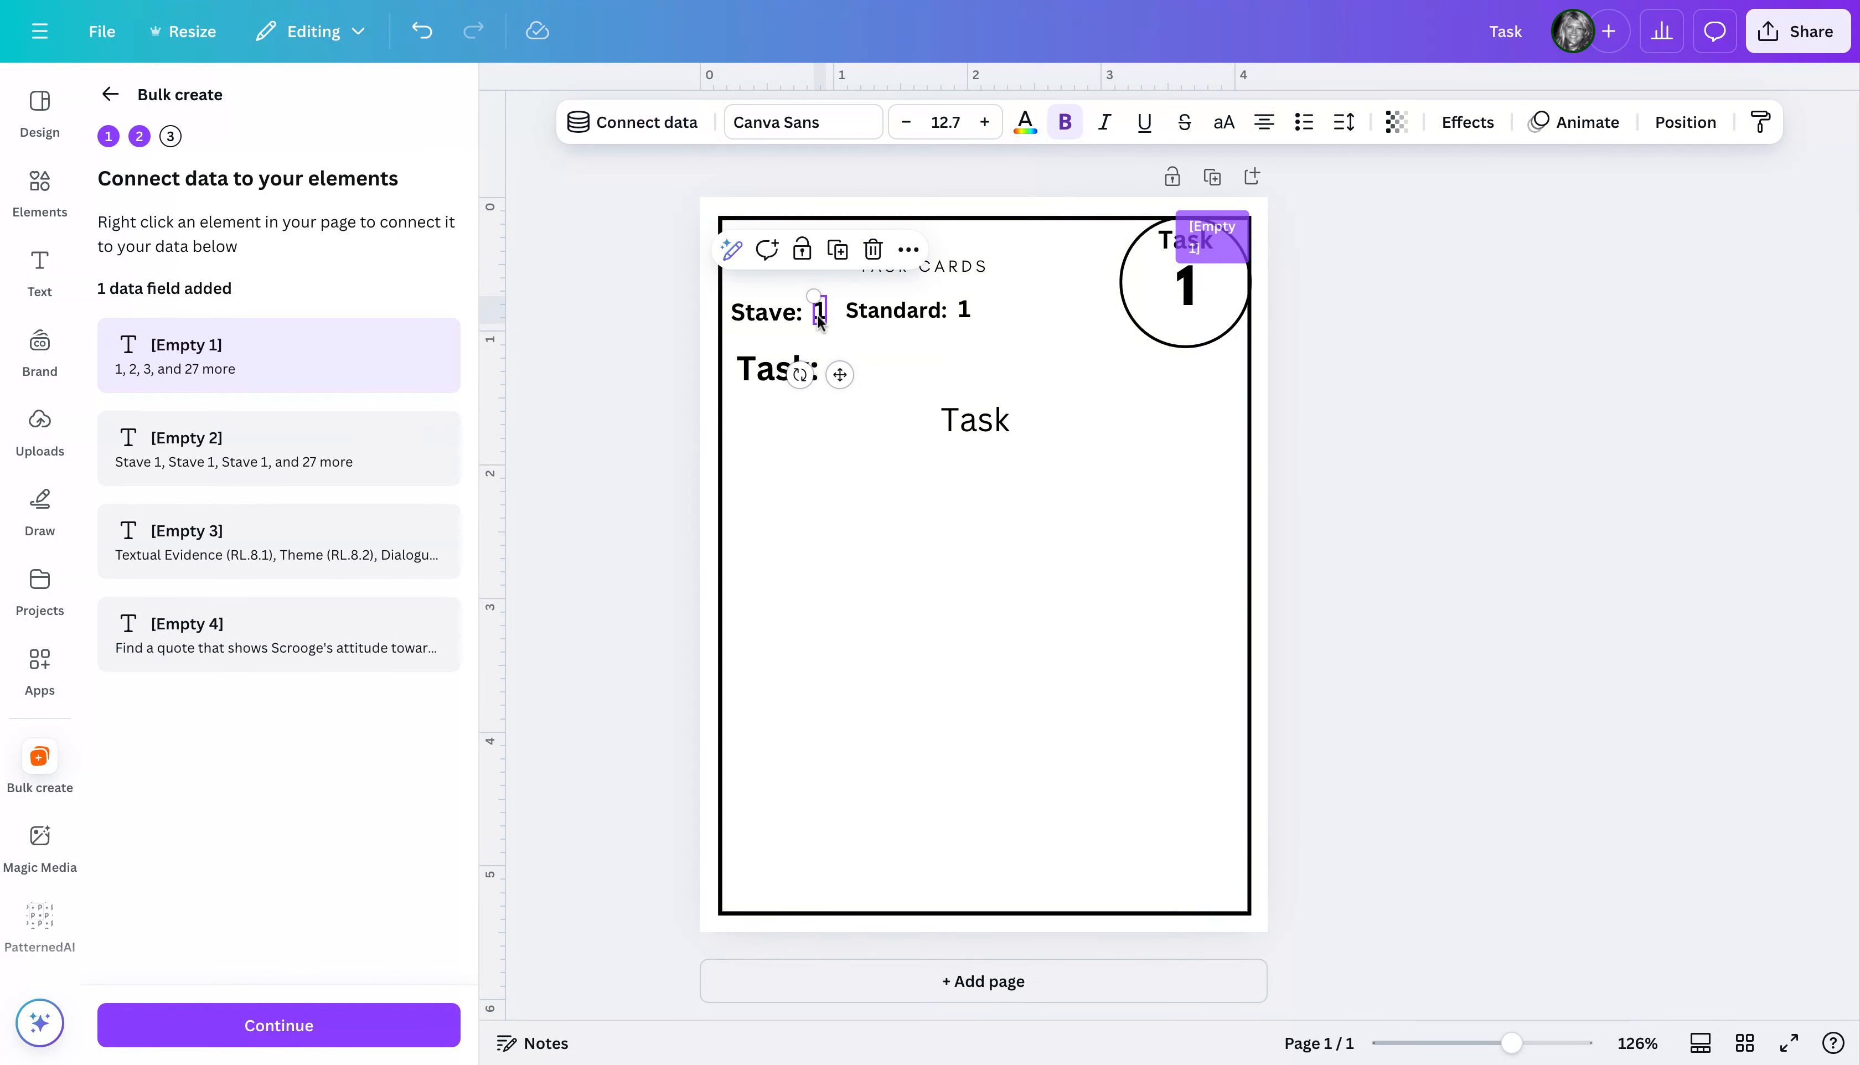
pyautogui.click(650, 125)
pyautogui.click(572, 345)
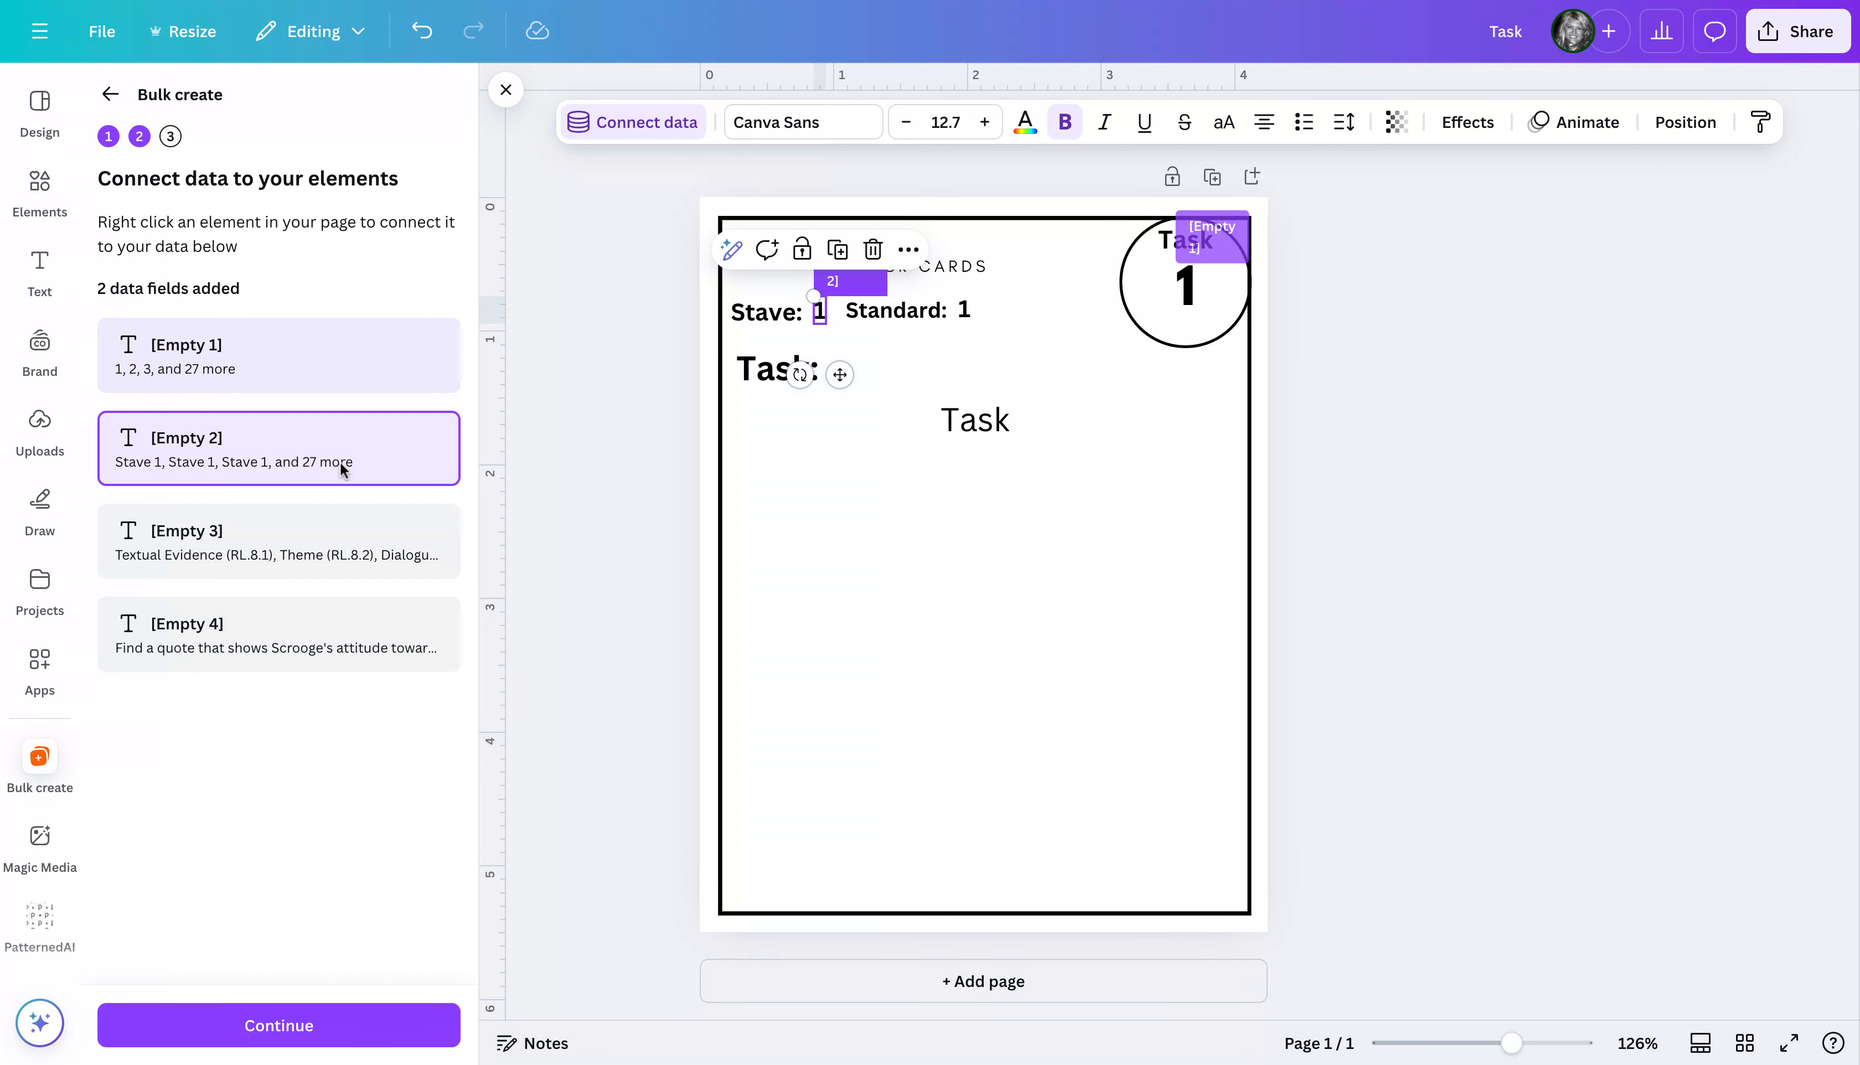
# Connect the number after "Standard:" to data field [Empty 3]
pyautogui.click(966, 317)
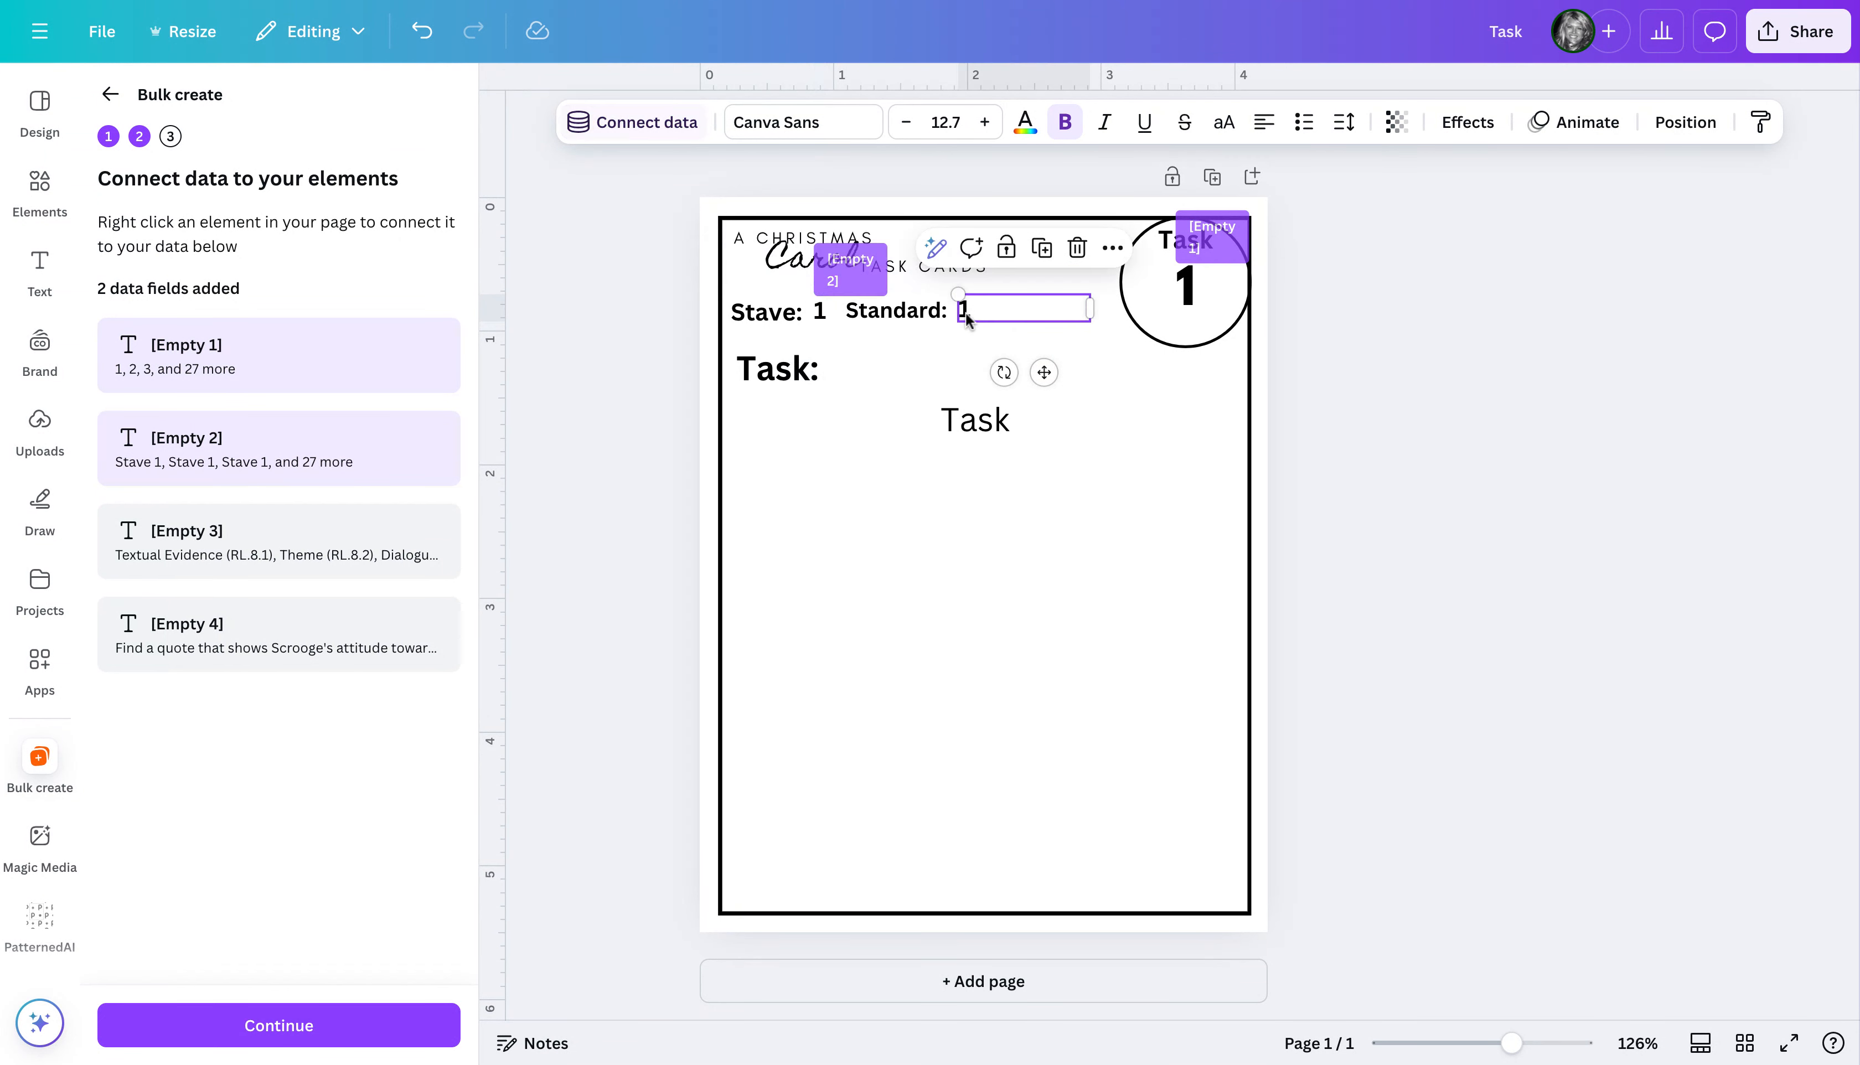
pyautogui.click(668, 125)
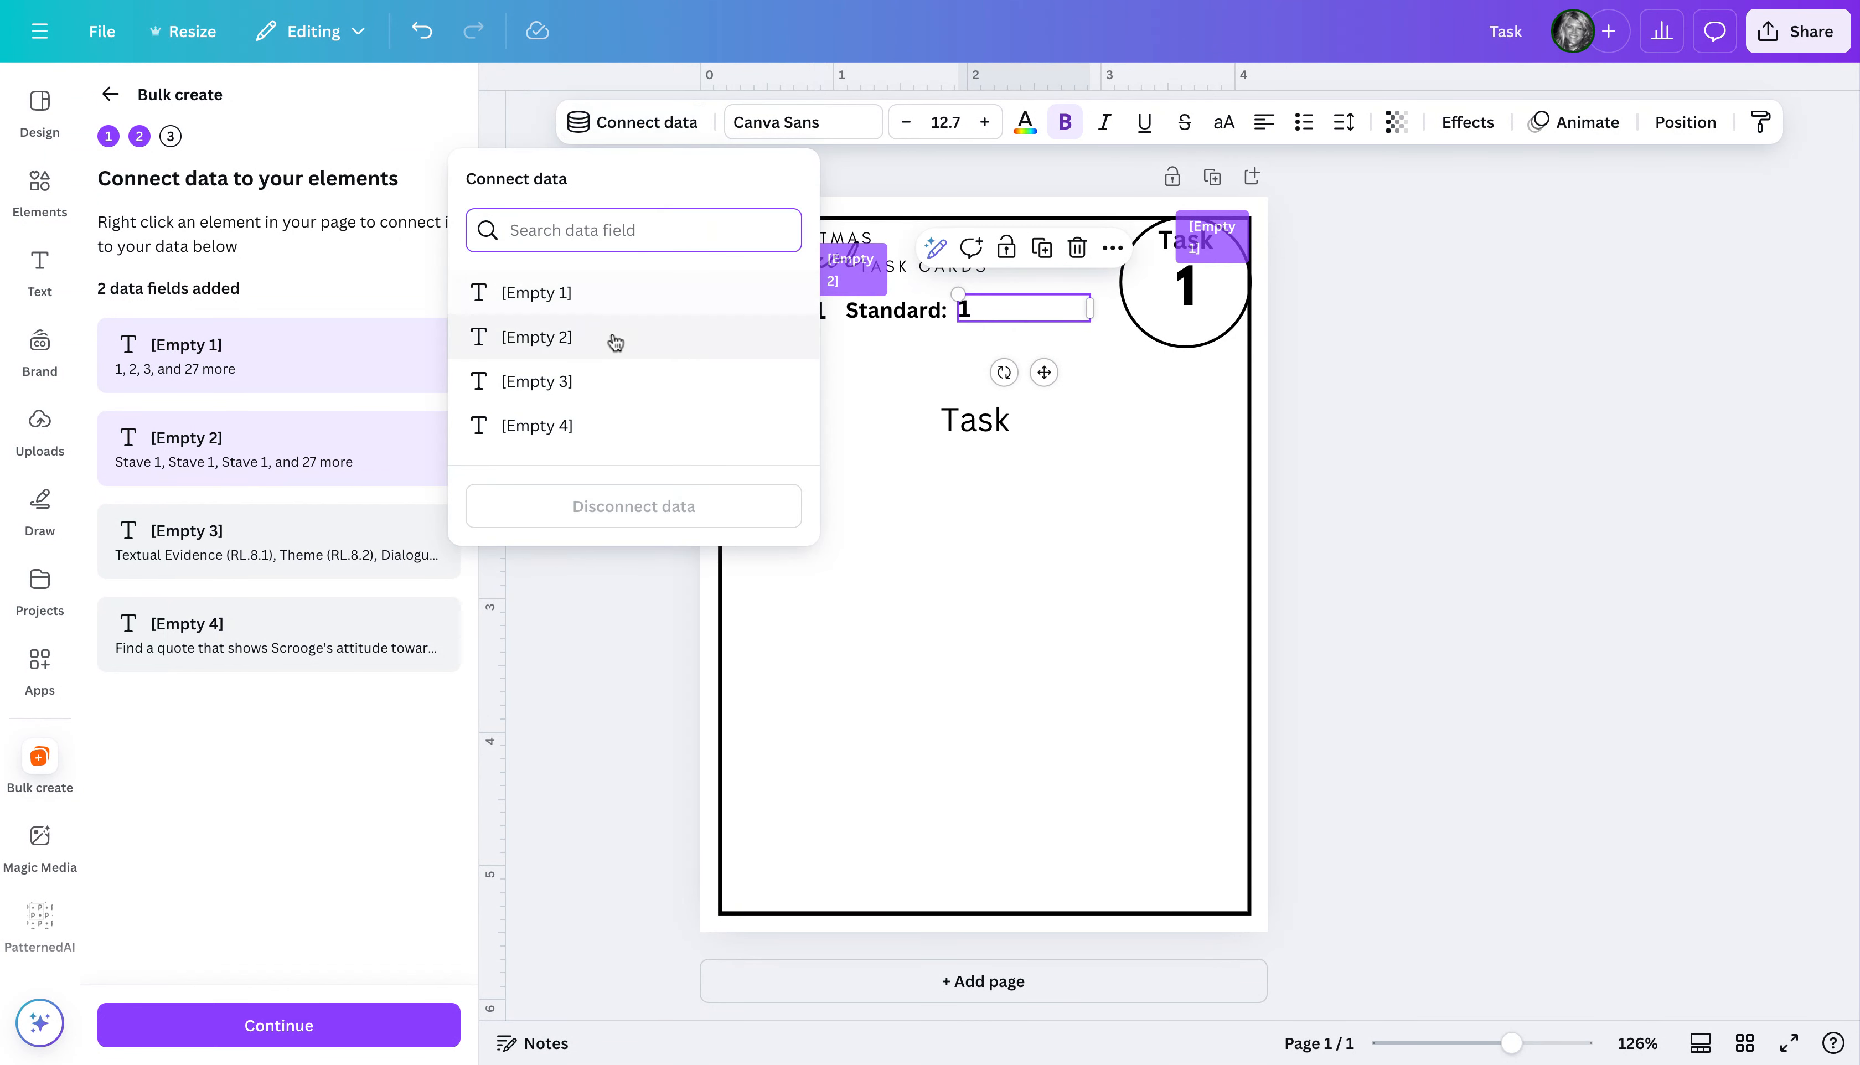
pyautogui.click(561, 384)
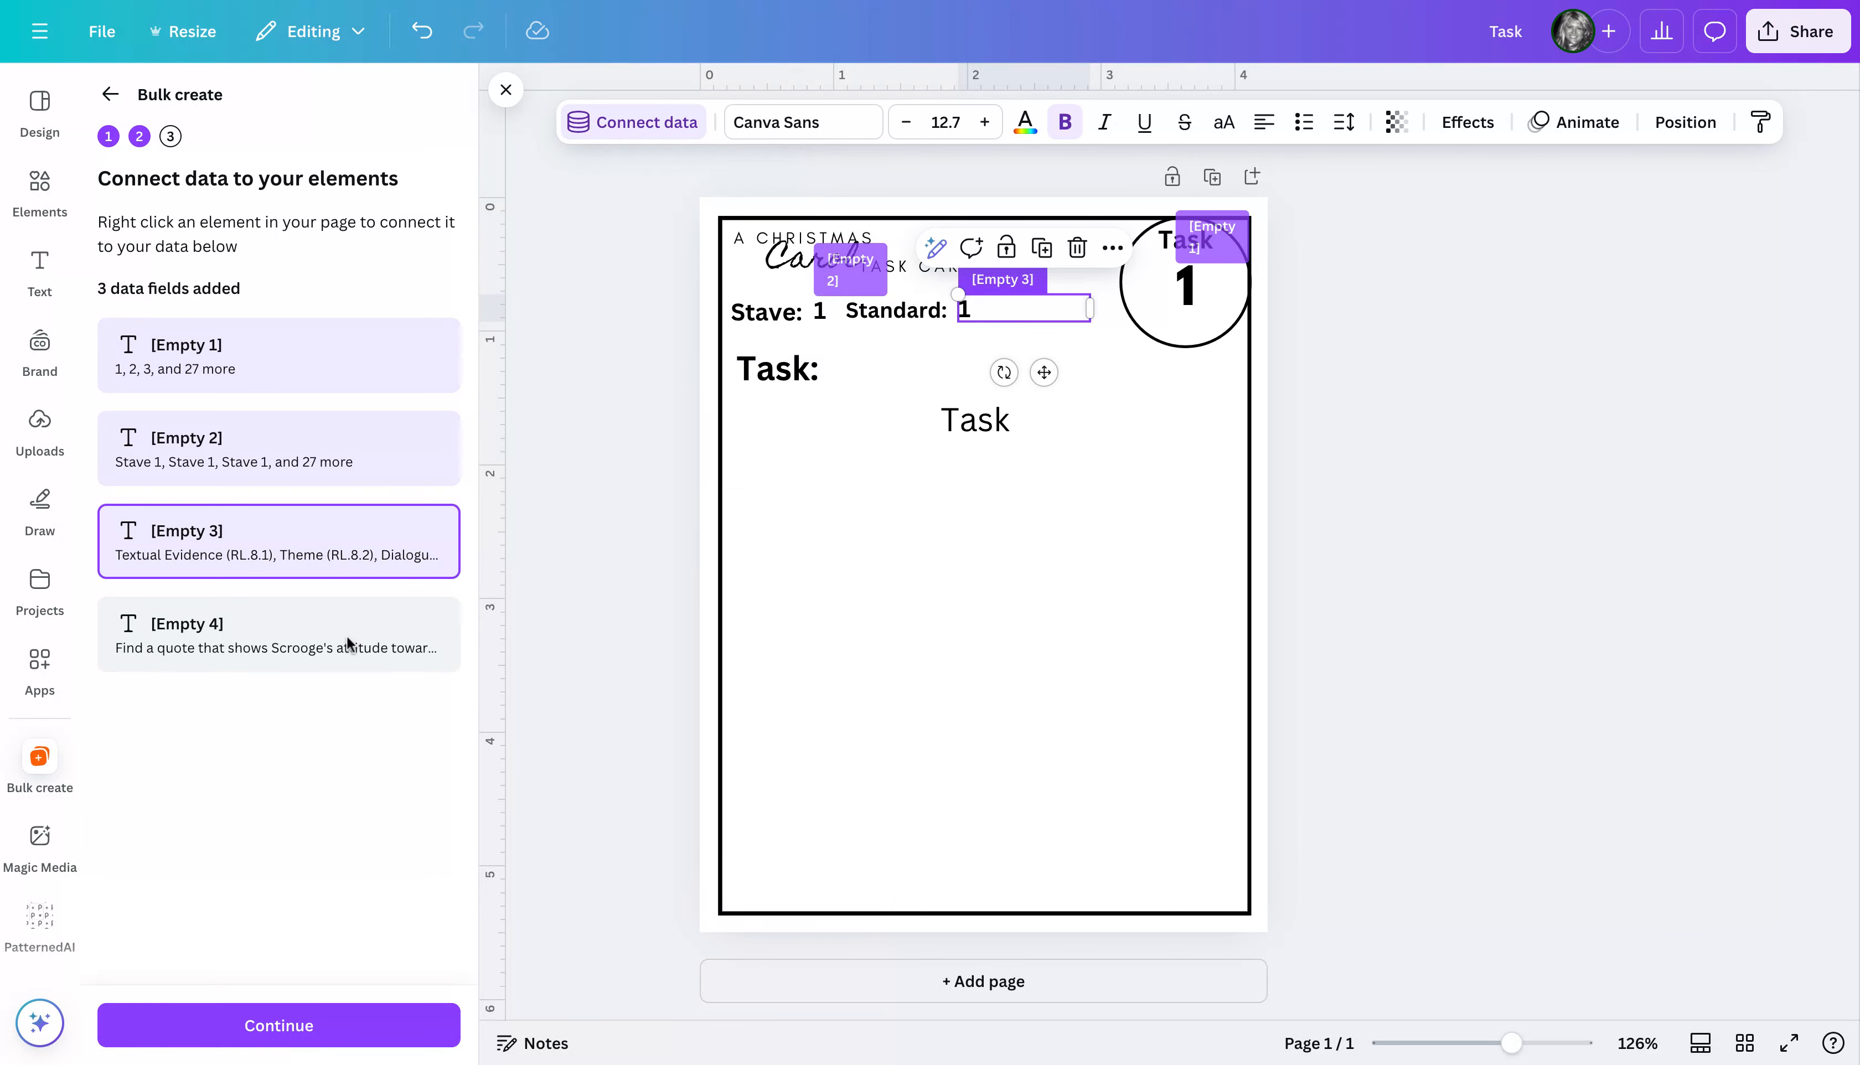
# Left-align the "Task" body text and bring the box's left edge in to line up with the "Task:" label
pyautogui.click(993, 434)
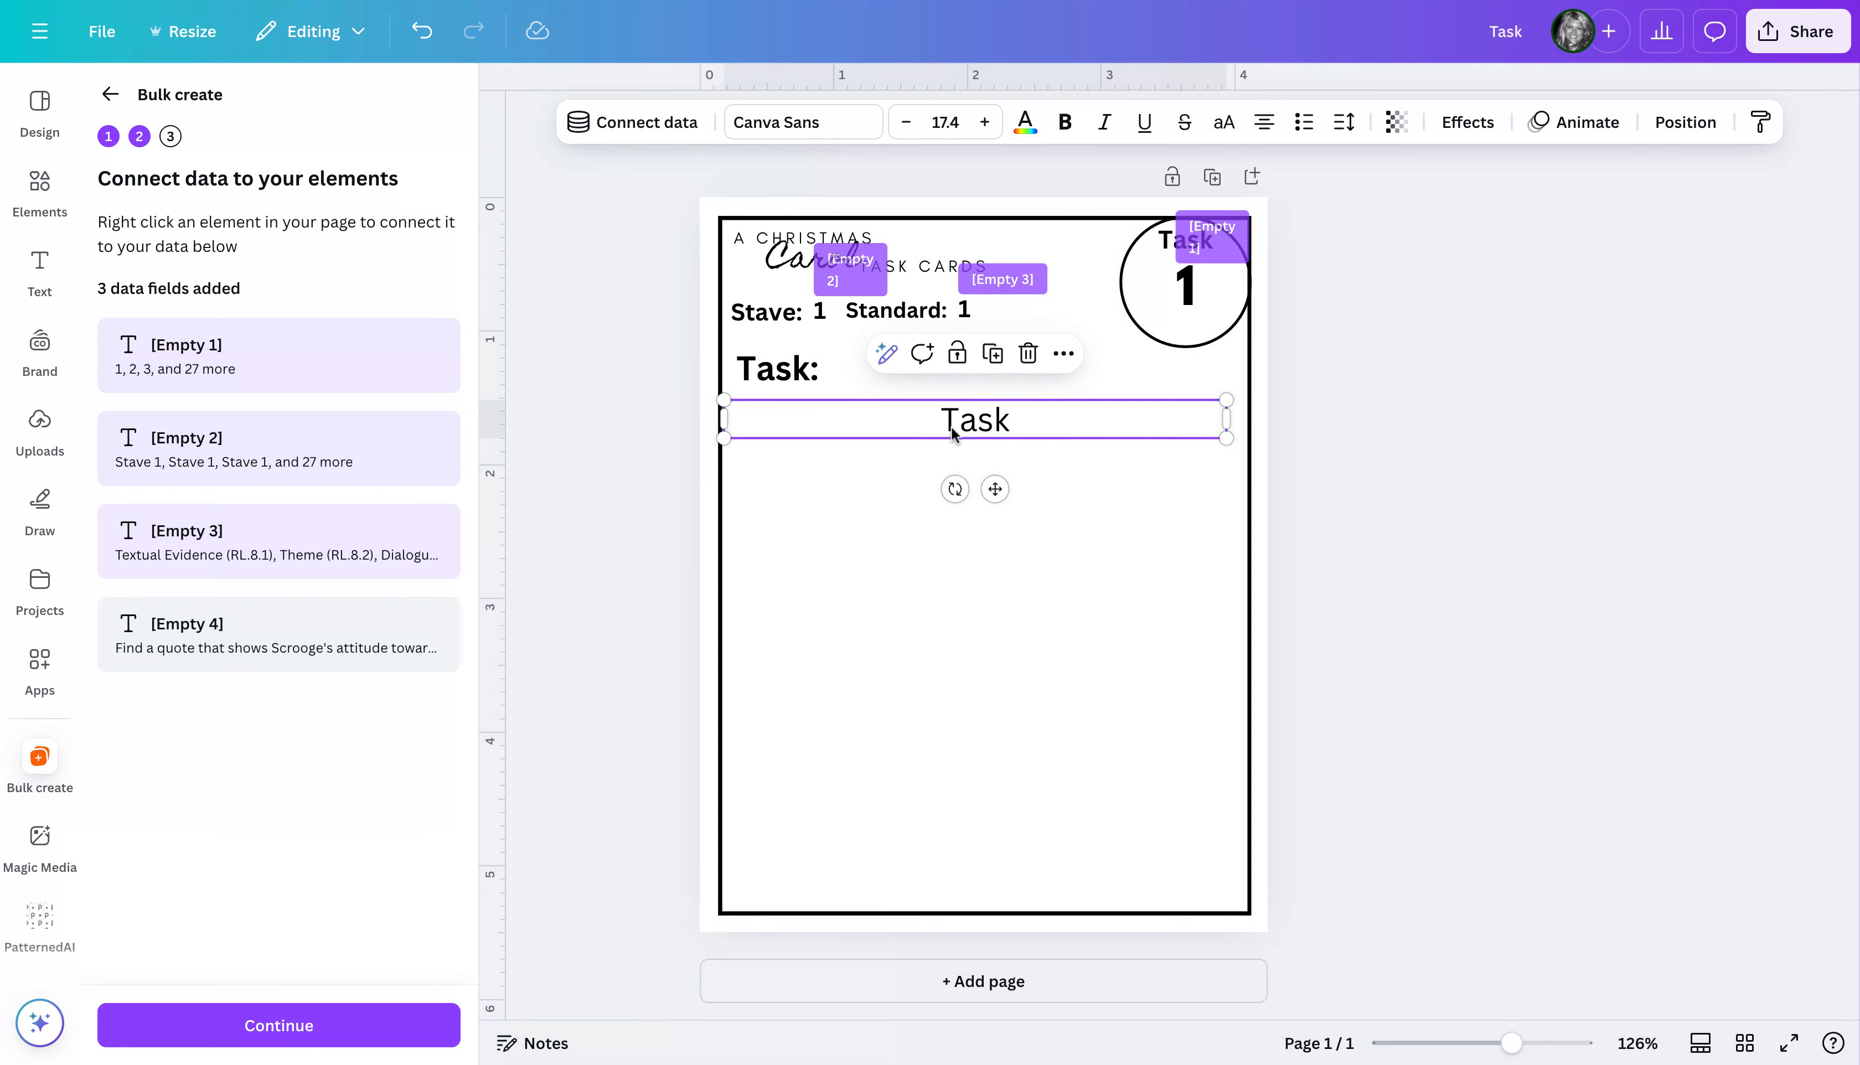
pyautogui.click(1266, 126)
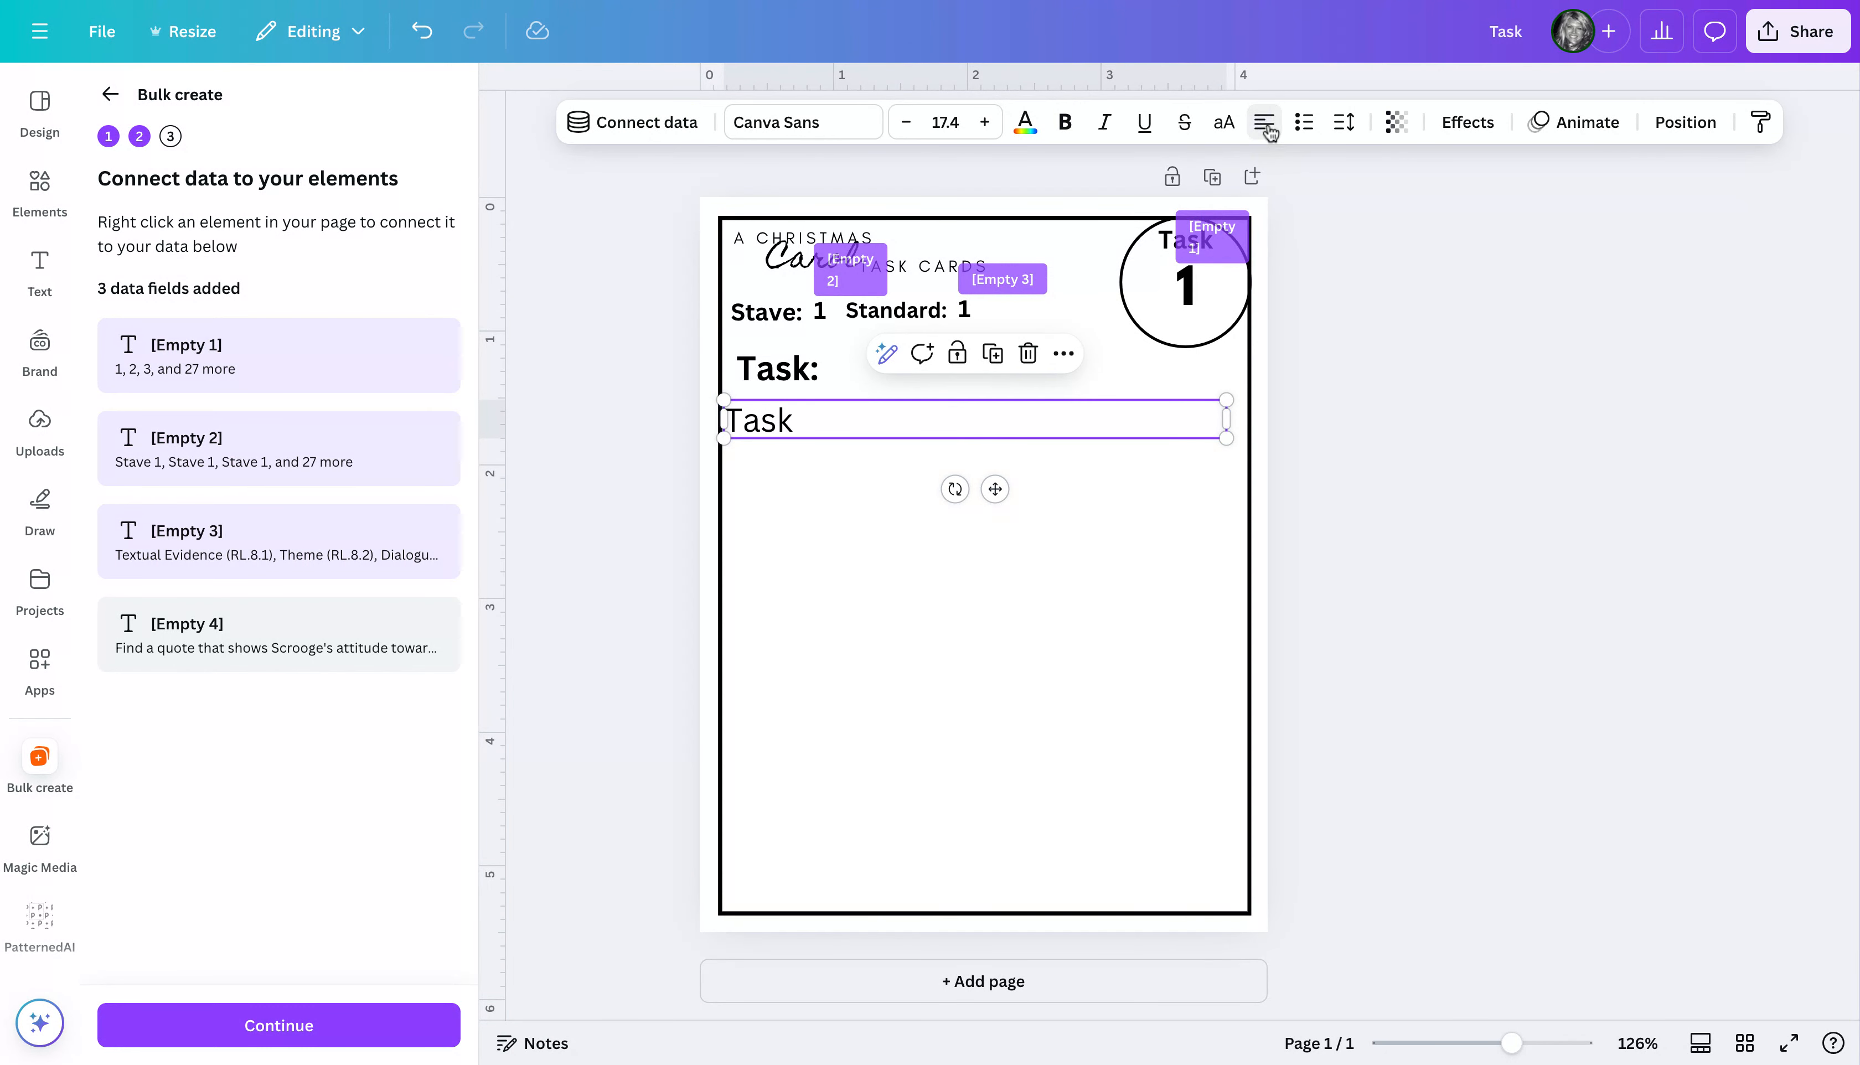
pyautogui.moveTo(720, 420); pyautogui.dragTo(736, 420)
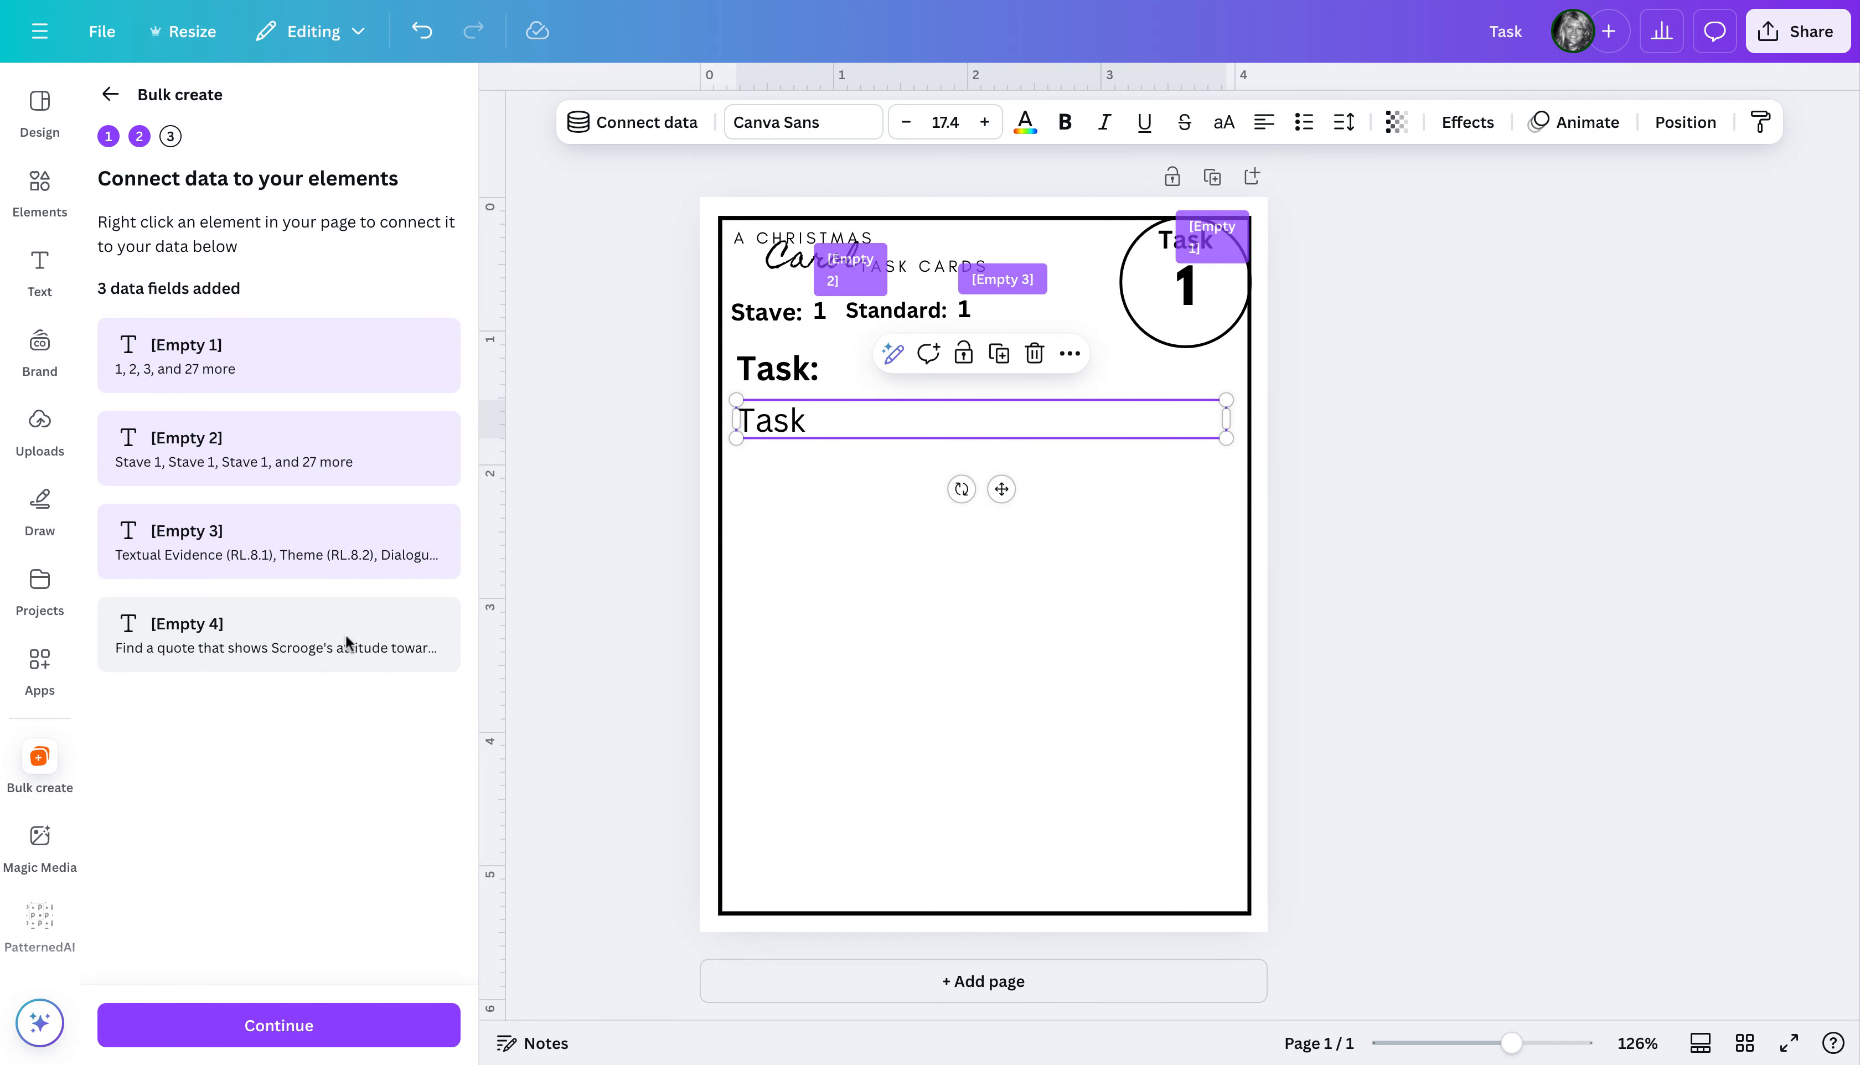
# Connect the "Task" body text under the "Task:" heading to data field [Empty 4]
pyautogui.doubleClick(804, 429)
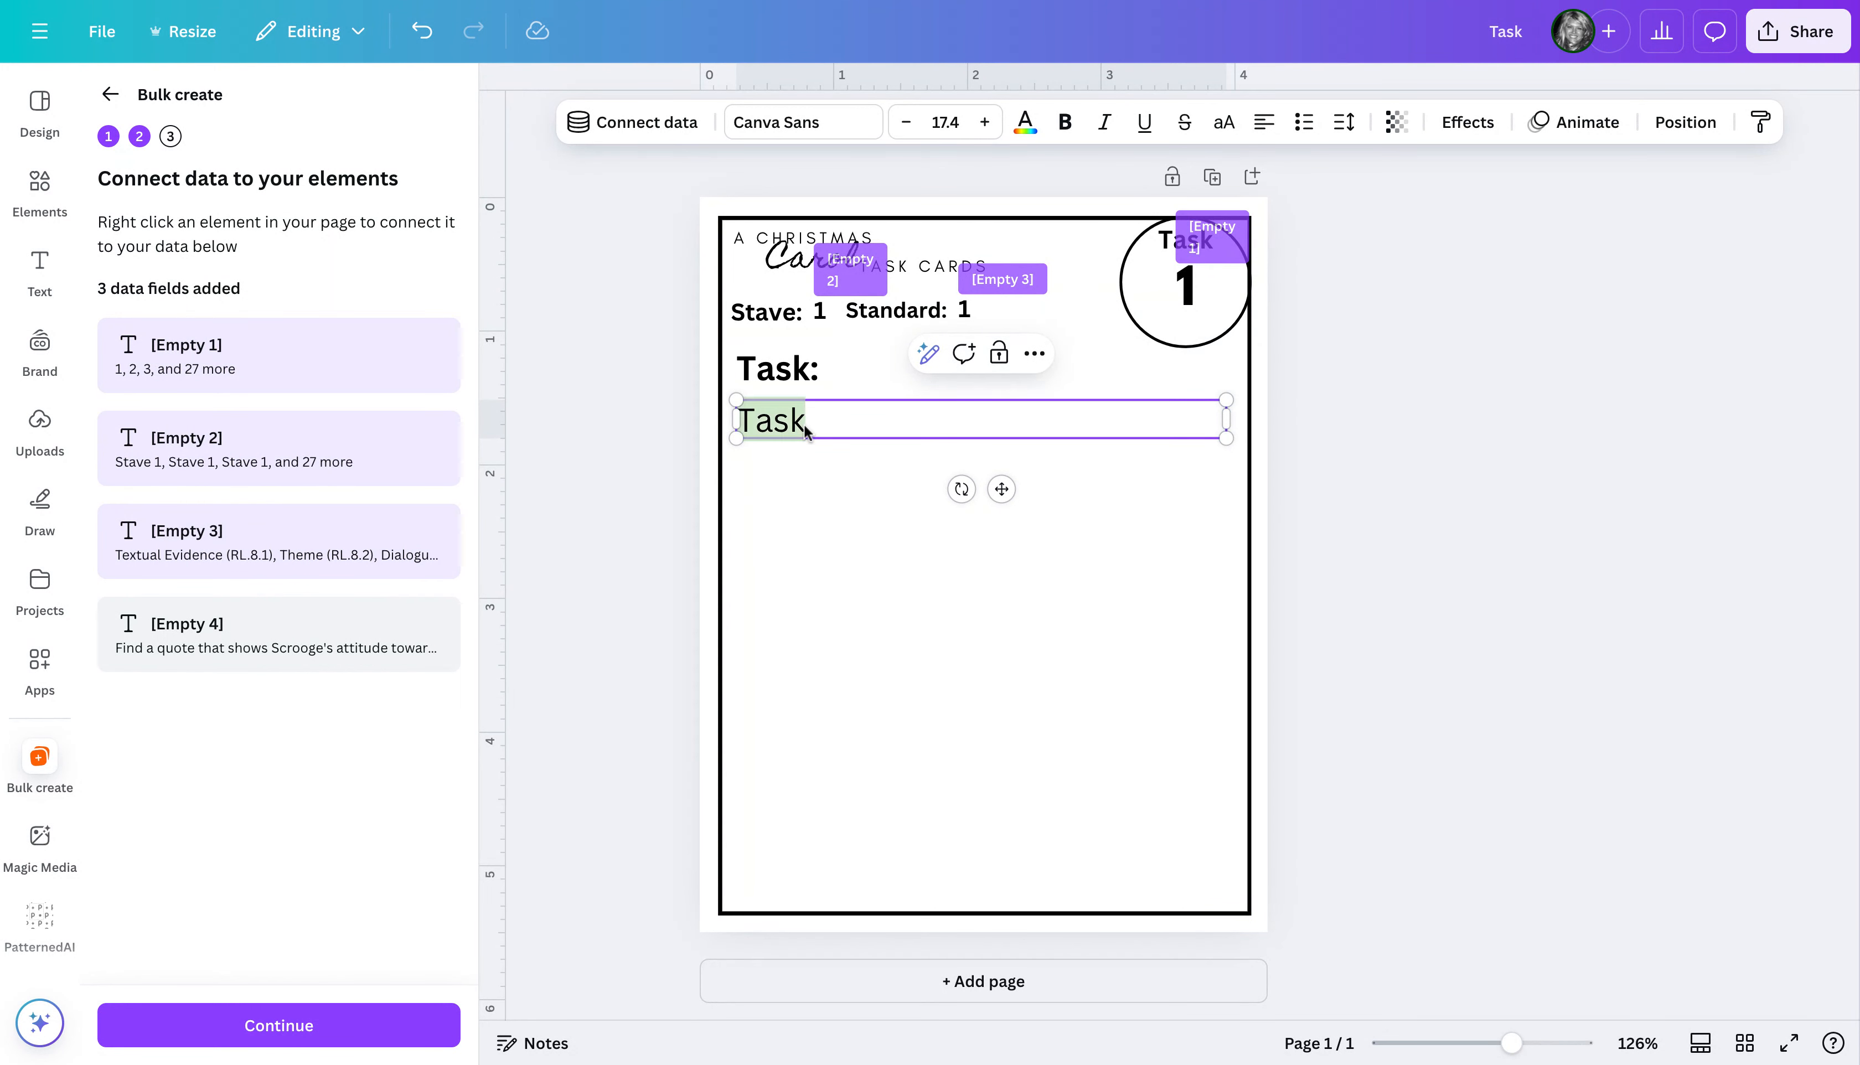
pyautogui.click(640, 123)
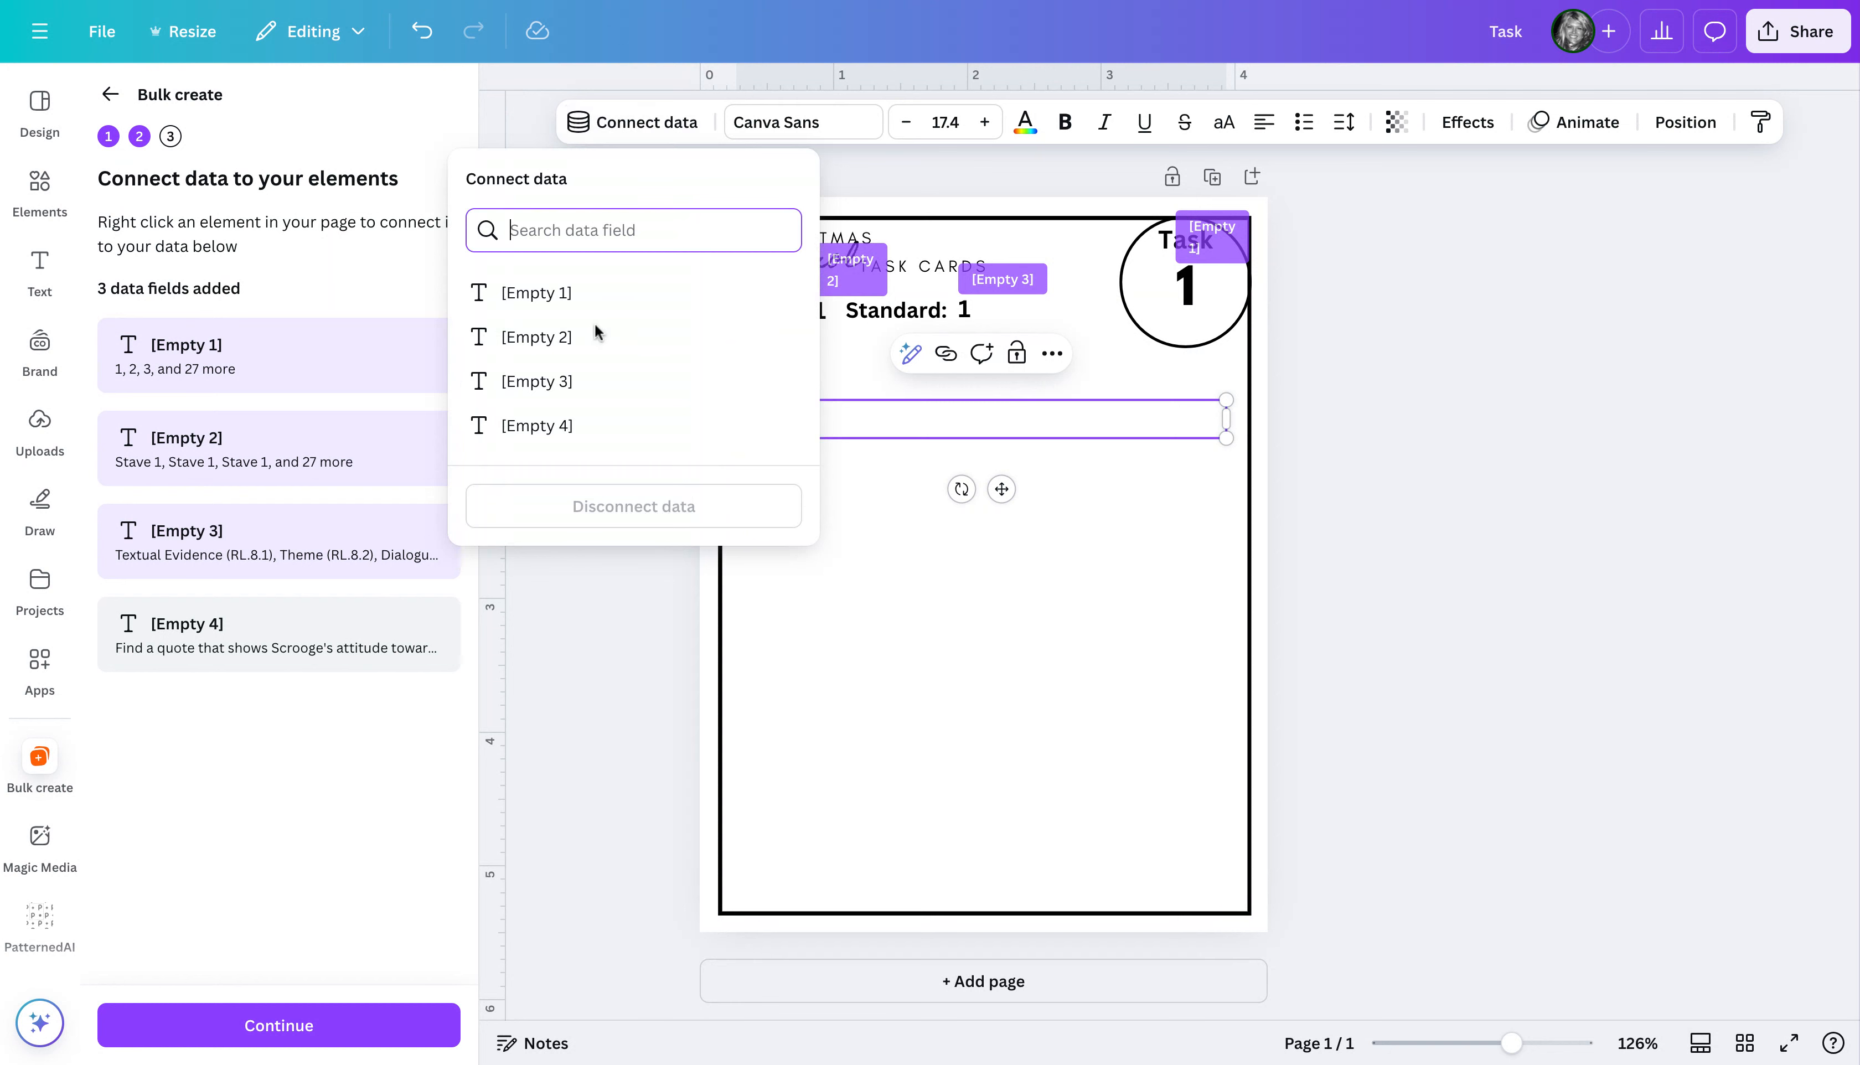
pyautogui.click(536, 425)
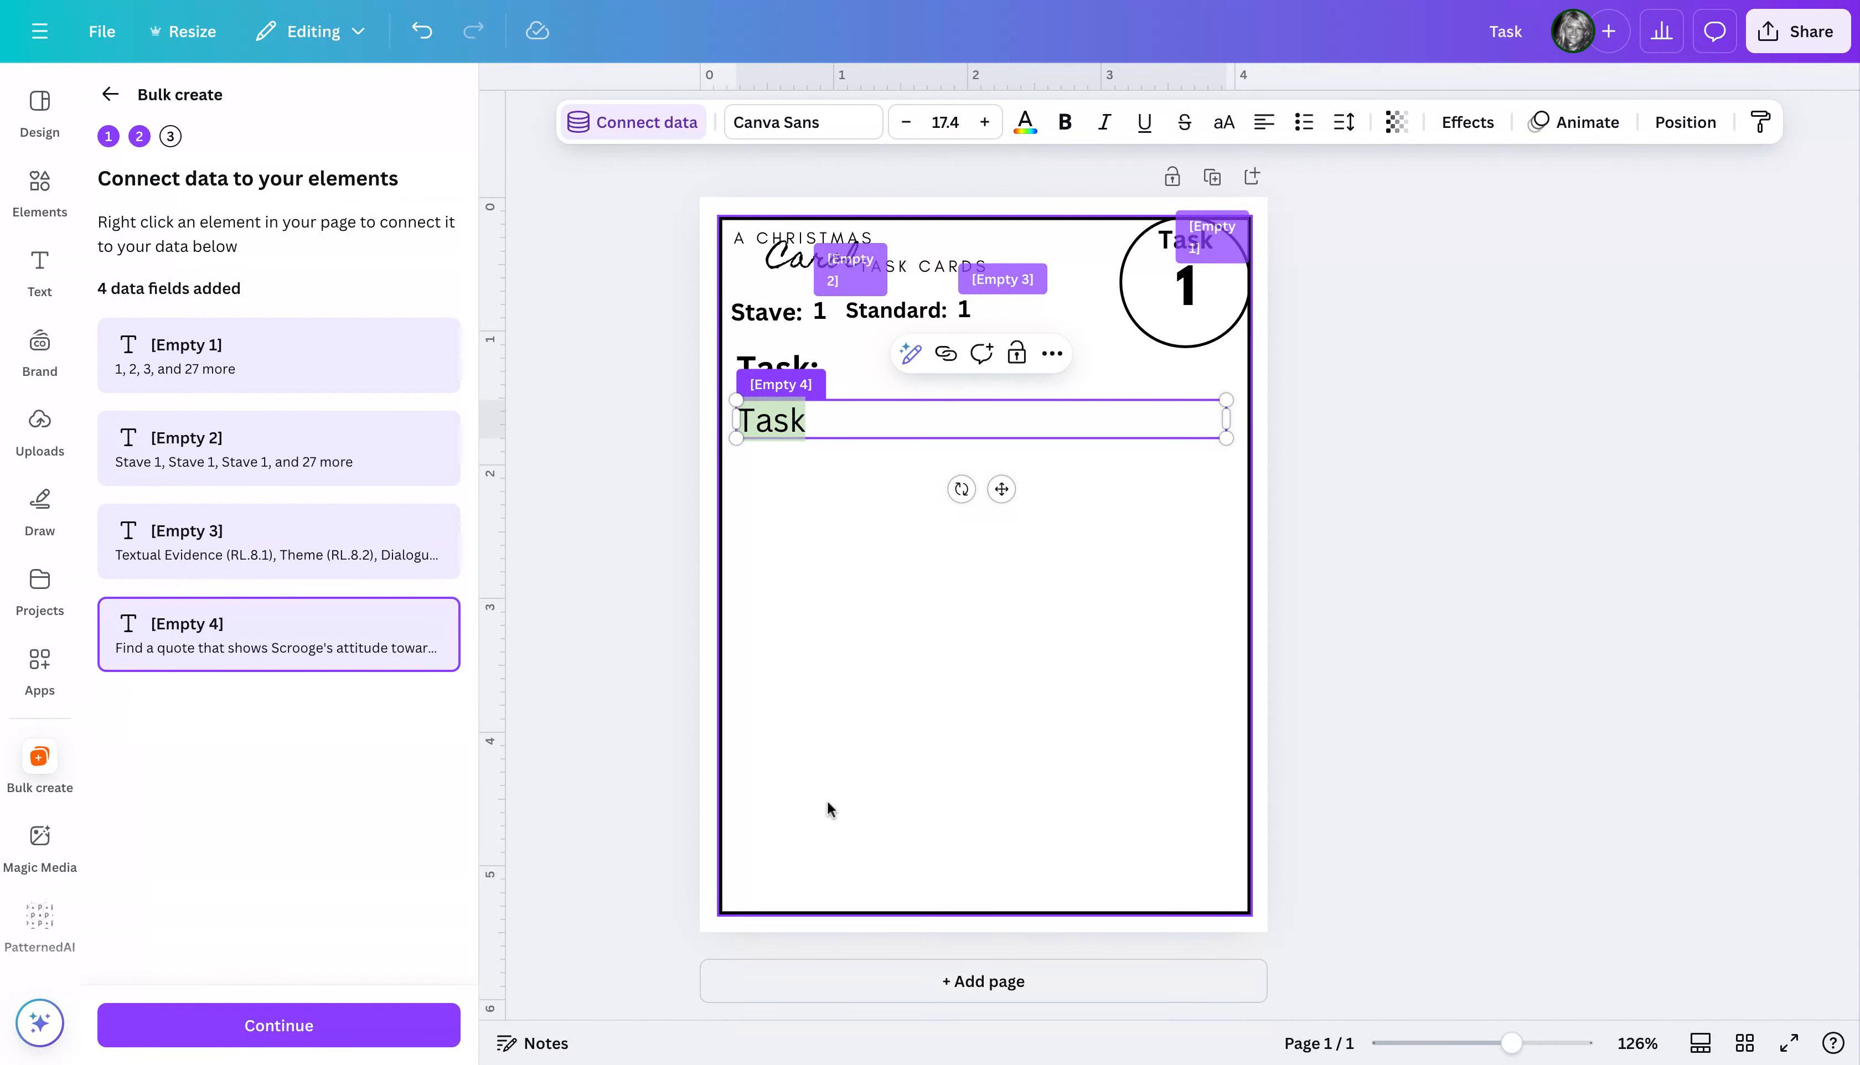
pyautogui.click(1432, 699)
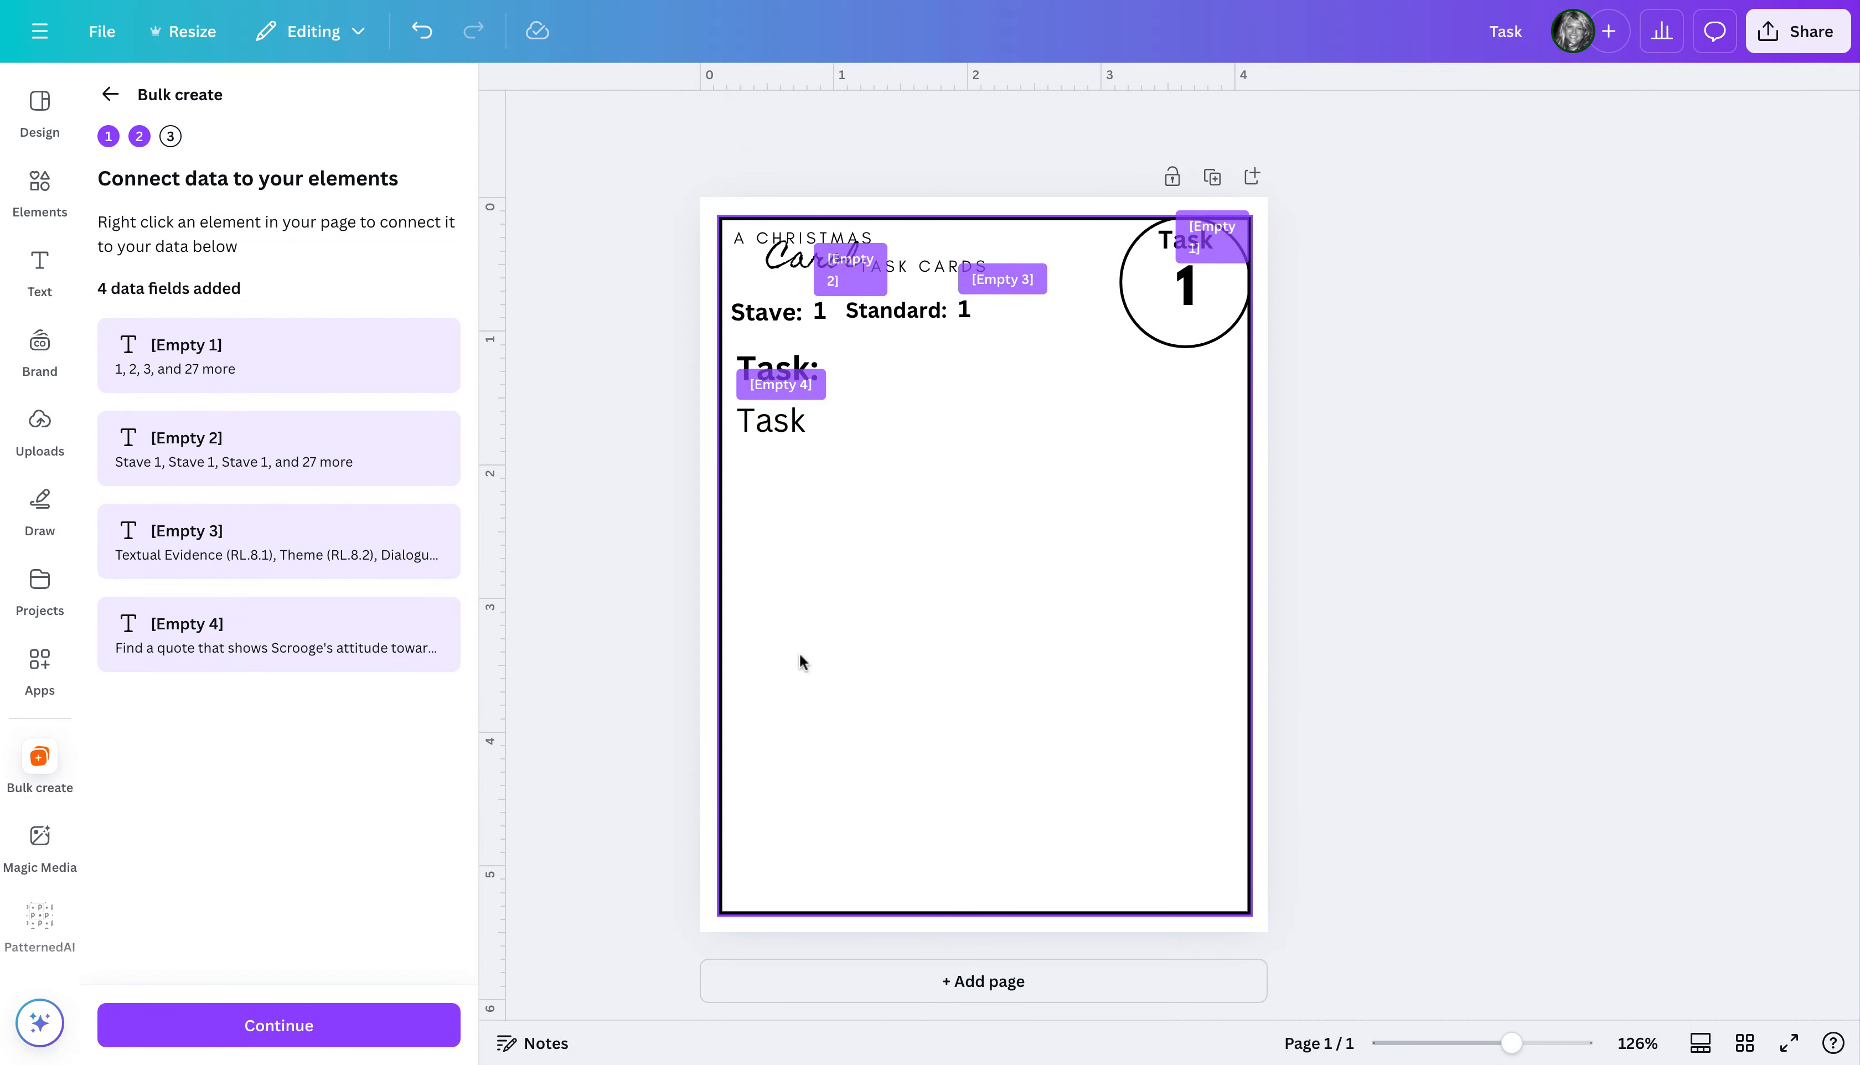
# Continue to applying the data, check the list of selected rows, and generate the 30 designs
pyautogui.click(248, 1027)
pyautogui.scroll(-4, 212, 698)
pyautogui.scroll(-6, 215, 697)
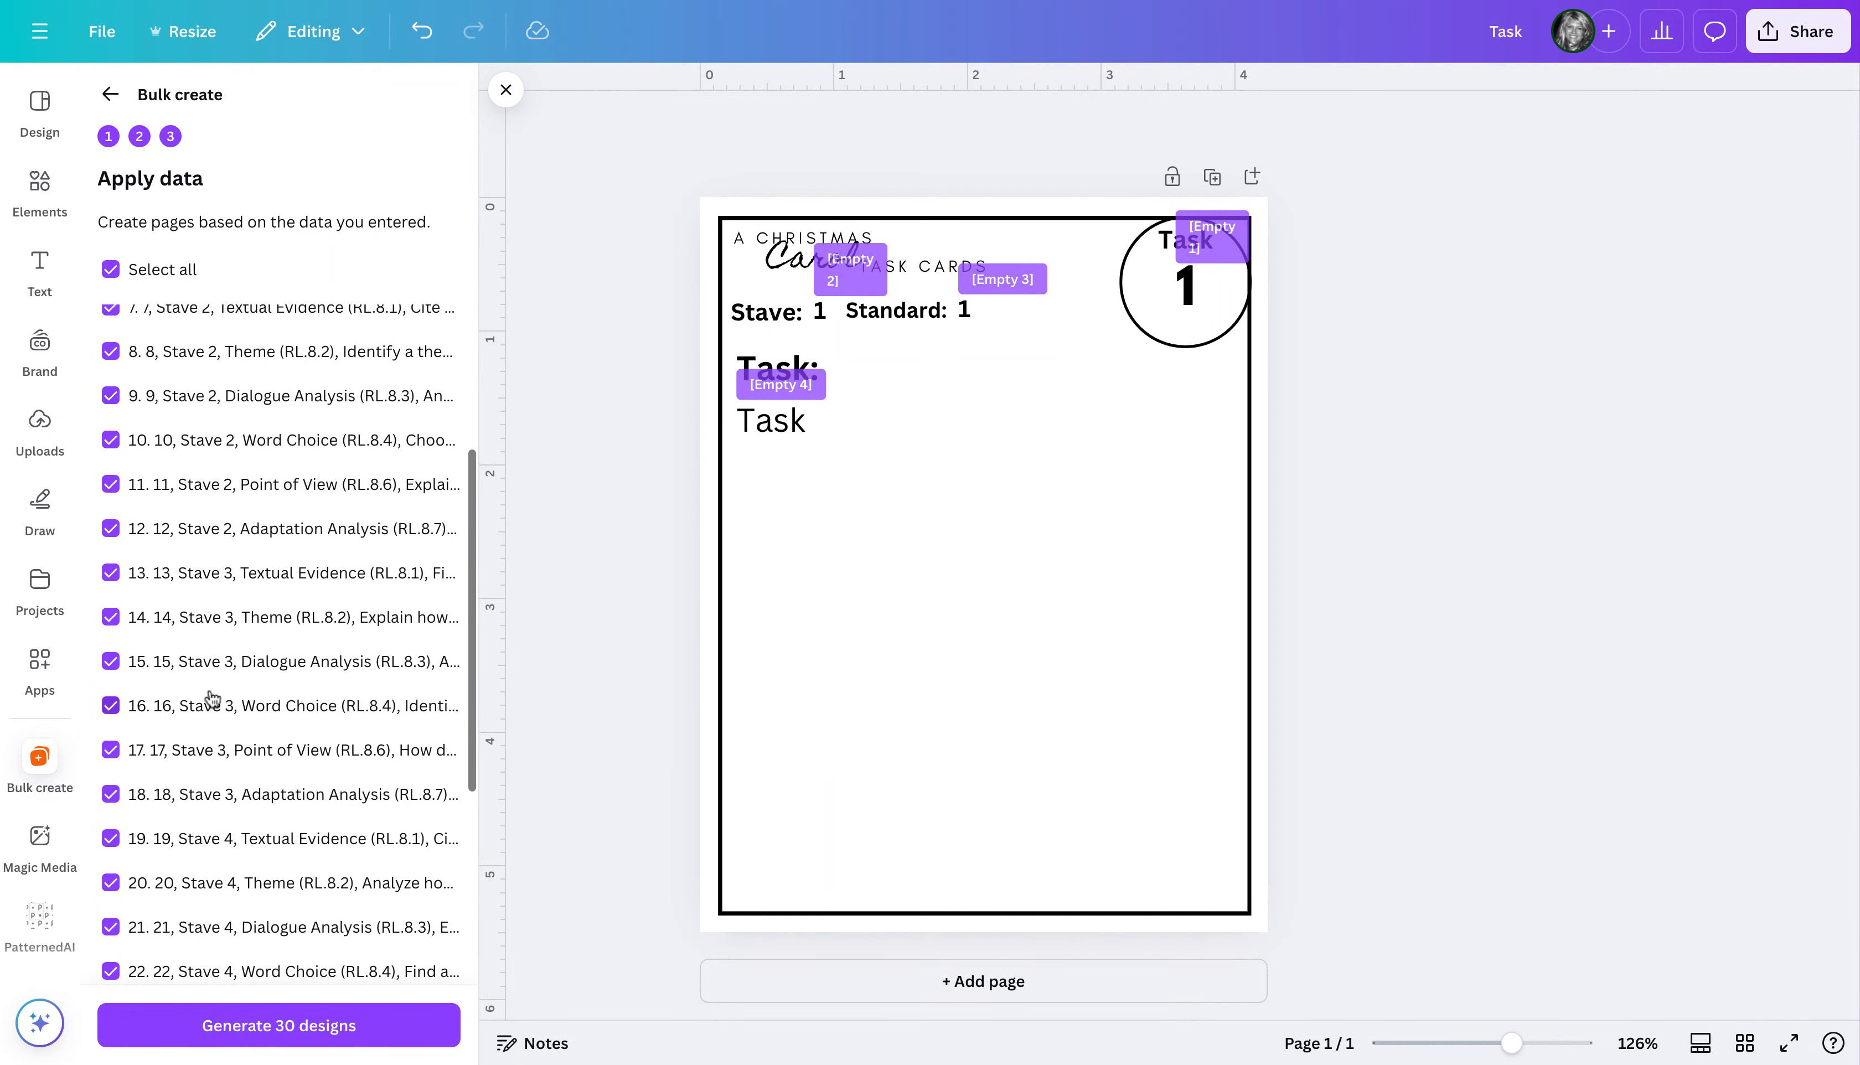
pyautogui.click(241, 1033)
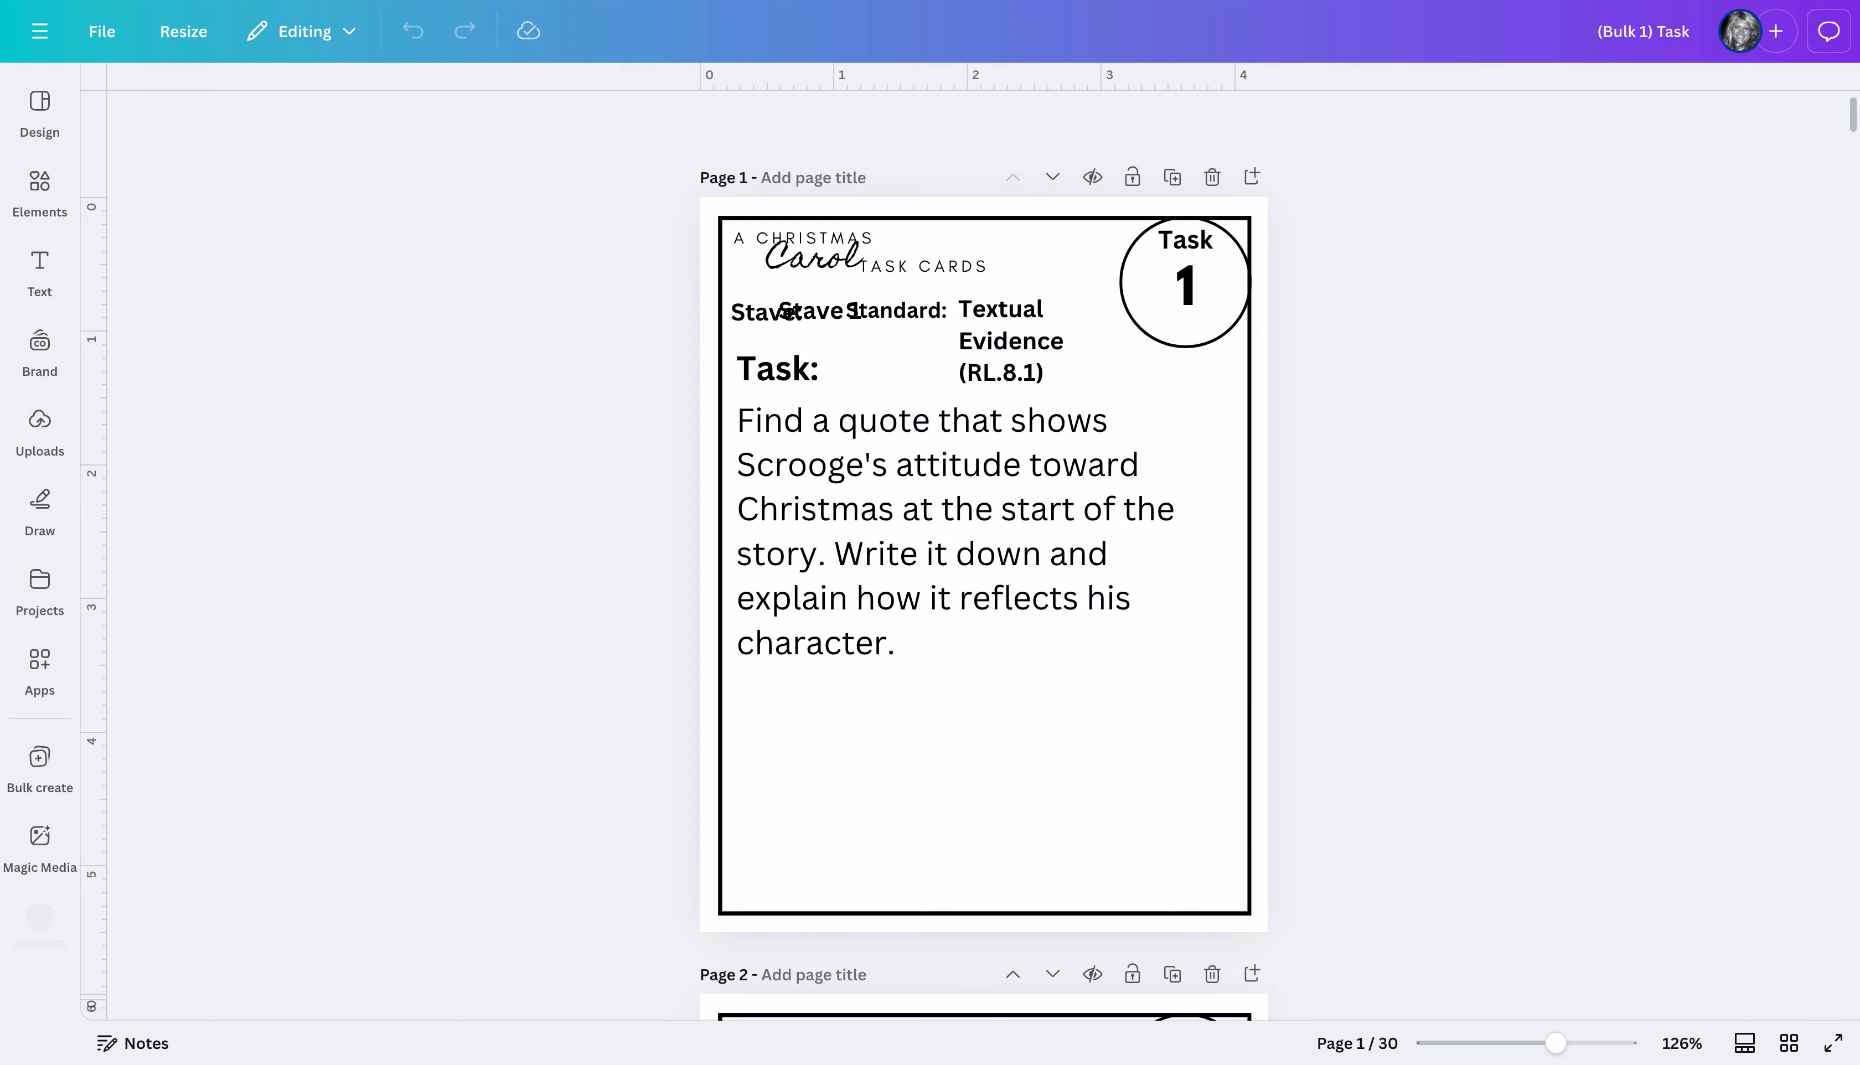
# Examine the generated task cards page by page and in grid view for how the stave, standard and task text fits
pyautogui.scroll(-1, 644, 745)
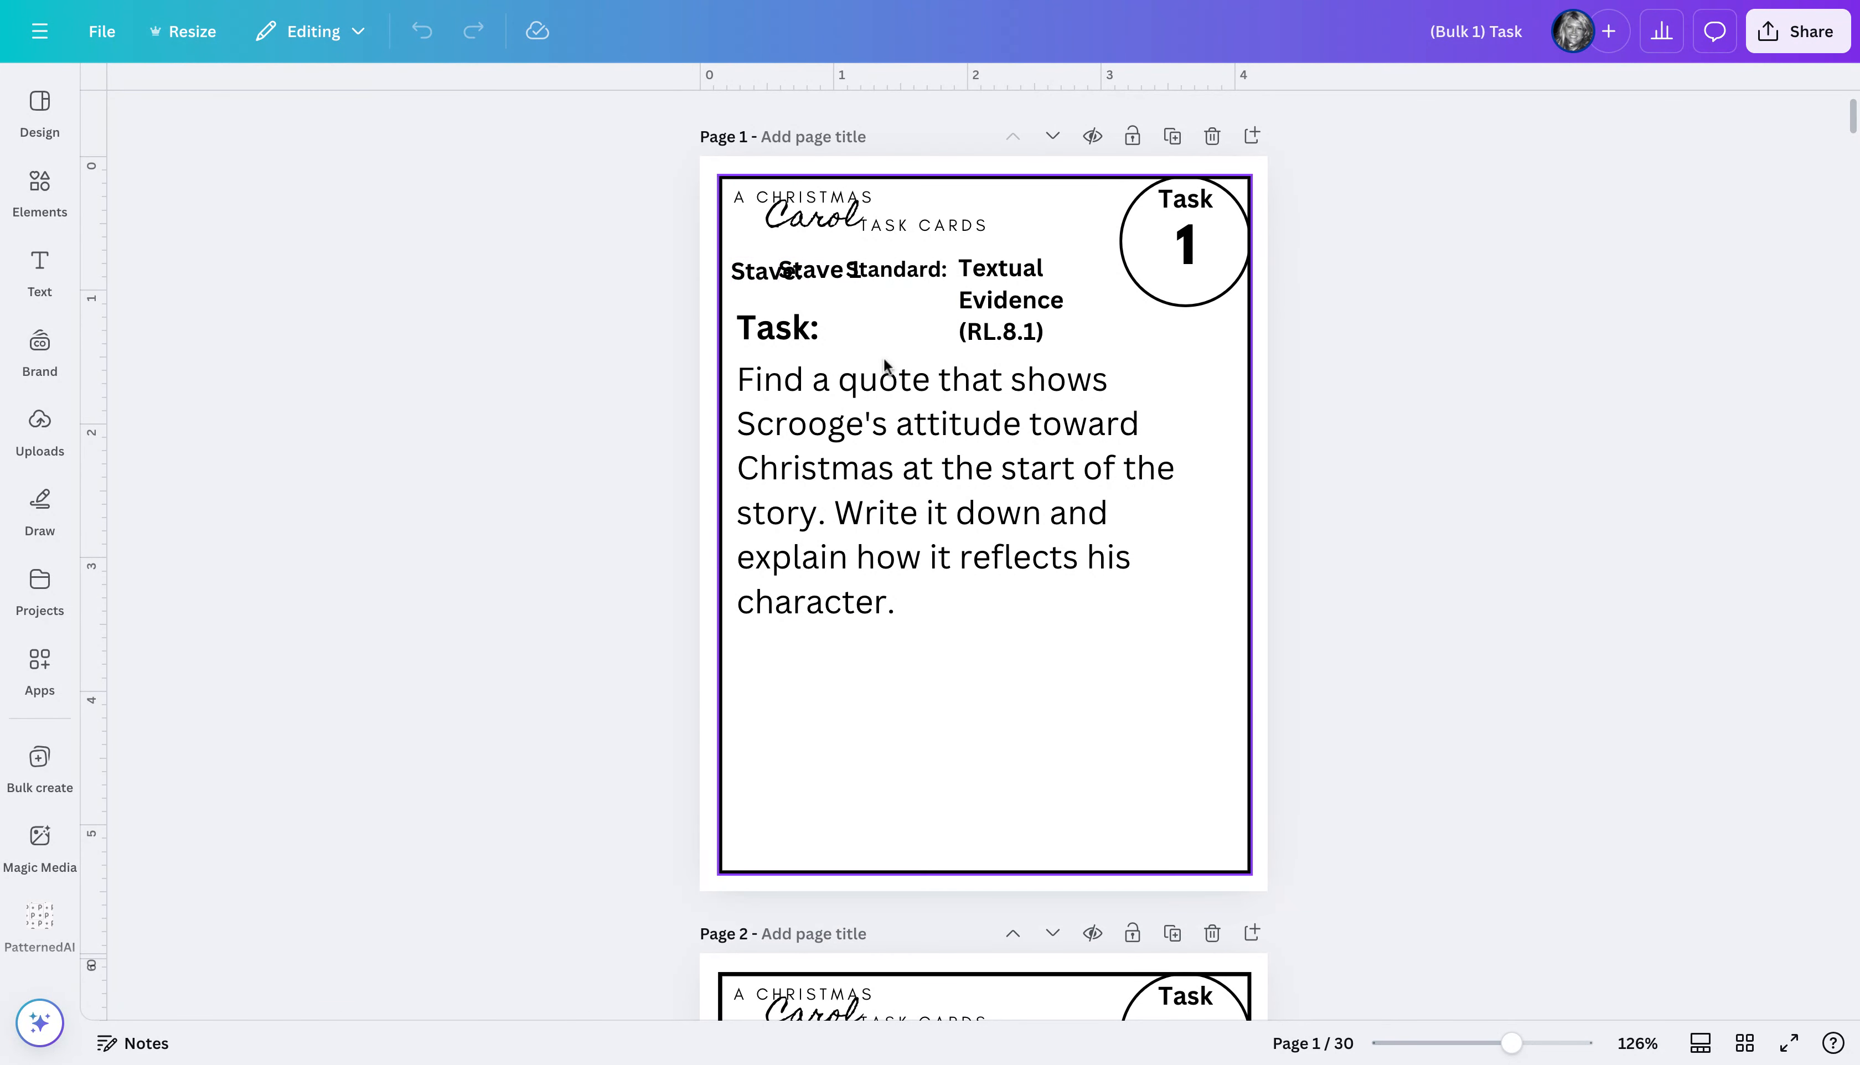
pyautogui.scroll(-3, 886, 384)
pyautogui.scroll(-6, 883, 382)
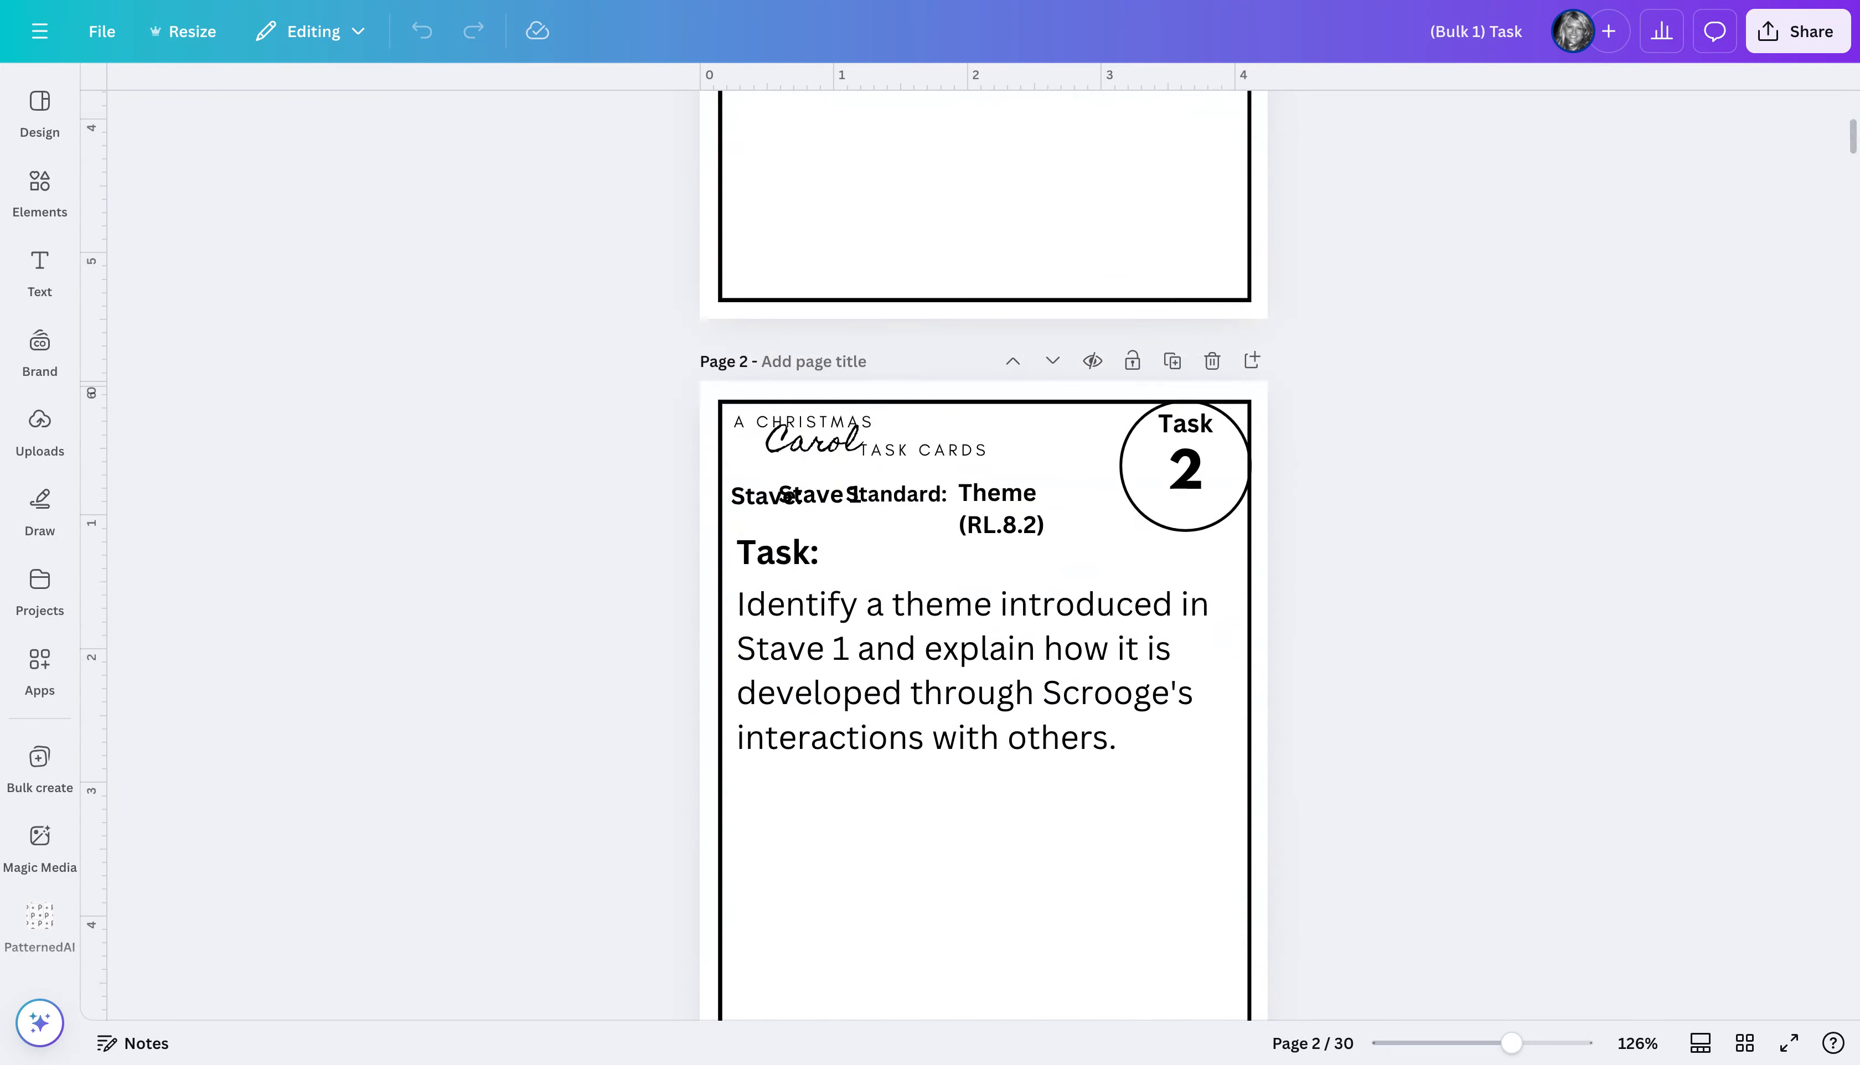
pyautogui.scroll(-2, 886, 354)
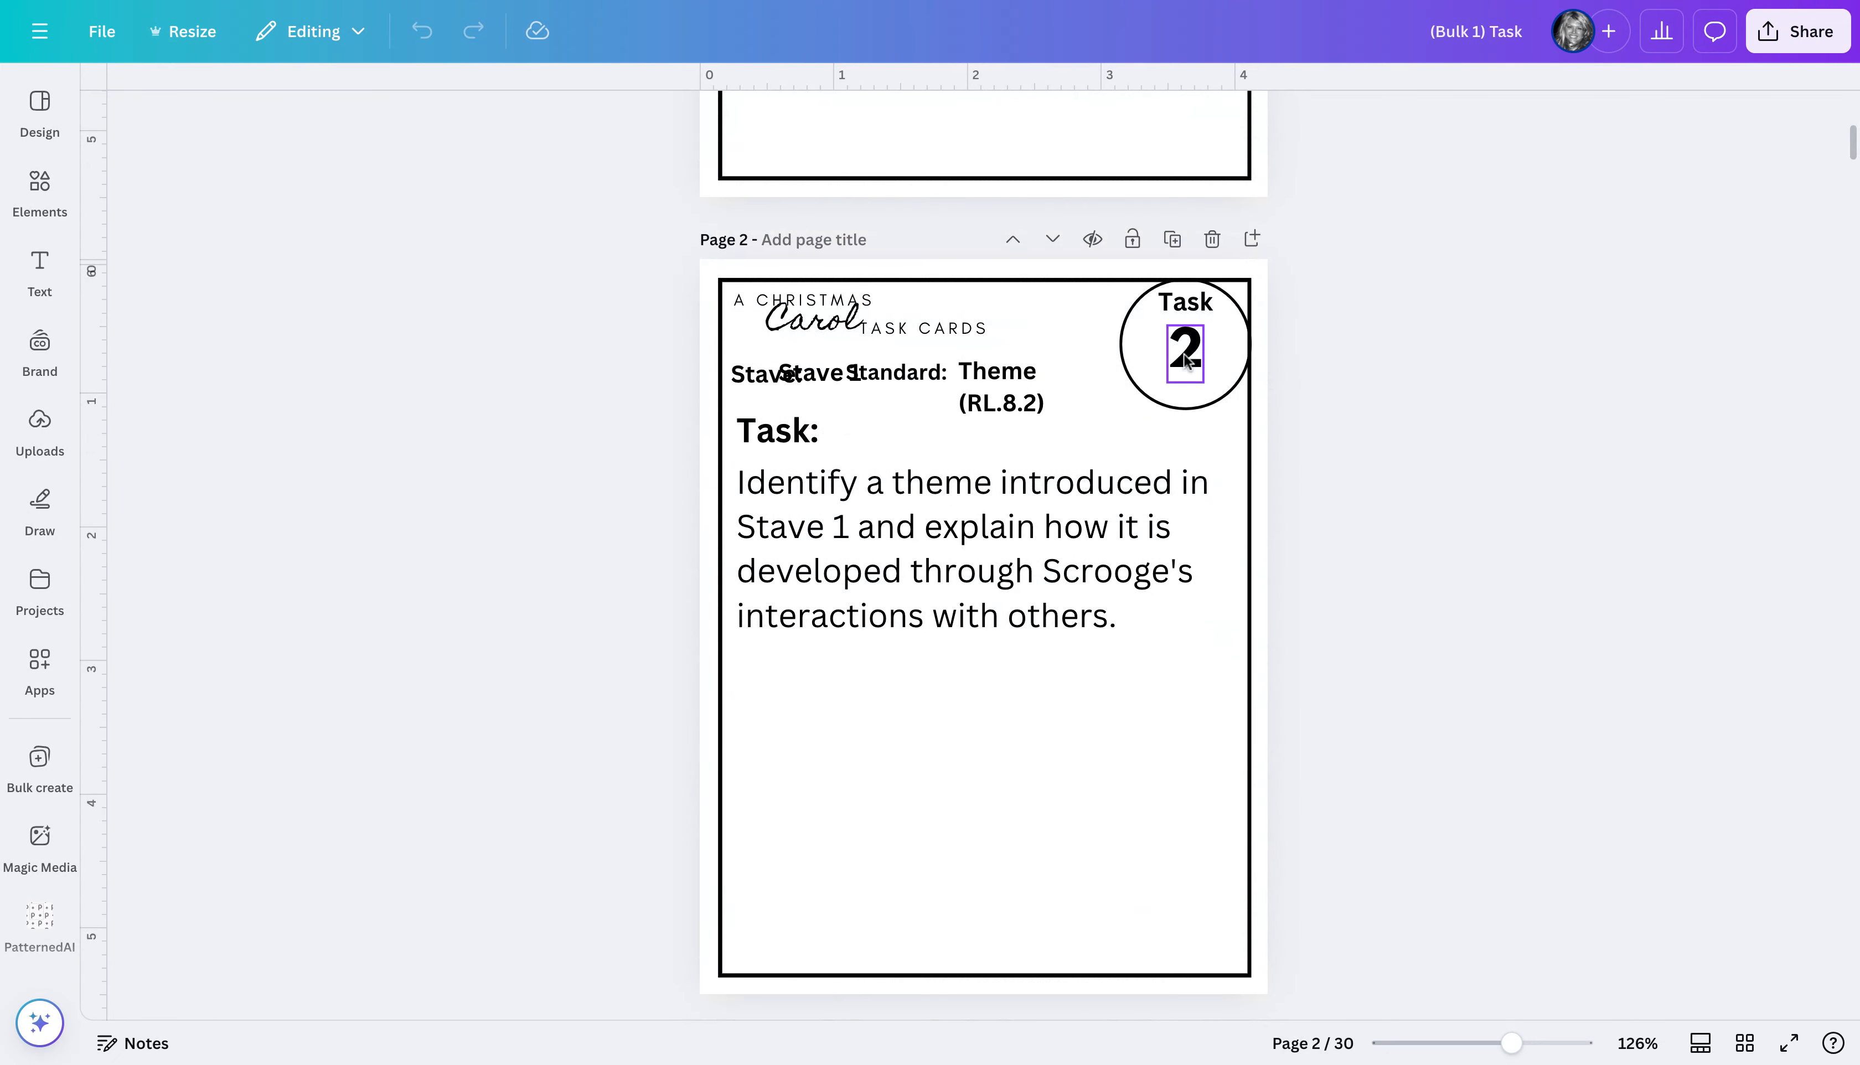
pyautogui.scroll(-7, 894, 540)
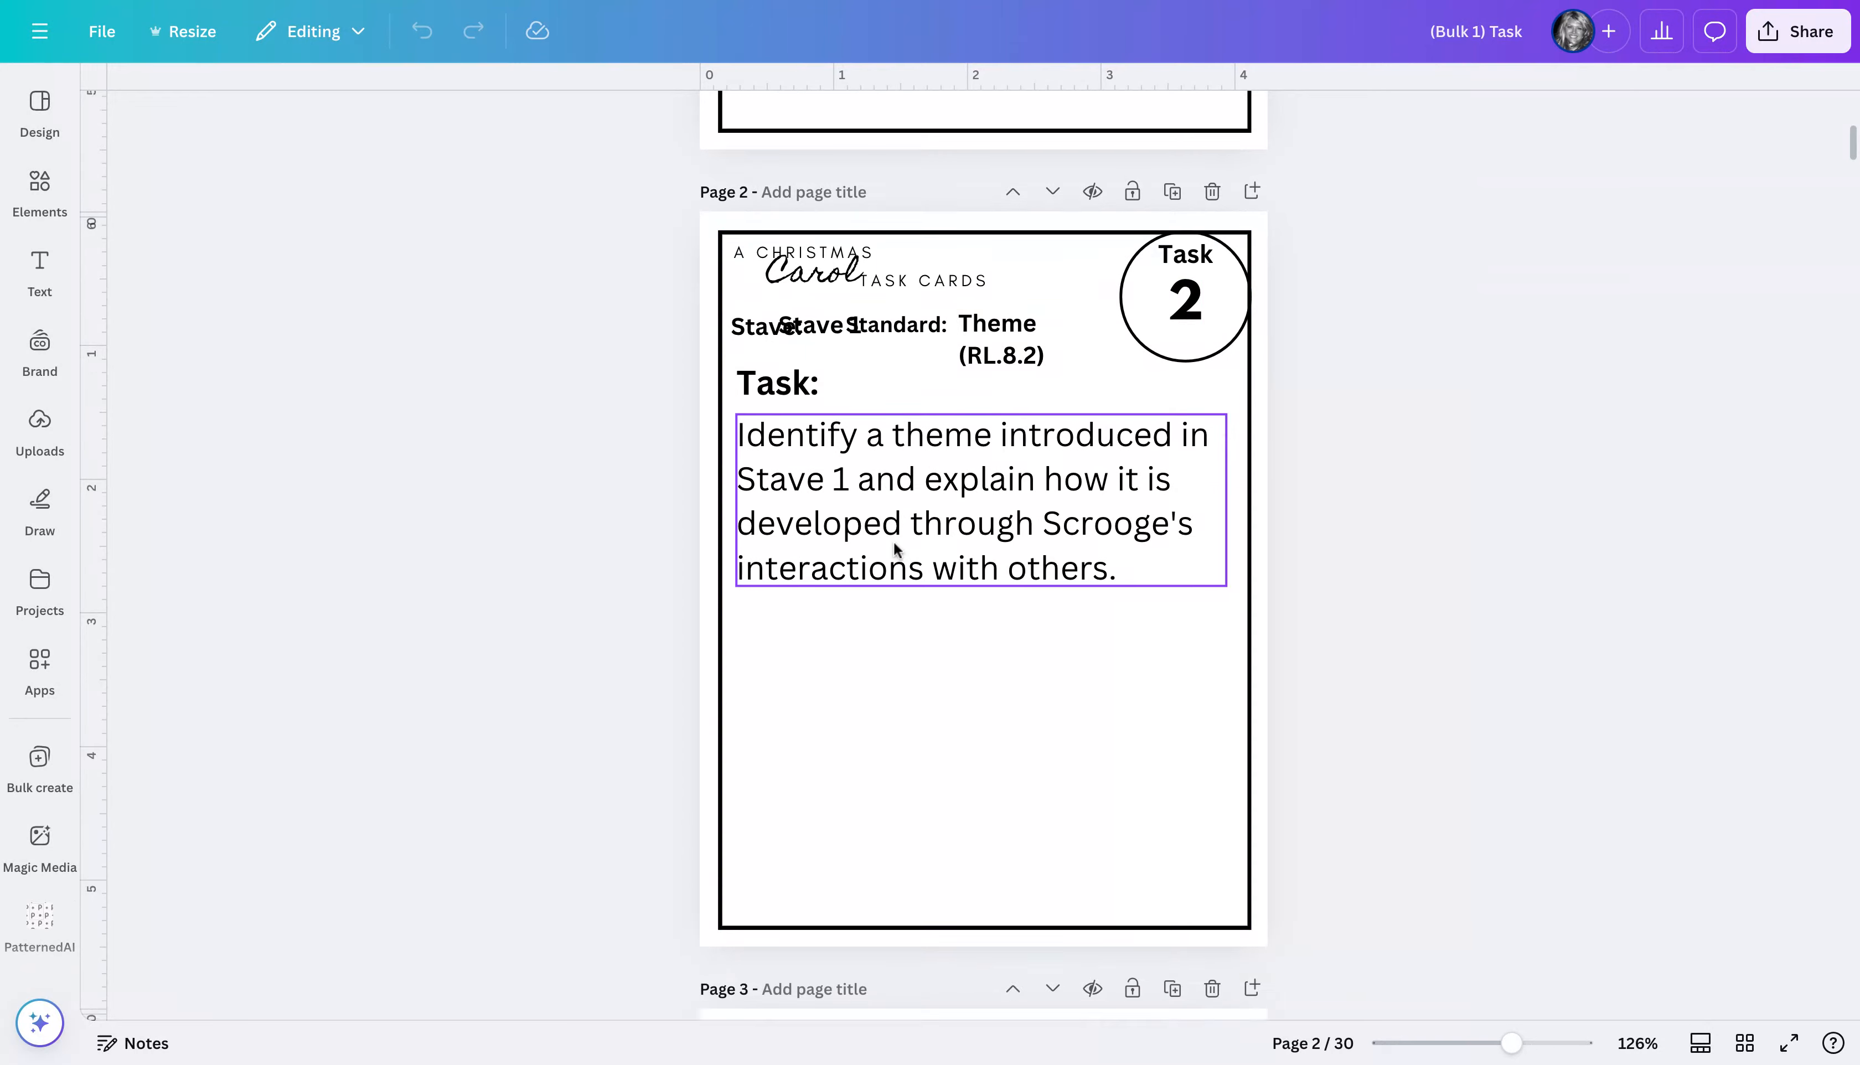
pyautogui.scroll(-9, 894, 547)
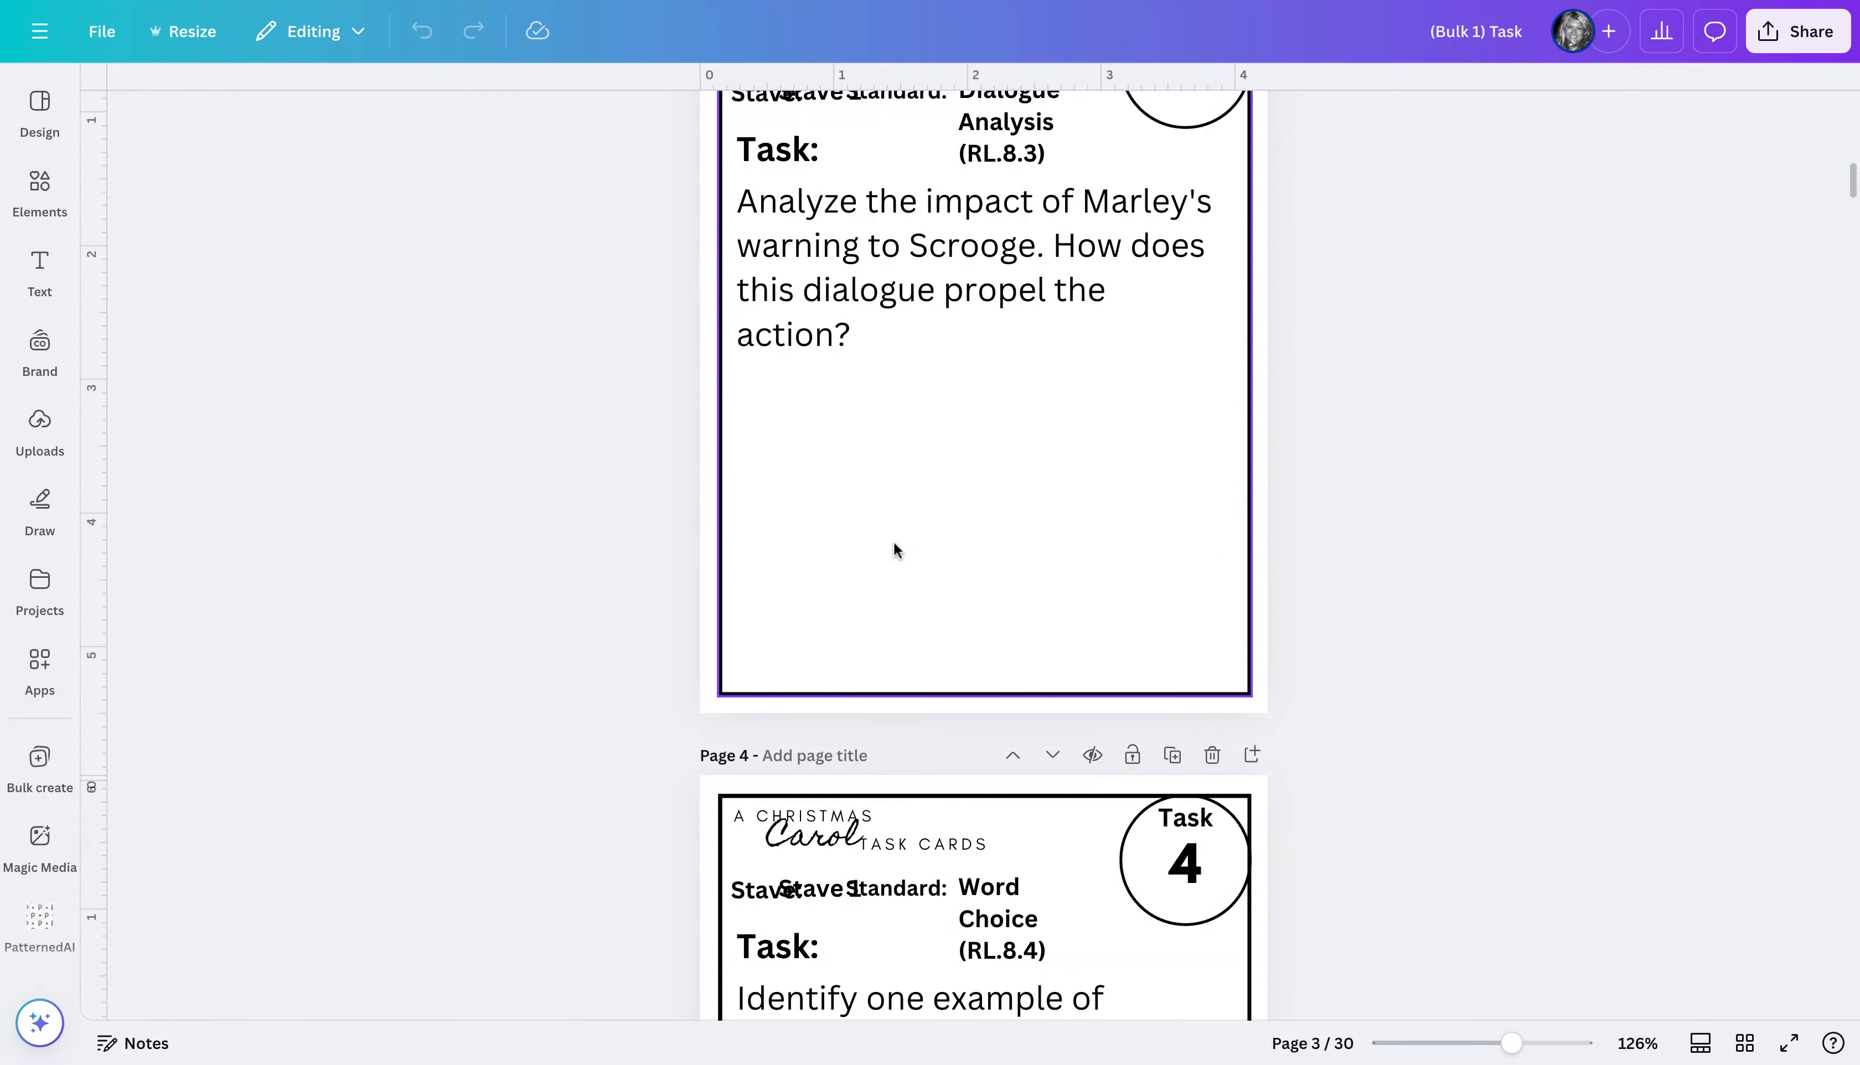
pyautogui.click(1745, 1045)
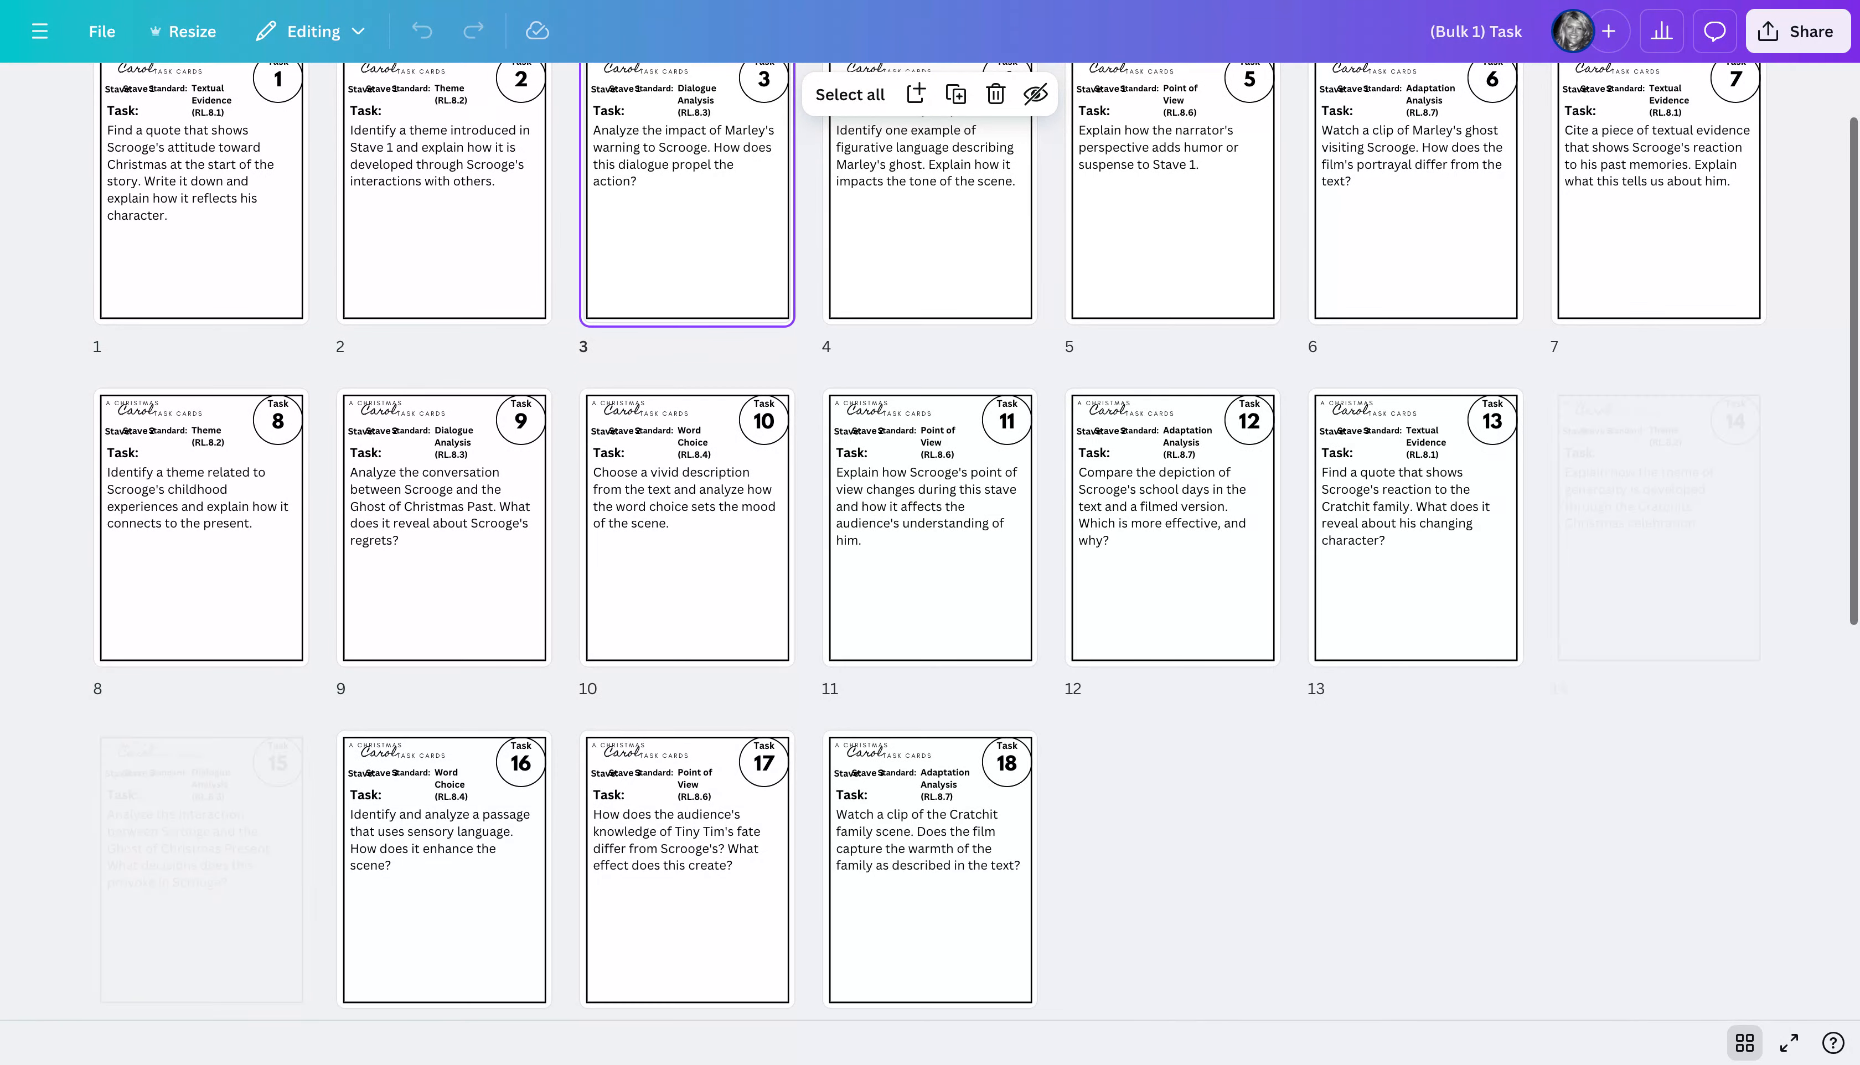
pyautogui.scroll(-3, 1350, 810)
pyautogui.scroll(-5, 1350, 810)
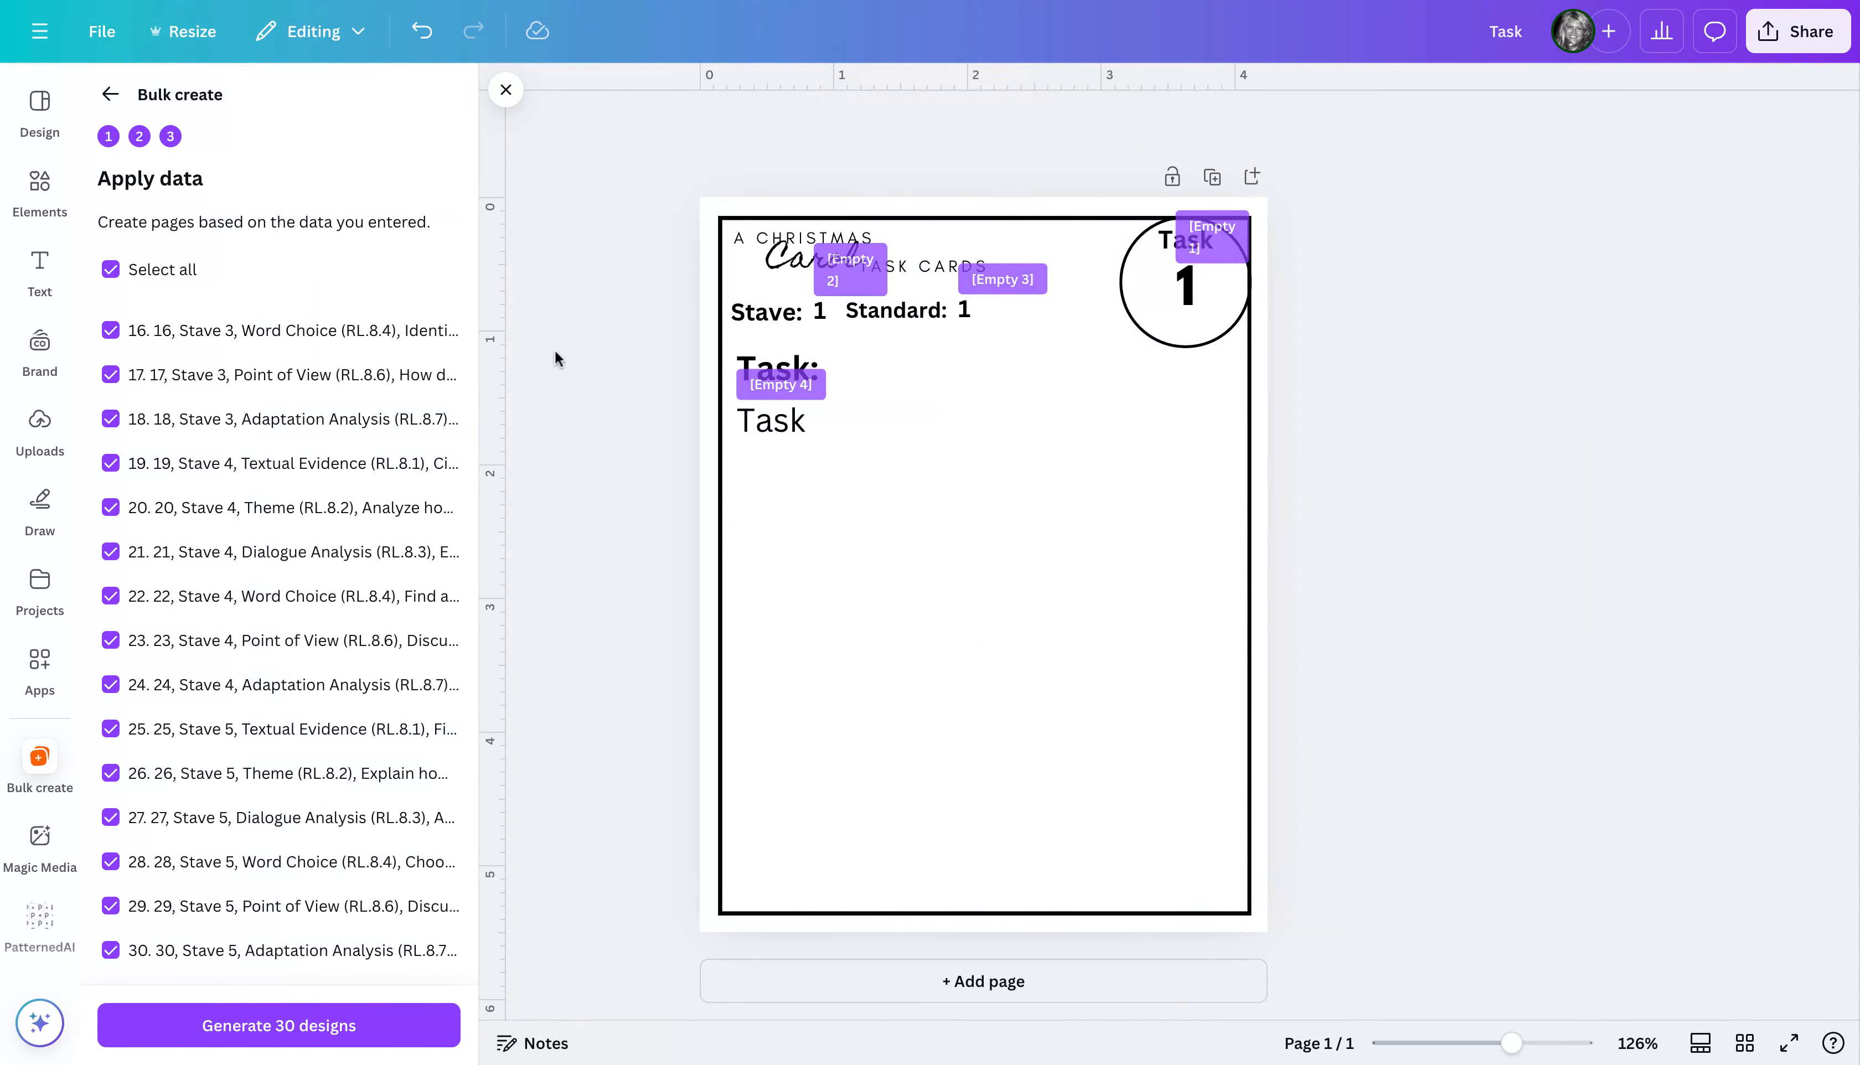
# In the template, move the "Task:" heading and its body text down together by about half an inch
pyautogui.click(908, 314)
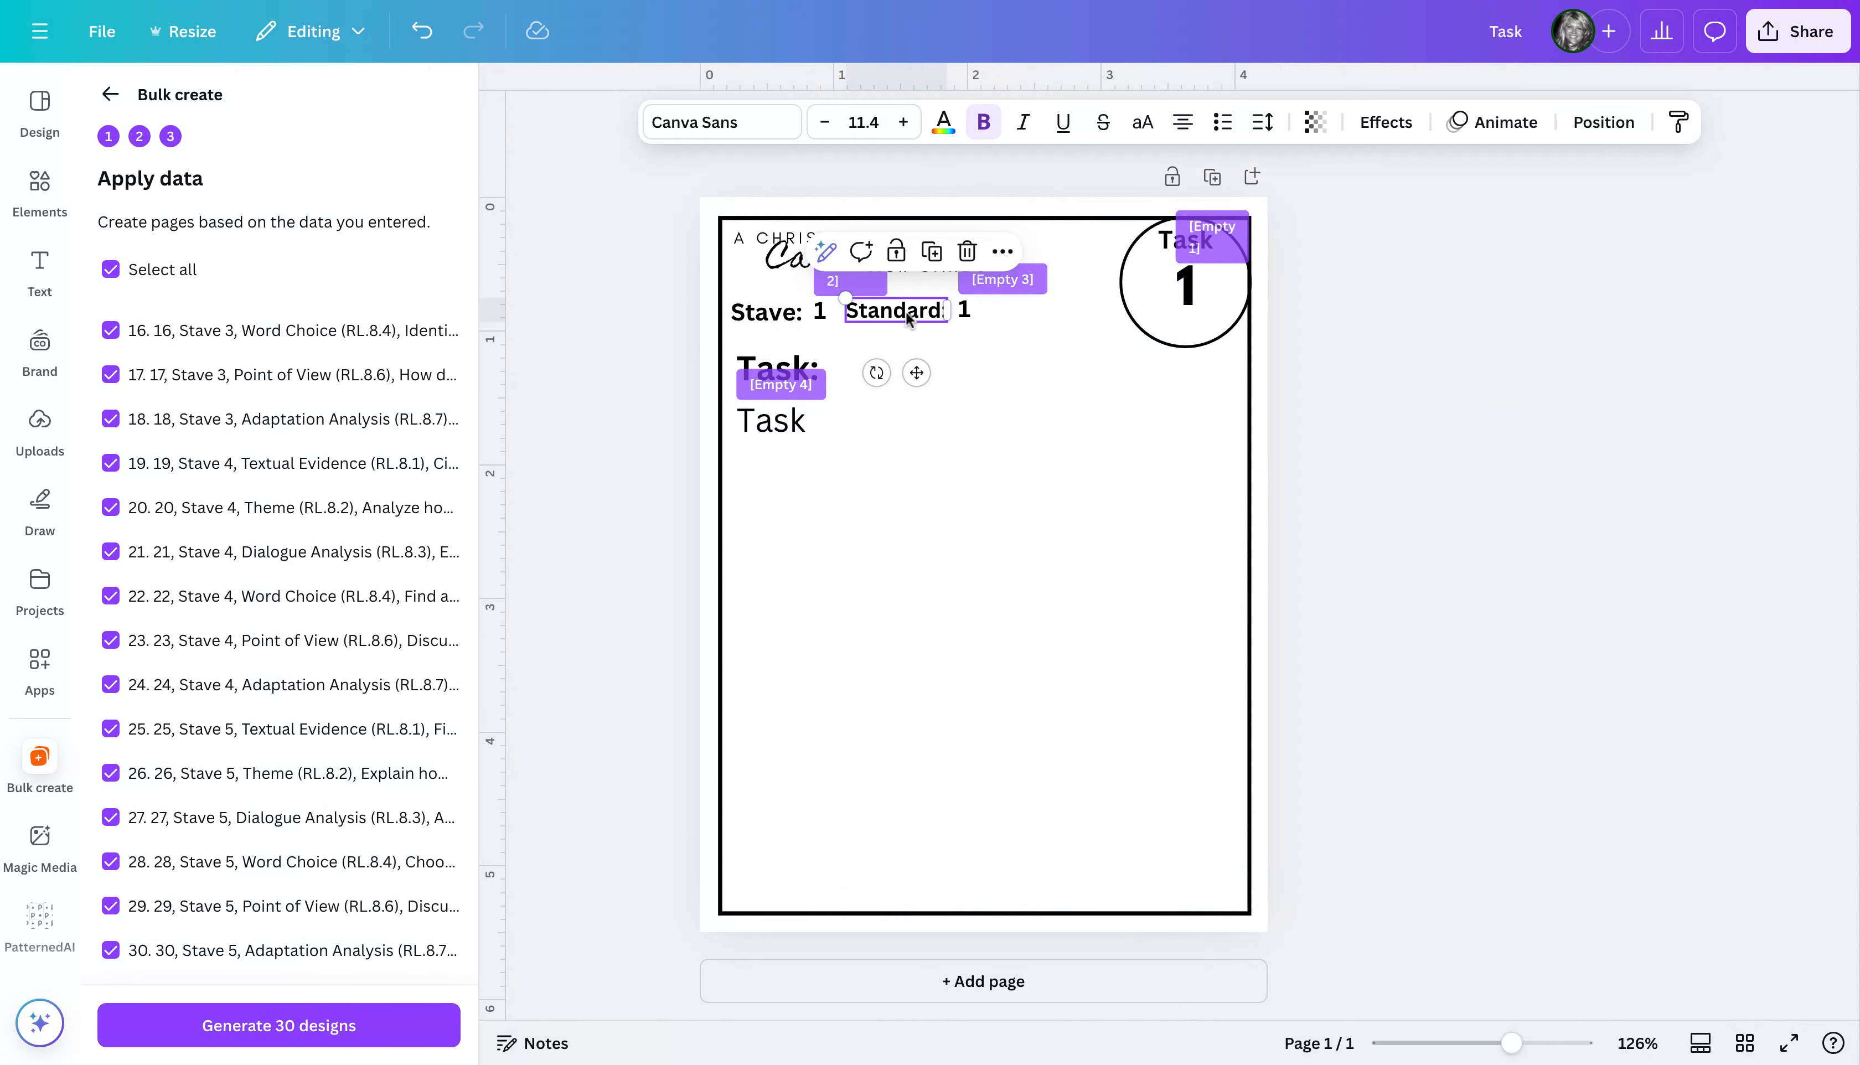
pyautogui.click(772, 420)
pyautogui.moveTo(771, 420); pyautogui.dragTo(775, 496)
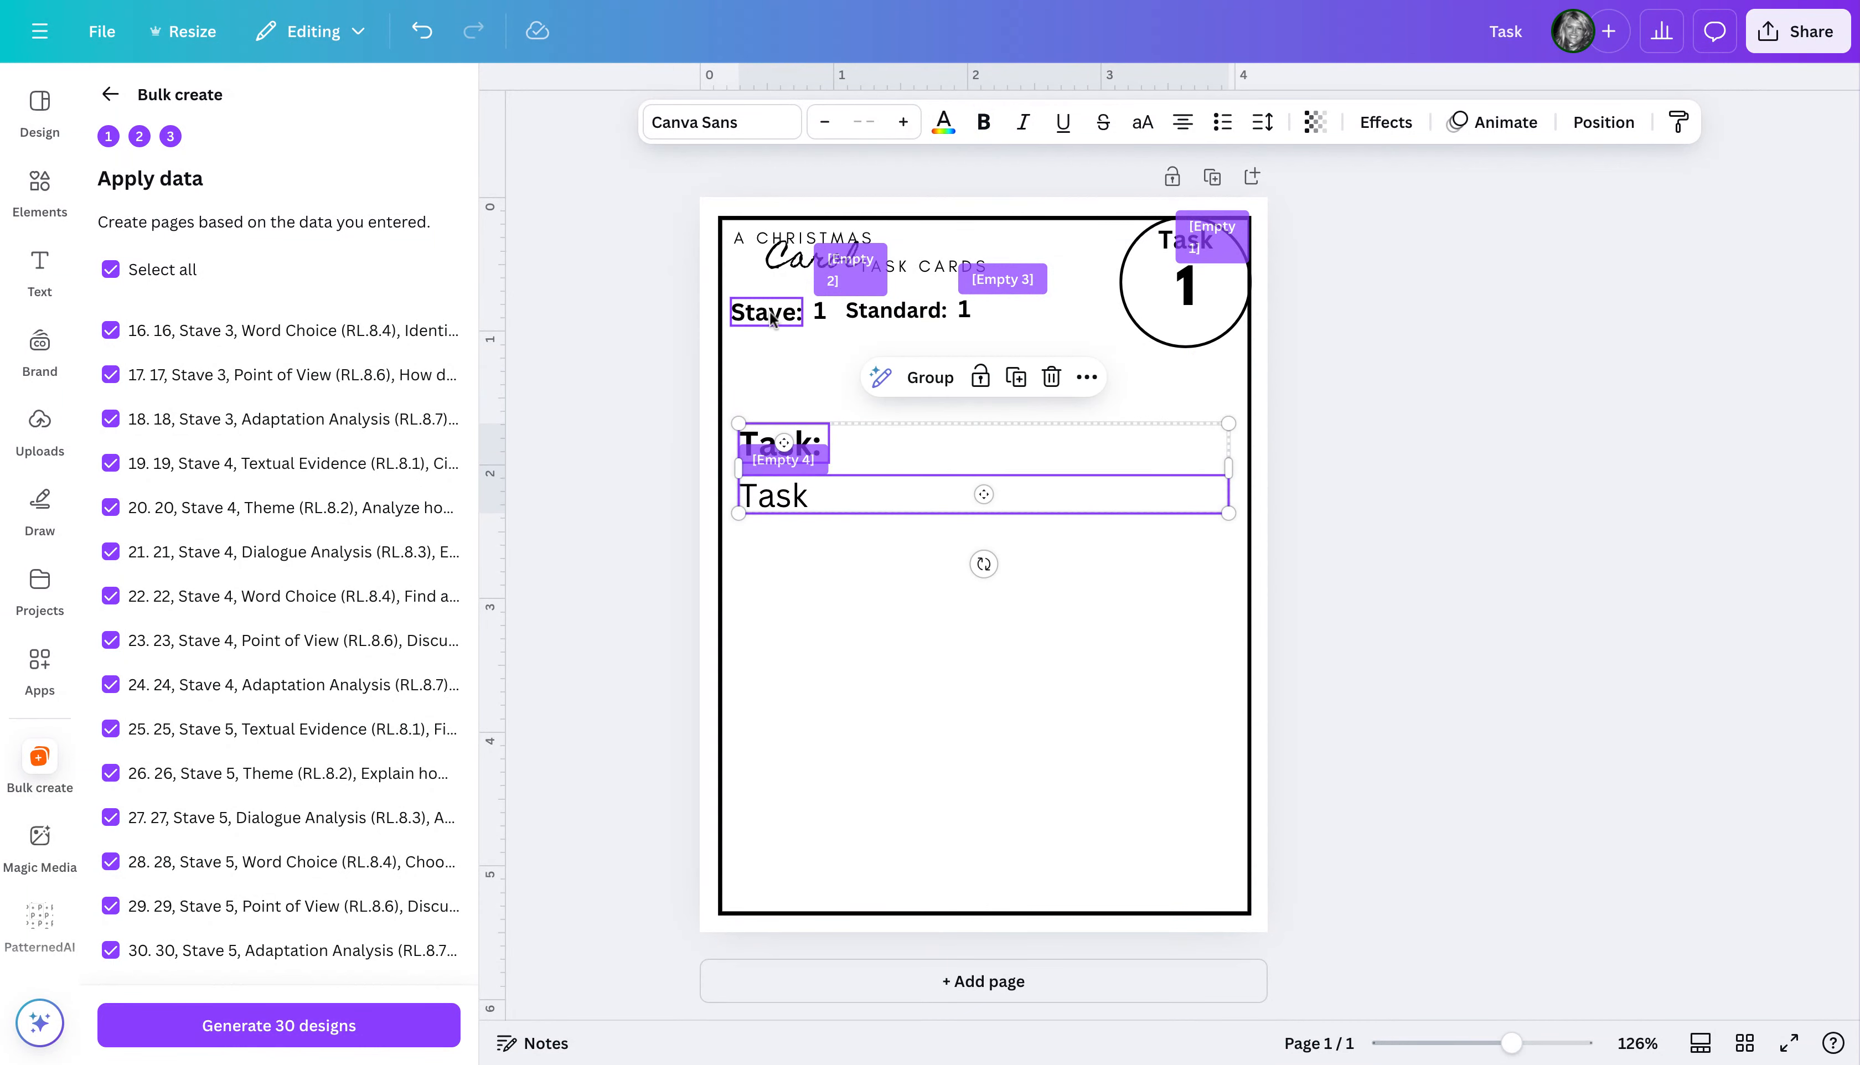
# Place "Standard:" and its number on a line below "Stave:", and widen the text boxes of both connected numbers
pyautogui.moveTo(874, 315); pyautogui.dragTo(762, 356)
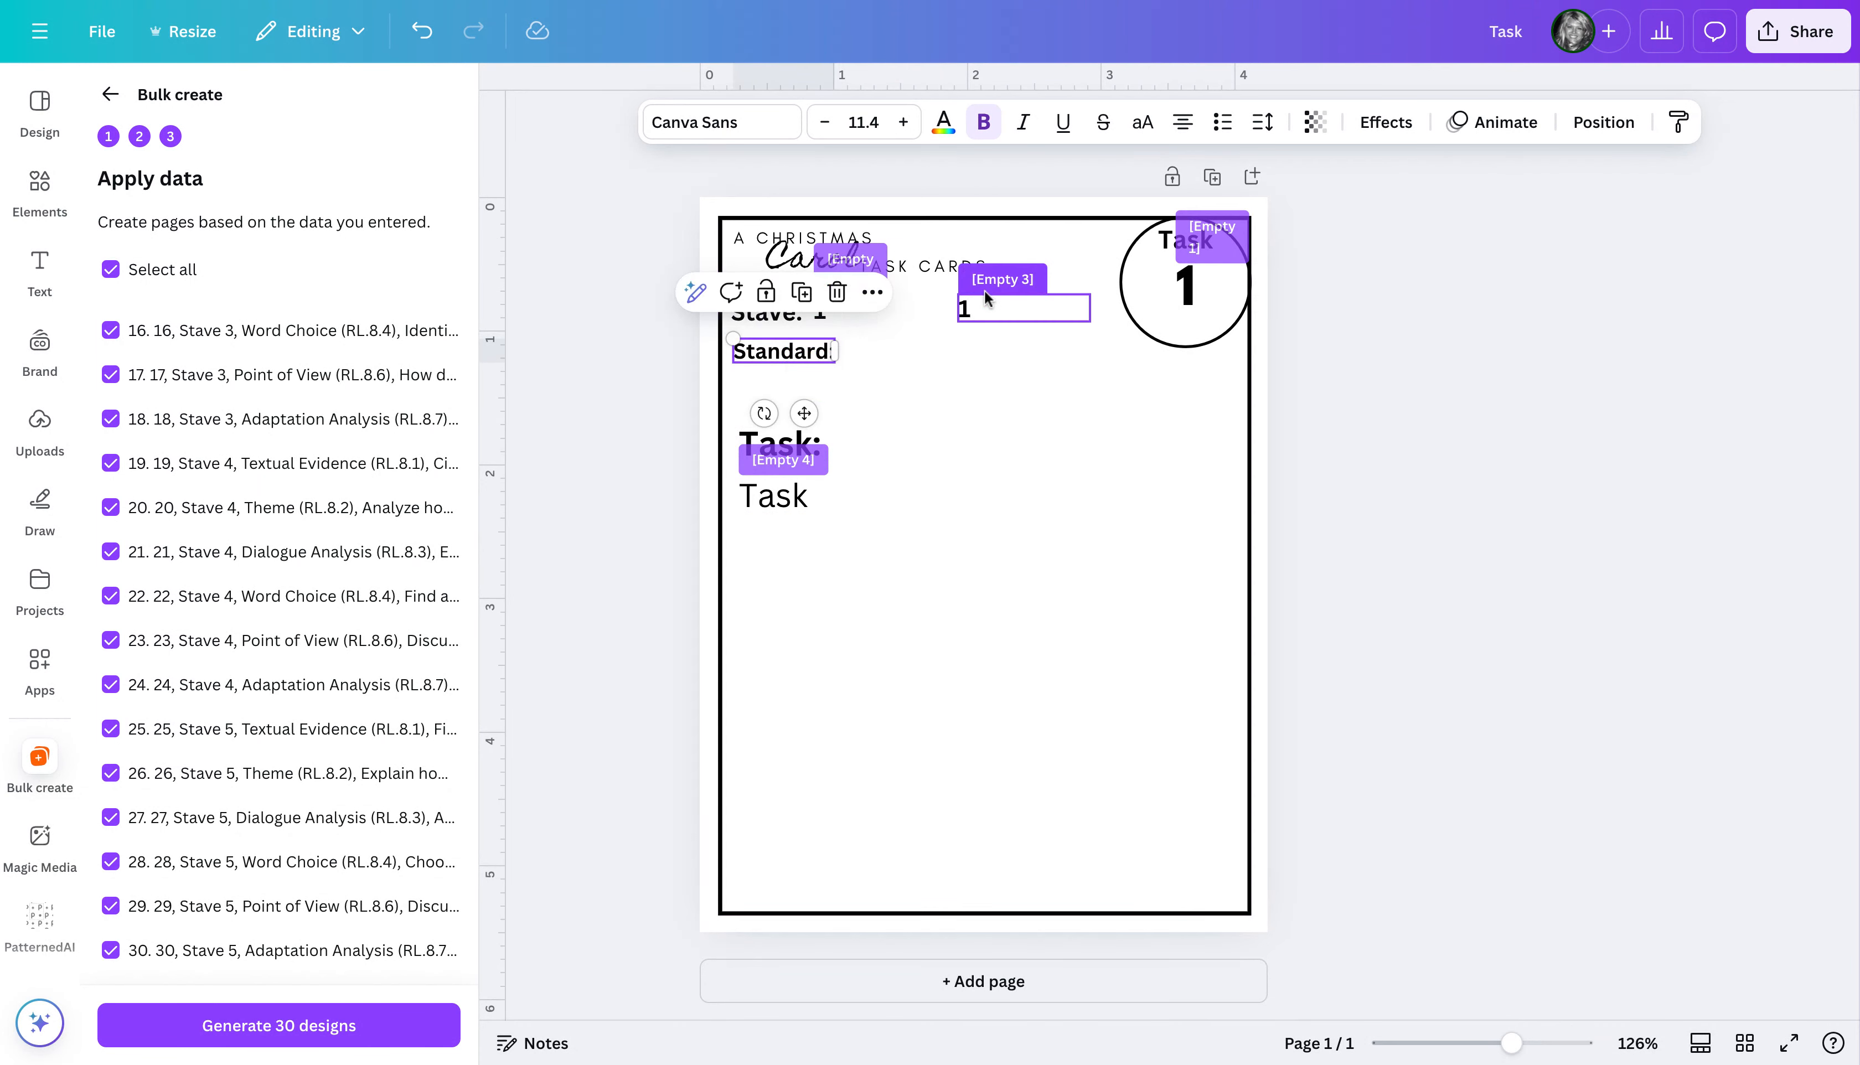
pyautogui.moveTo(966, 311); pyautogui.dragTo(1149, 347)
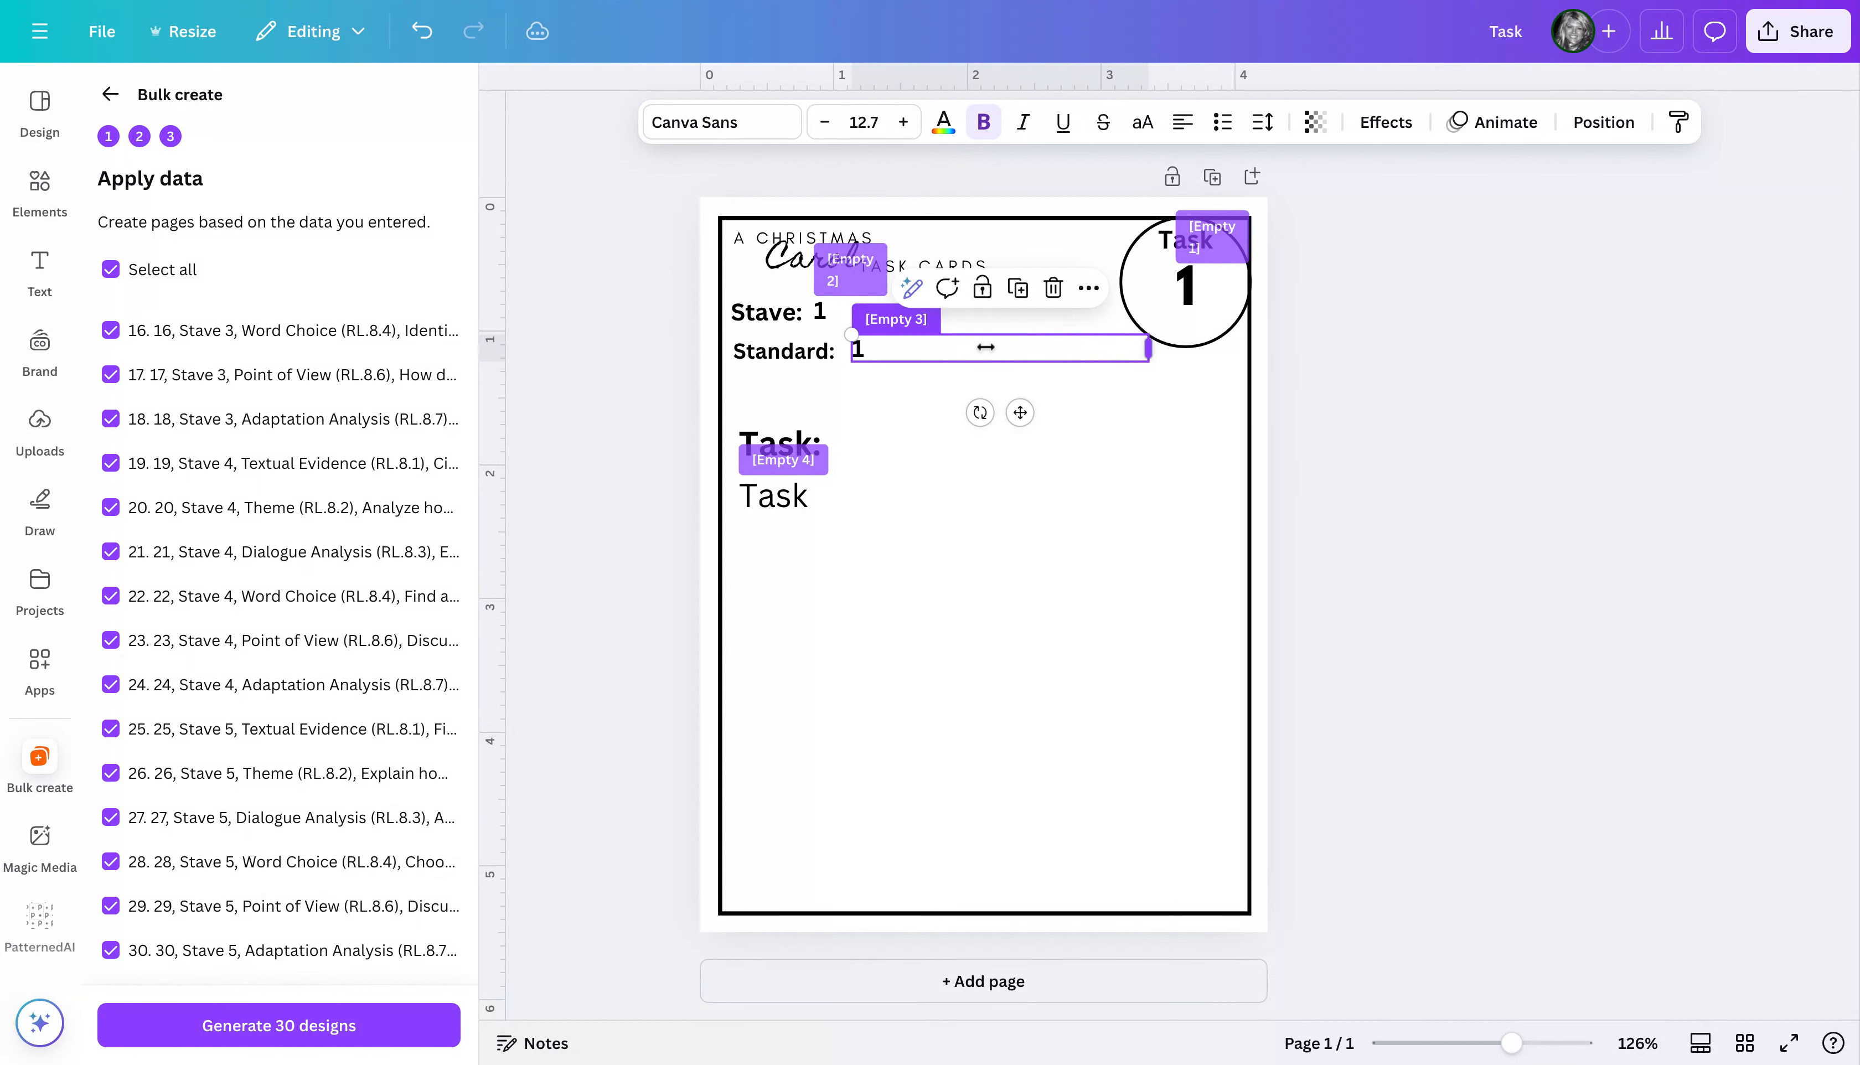
pyautogui.click(821, 313)
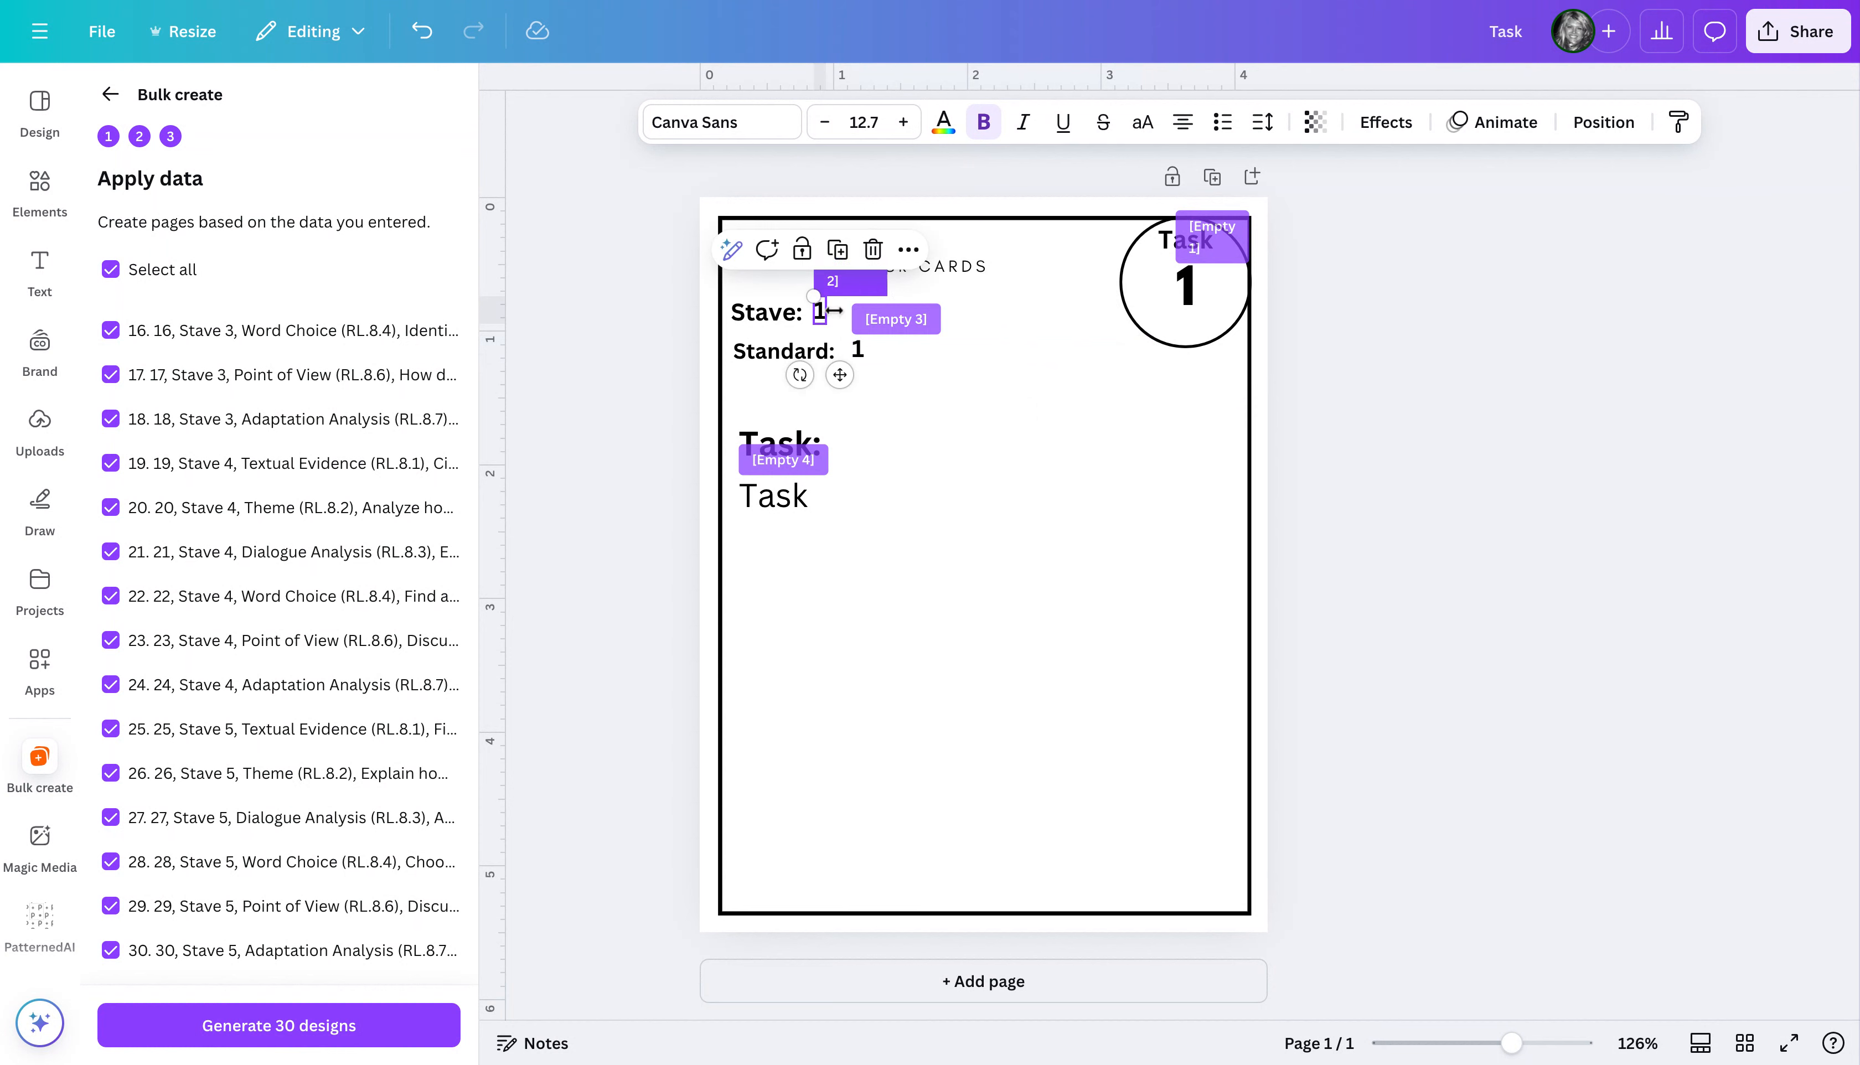
pyautogui.moveTo(827, 311); pyautogui.dragTo(978, 319)
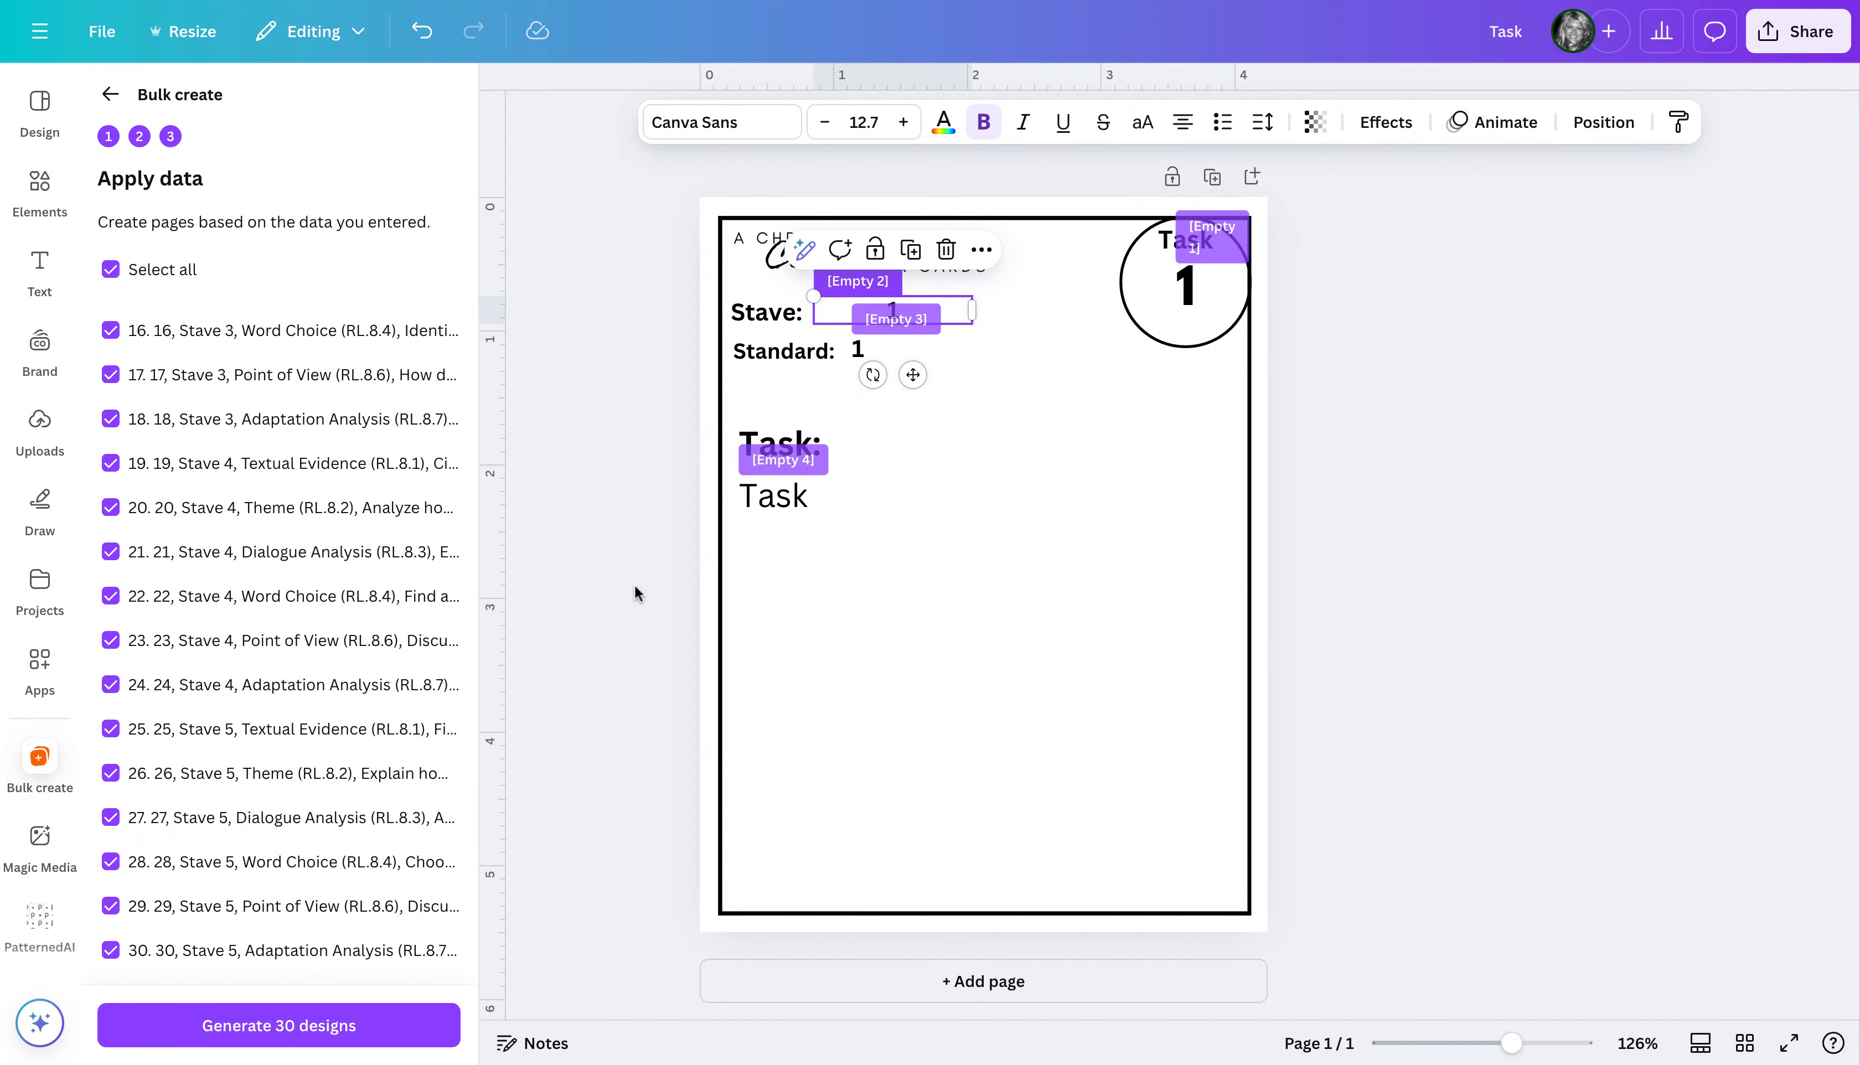
# Generate the 30 designs again from the adjusted template with all rows selected
pyautogui.click(589, 556)
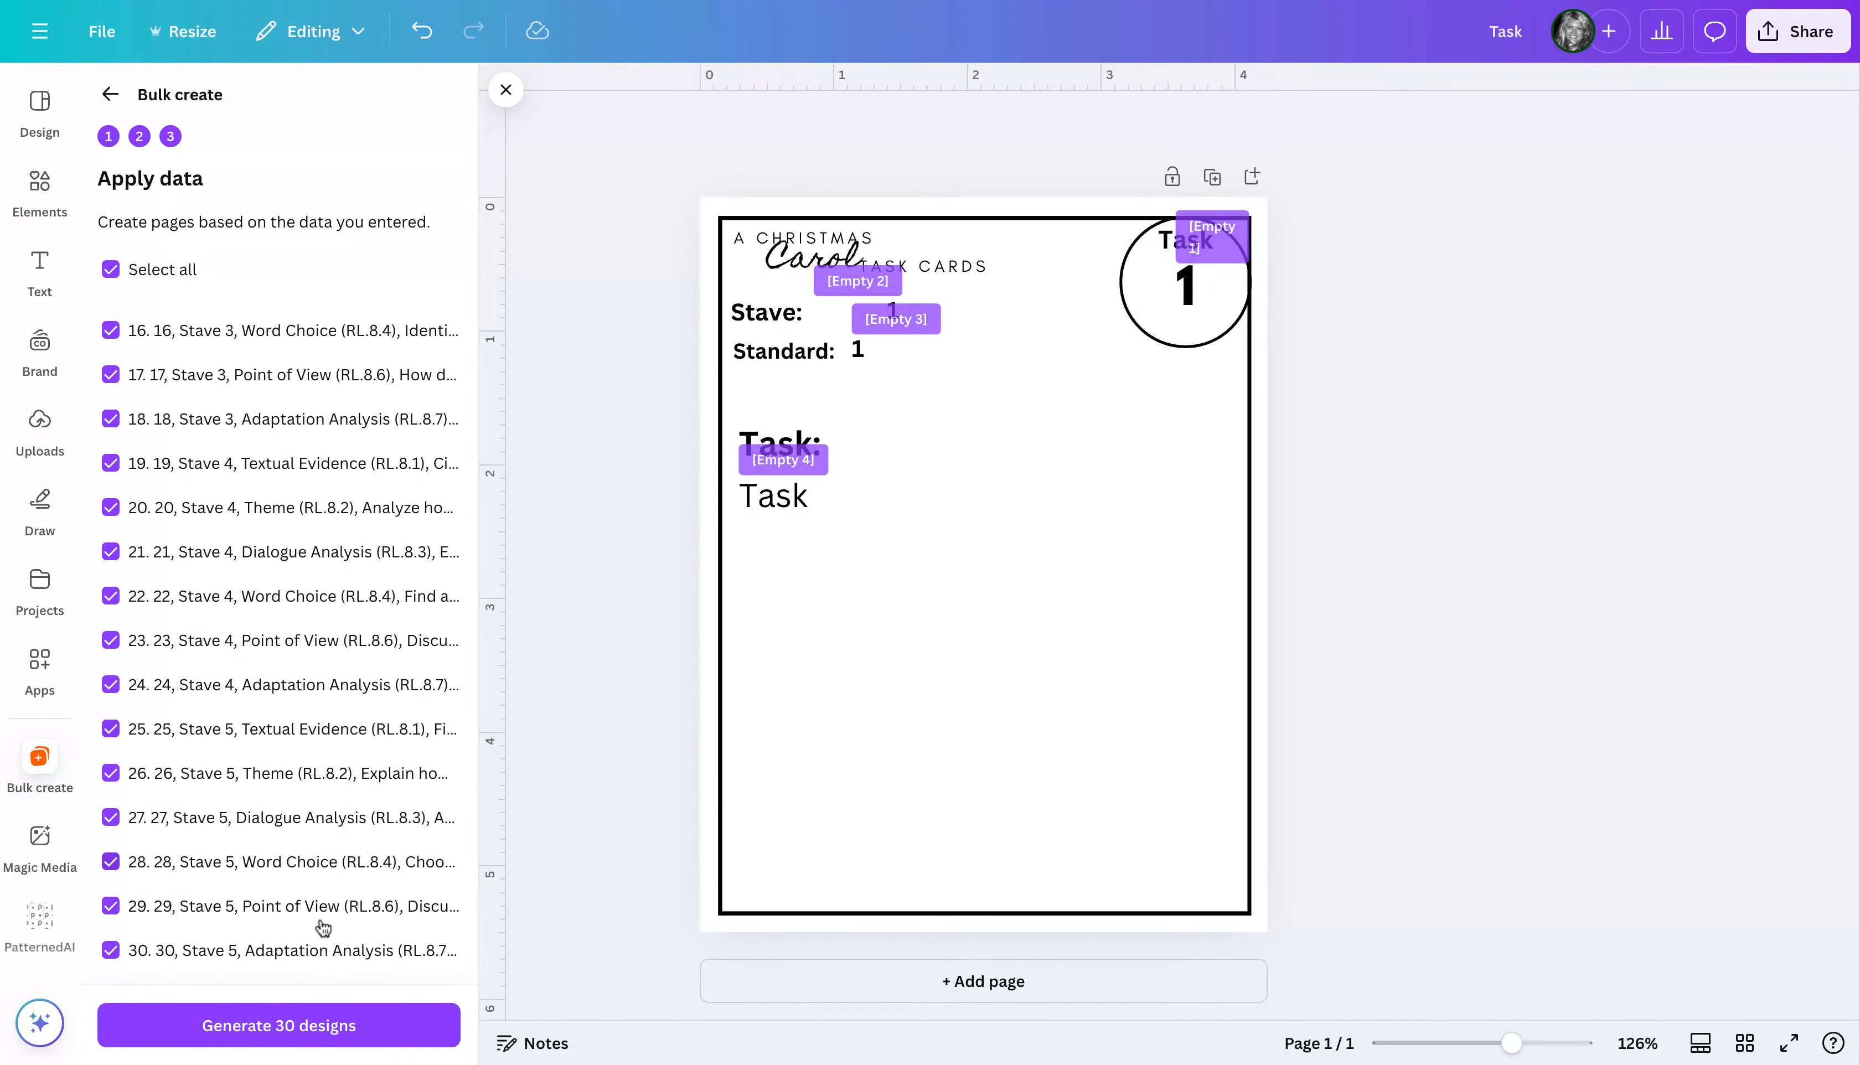
pyautogui.click(302, 1028)
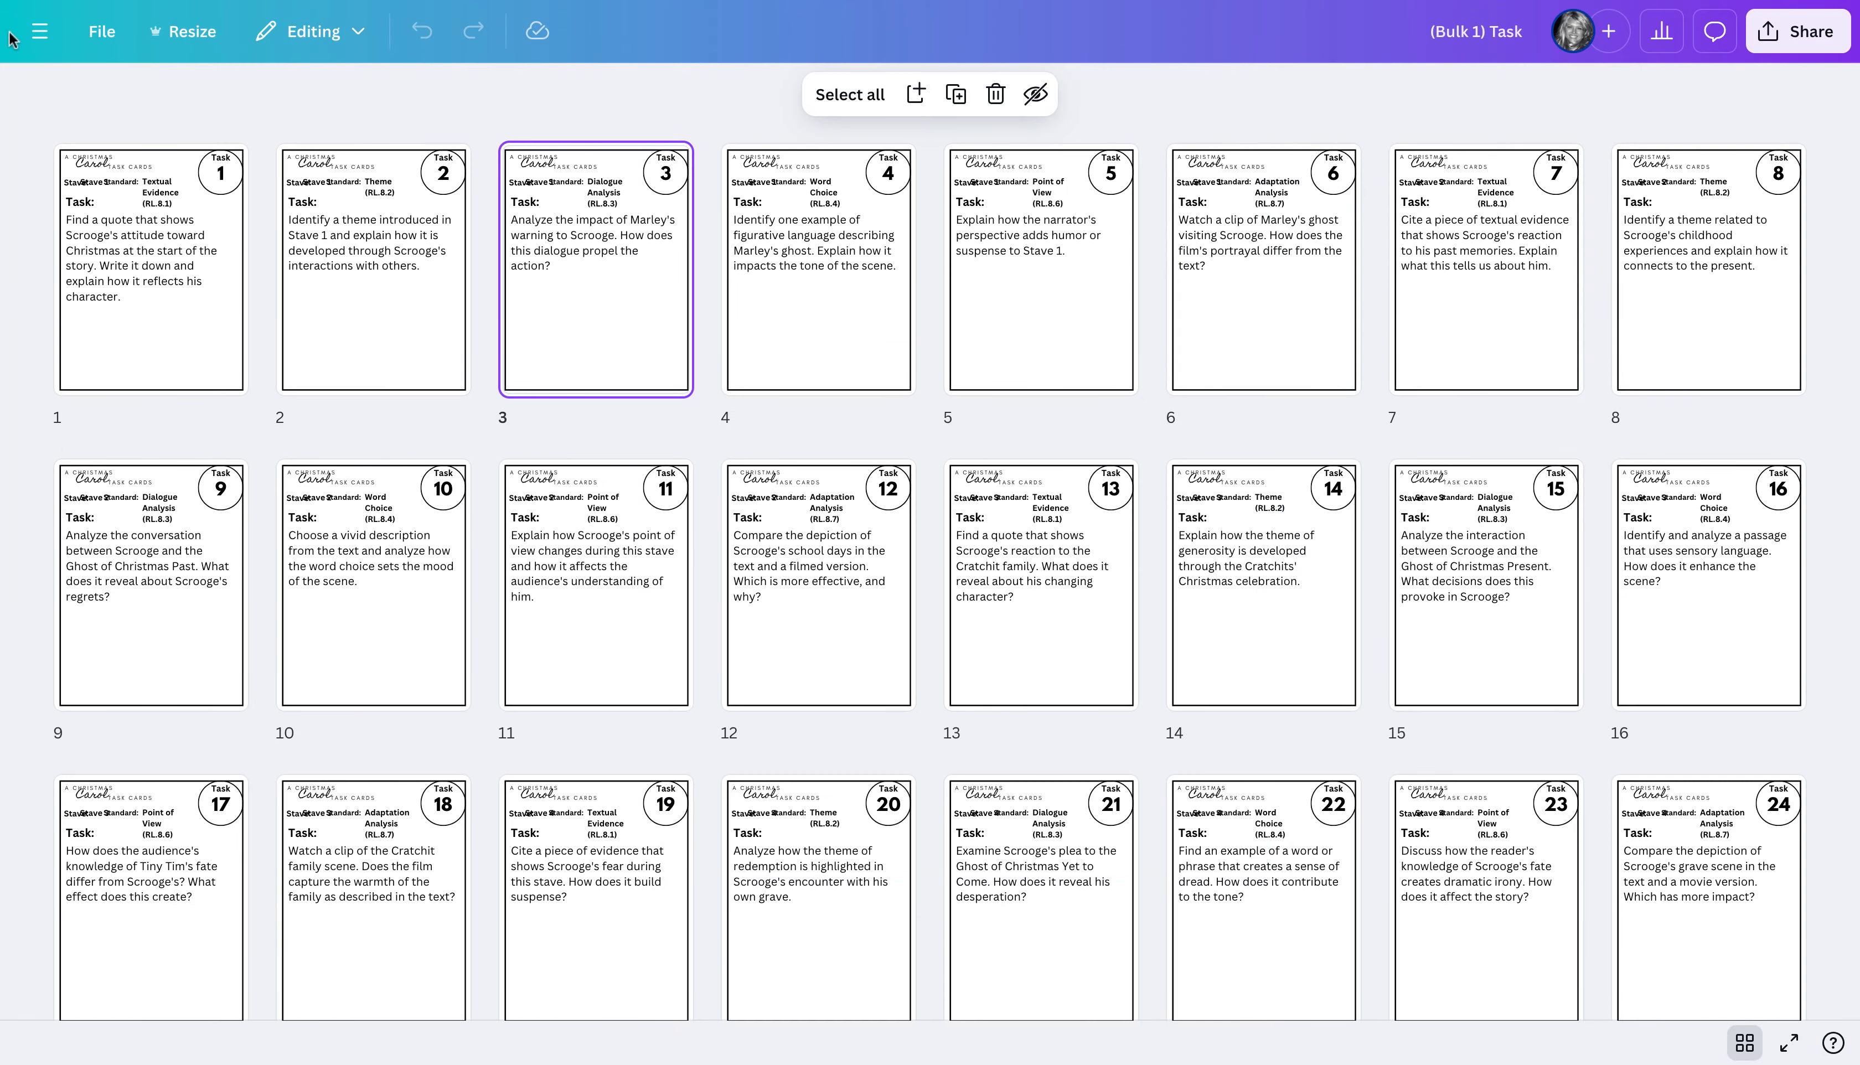
# Move the earlier "(Bulk 1) Task" design with the overlapping stave and standard text to the trash
pyautogui.click(40, 32)
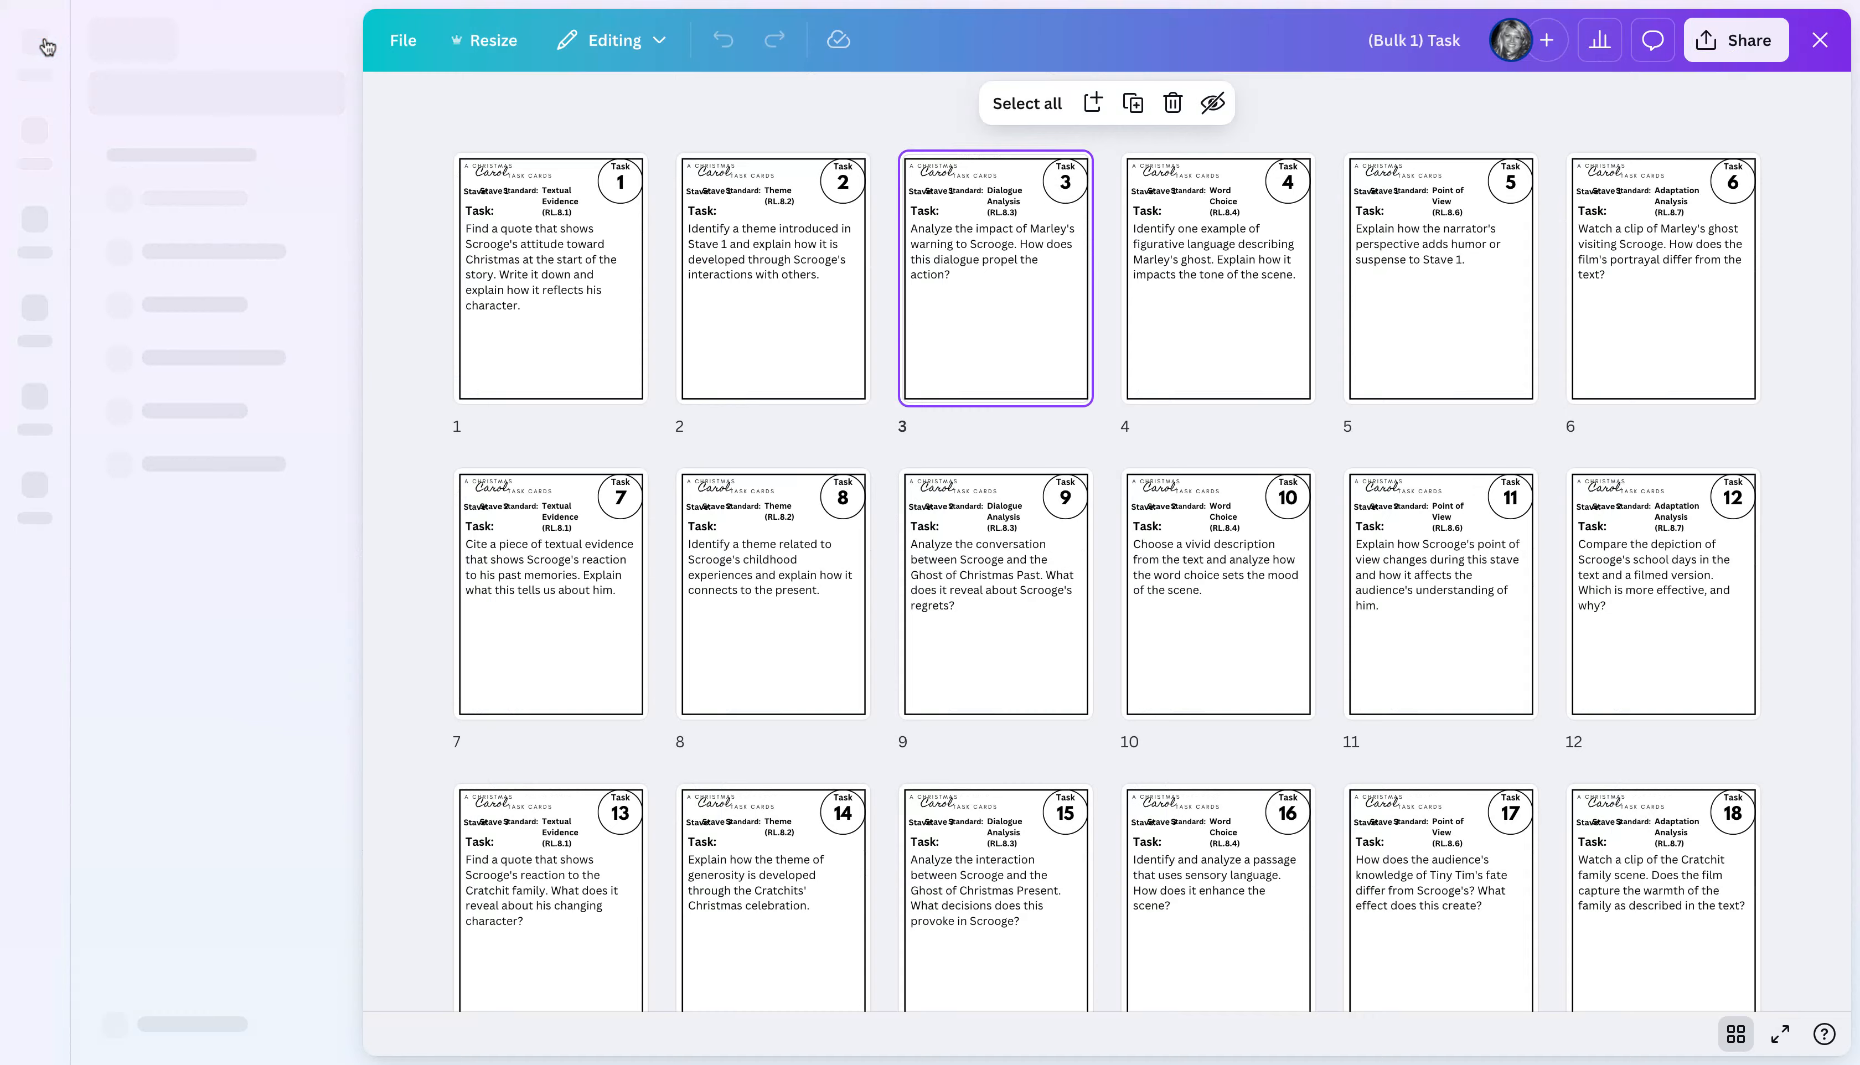
pyautogui.click(396, 45)
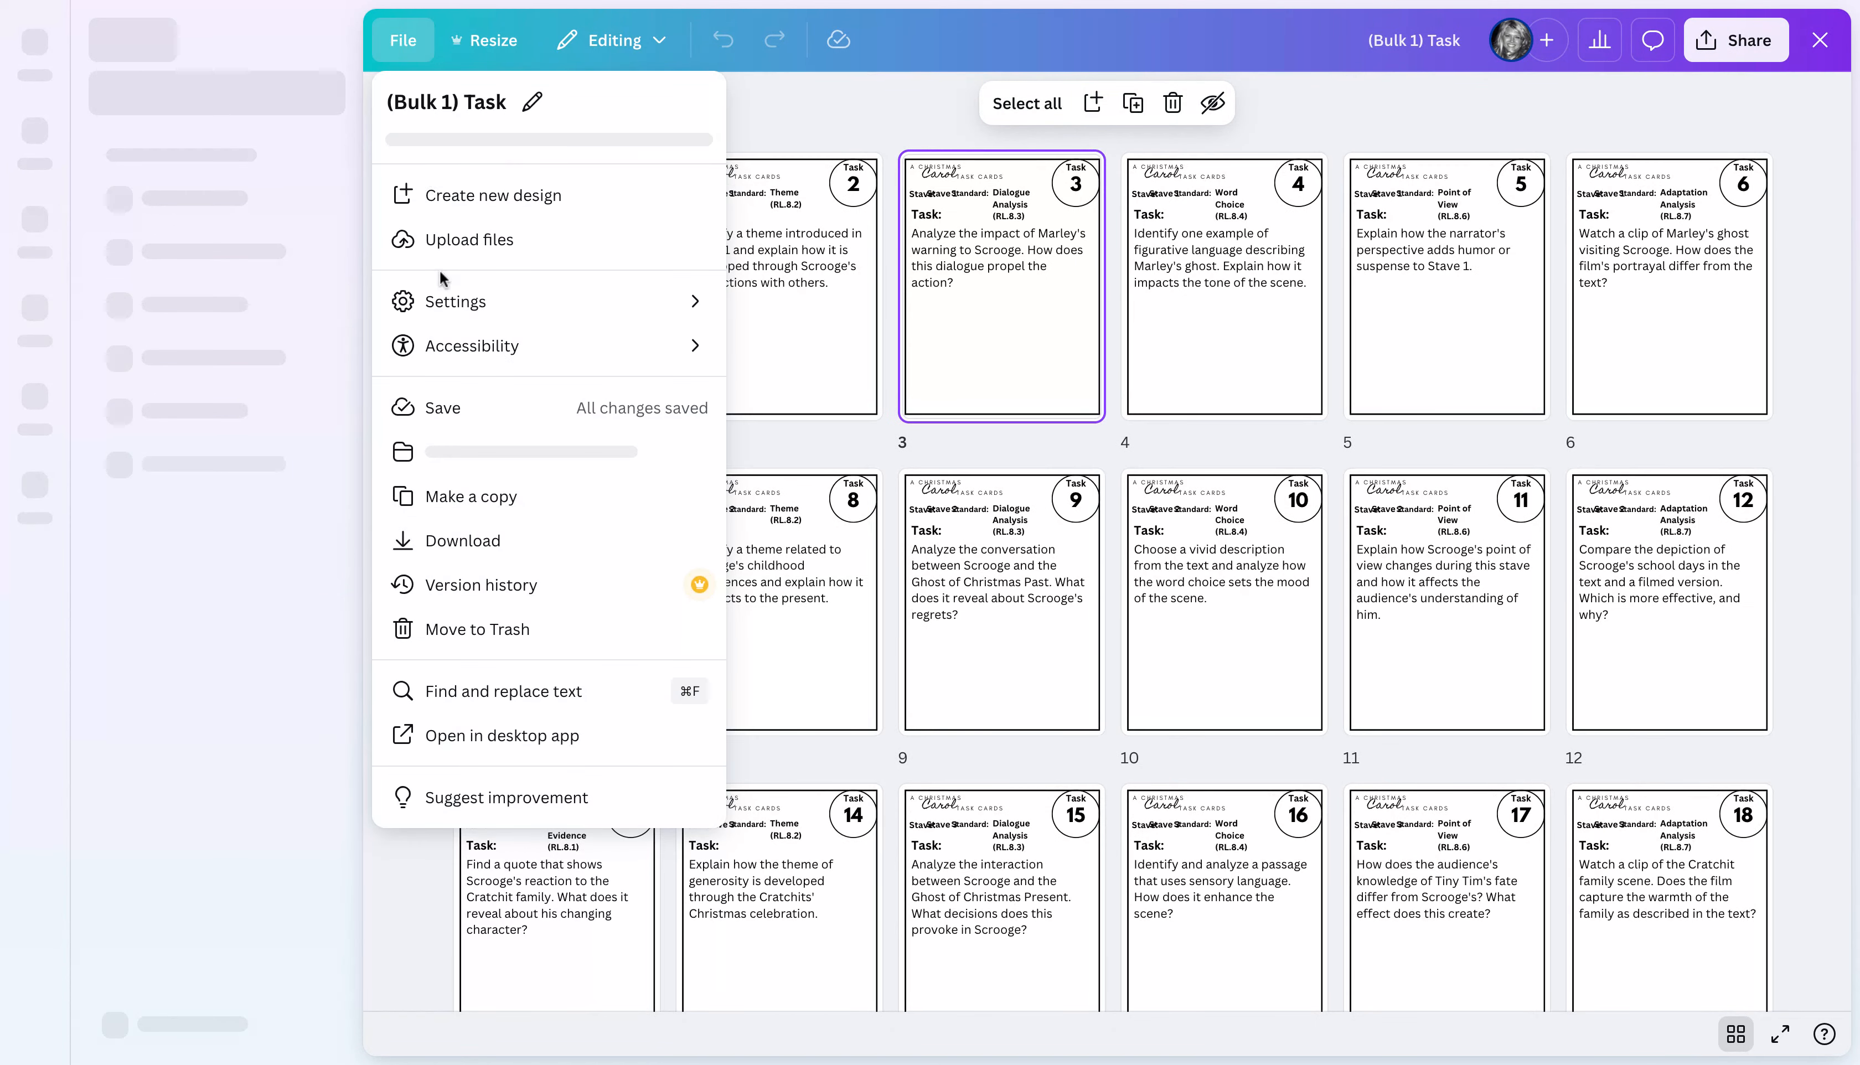
pyautogui.click(475, 632)
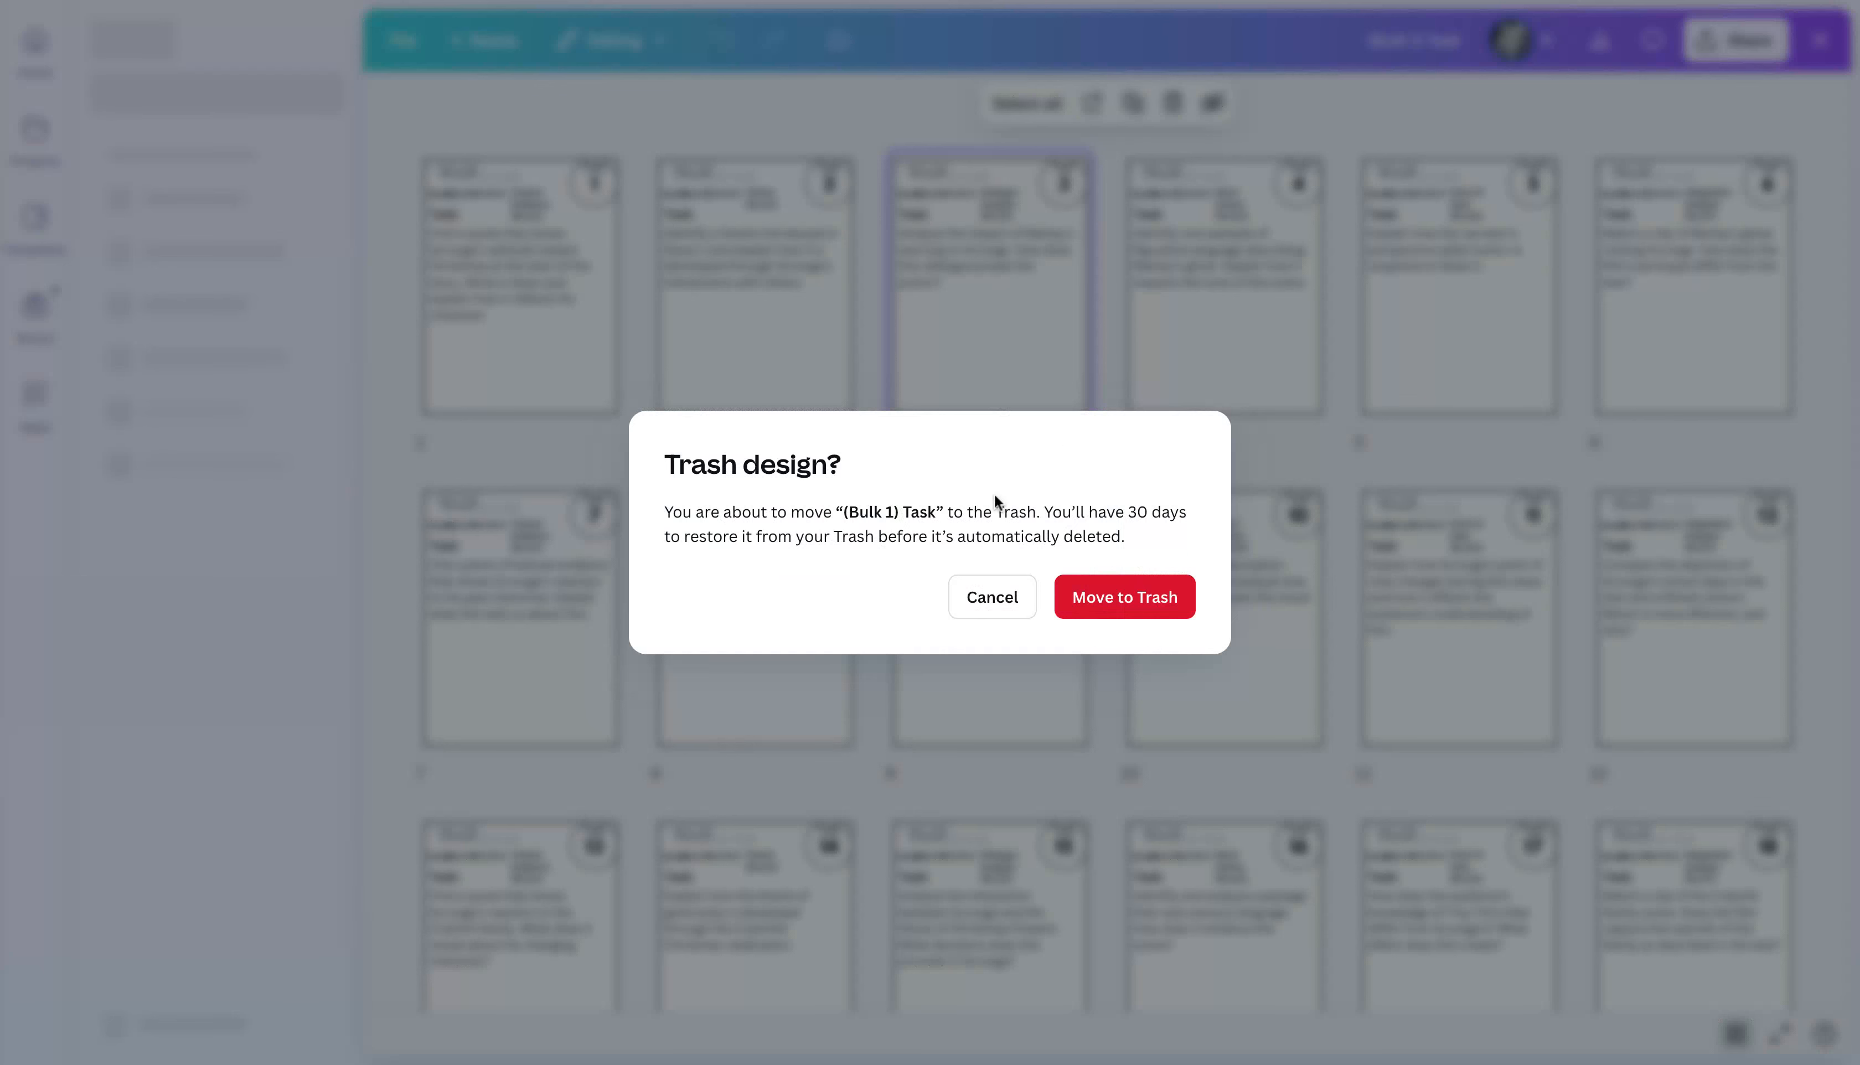
pyautogui.press('Return')
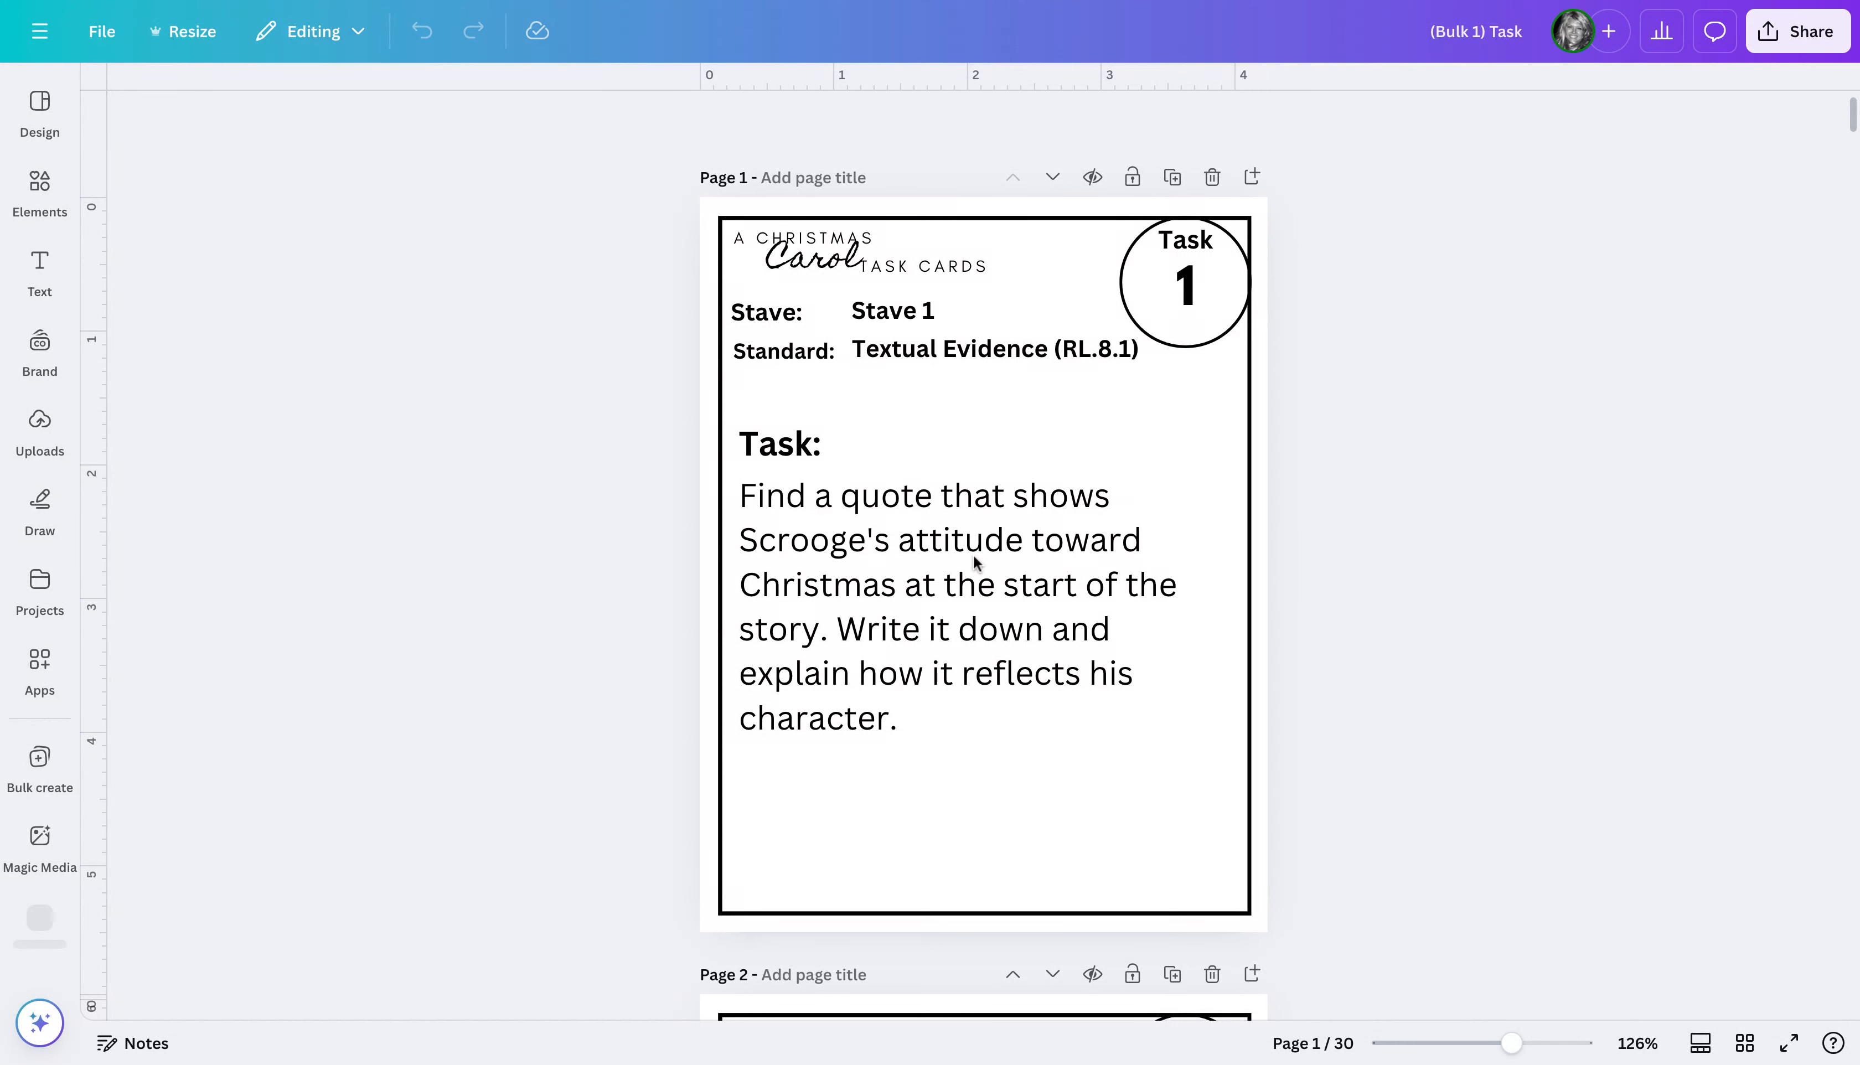
# Examine the regenerated cards from page 1 to page 6 for the layout of the stave, standard and task text
pyautogui.scroll(-4, 974, 559)
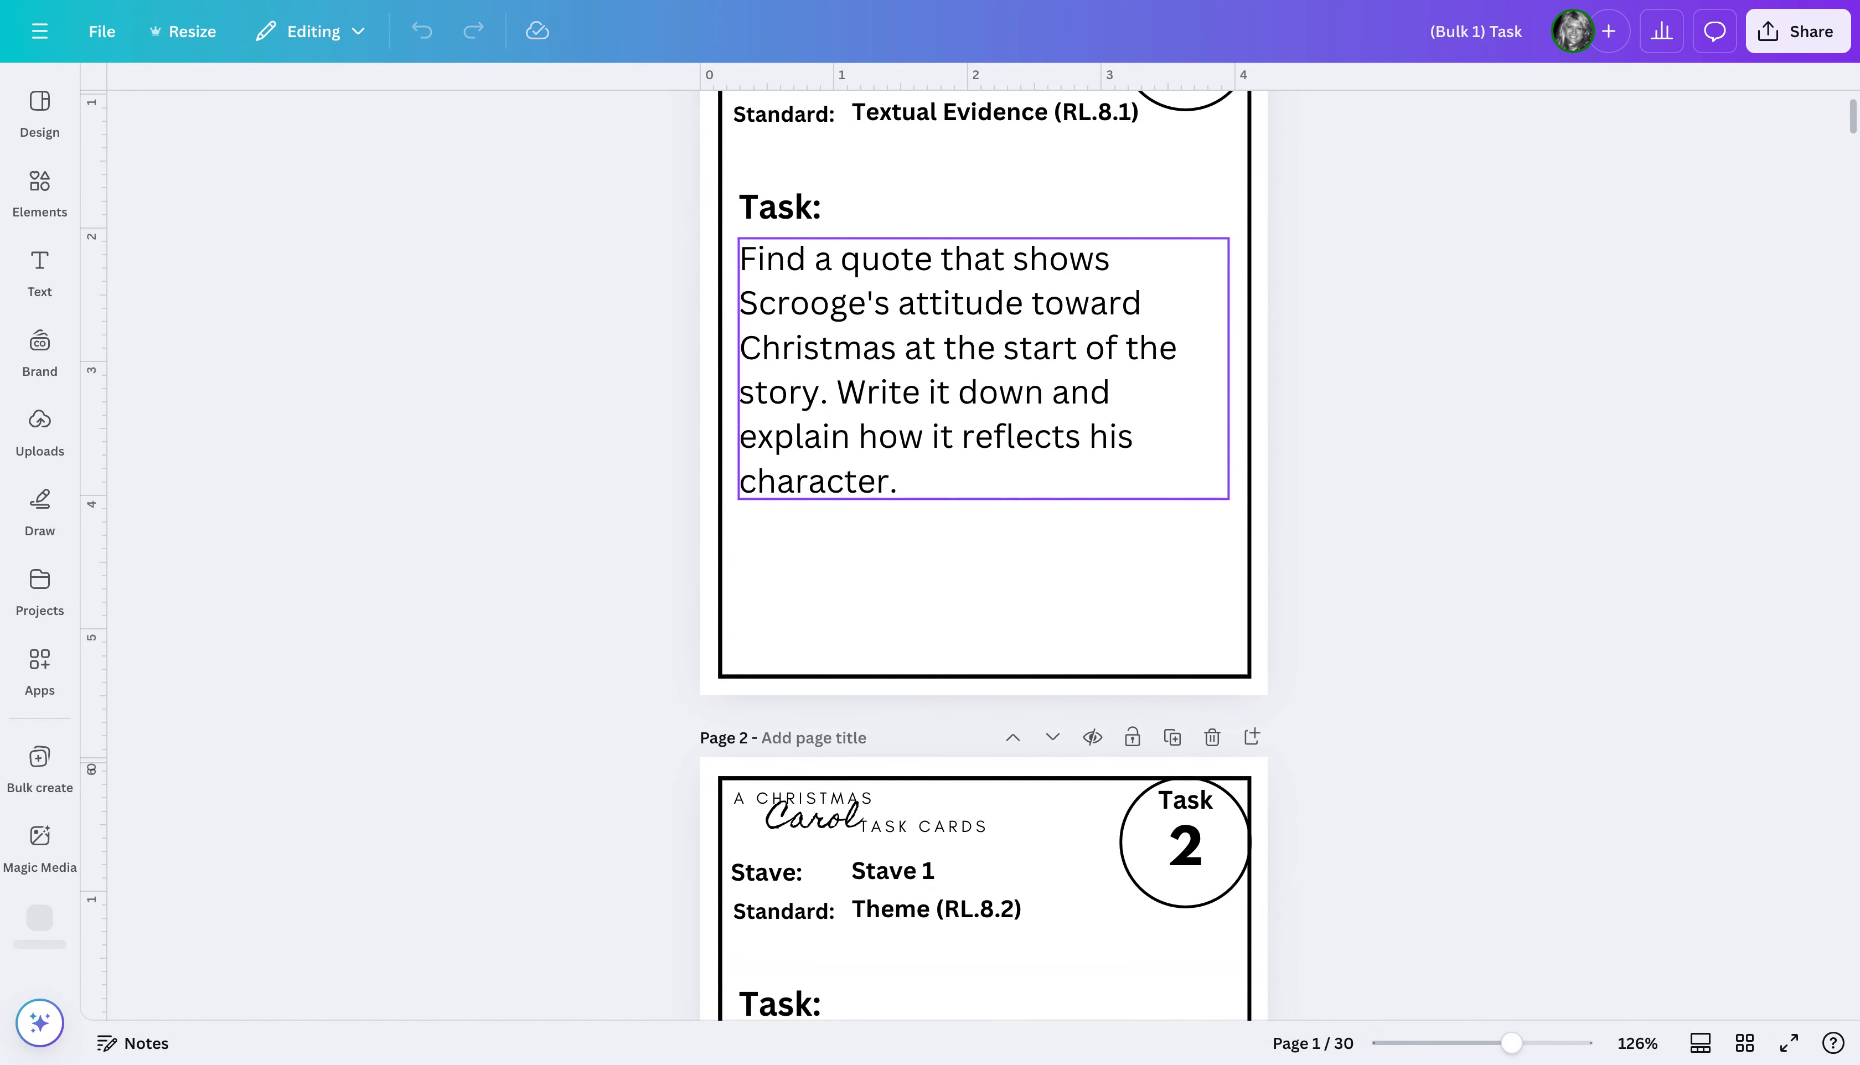
pyautogui.scroll(-6, 967, 664)
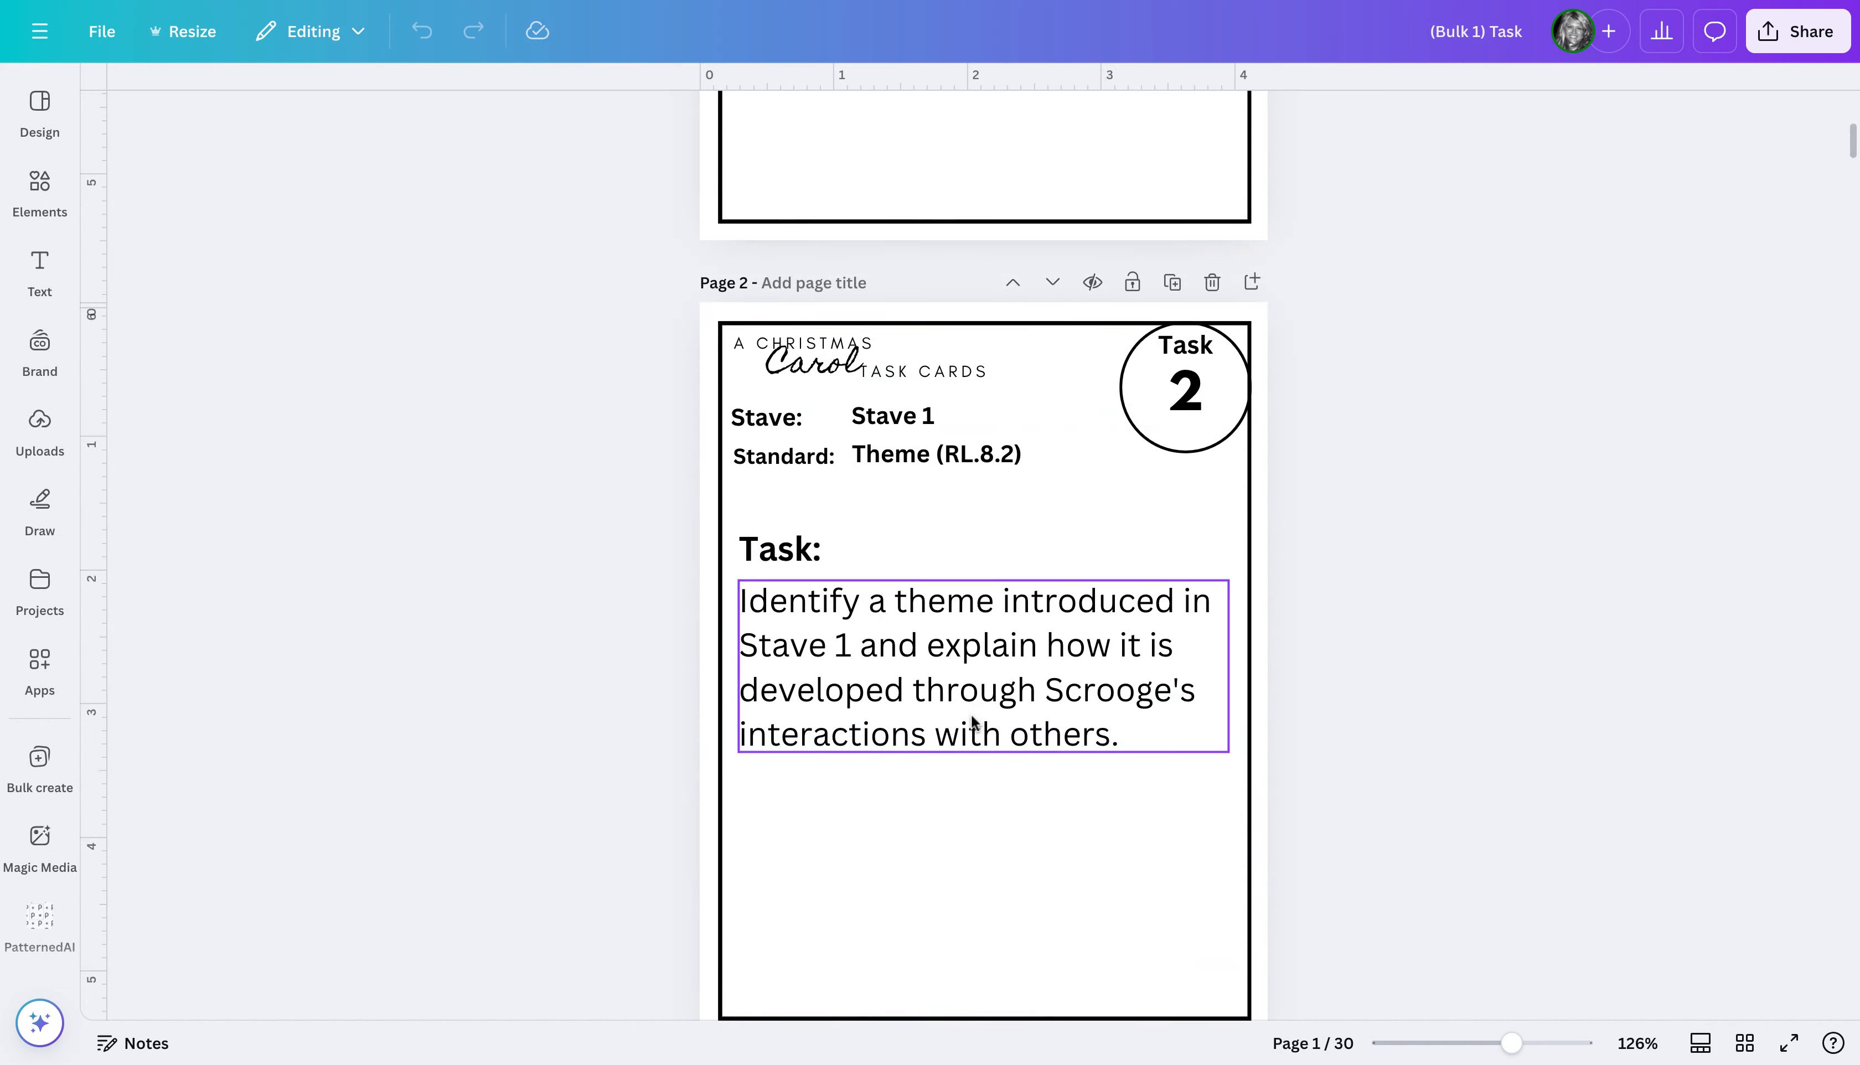
pyautogui.scroll(-7, 956, 832)
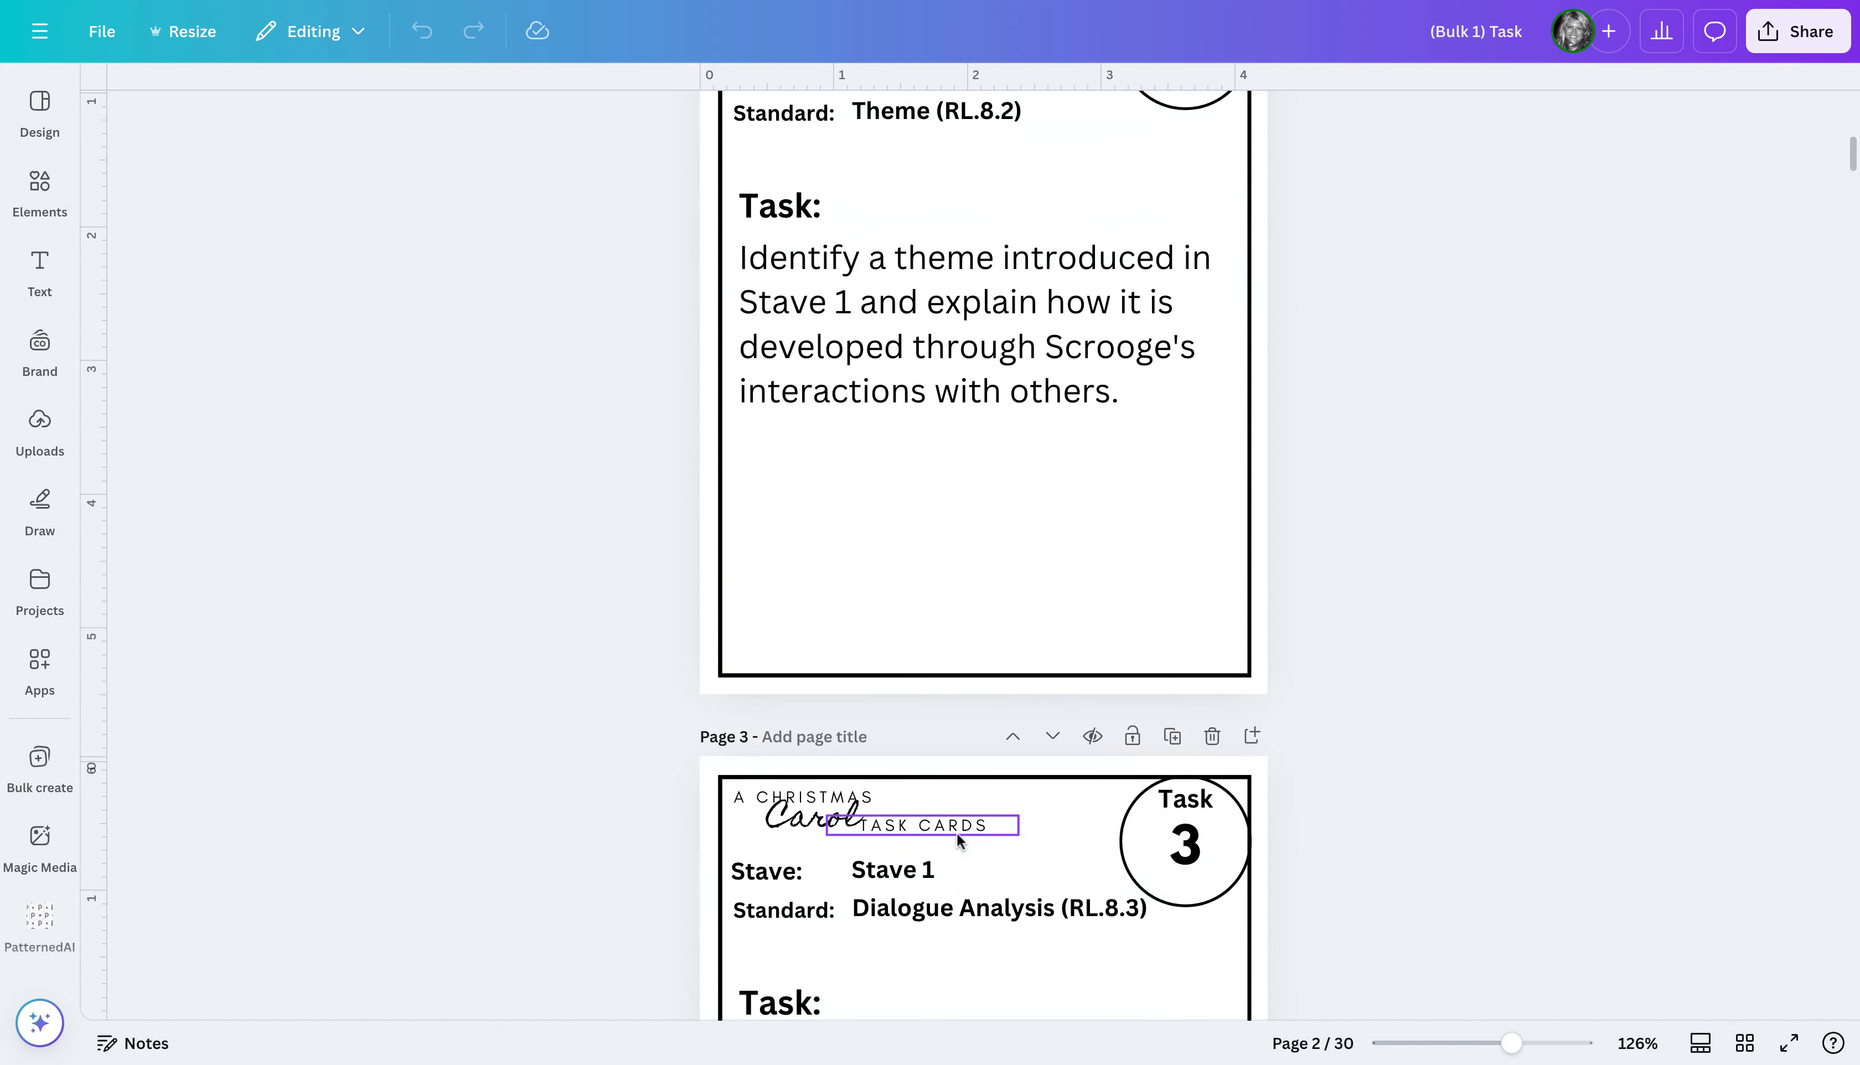
pyautogui.scroll(-7, 956, 832)
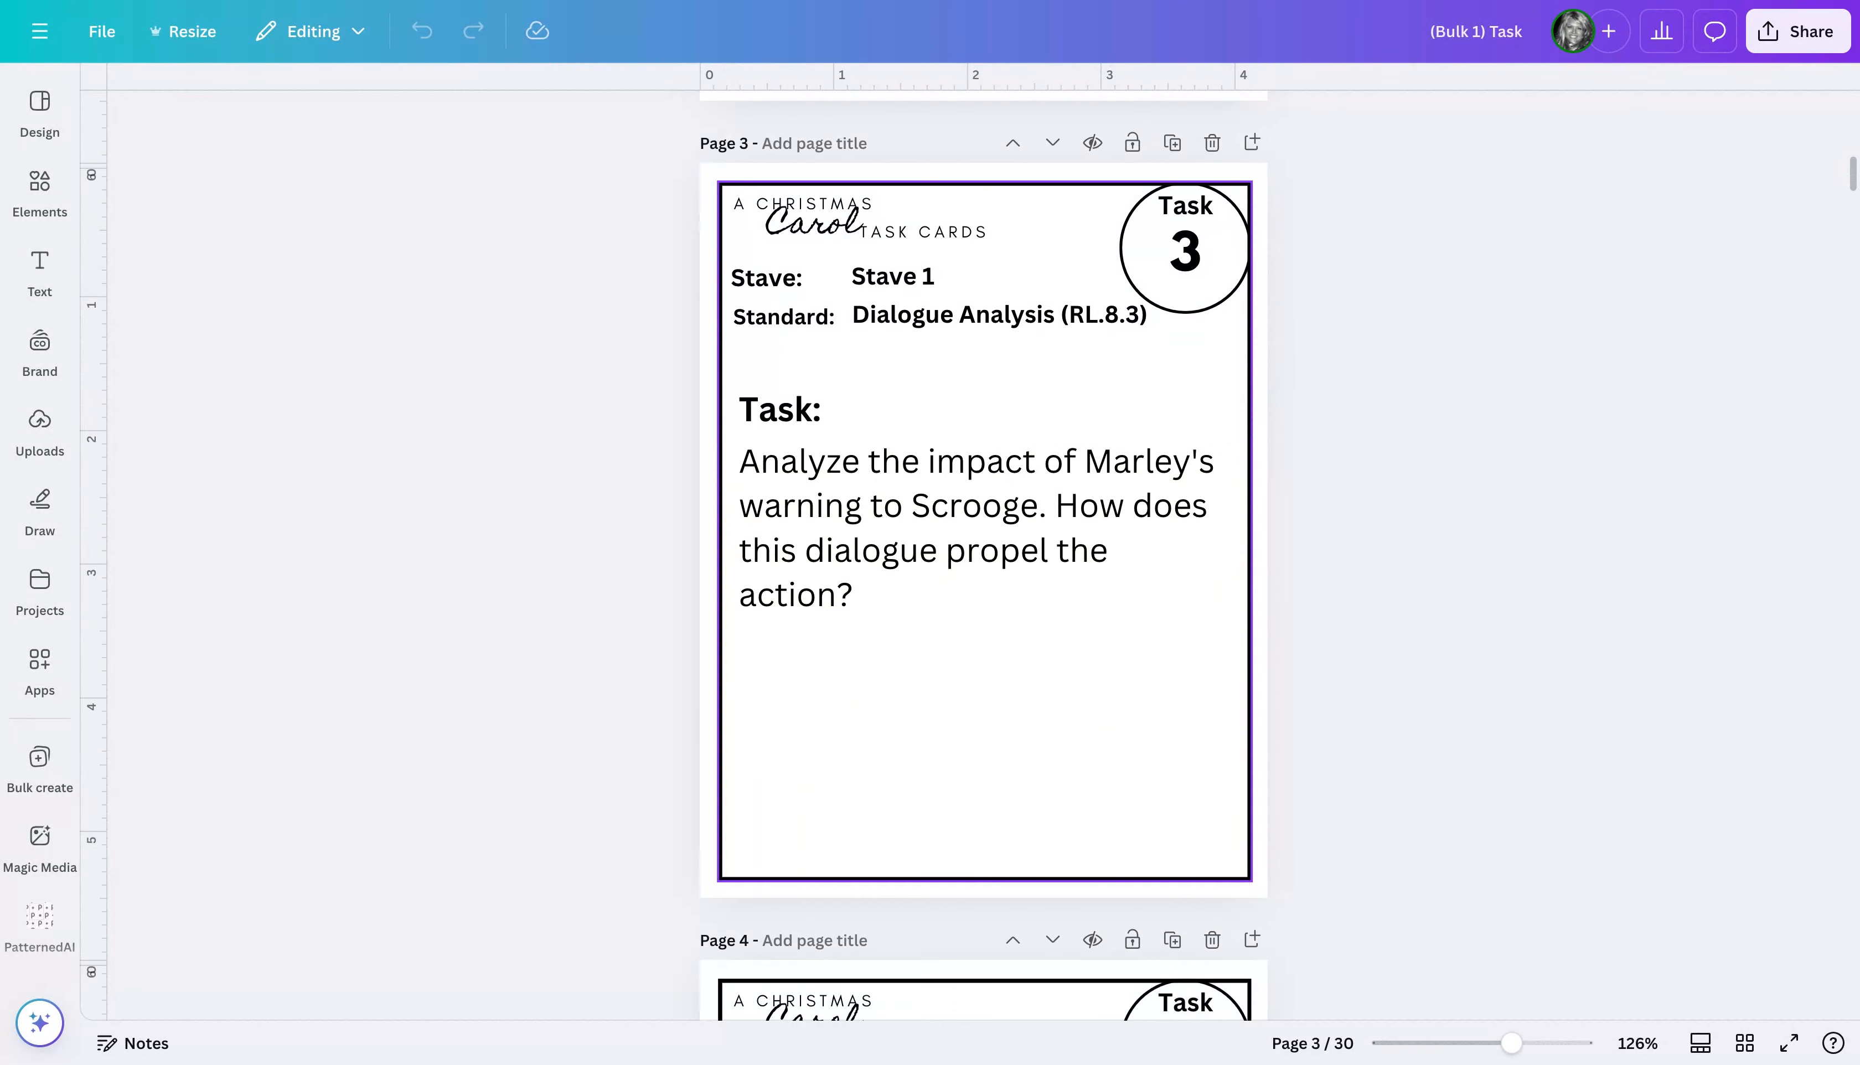
pyautogui.scroll(-3, 923, 717)
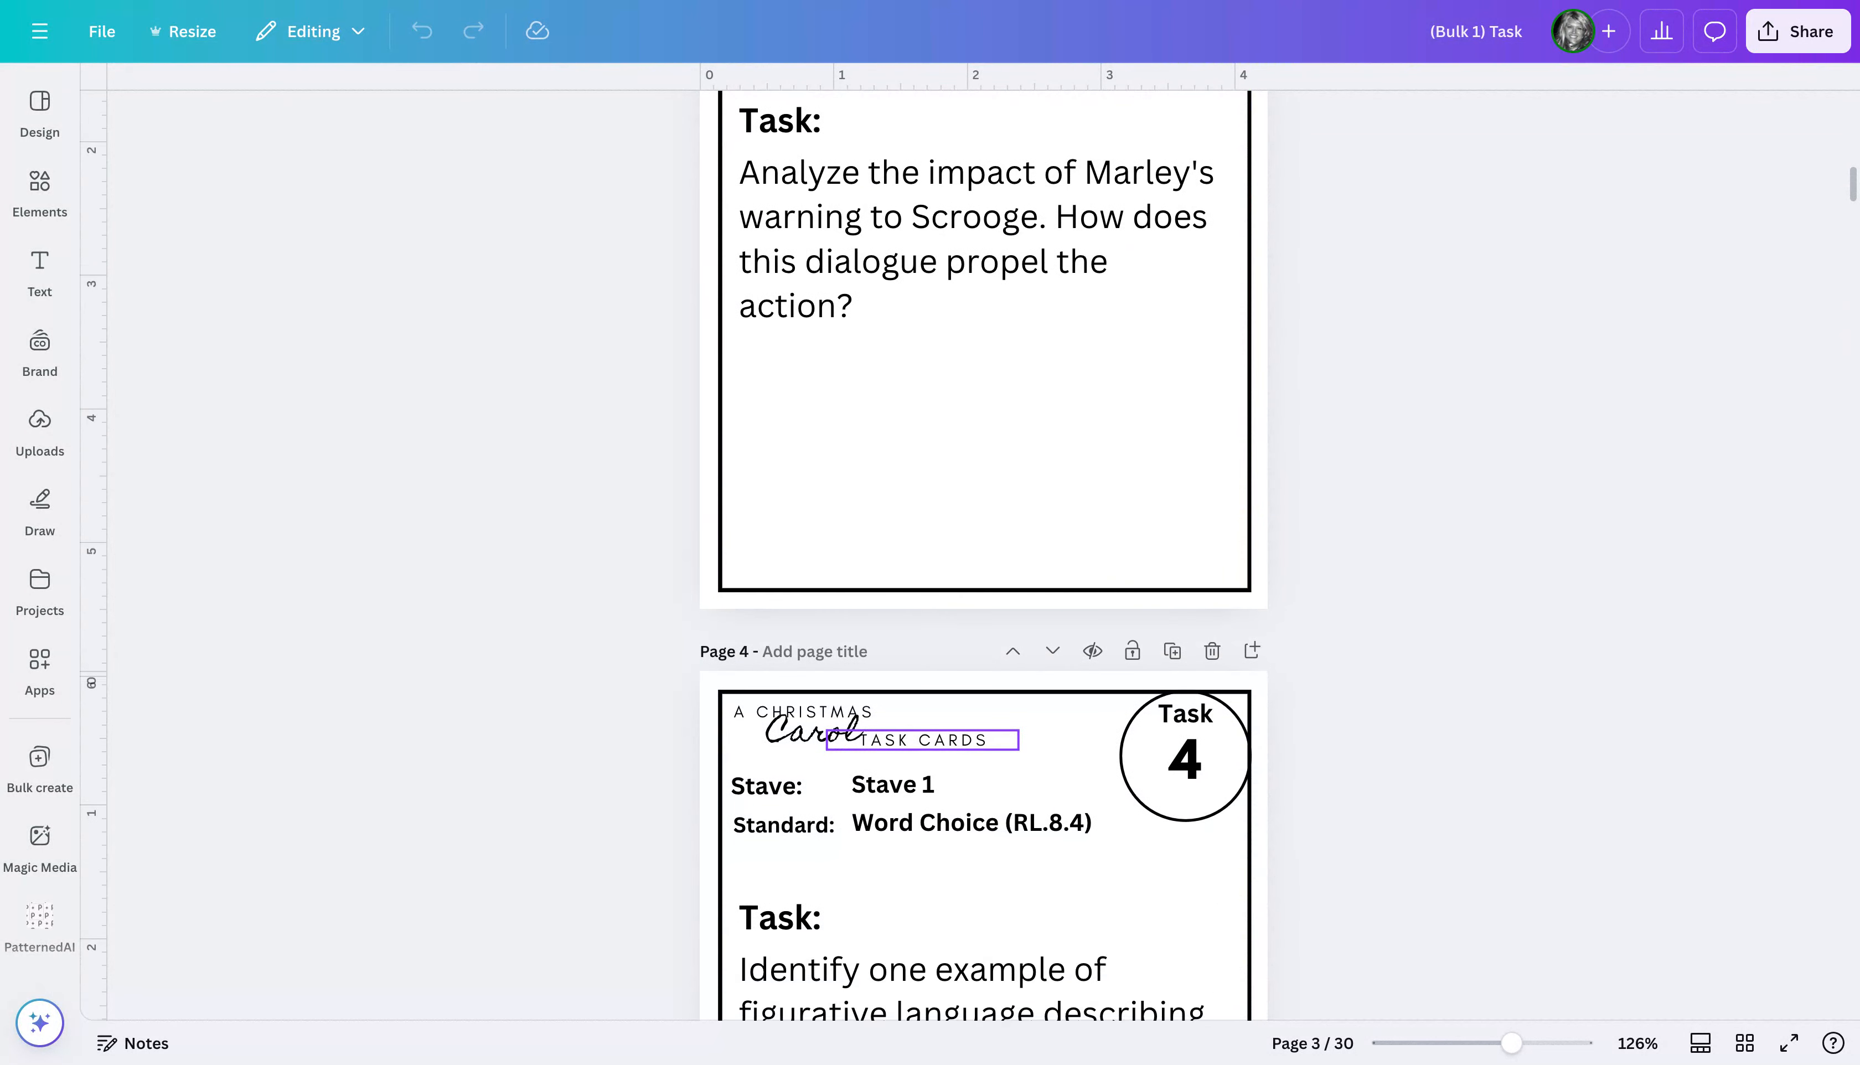
pyautogui.scroll(-4, 923, 717)
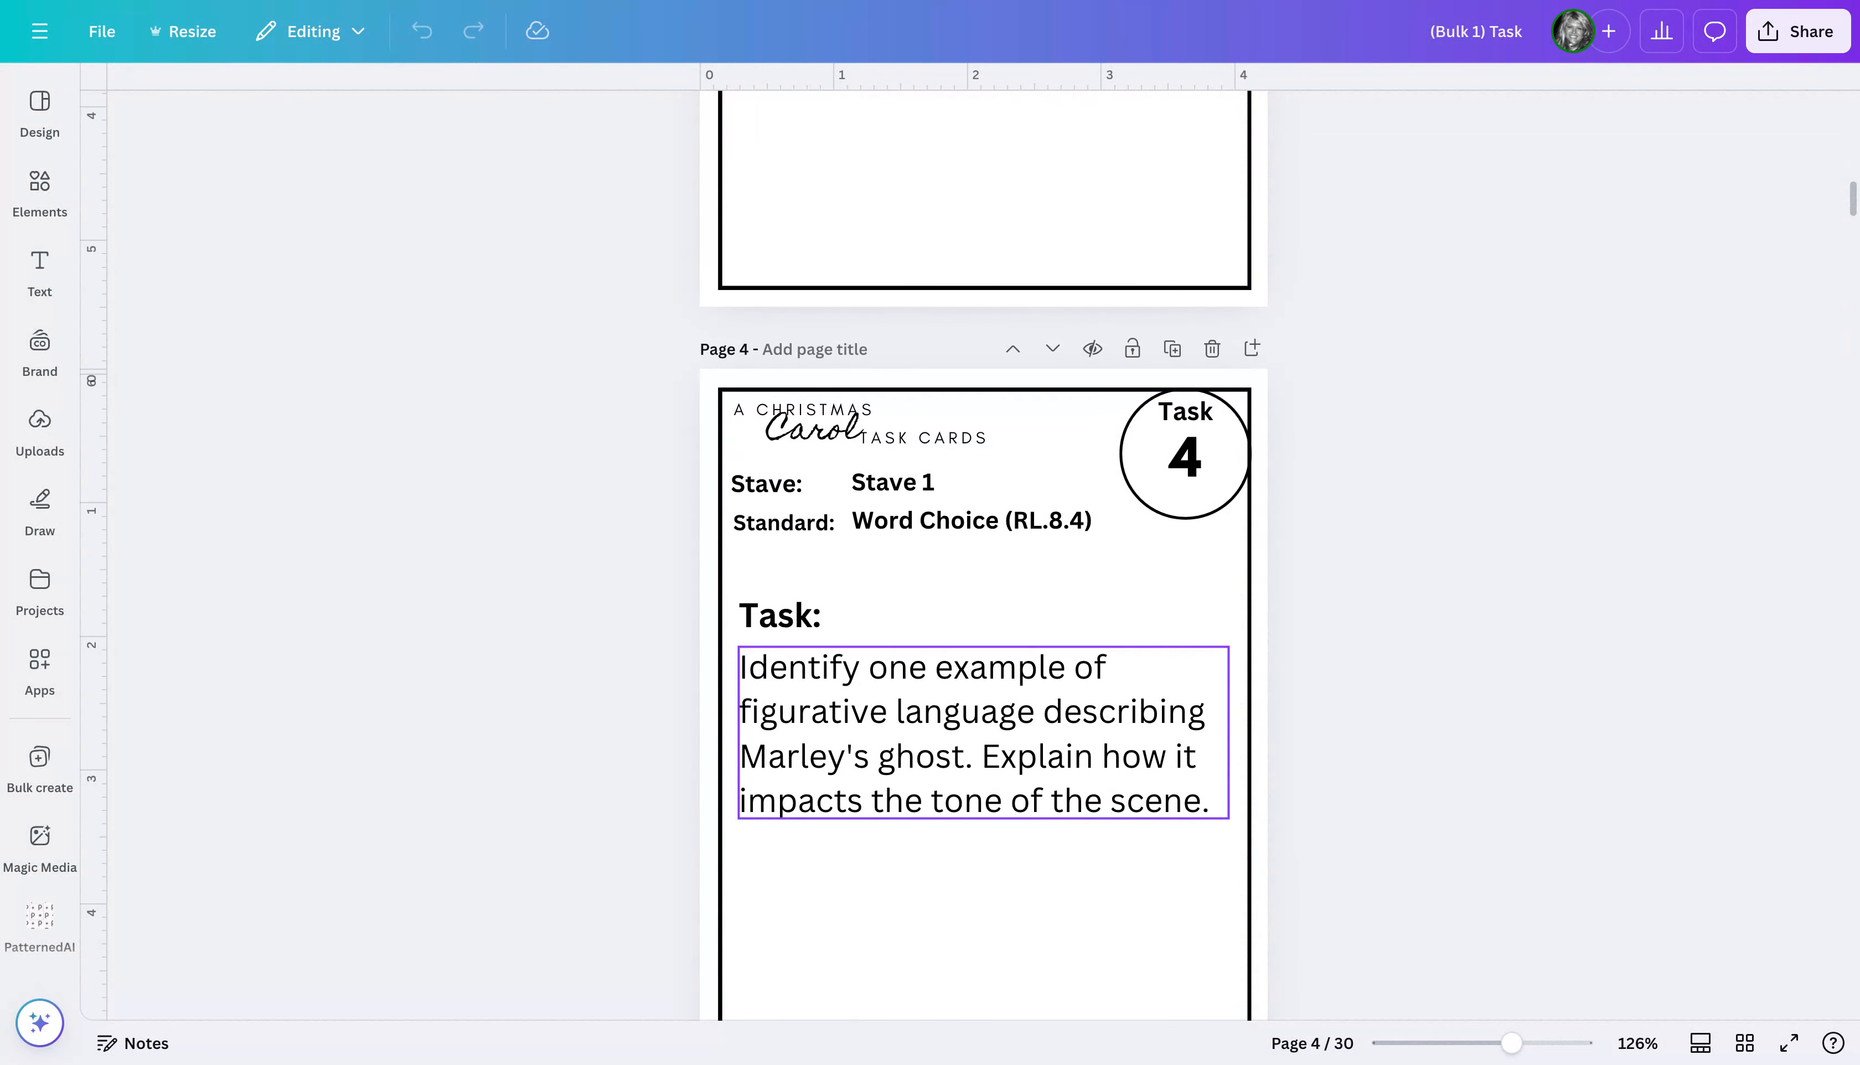
pyautogui.scroll(-1, 983, 561)
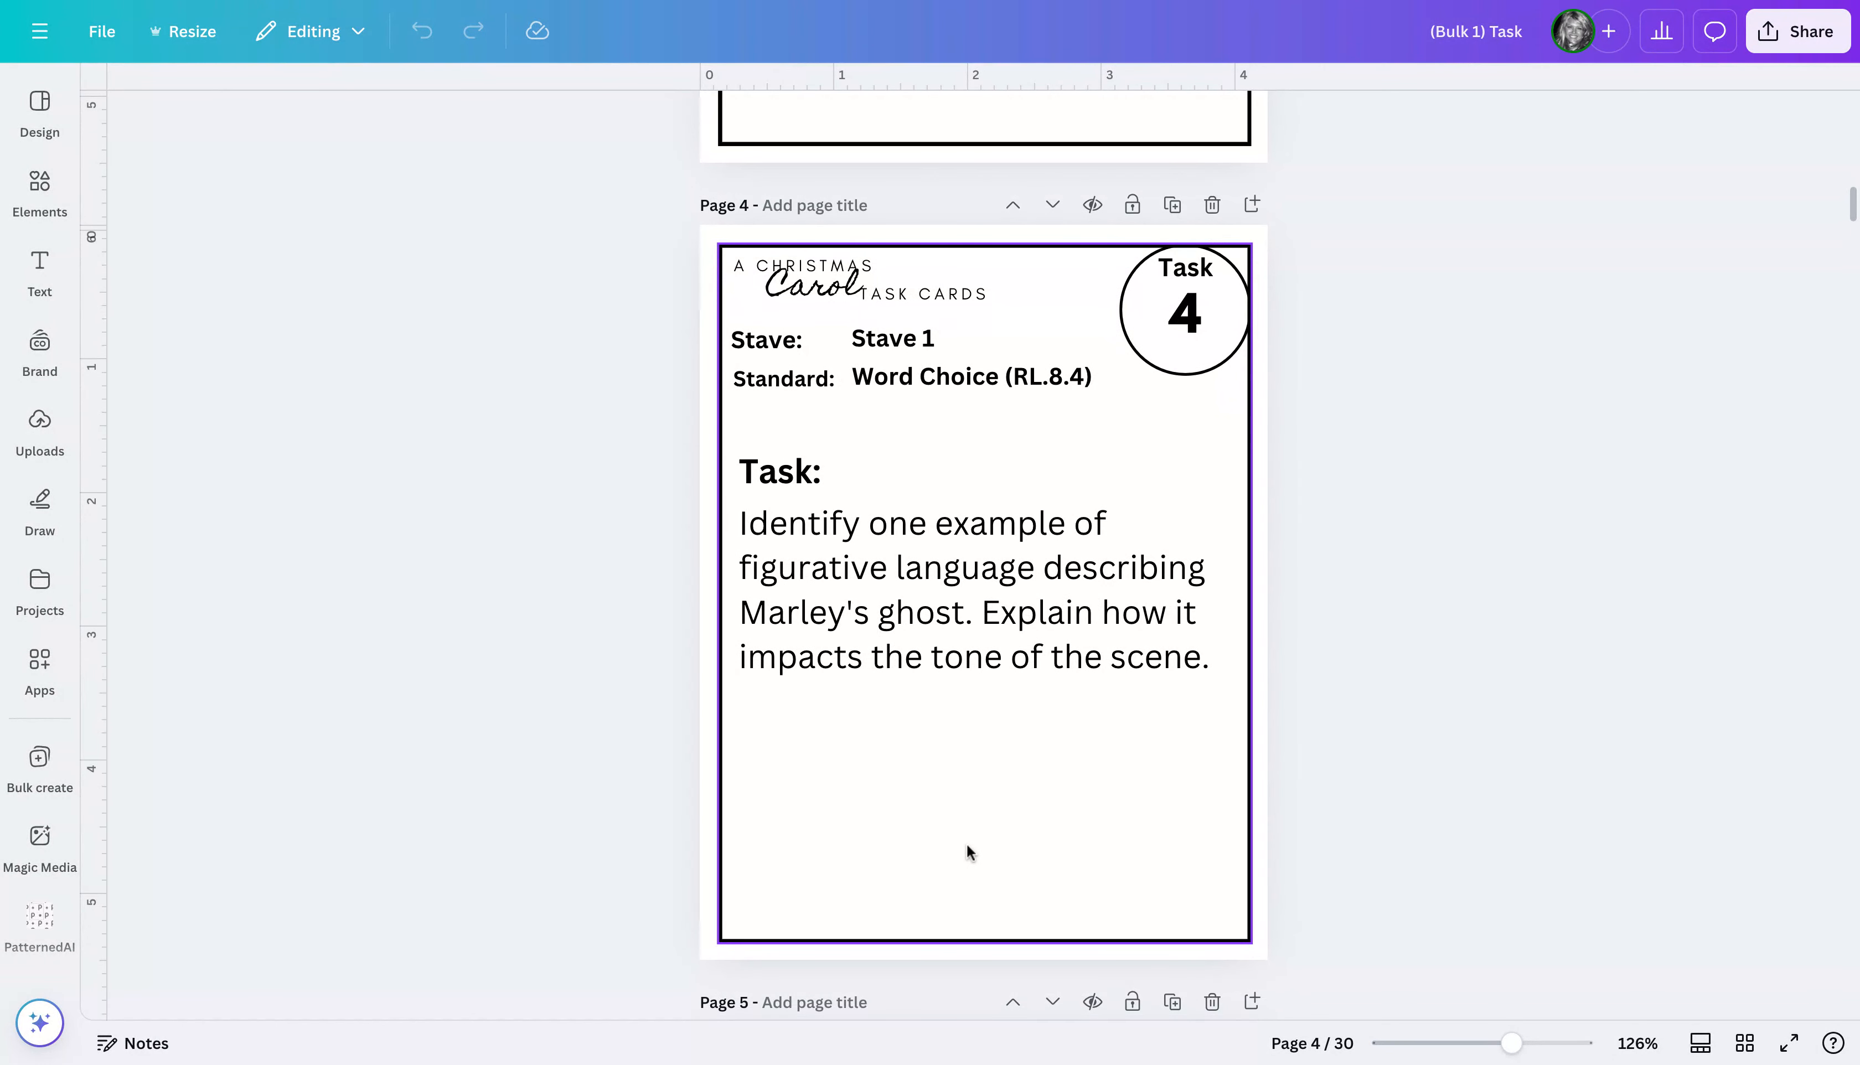
pyautogui.scroll(-4, 966, 843)
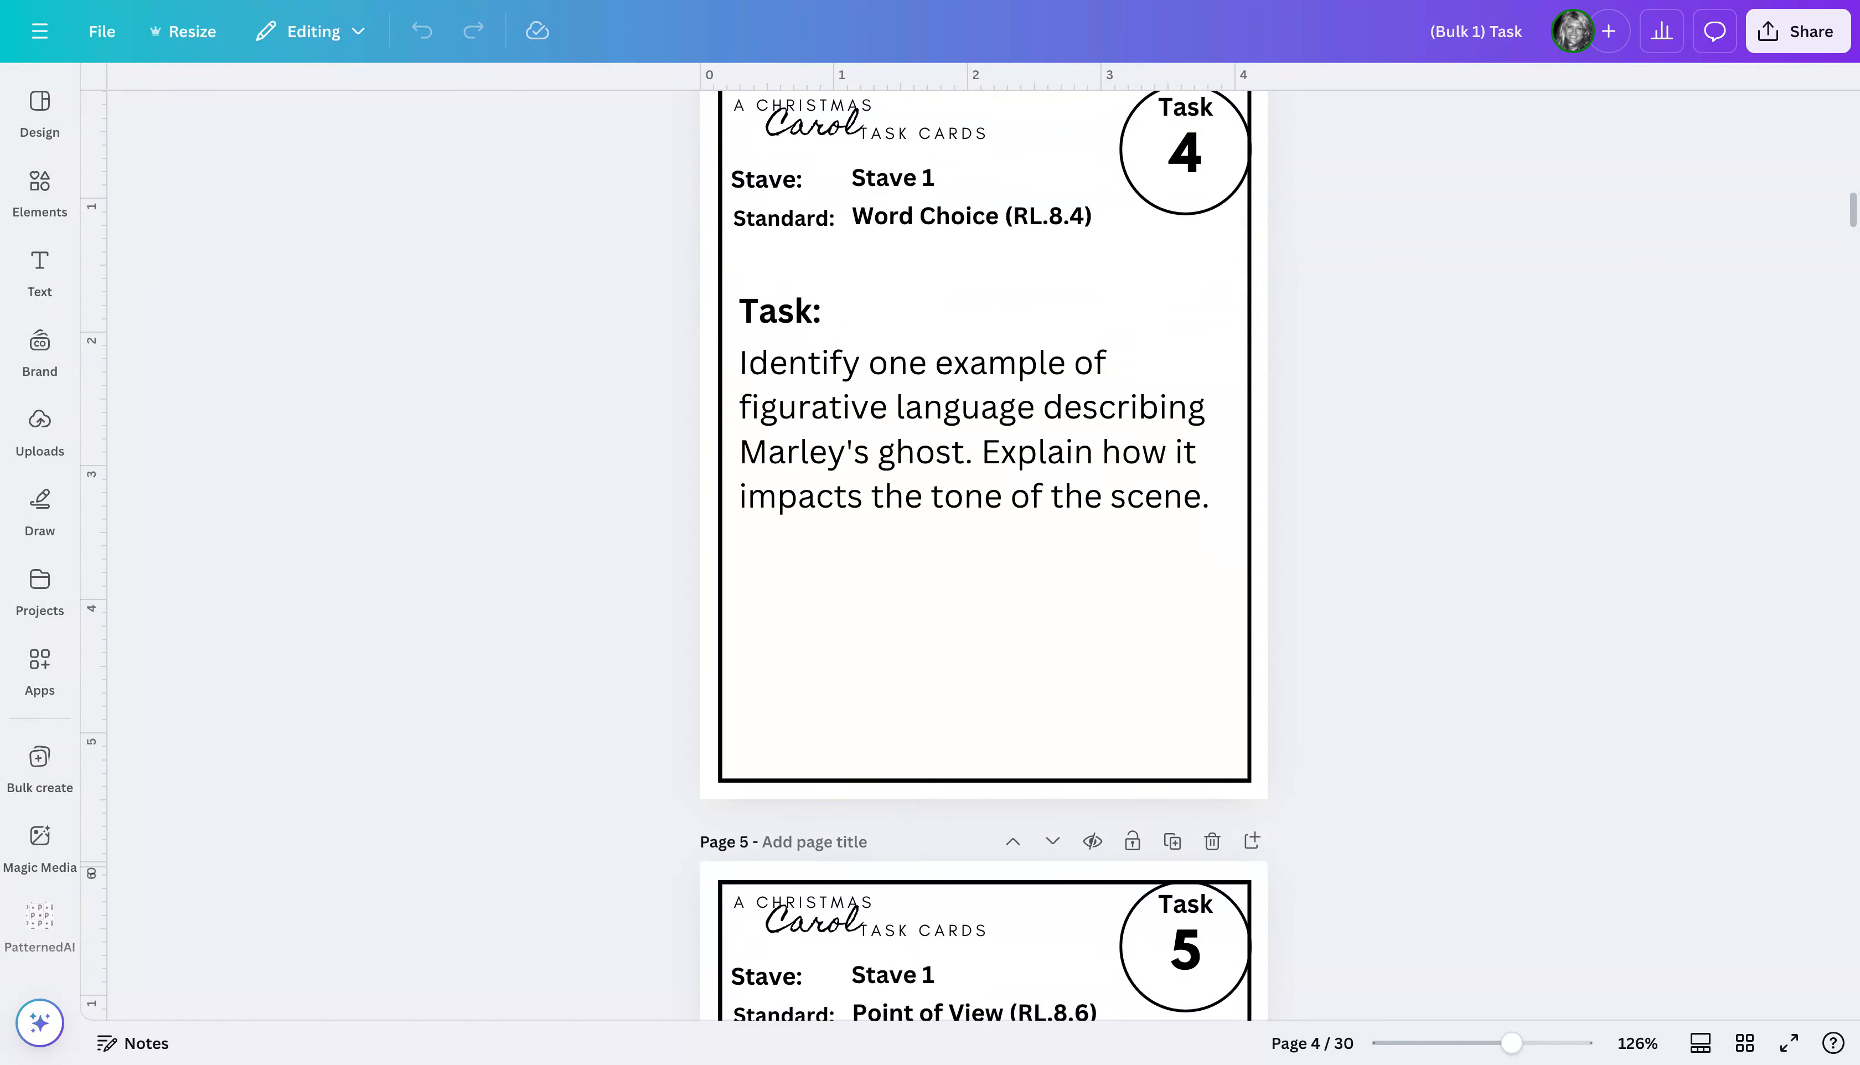
pyautogui.scroll(-4, 893, 767)
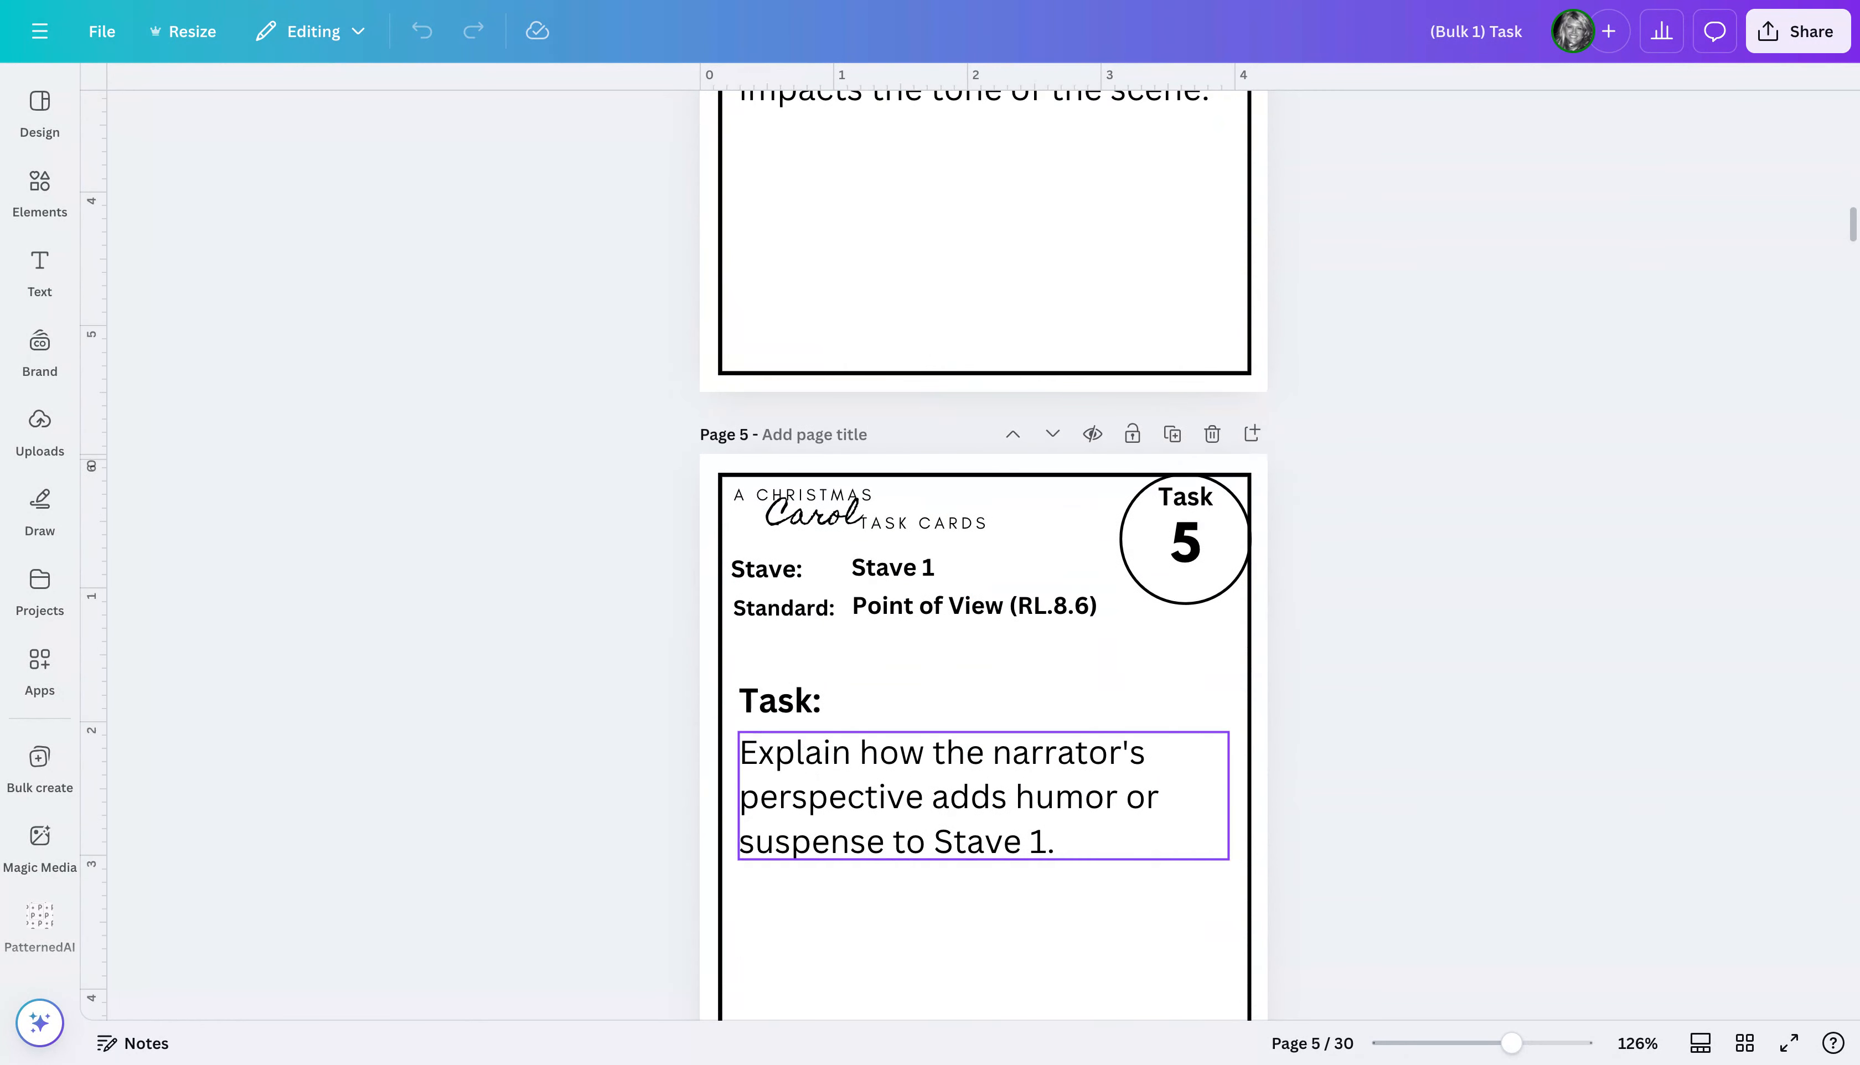
pyautogui.scroll(-8, 981, 731)
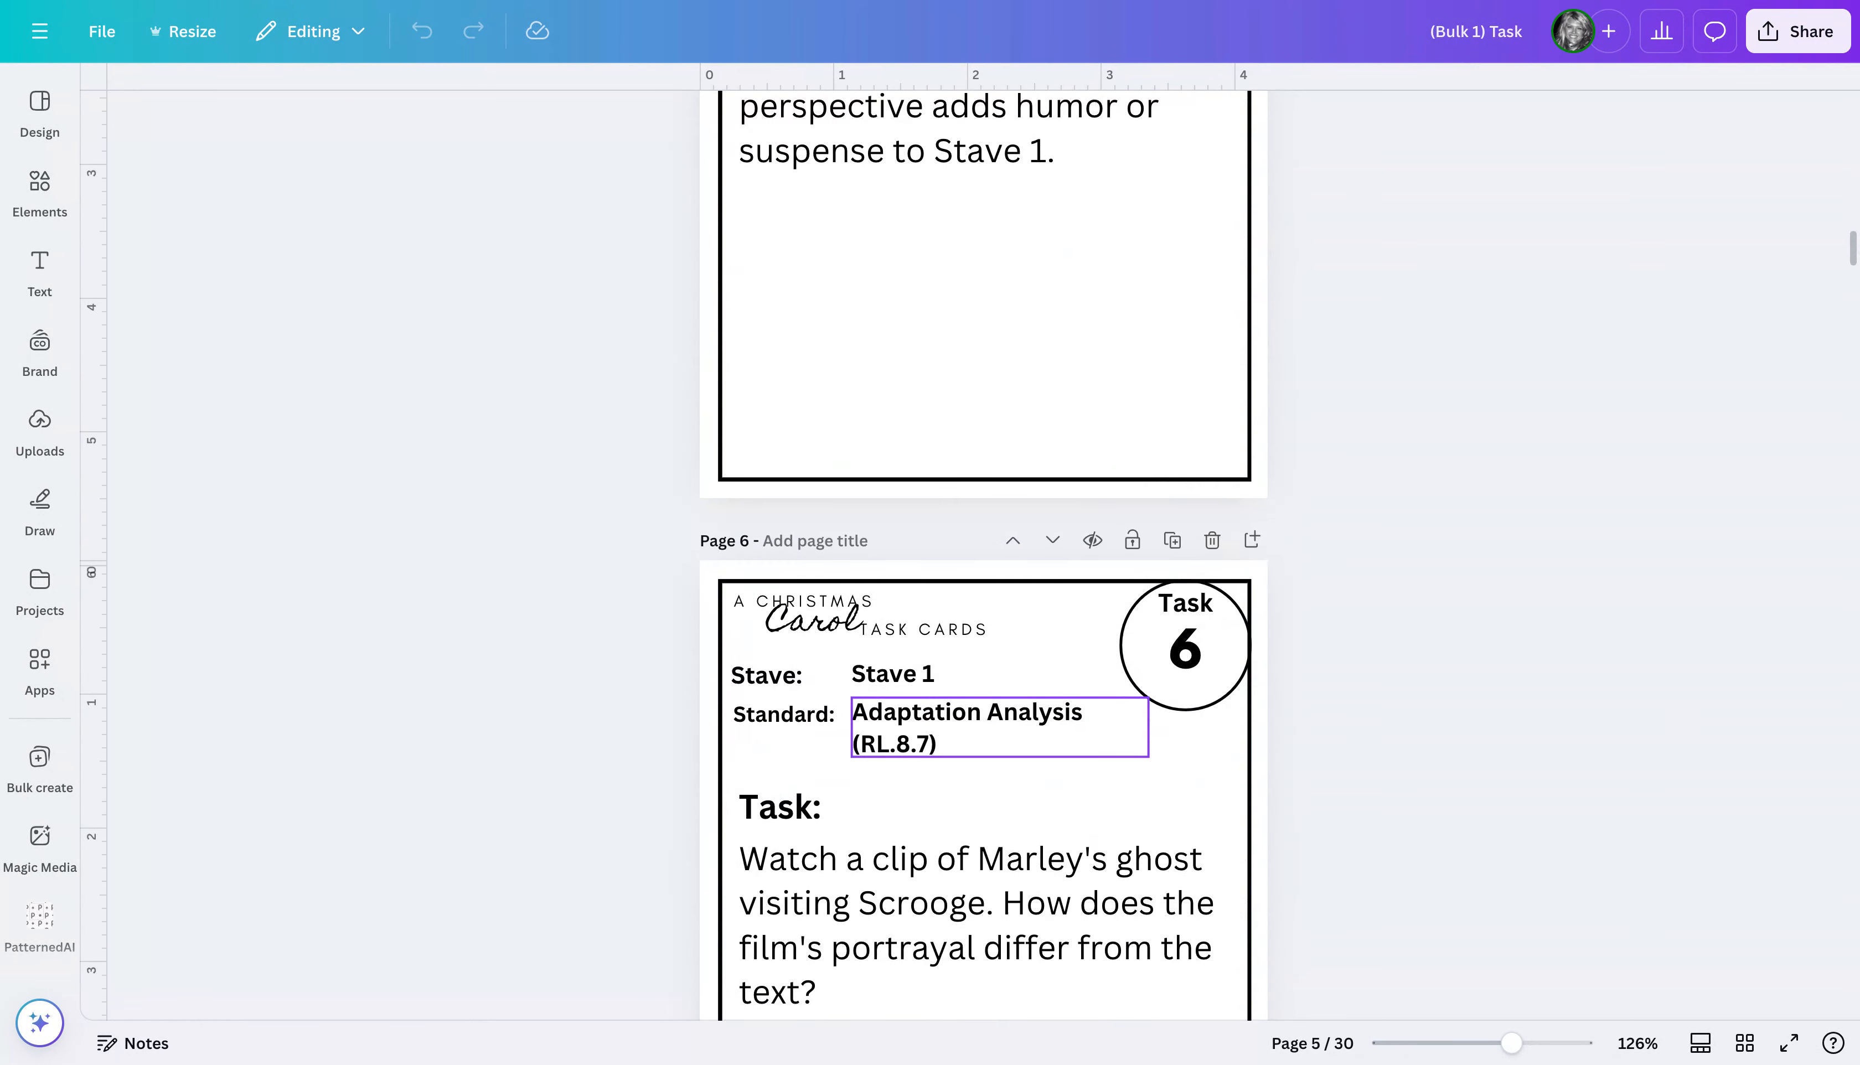
# Open the download options for the generated card design and list the available file types
pyautogui.scroll(-2, 1070, 793)
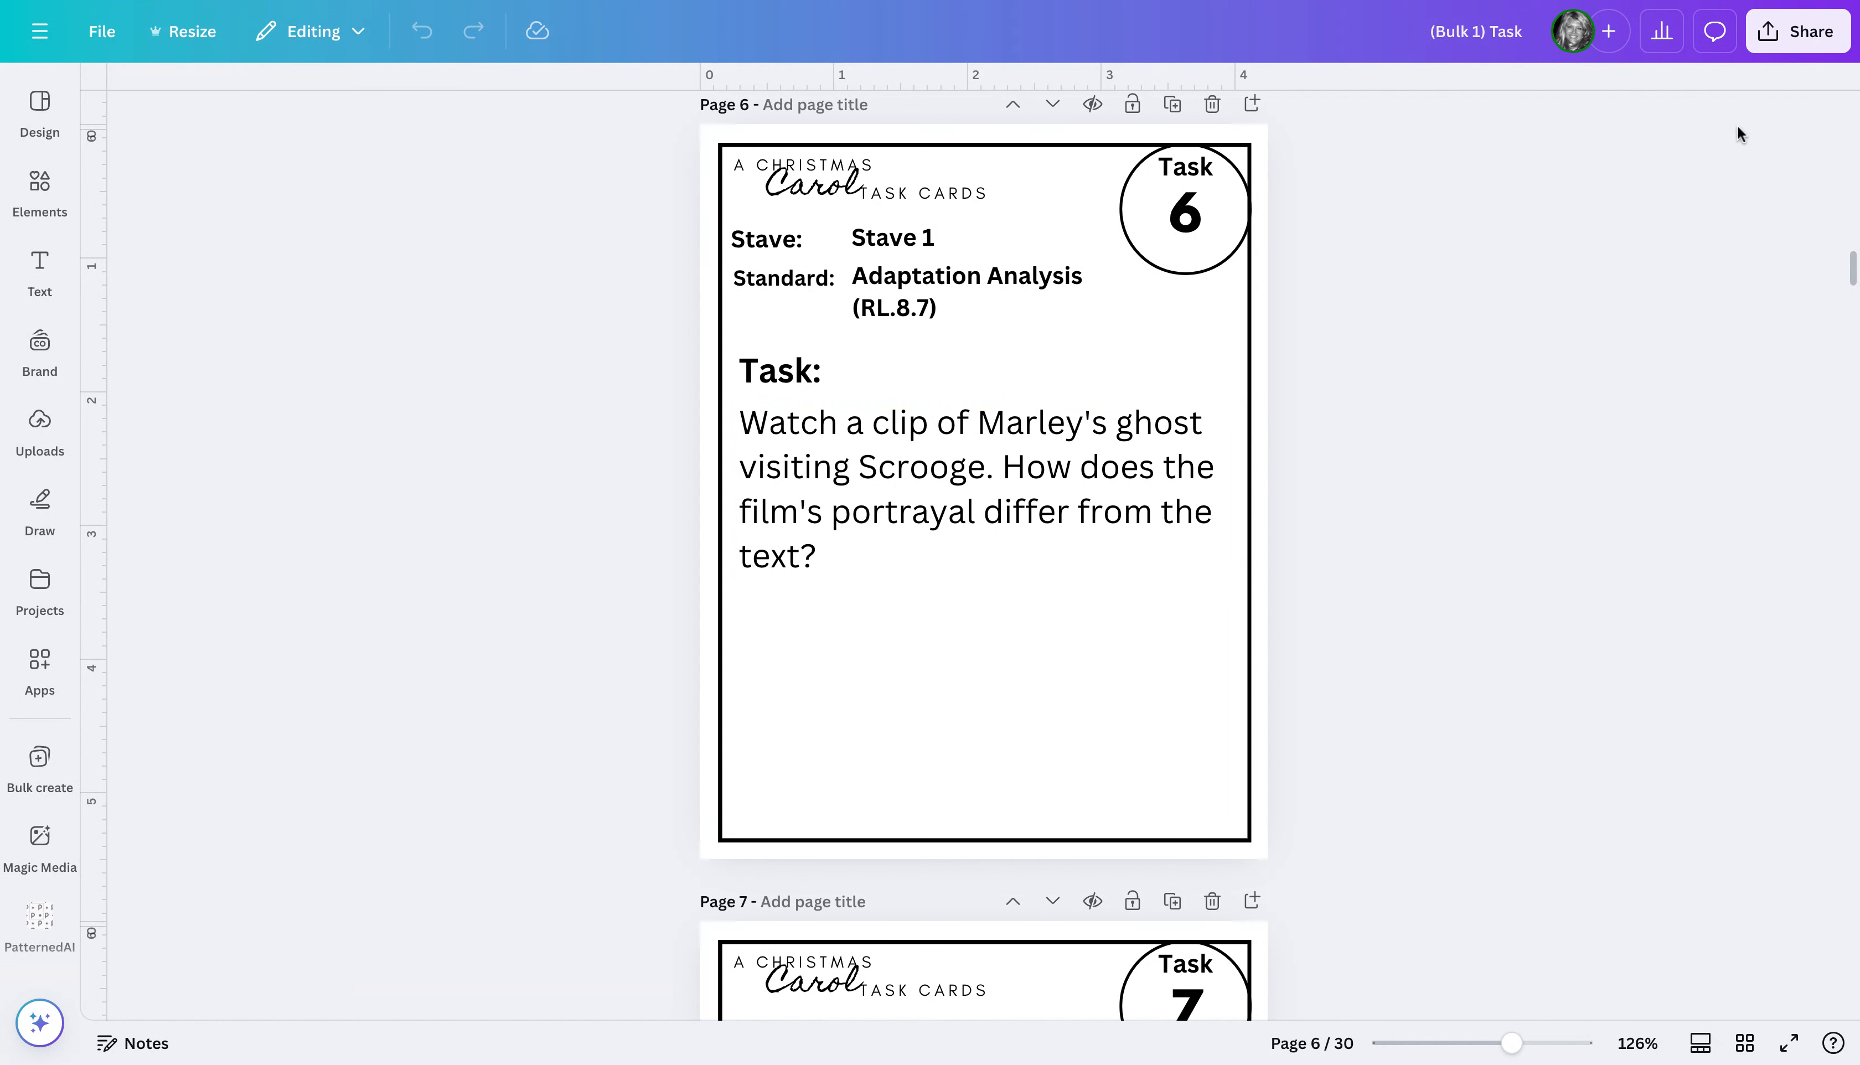
pyautogui.click(1809, 31)
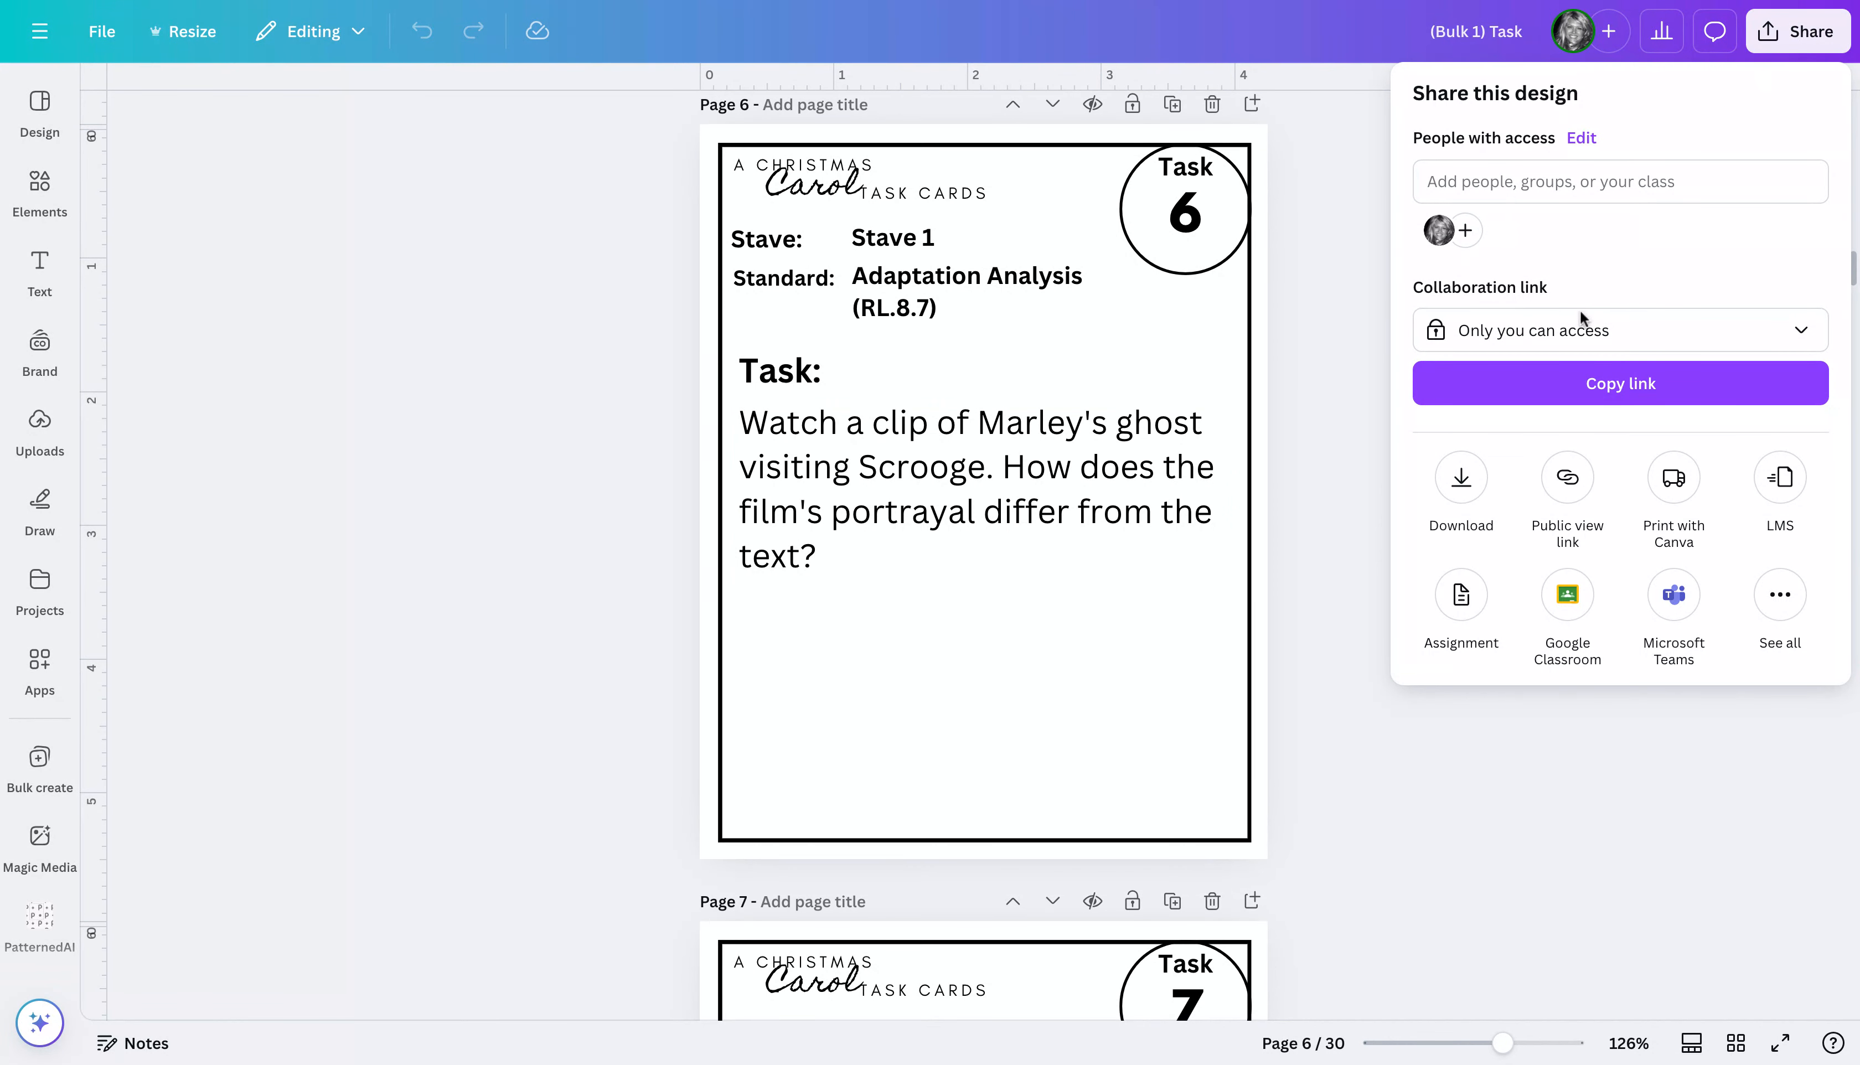
pyautogui.click(1461, 478)
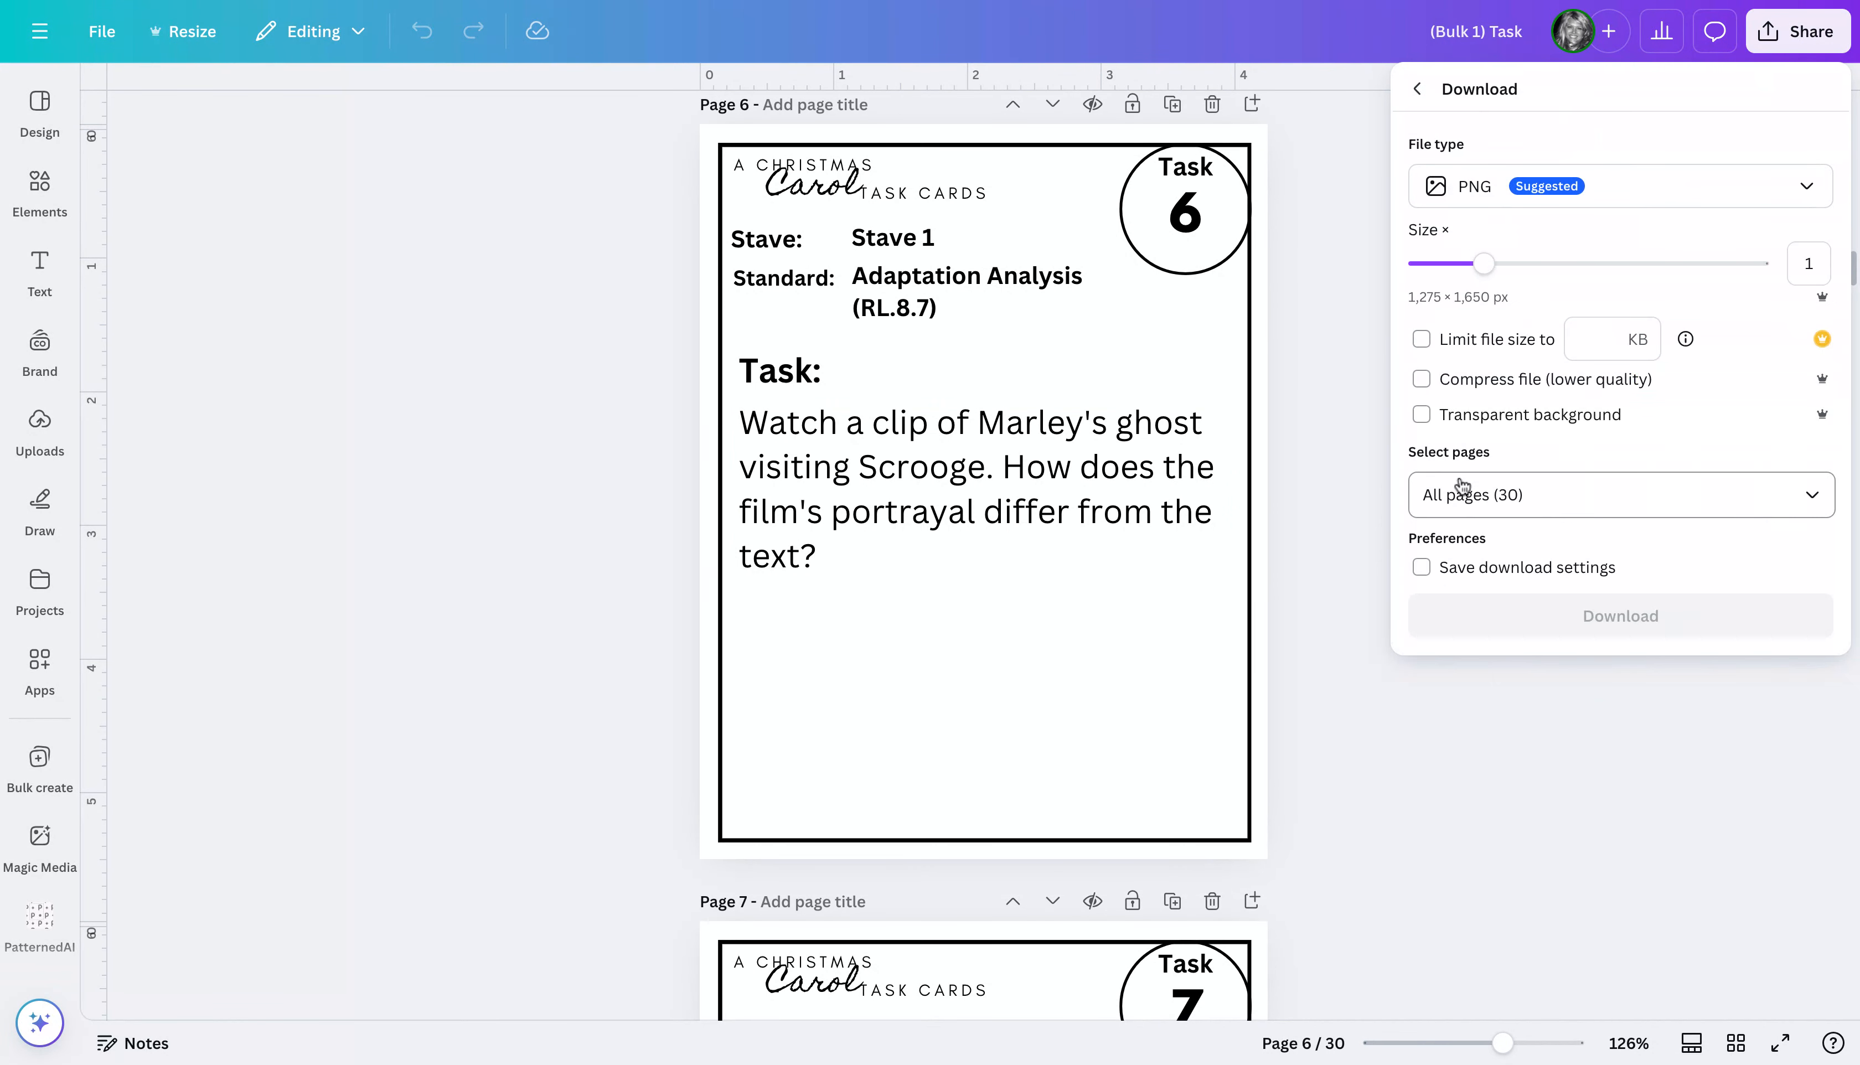
pyautogui.click(1546, 199)
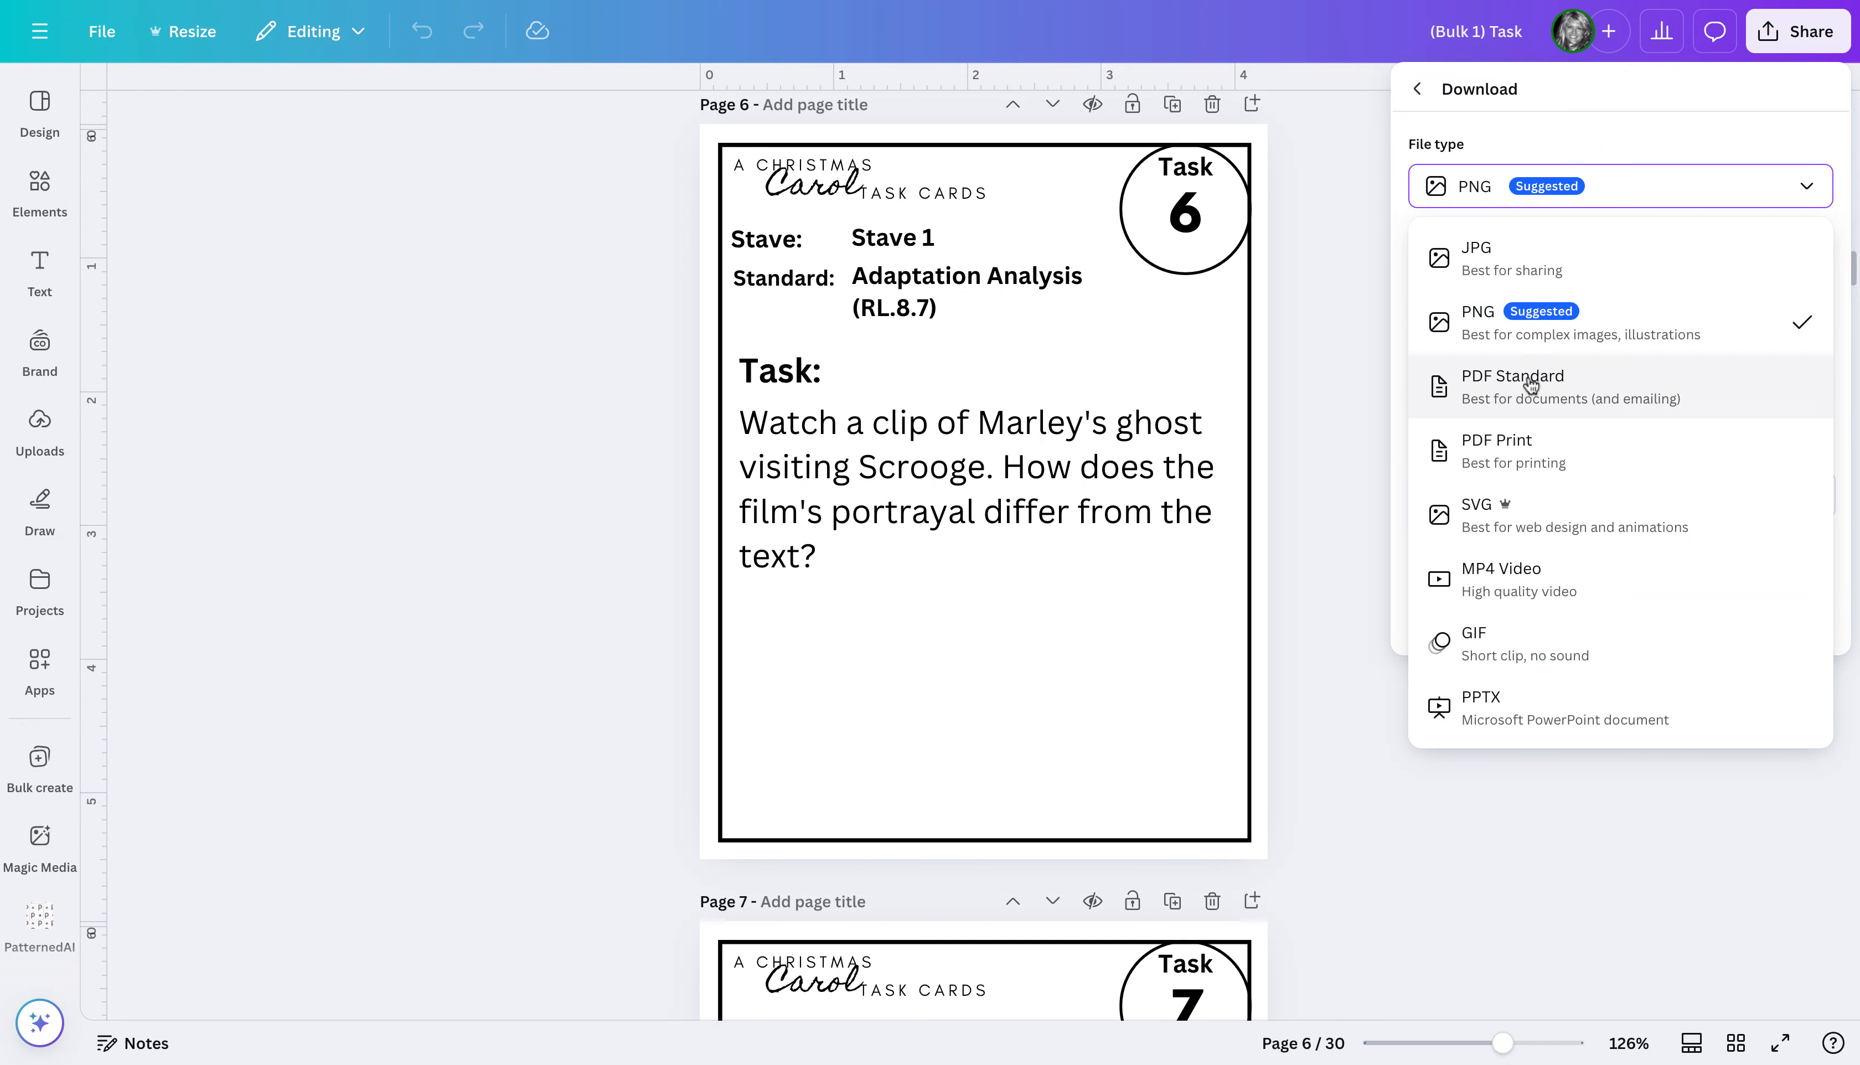
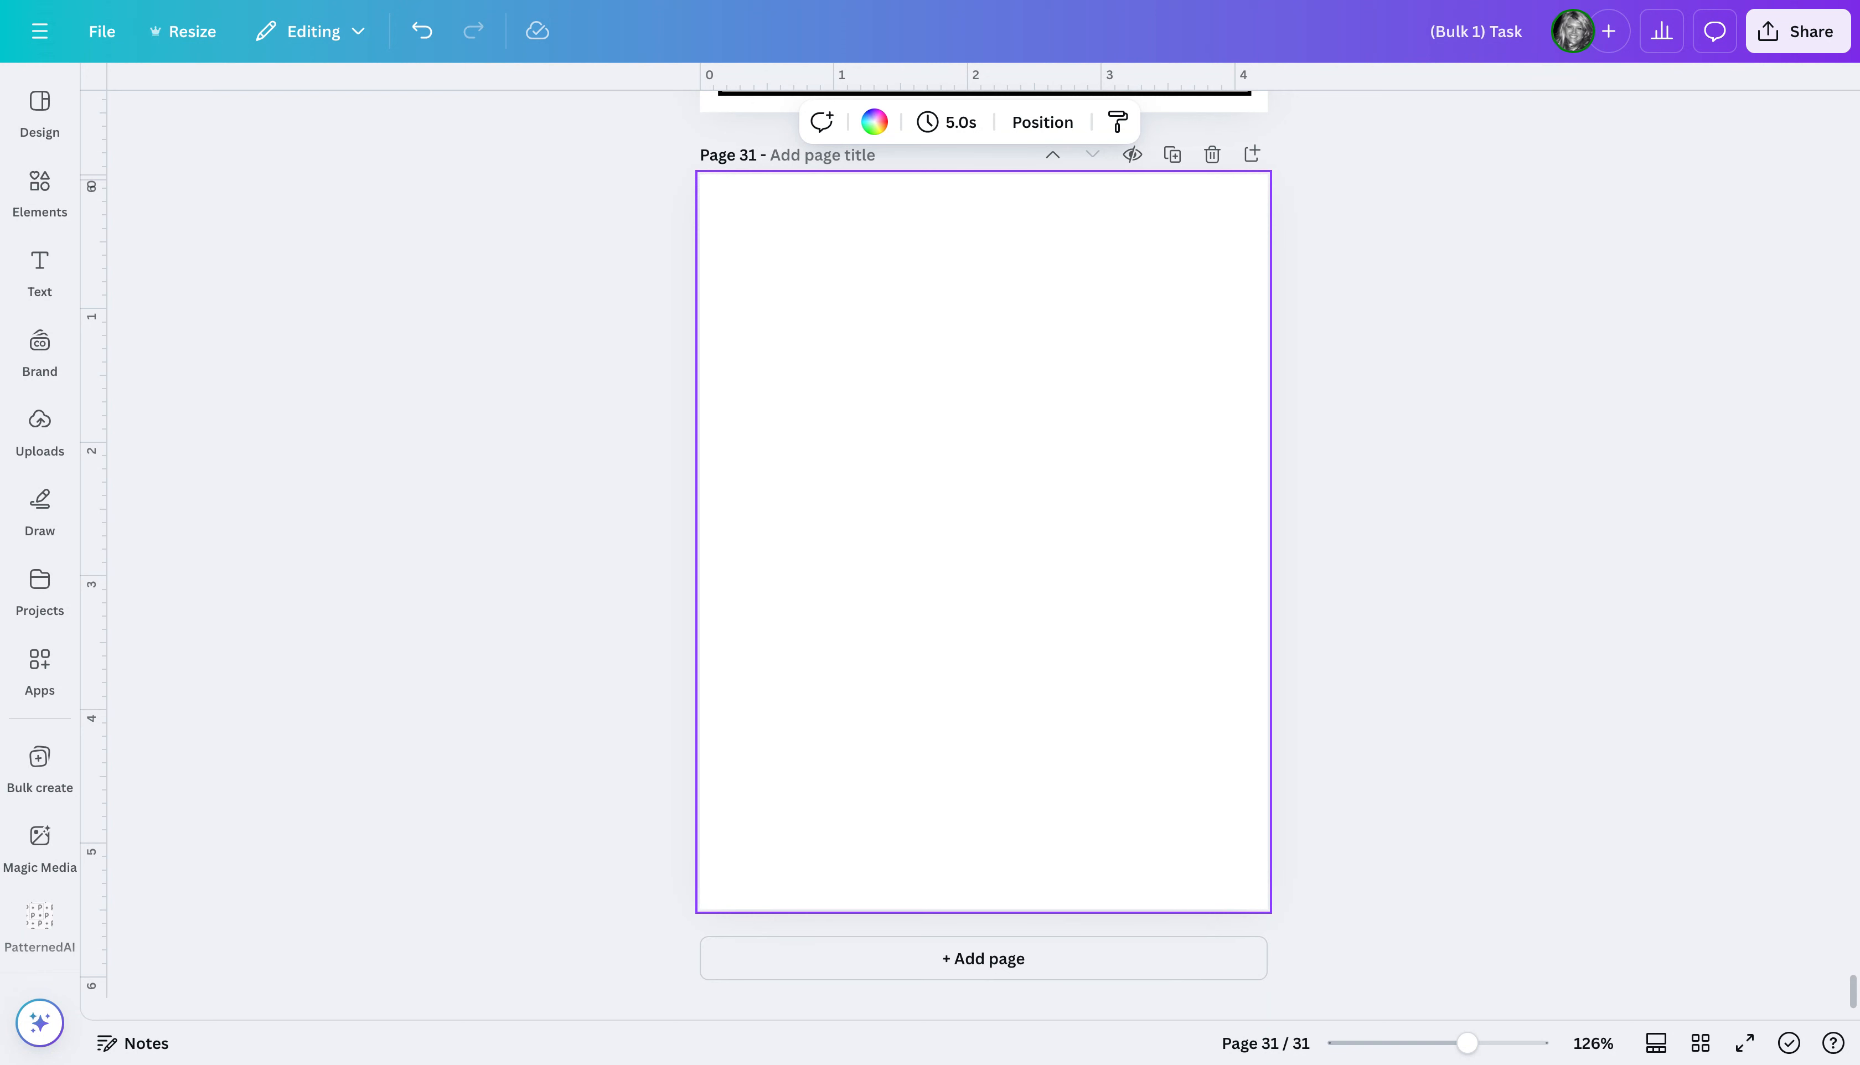
pyautogui.click(33, 437)
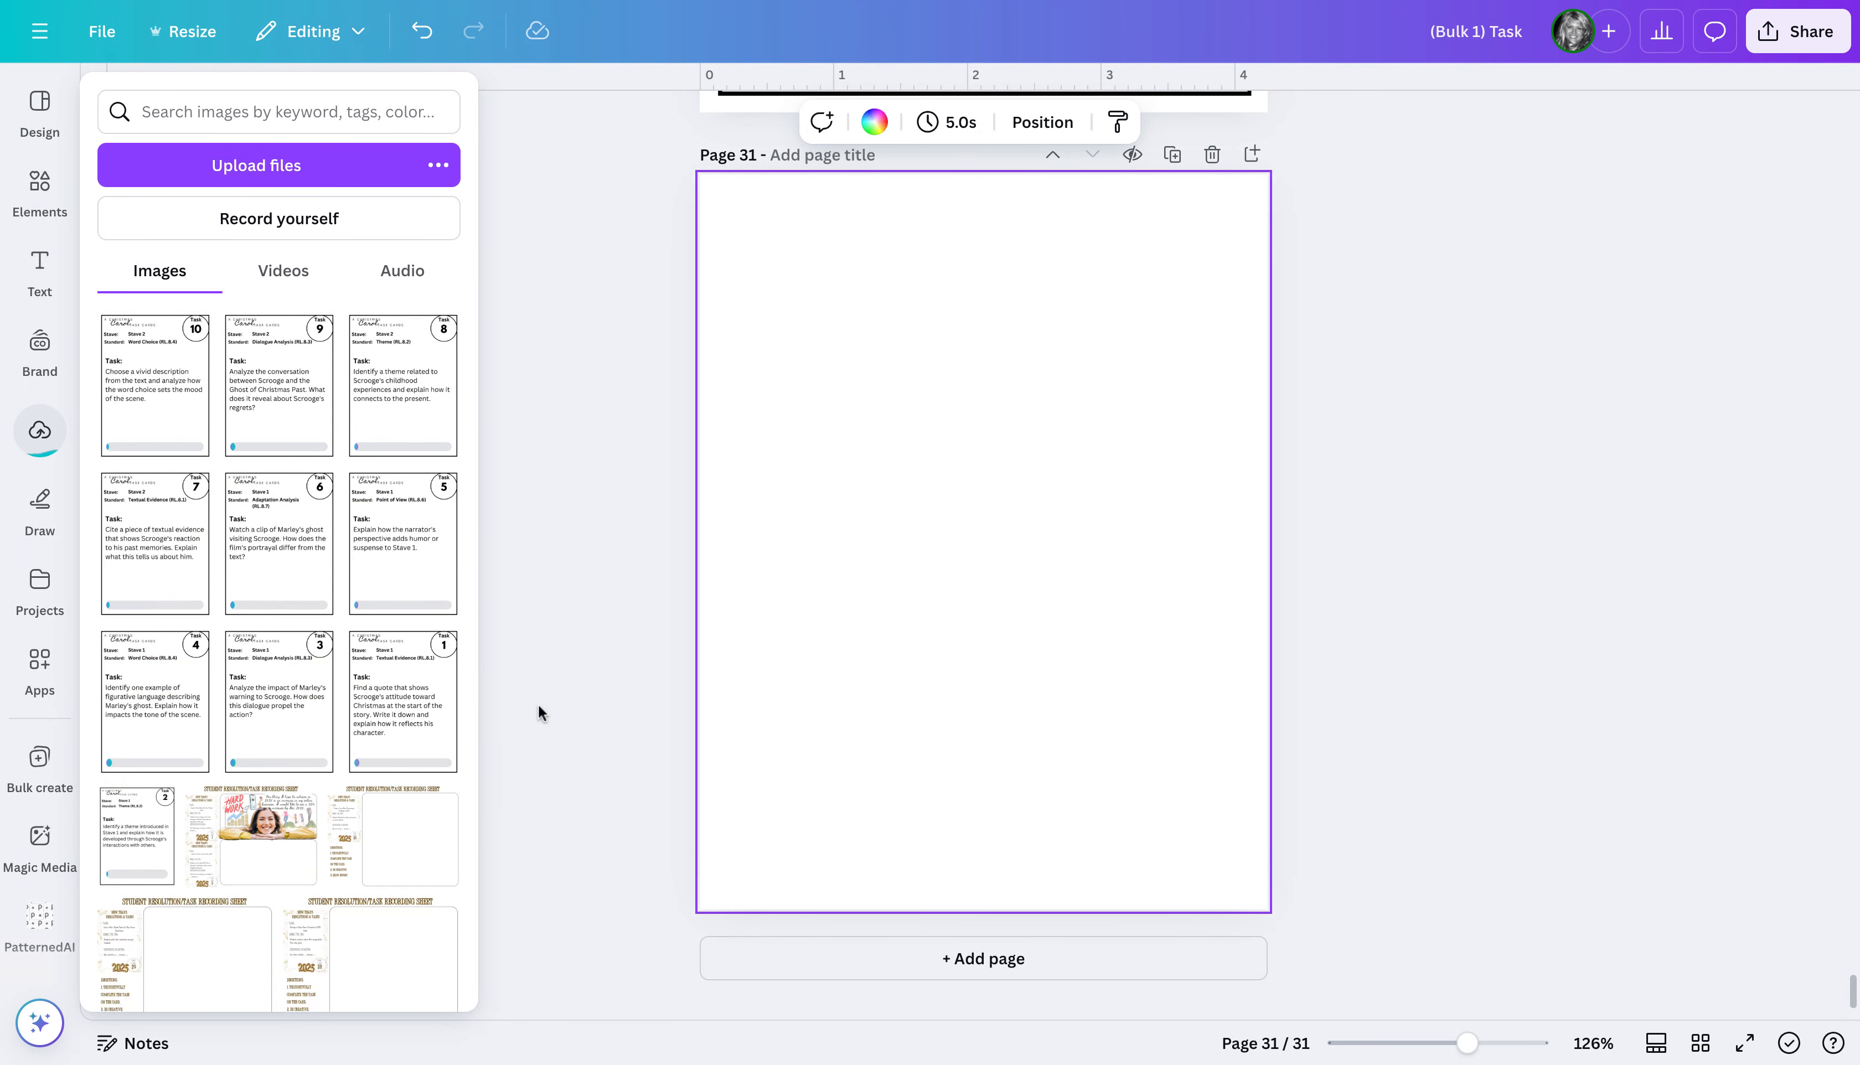
pyautogui.click(102, 34)
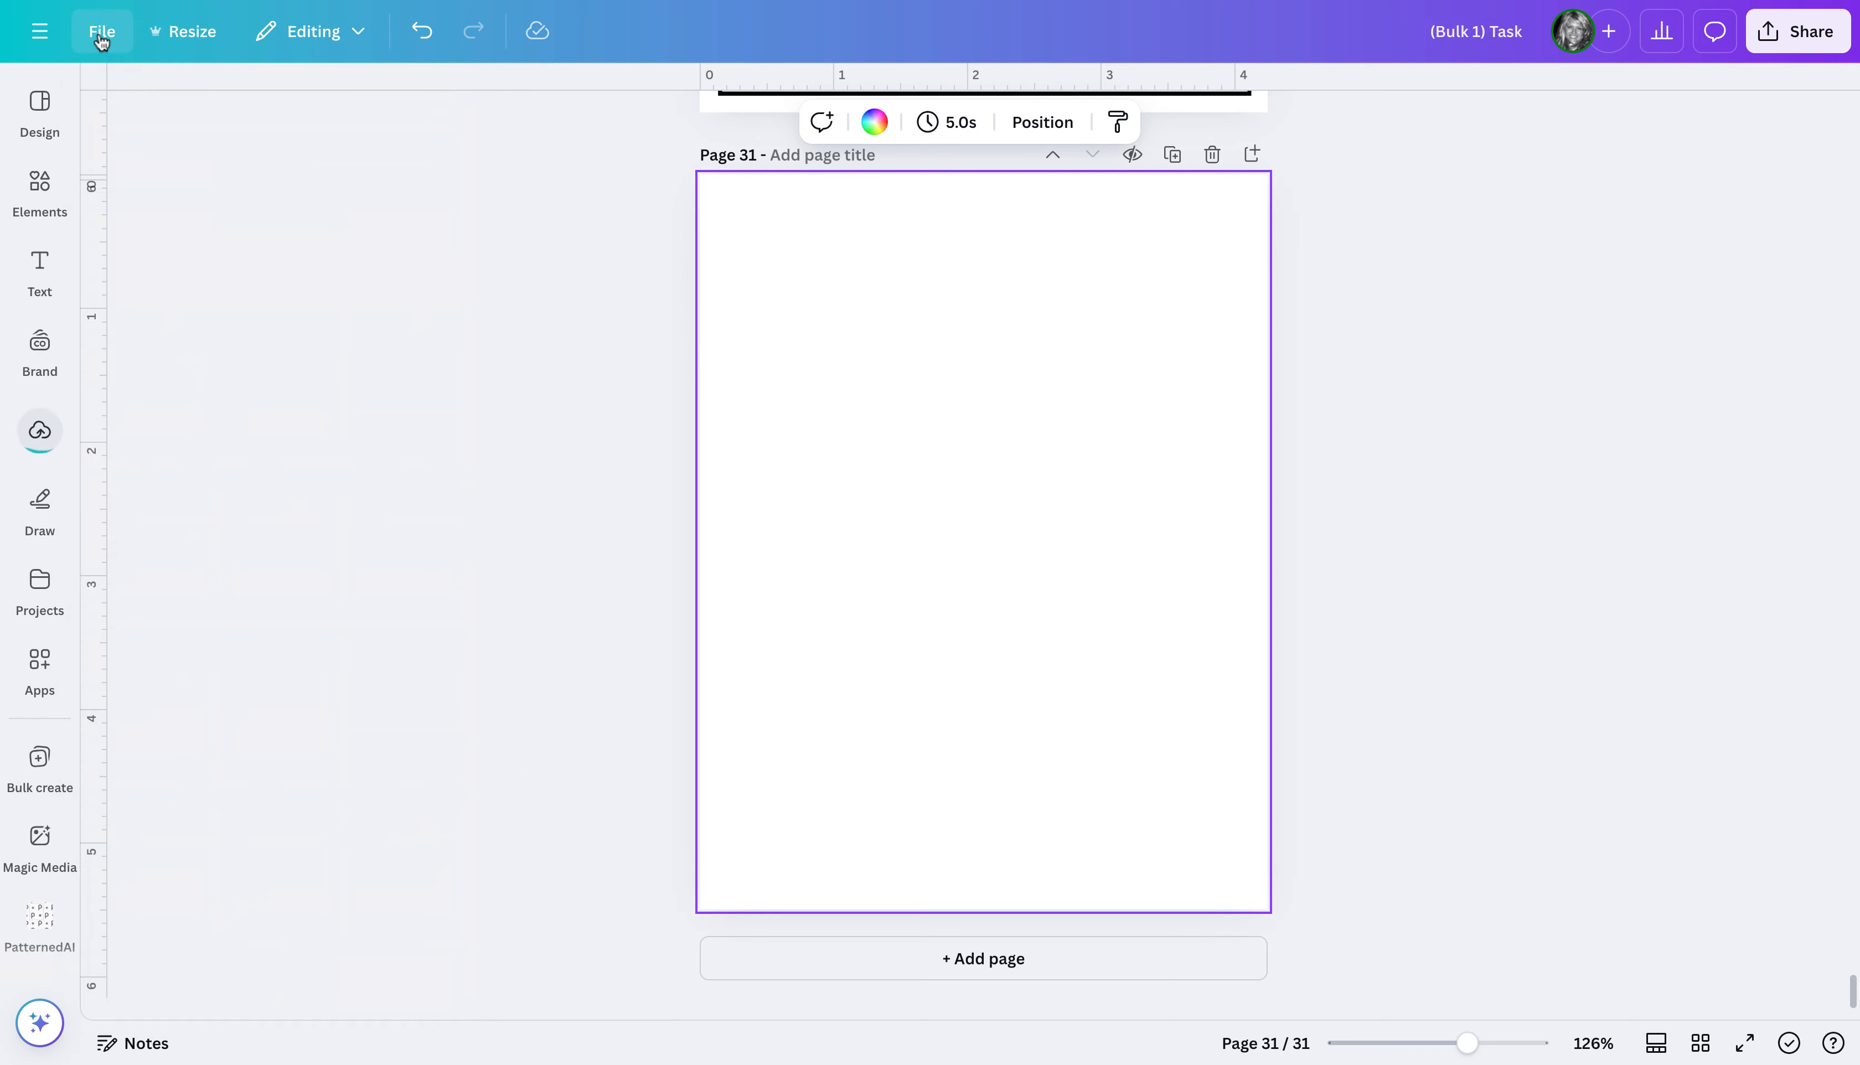
pyautogui.click(101, 37)
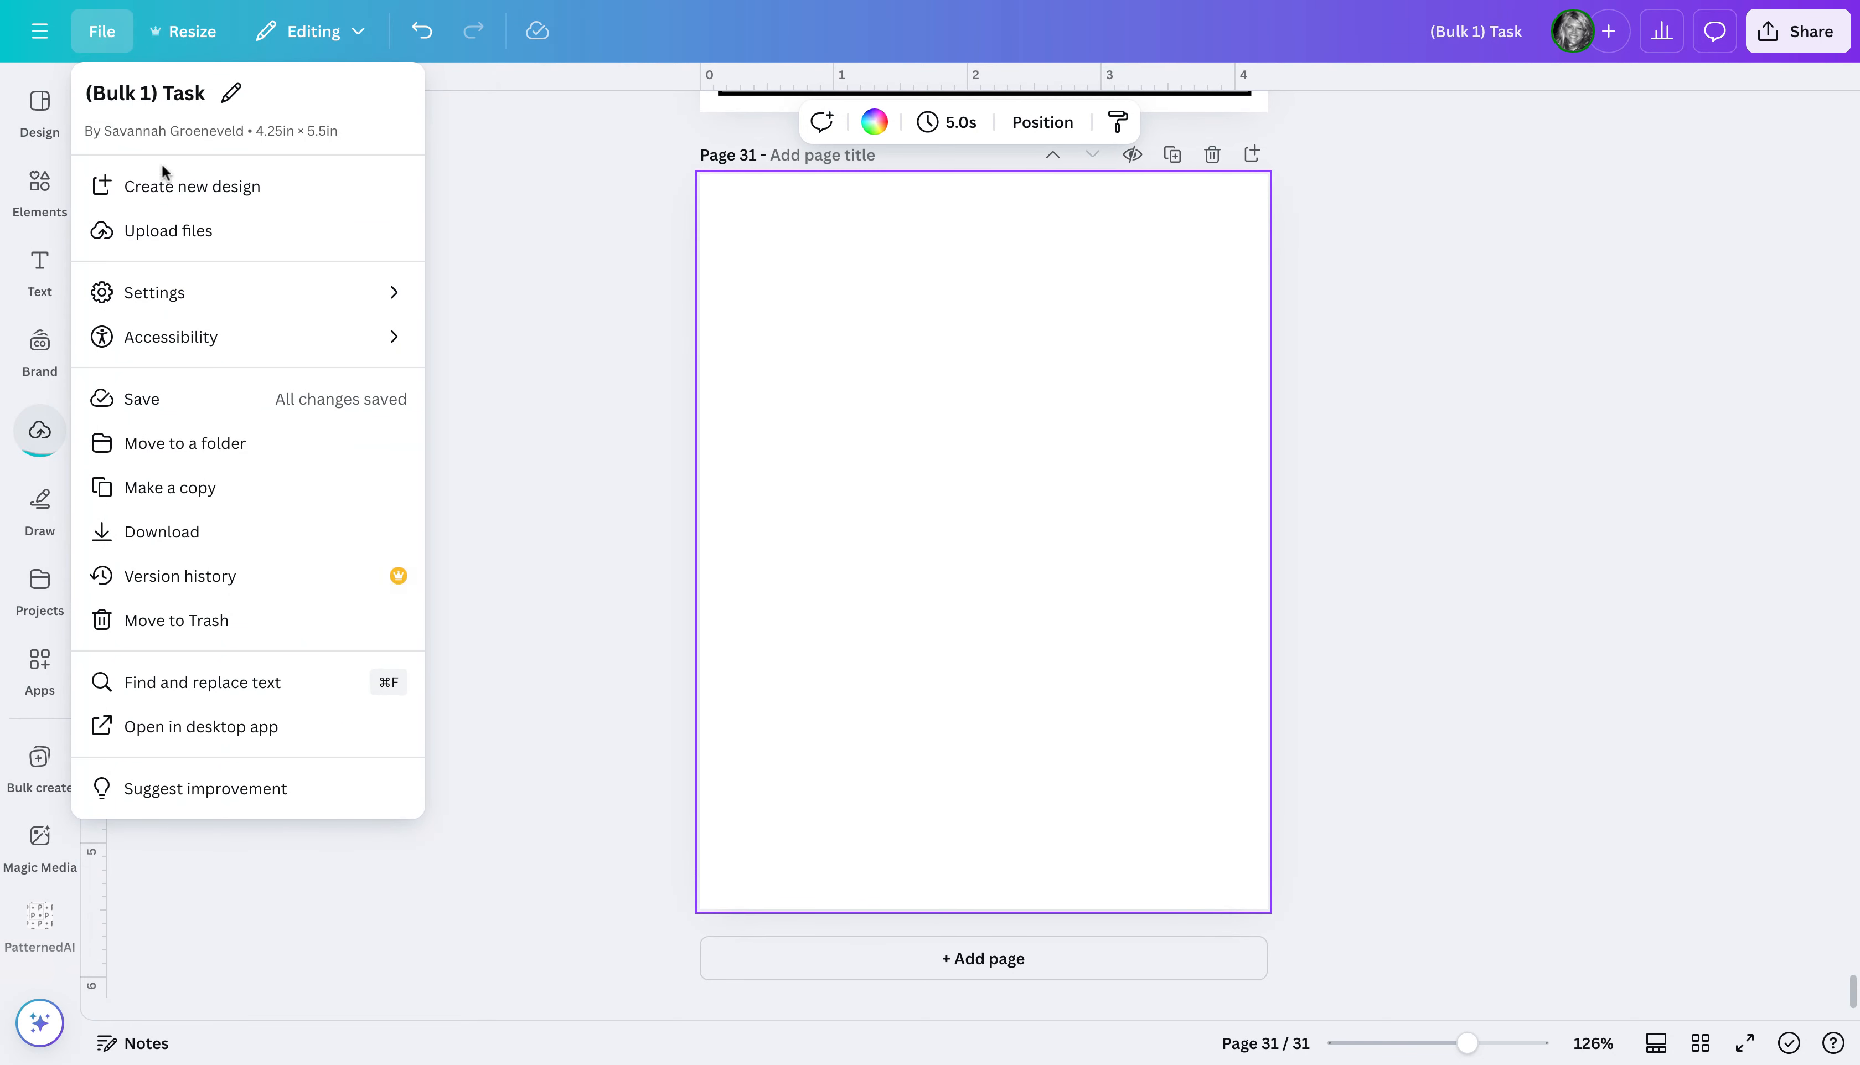
pyautogui.click(170, 194)
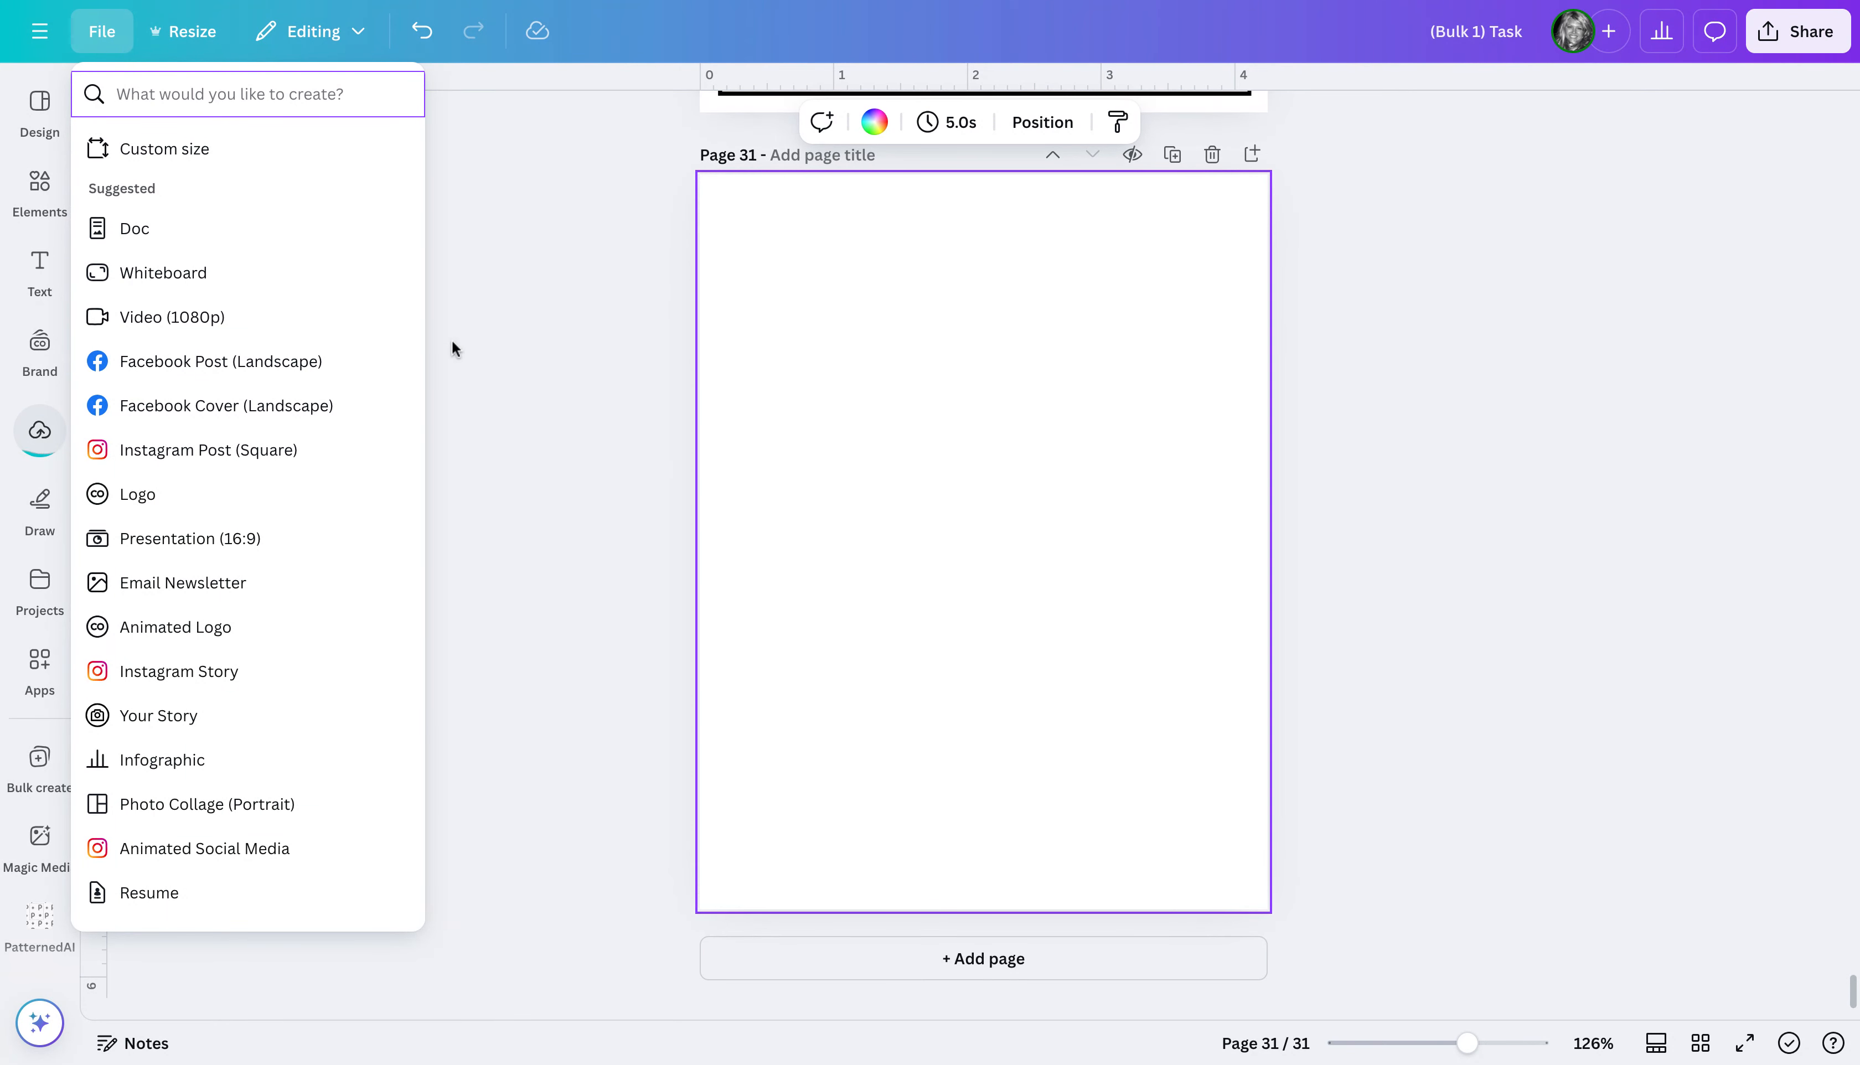
pyautogui.click(192, 149)
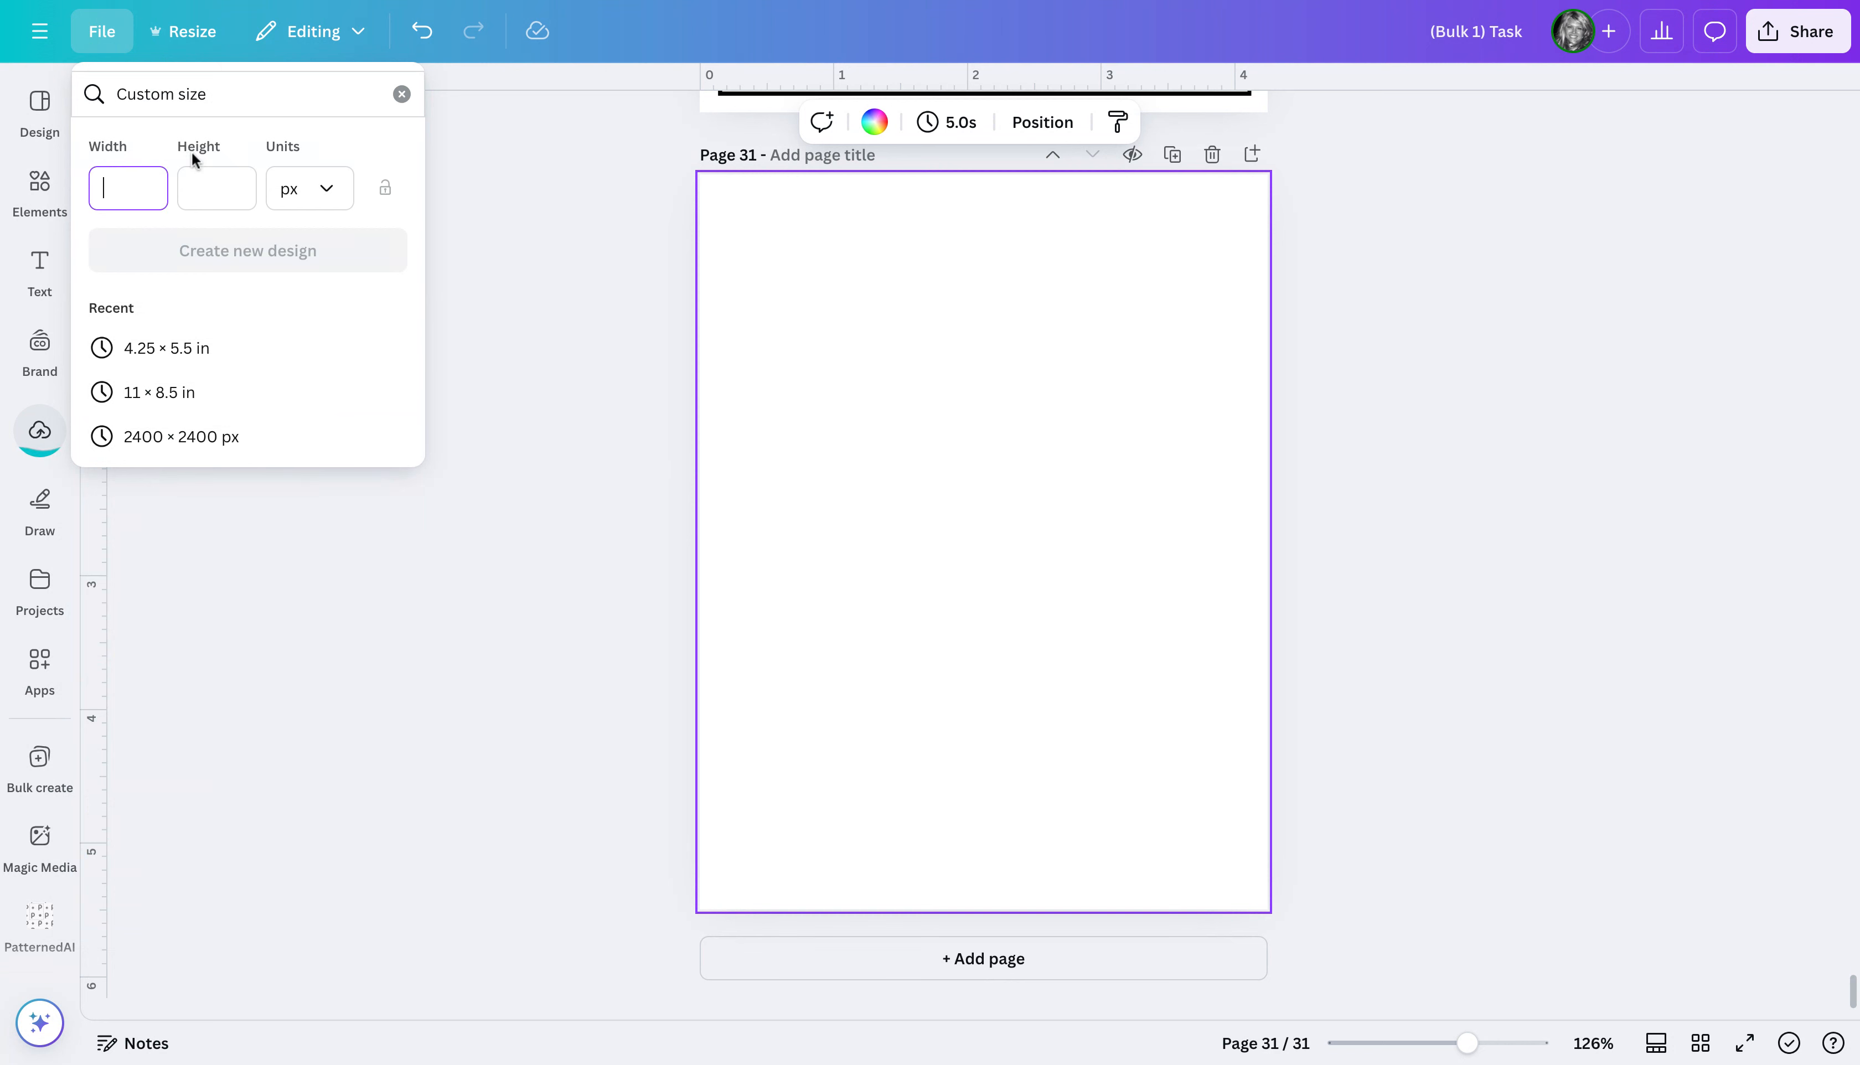
pyautogui.click(307, 199)
pyautogui.click(313, 295)
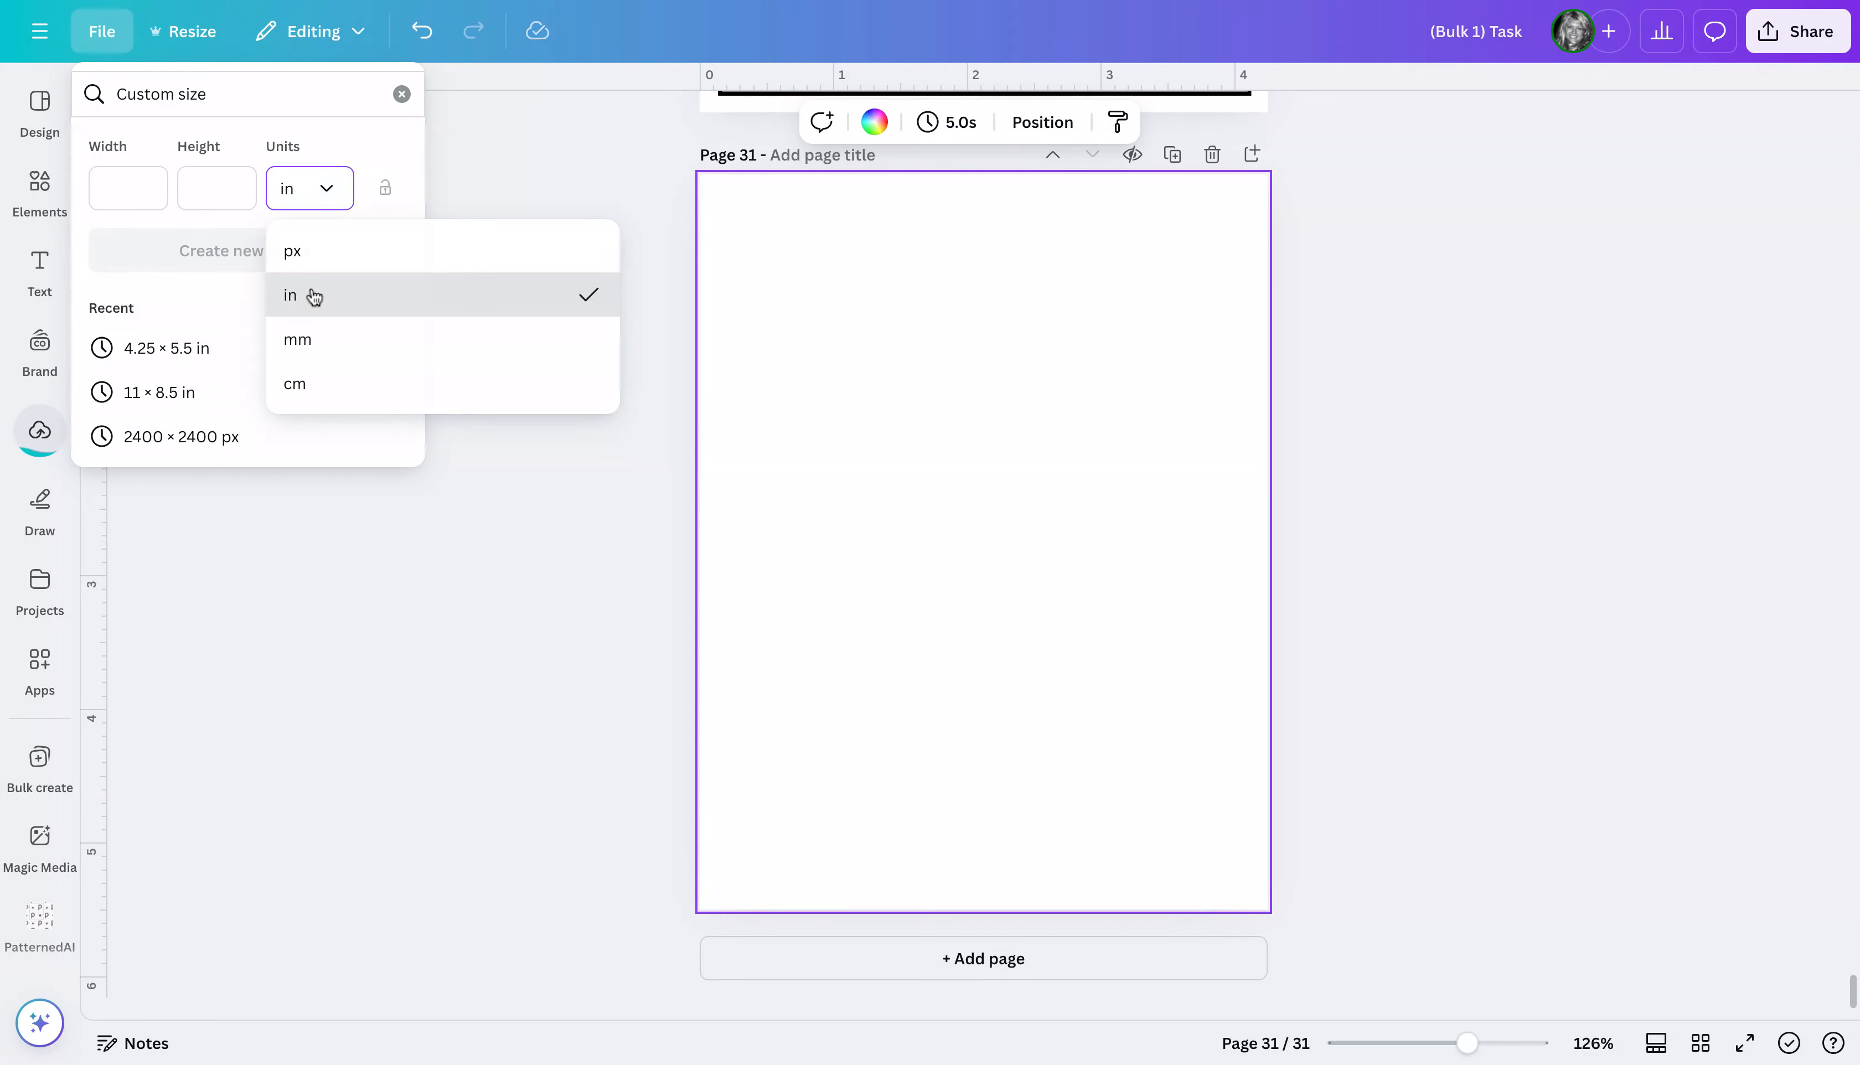
pyautogui.click(151, 186)
pyautogui.write('11')
pyautogui.click(219, 189)
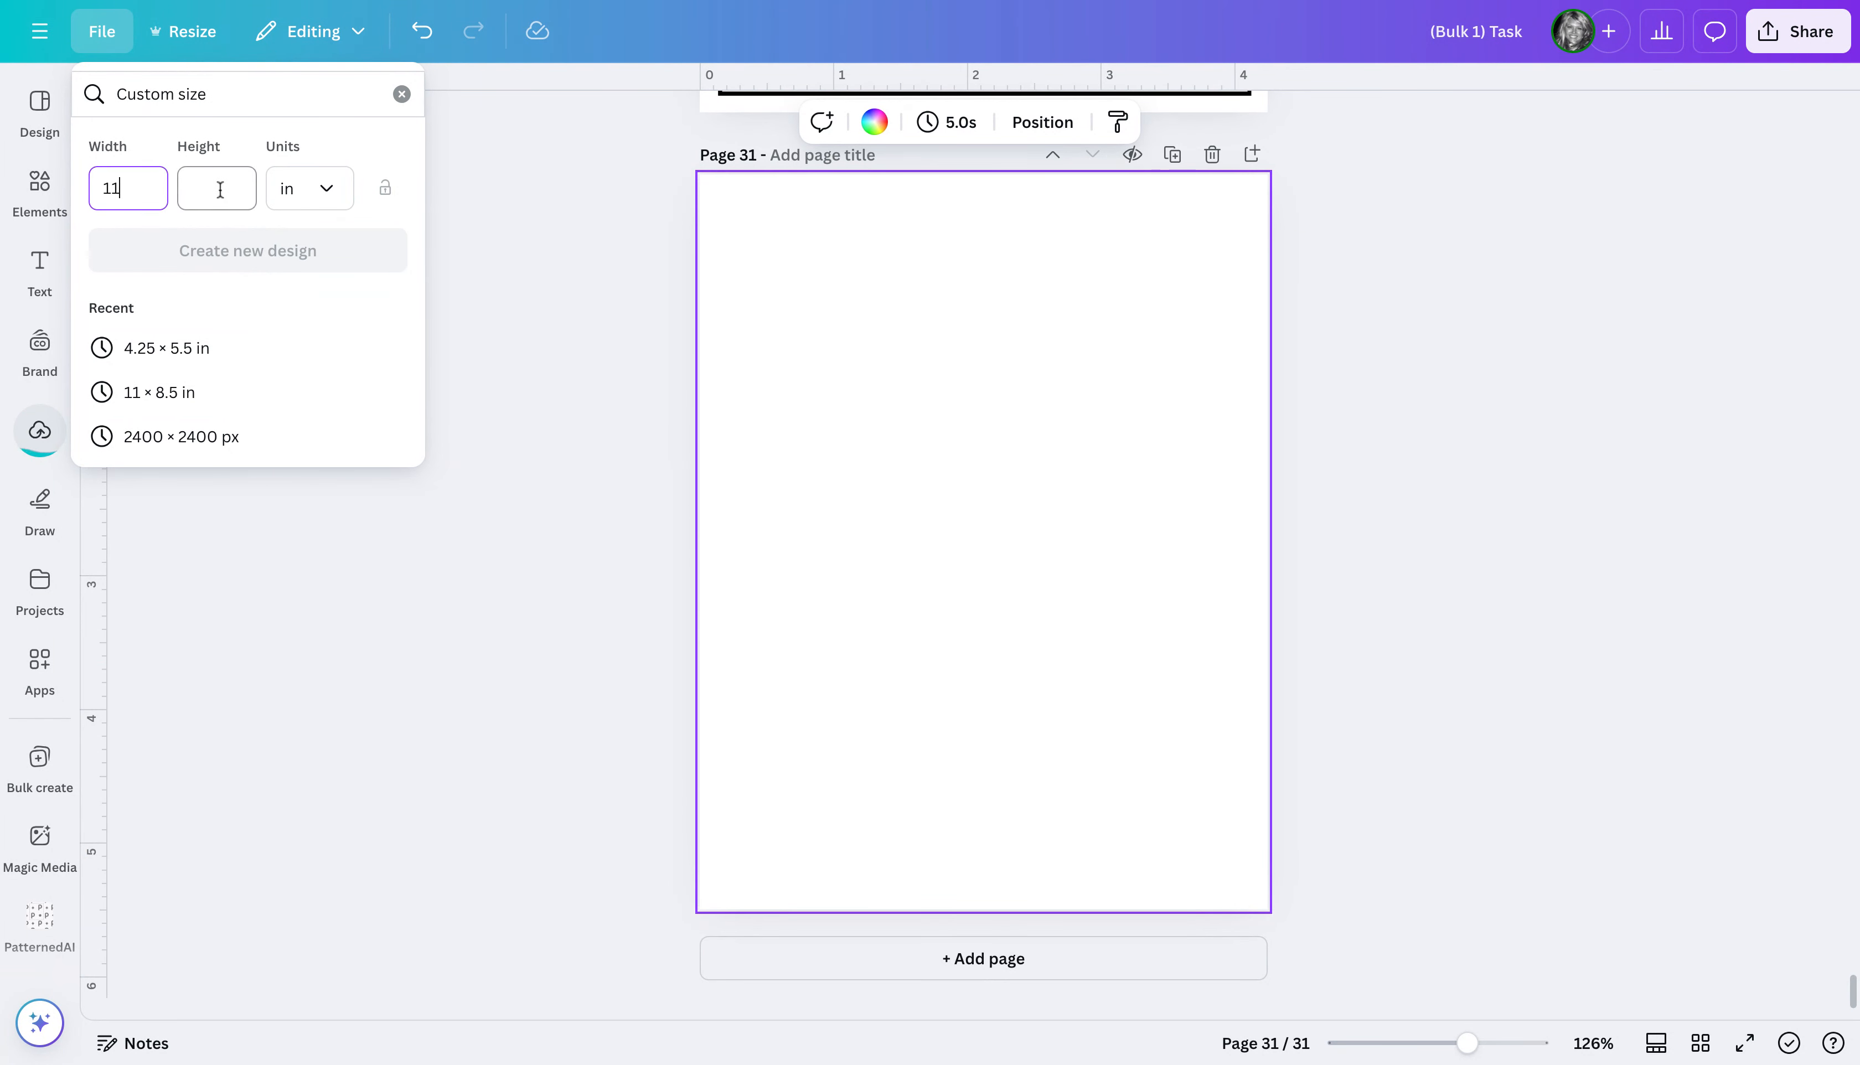
pyautogui.write('8.5')
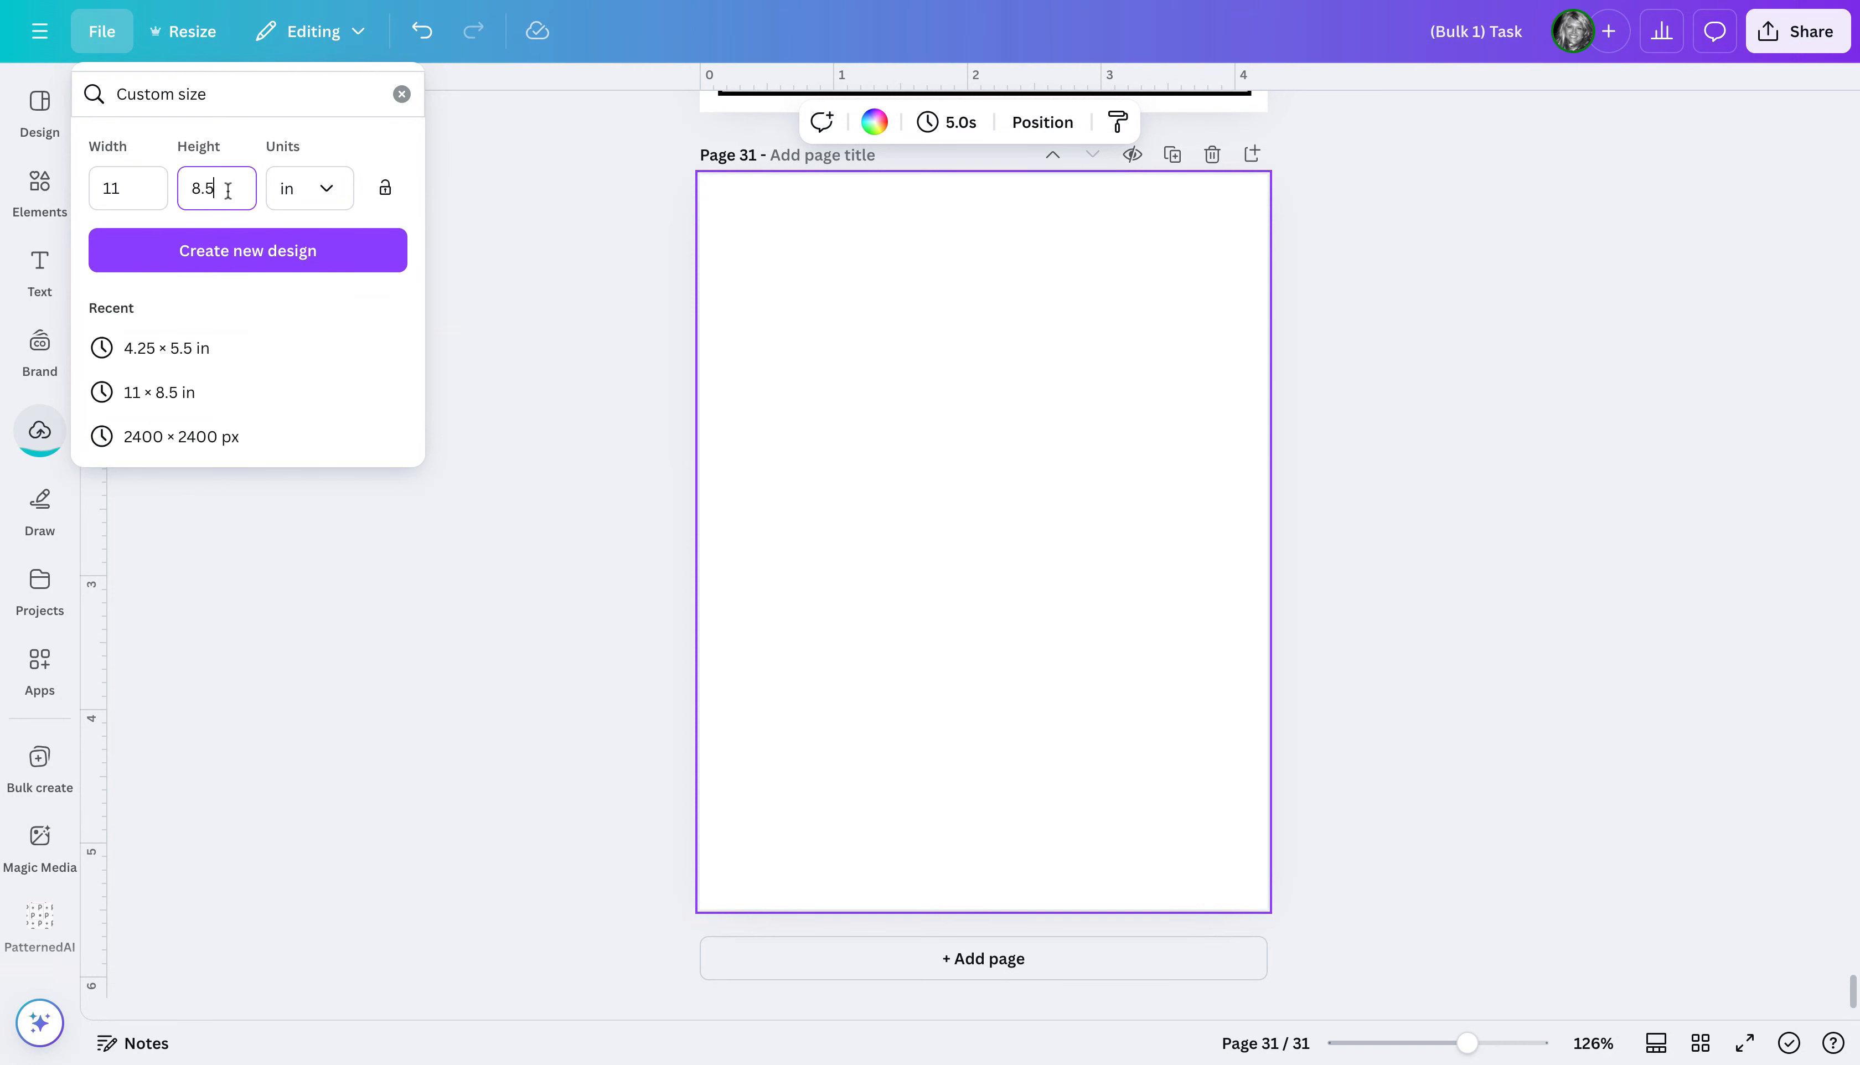
pyautogui.click(253, 250)
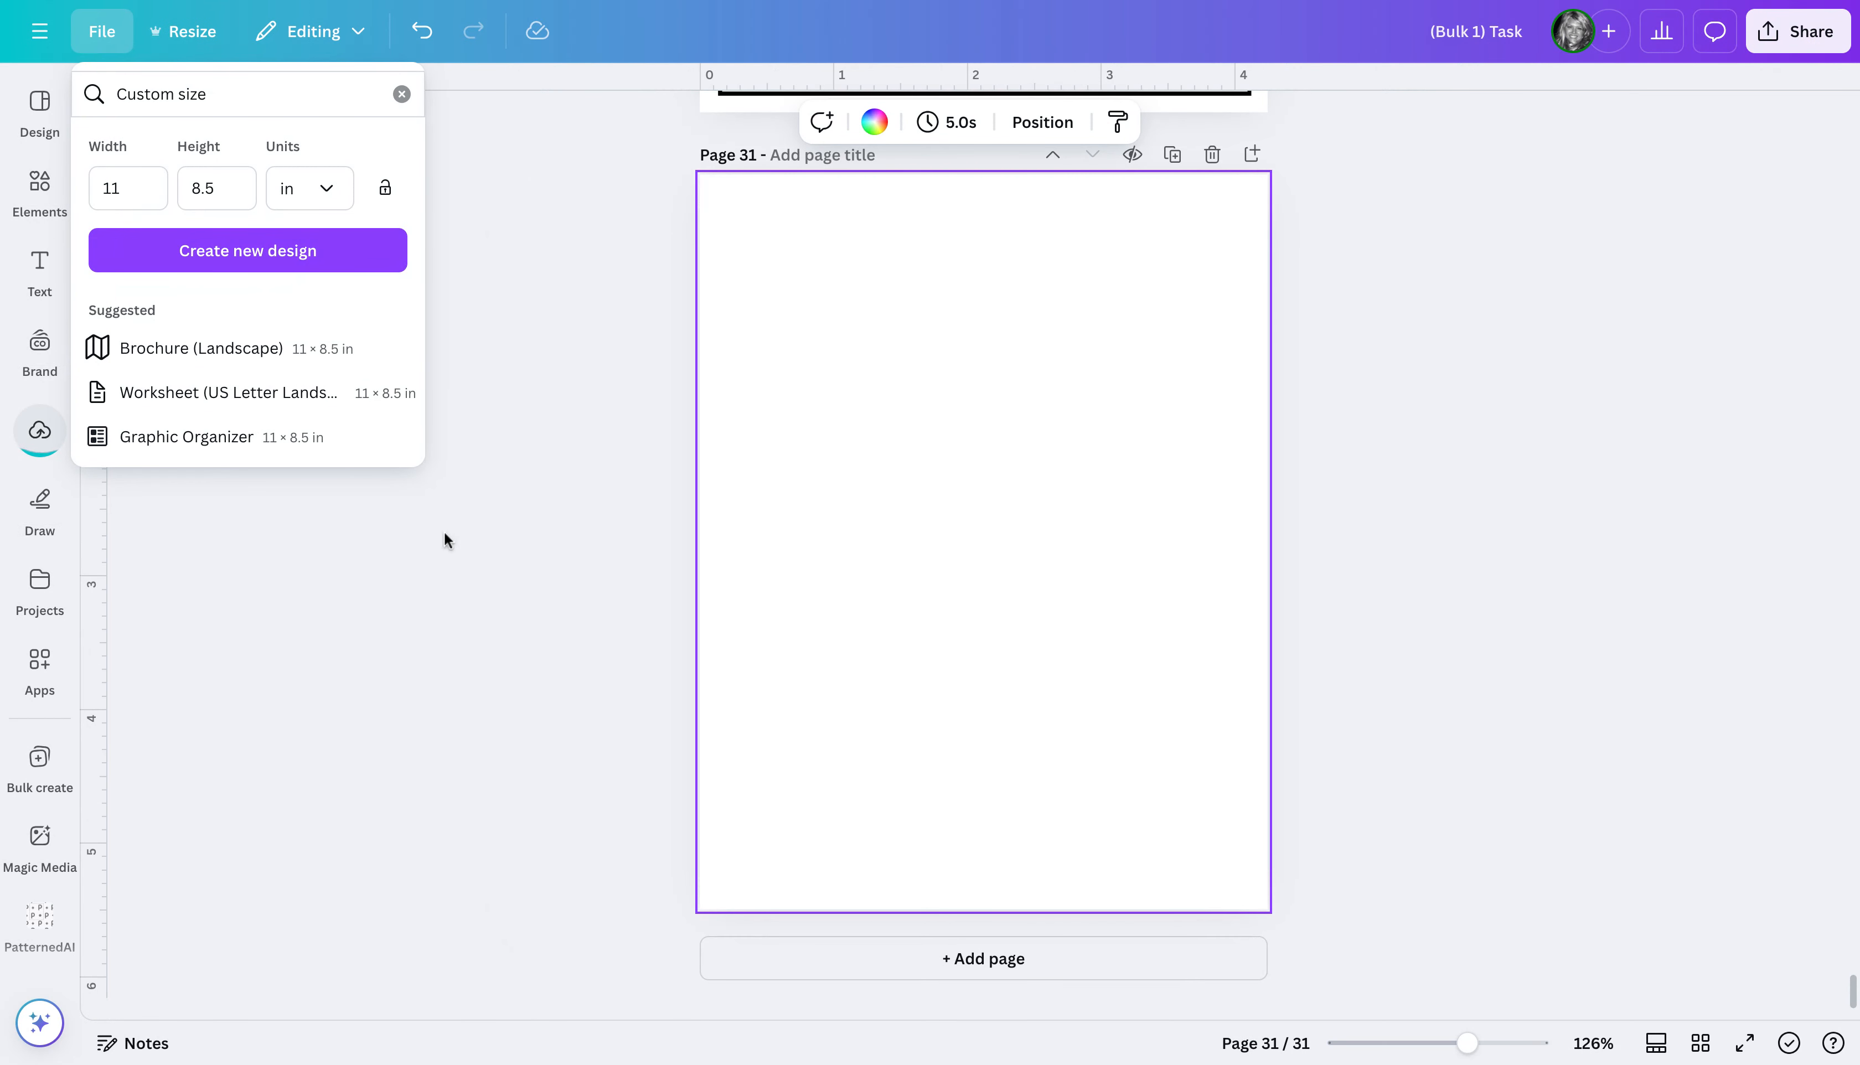
pyautogui.click(401, 93)
pyautogui.click(516, 201)
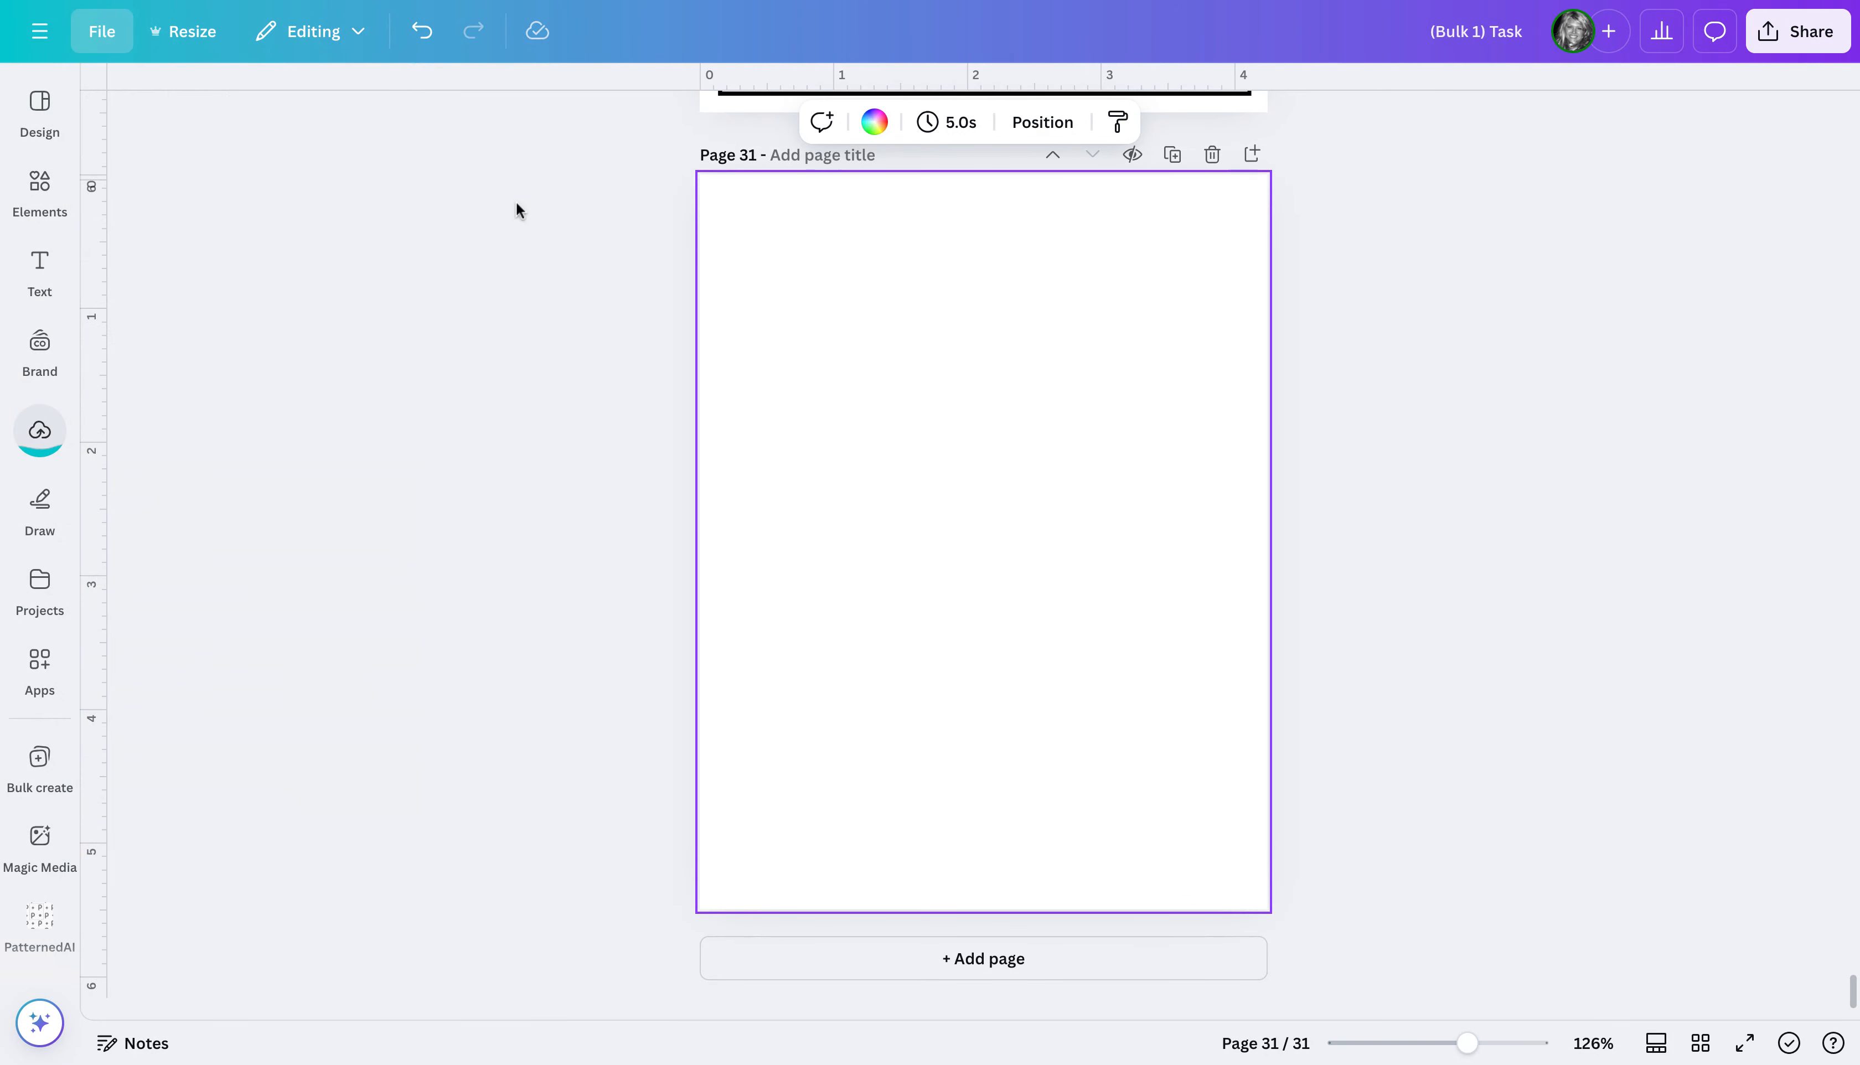
# Place the uploaded Task 1 card image on blank page 31, scaled to fill the page's lower-left quarter
pyautogui.click(40, 435)
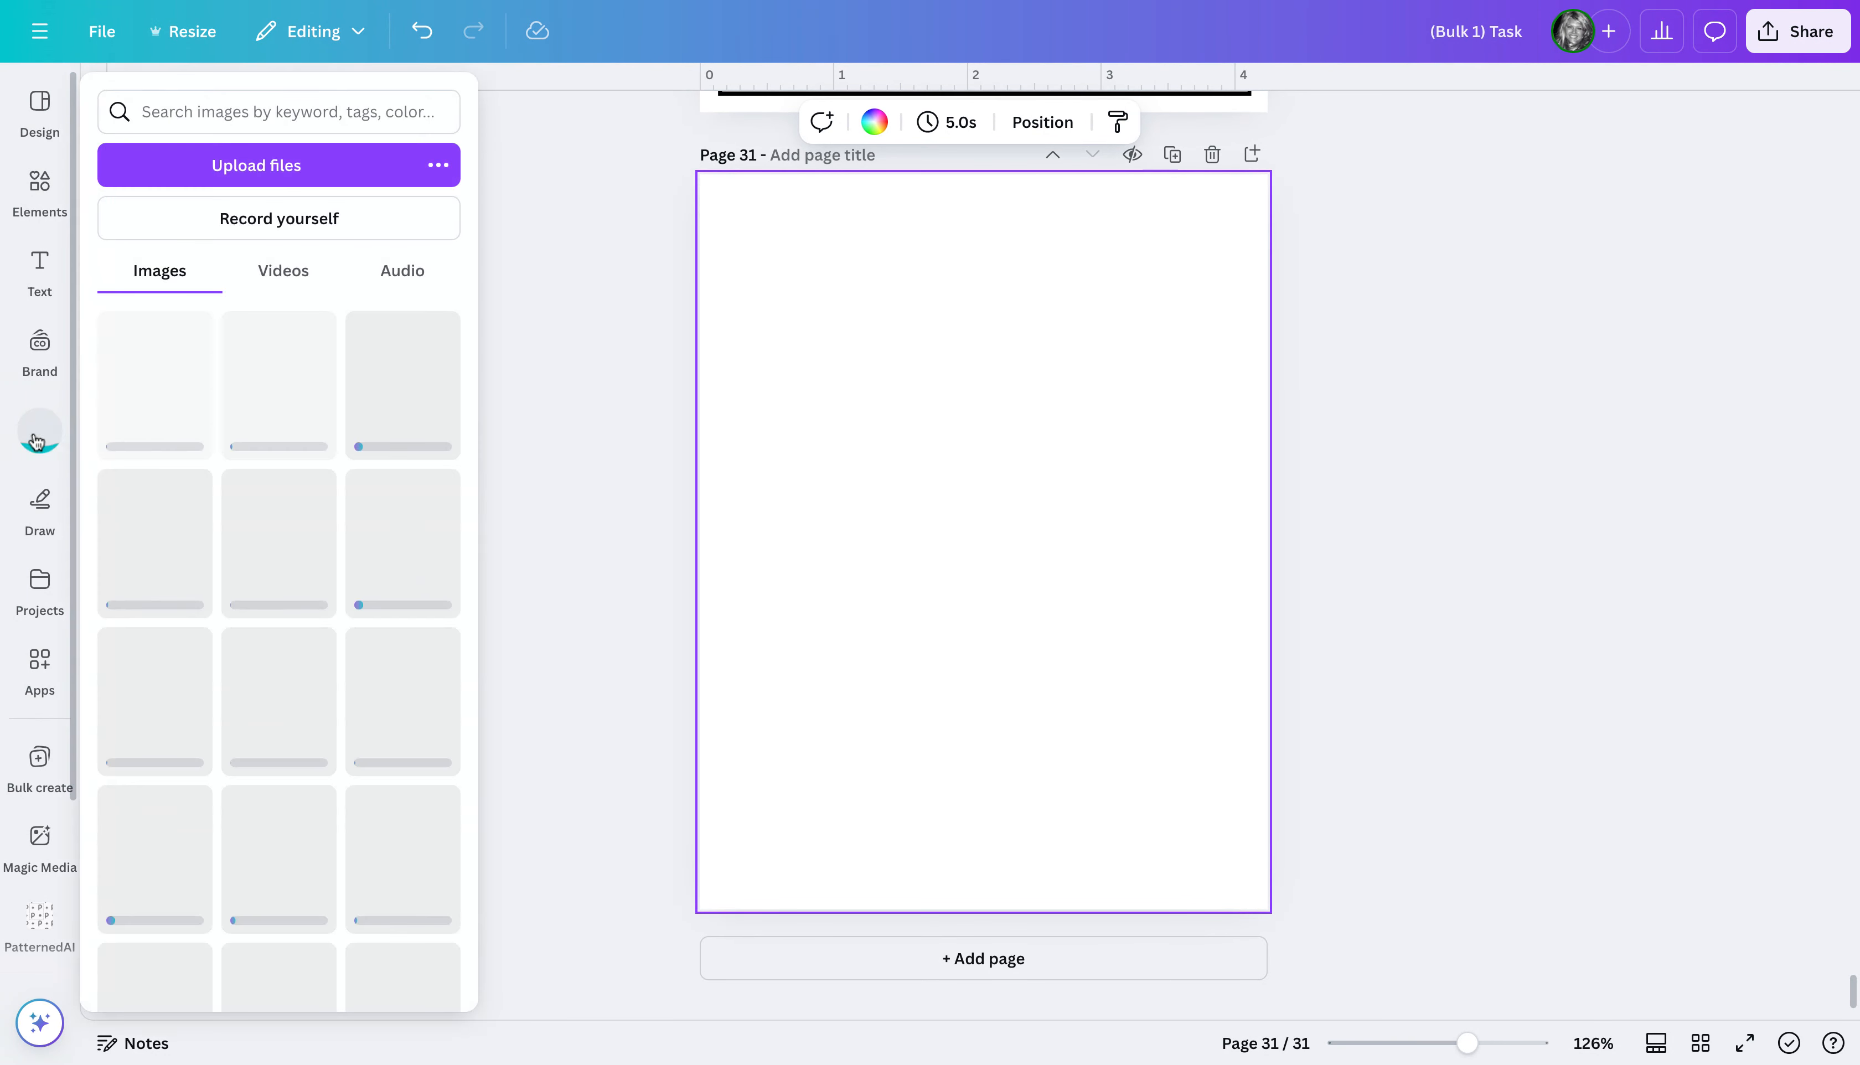
pyautogui.scroll(-10, 173, 481)
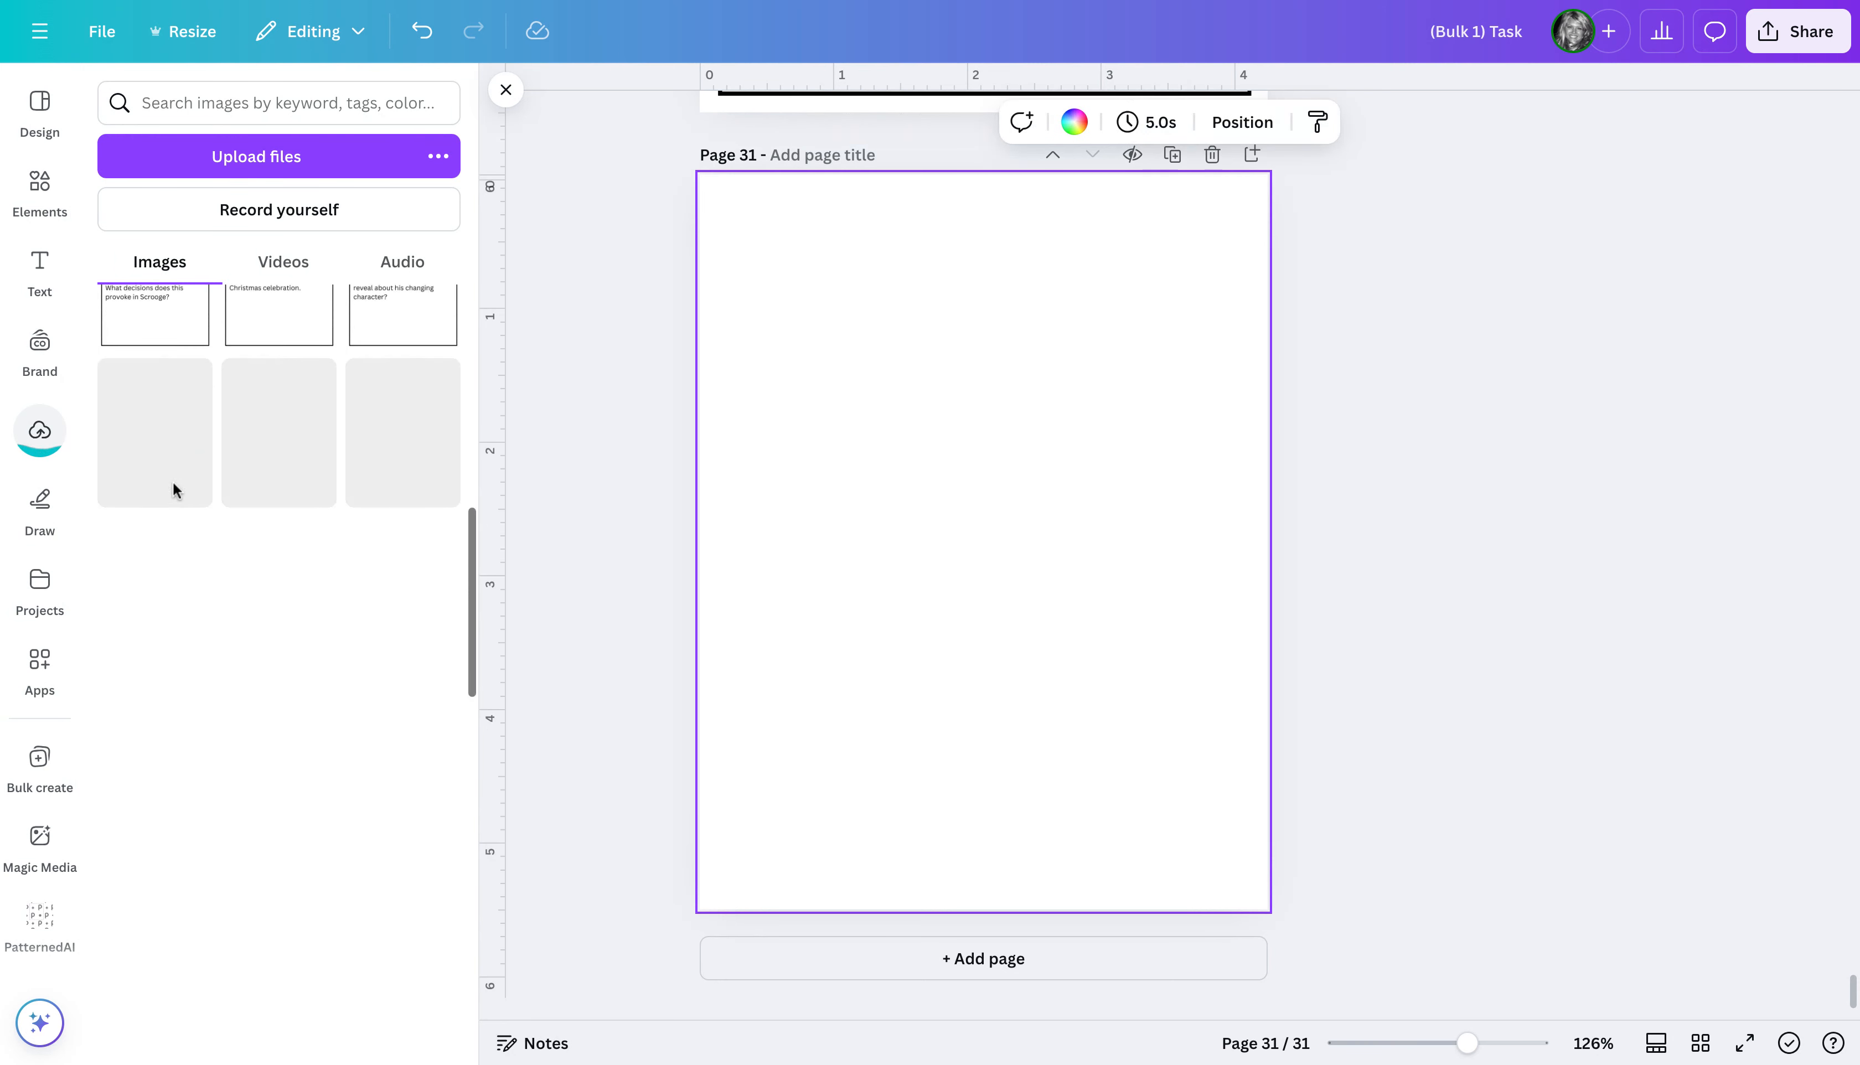
pyautogui.scroll(-3, 173, 481)
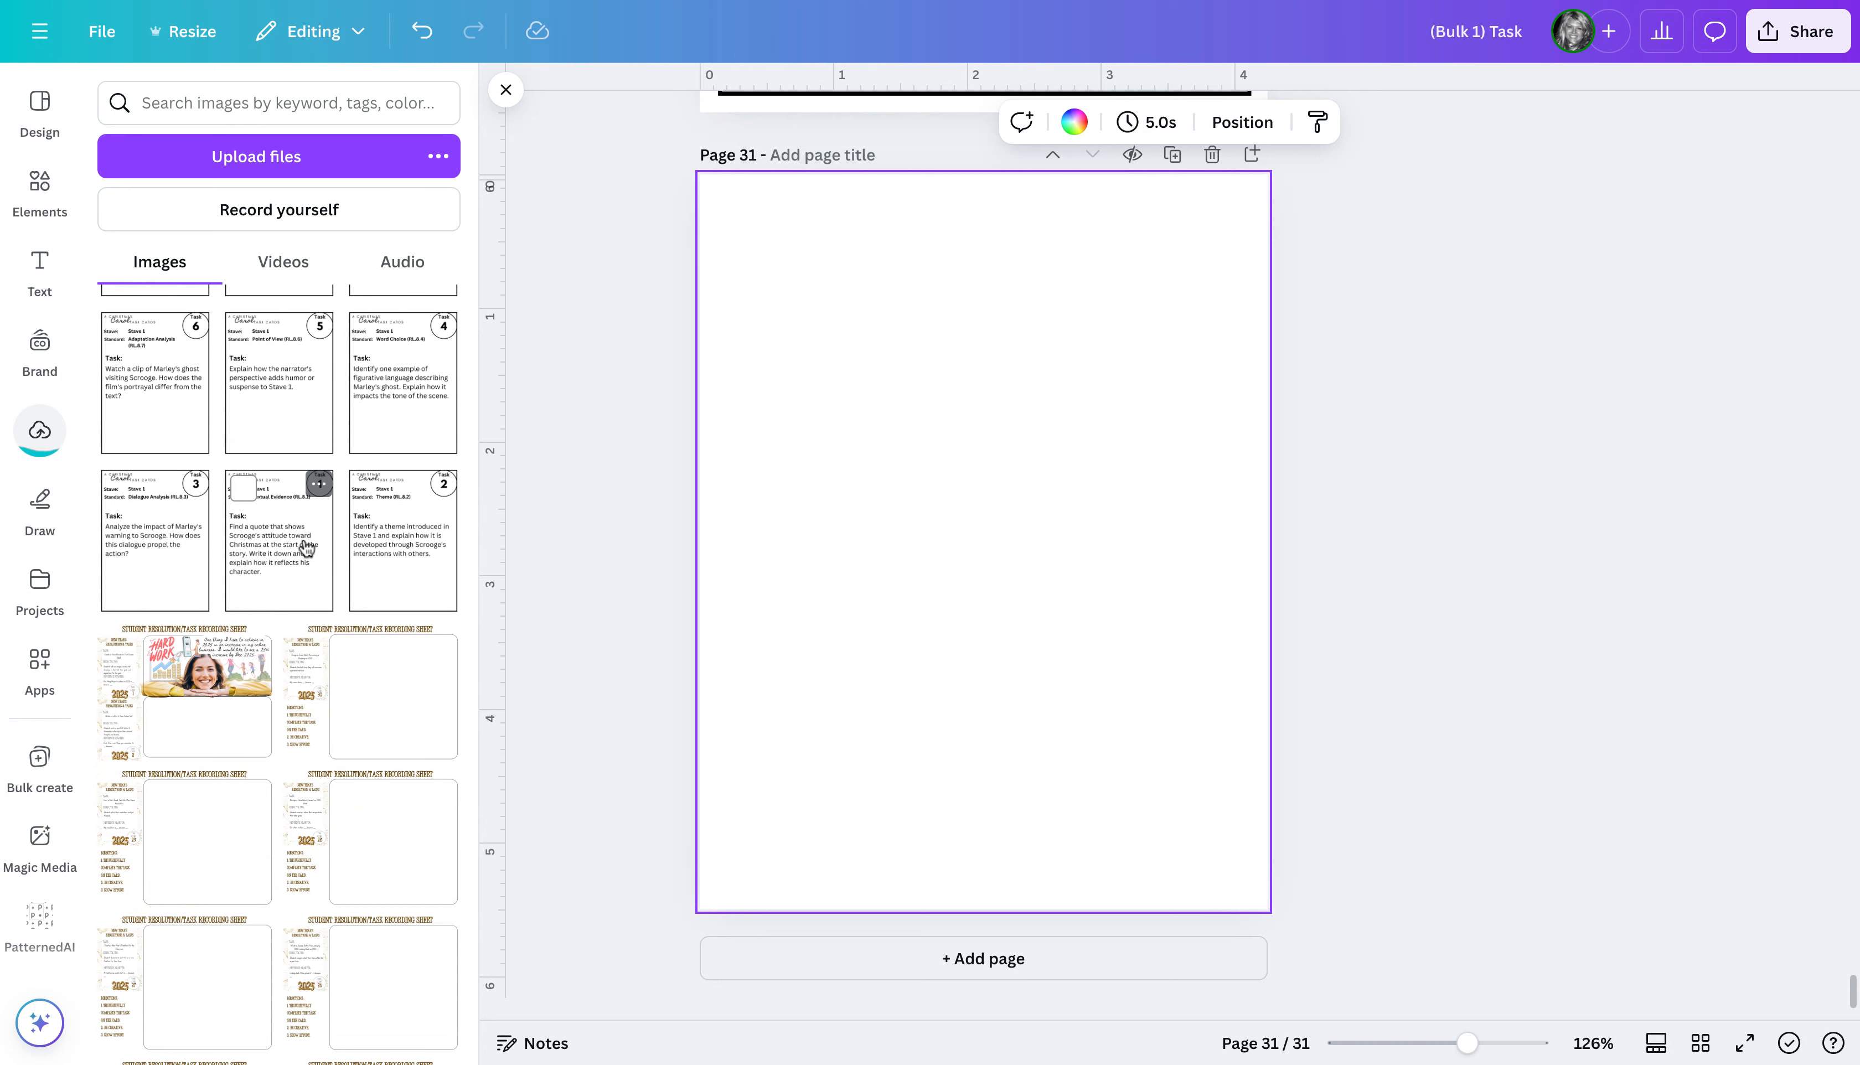
pyautogui.click(306, 547)
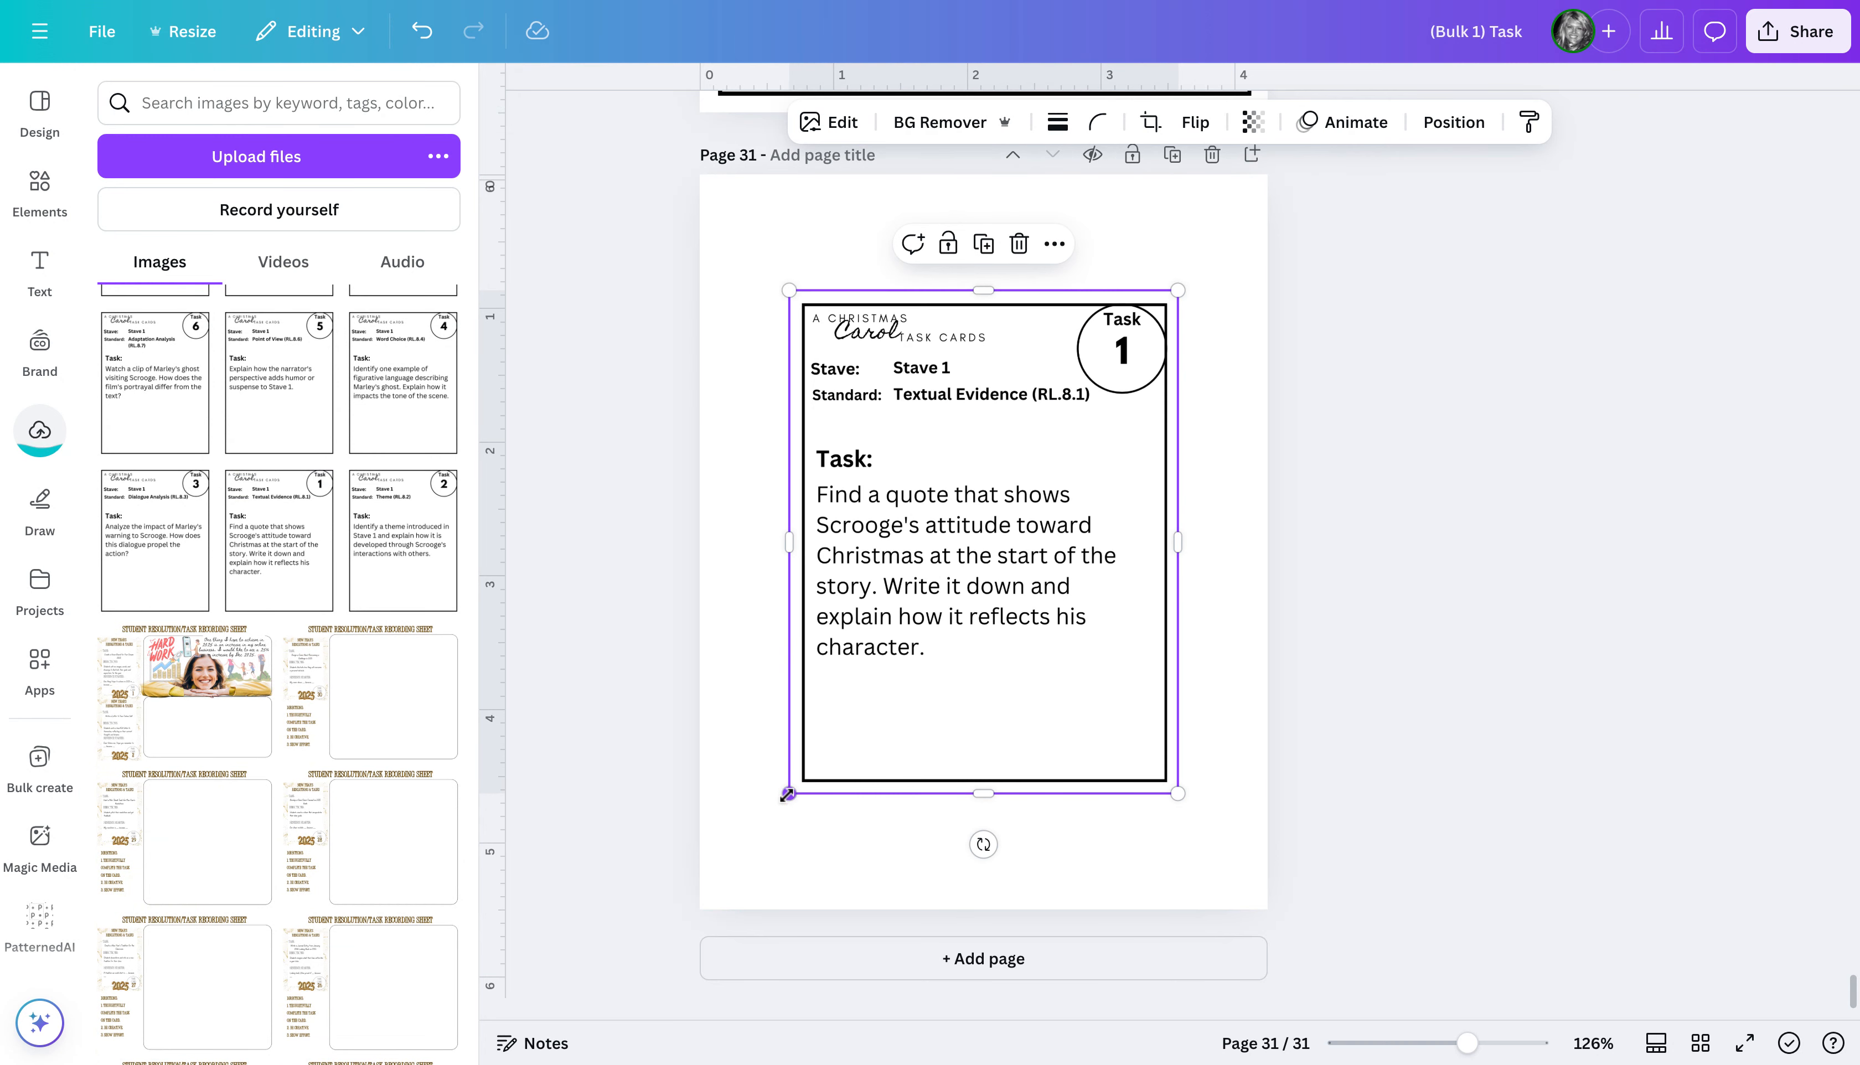
pyautogui.moveTo(788, 794); pyautogui.dragTo(937, 602)
pyautogui.moveTo(1069, 559); pyautogui.dragTo(897, 699)
pyautogui.moveTo(941, 595); pyautogui.dragTo(983, 542)
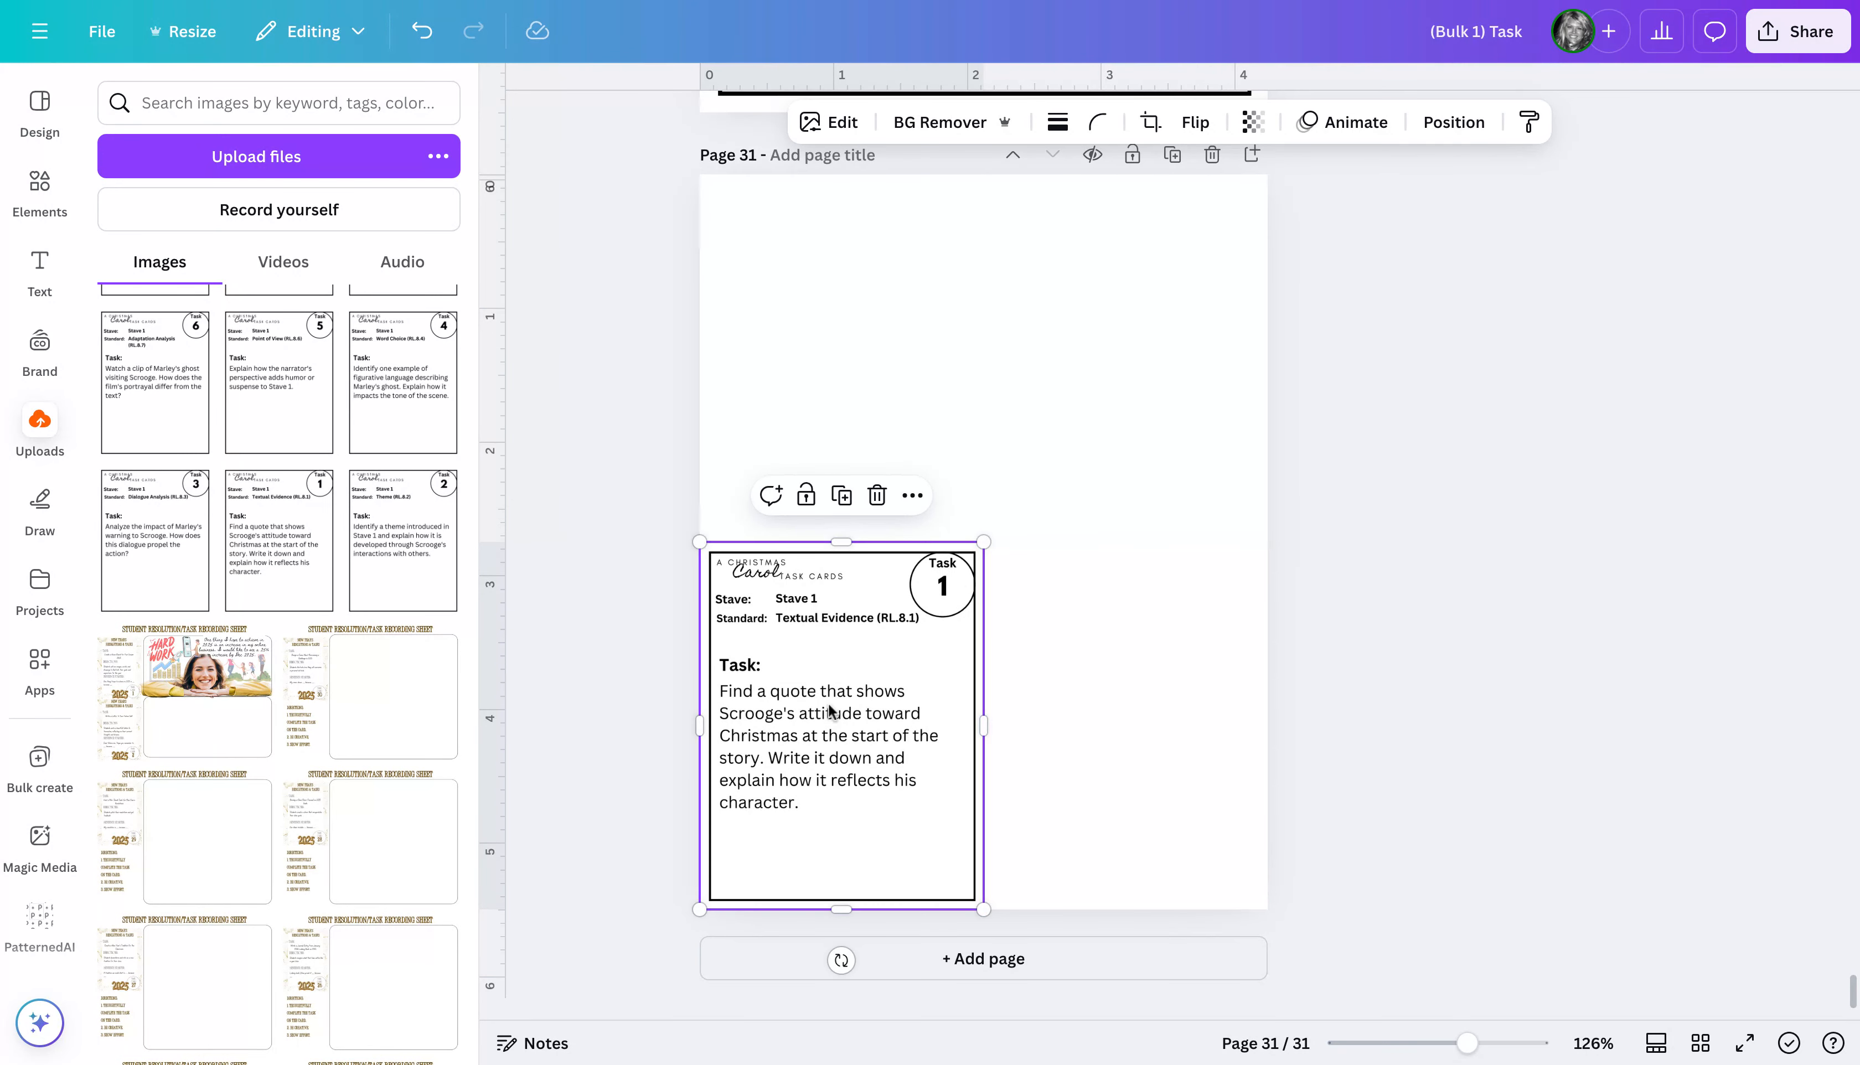
# Duplicate the Task 1 card beside itself, and copy that pair into the upper half so four cards fill page 31
pyautogui.hotkey('ctrl', 'd')
pyautogui.moveTo(828, 701); pyautogui.dragTo(1112, 701)
pyautogui.click(1373, 616)
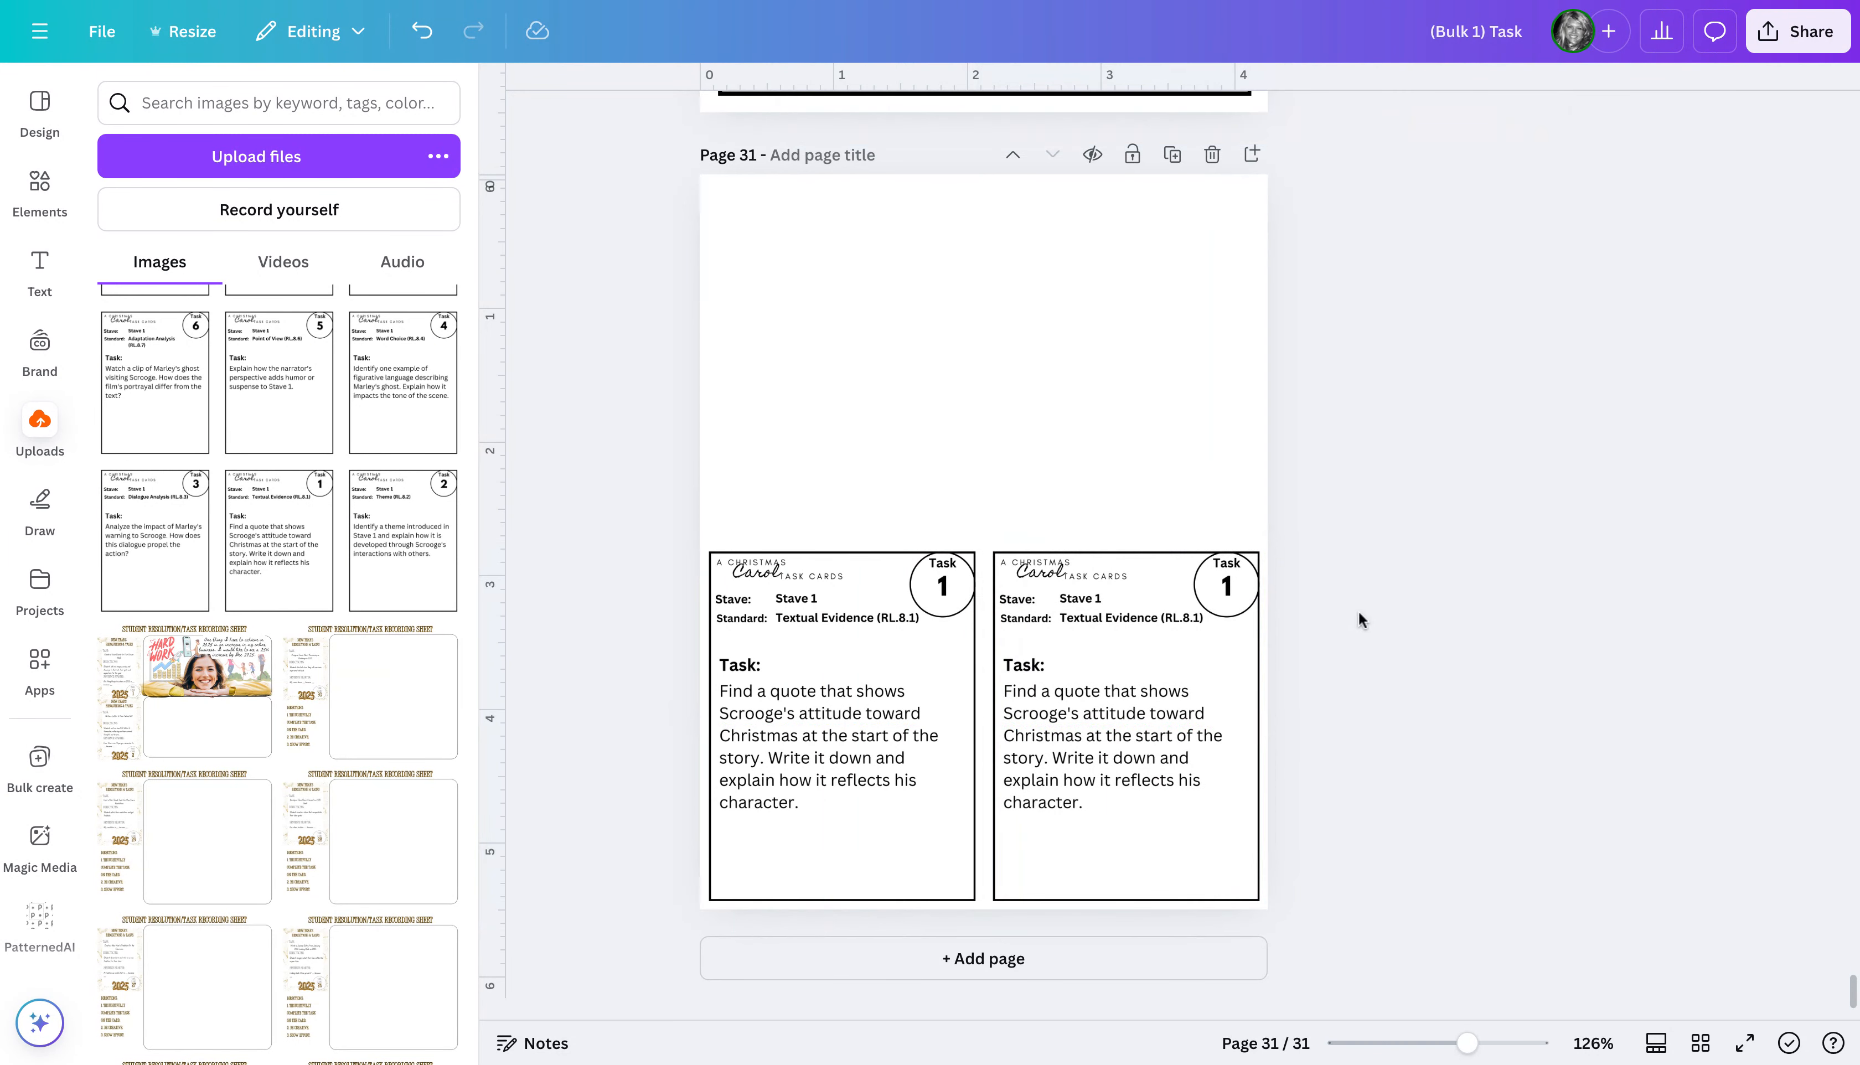
pyautogui.click(831, 650)
pyautogui.keyDown('shift'); pyautogui.click(1091, 617); pyautogui.keyUp('shift')
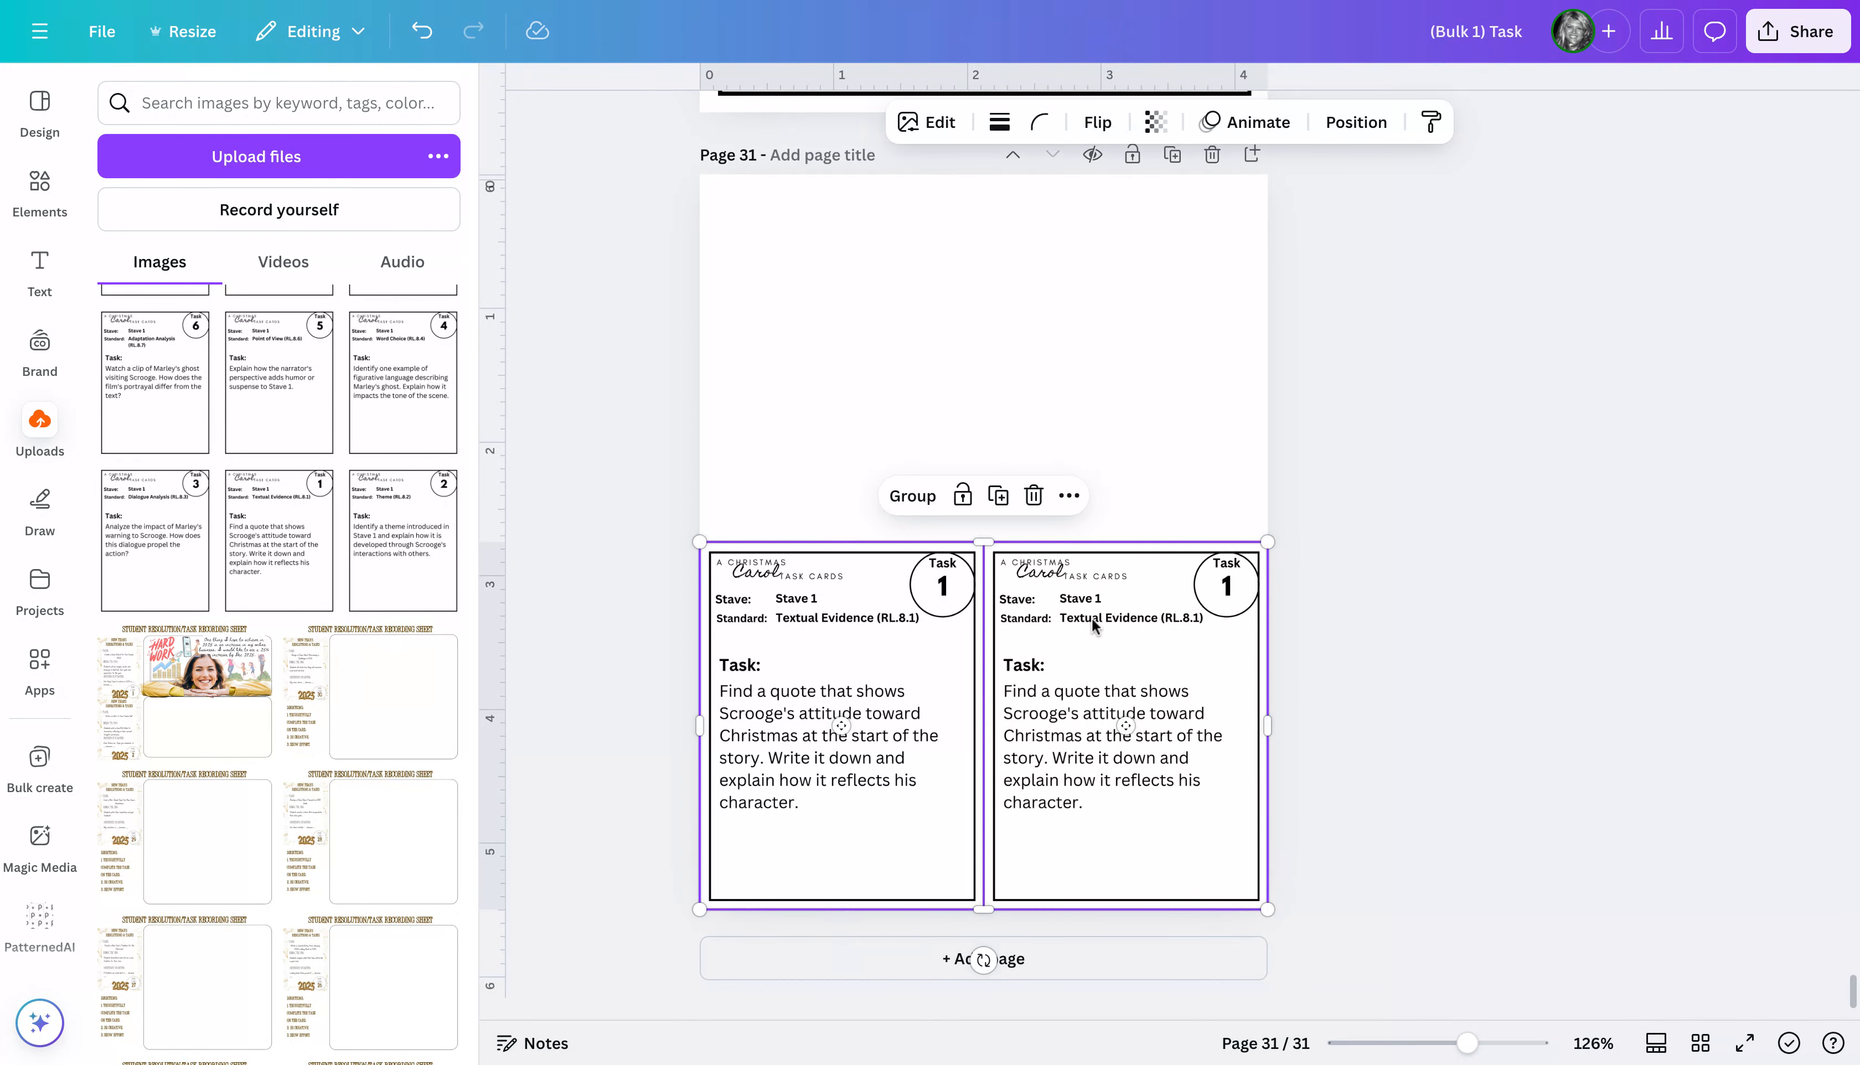
pyautogui.hotkey('ctrl', 'd')
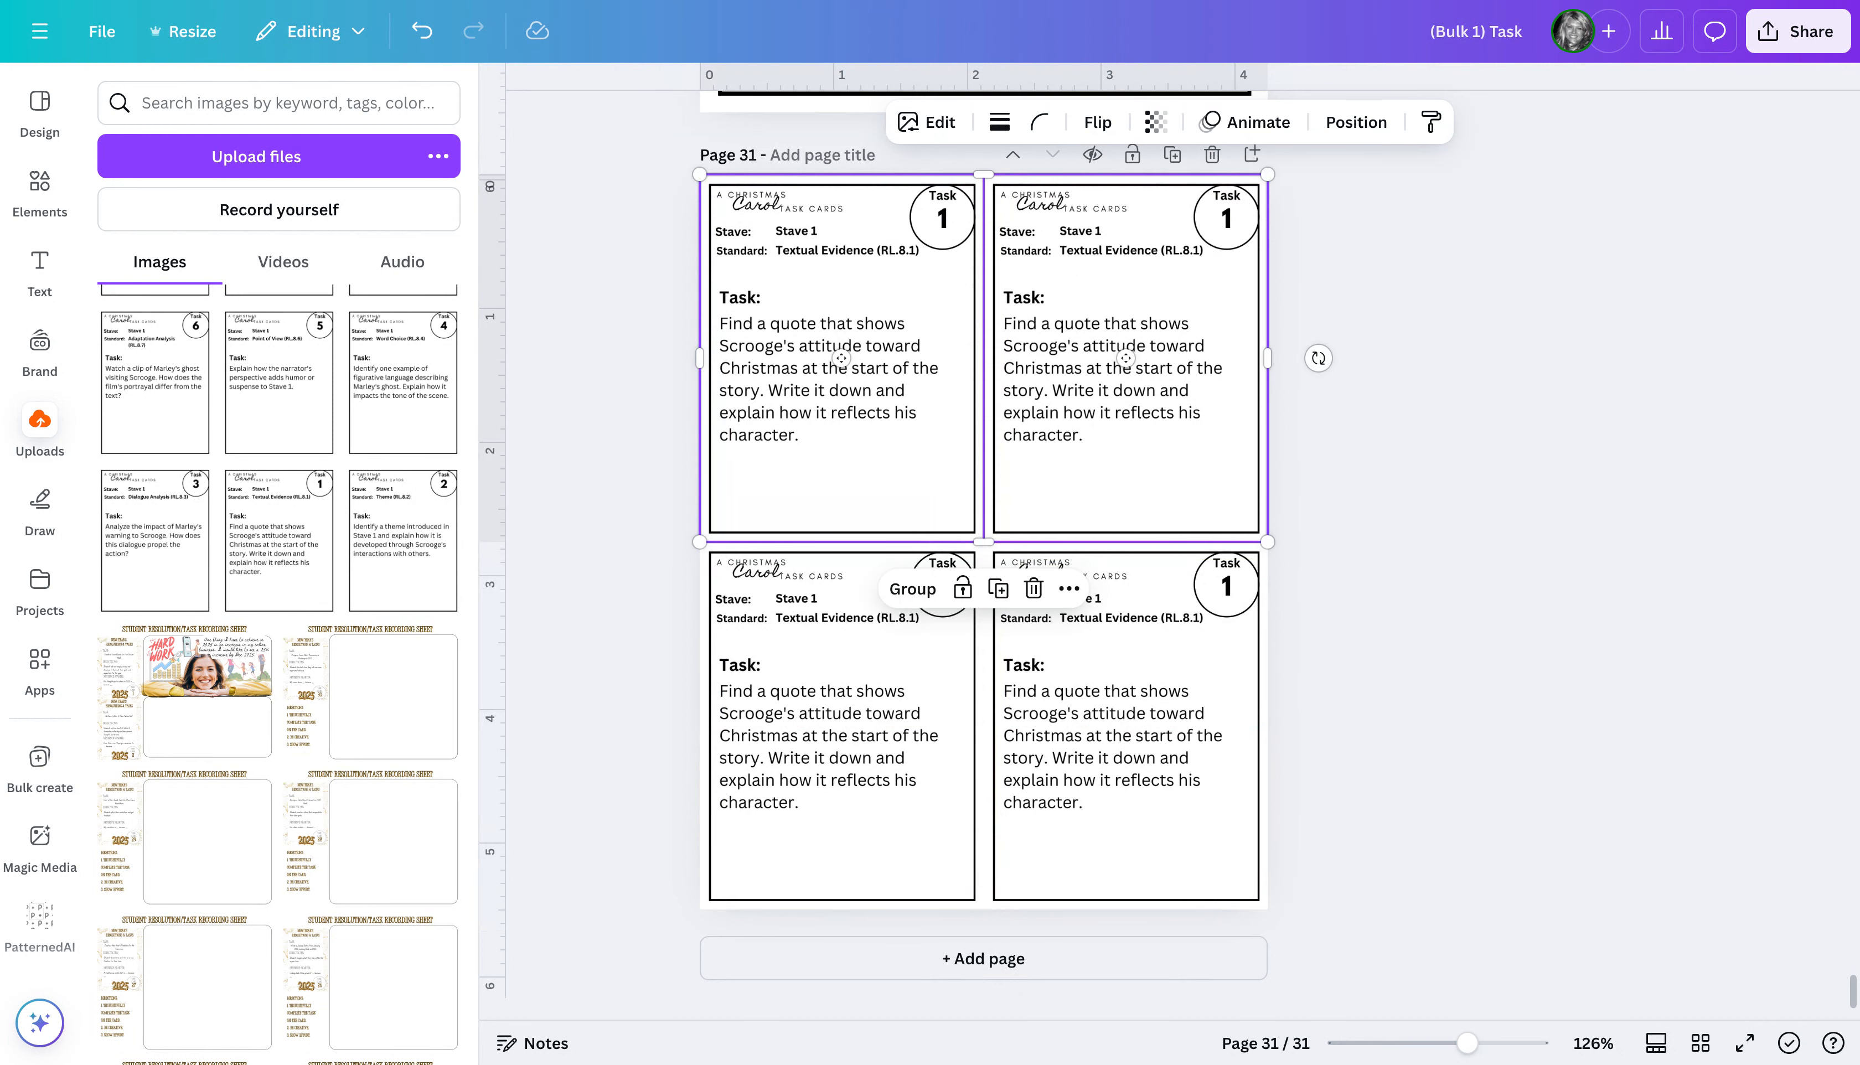
pyautogui.click(1397, 355)
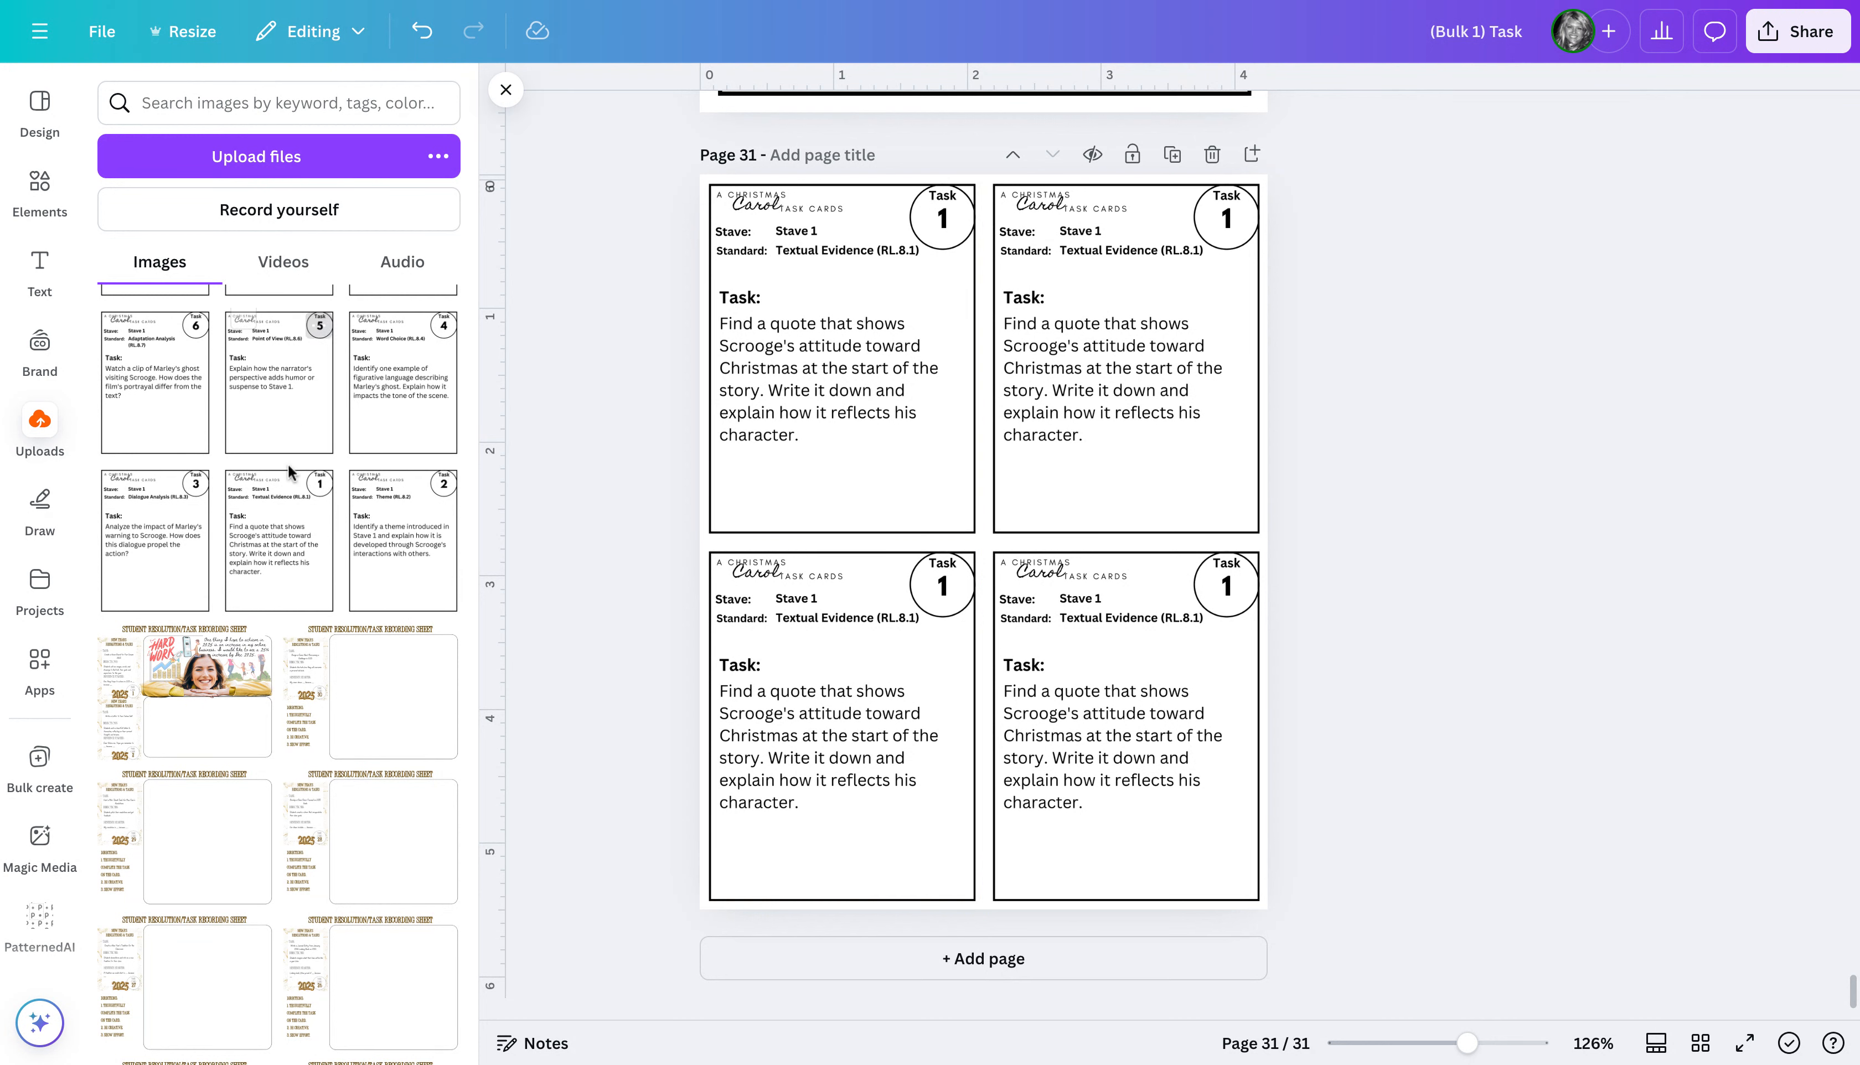
# Replace the upper-right, lower-left and lower-right cards on page 31 with the uploaded Task 2, Task 3 and Task 4 images
pyautogui.scroll(1, 288, 463)
pyautogui.moveTo(389, 620); pyautogui.dragTo(1125, 354)
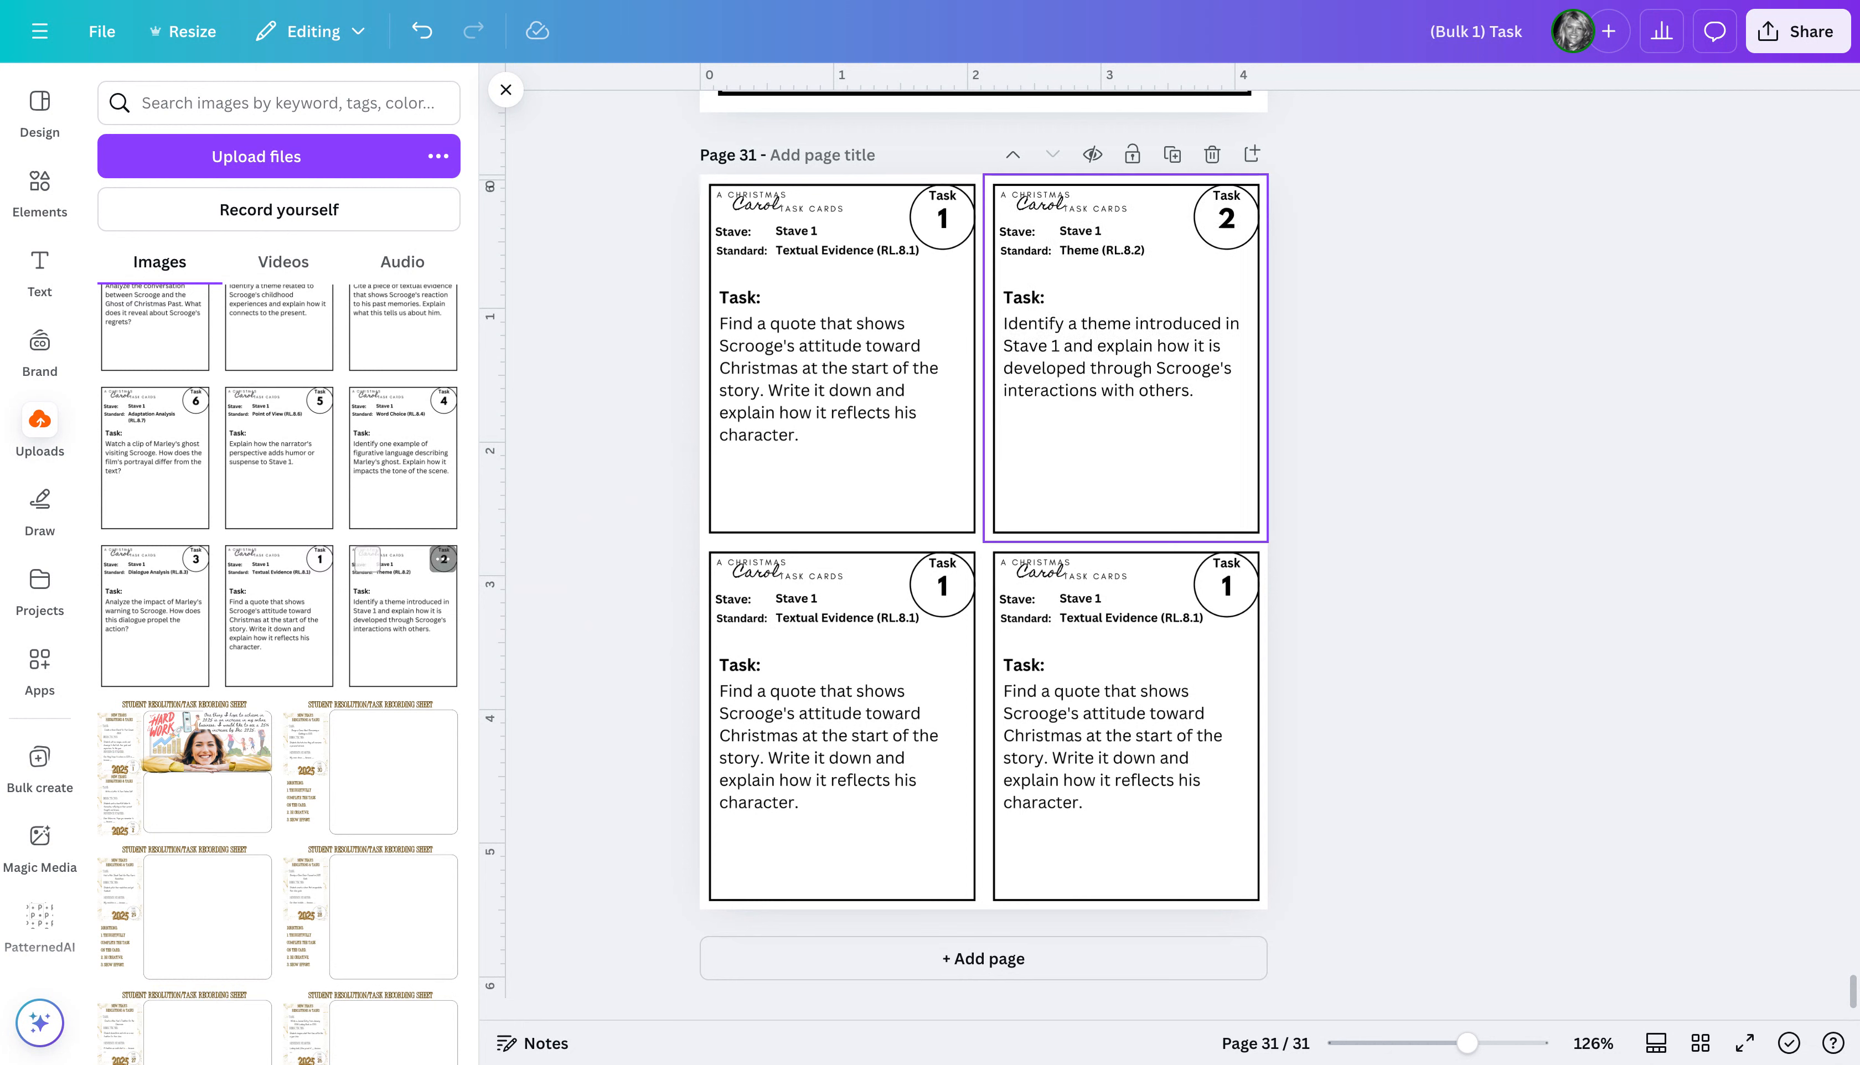
pyautogui.moveTo(178, 605); pyautogui.dragTo(842, 708)
pyautogui.moveTo(439, 422); pyautogui.dragTo(430, 430)
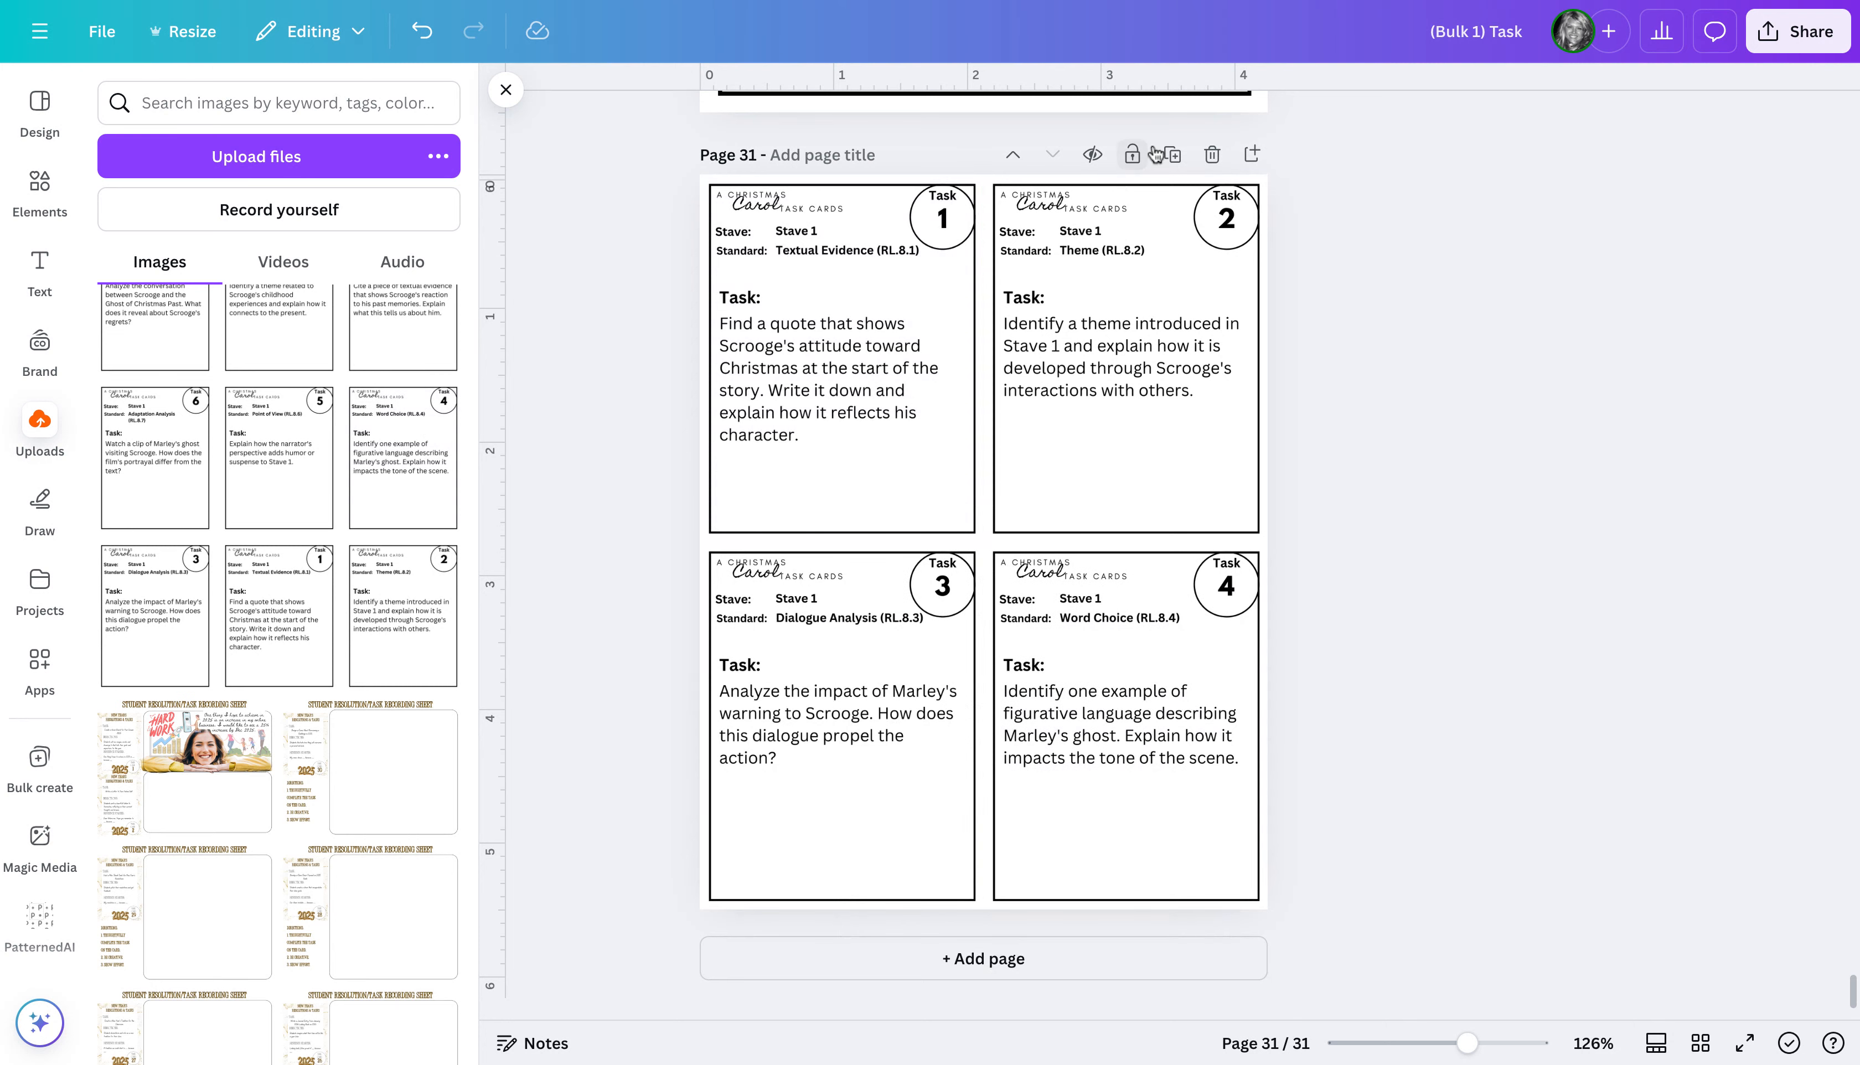
# Duplicate page 31 and replace the four cards on the copy with the uploaded Task 5, 6, 7 and 8 images
pyautogui.click(1173, 156)
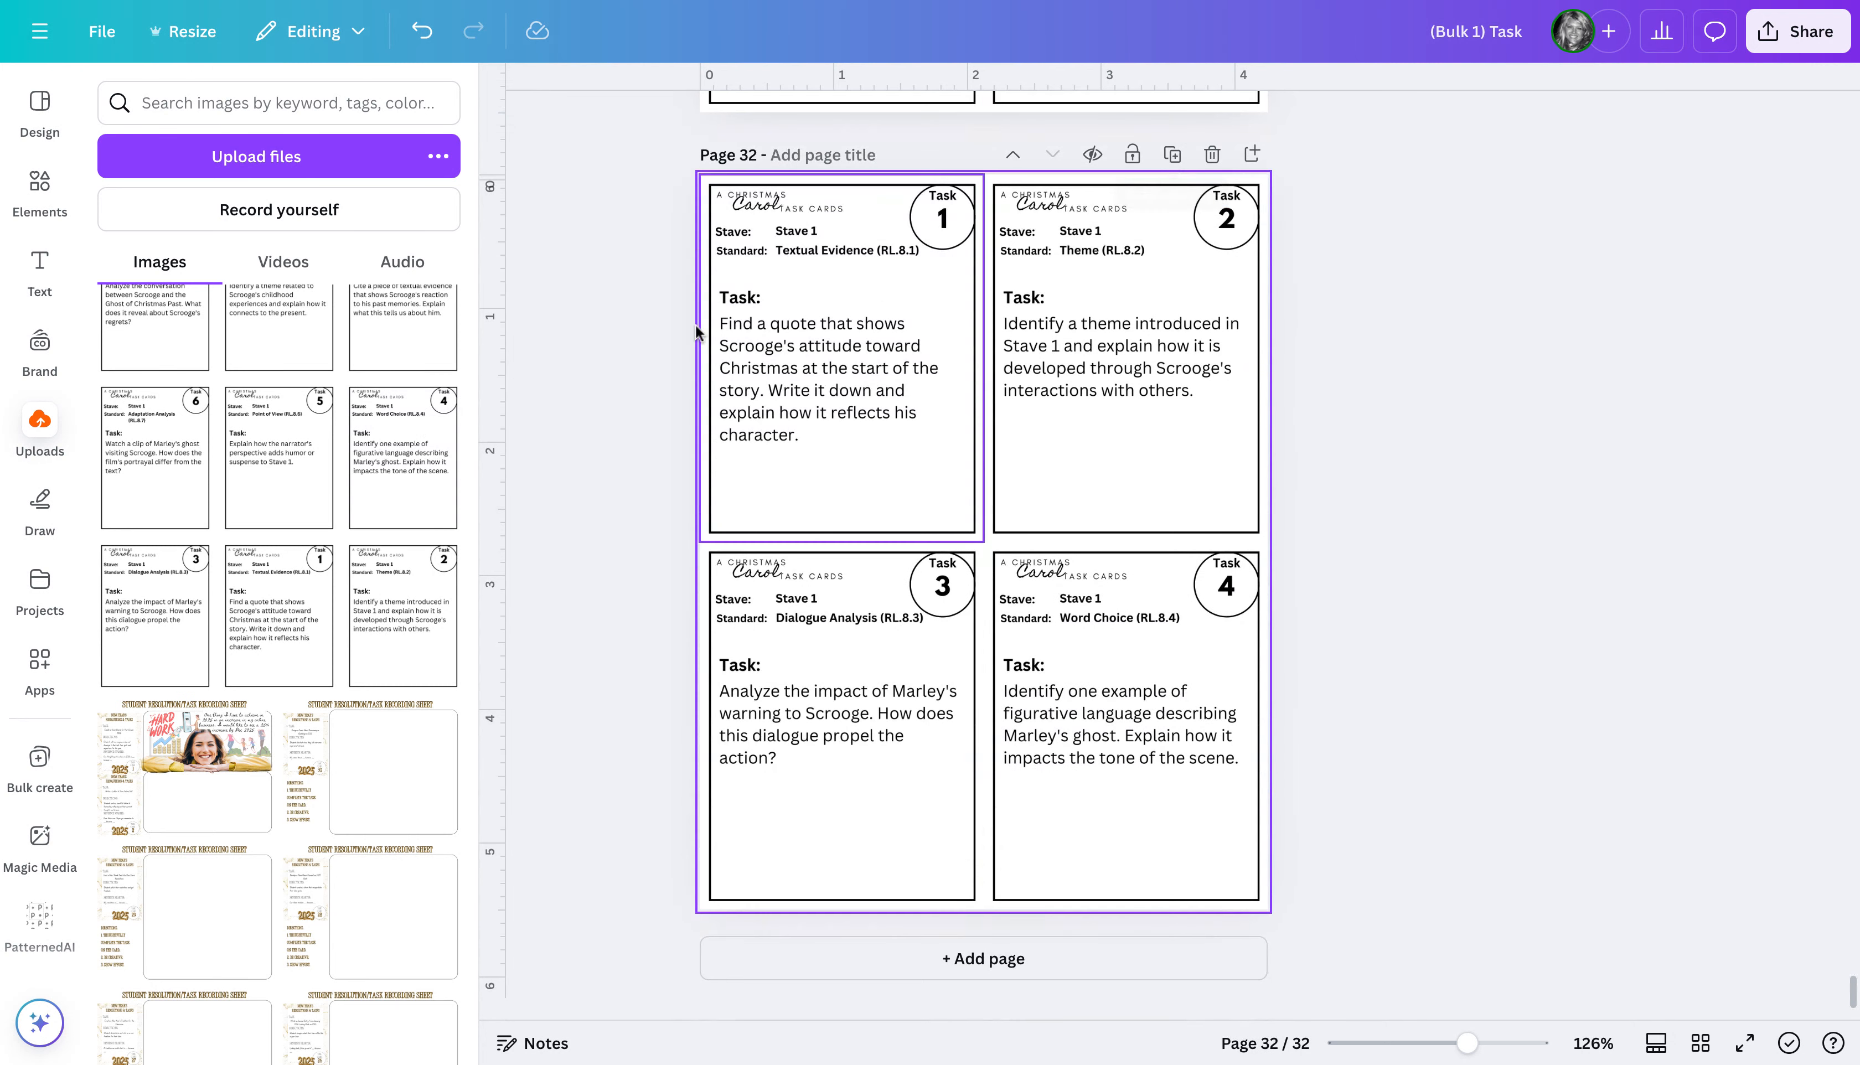
pyautogui.moveTo(333, 442); pyautogui.dragTo(731, 365)
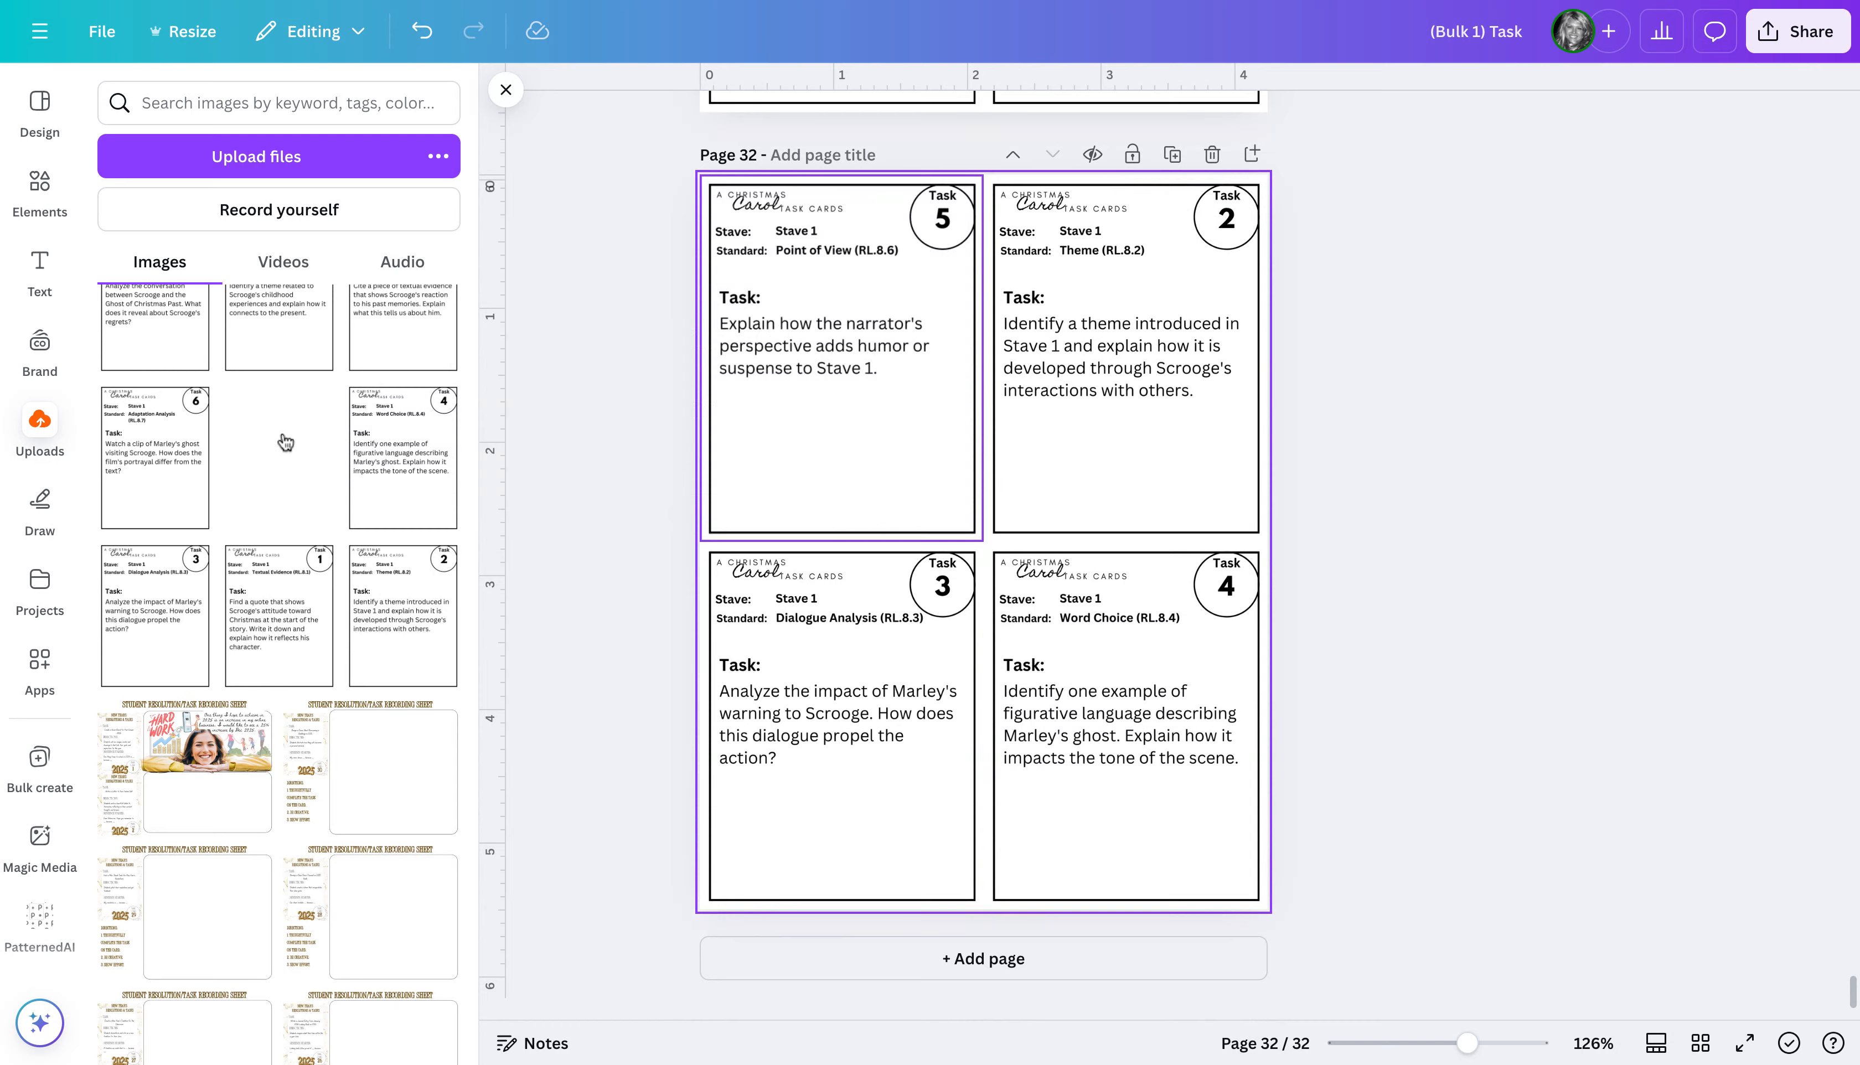
pyautogui.moveTo(169, 457); pyautogui.dragTo(1026, 352)
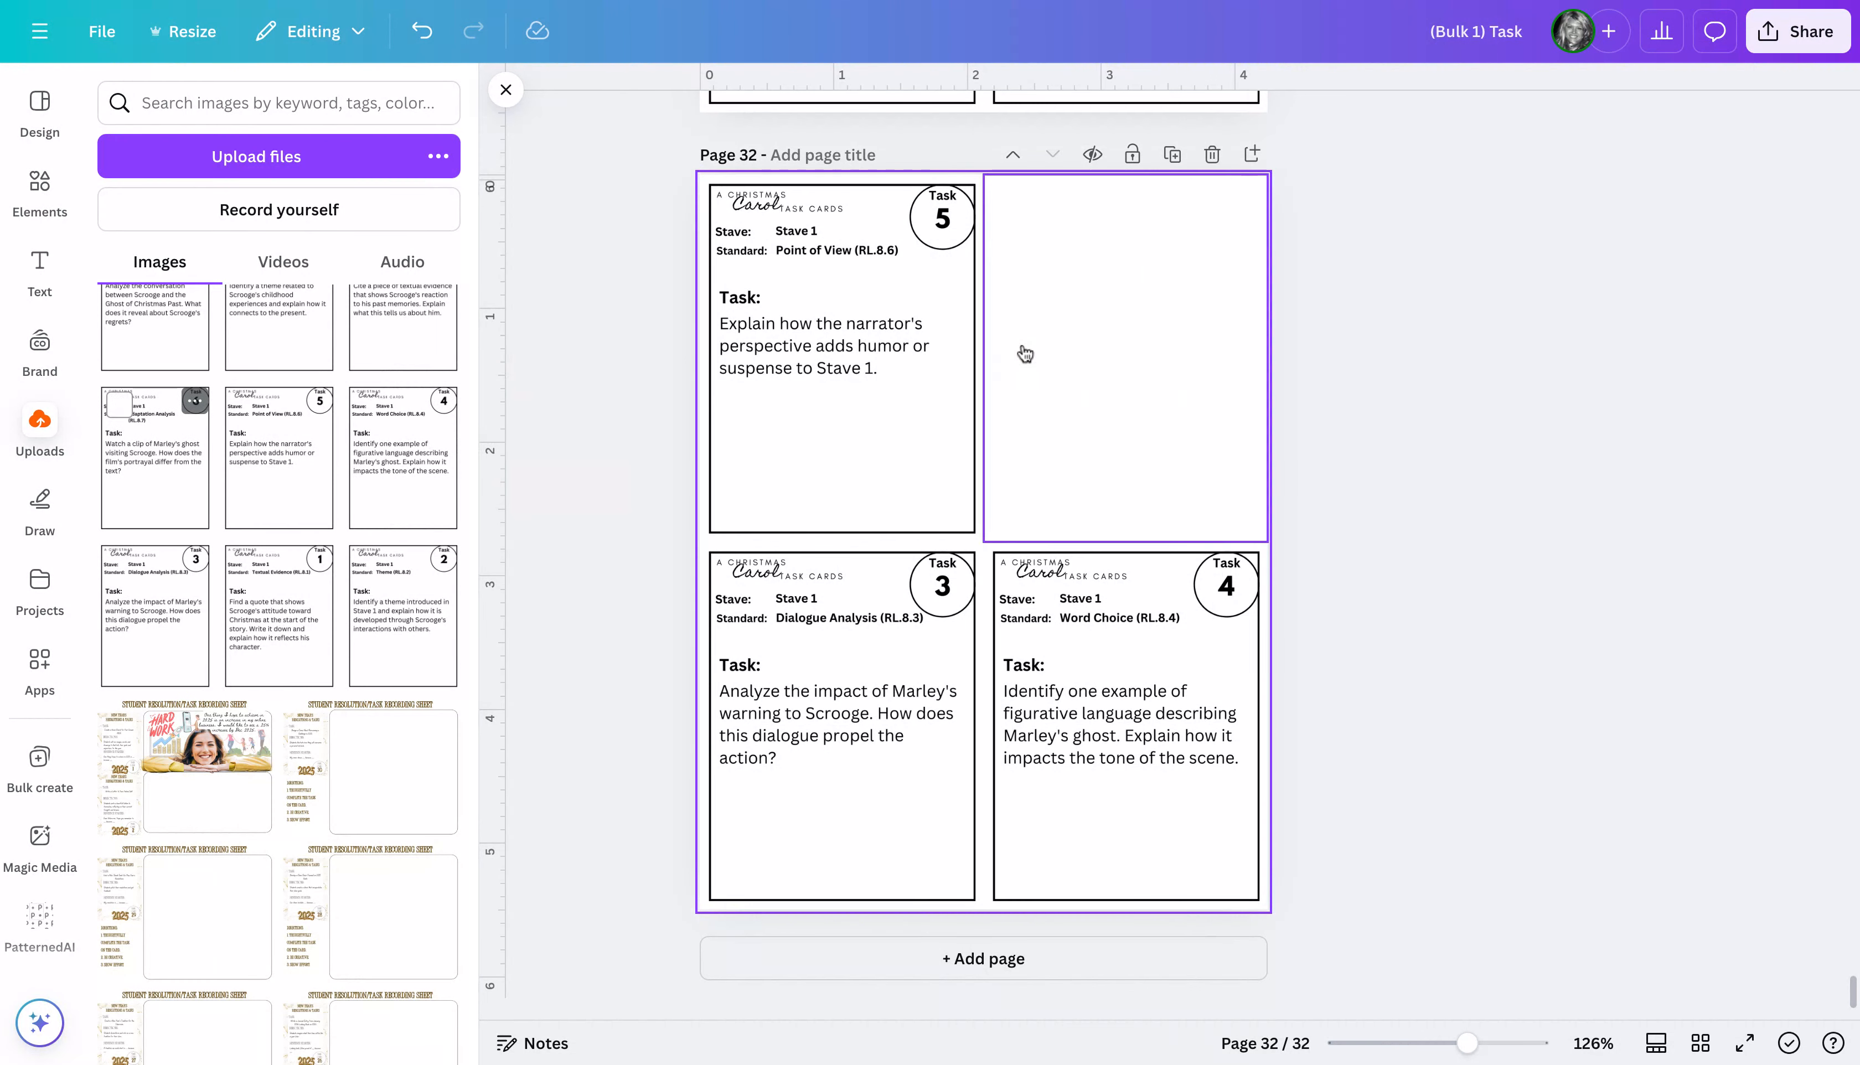
pyautogui.scroll(1, 182, 537)
pyautogui.scroll(2, 182, 537)
pyautogui.moveTo(384, 477); pyautogui.dragTo(730, 649)
pyautogui.moveTo(288, 492); pyautogui.dragTo(1083, 666)
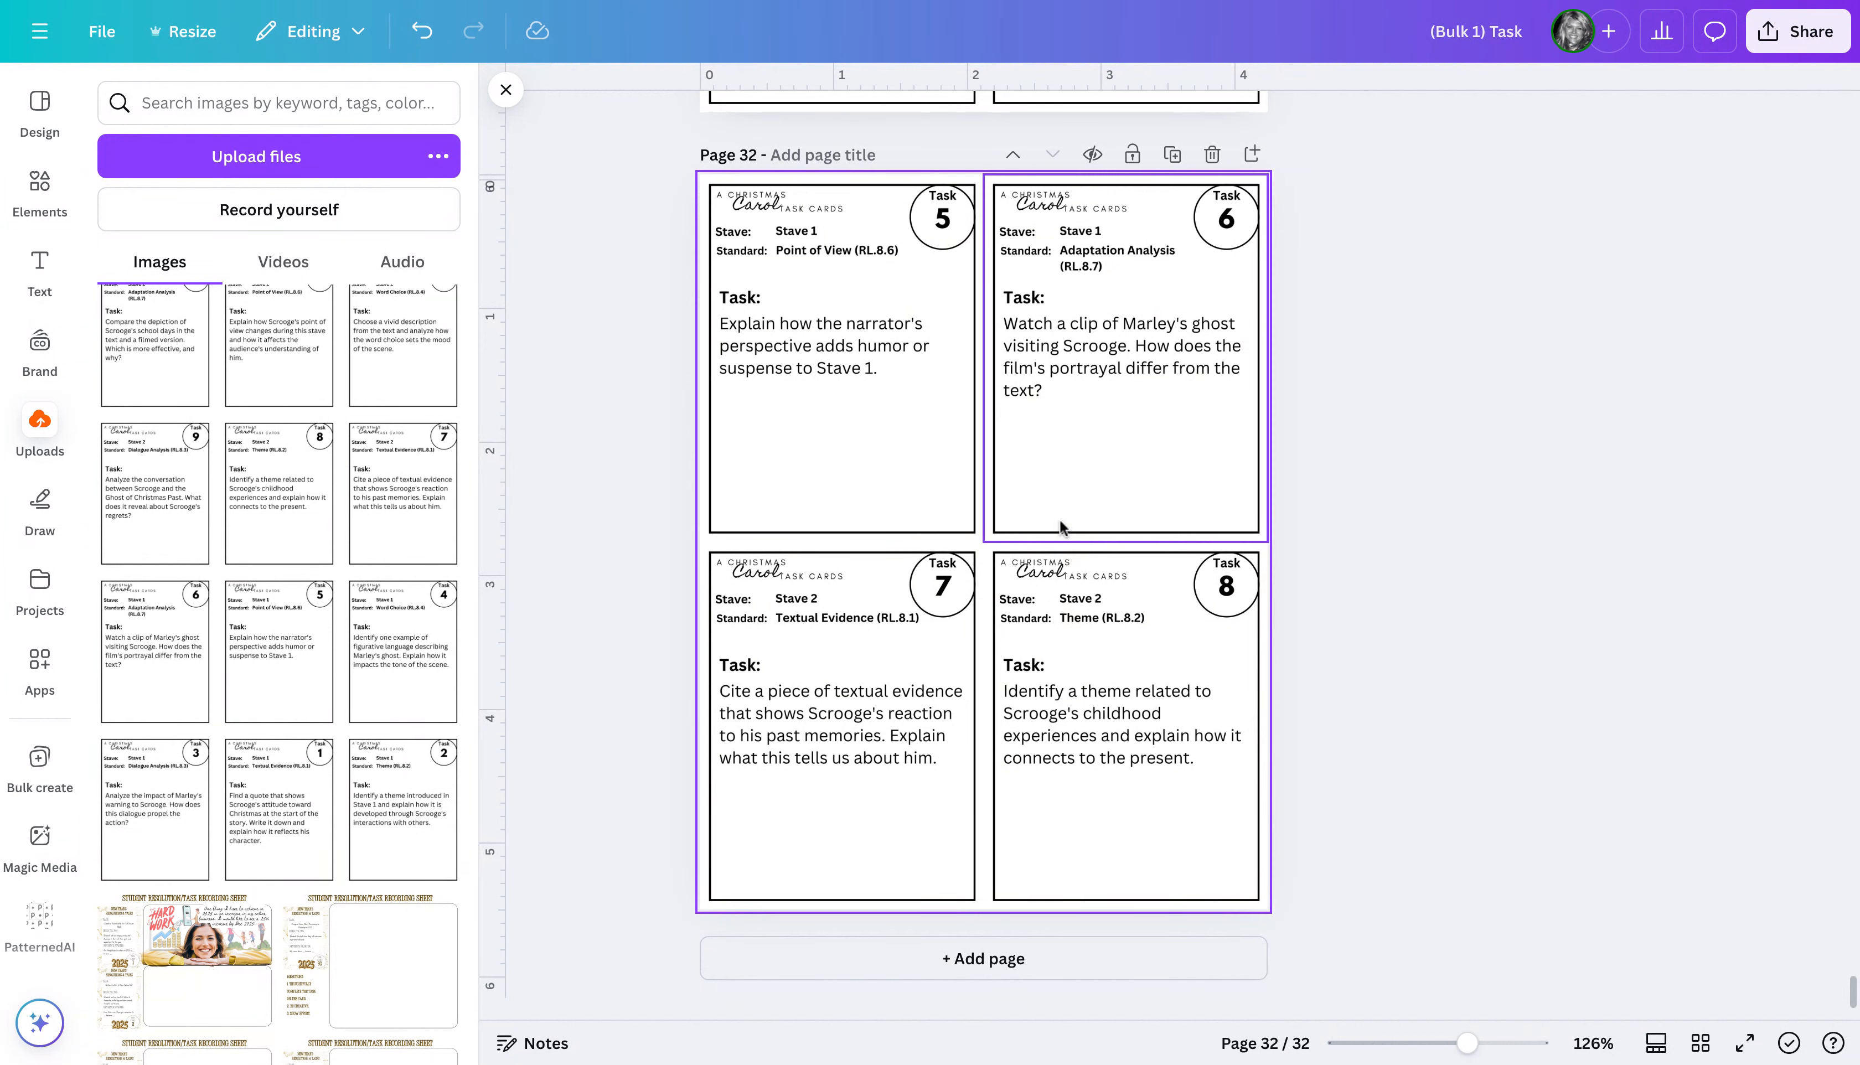
# Examine pages 31 and 32 for the order and fit of the four task cards on each page
pyautogui.scroll(3, 1022, 488)
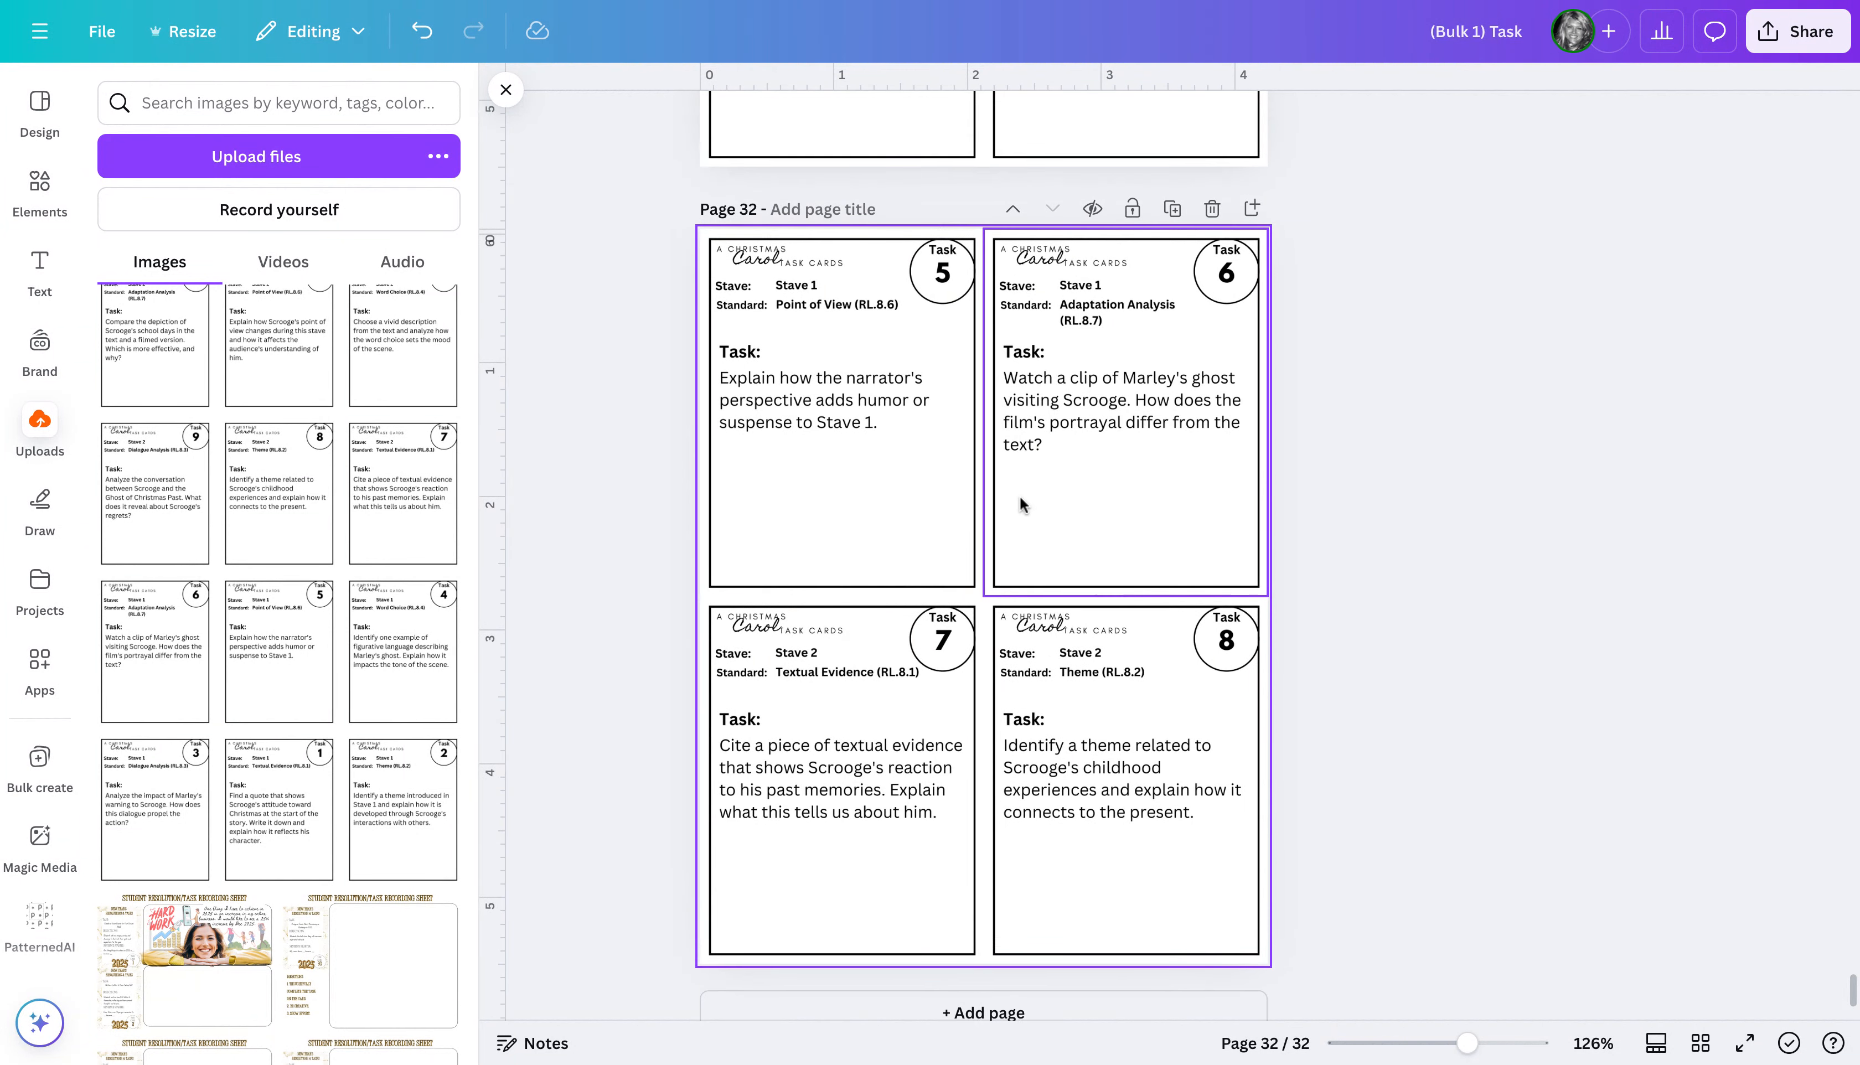
pyautogui.scroll(2, 1037, 486)
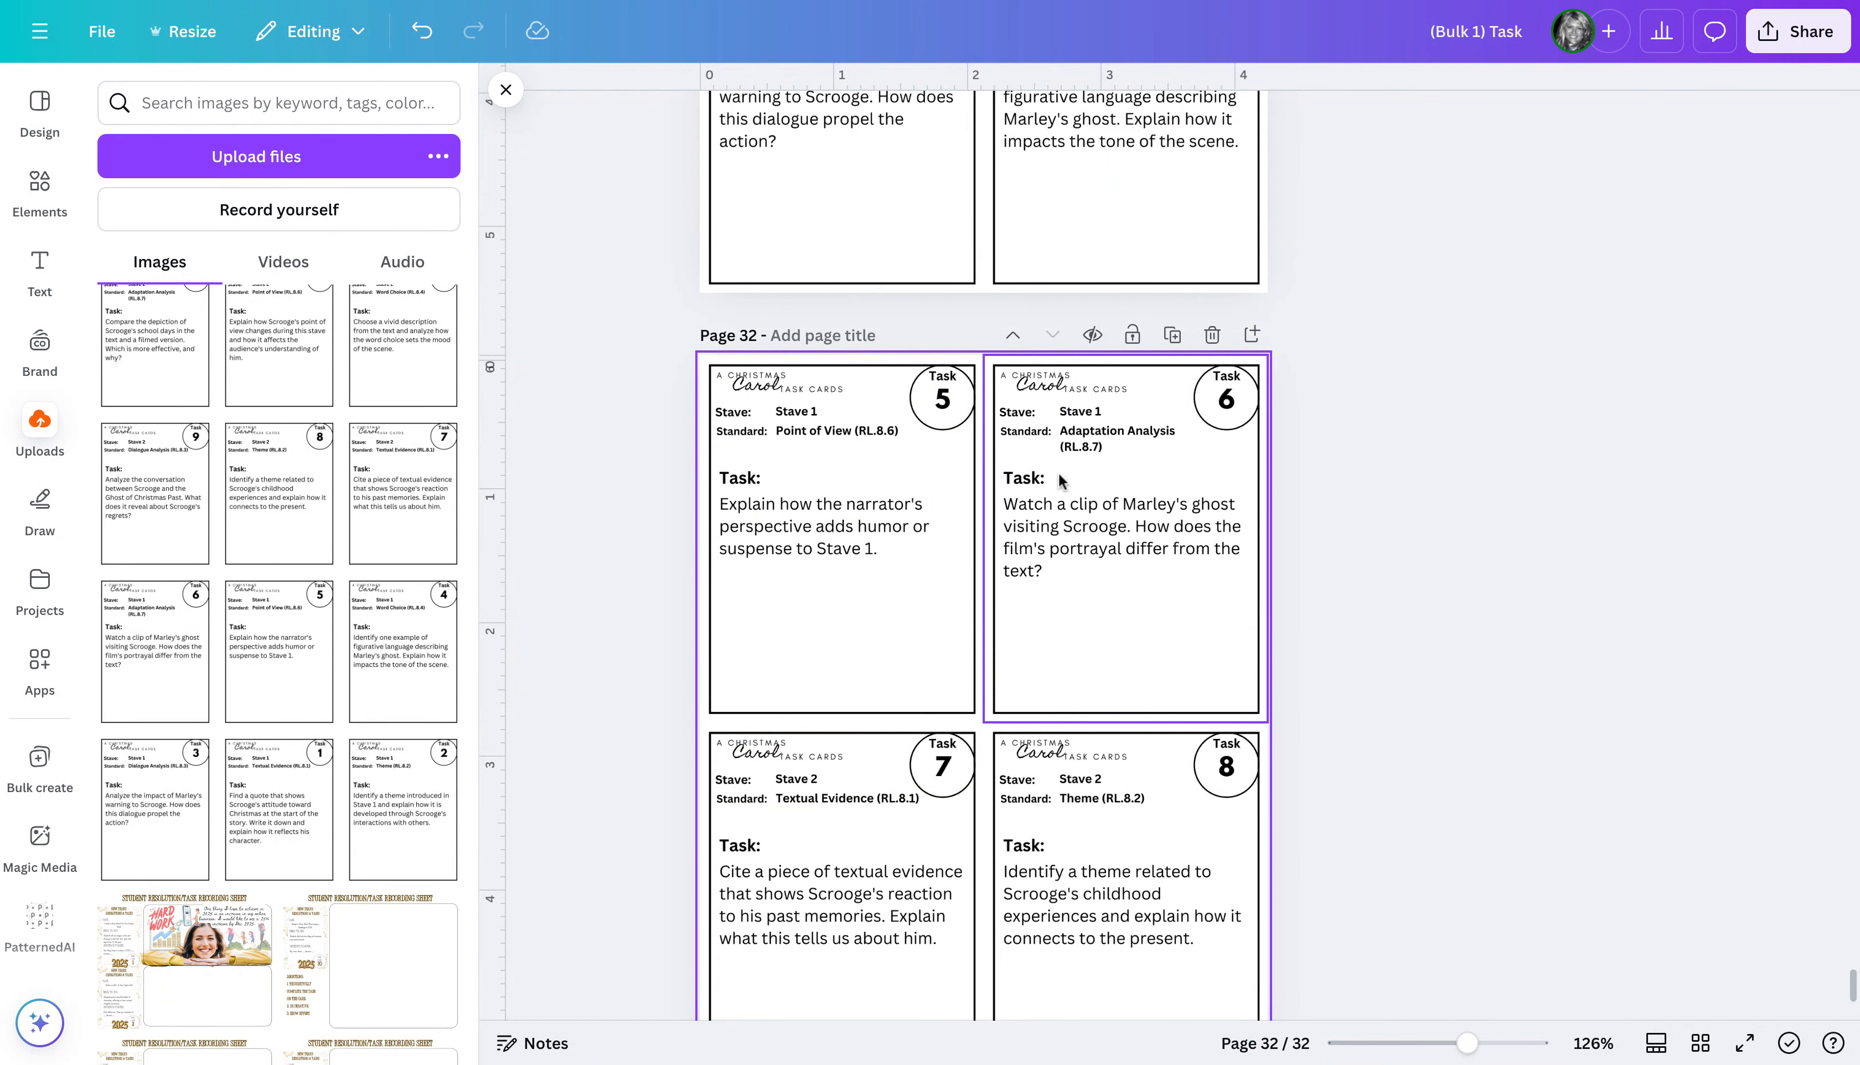
pyautogui.scroll(4, 1062, 524)
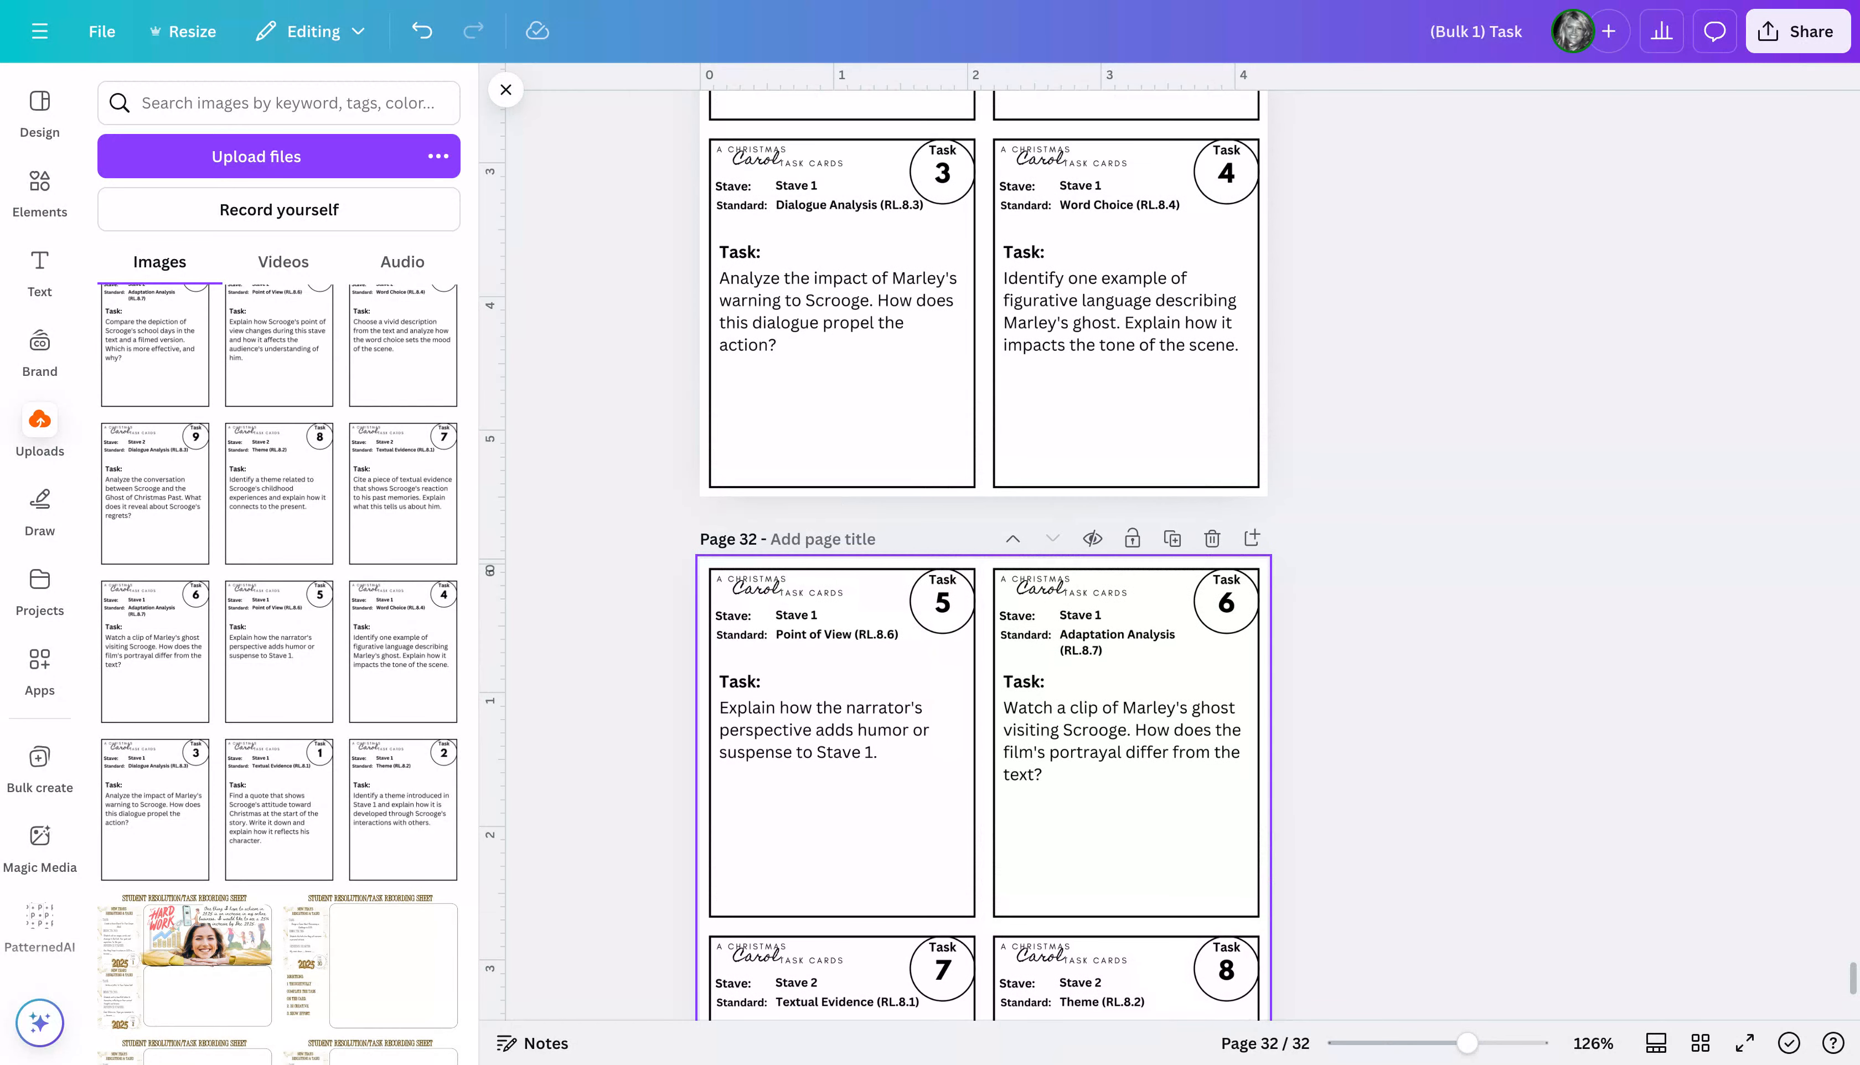
pyautogui.scroll(7, 1061, 524)
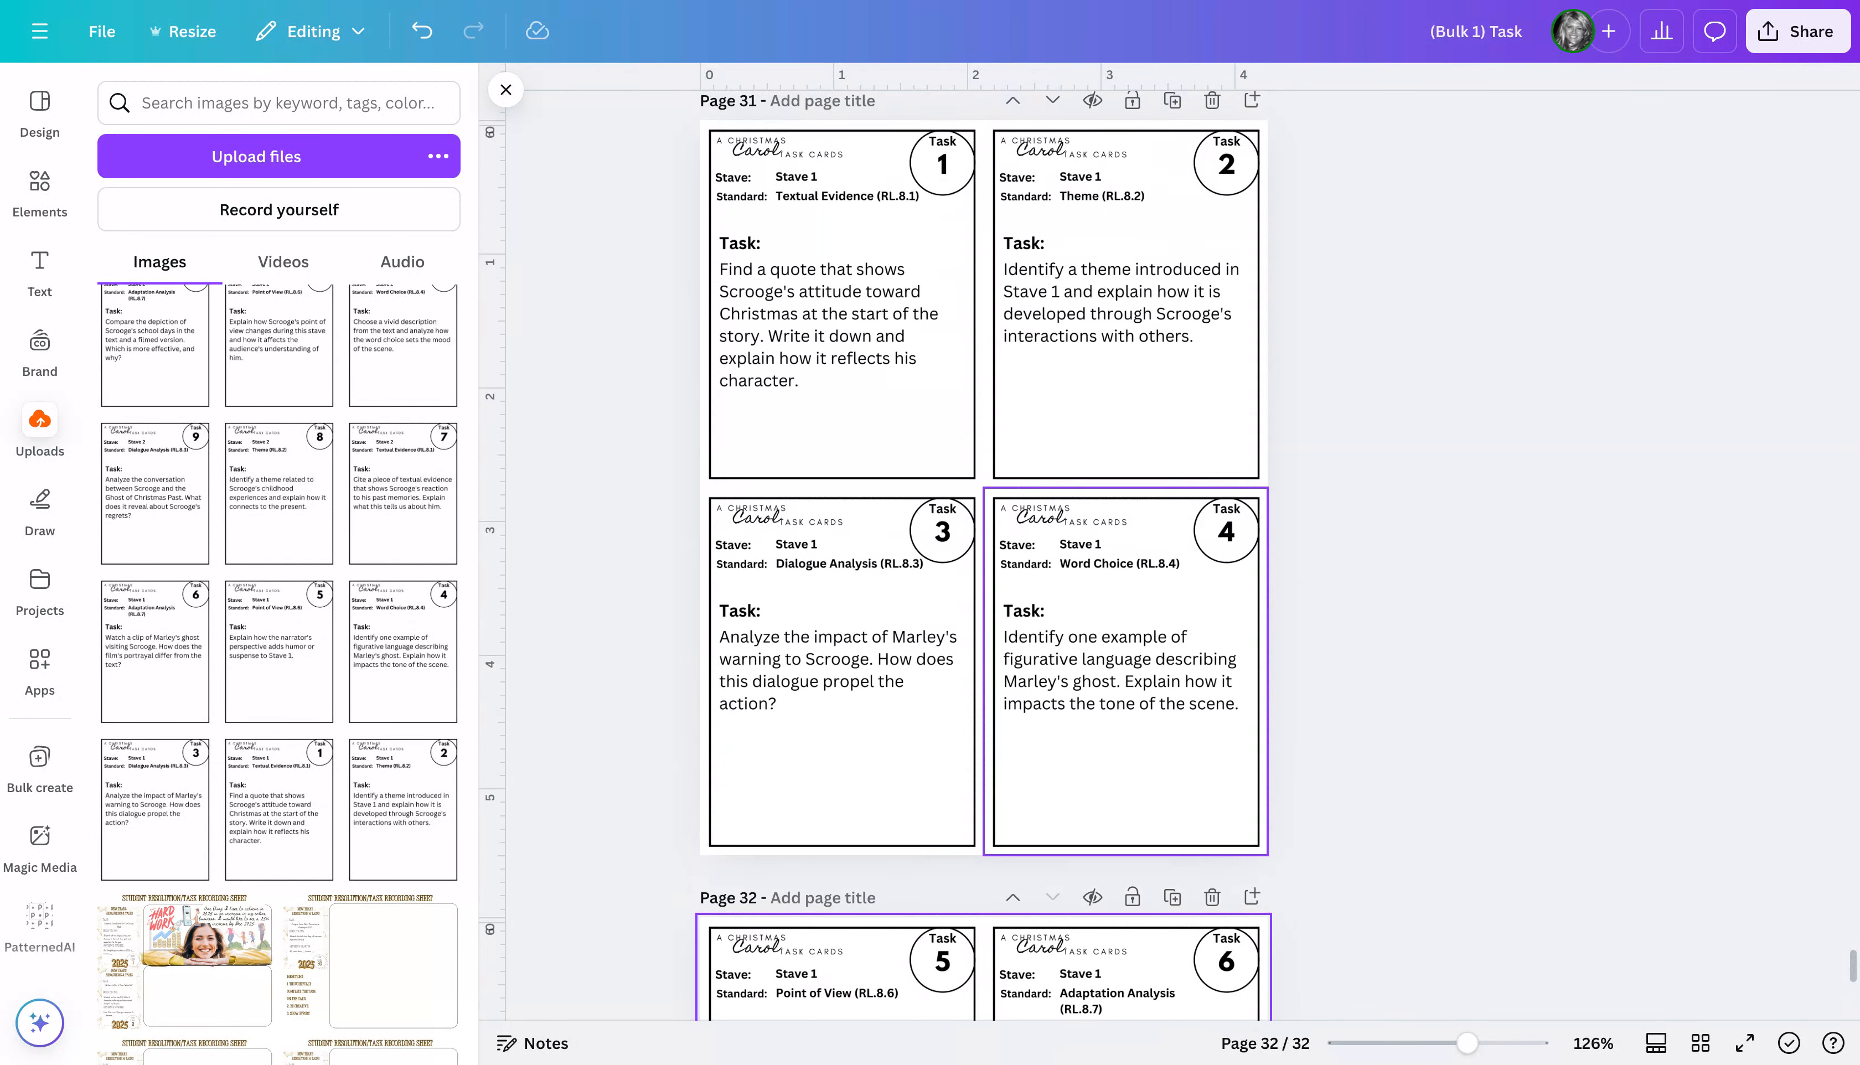
pyautogui.scroll(-11, 1061, 523)
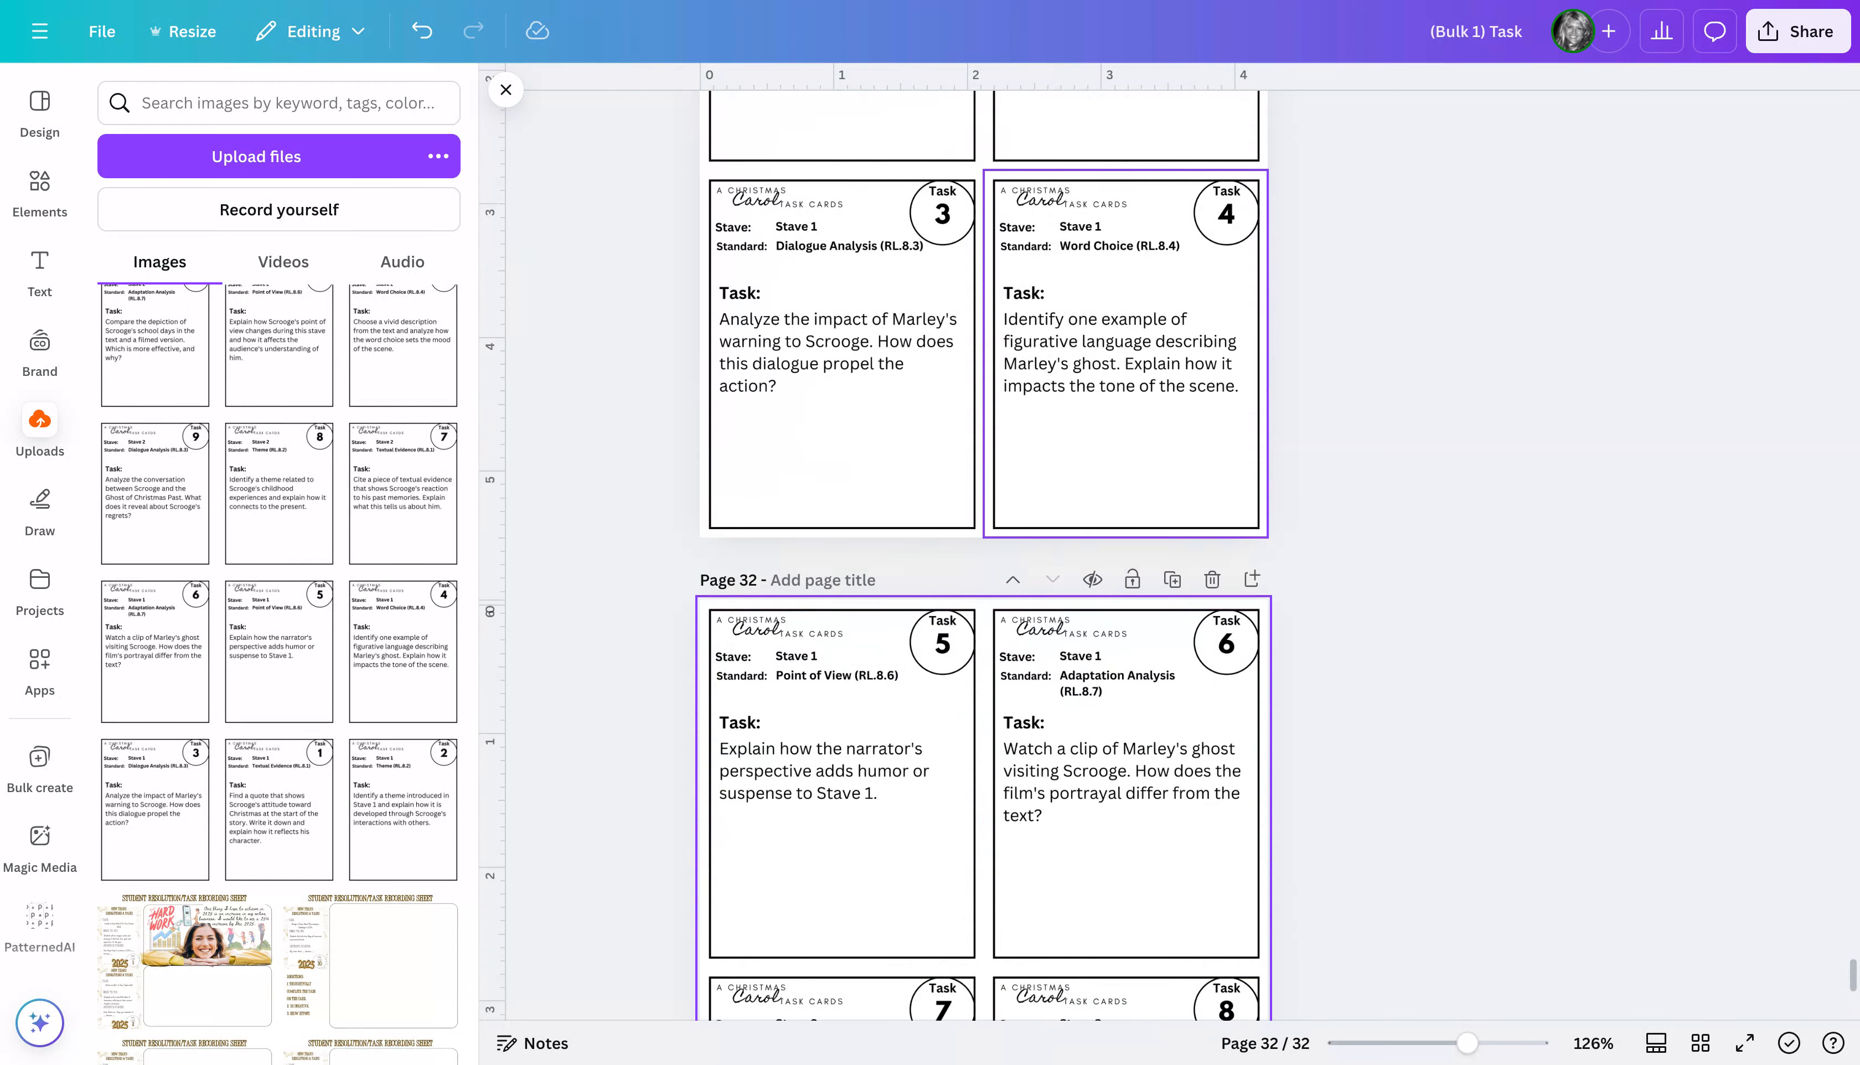
pyautogui.scroll(-3, 1061, 523)
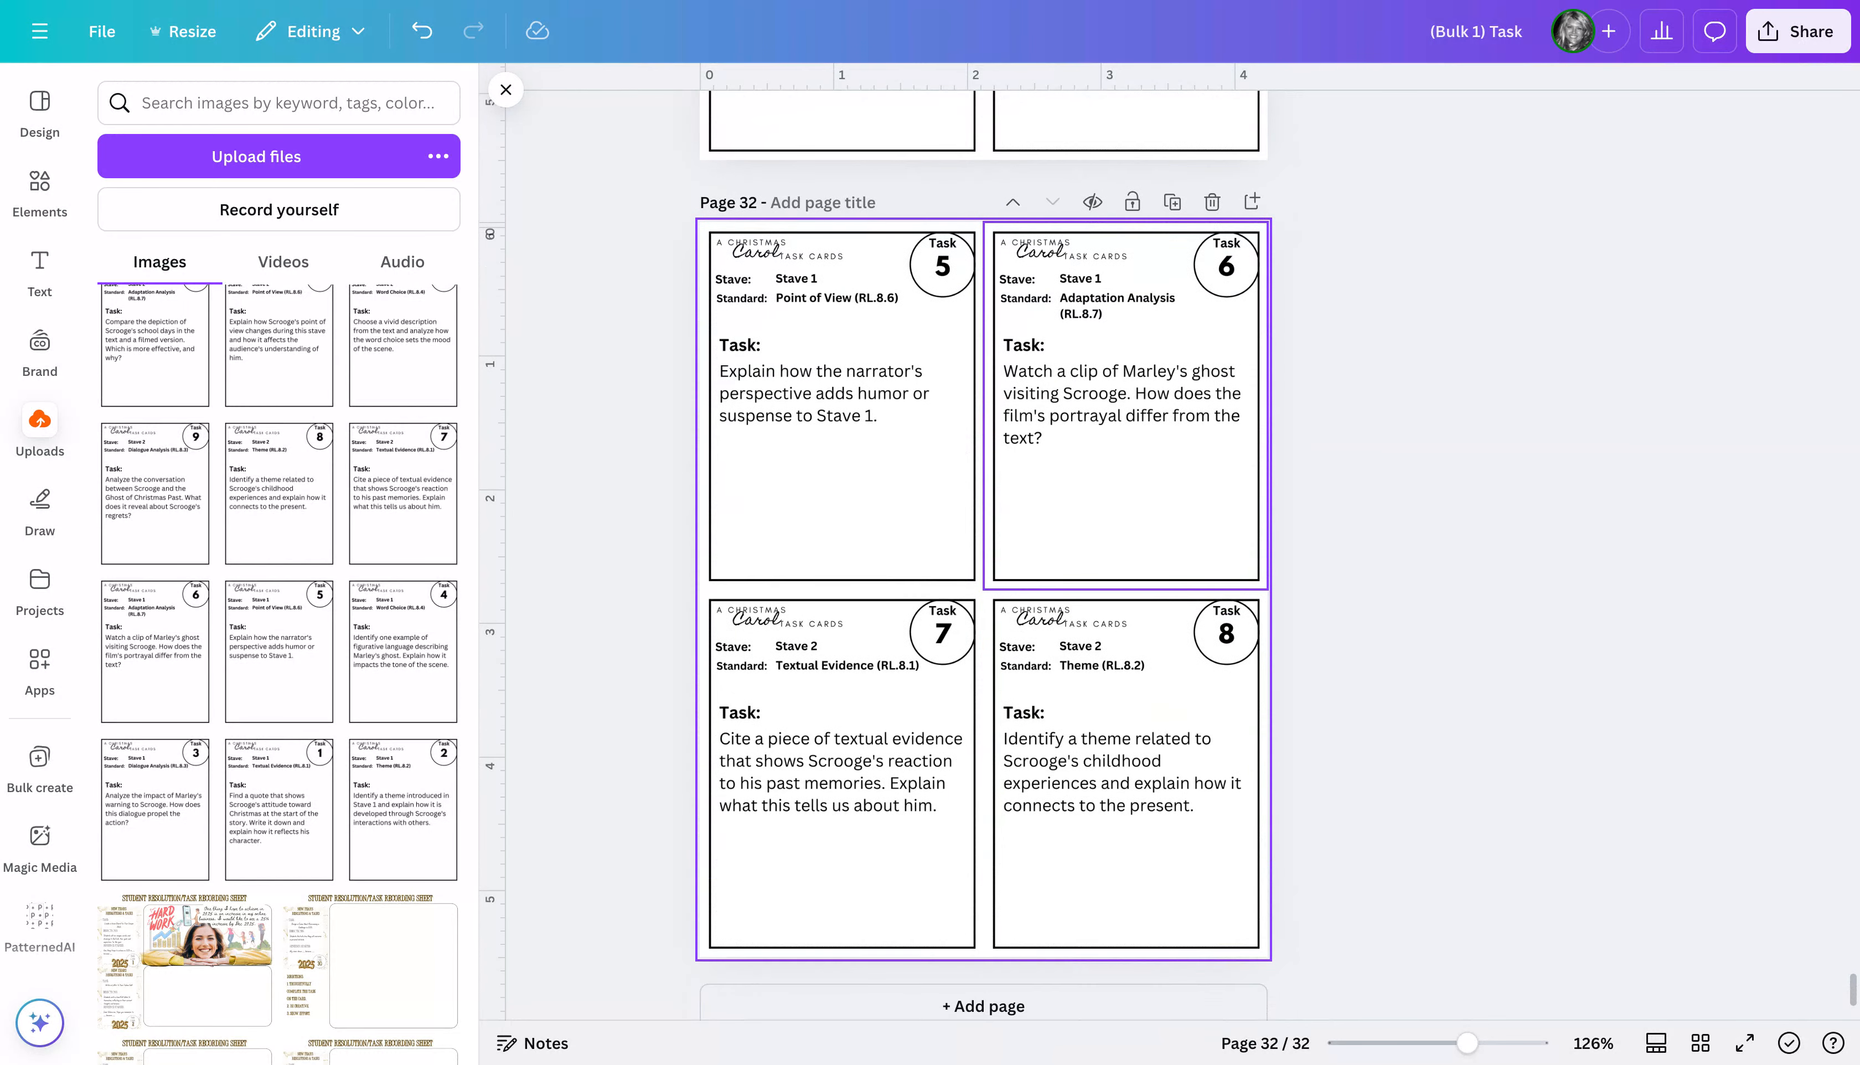
pyautogui.click(1596, 346)
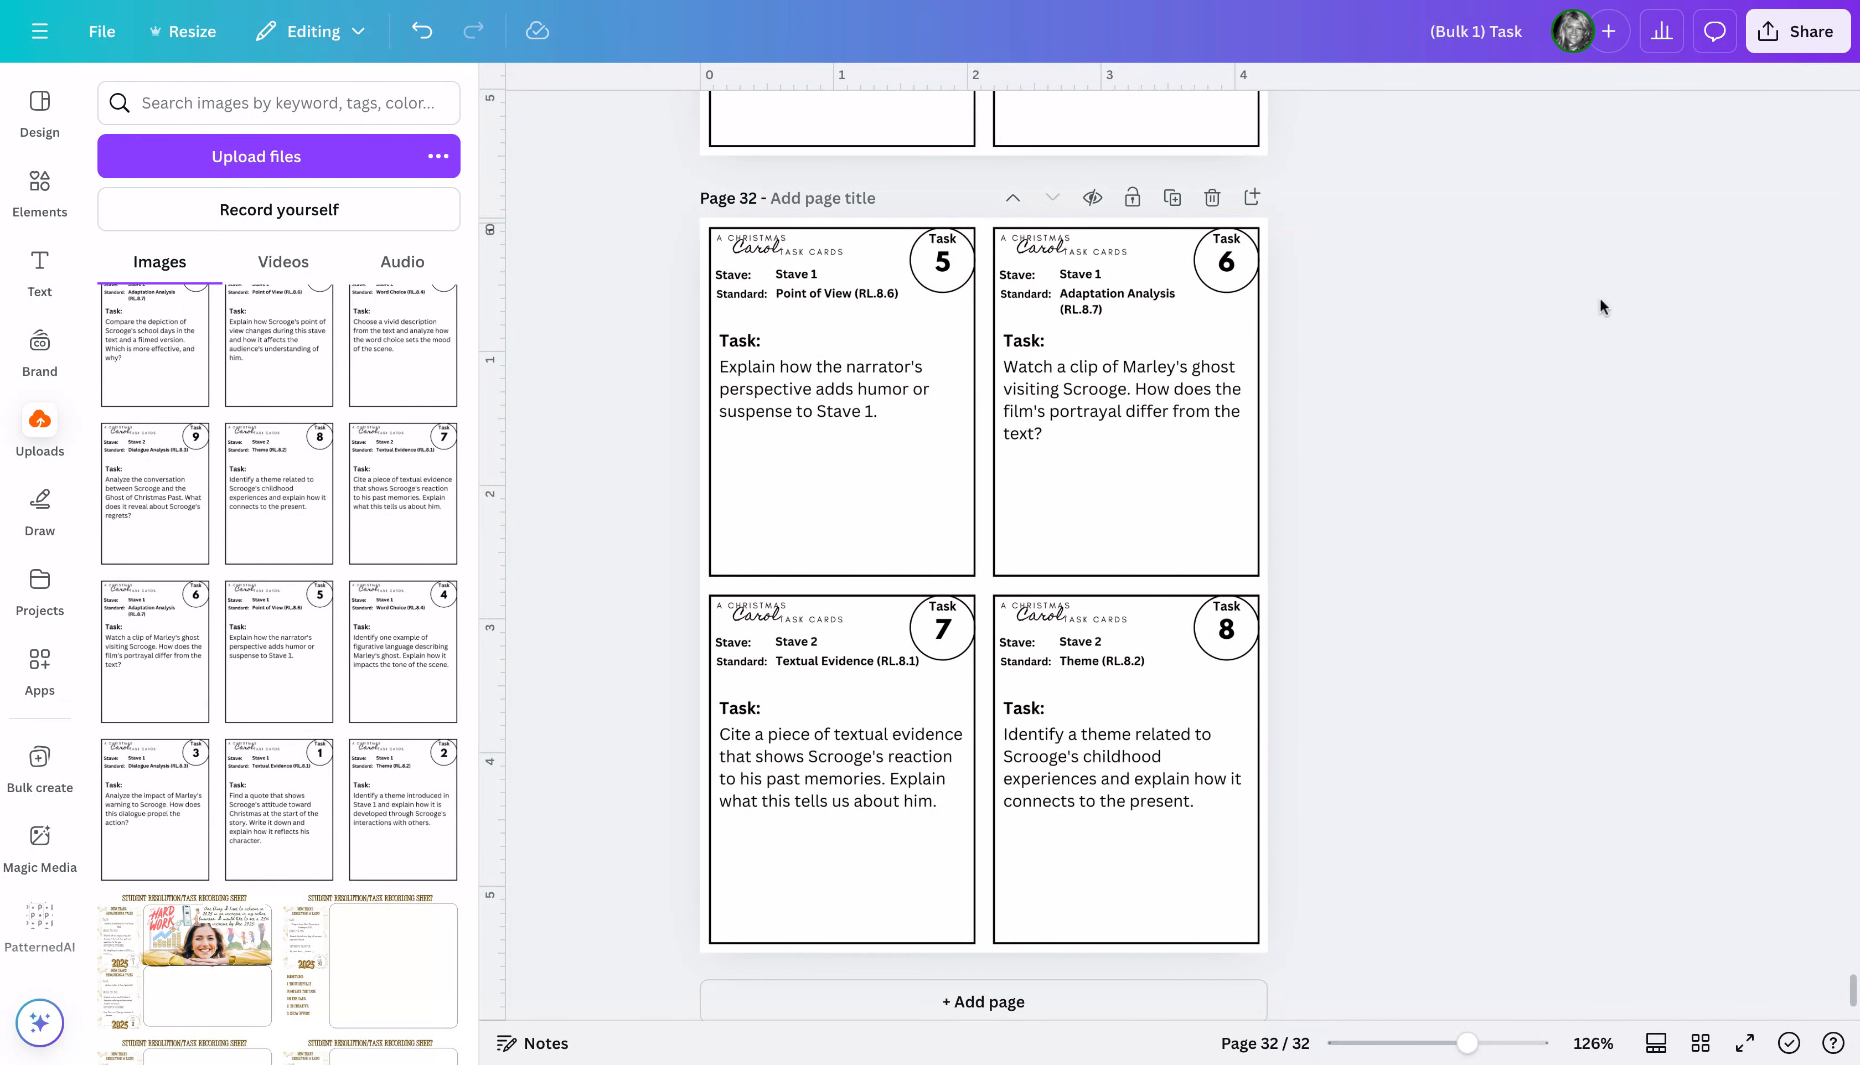
# Review the download settings for the design with the four-per-page layouts, and close them without downloading
pyautogui.click(1797, 31)
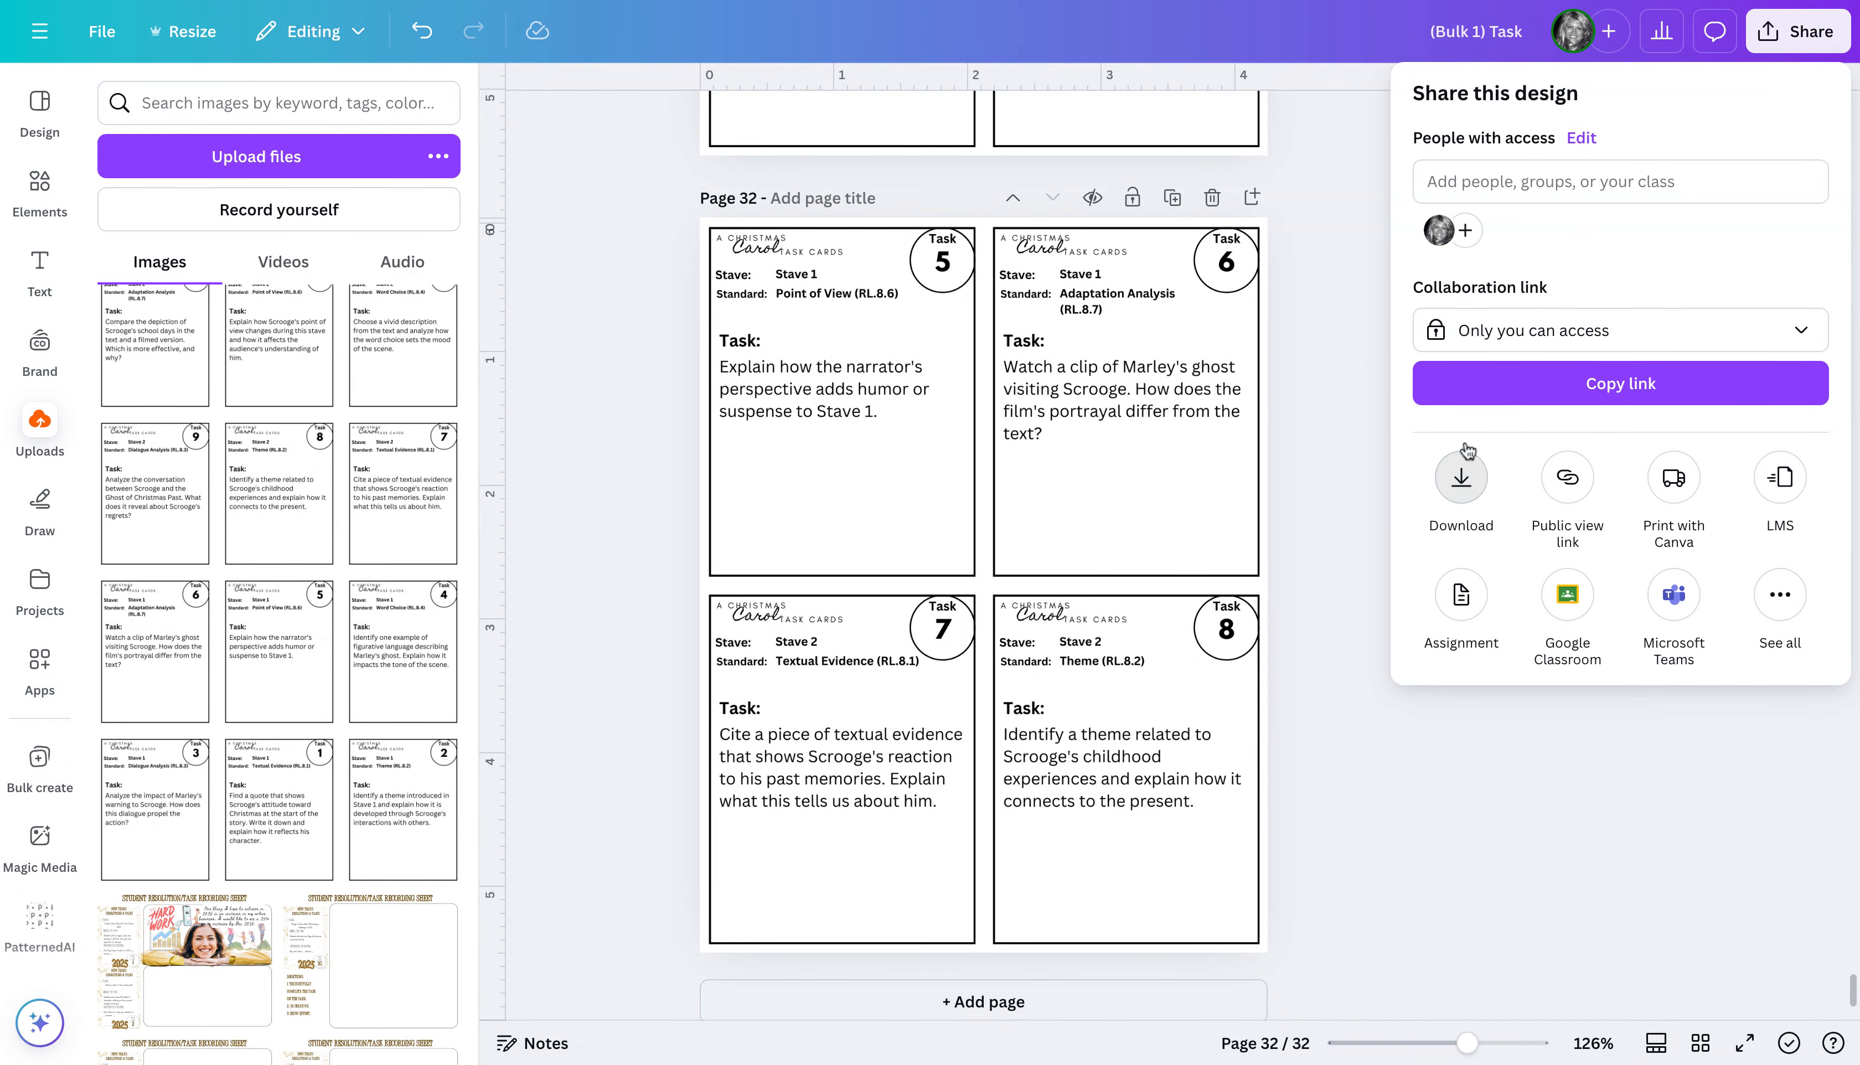
pyautogui.click(1460, 478)
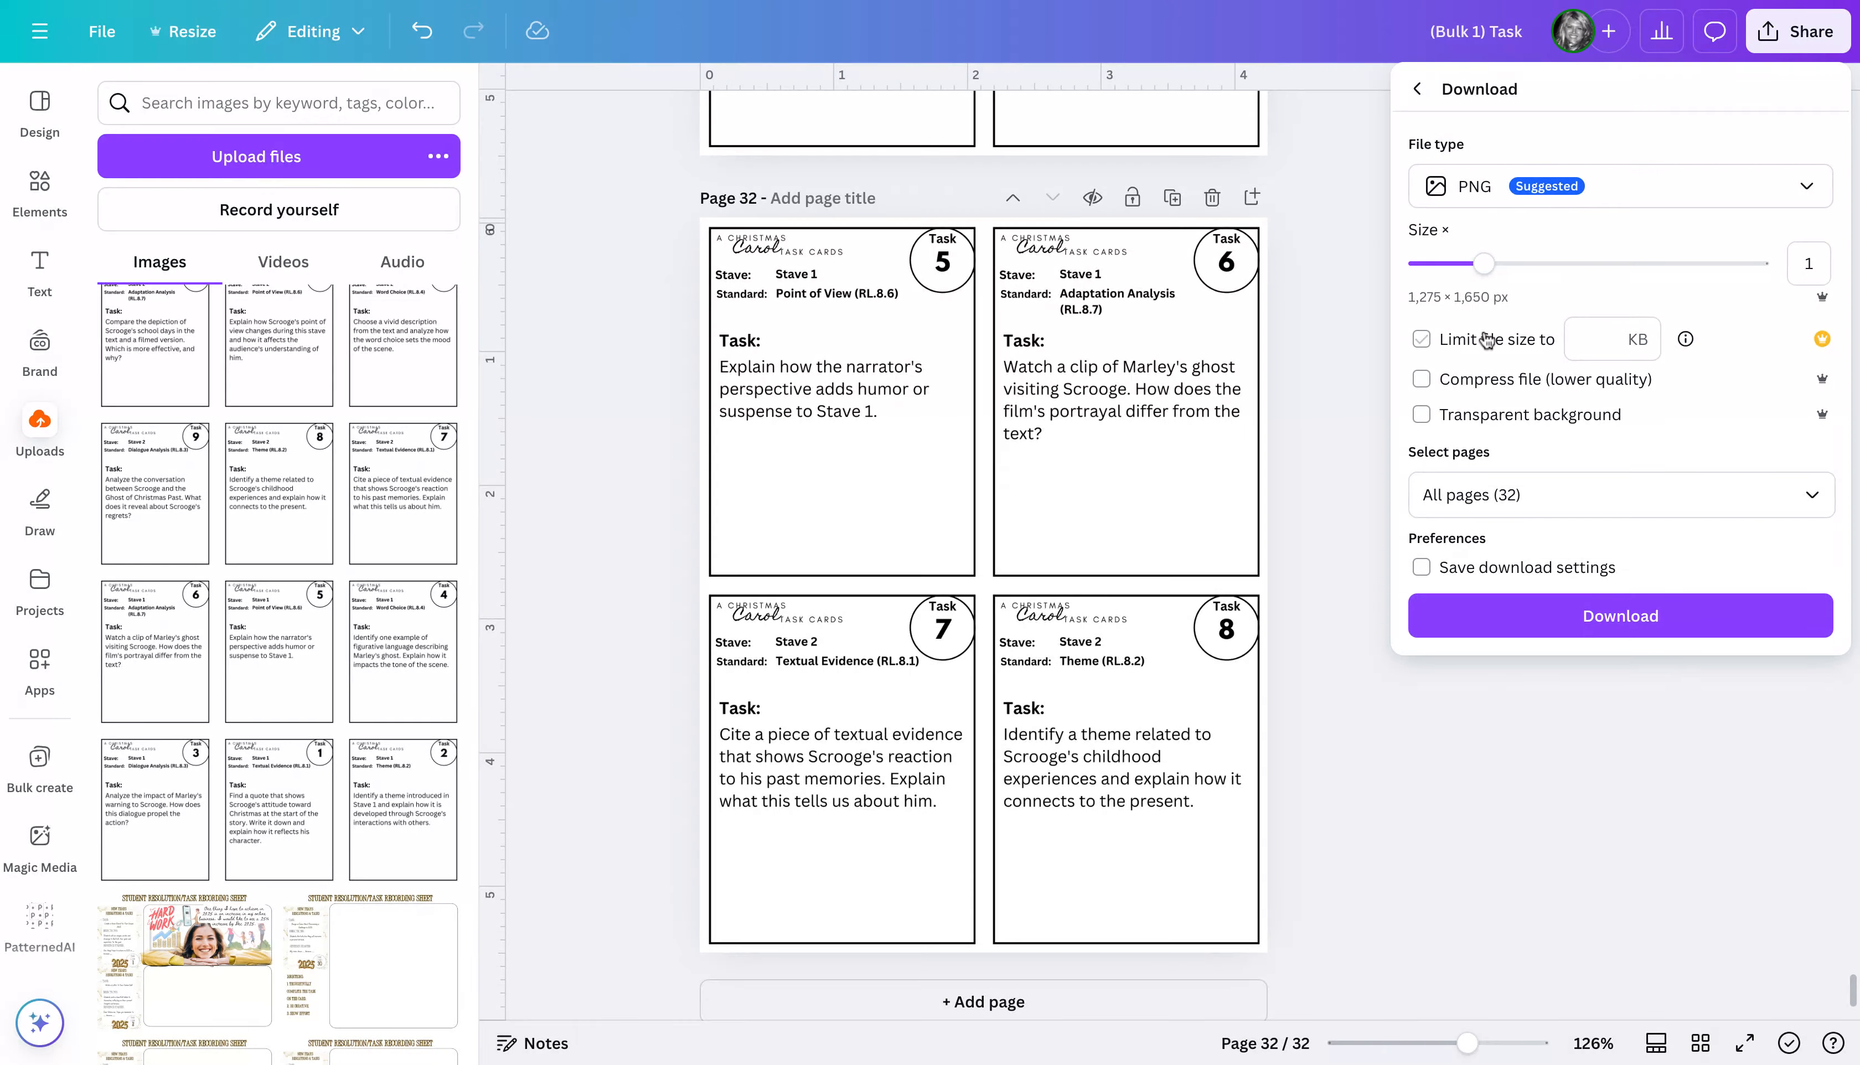
pyautogui.click(1470, 775)
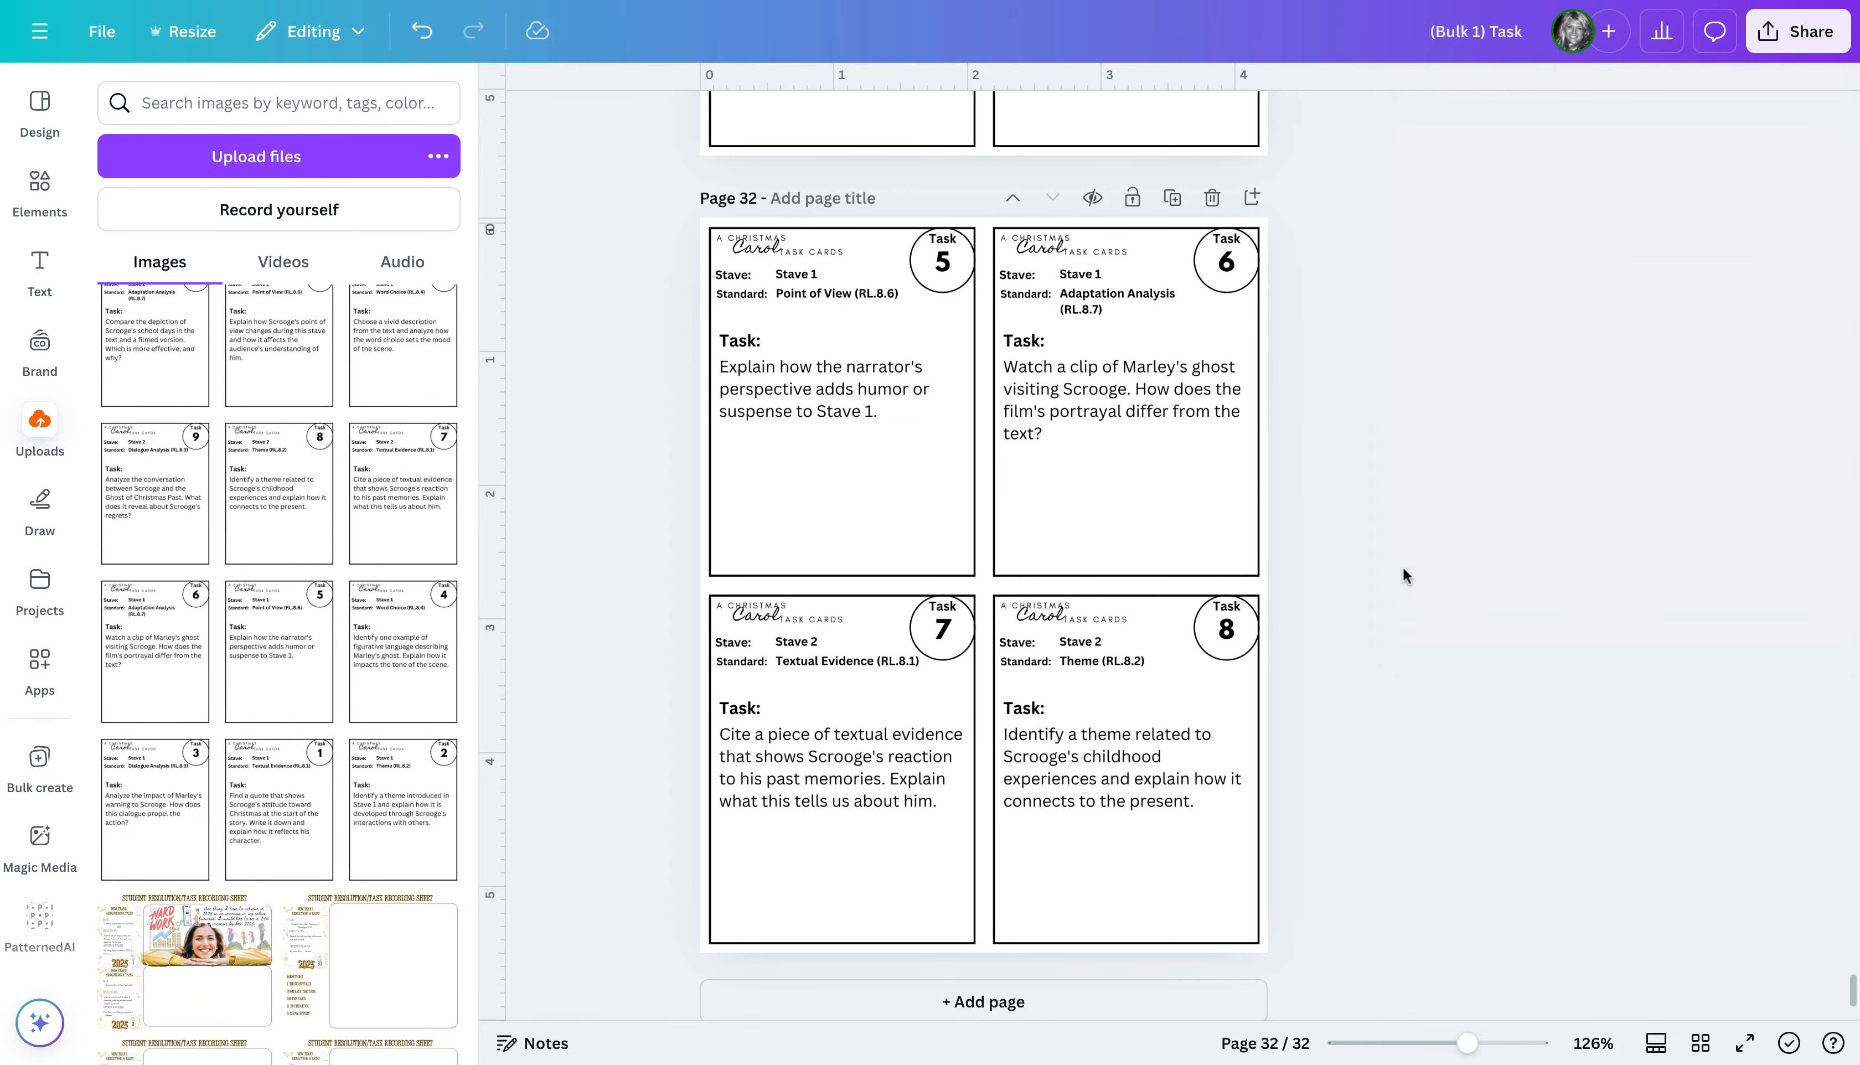